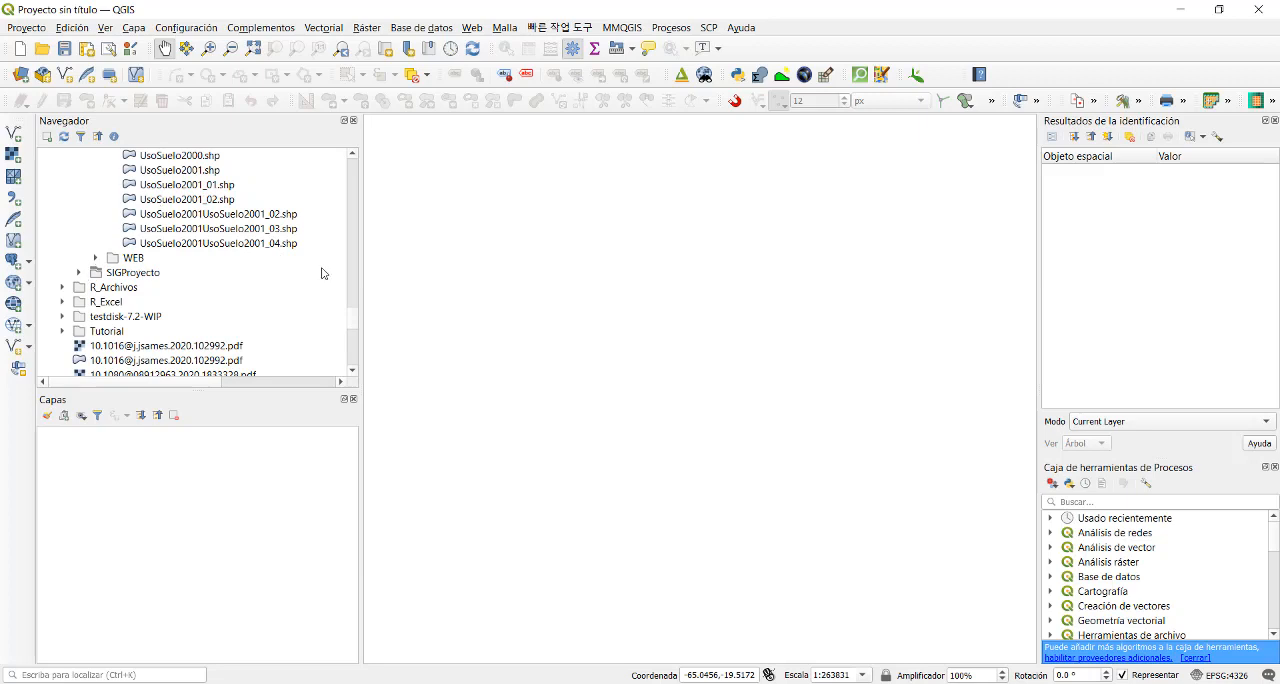
- Load Sopachuy.shp from the Vector folder into the map and apply the outline green symbol to it
left_click_drag(355, 322, 357, 313)
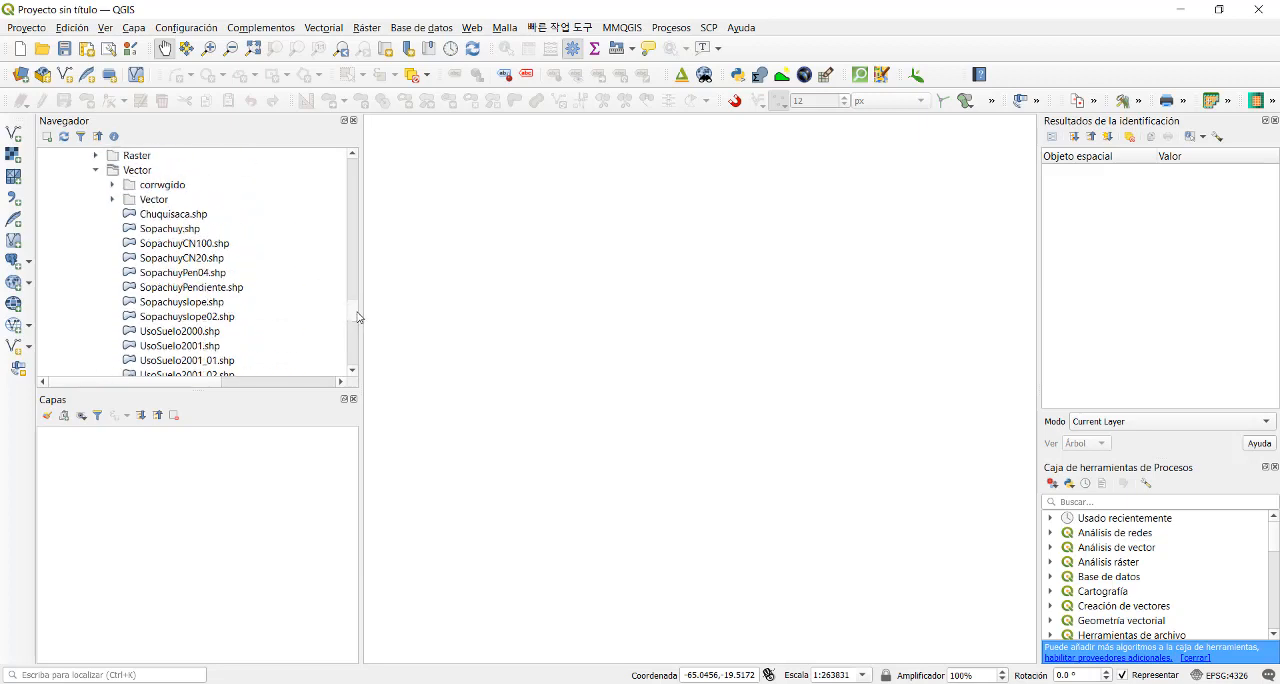
double_click(172, 229)
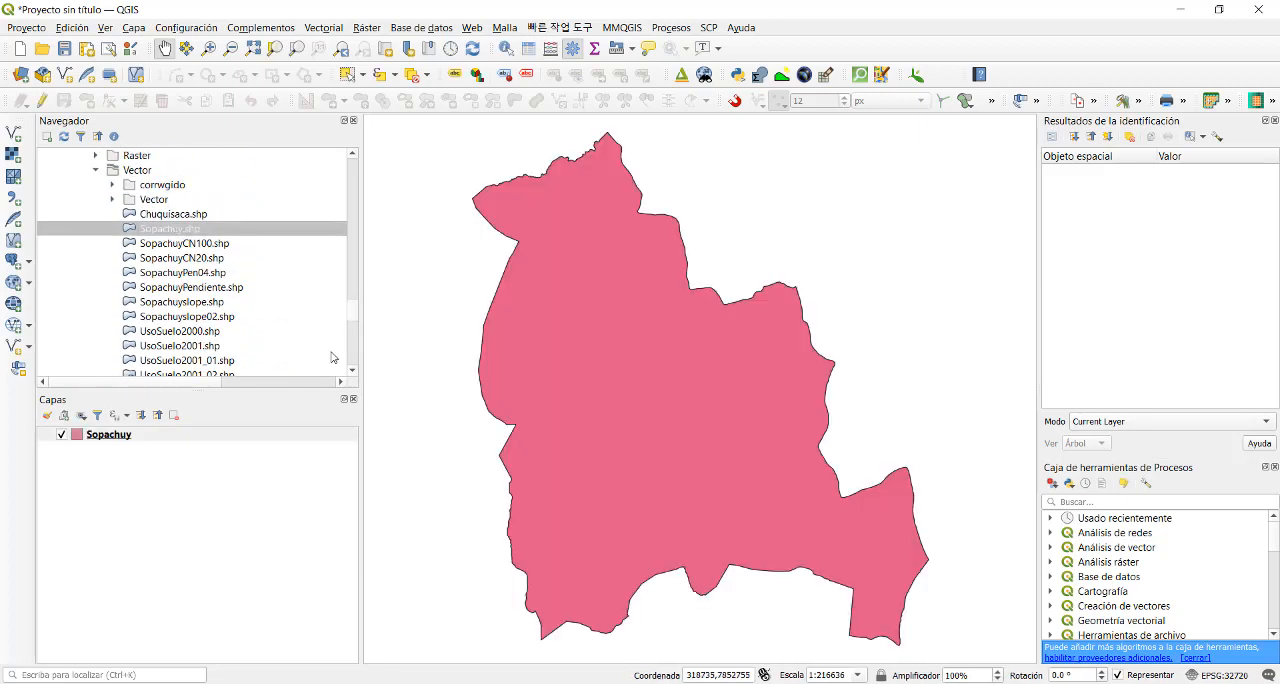
left_click(79, 438)
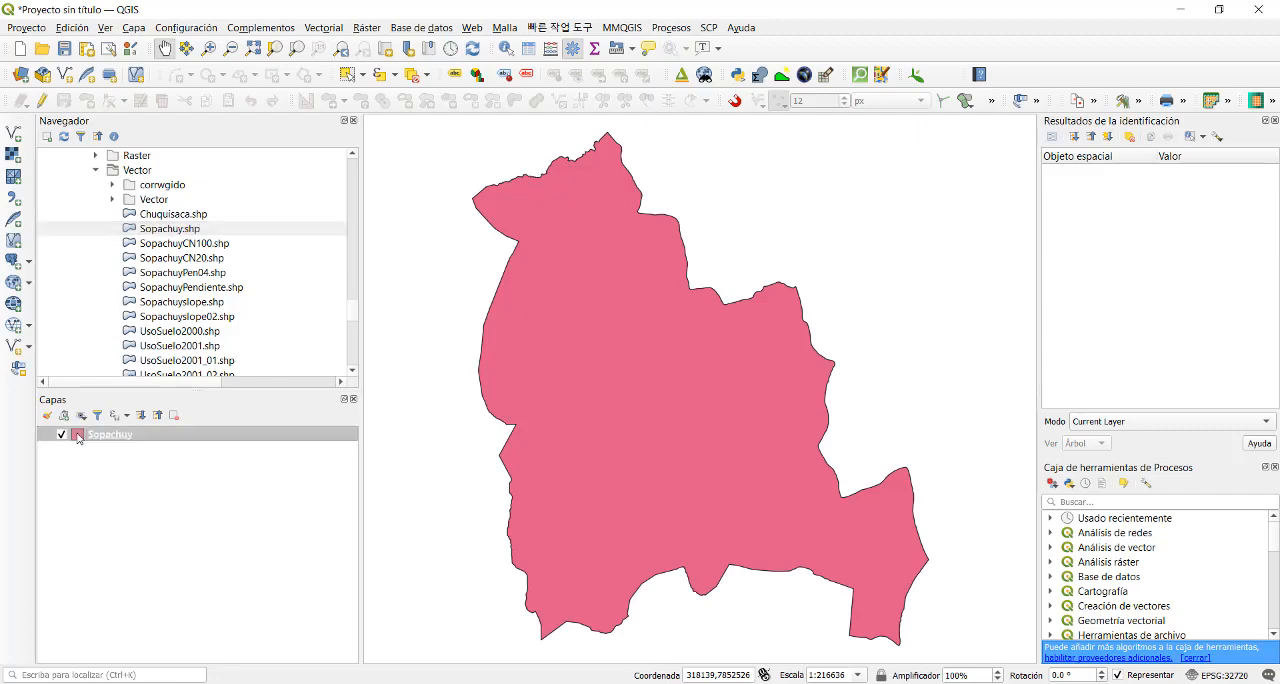
double_click(79, 437)
scroll(514, 391, "down", 10)
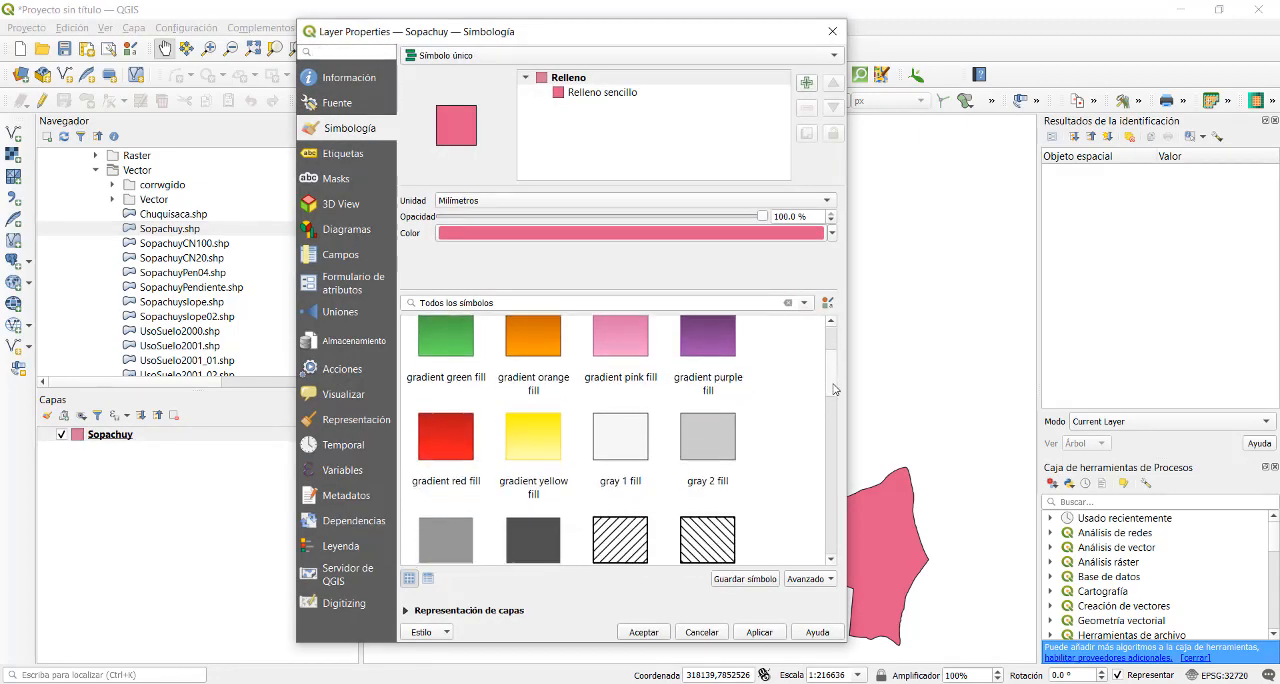
left_click(514, 391)
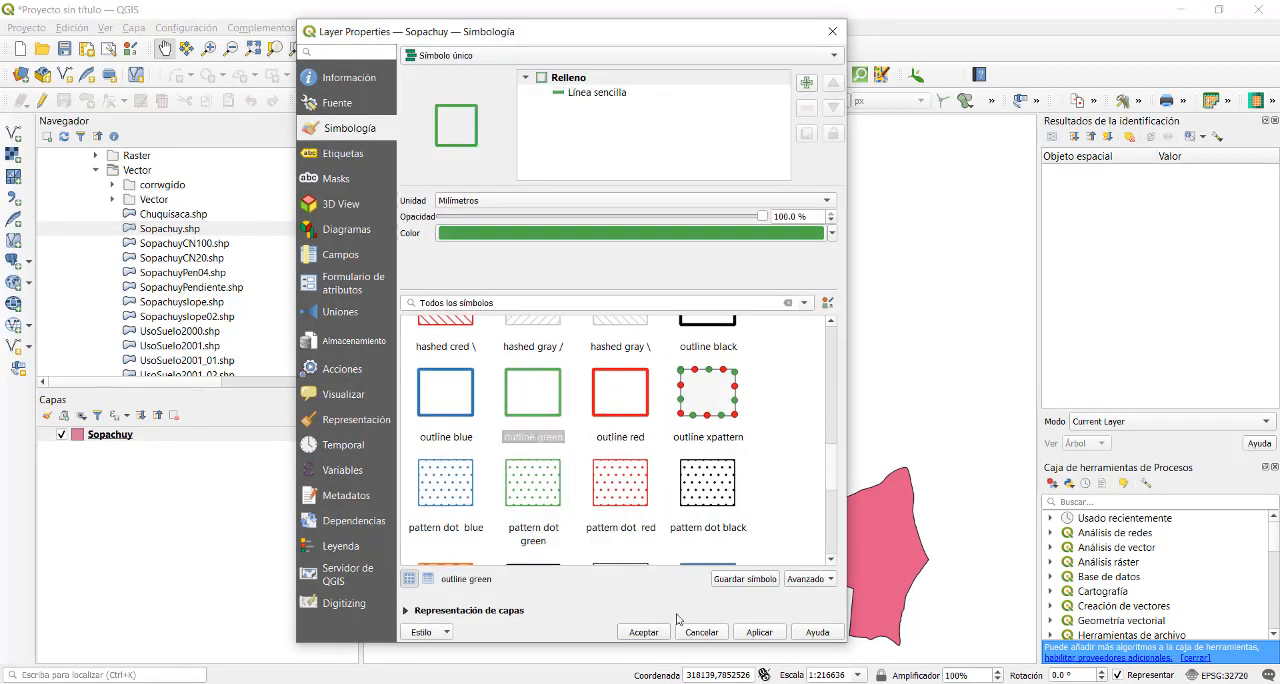
left_click(757, 633)
left_click(643, 632)
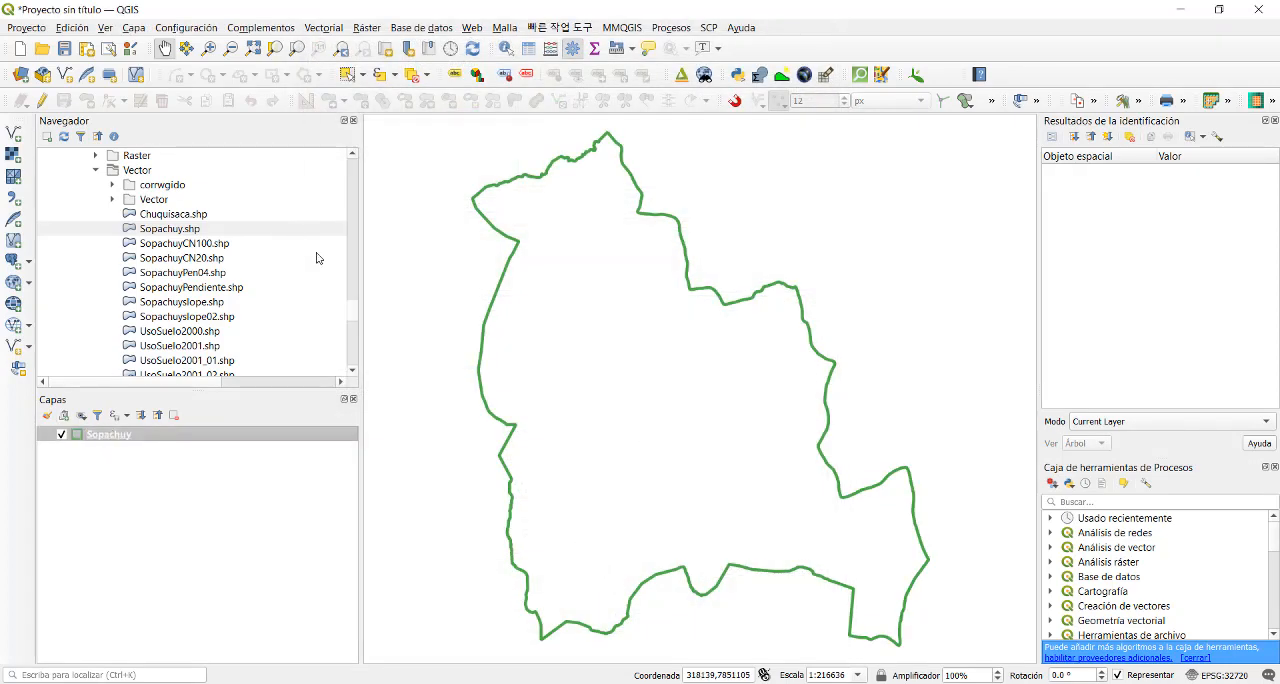
- Load suelos.shp from the suelos_FAO folder and move the Sopachuy layer above it in the layer order
left_click(355, 305)
scroll(355, 310, "down", 1)
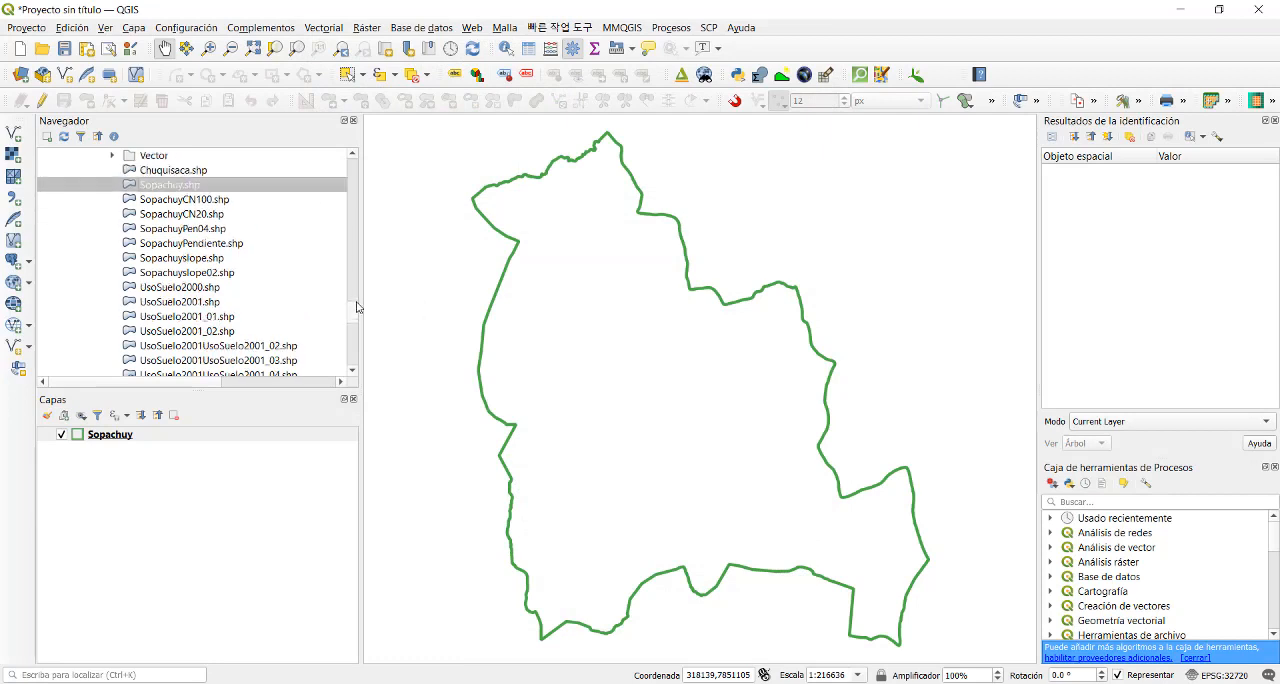
scroll(355, 310, "up", 6)
scroll(355, 310, "down", 5)
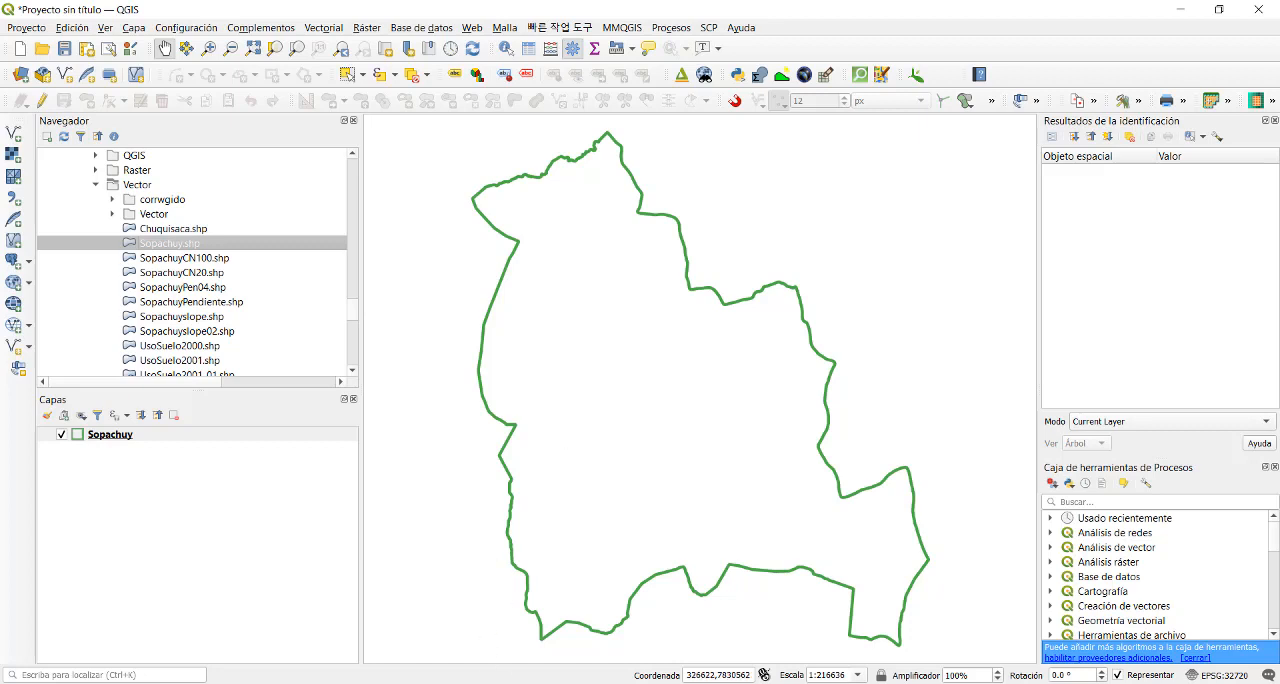
mouse_move(471, 683)
left_click_drag(353, 316, 357, 257)
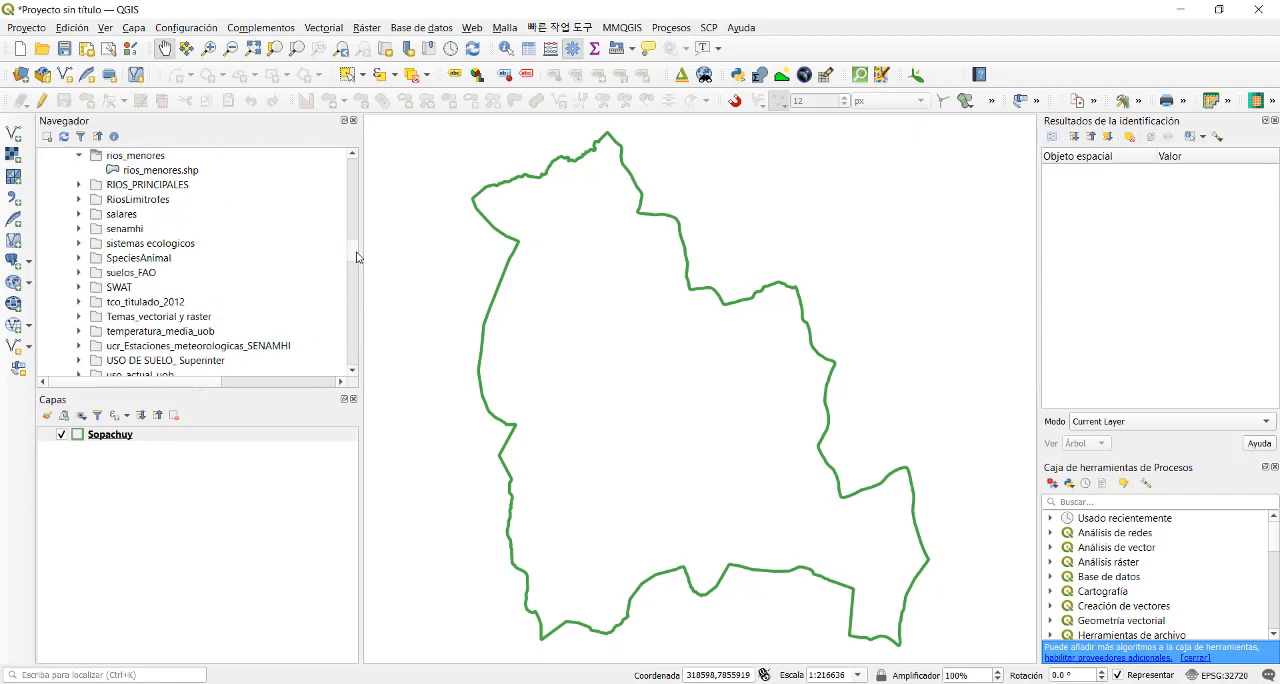
double_click(134, 273)
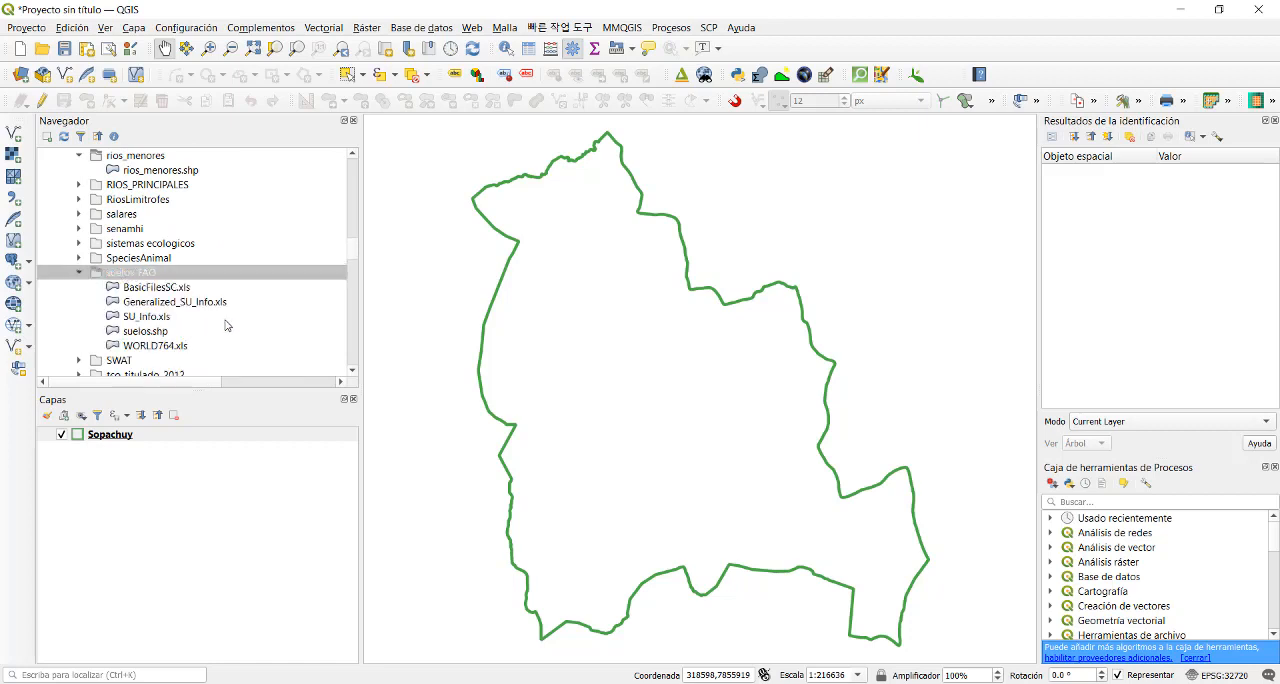
left_click(155, 335)
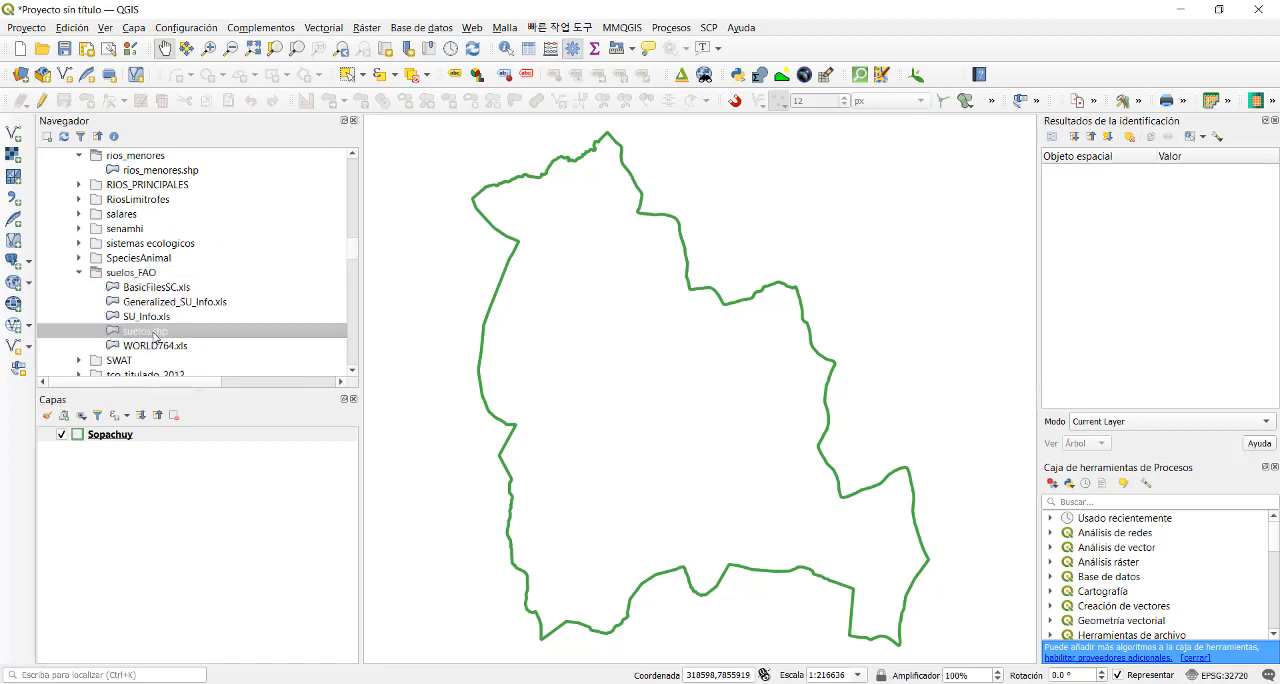
double_click(155, 333)
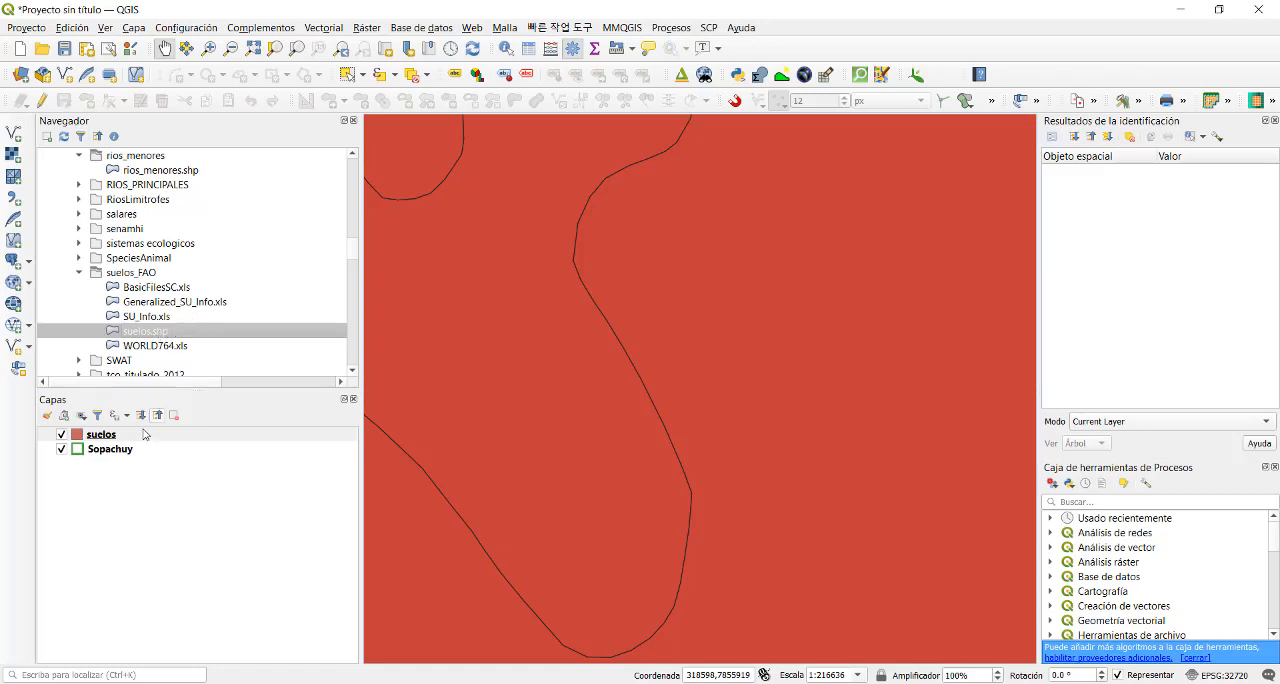
left_click_drag(117, 456, 120, 438)
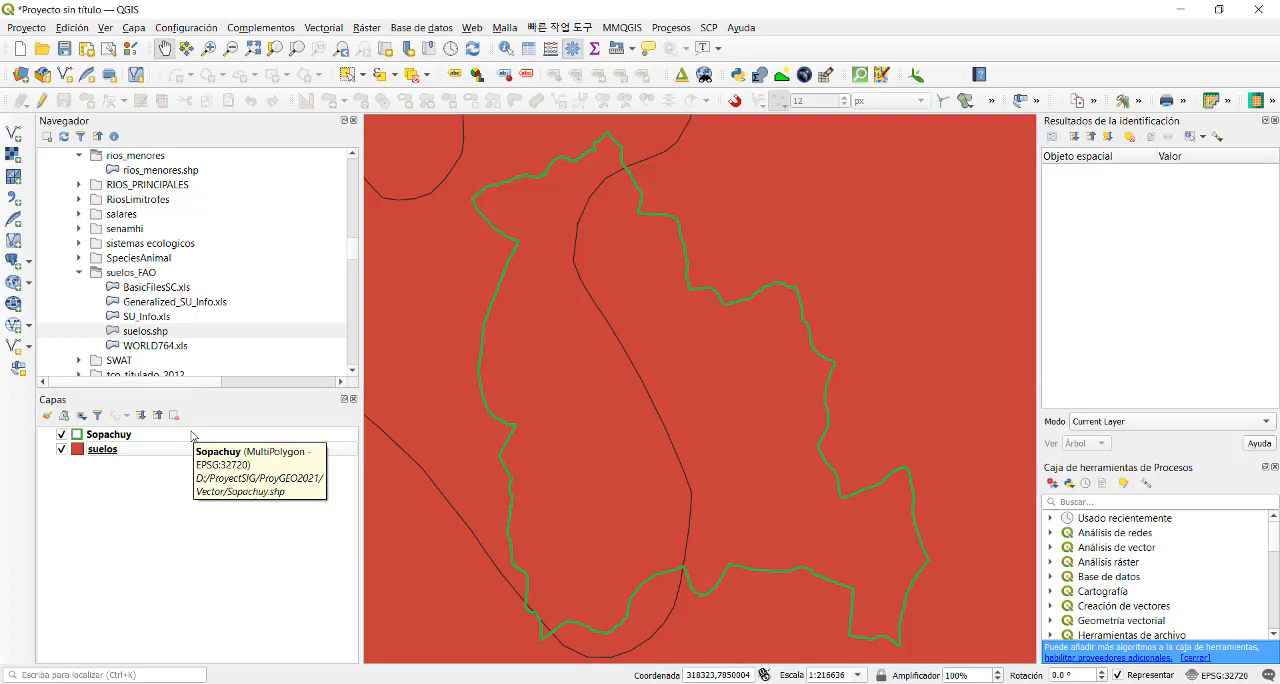
- Look through the attribute table of the suelos layer across its columns, and close it
right_click(123, 452)
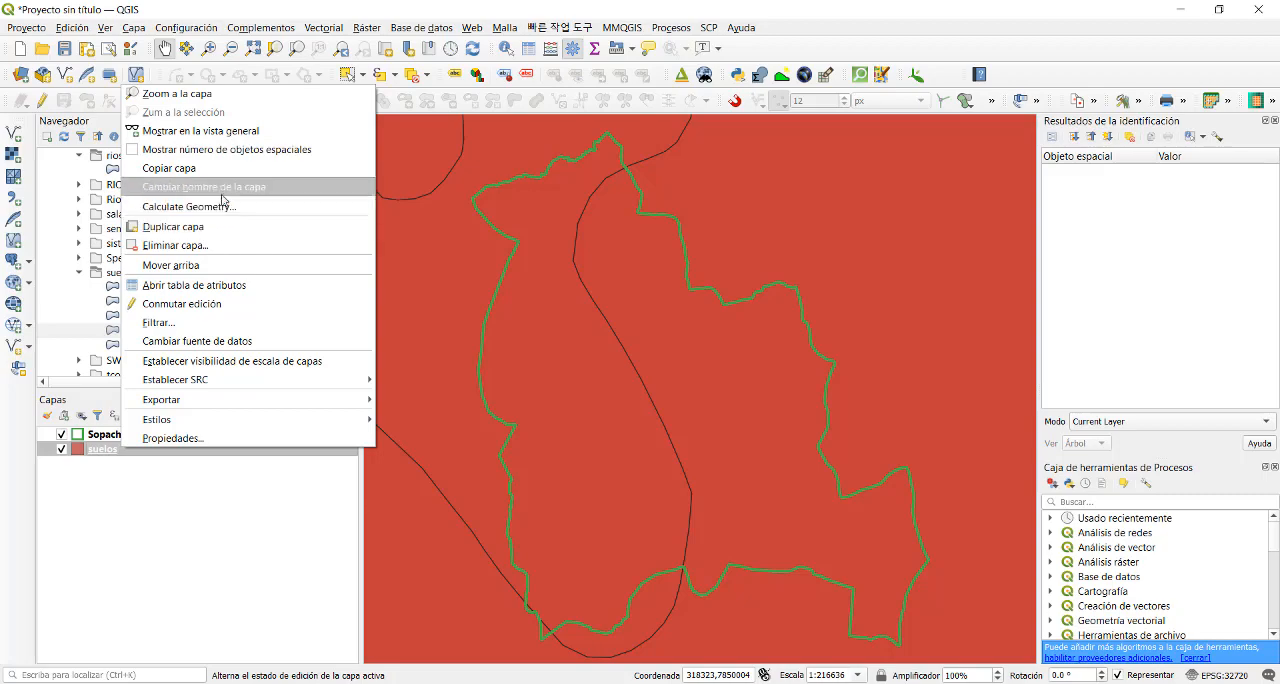
left_click(221, 289)
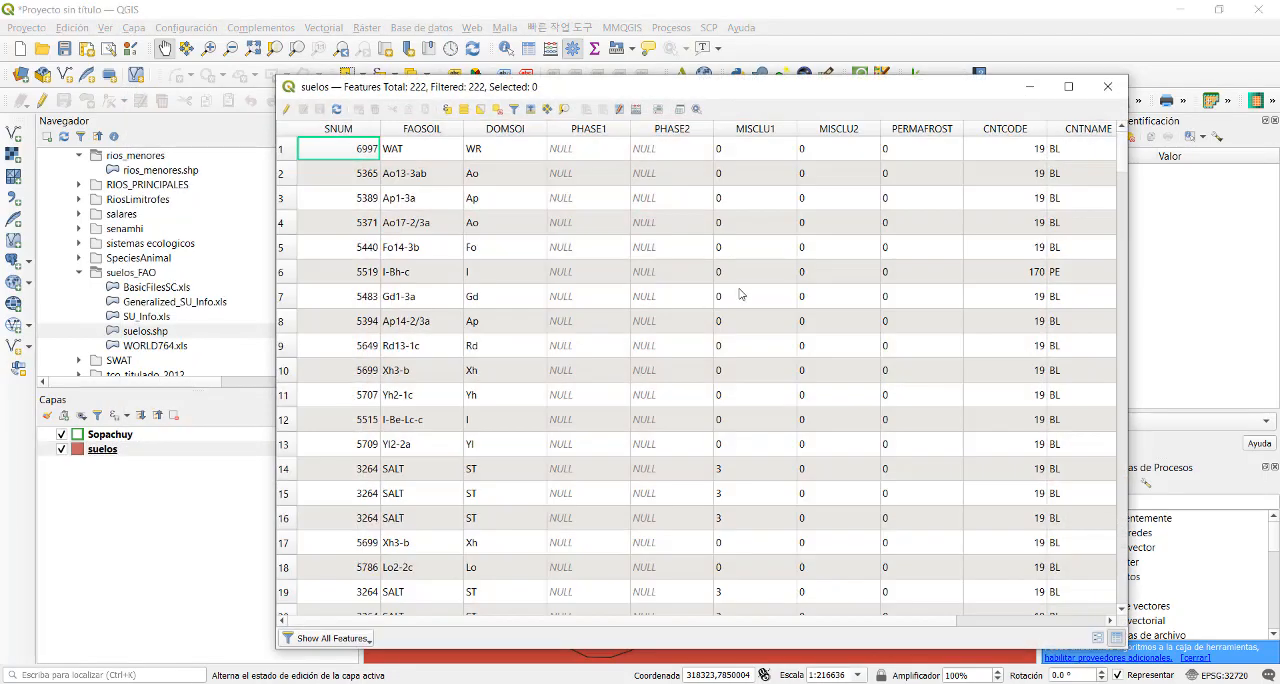
left_click_drag(550, 88, 440, 71)
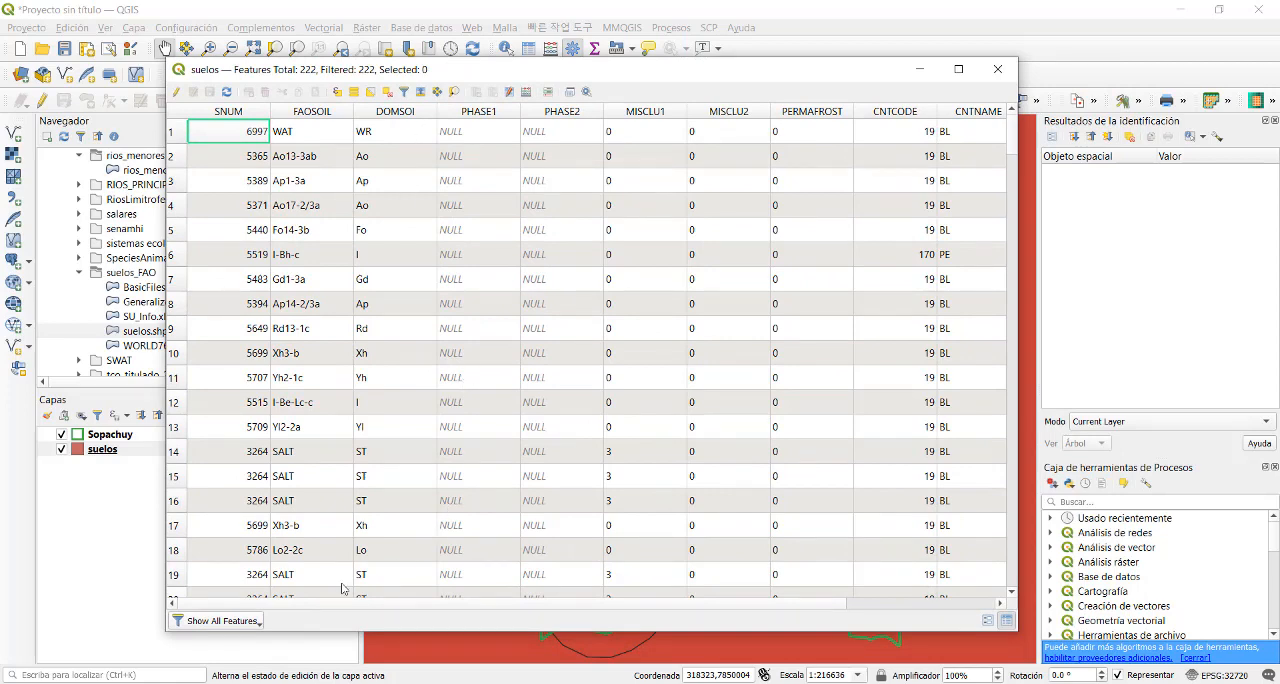
left_click_drag(250, 607, 436, 610)
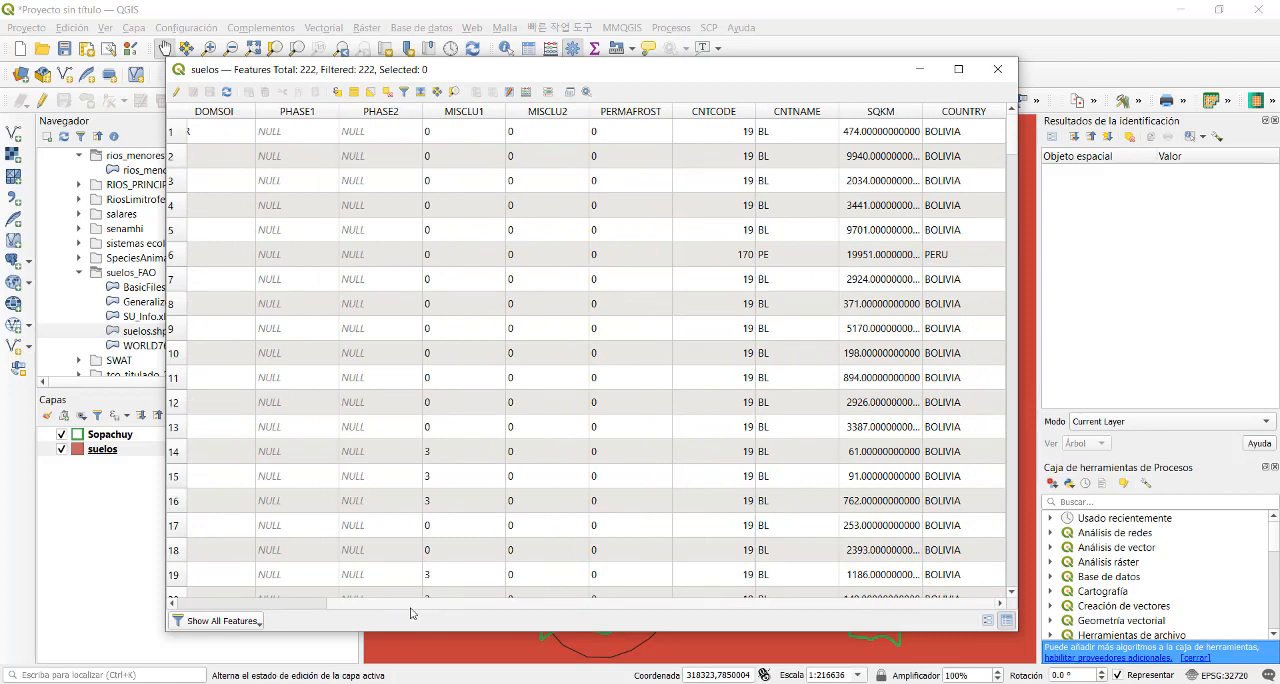
left_click_drag(410, 607, 198, 598)
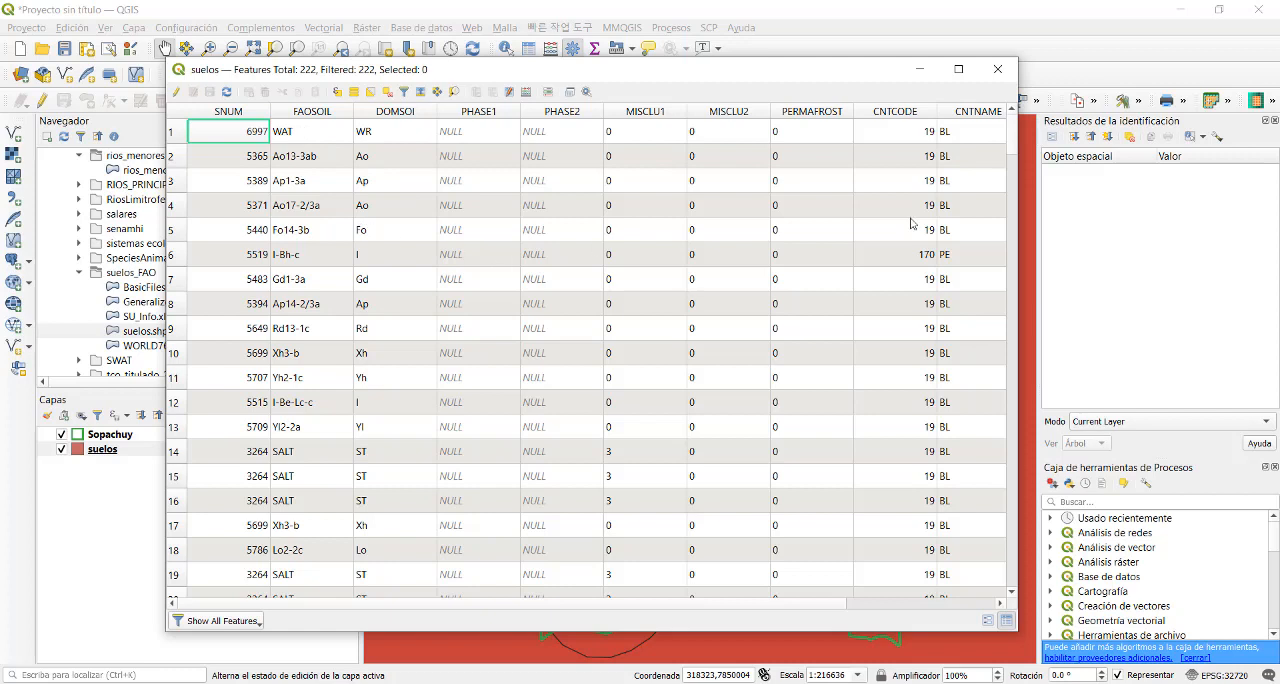
left_click(996, 70)
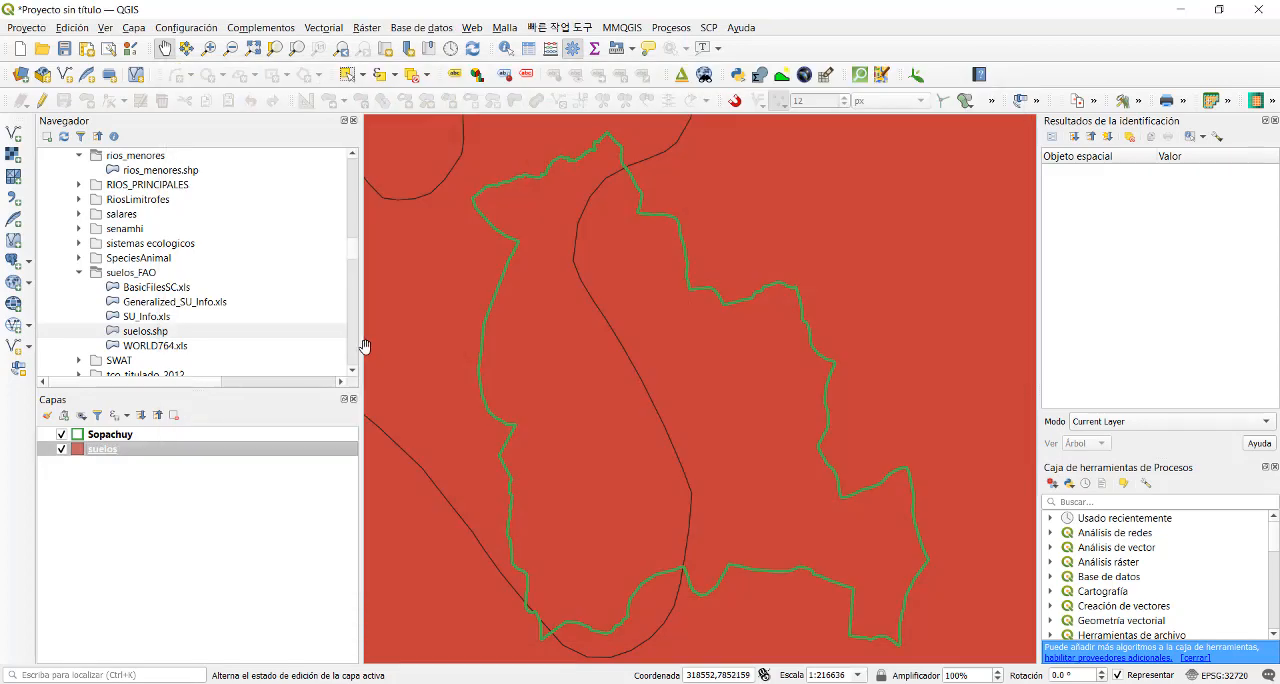
- Clip the suelos layer with Sopachuy as the overlay layer, saving the result as FAOSuelos.shp in the ProyGEO2021 Vector folder
left_click(323, 27)
mouse_move(450, 157)
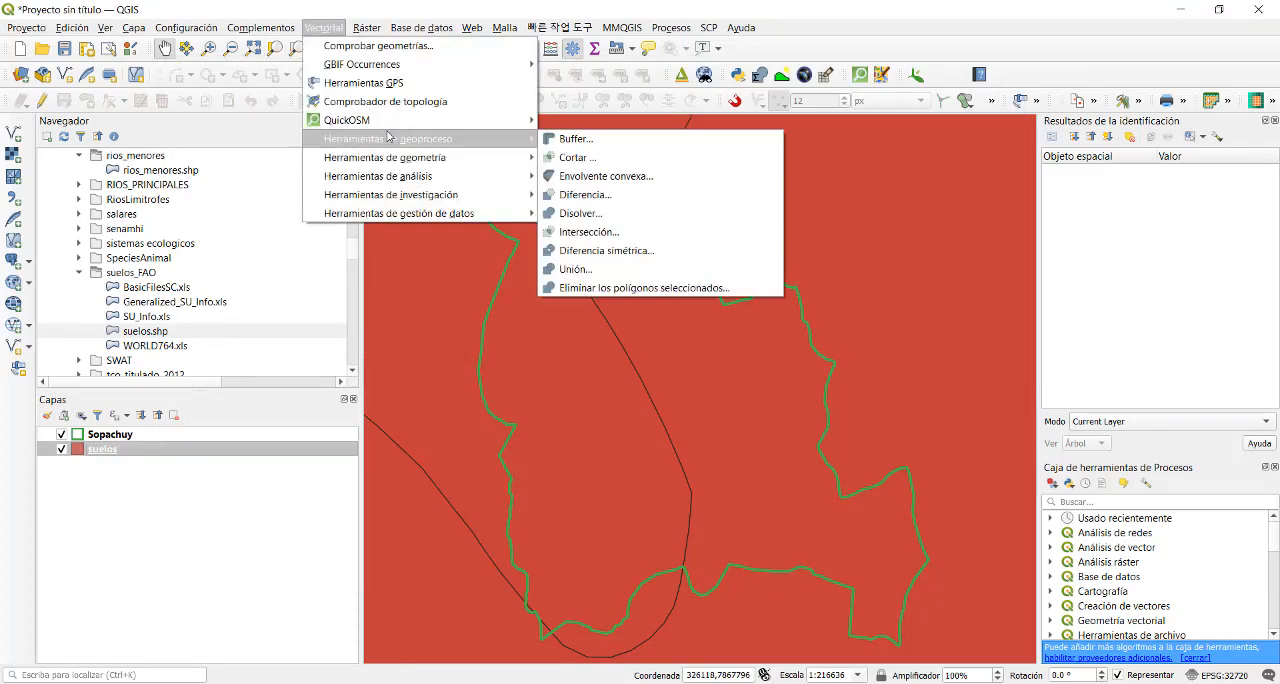
left_click(576, 158)
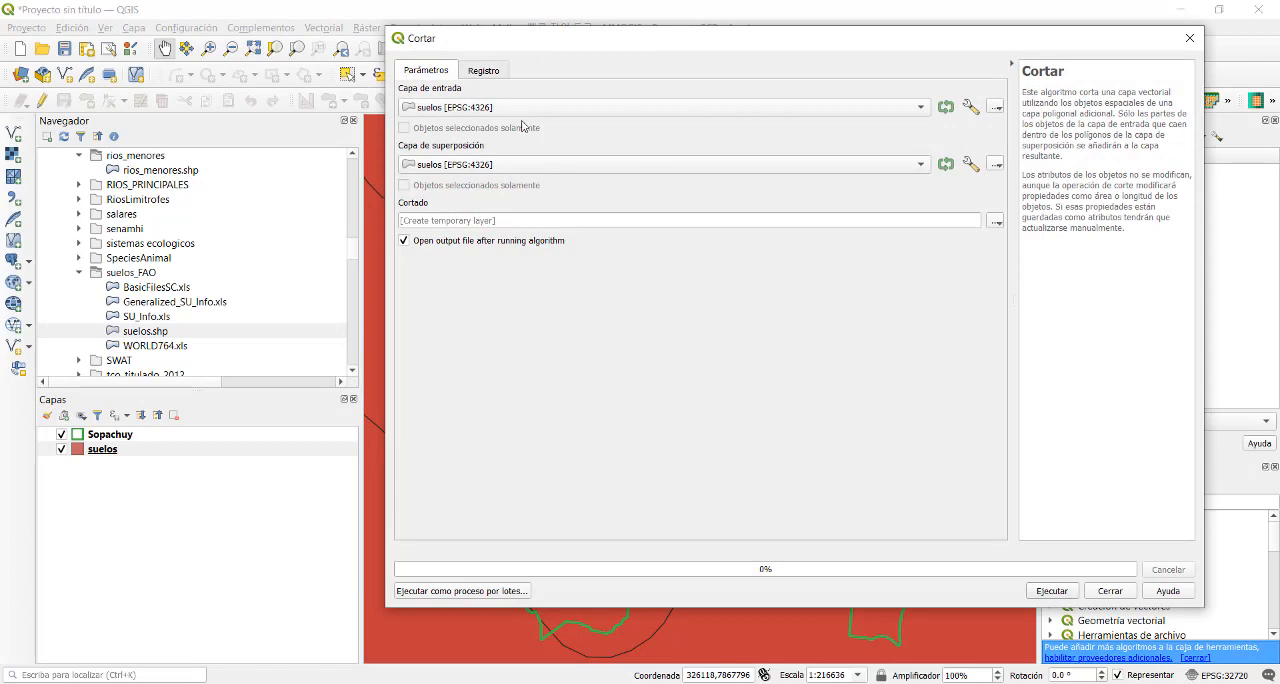
left_click(498, 168)
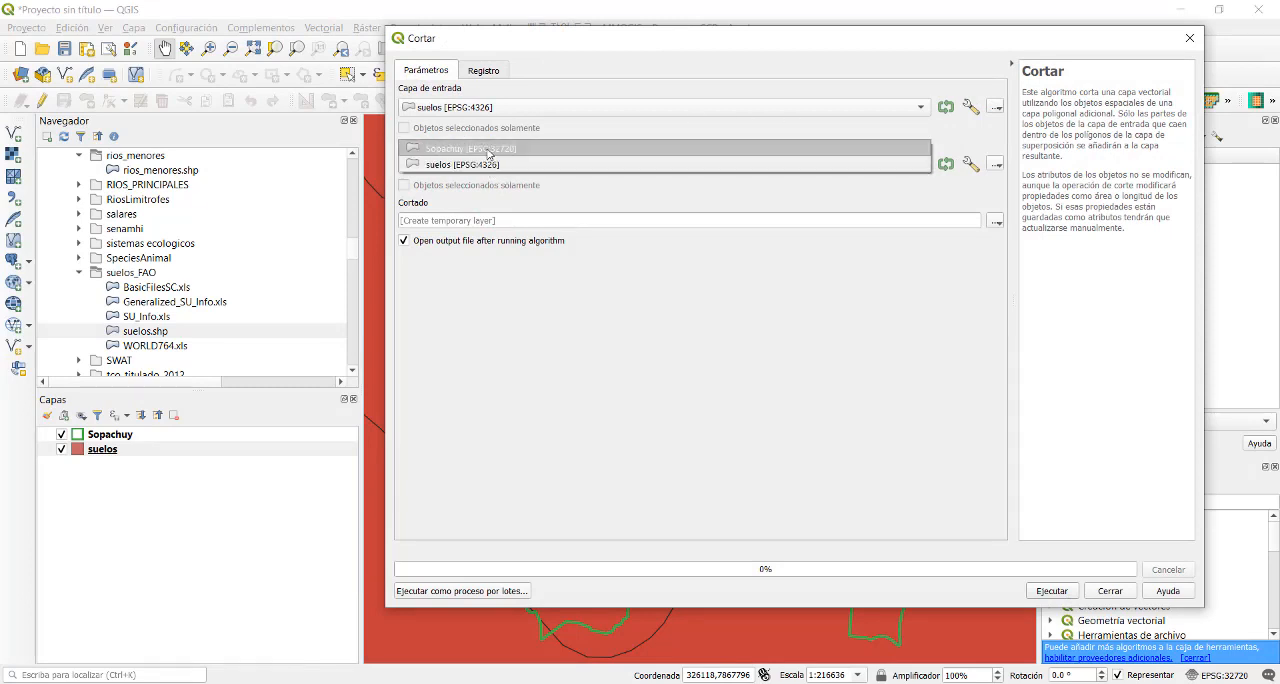
left_click(489, 149)
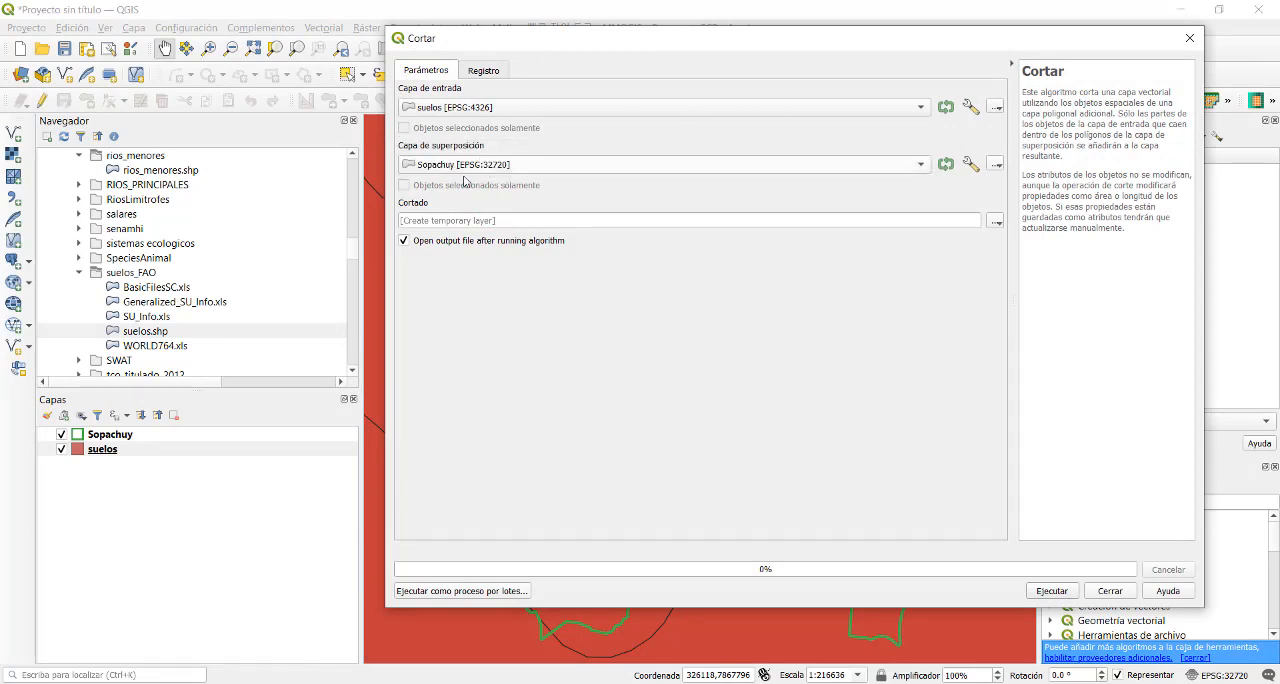
left_click(995, 221)
left_click(1030, 256)
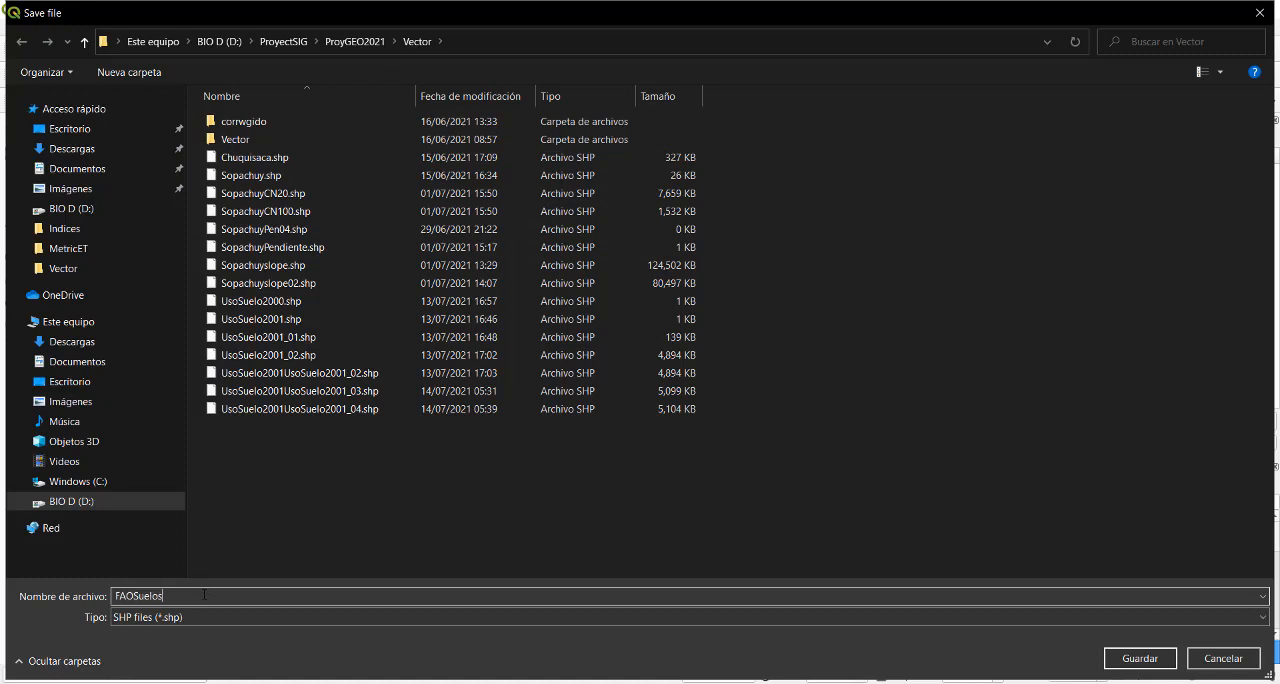
left_click(1121, 659)
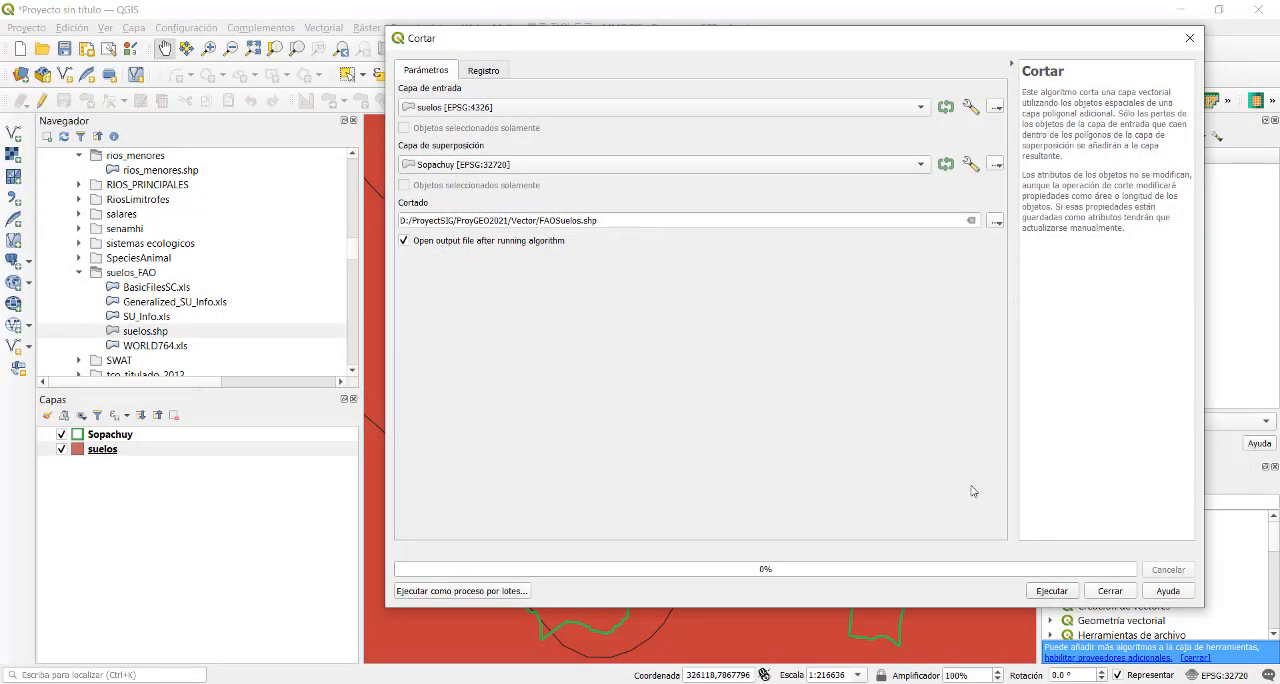
left_click(1052, 591)
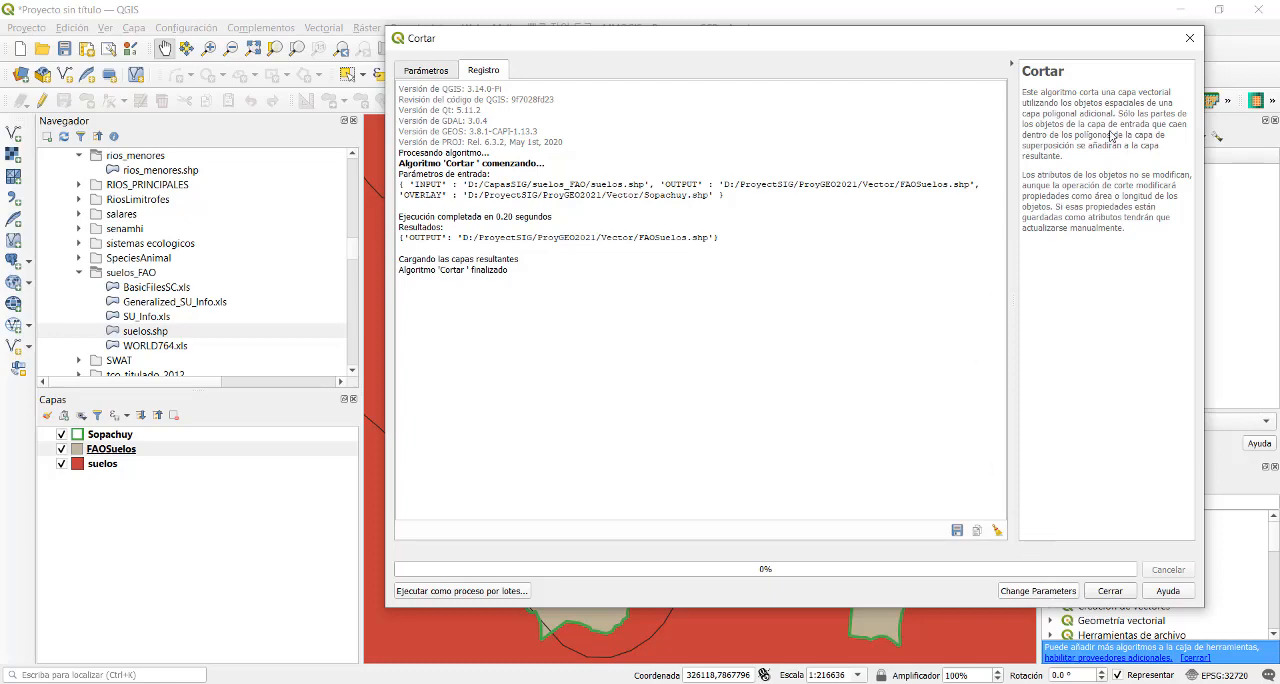
left_click(1190, 38)
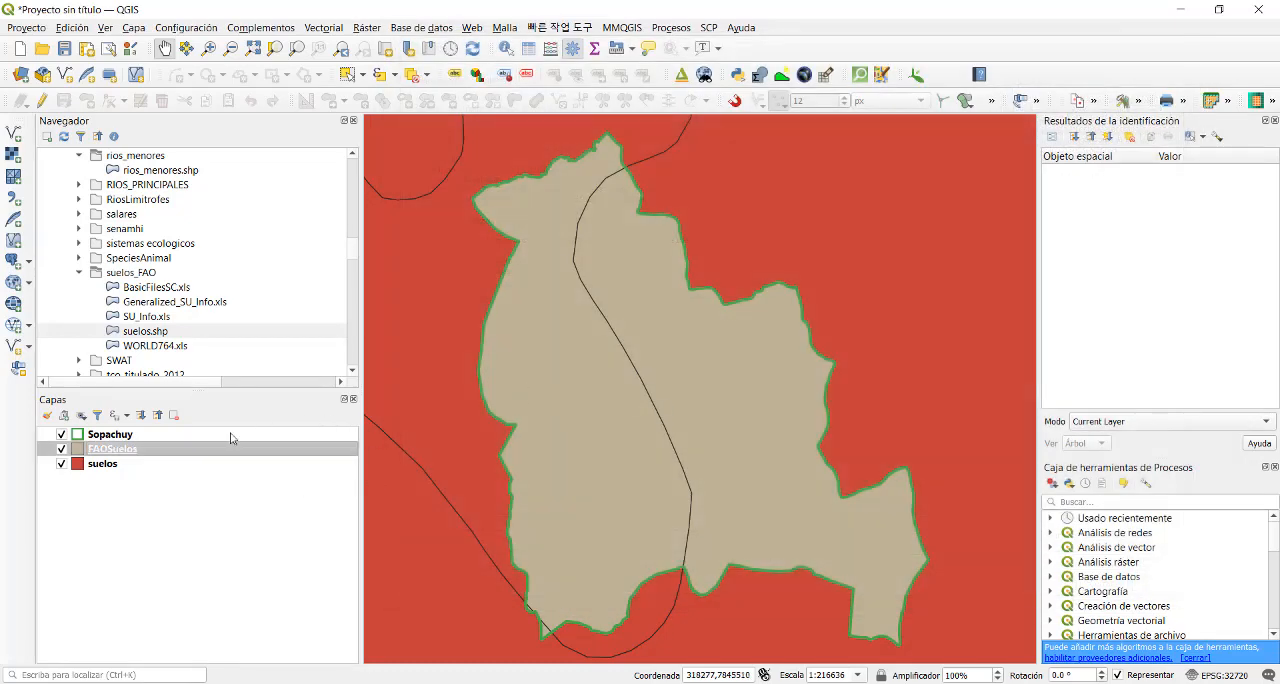
- Remove the original suelos layer from the project
right_click(121, 464)
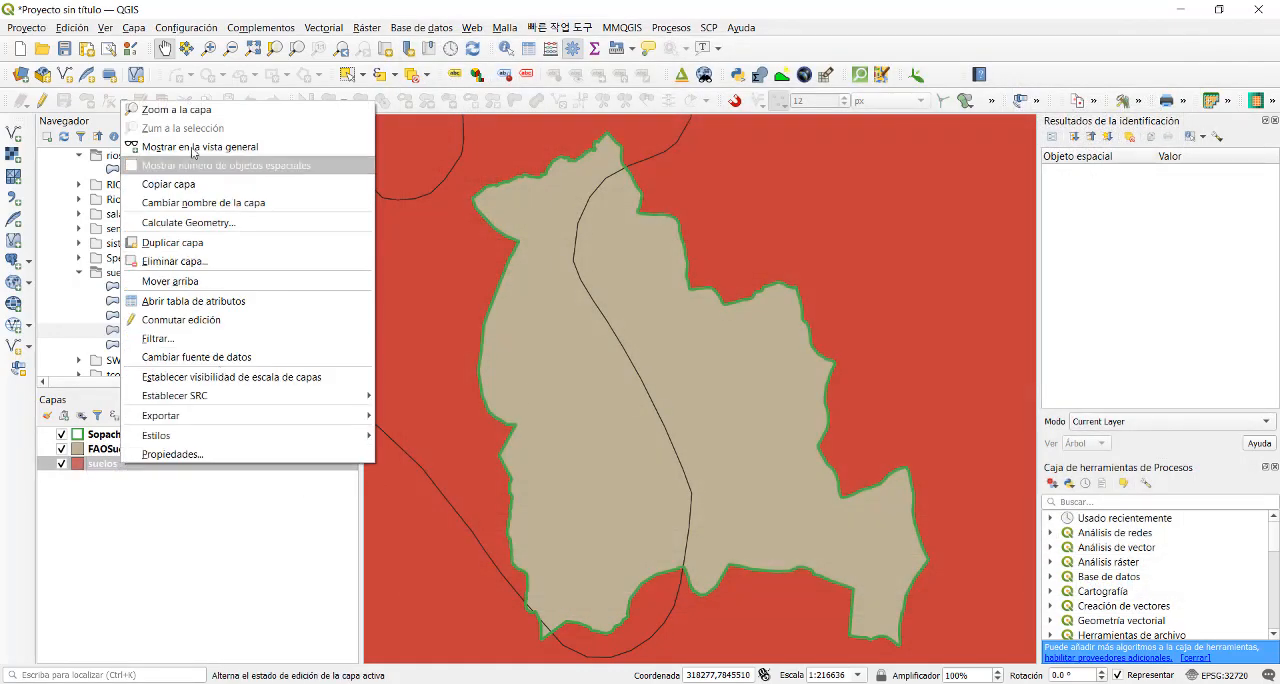
left_click(186, 261)
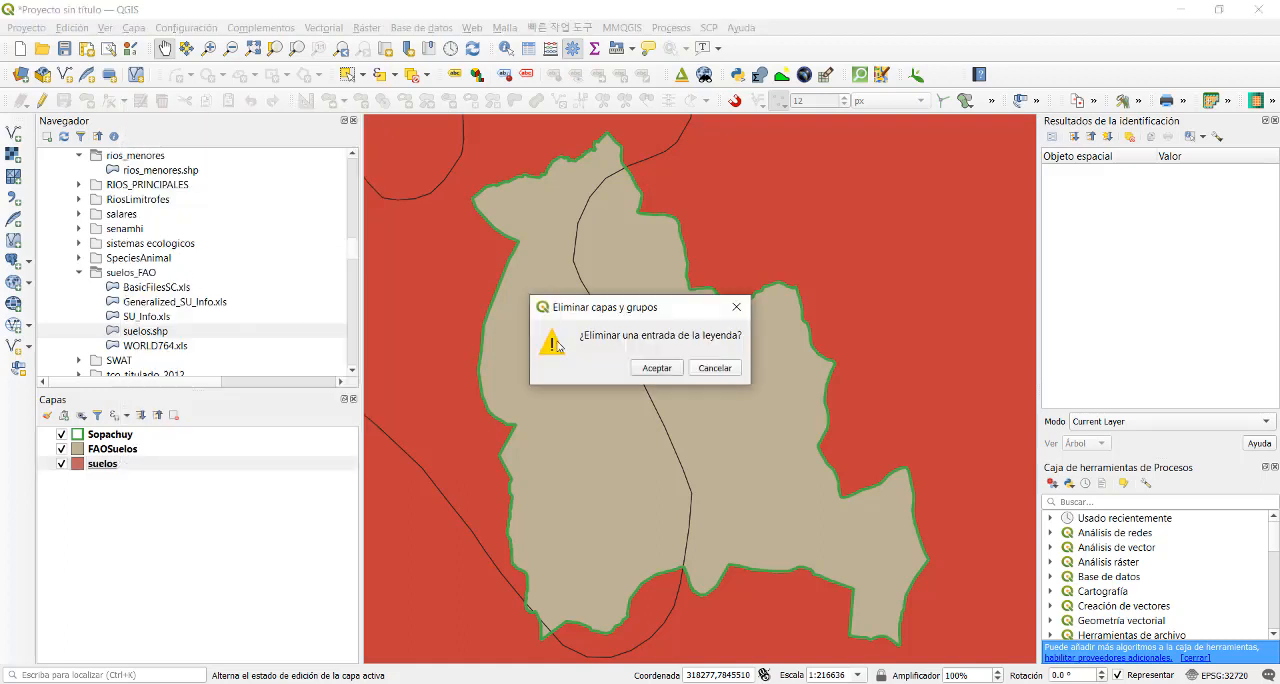
left_click(657, 368)
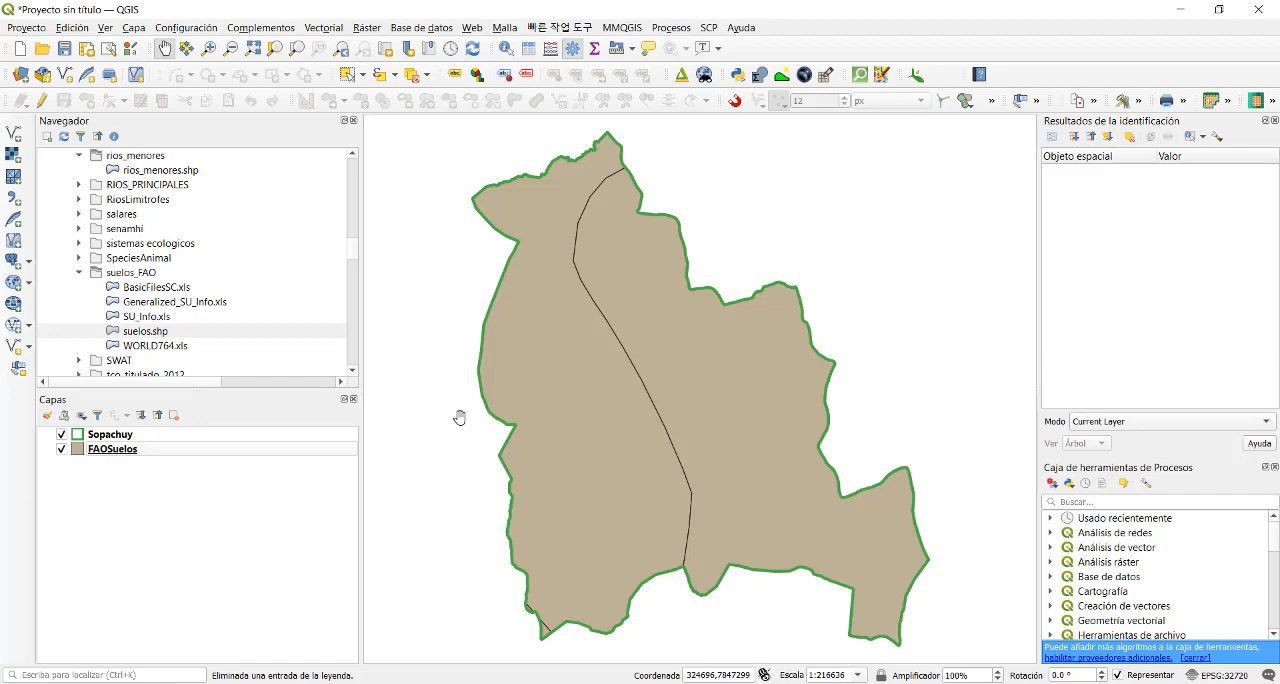
- Review the soil records in the attribute table of the clipped FAOSuelos layer, and close it
right_click(157, 458)
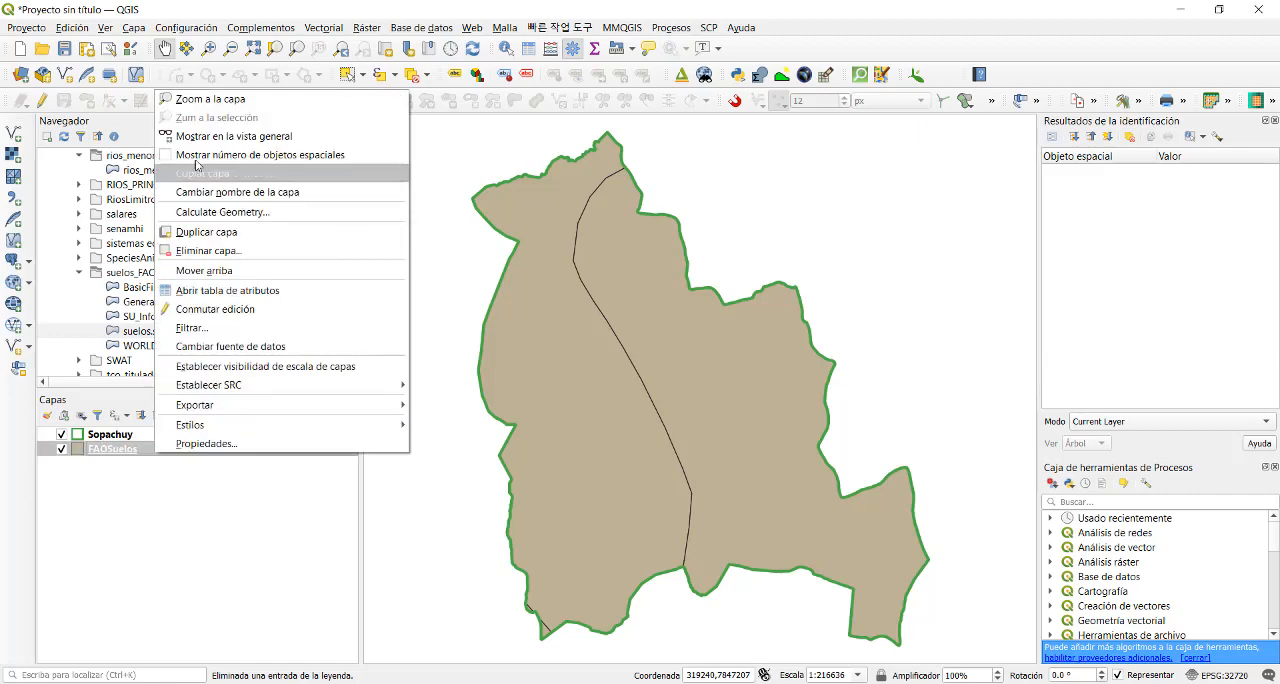
left_click(249, 291)
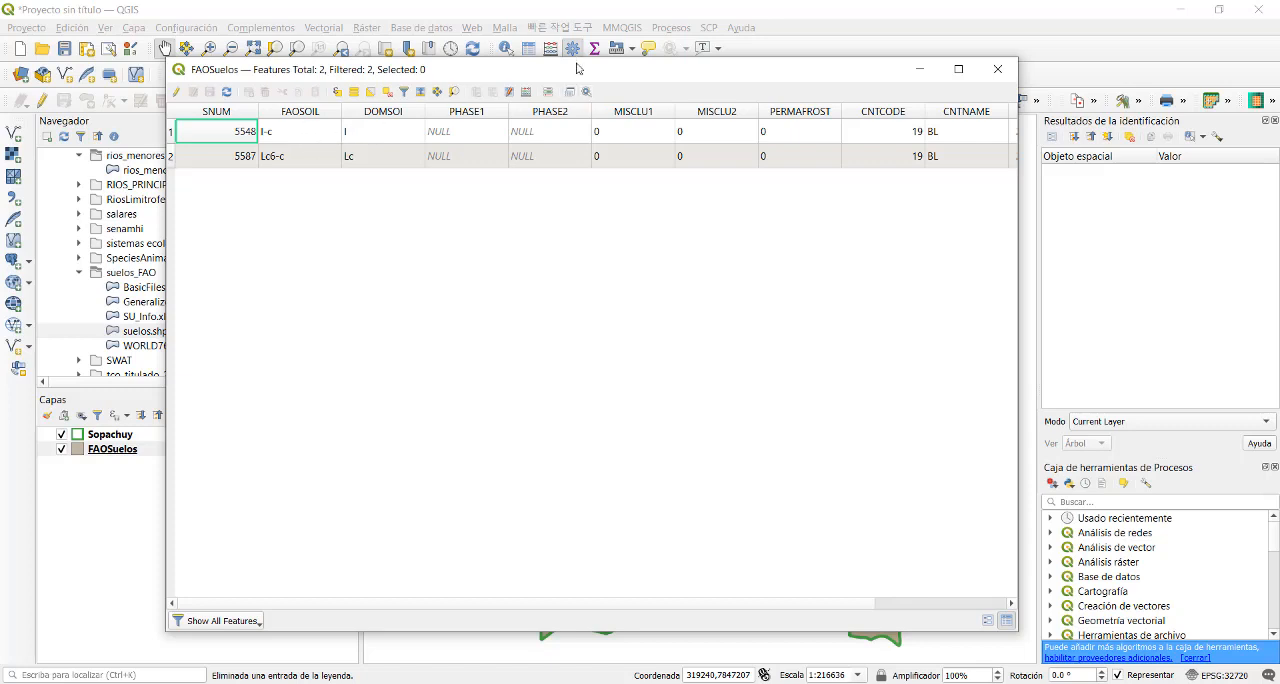
left_click_drag(577, 70, 540, 74)
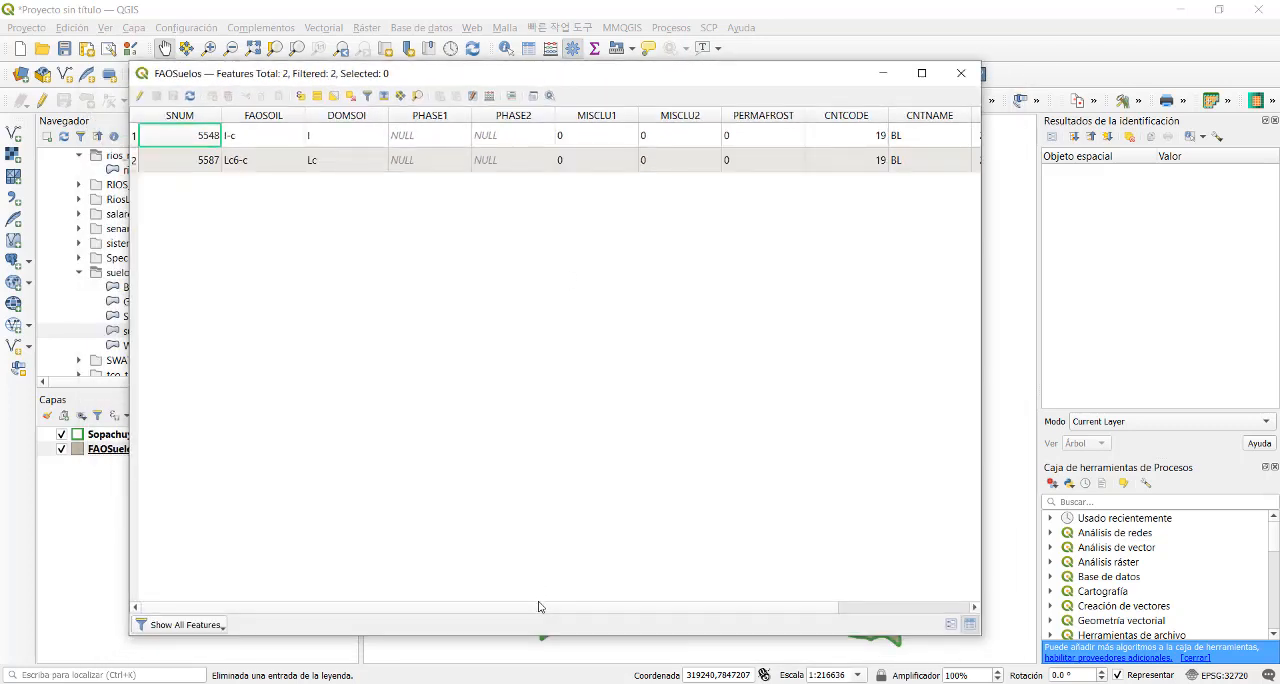
left_click_drag(538, 606, 508, 602)
left_click(960, 73)
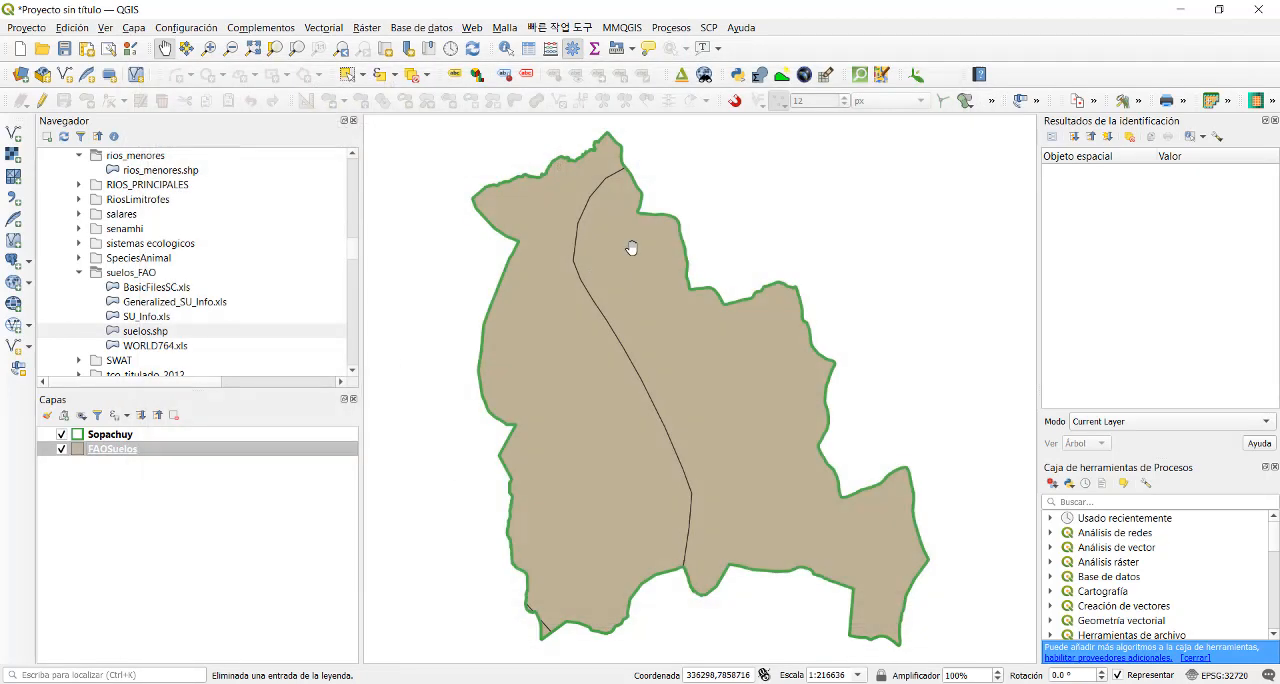
- Check the coordinate reference system of the FAOSuelos layer in its source properties, and close them
right_click(113, 451)
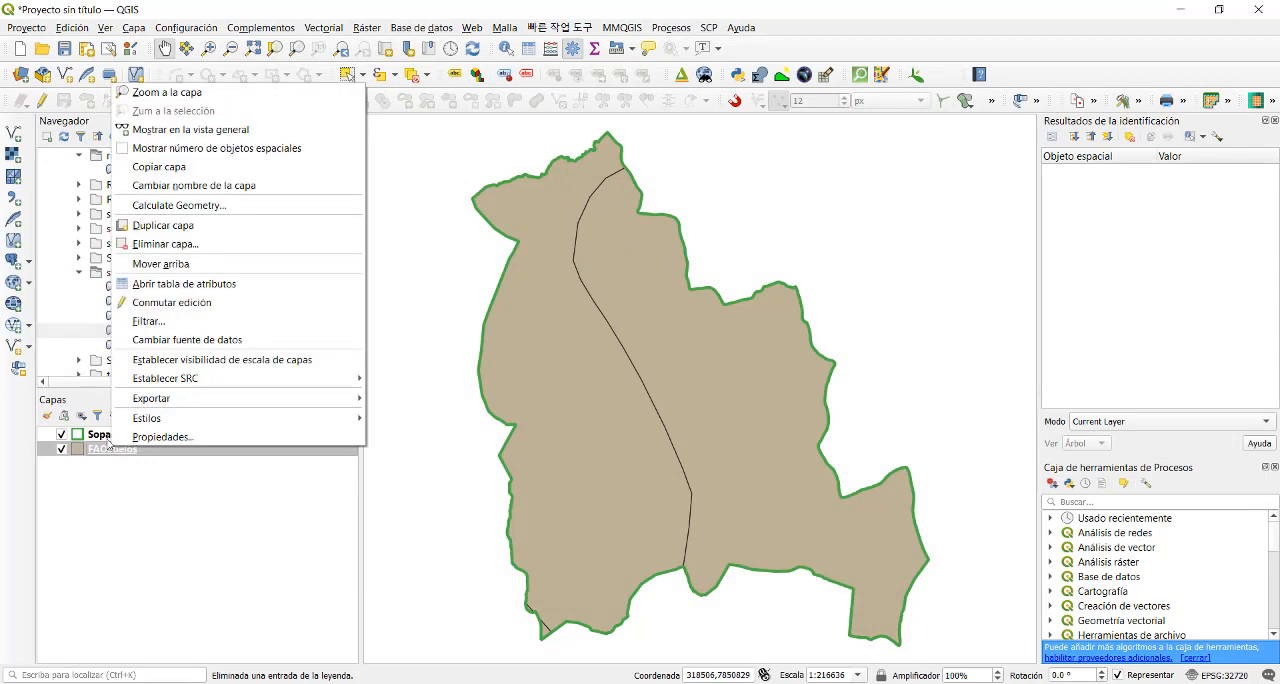
left_click(104, 437)
right_click(117, 451)
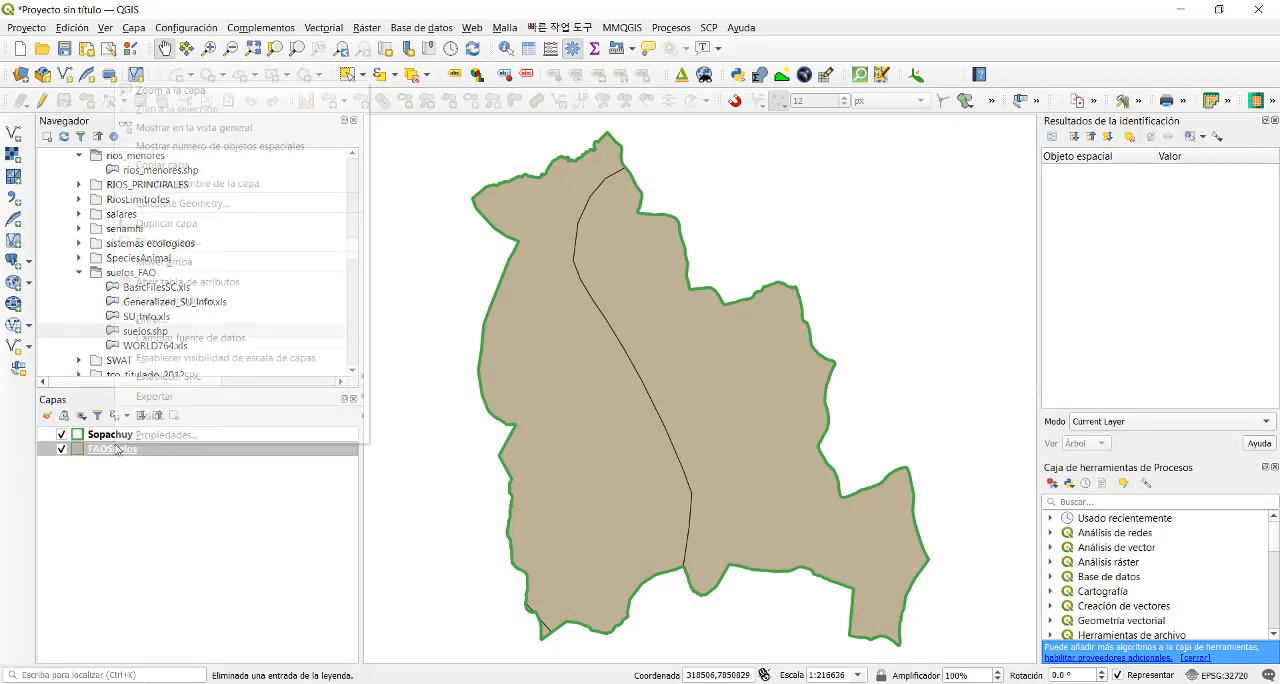
left_click(166, 435)
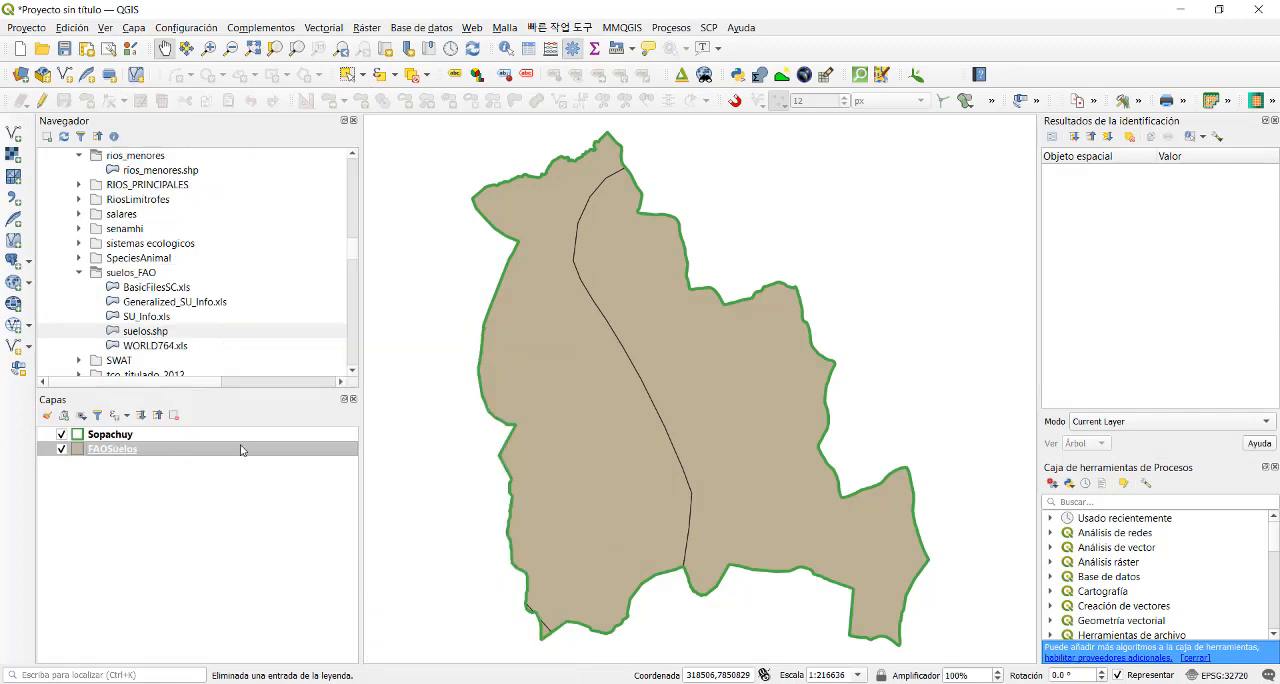
left_click(350, 104)
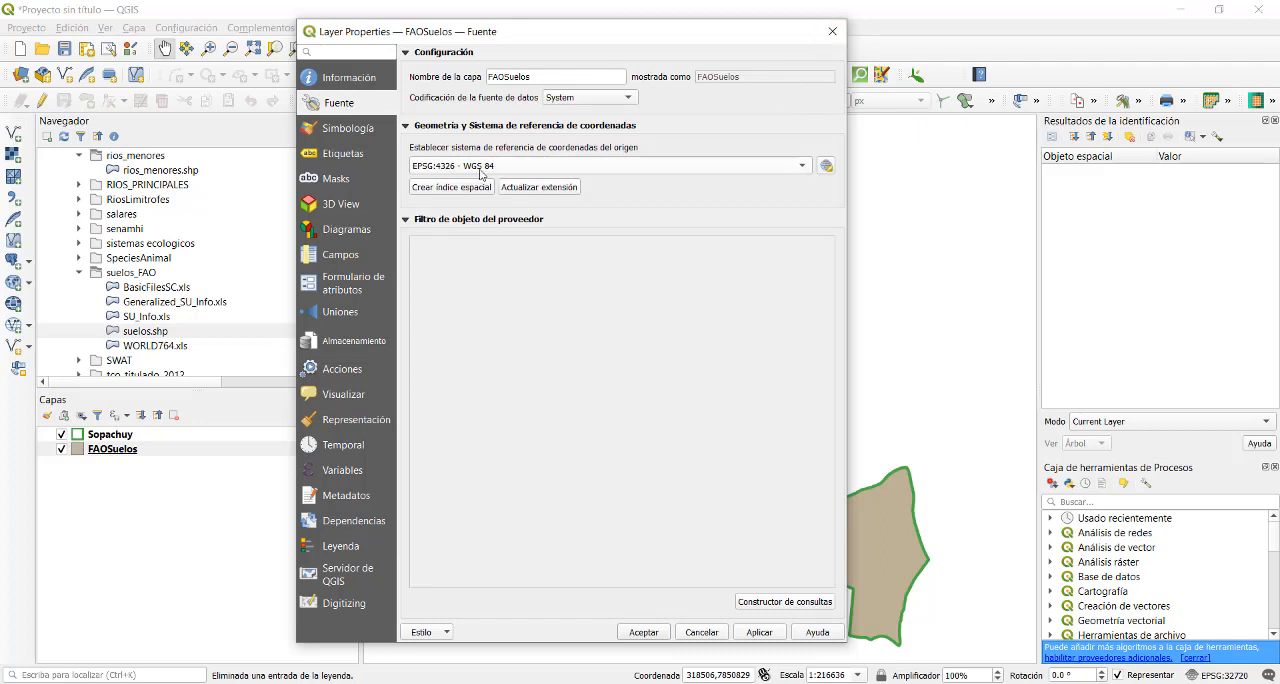
left_click(832, 31)
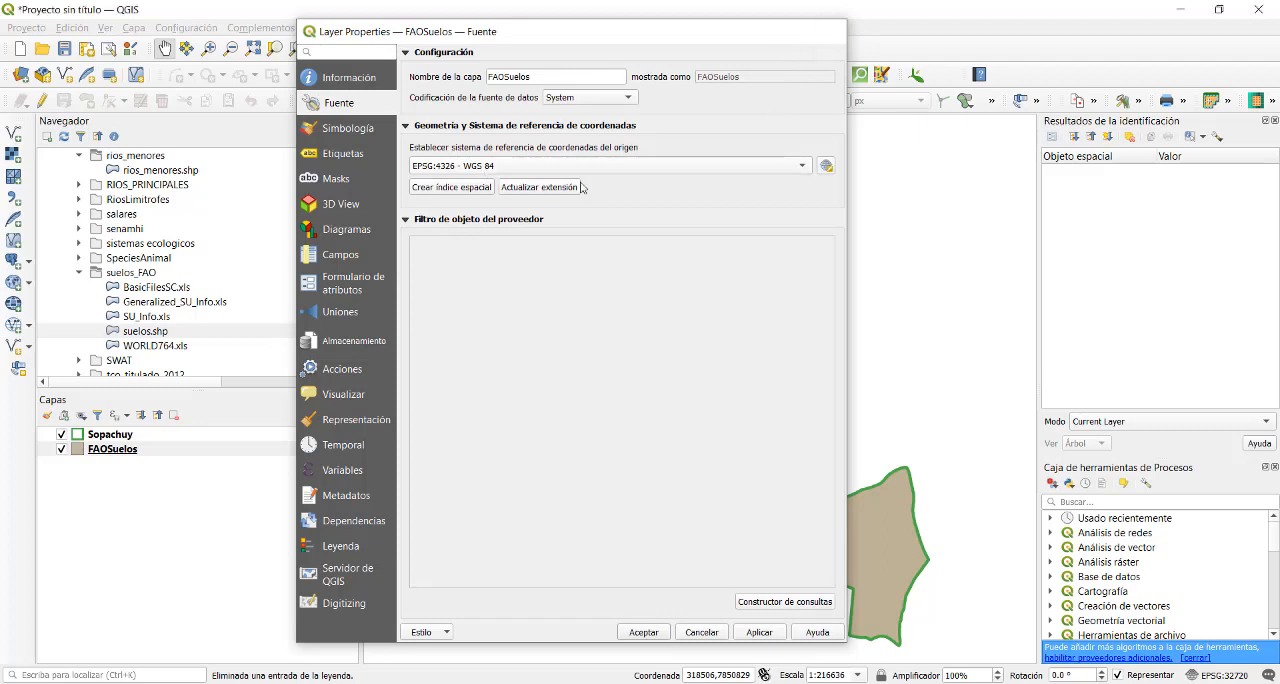
- Set up an ESRI shapefile export of the FAOSuelos layer with the project CRS EPSG:32720 - WGS 84 / UTM zone 20S
right_click(127, 453)
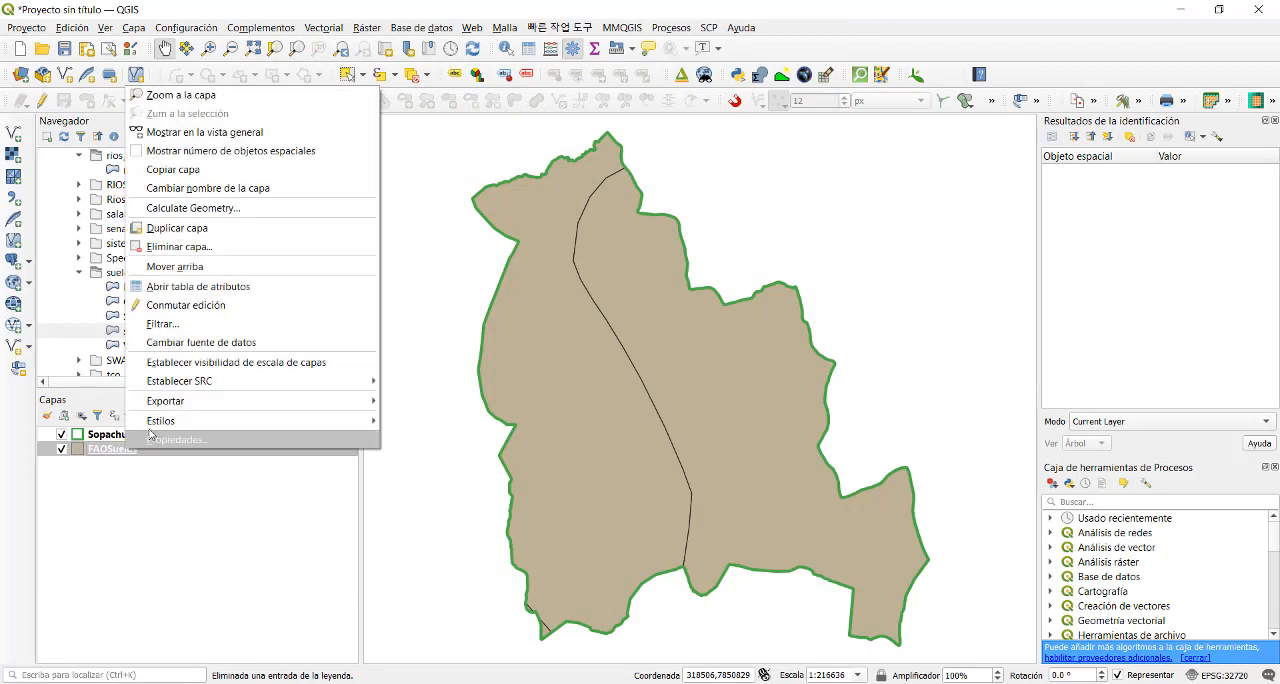
mouse_move(200, 402)
left_click(423, 403)
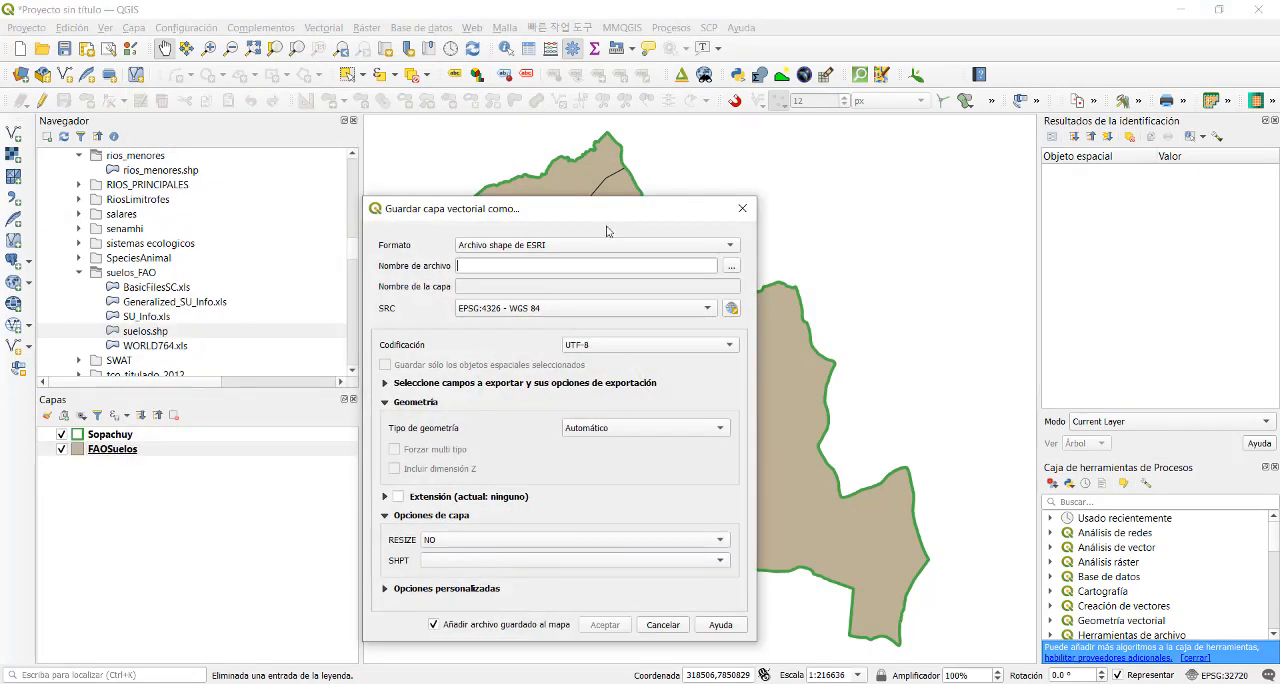
left_click(655, 315)
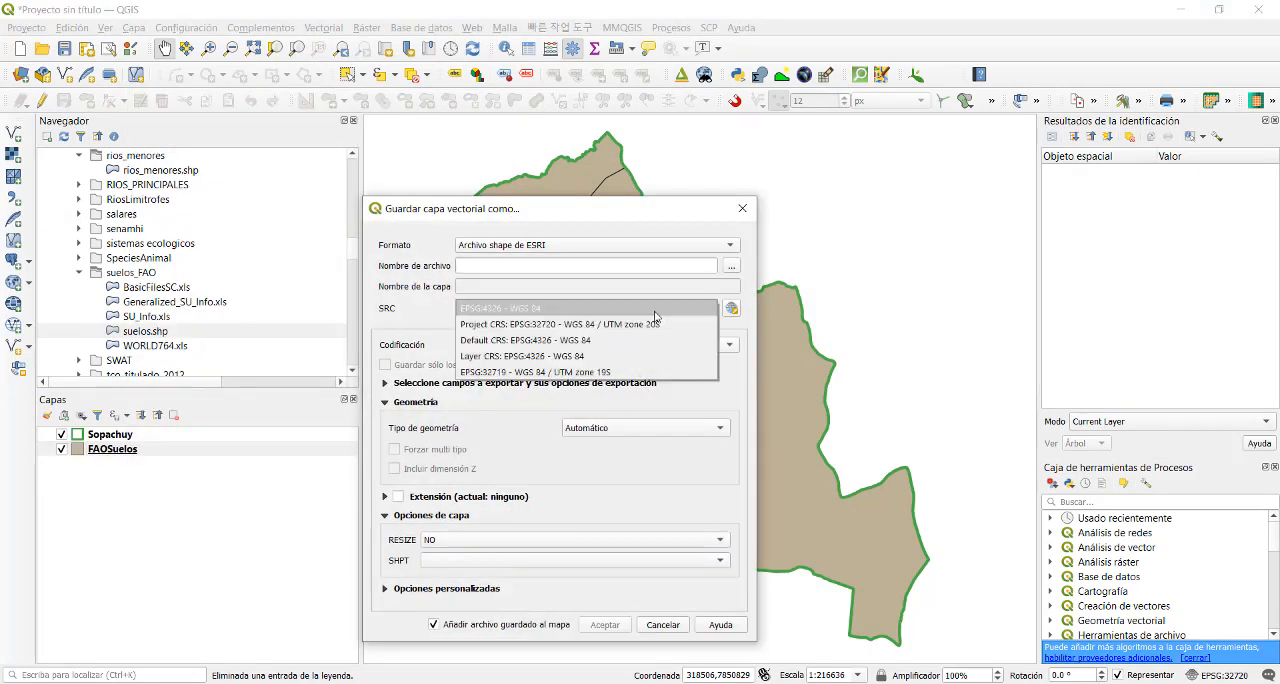
left_click(603, 325)
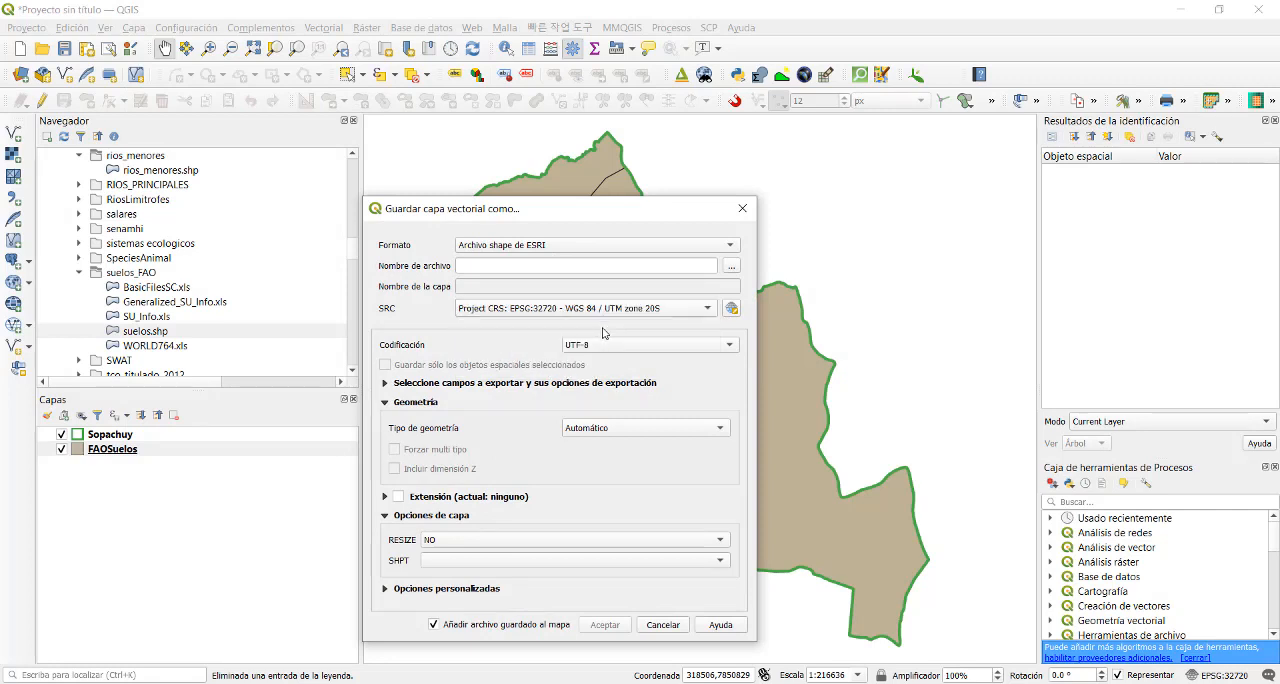
- Name the output FAOSuelosUTM.shp in the ProyGEO2021 Vector folder and run the export, adding it to the map
left_click(729, 268)
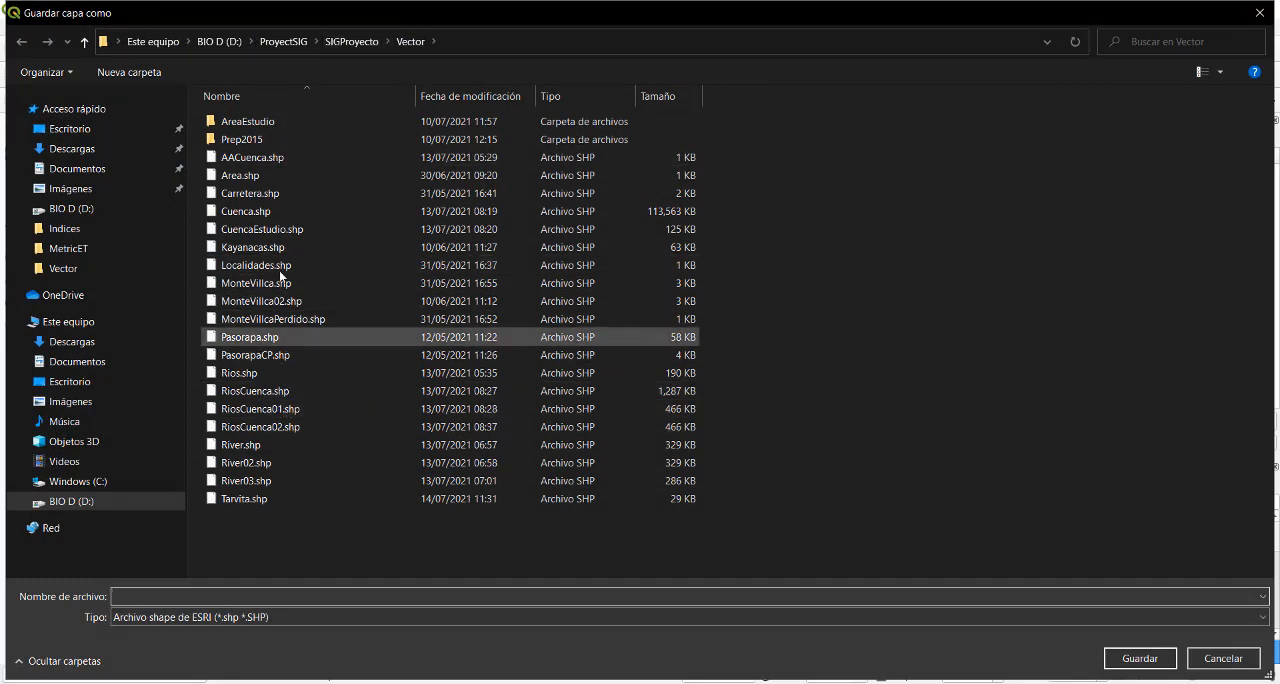
left_click(284, 41)
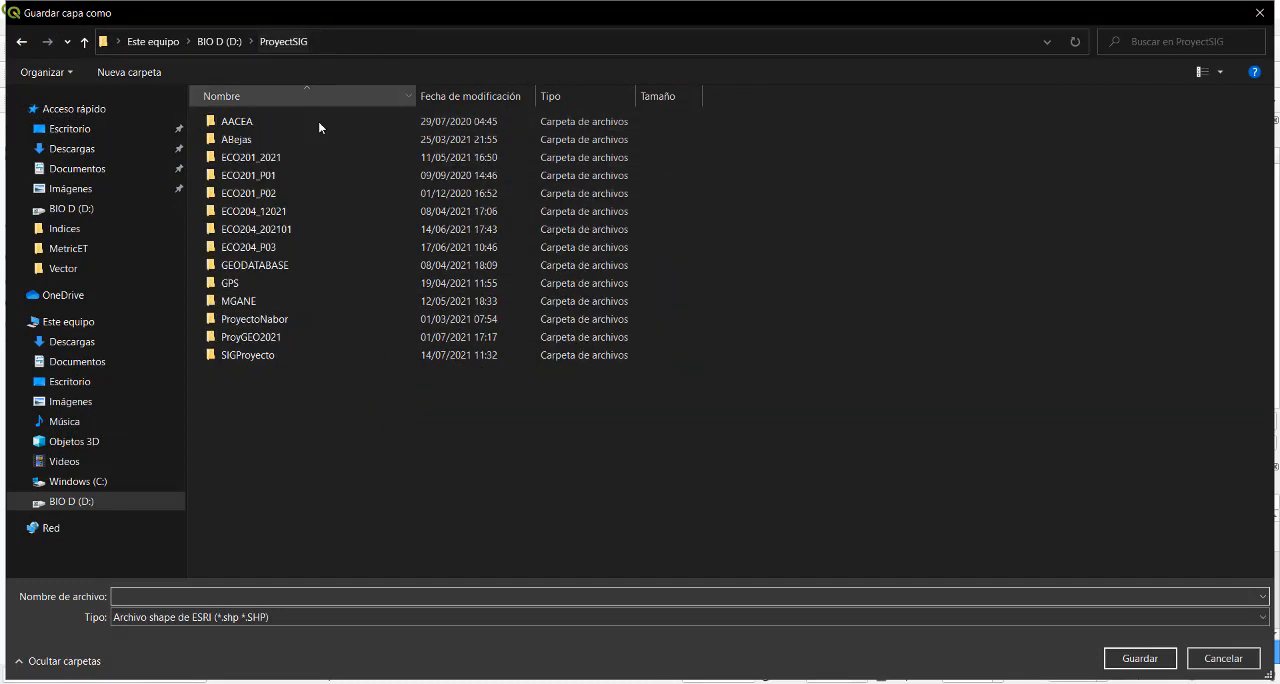
double_click(256, 337)
left_click(244, 195)
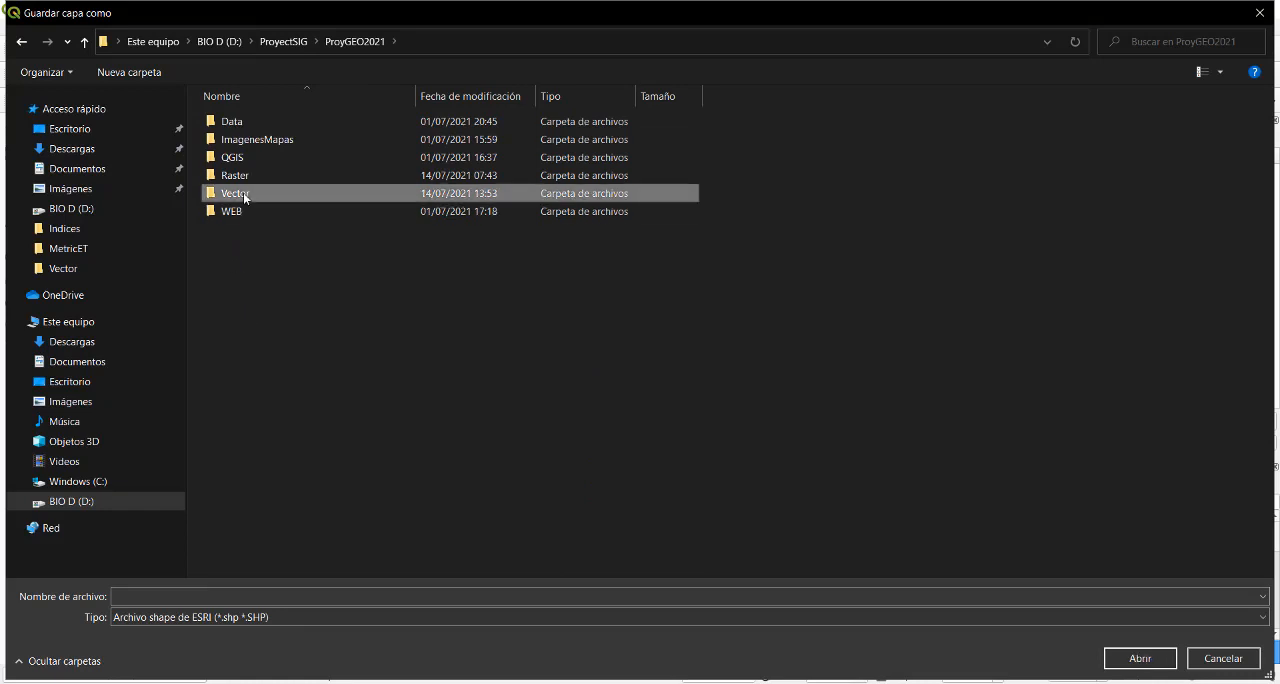
double_click(244, 195)
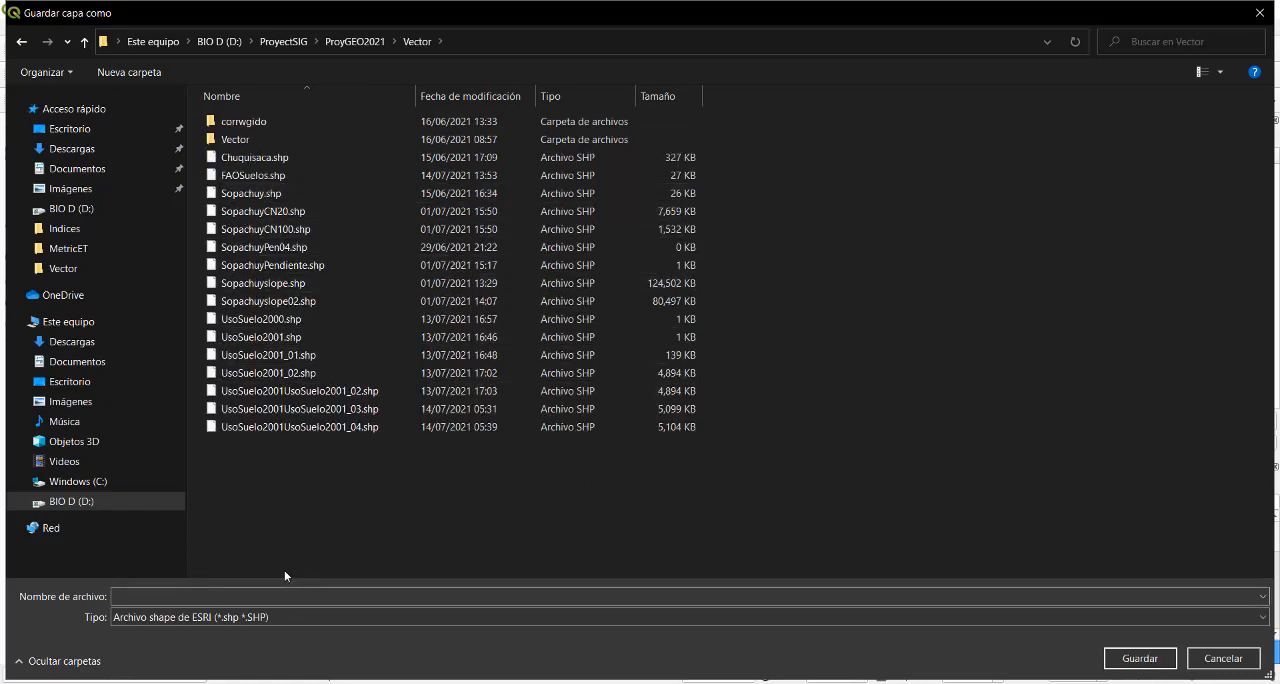
left_click(252, 175)
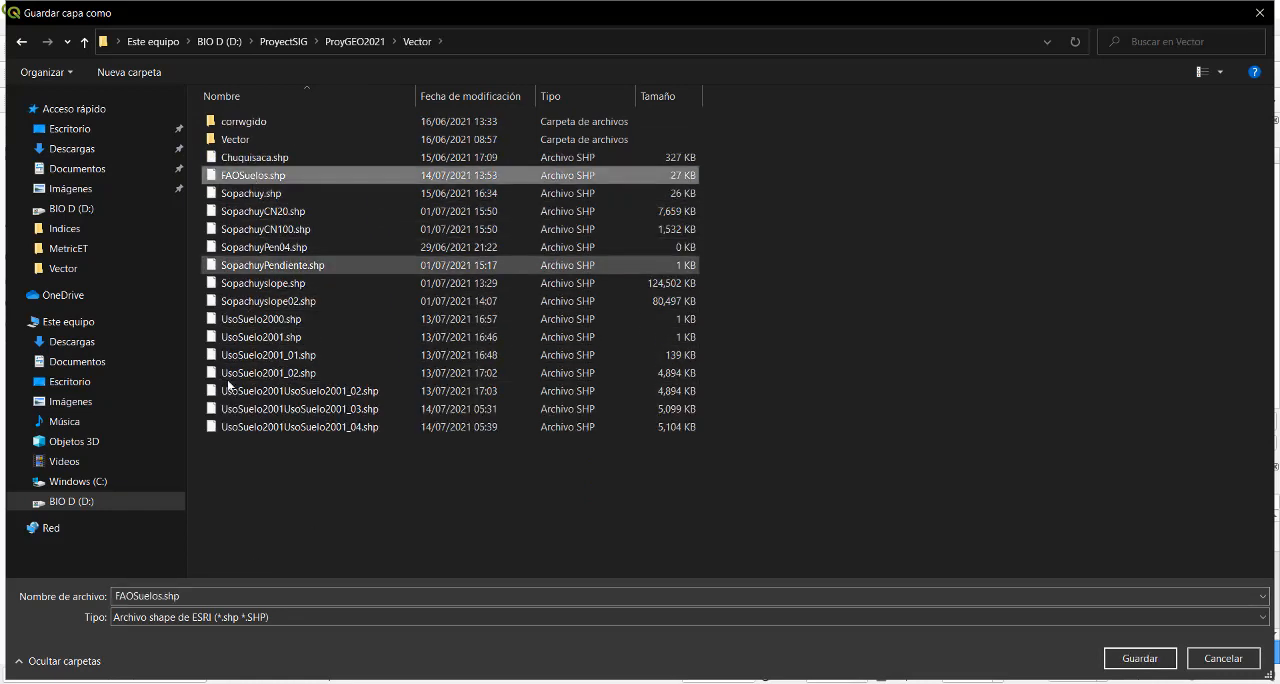
left_click(170, 596)
left_click(163, 596)
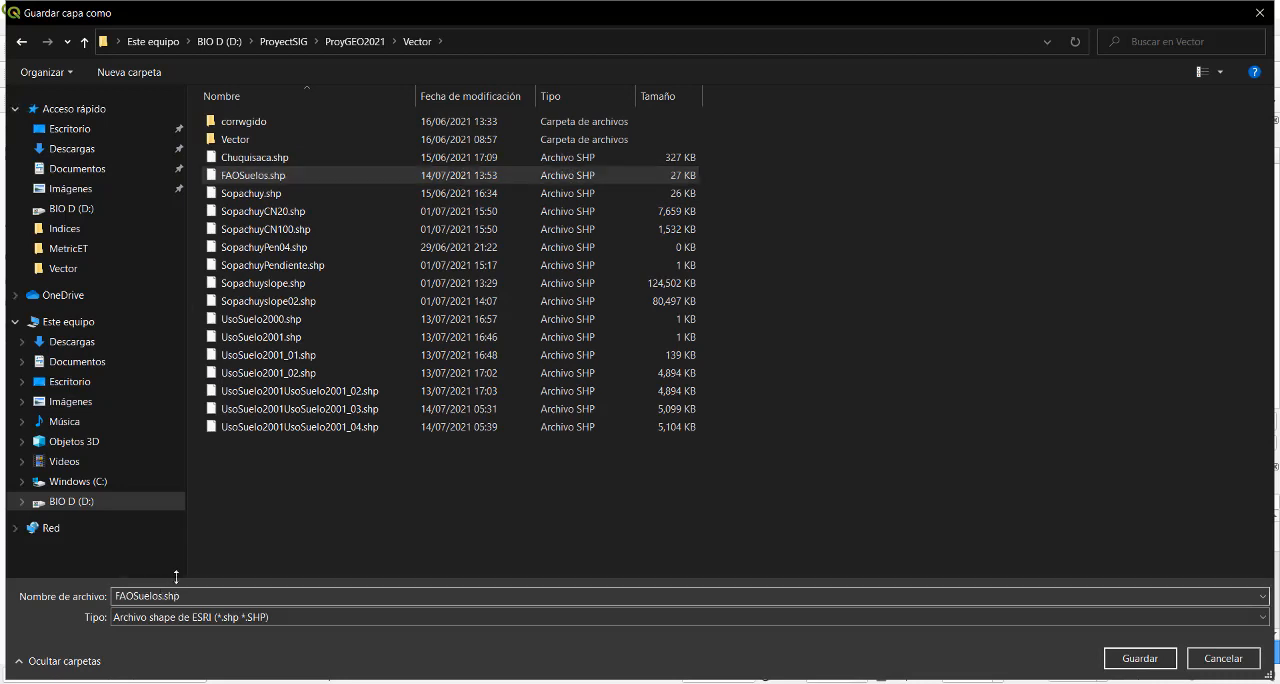
type("UTM")
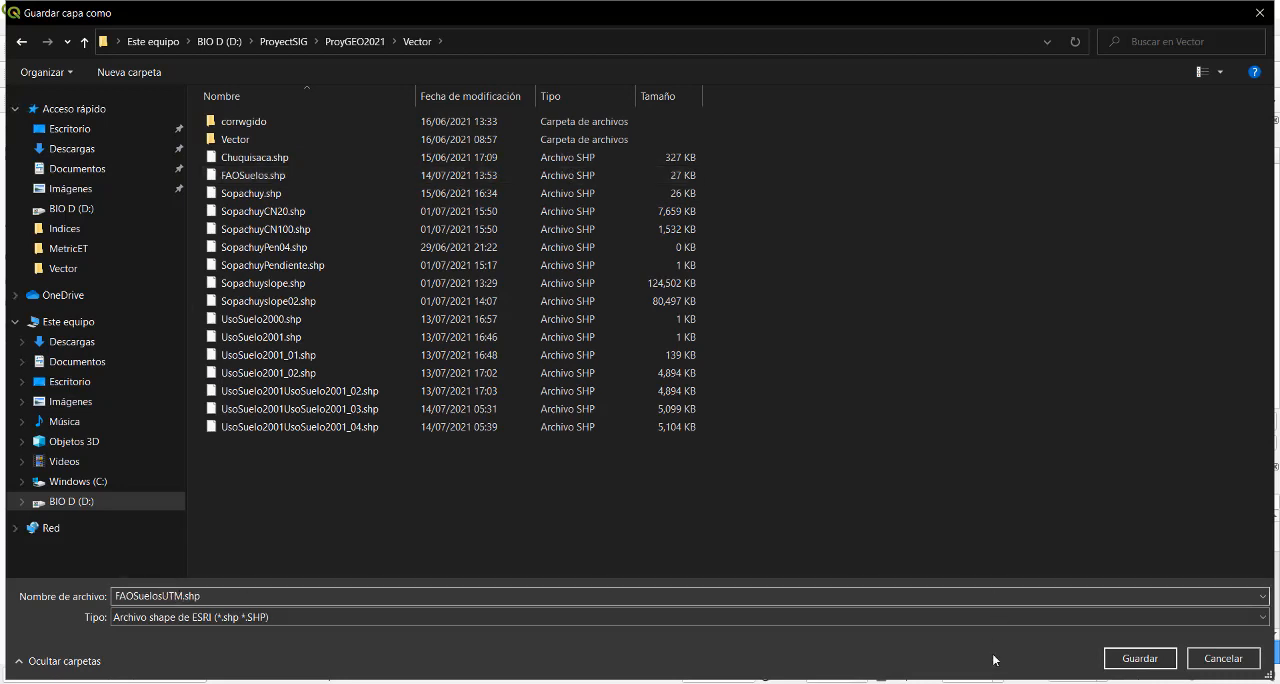
left_click(1140, 658)
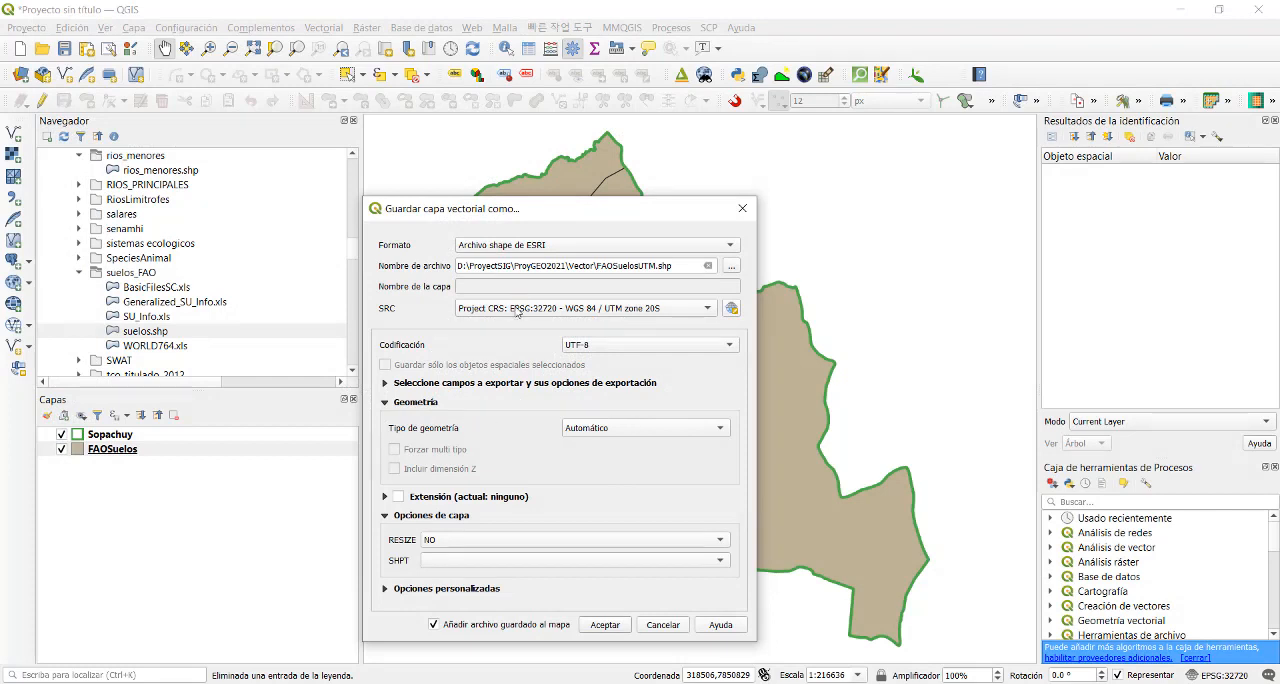
left_click(606, 625)
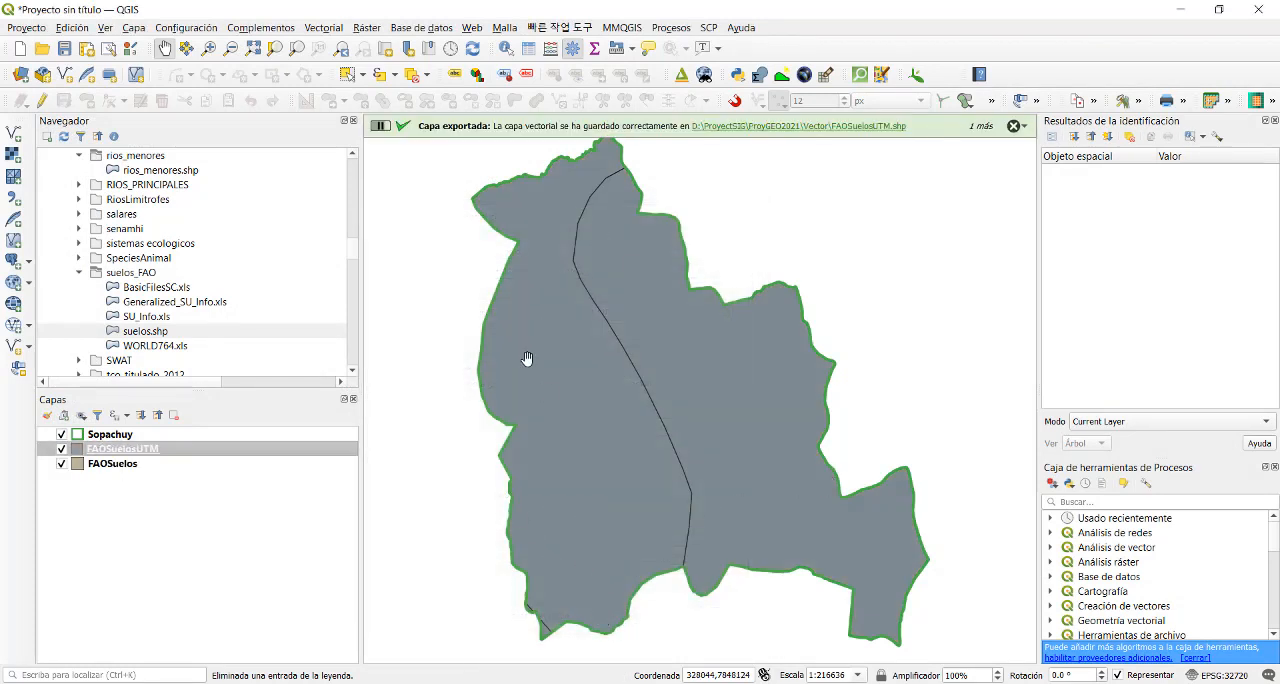
- Look up the Calculate Geometry plugin in the plugin manager, view its details, and close the manager
right_click(137, 453)
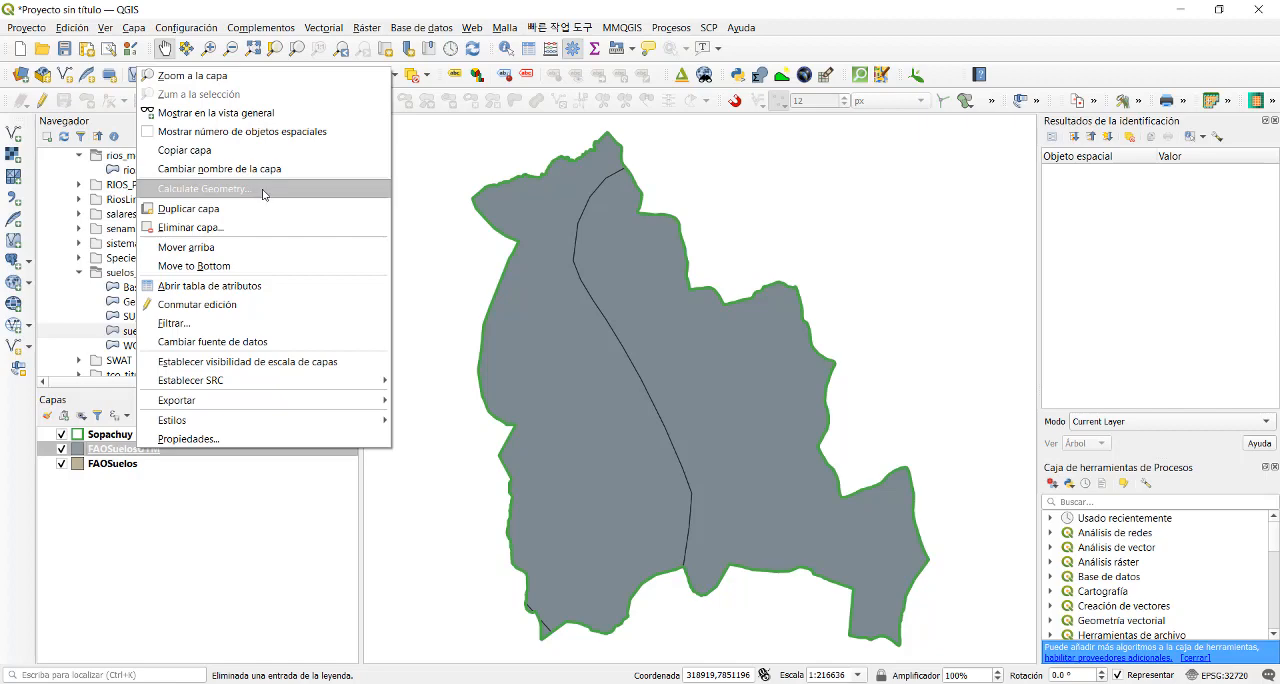
left_click(250, 28)
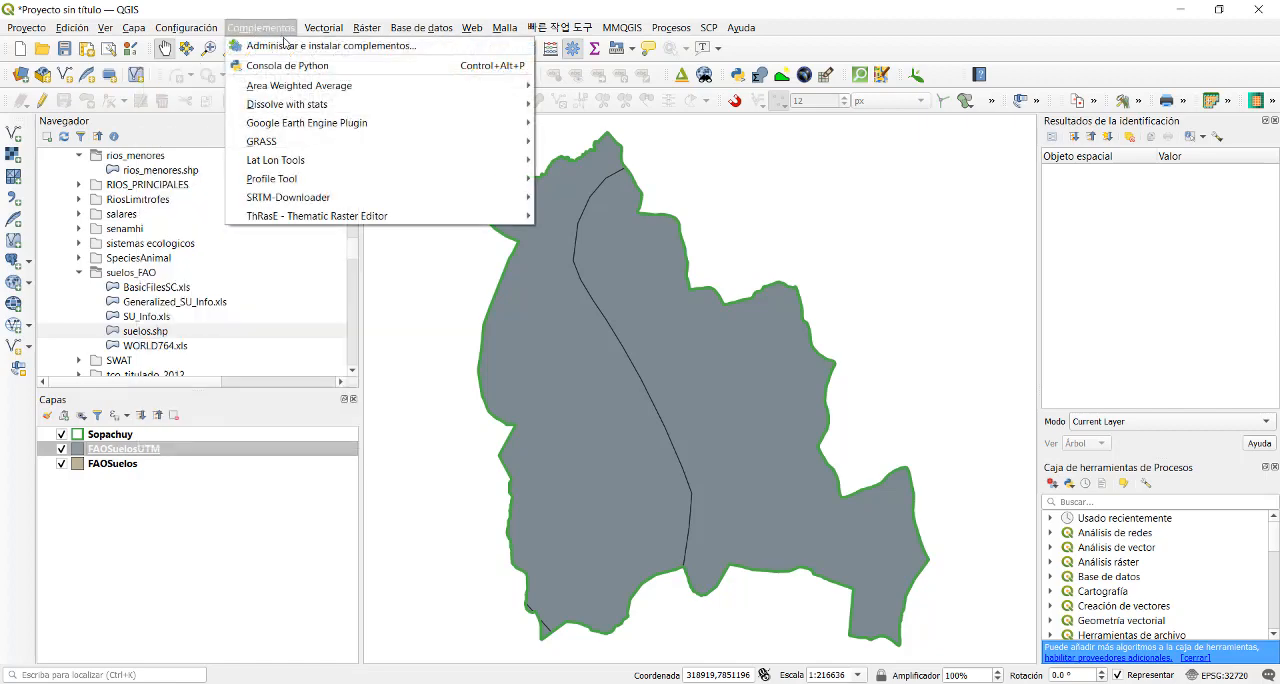
left_click(288, 48)
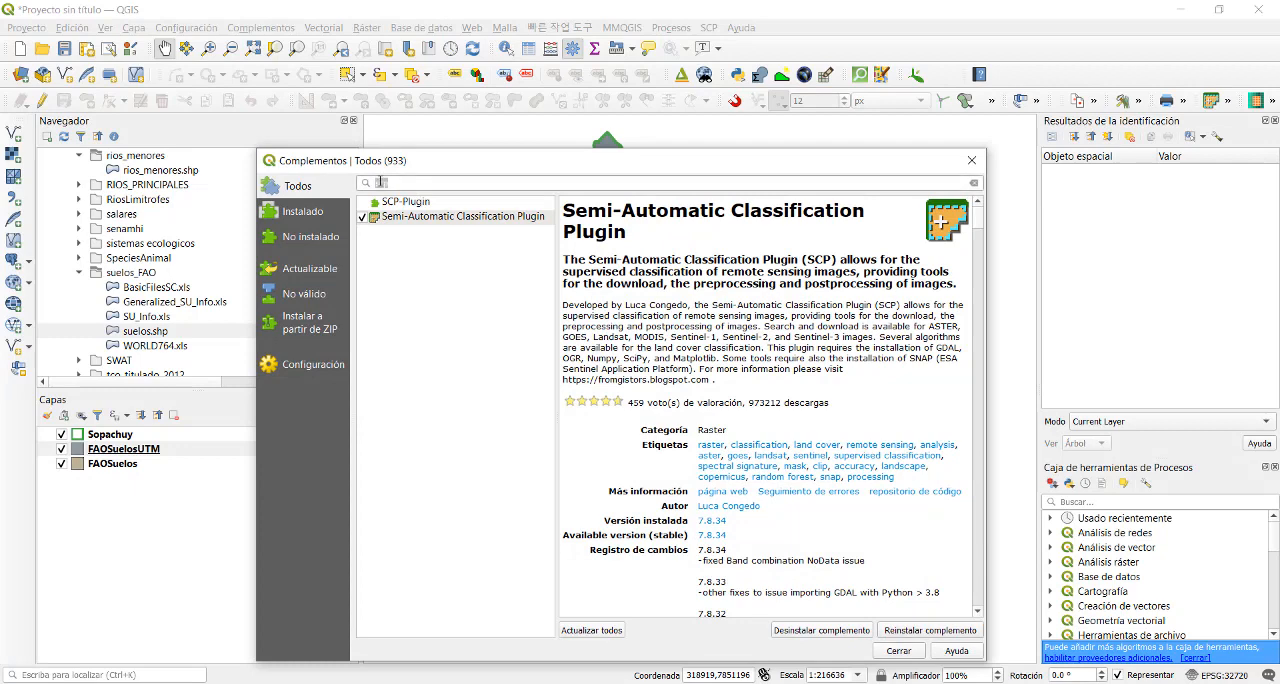
type("calc")
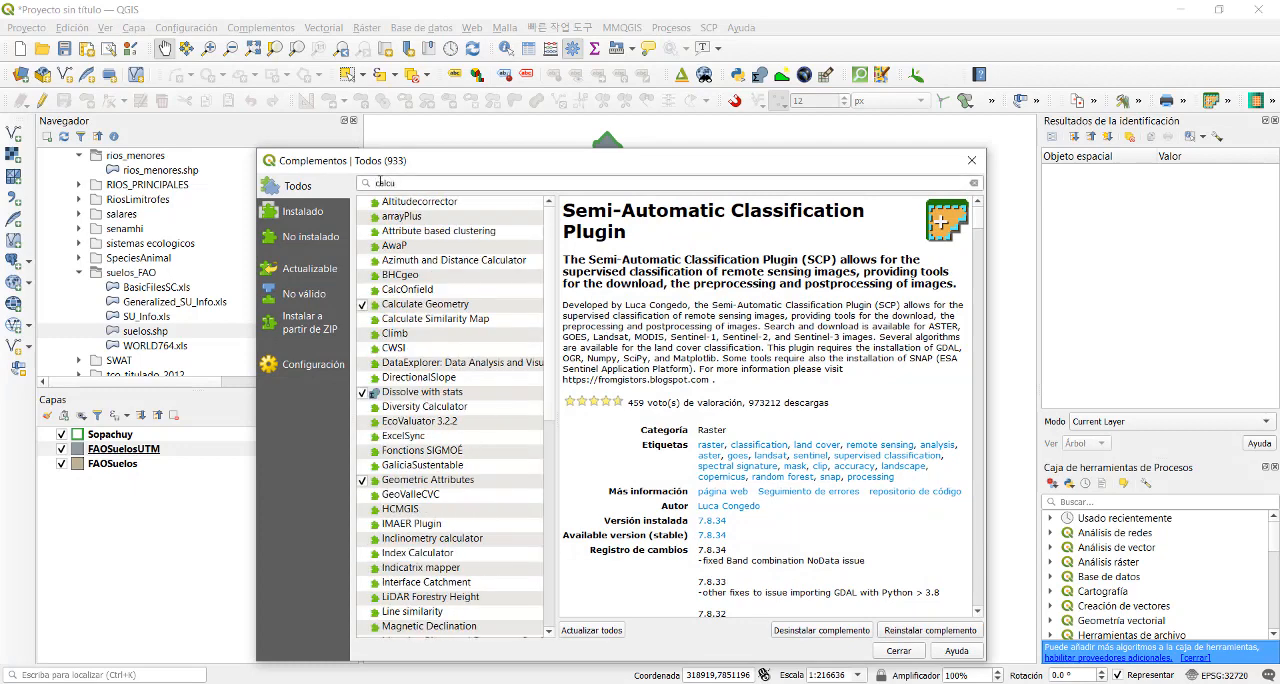
type("ulate")
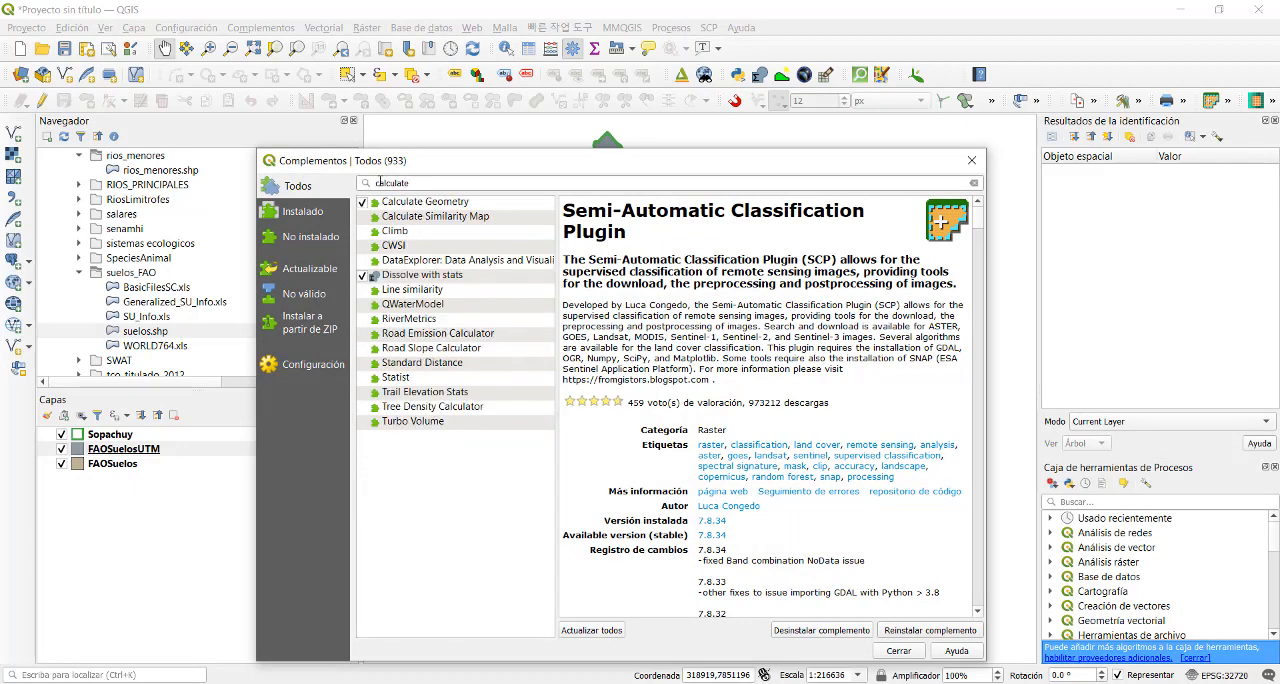
type(" geo")
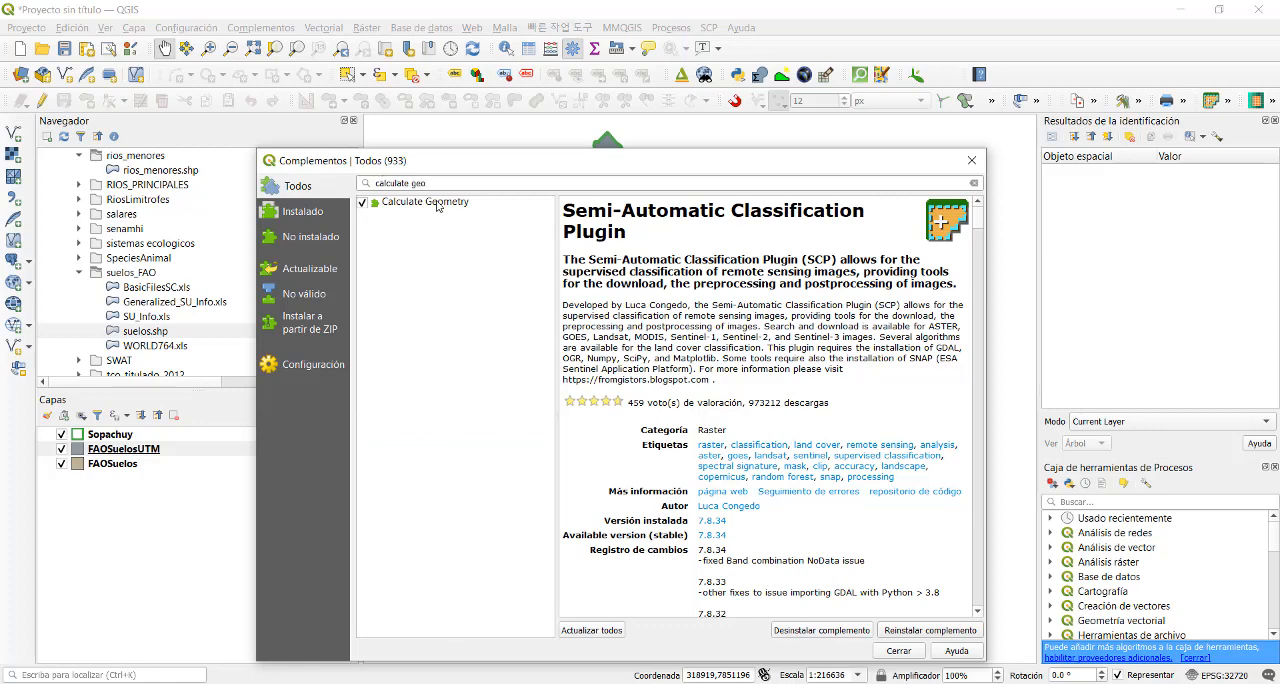
left_click(436, 204)
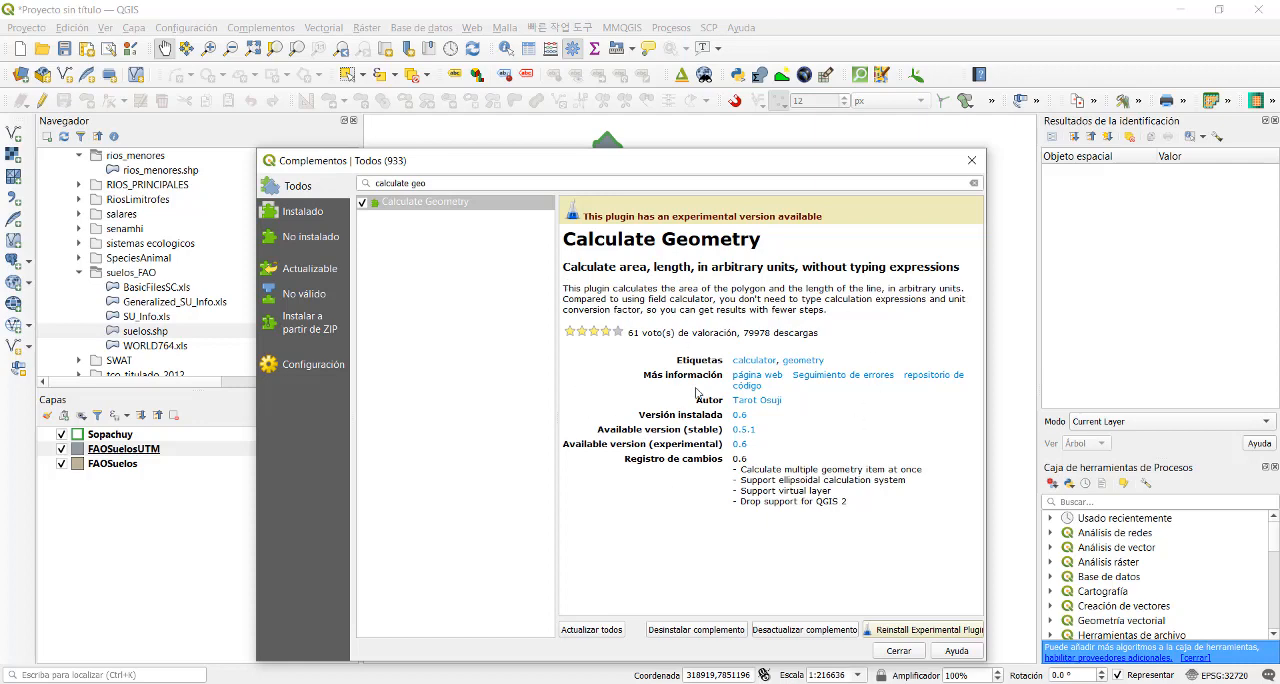
left_click(971, 160)
- Calculate the FAOSuelosUTM polygons' area in hectares into an area field with Calculate Geometry, leaving out the perimeter, and save the layer edits
right_click(178, 448)
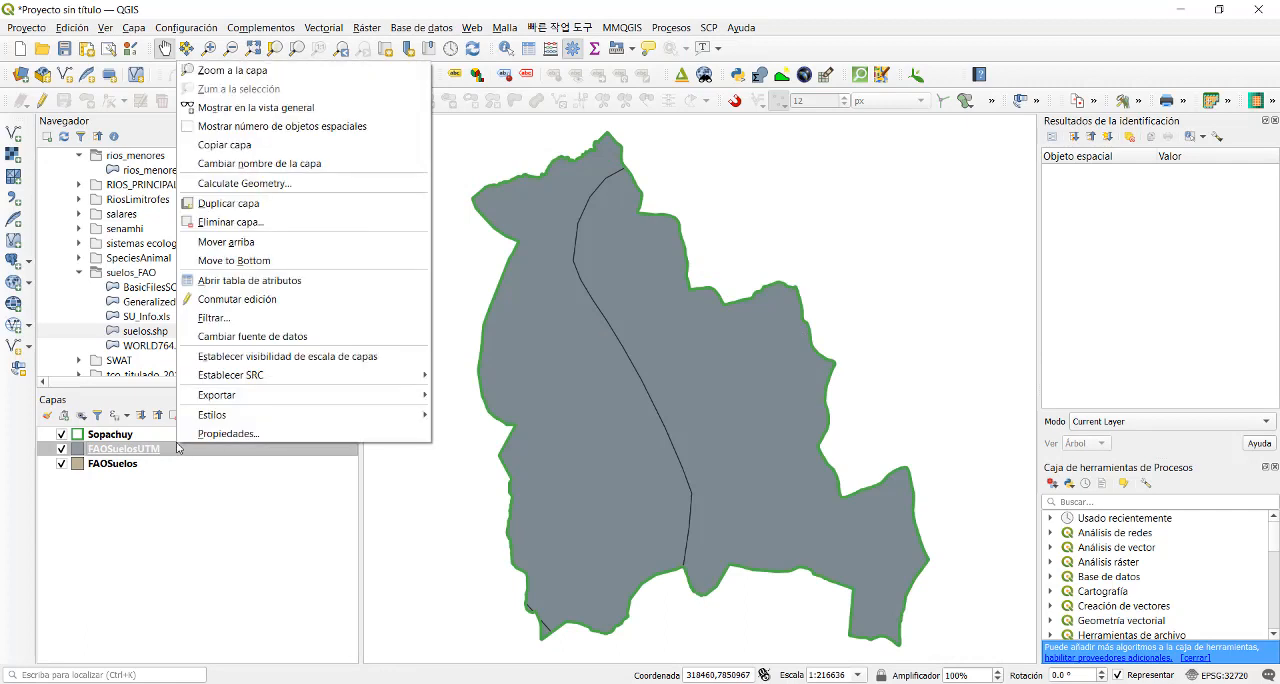
left_click(244, 183)
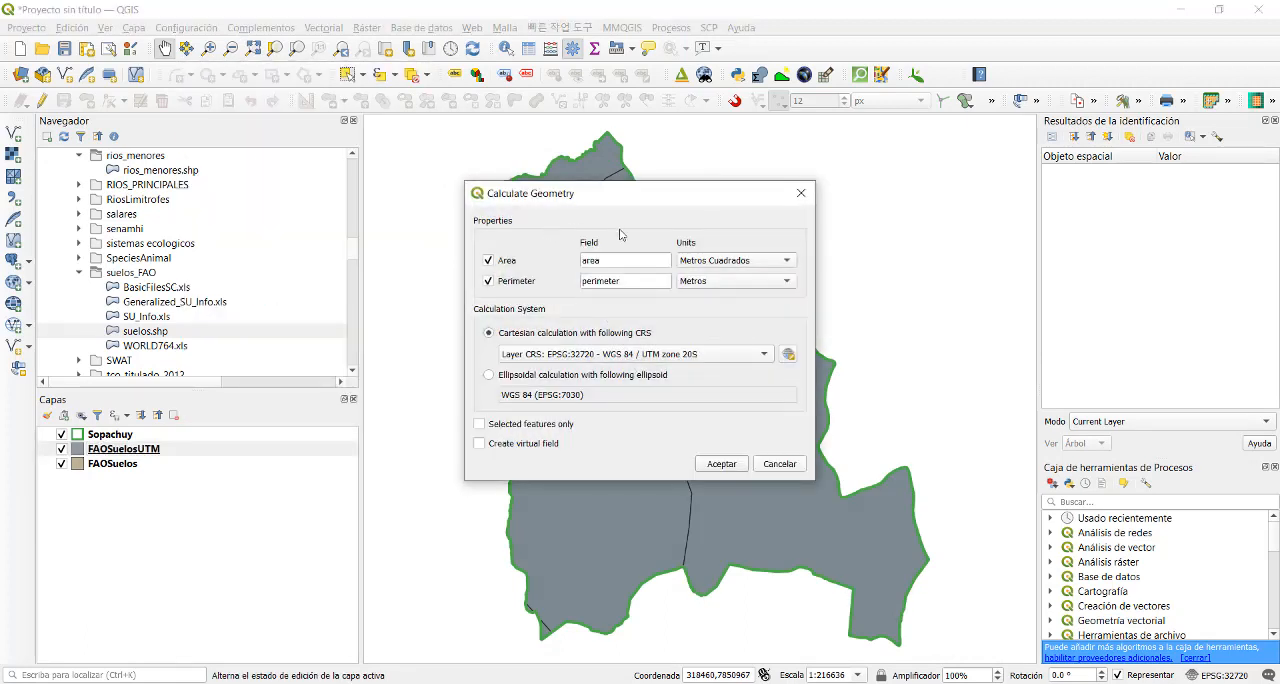
left_click(615, 261)
left_click_drag(615, 261, 559, 262)
left_click(488, 282)
left_click(714, 262)
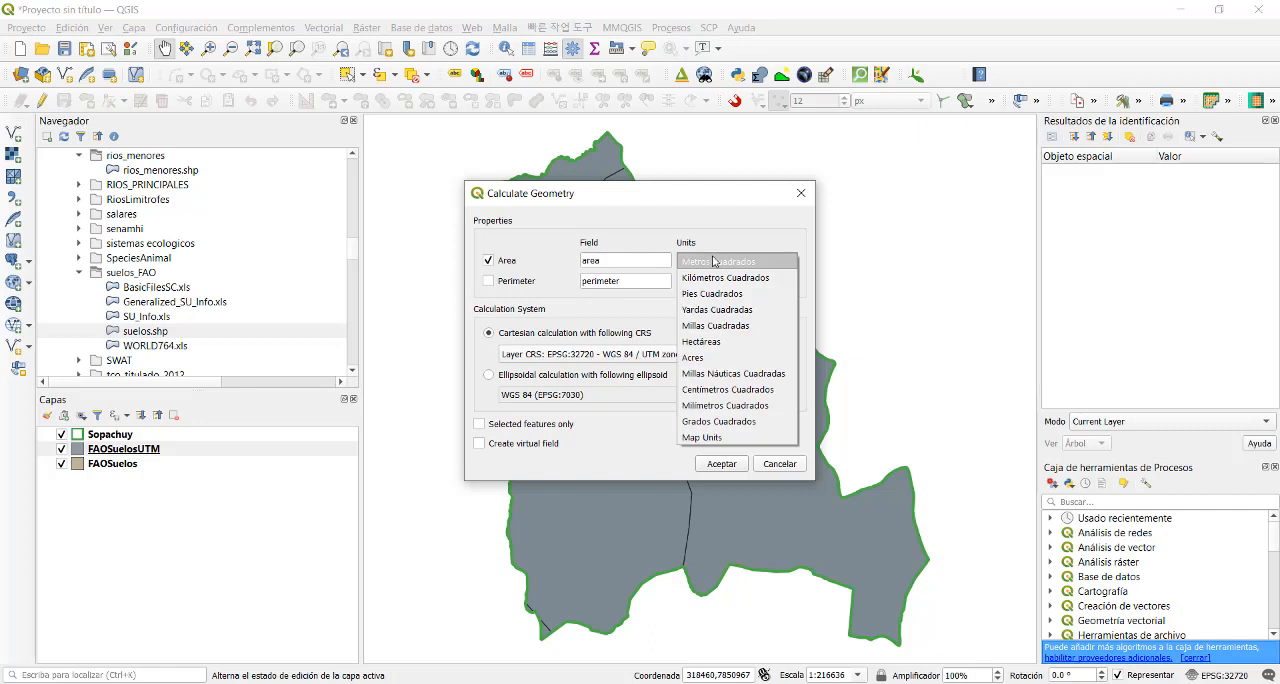
left_click(714, 279)
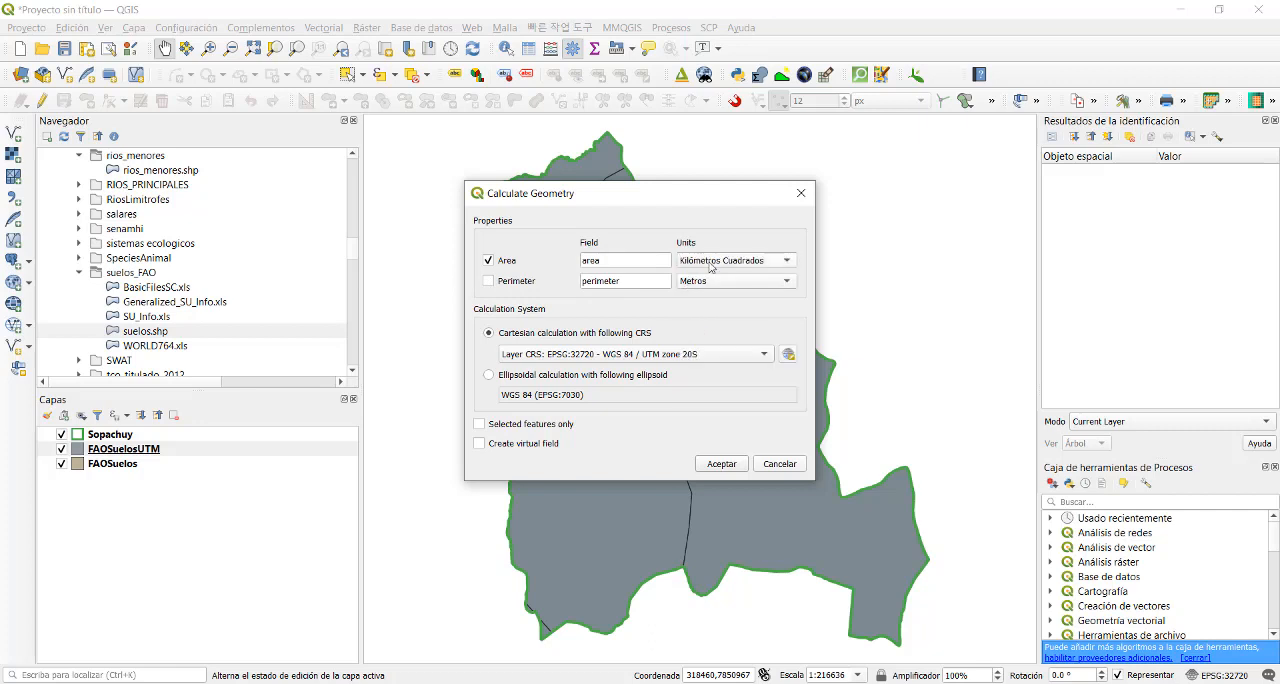
left_click(712, 266)
left_click(702, 326)
left_click(721, 464)
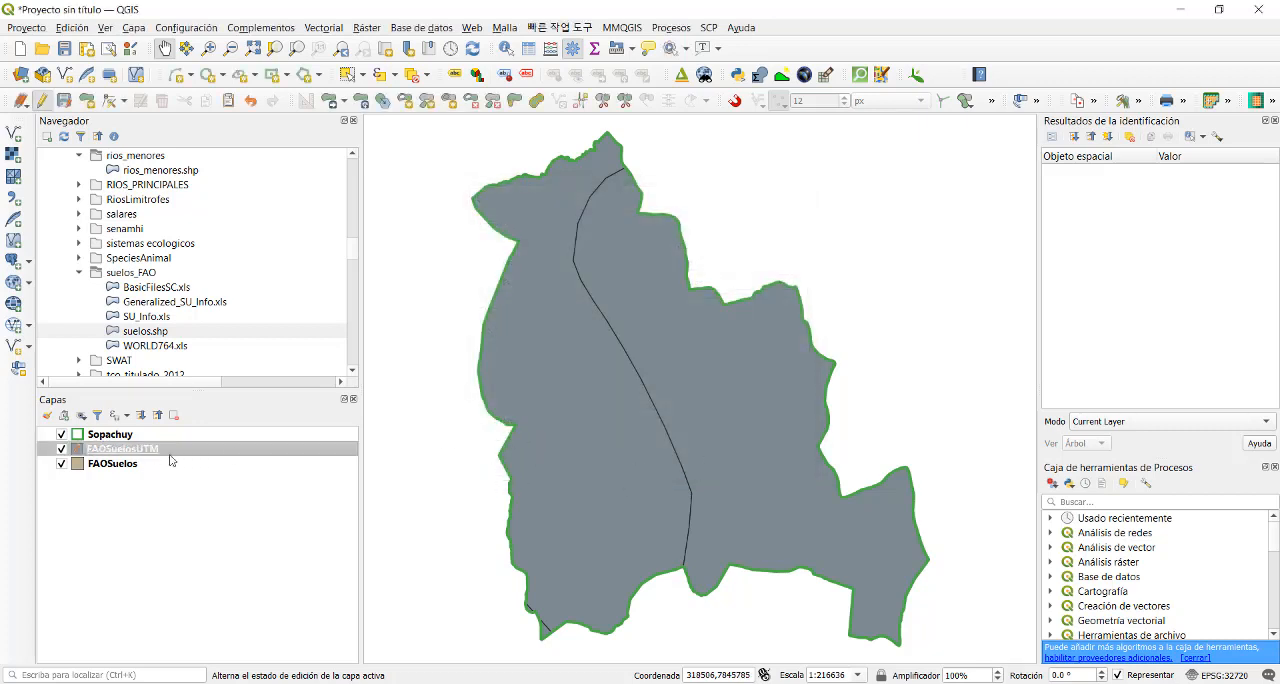
left_click(41, 101)
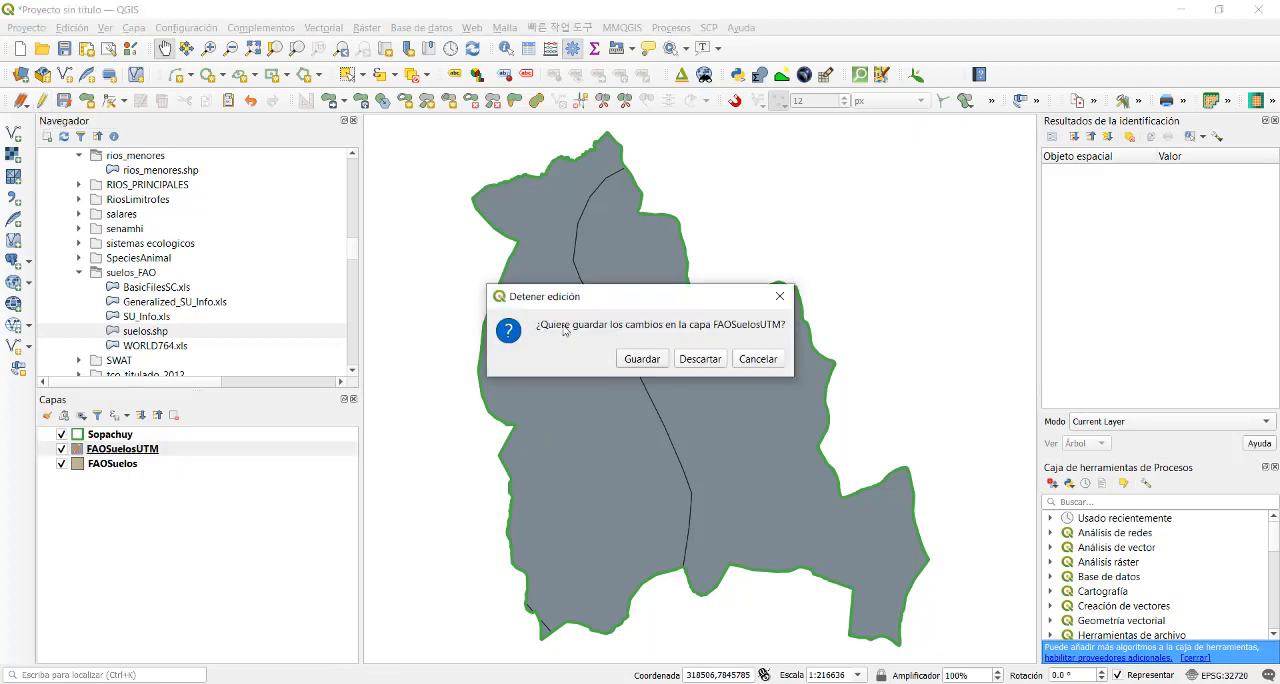
left_click(620, 360)
- Examine the area field of both soil polygons in the FAOSuelosUTM attribute table
right_click(171, 450)
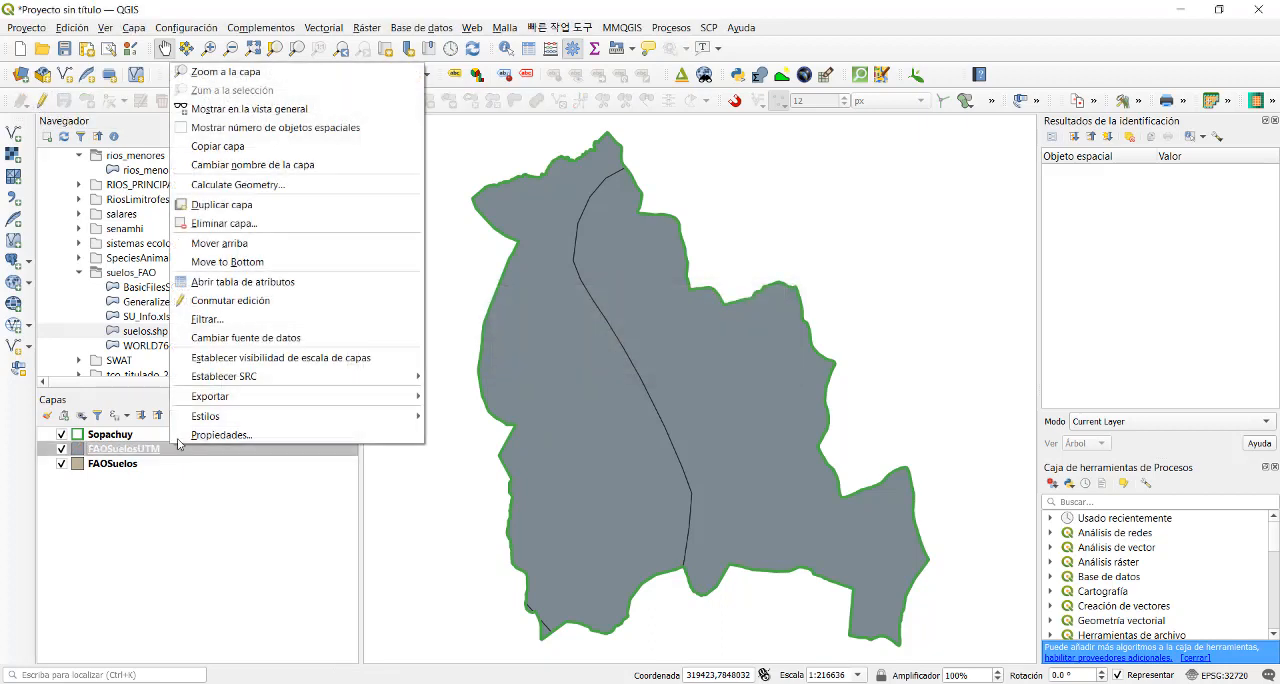
left_click(261, 290)
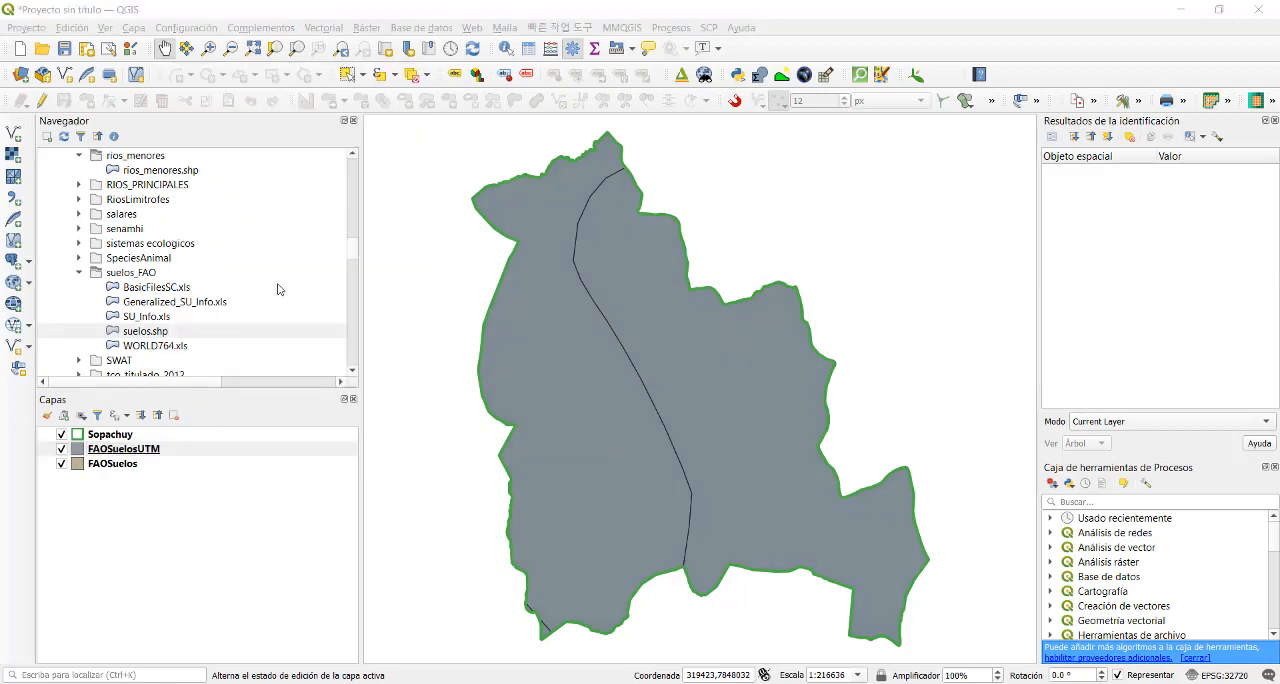
left_click_drag(230, 608, 523, 606)
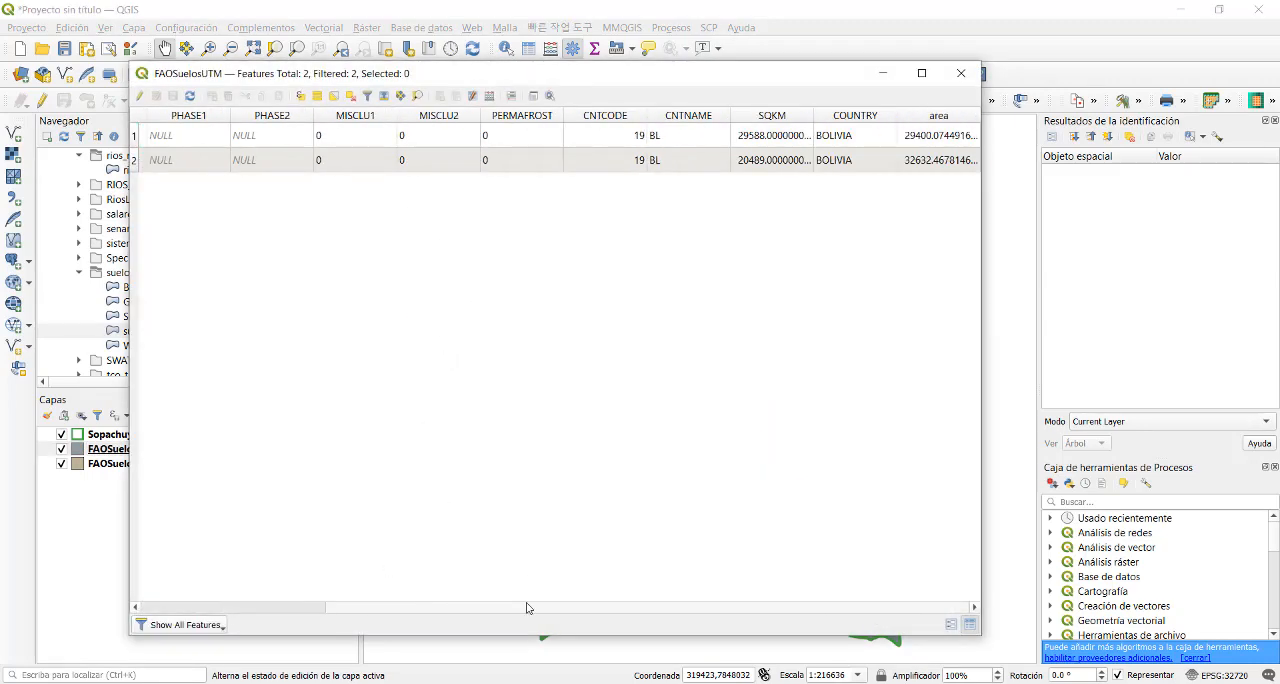
left_click(932, 143)
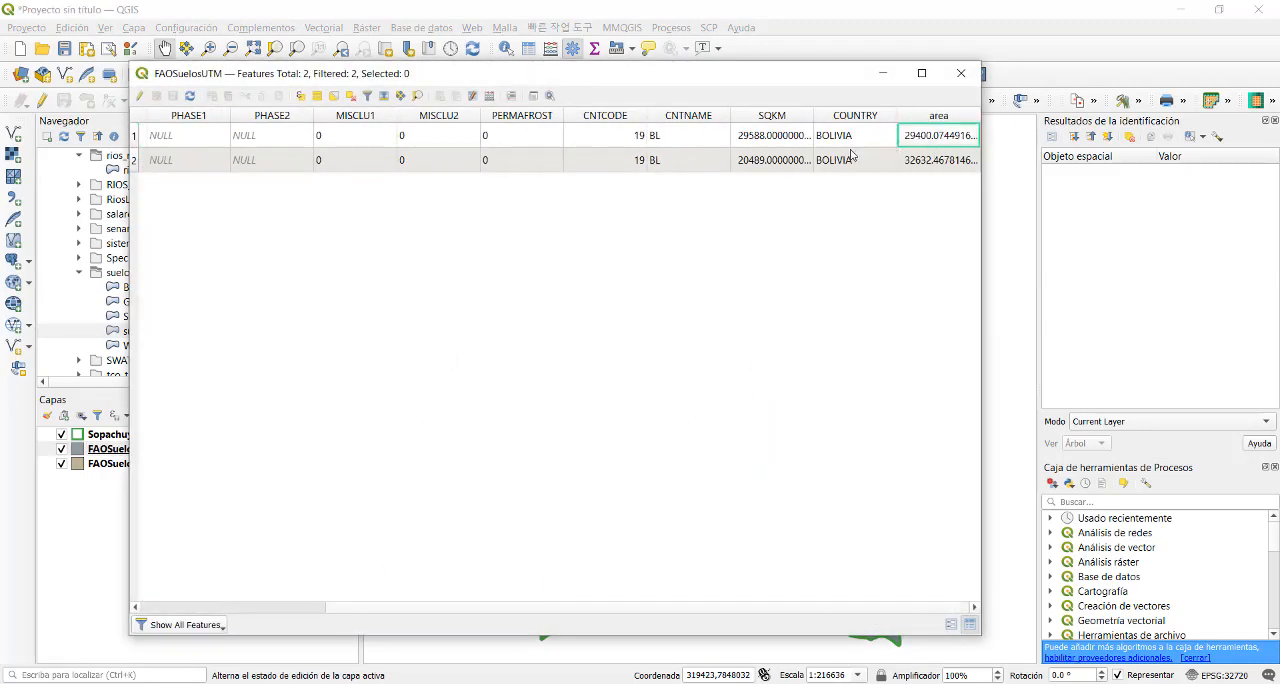
- Check the second soil polygon's area value and close the FAOSuelosUTM attribute table
left_click_drag(668, 610, 772, 612)
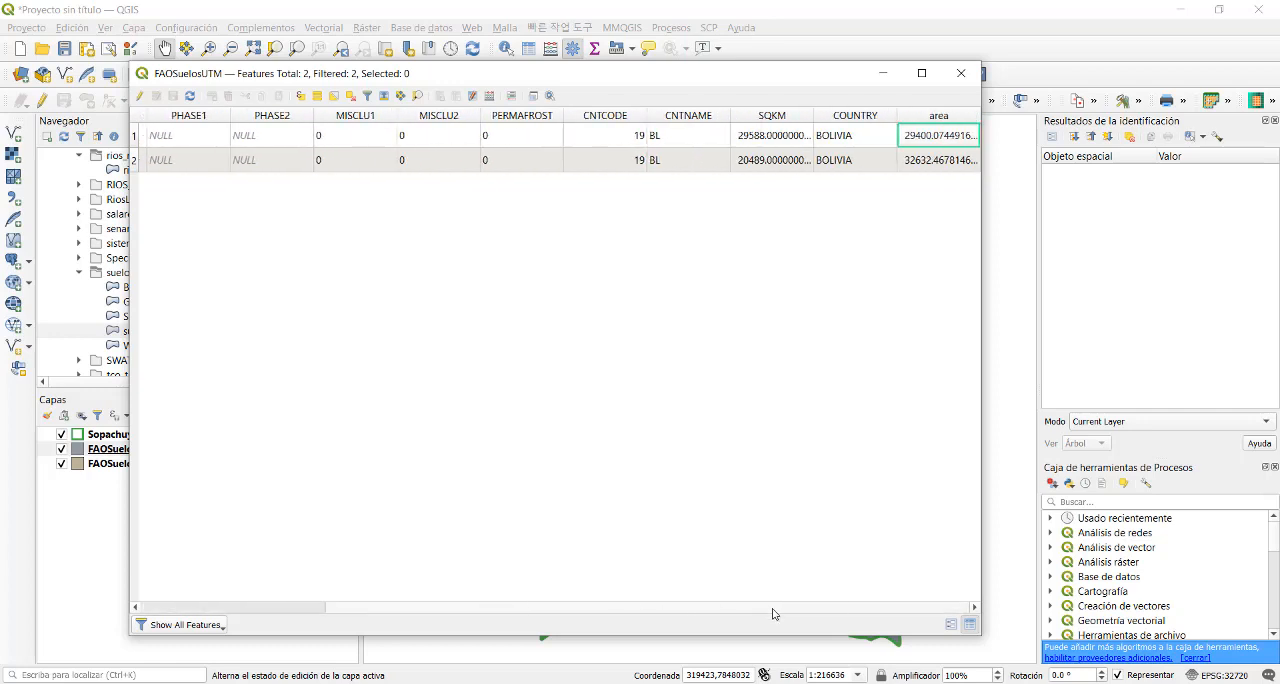
left_click(913, 168)
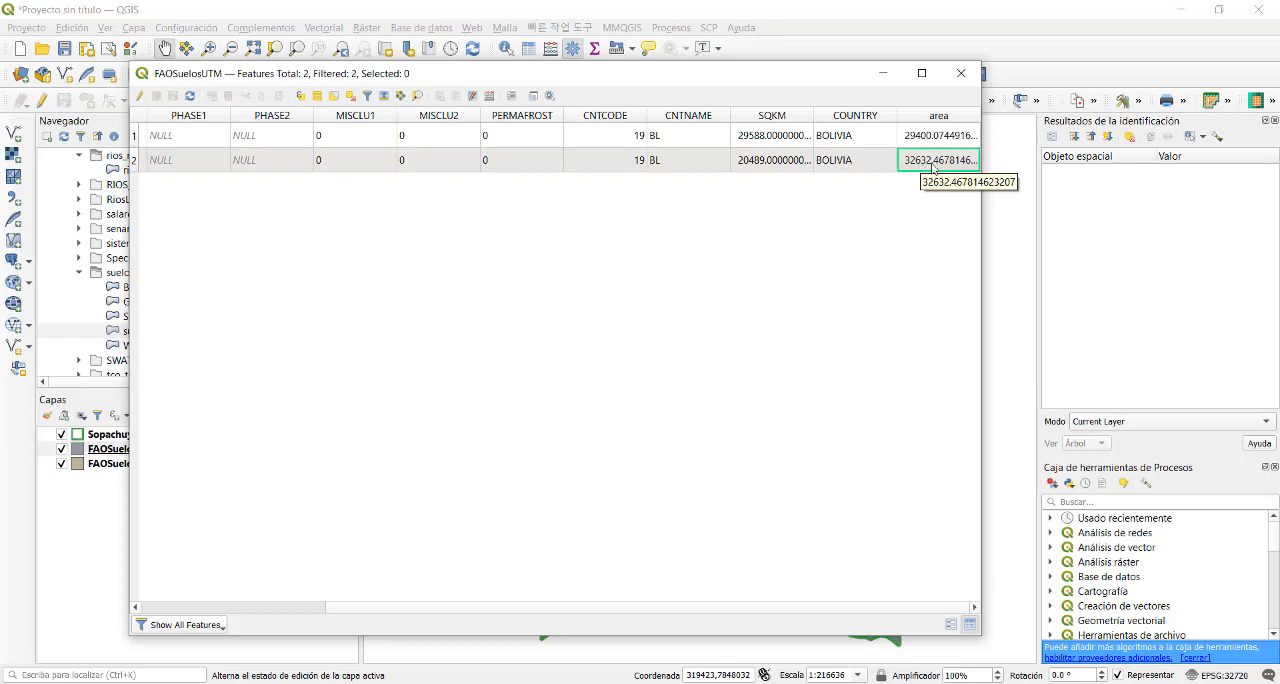
left_click(958, 75)
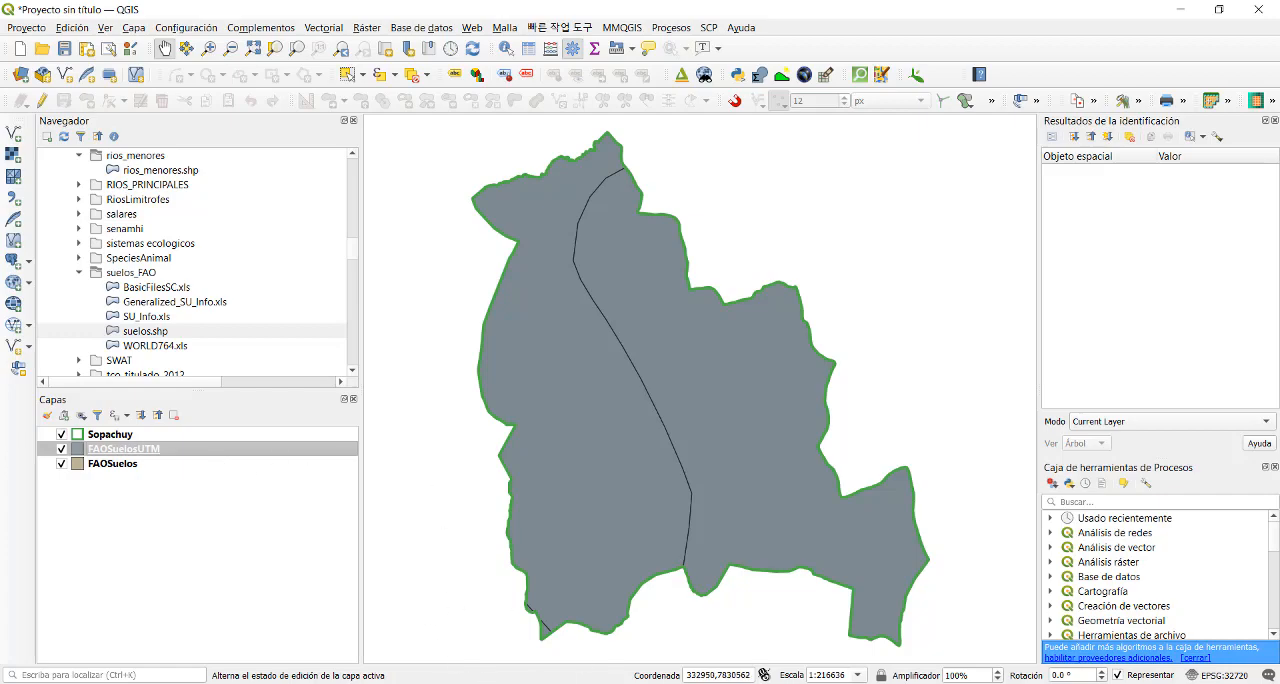
- Switch to File Explorer and open the suelos_FAO folder inside CapasSIG on drive D
left_click(300, 683)
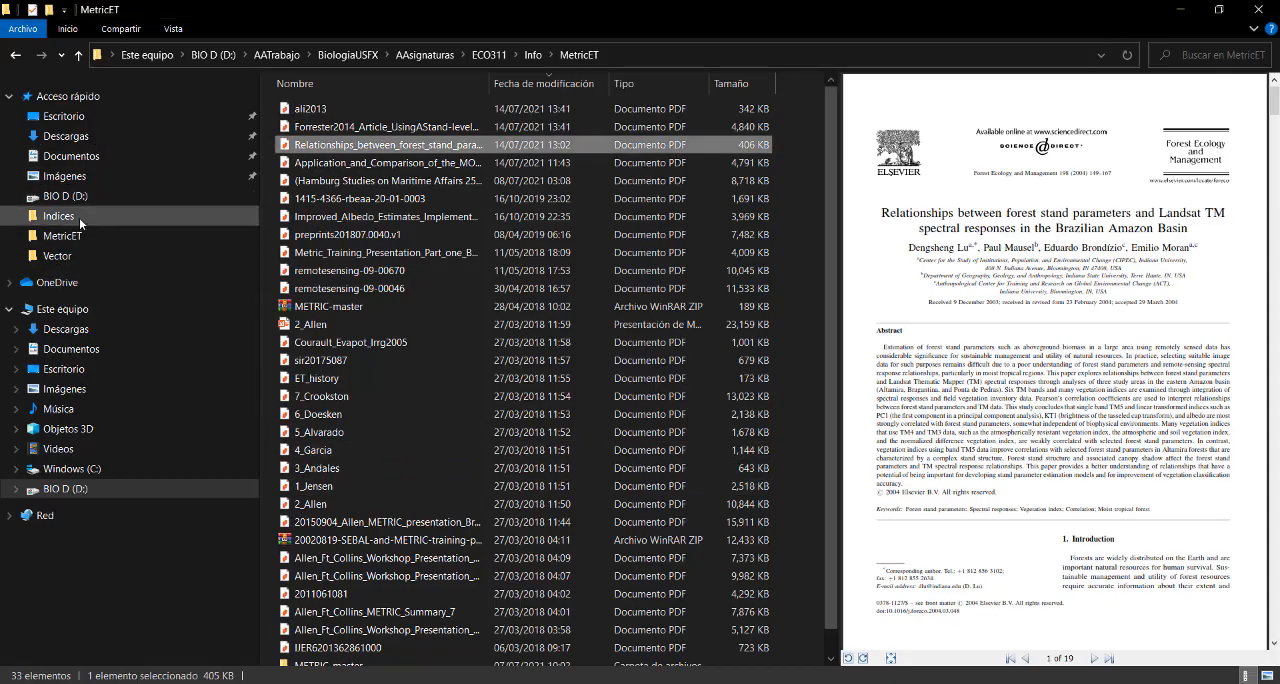
left_click(93, 490)
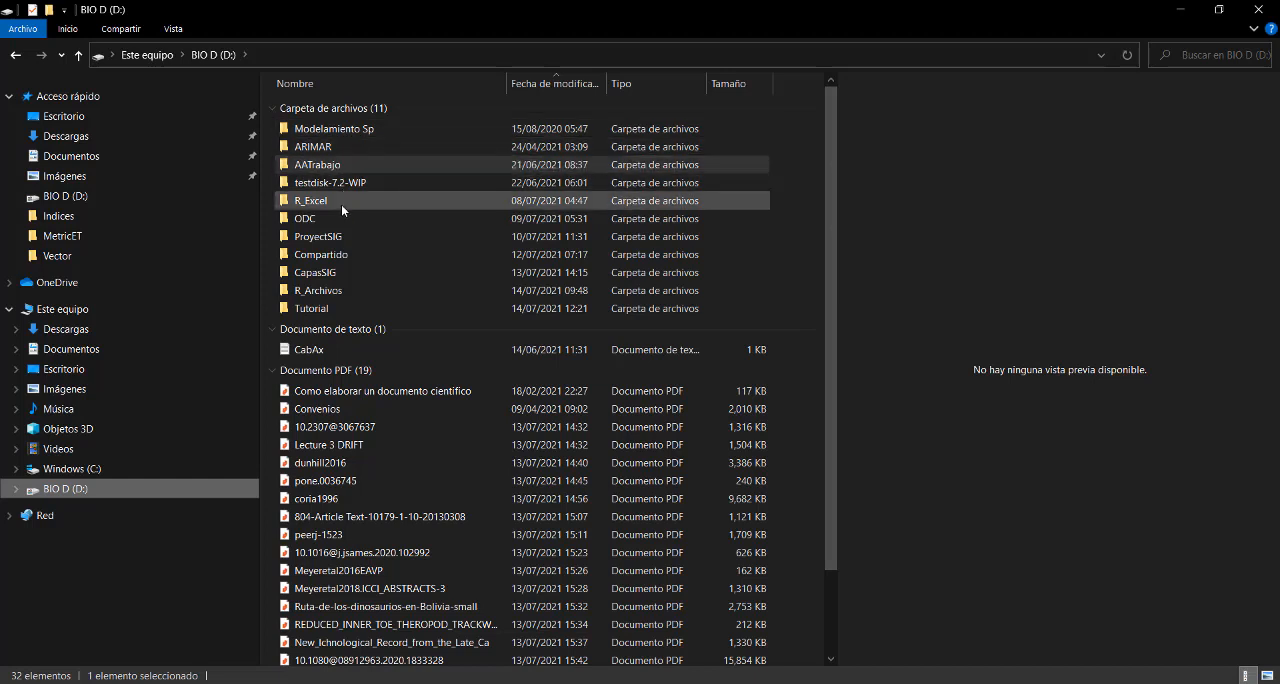
double_click(318, 272)
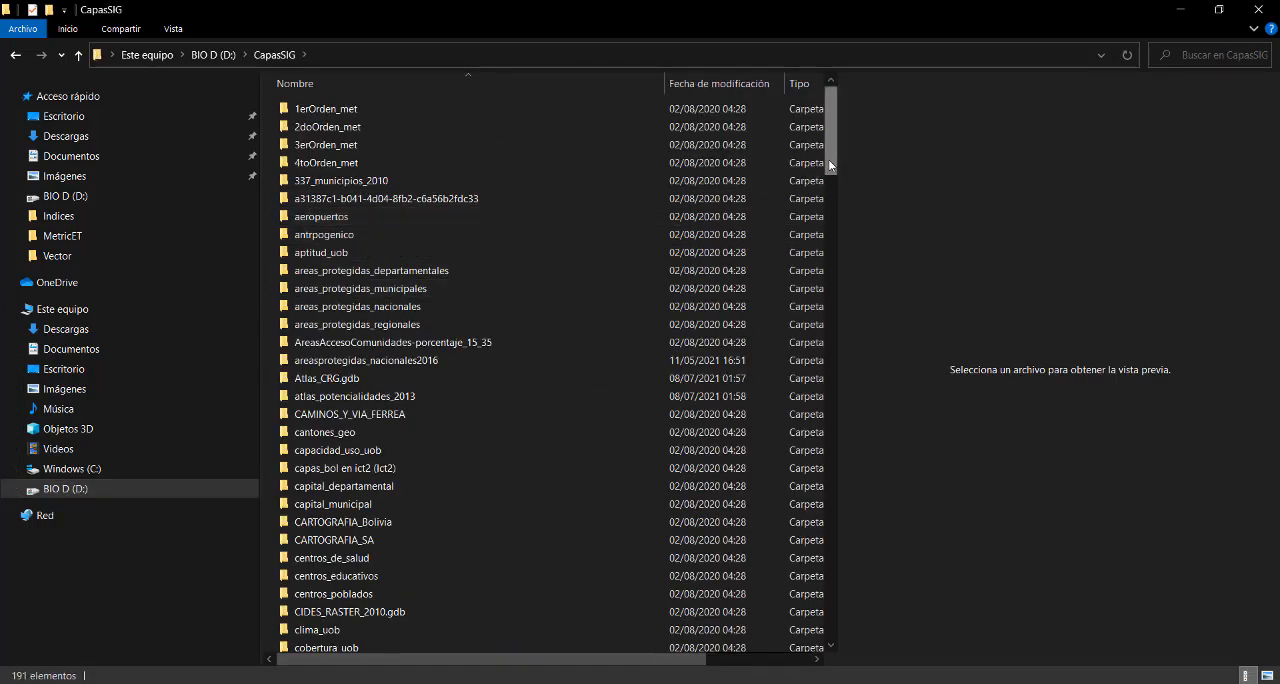
left_click_drag(828, 159, 822, 440)
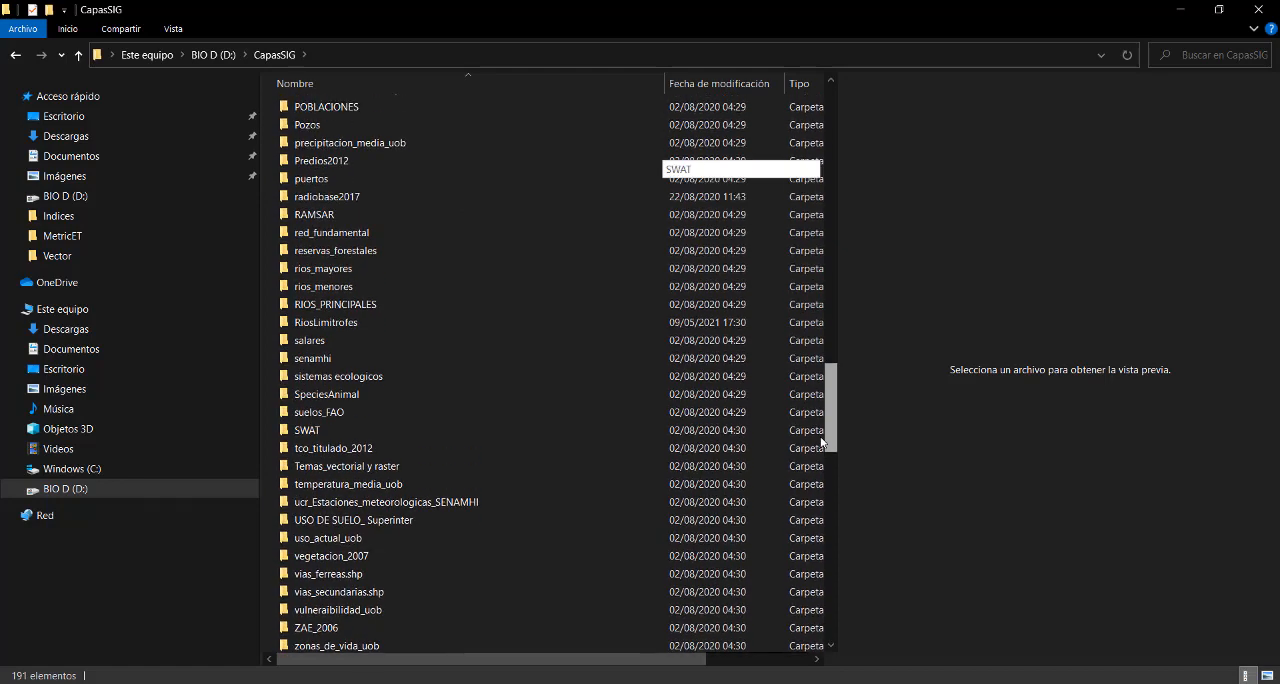
left_click_drag(822, 440, 822, 440)
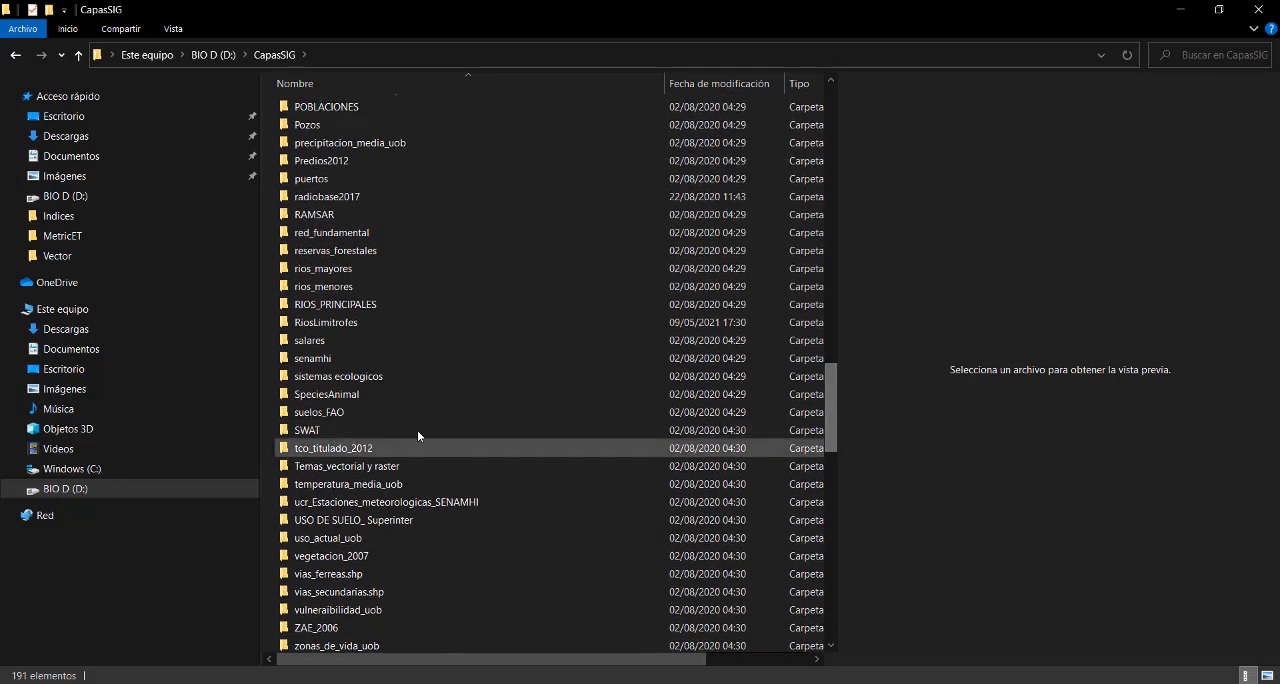
double_click(376, 413)
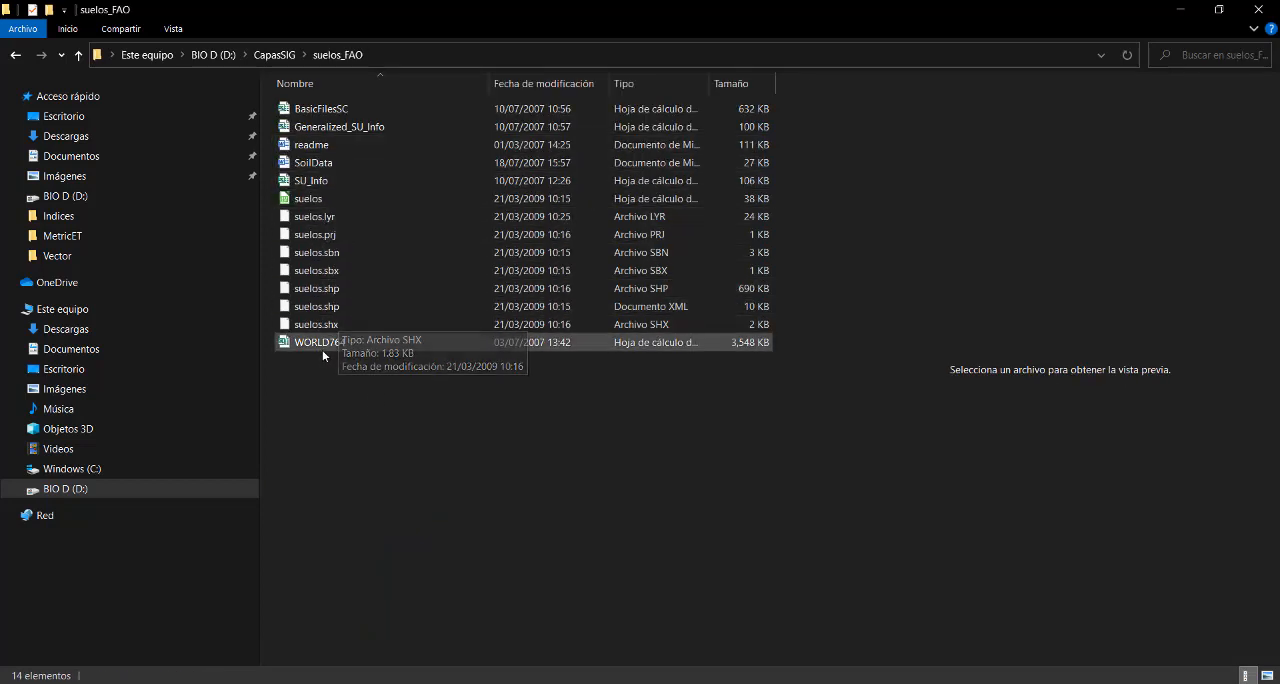
- Preview the SoilData document in the suelos_FAO folder and open it
left_click(315, 163)
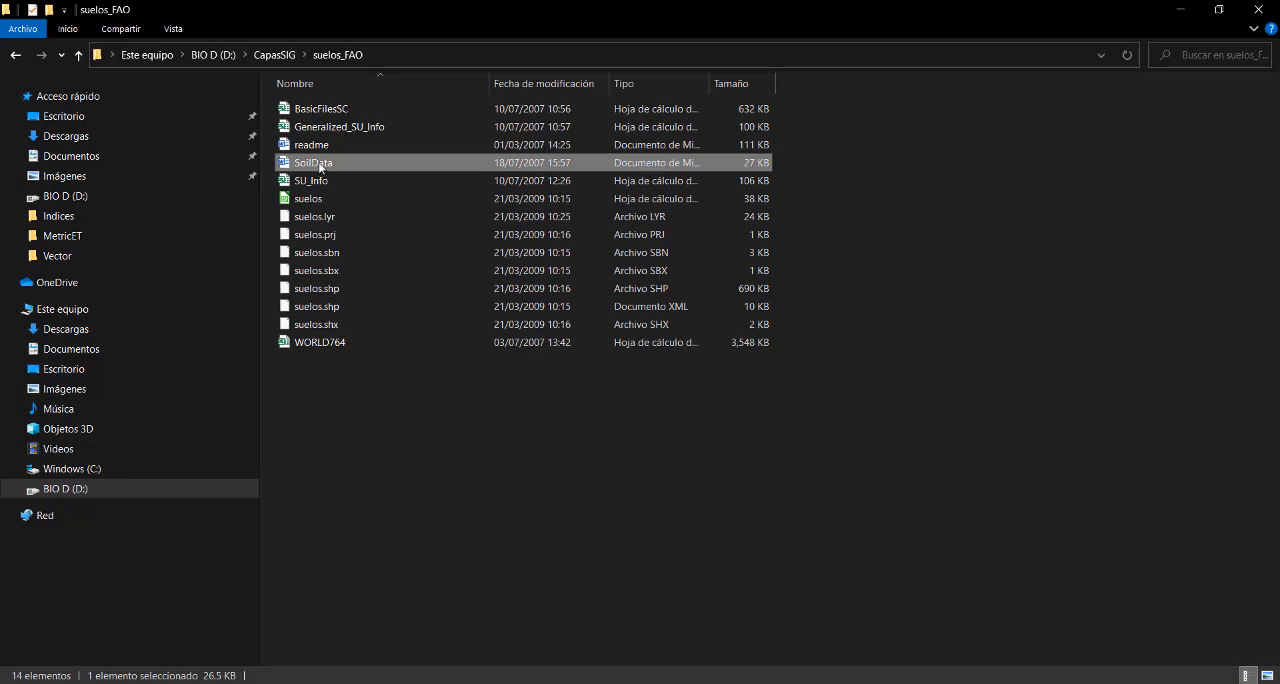
right_click(321, 166)
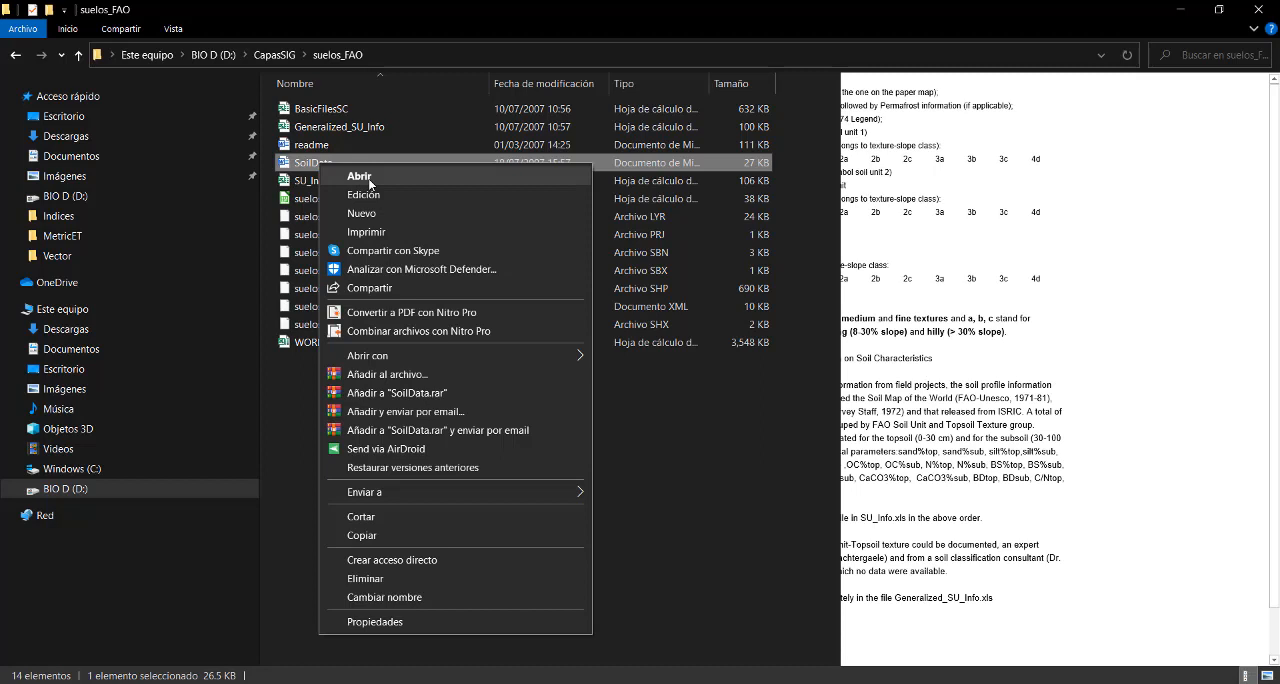
left_click(369, 183)
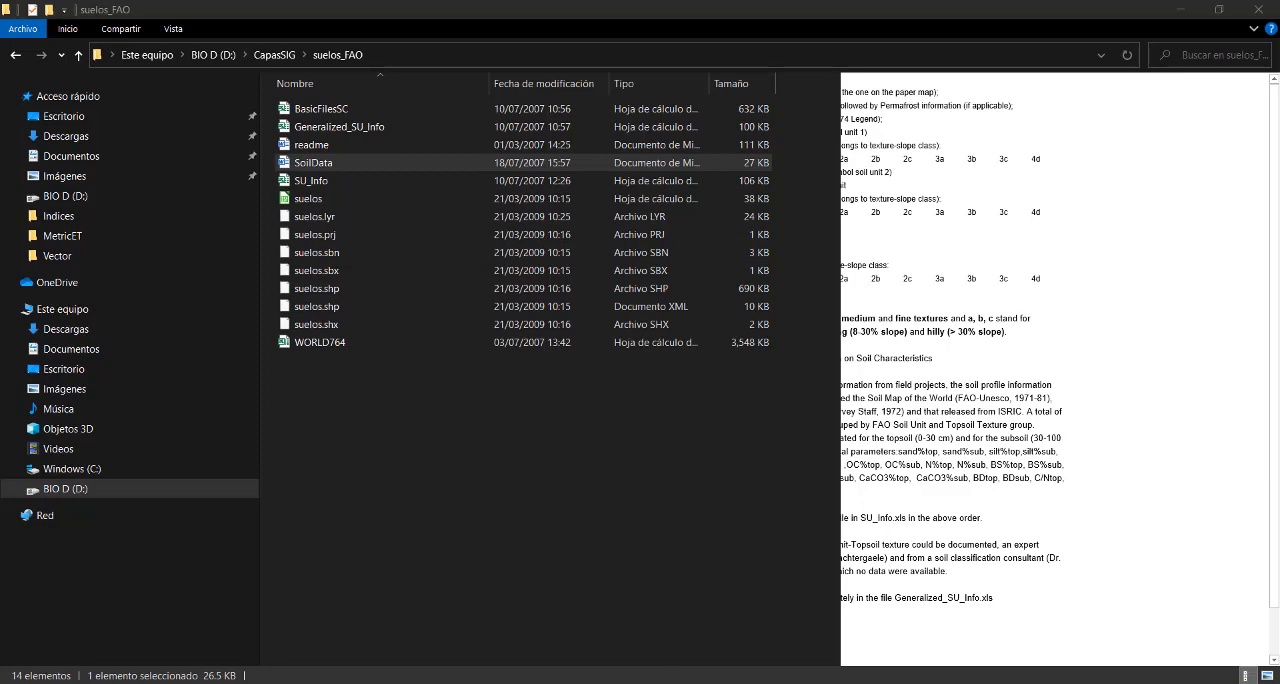
- Return to QGIS and start exporting the FAOSuelosUTM layer in the MS Office Open XML spreadsheet [XLSX] format
left_click(530, 683)
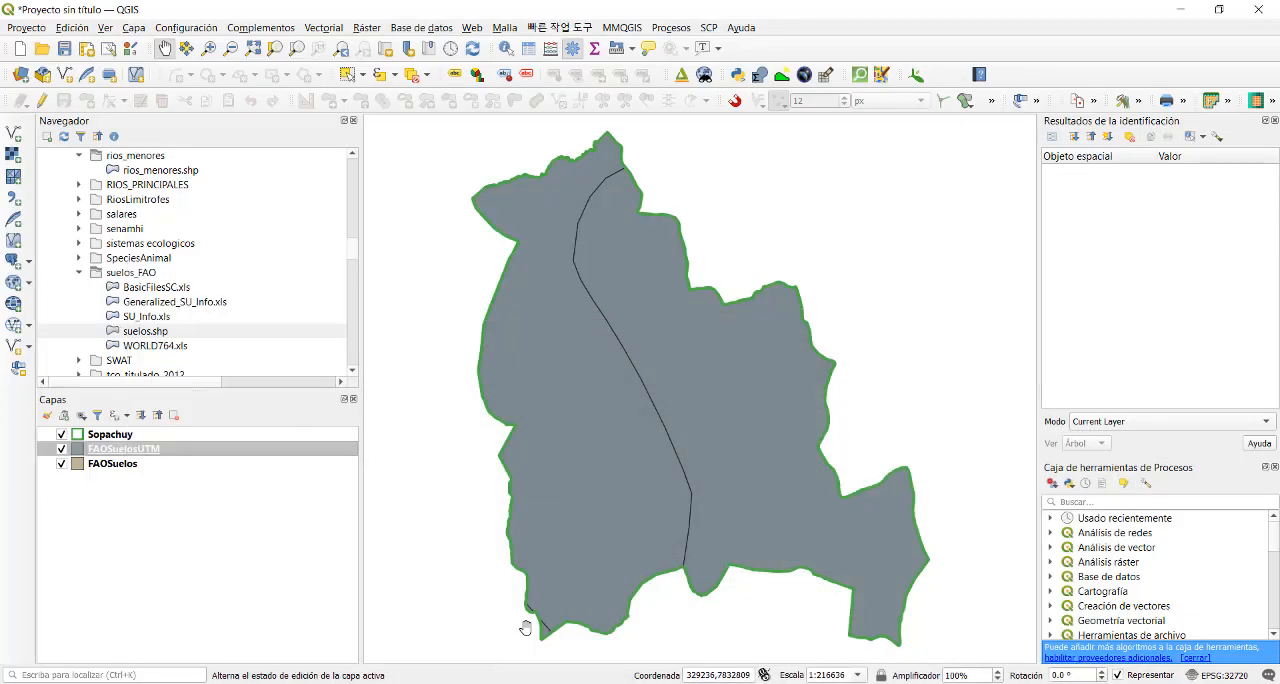
left_click(512, 683)
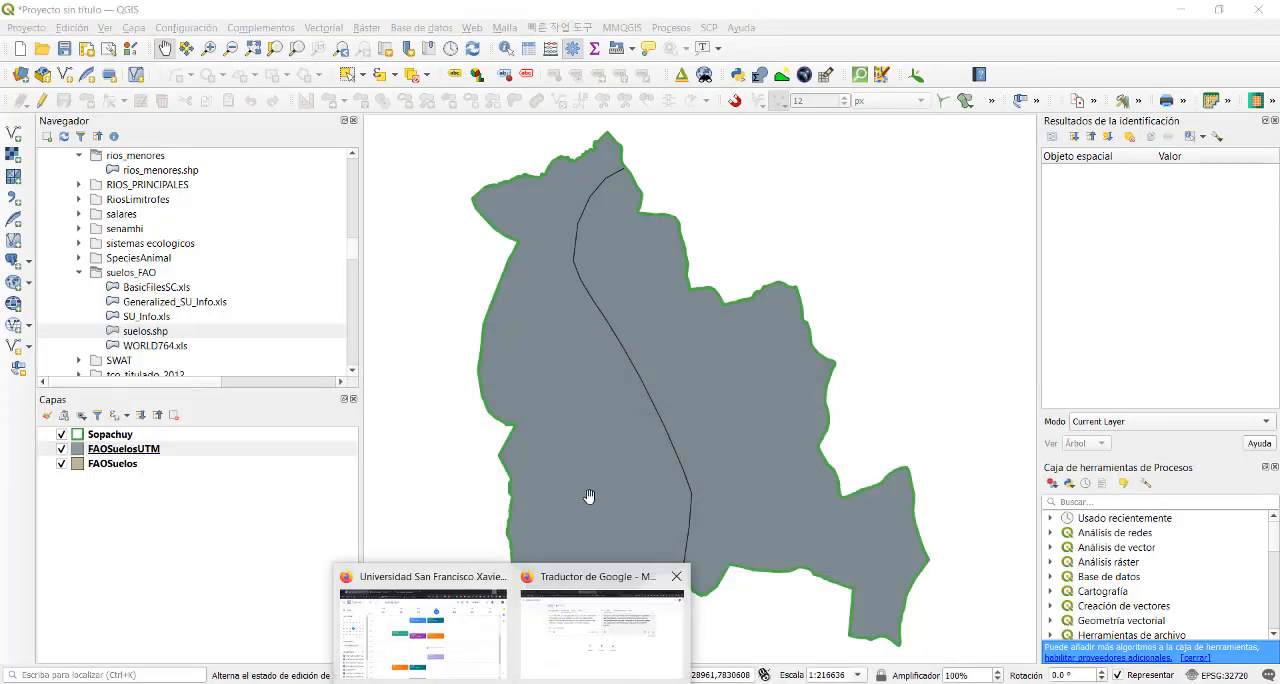
left_click_drag(588, 495, 690, 430)
left_click(147, 452)
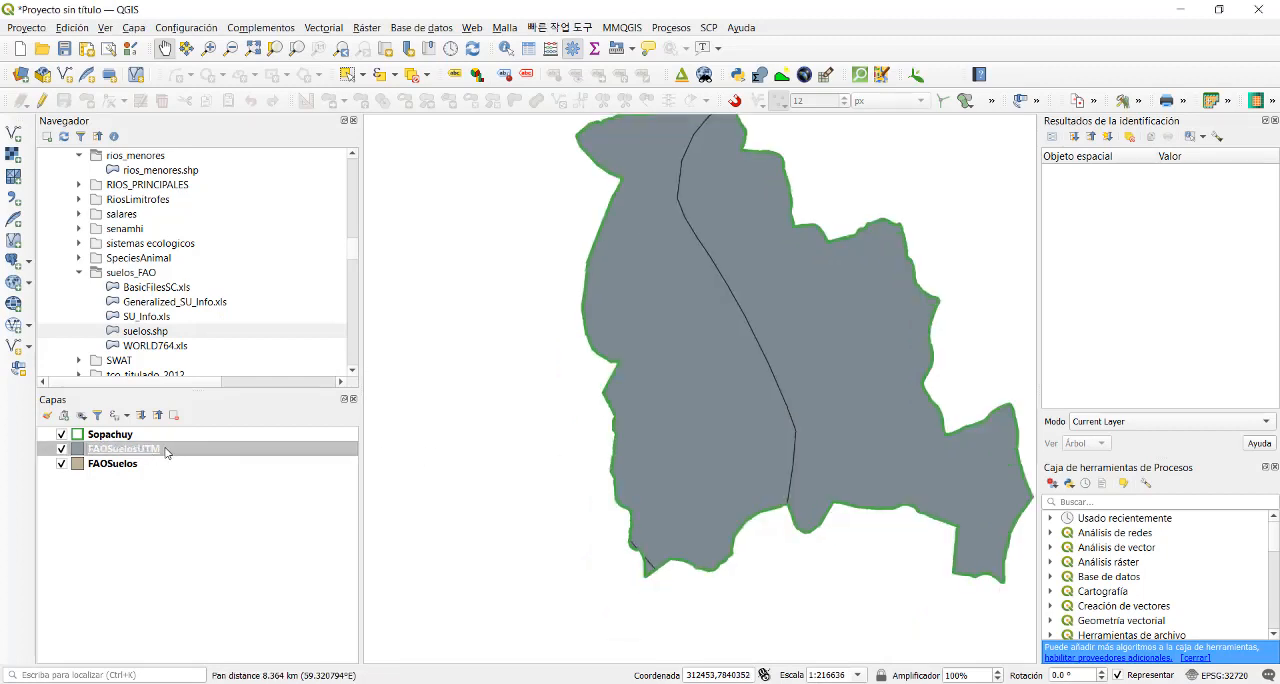
right_click(166, 455)
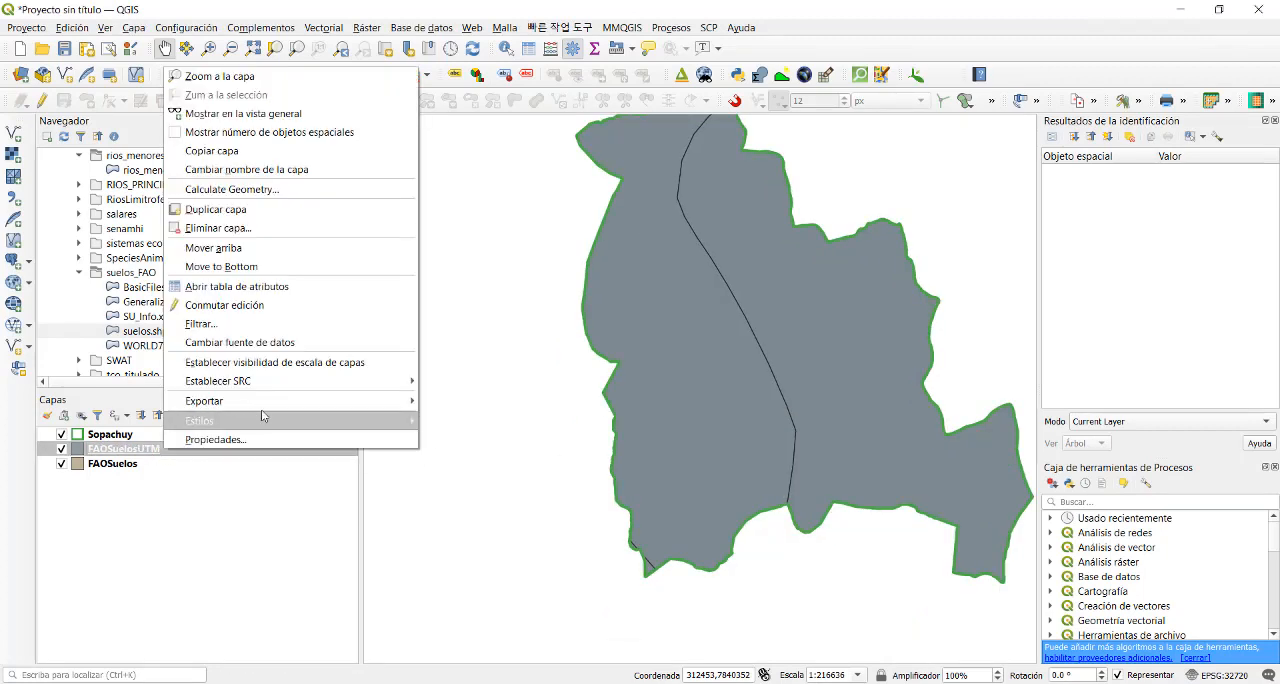
mouse_move(334, 400)
left_click(472, 403)
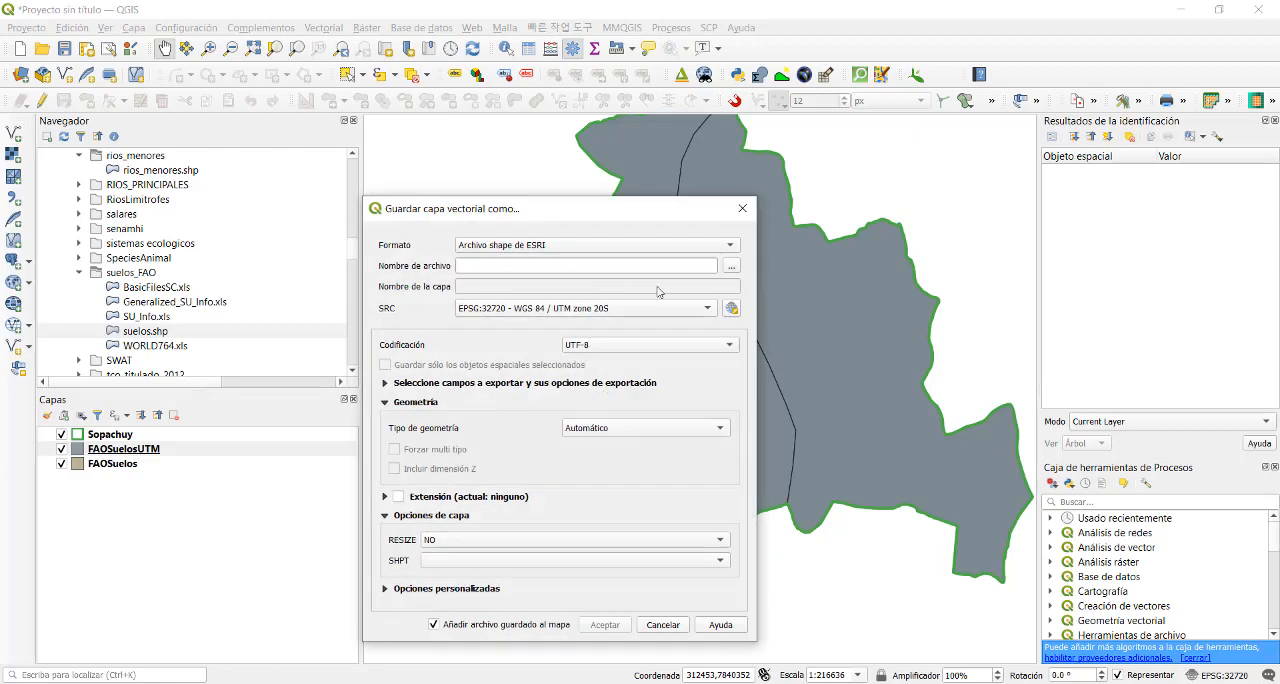
left_click(733, 246)
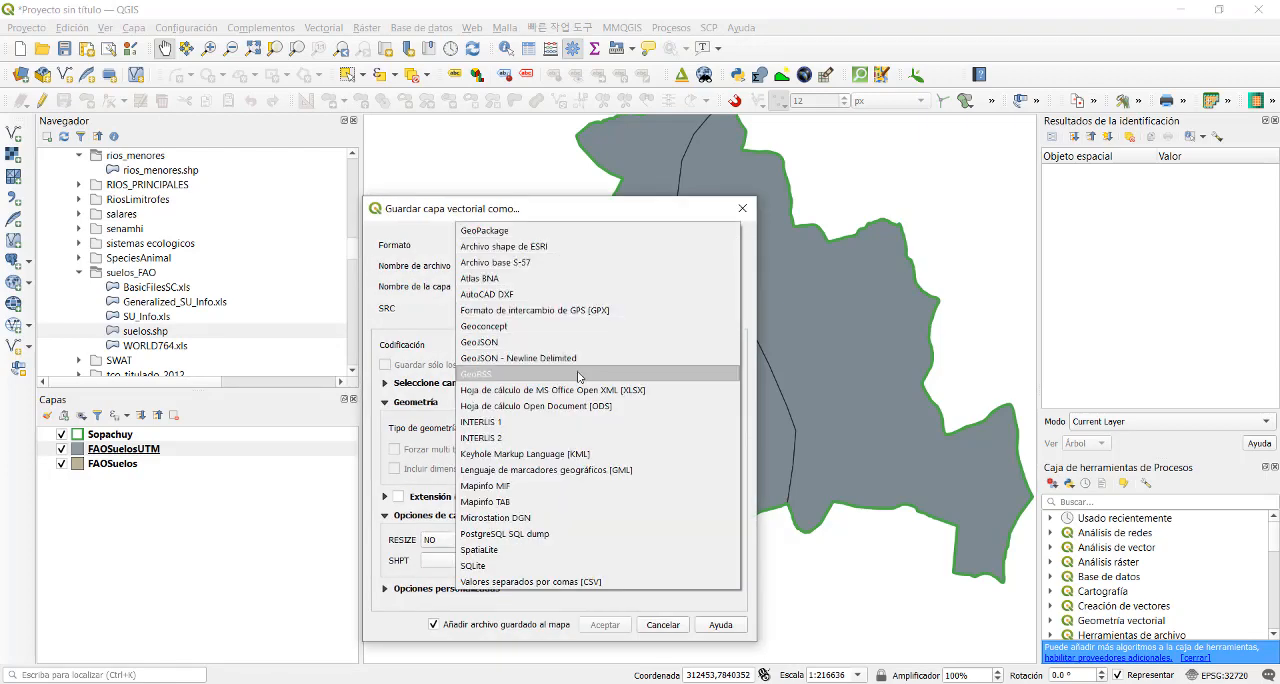
left_click(580, 390)
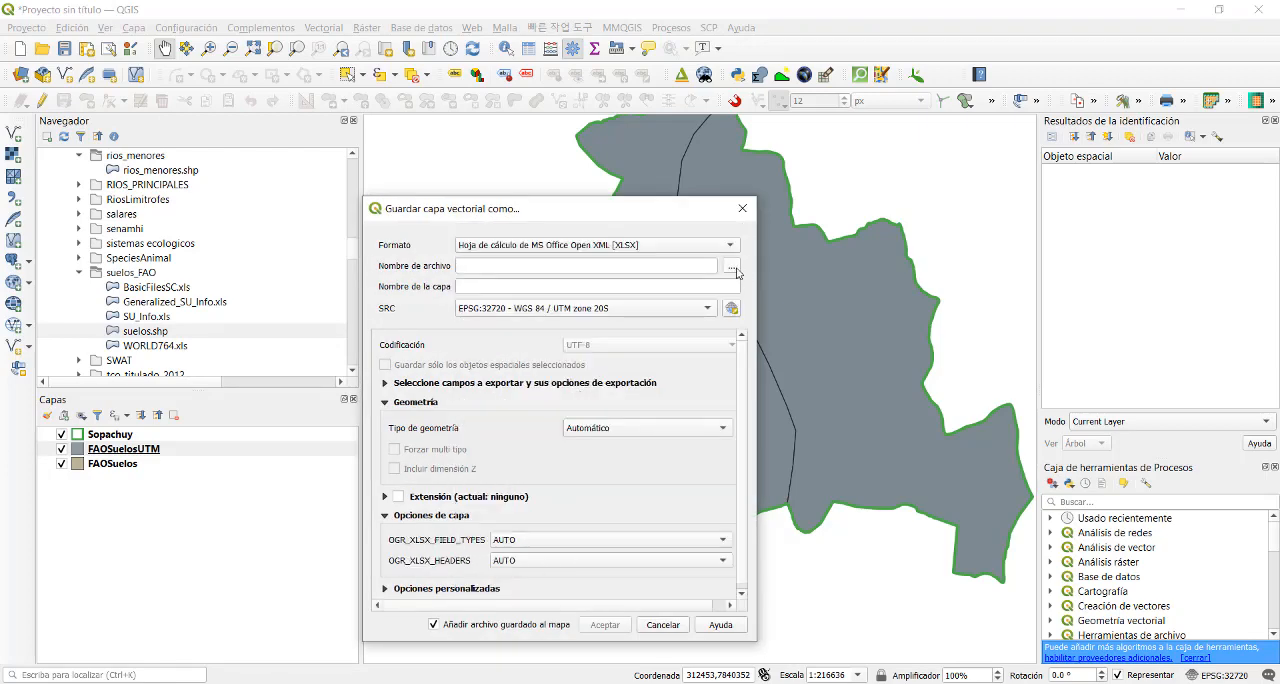
- Choose the Data folder of ProyGEO2021, inside ProyectSIG, as the export destination
left_click(734, 268)
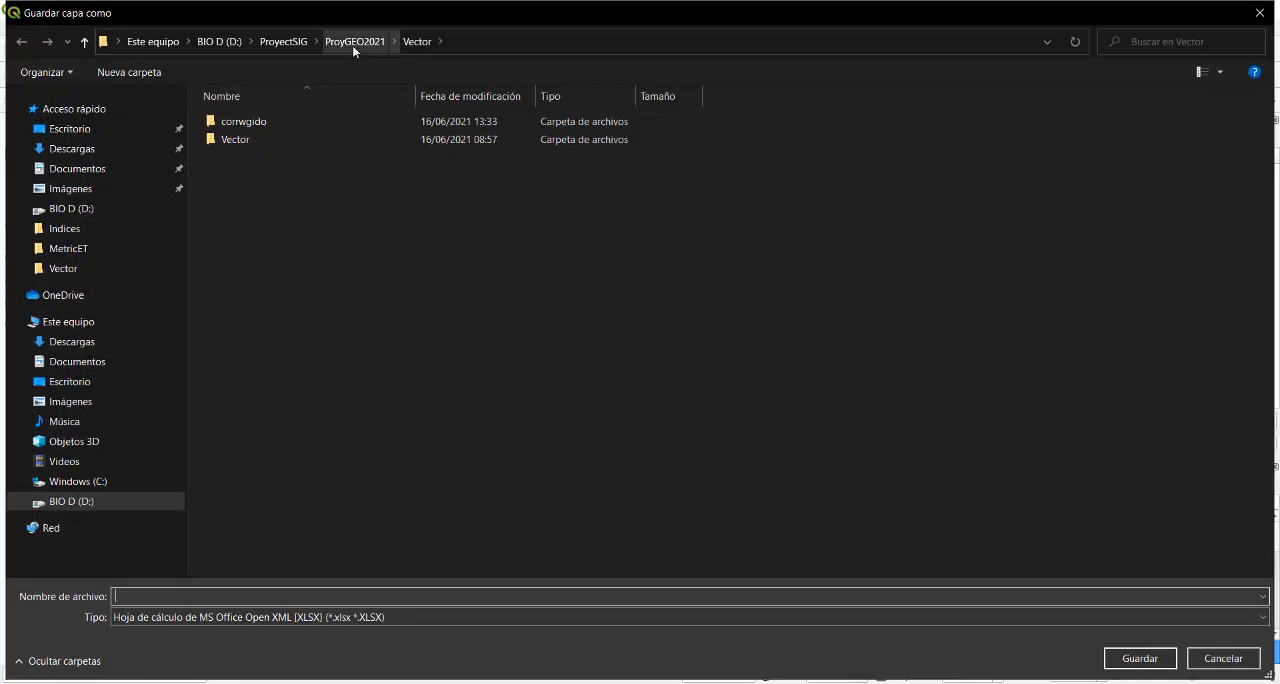
left_click(300, 47)
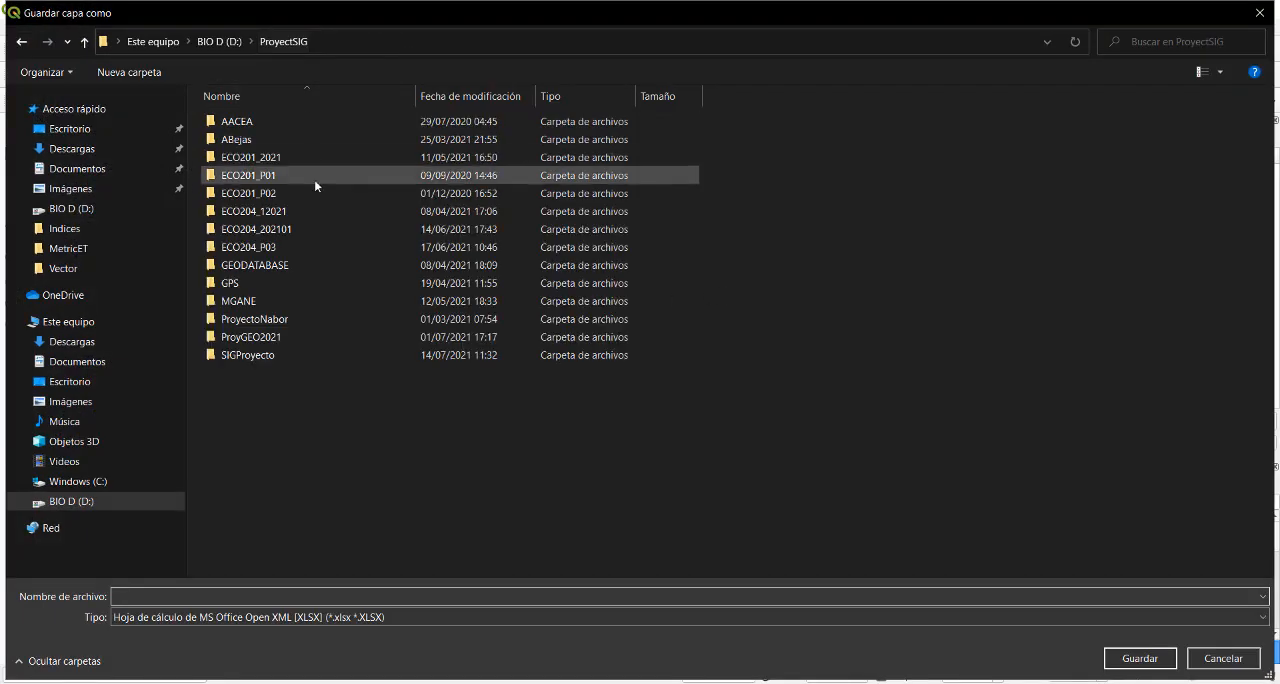
double_click(345, 337)
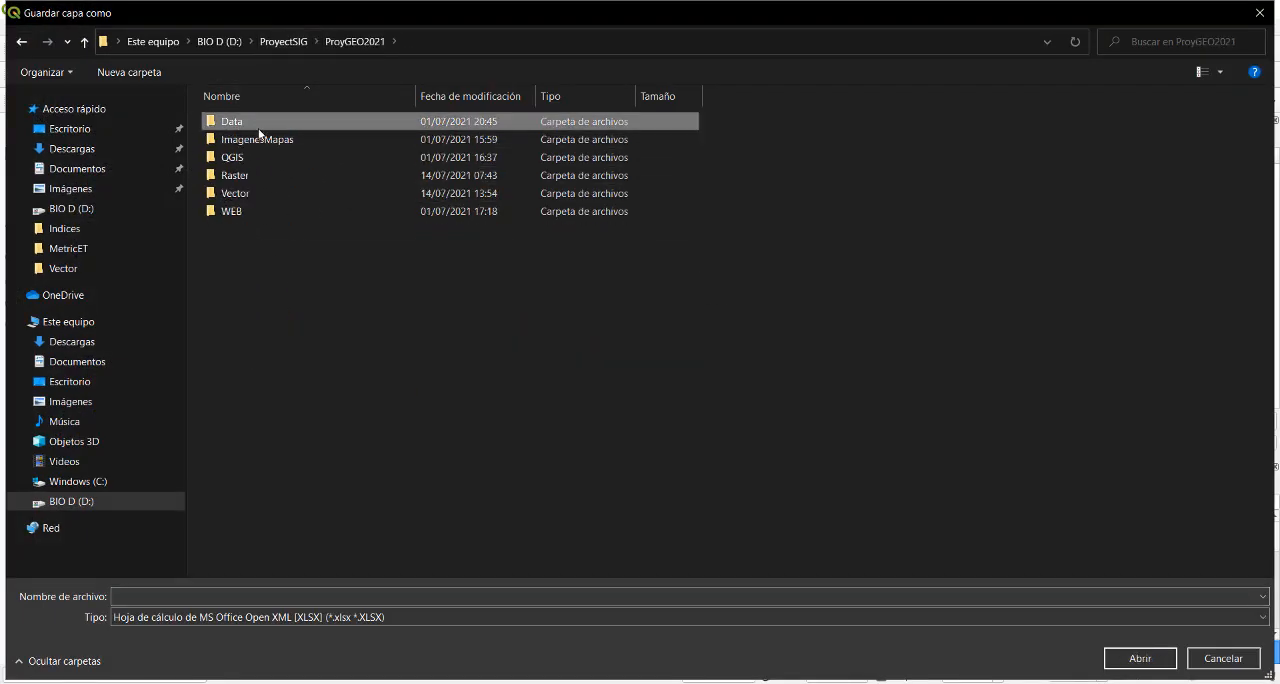
double_click(260, 122)
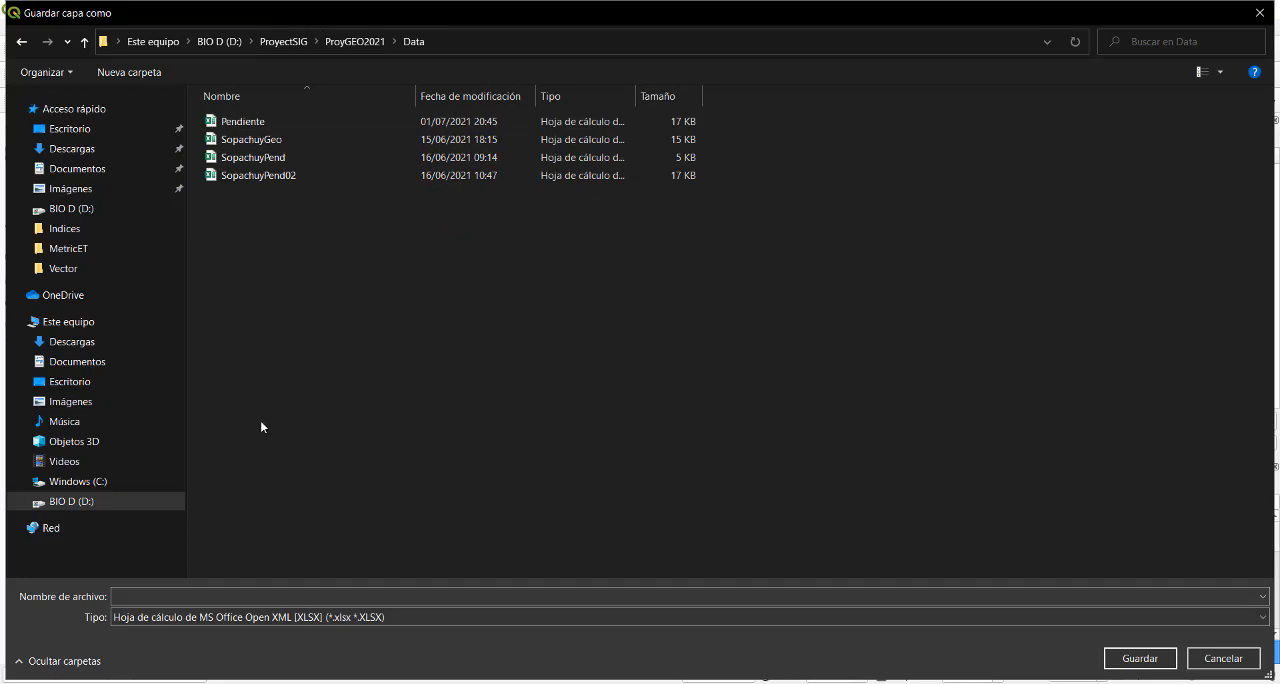
- Name the spreadsheet SuelosSopachuy and run the export, adding the saved file to the map
left_click(177, 592)
type("sau")
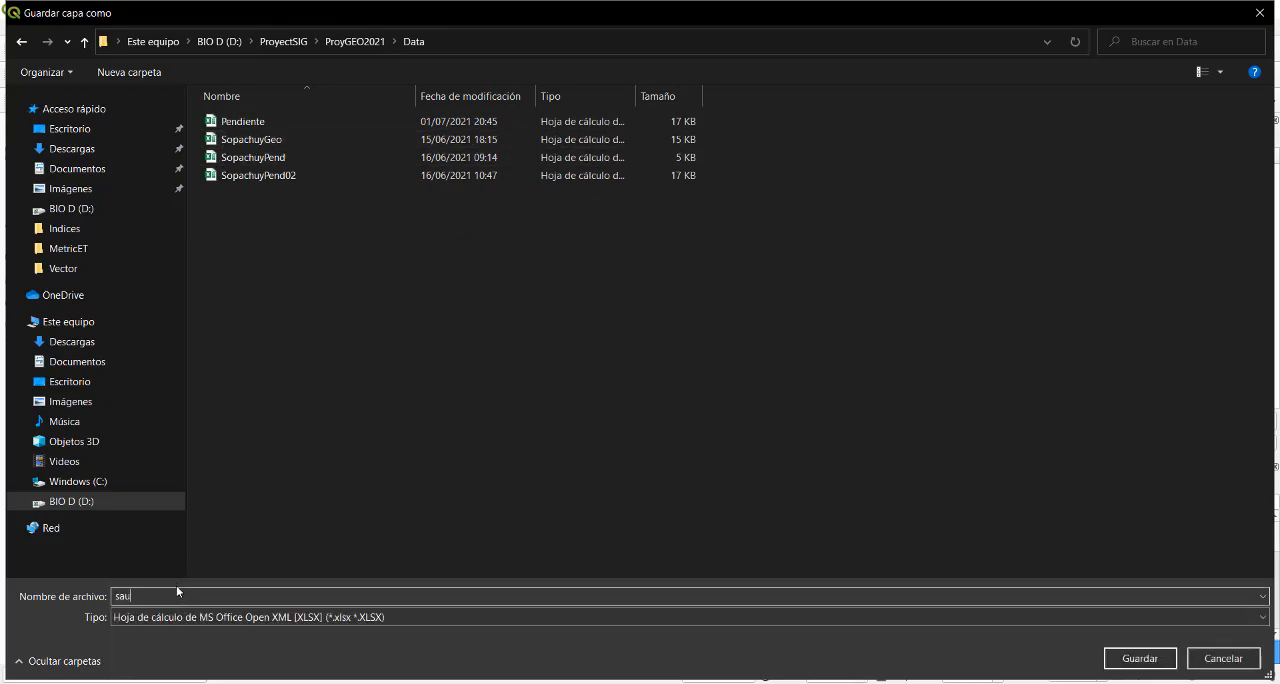
key("BackSpace")
key("BackSpace")
key("BackSpace")
type("S")
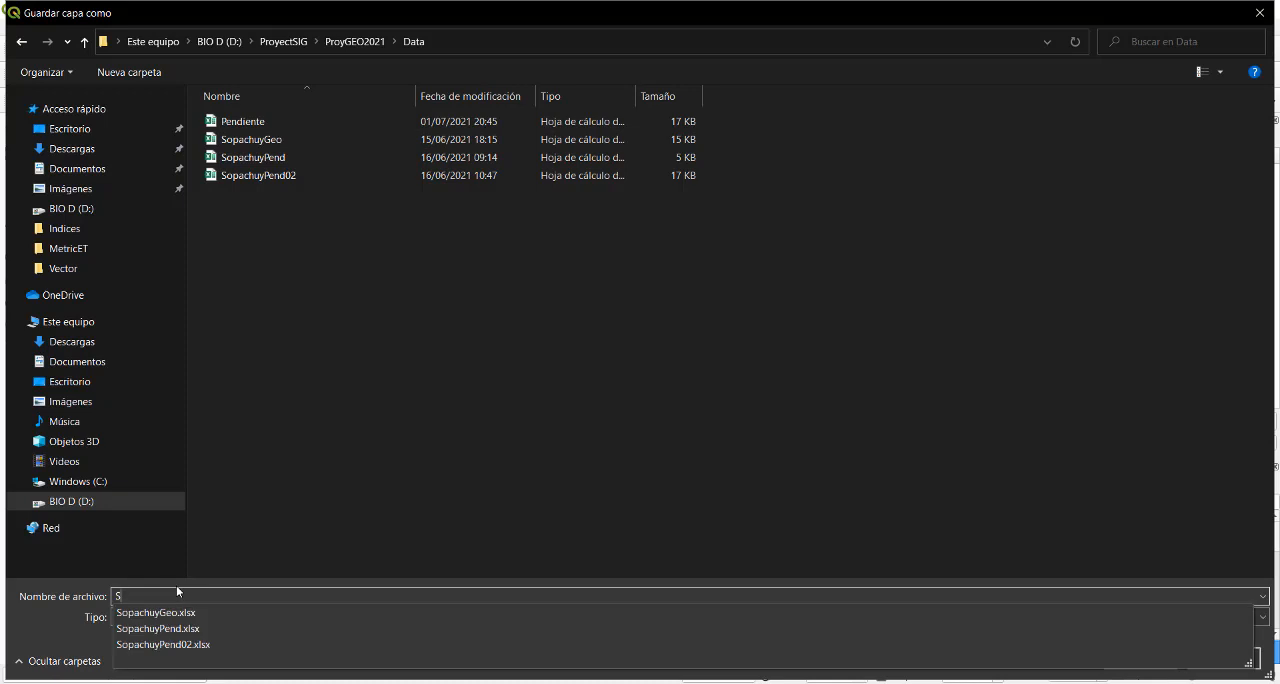
type("uelos")
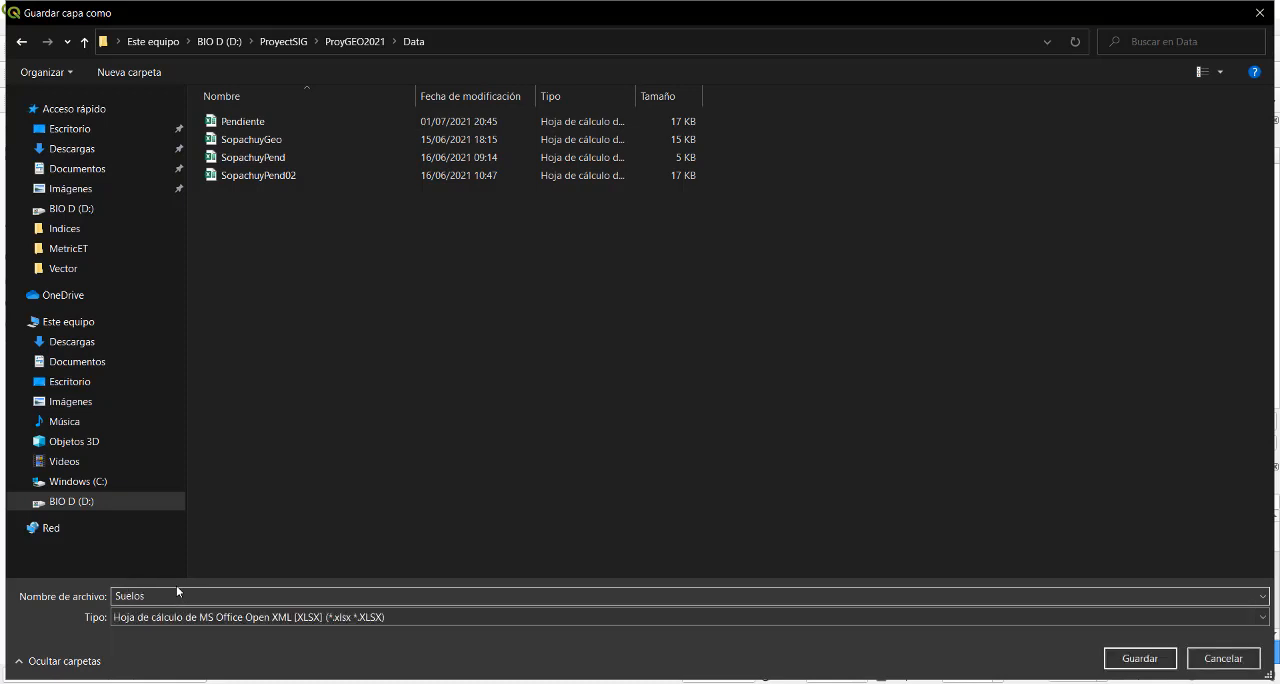
type("Sopachuy")
left_click(1116, 662)
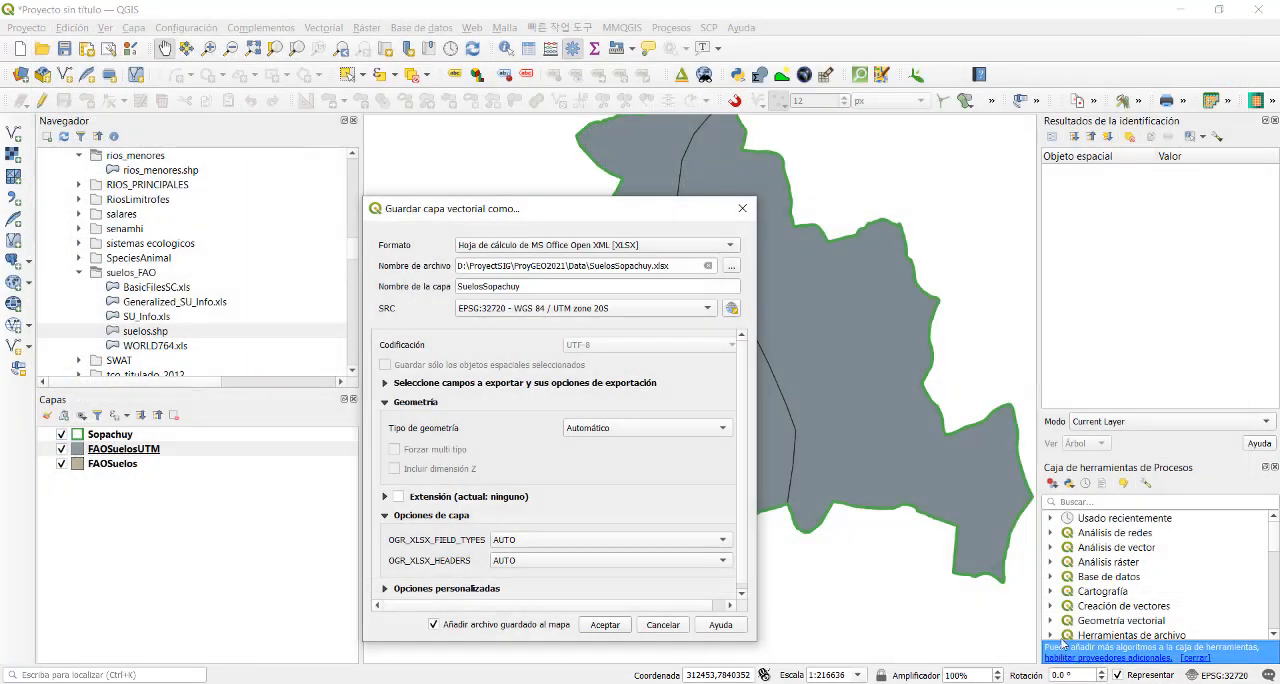
left_click(605, 624)
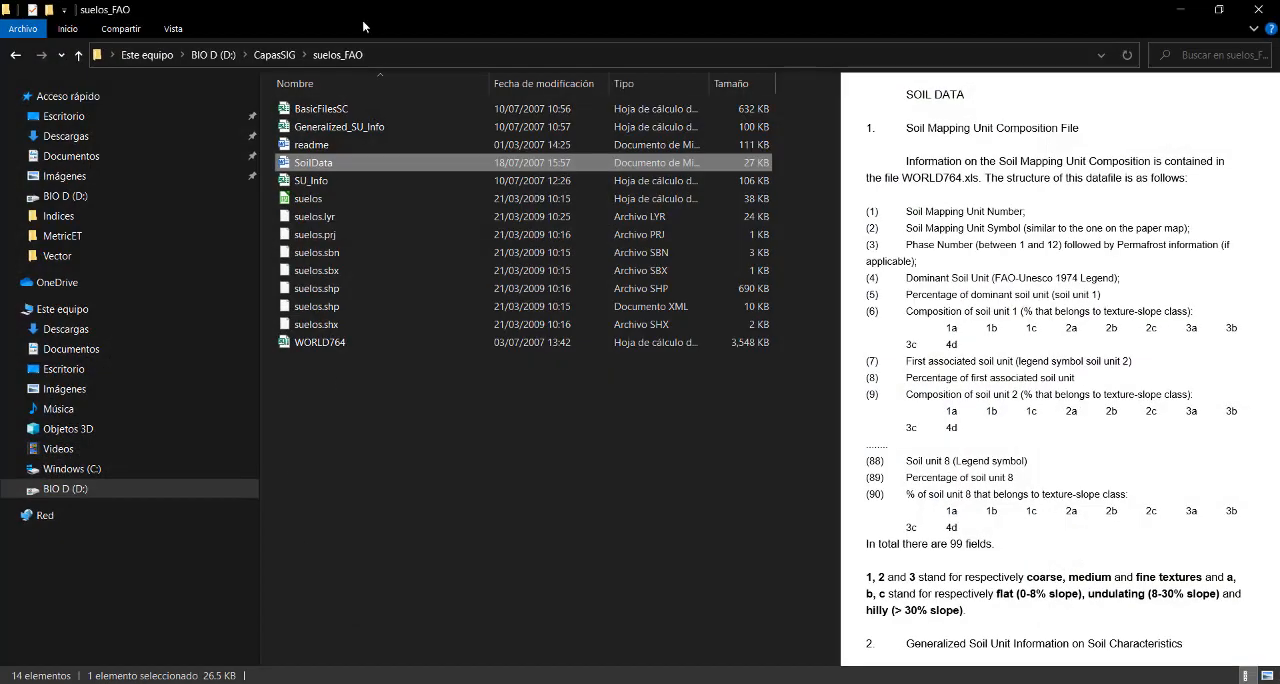
- Go up to CapasSIG in File Explorer and open a second Explorer window at the MetricET folder
left_click(275, 55)
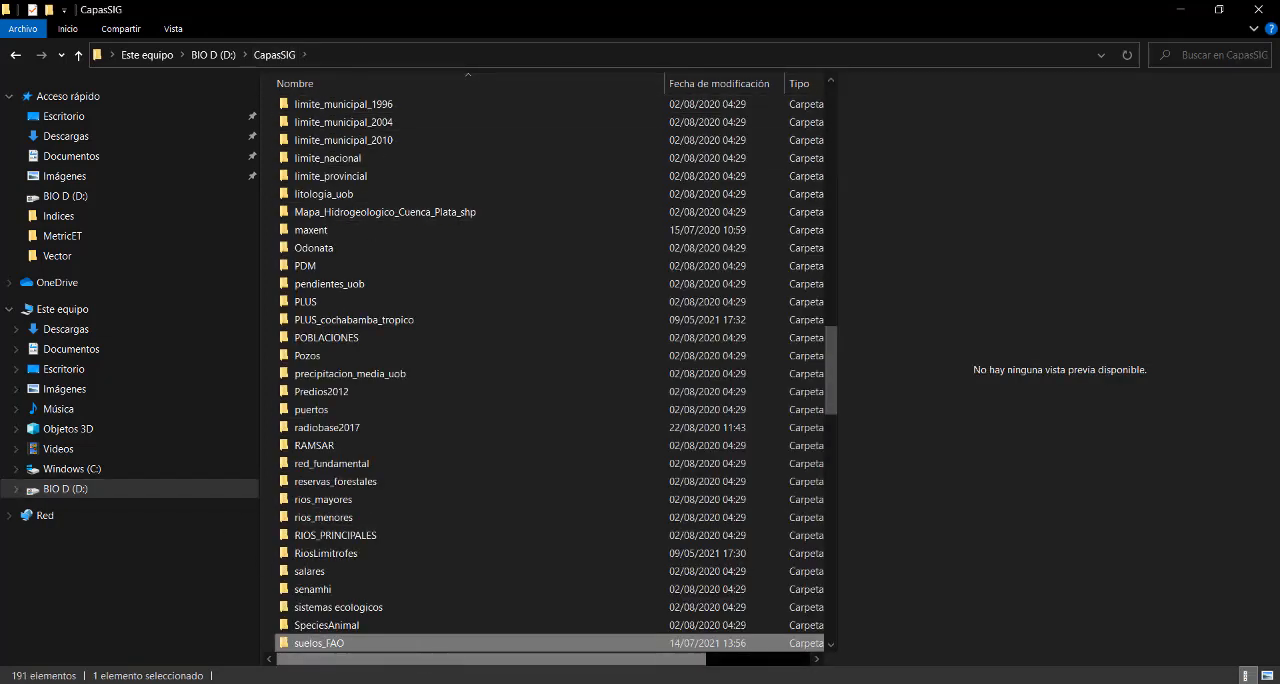
left_click(418, 683)
right_click(470, 683)
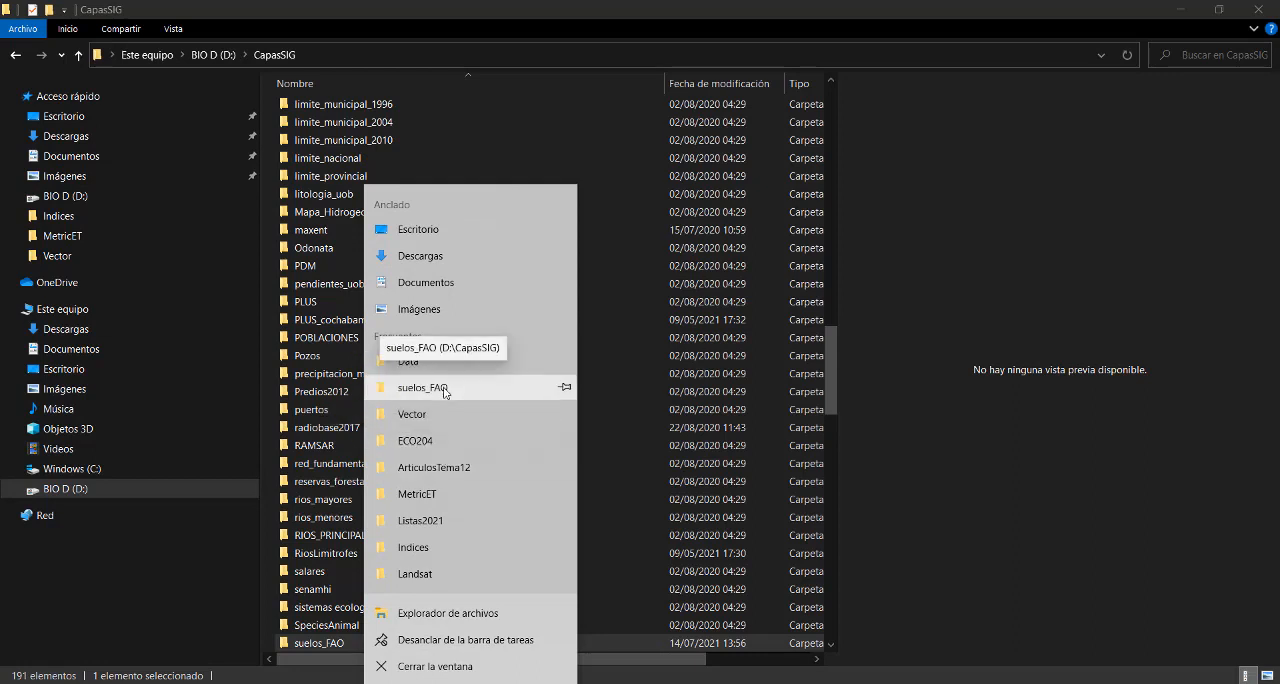
left_click(440, 494)
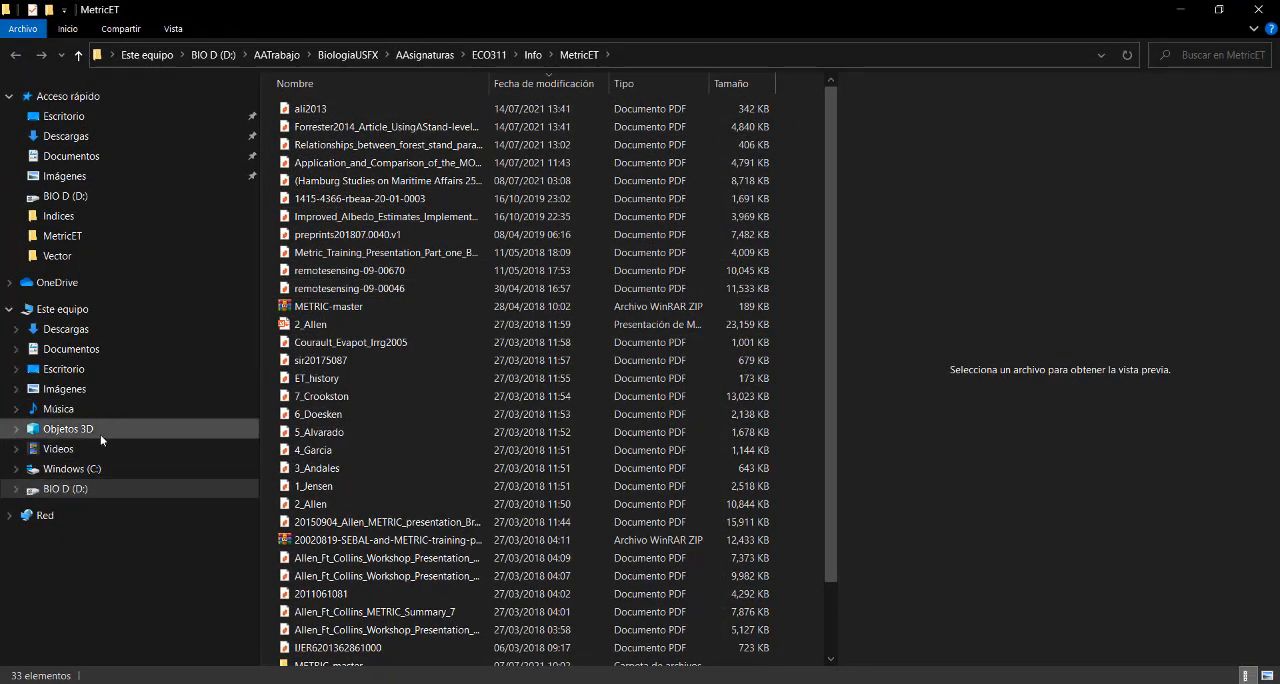
- Browse from drive D: to the Data folder of ProyGEO2021, inside ProyectSIG
left_click(213, 54)
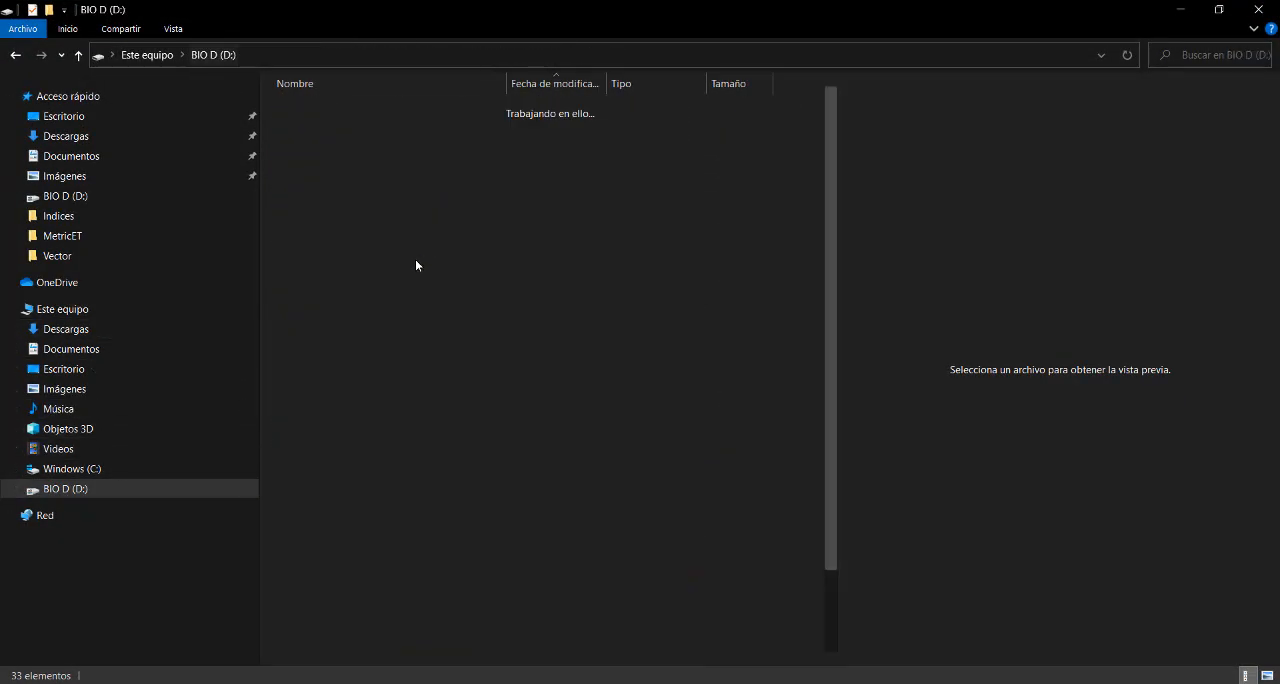
double_click(325, 271)
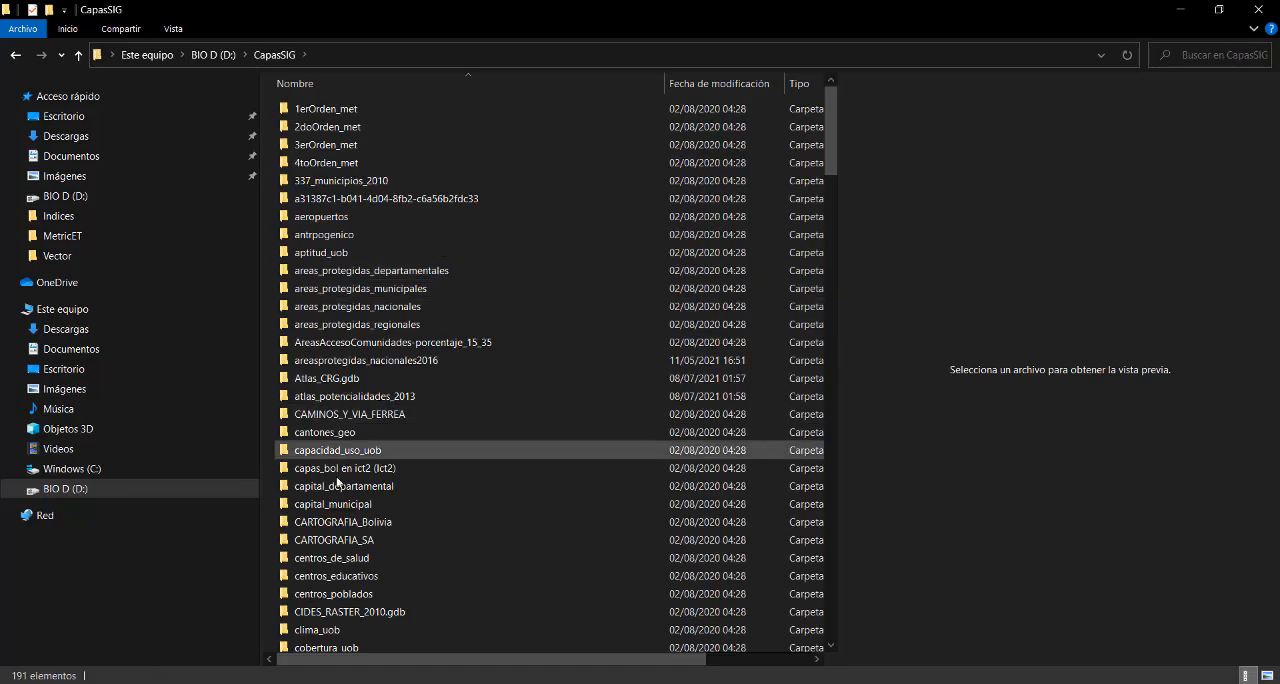
left_click(78, 54)
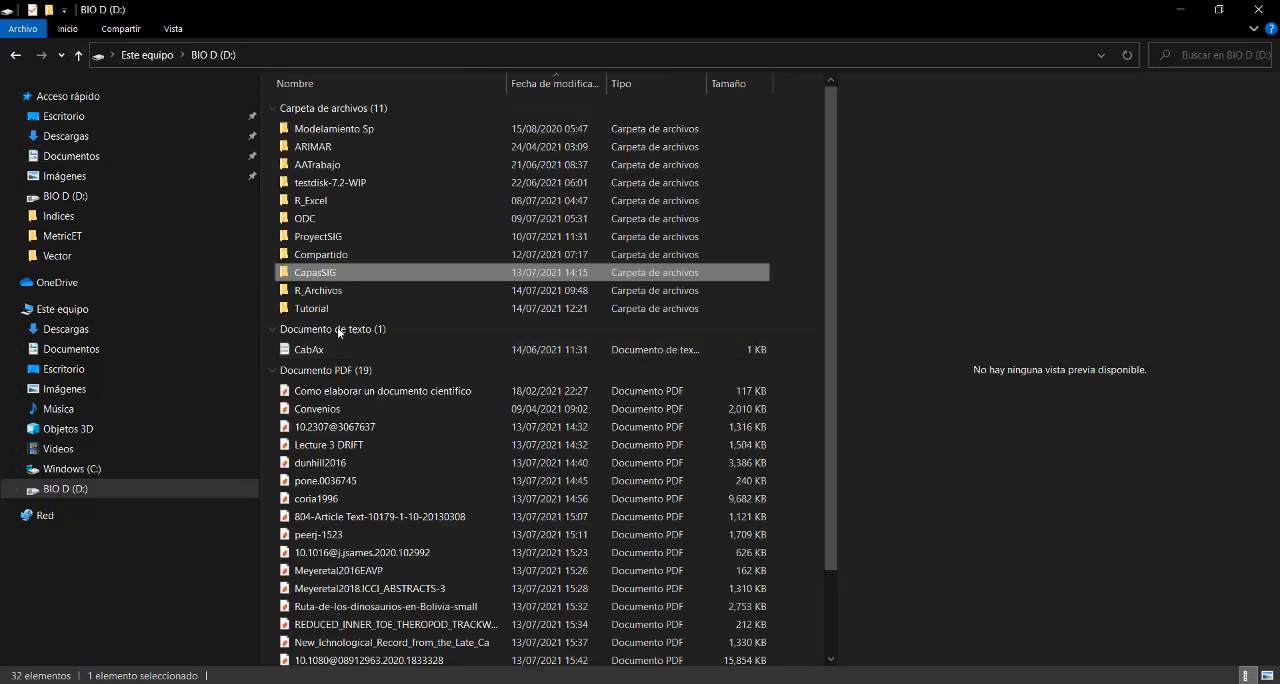
double_click(340, 240)
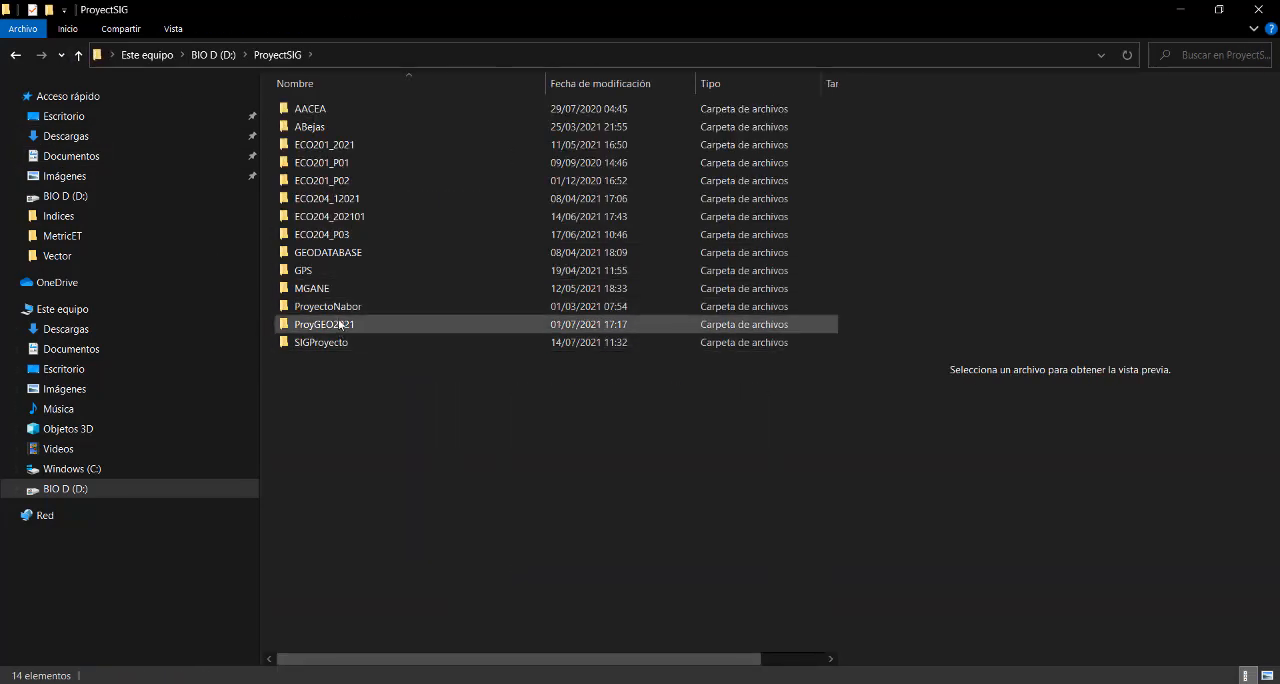
double_click(340, 323)
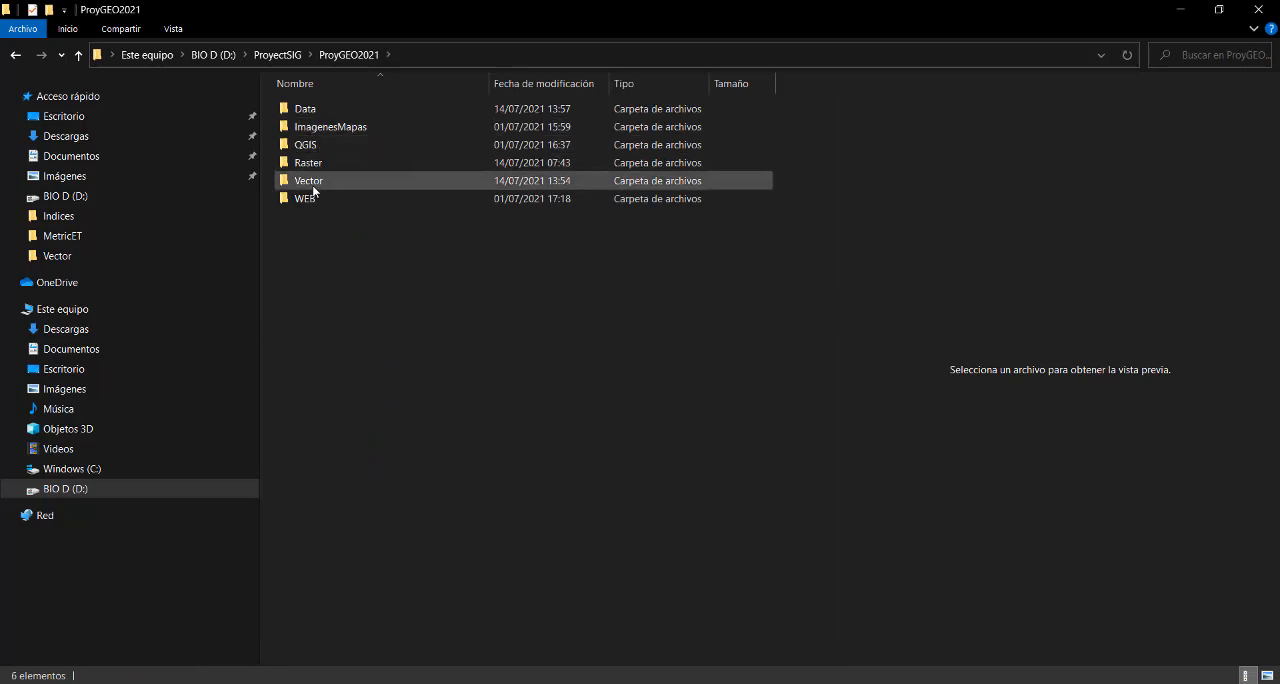
left_click(318, 113)
double_click(317, 112)
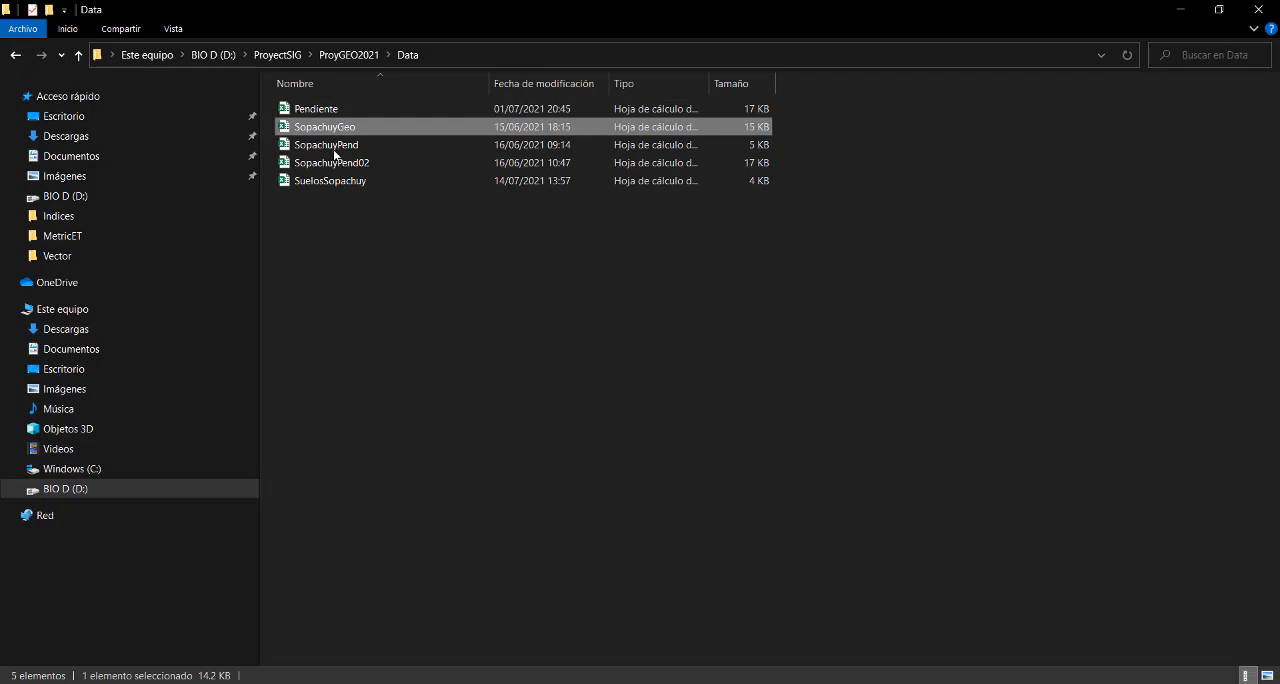
- Open the SuelosSopachuy spreadsheet in Excel, maximize it and select the first record's FAOSOIL value
left_click(331, 182)
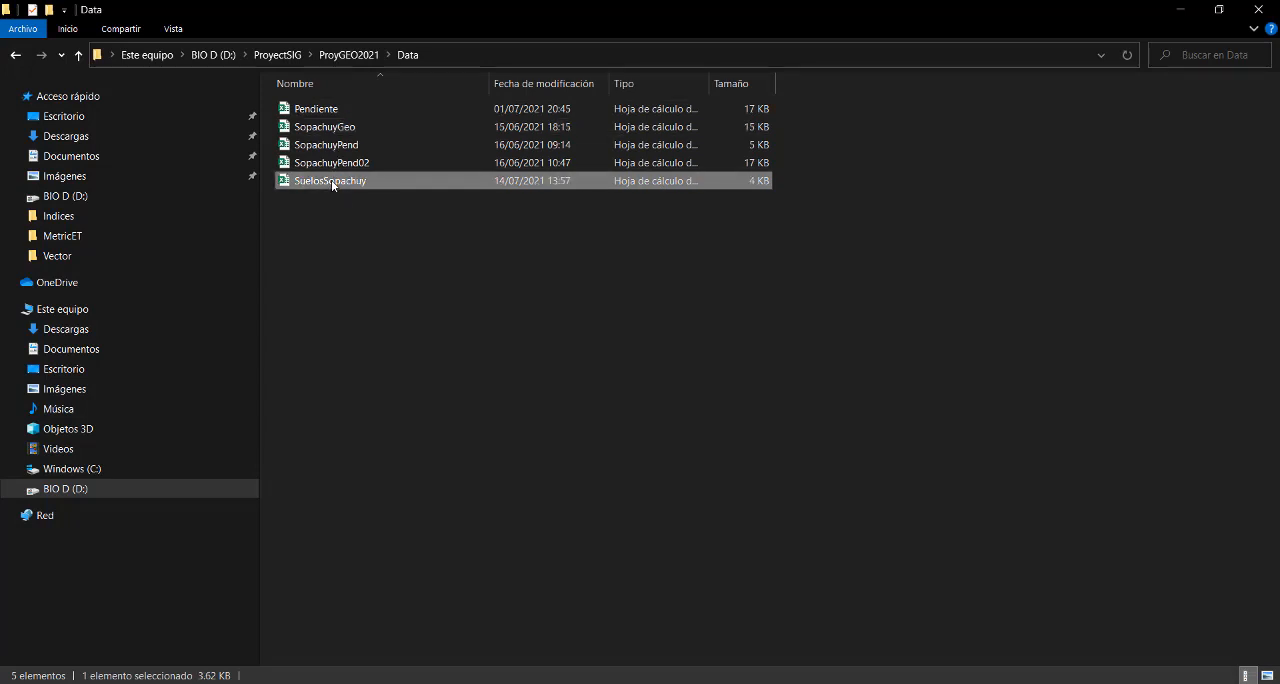
left_click(331, 182)
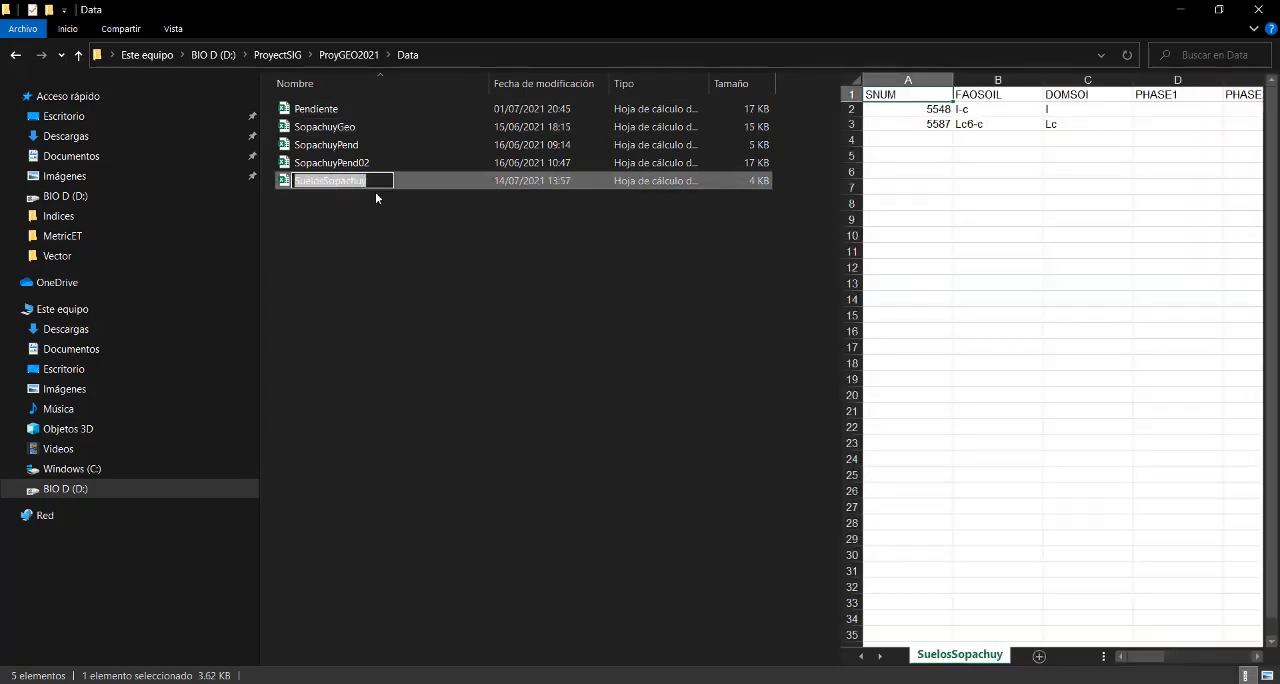
double_click(454, 178)
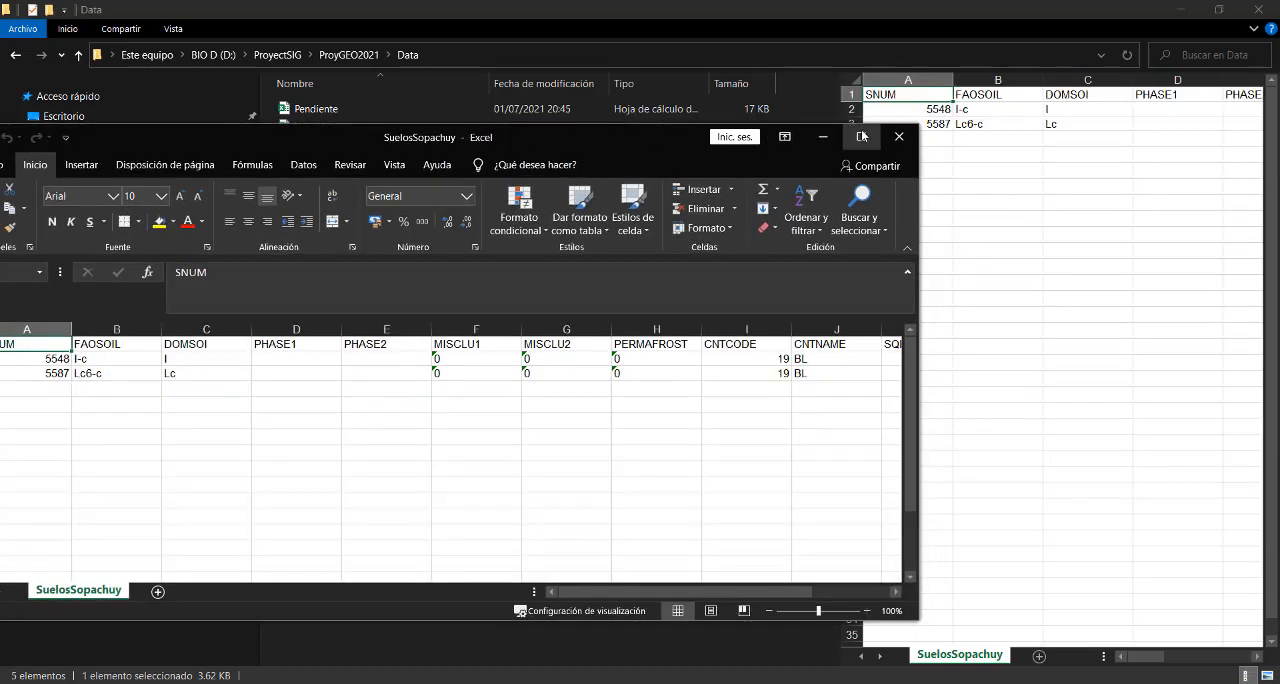
left_click(862, 136)
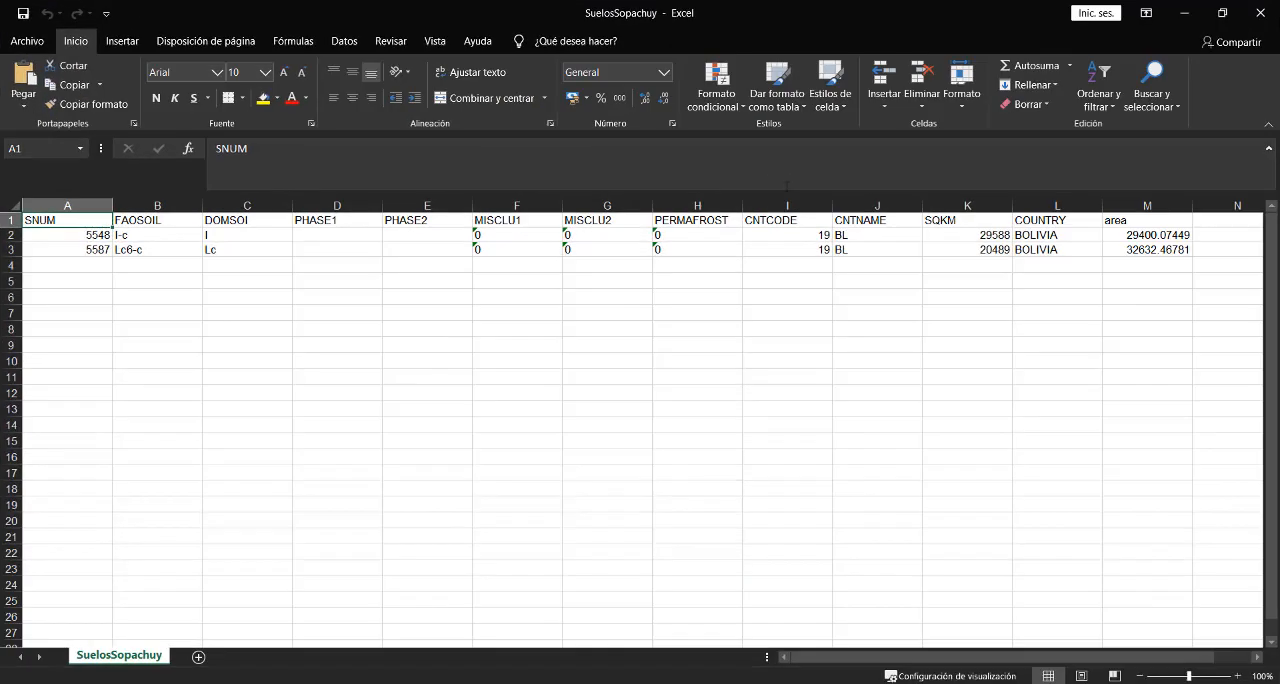
left_click(166, 234)
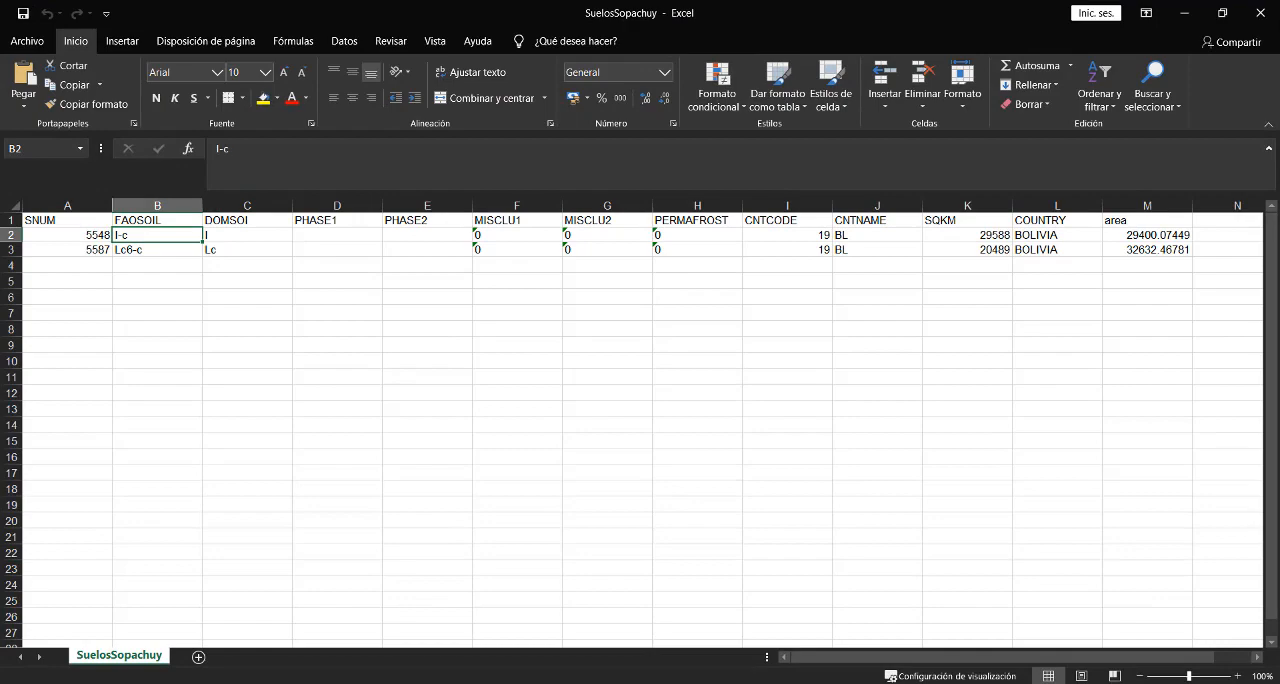
- Switch to the SoilData document in Word, maximize it and read the soil mapping unit fields and texture-slope class definitions
left_click_drag(1279, 160, 649, 165)
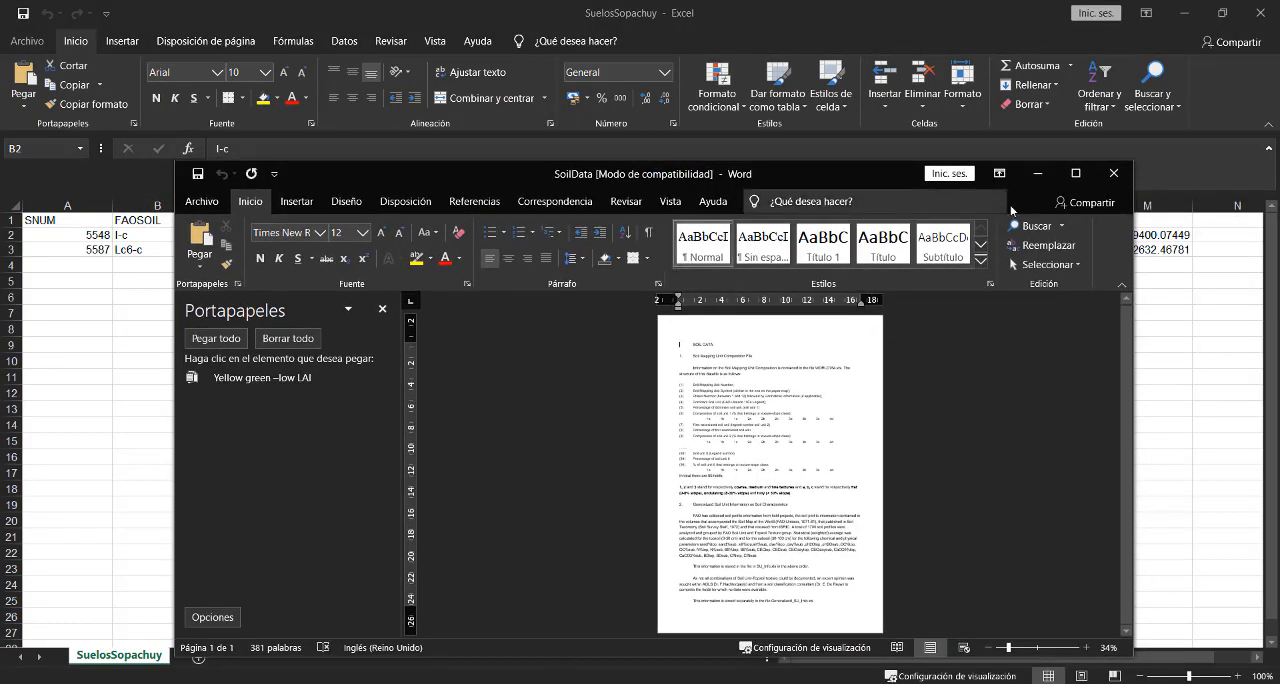
left_click(1076, 174)
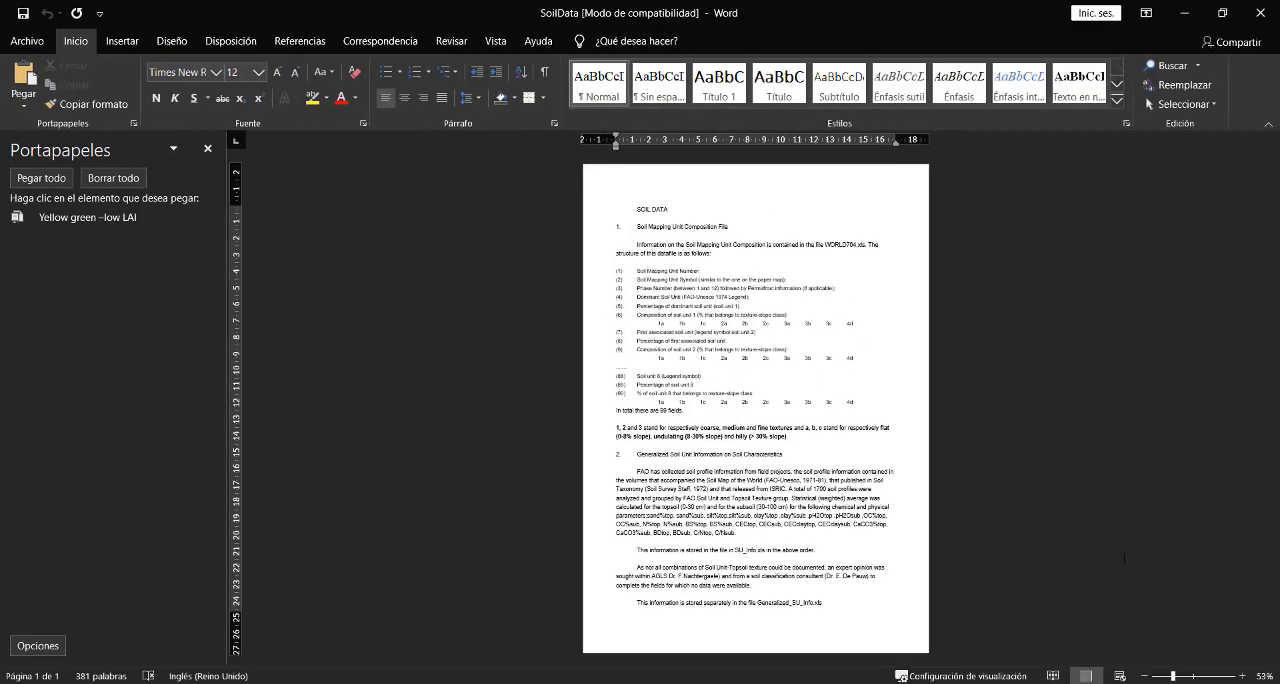
left_click(1244, 678)
left_click(1244, 678)
left_click(1244, 678)
left_click(1244, 678)
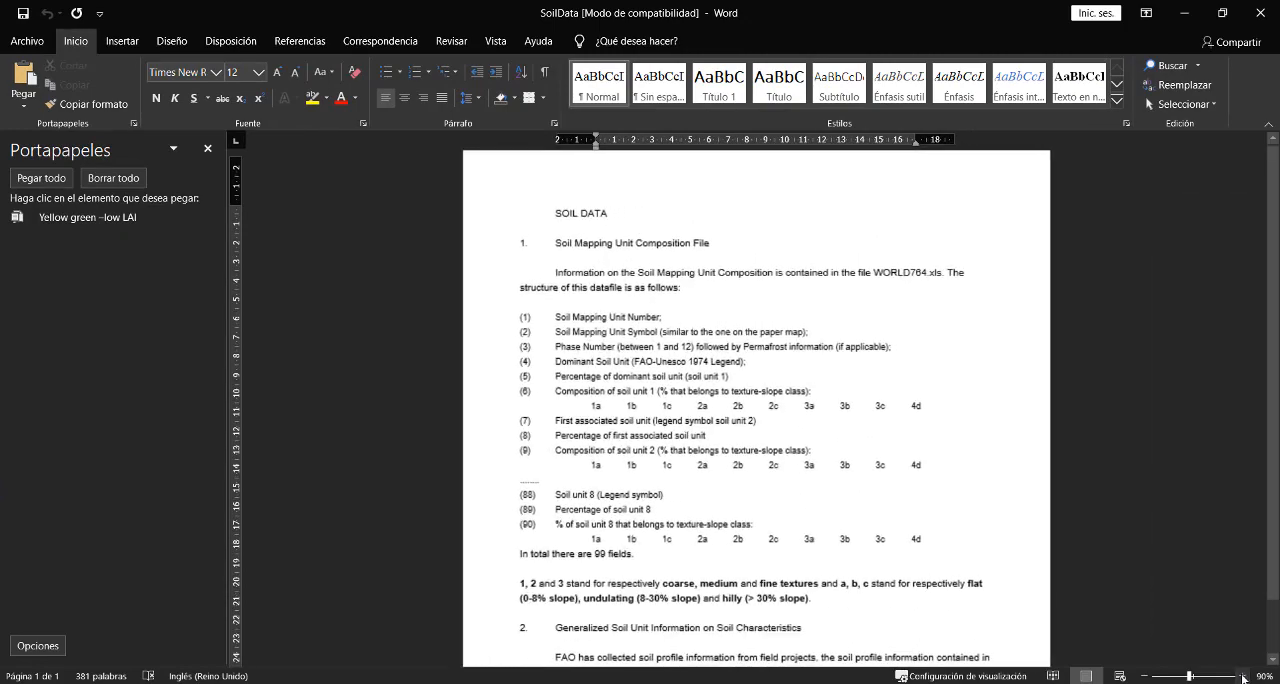
left_click(1244, 678)
left_click(1244, 678)
left_click(785, 305)
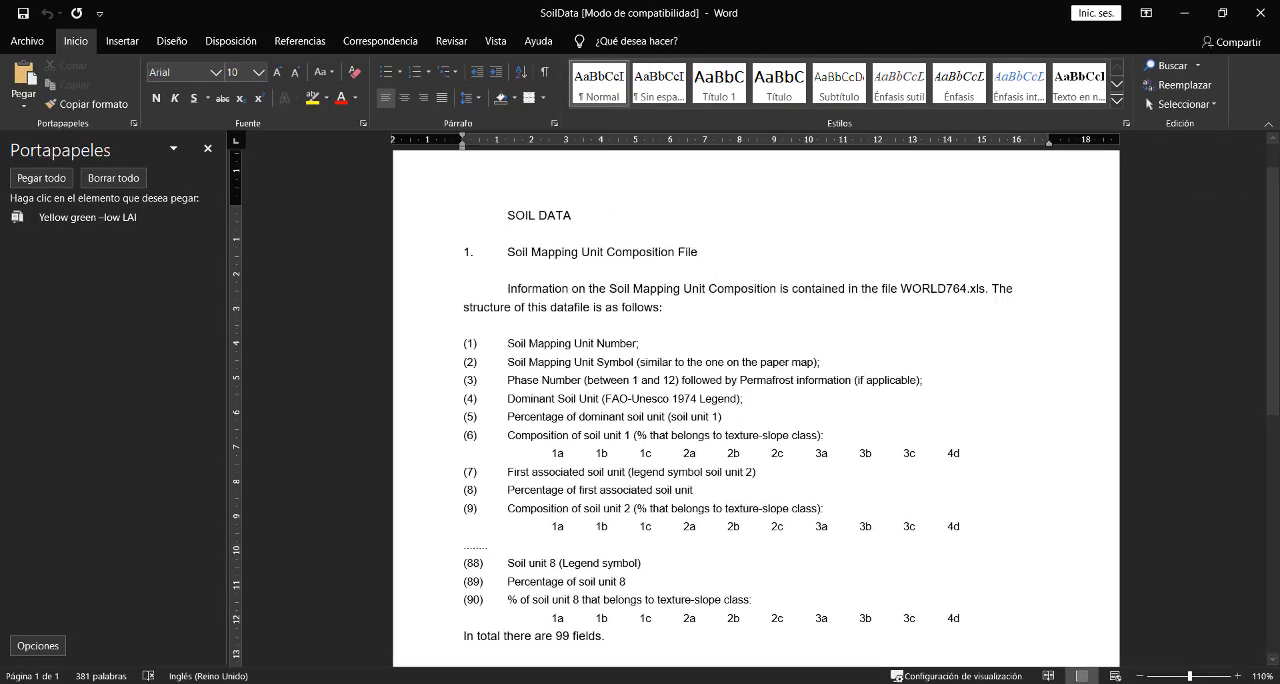
scroll(660, 307, "down", 9)
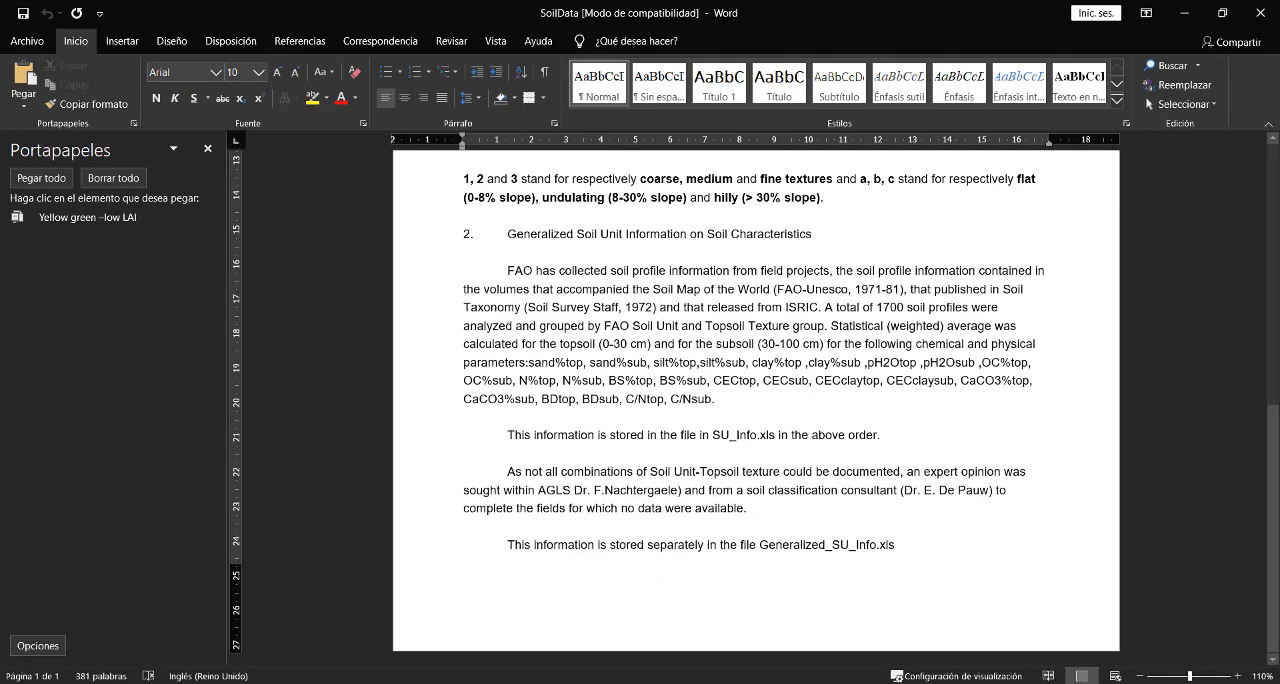
- Return to CapasSIG in File Explorer and open the readme document from the suelos_FAO folder in Word
left_click(471, 683)
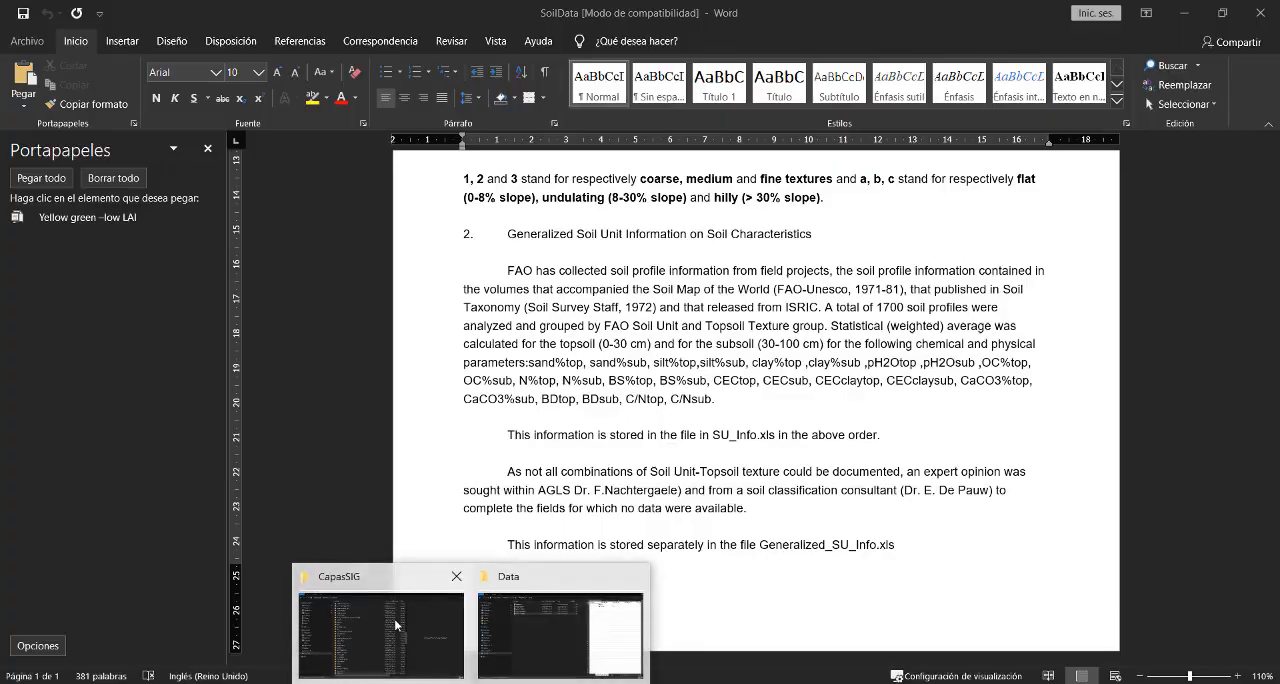
left_click(425, 650)
double_click(322, 643)
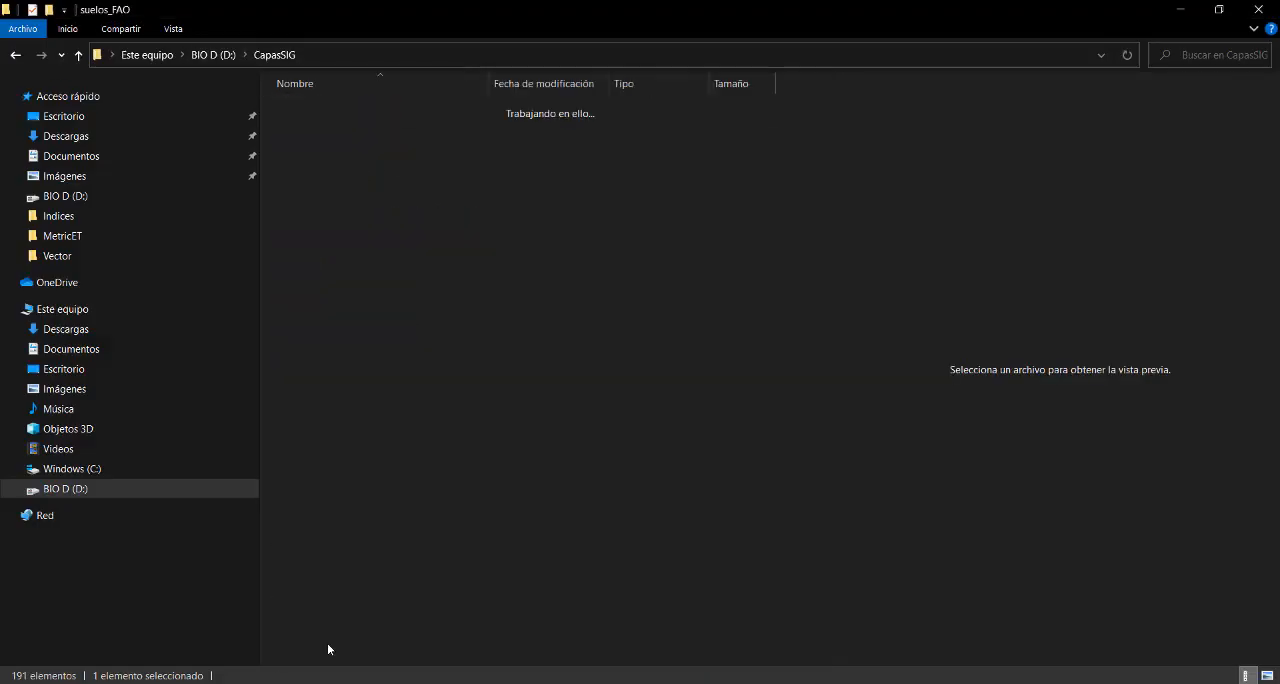
left_click(331, 144)
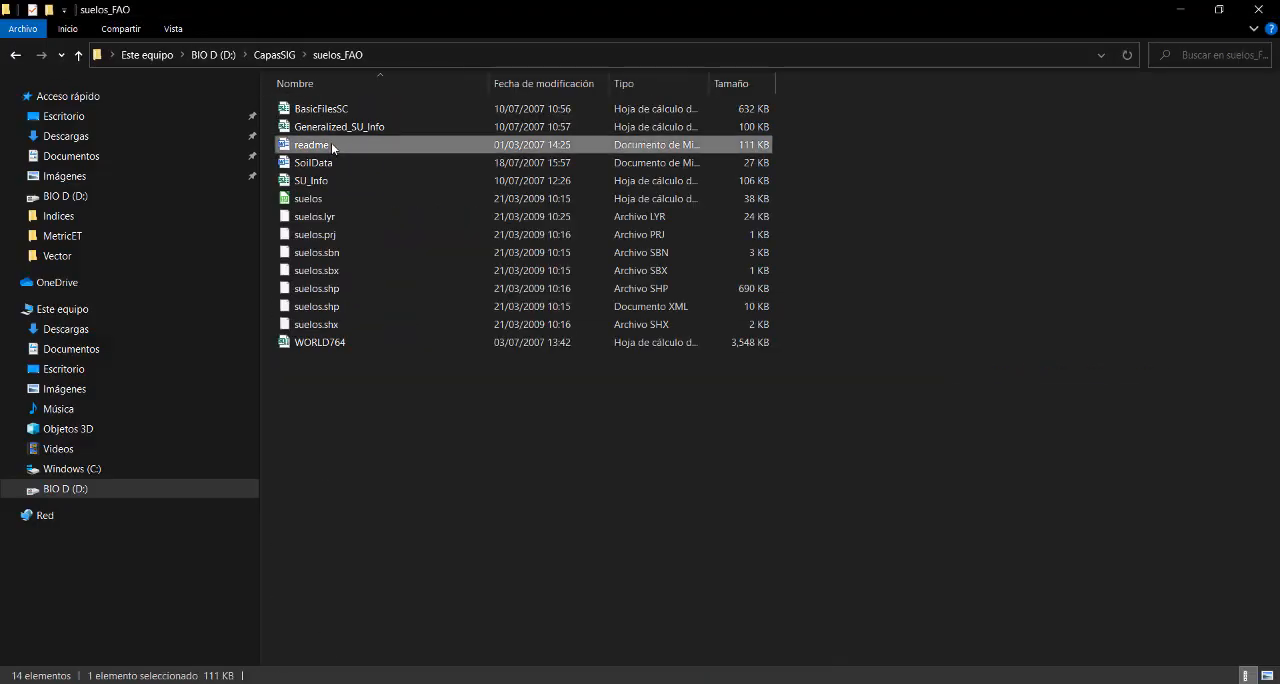
right_click(331, 144)
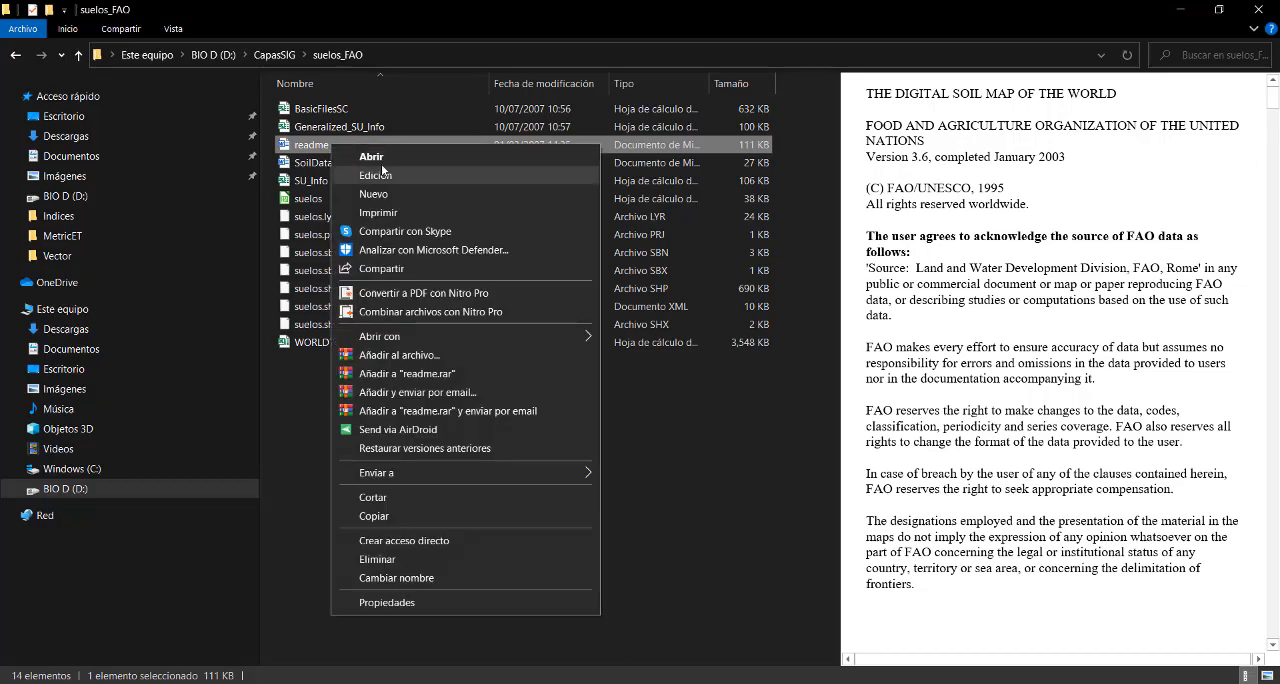
left_click(370, 157)
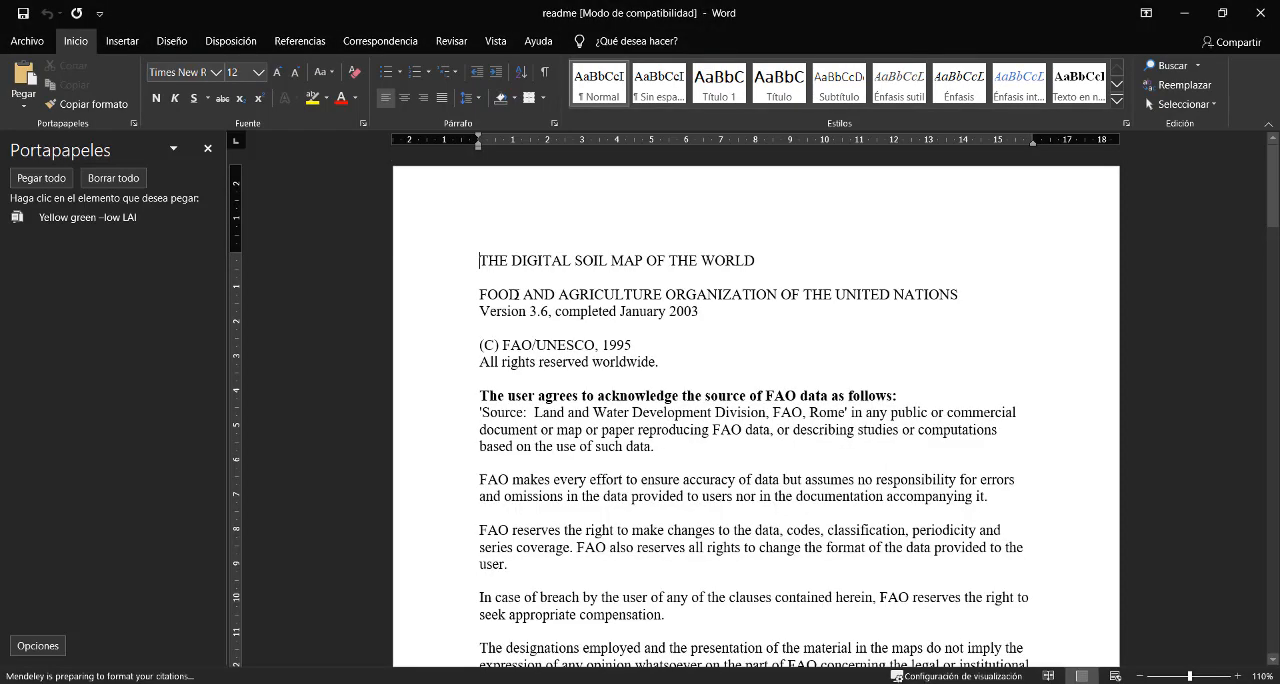
- Look through the readme's mapping unit symbols and the composition, texture and slope tables 2 to 4
left_click(703, 340)
scroll(793, 323, "down", 20)
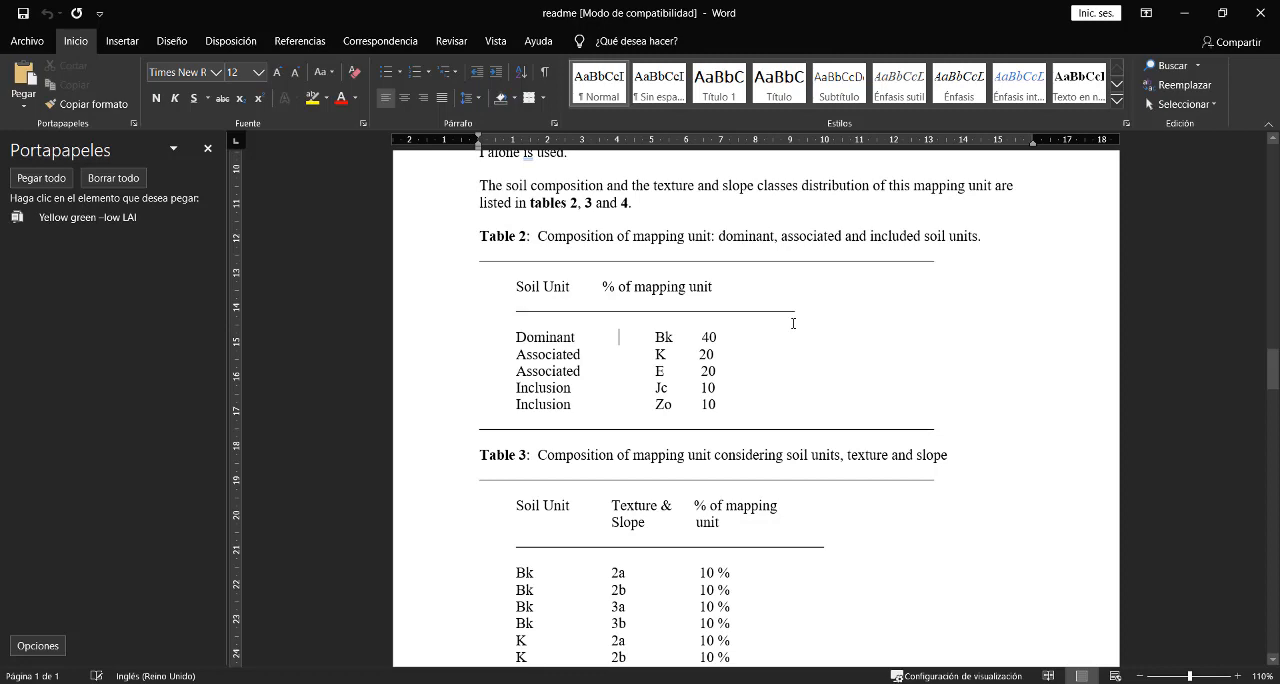
scroll(793, 323, "up", 10)
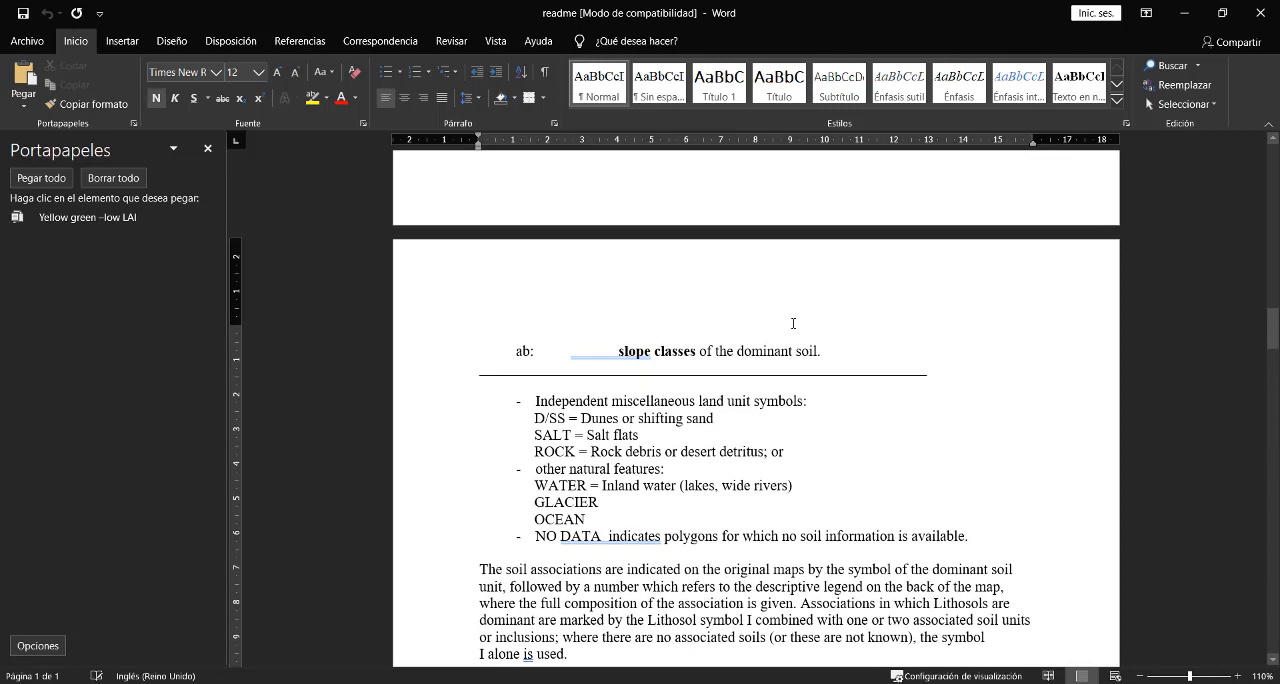
scroll(793, 323, "down", 10)
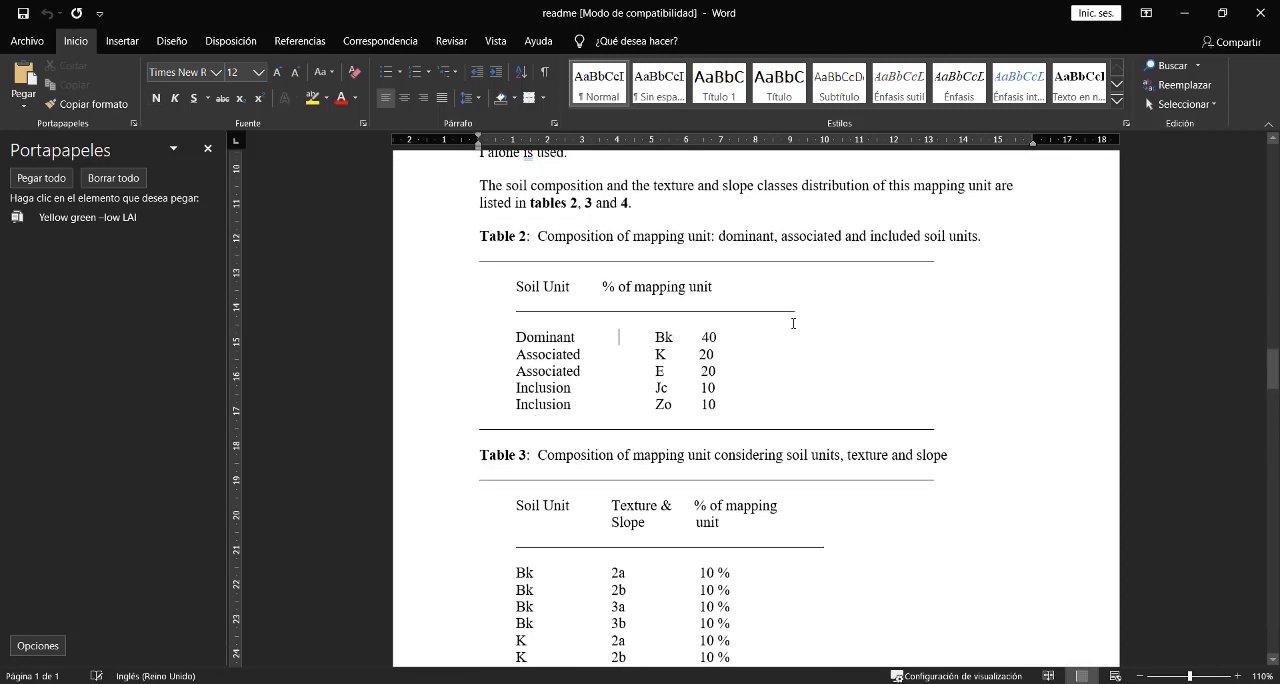
scroll(793, 323, "down", 5)
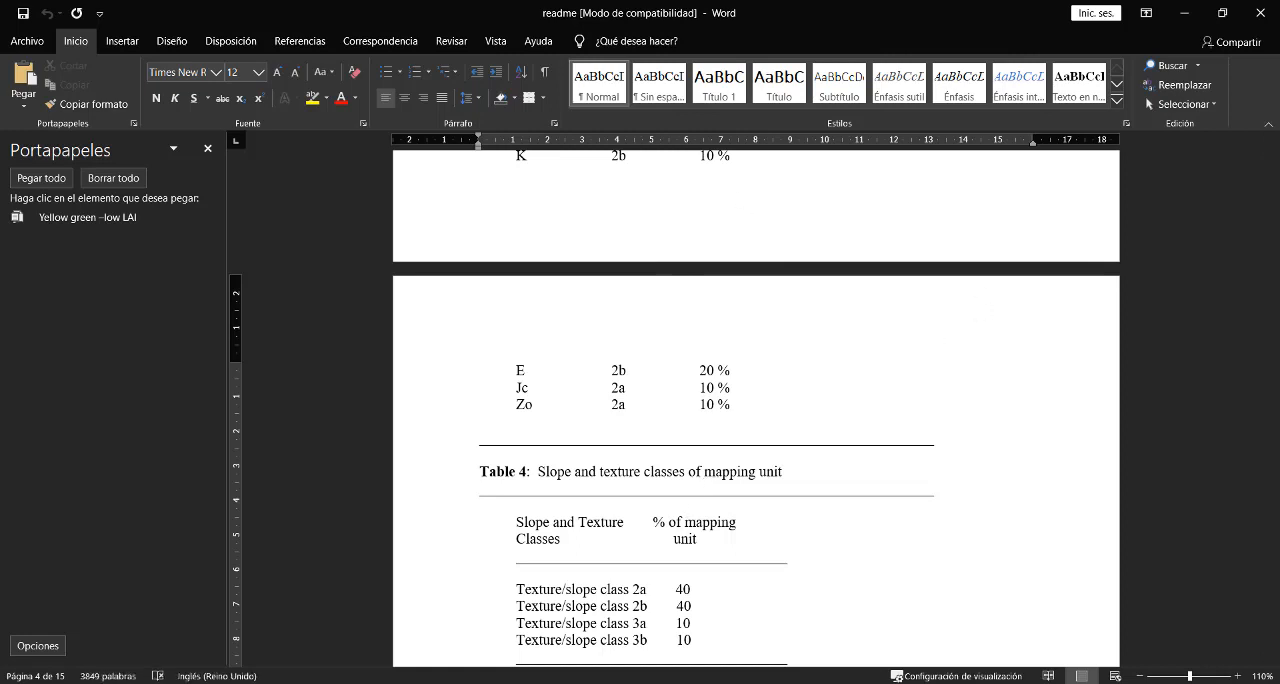
- Switch to the SuelosSopachuy spreadsheet in Excel to check the FAOSOIL codes, and return to the readme in Word
left_click(845, 683)
left_click(800, 683)
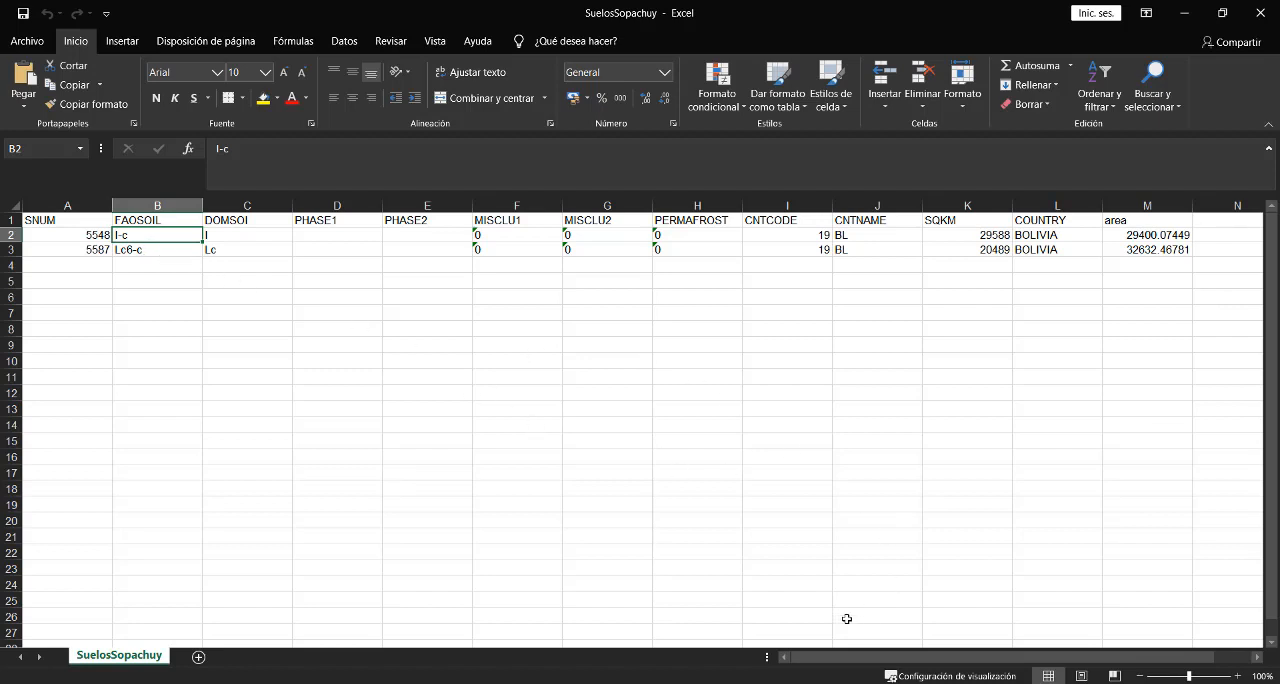
key("alt+Tab")
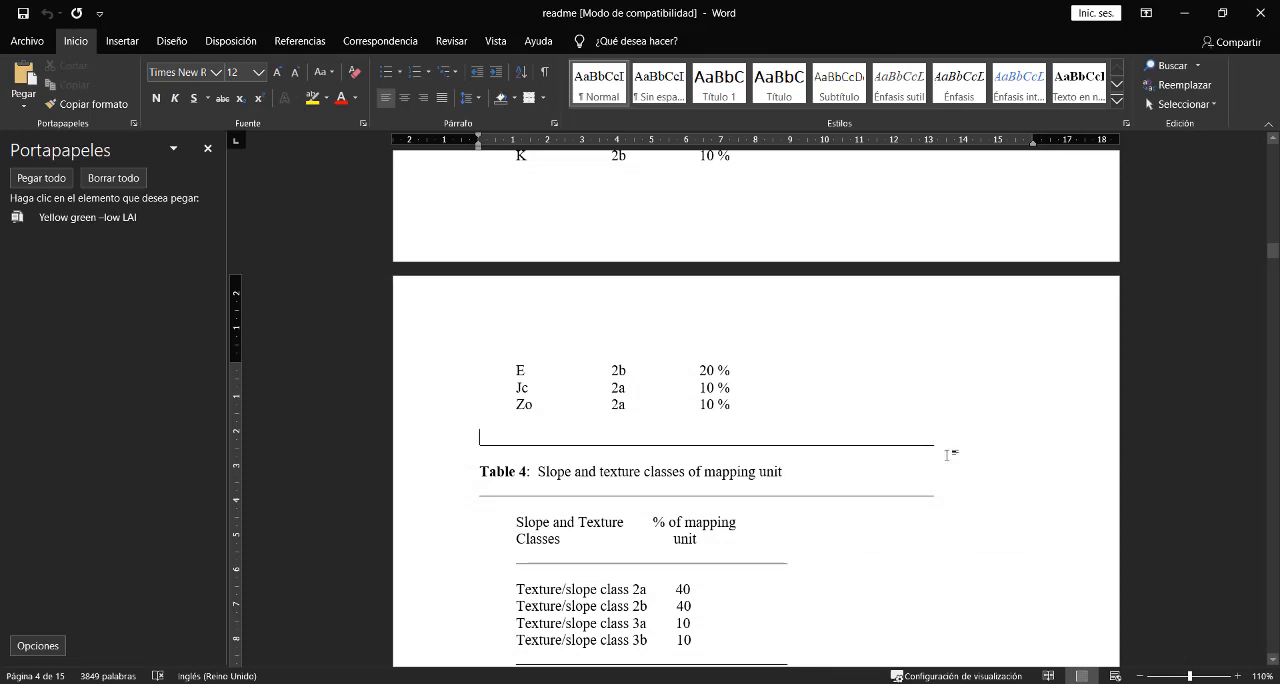
- Read the readme from Table 2 on through the texture and slope class rules to the DOMSOI dominant soil unit codes
scroll(947, 455, "up", 10)
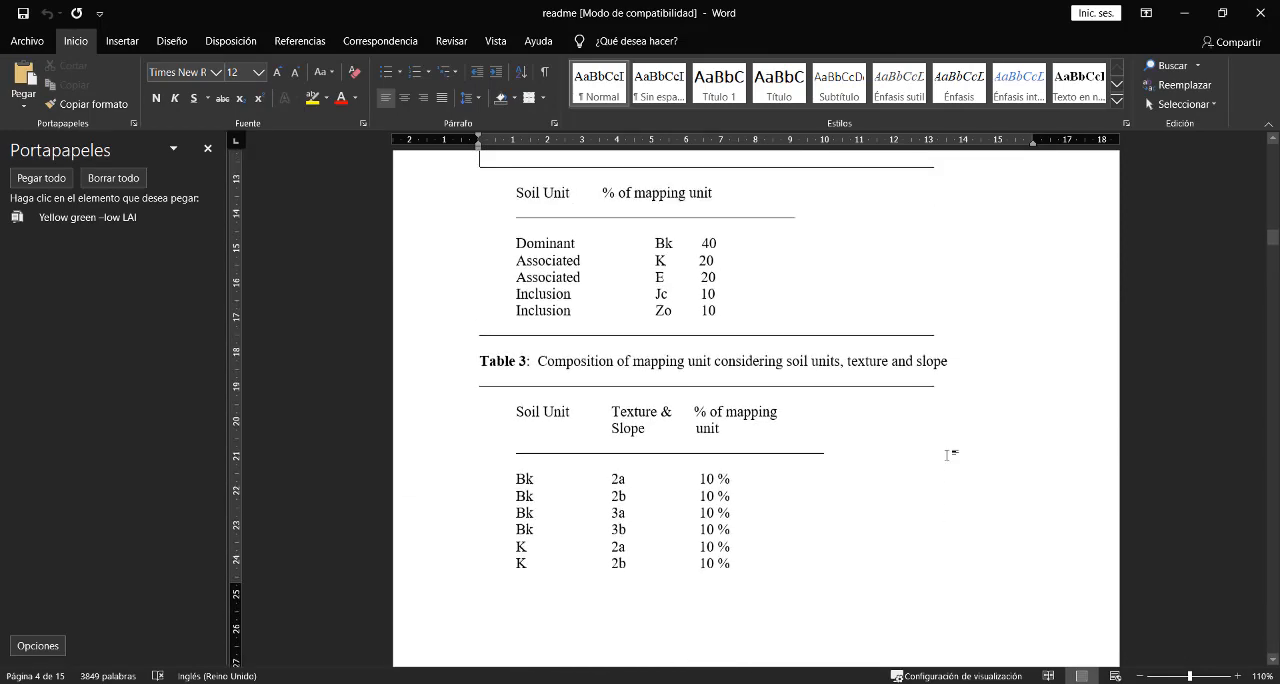
scroll(947, 455, "up", 3)
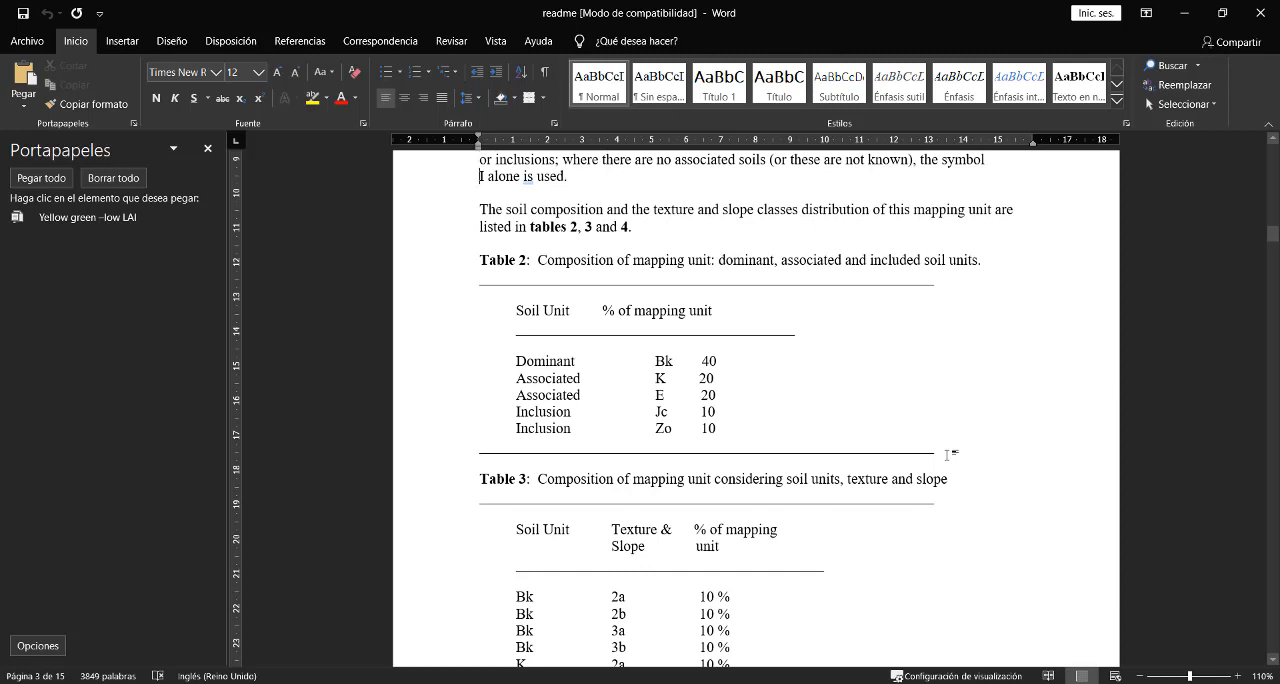
key("Down")
key("Down")
key("Down")
key("Down")
key("Down")
key("Down")
key("Down")
key("Down")
key("Down")
key("Down")
key("Down")
key("Down")
scroll(947, 455, "down", 6)
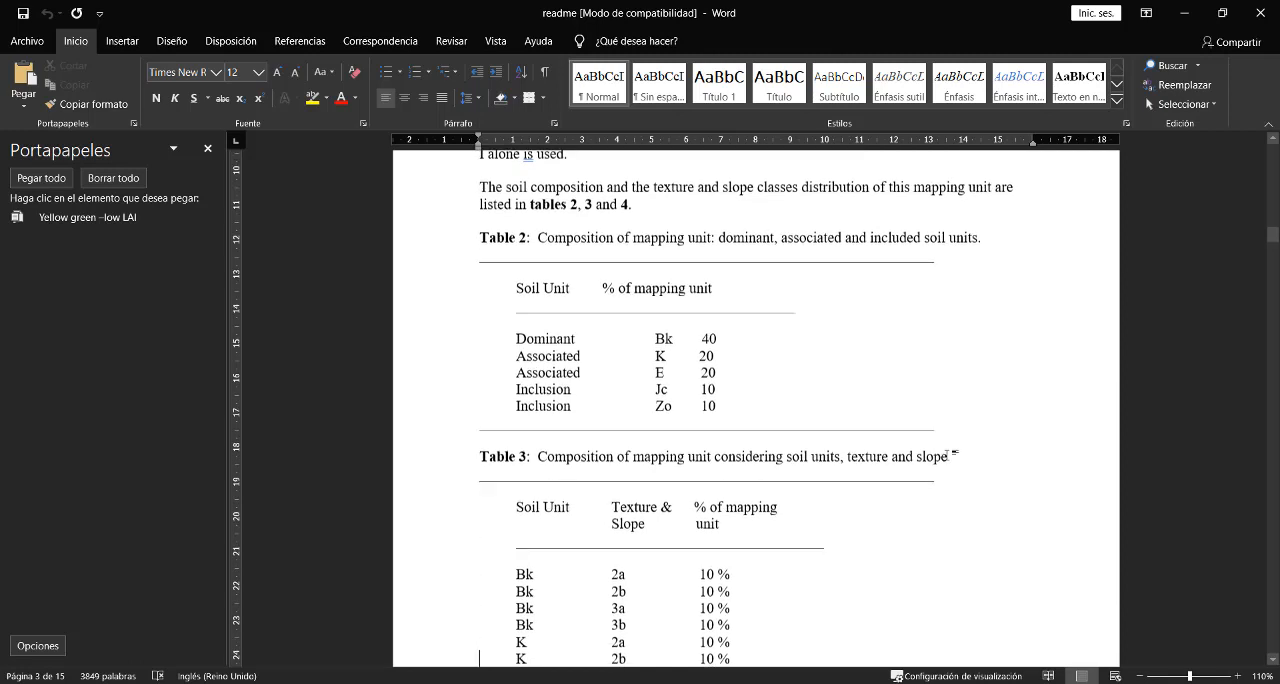
scroll(947, 455, "down", 3)
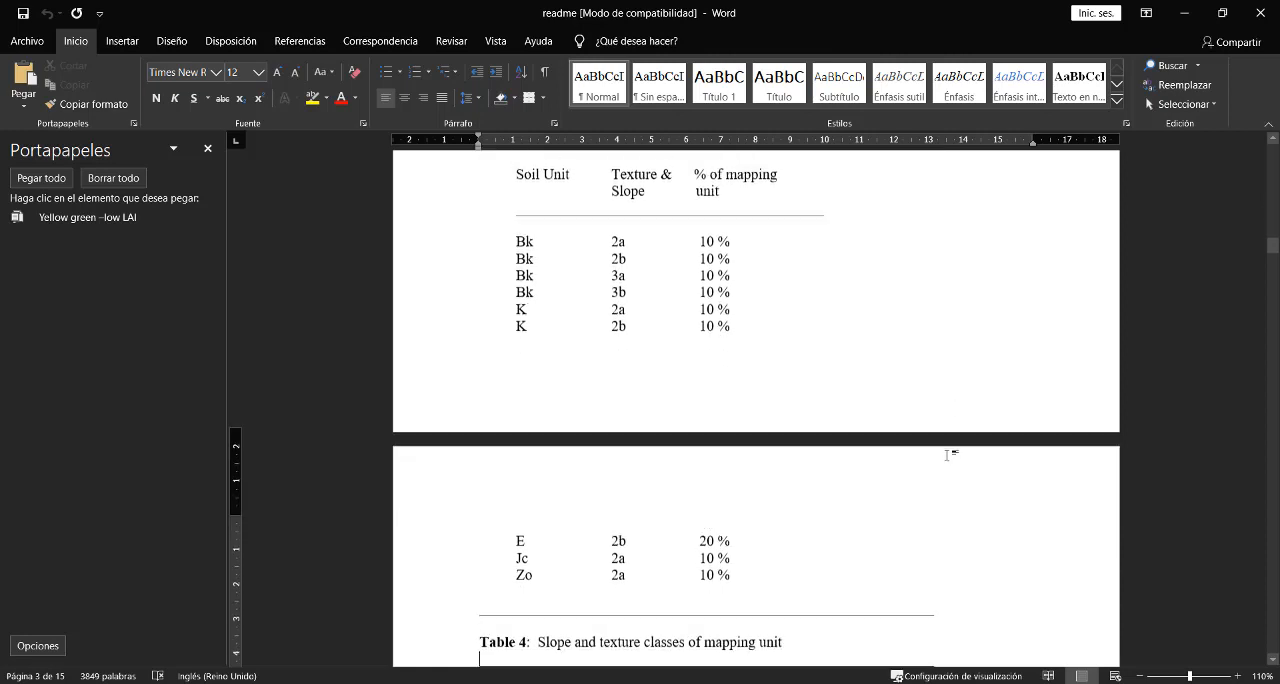
scroll(947, 455, "down", 3)
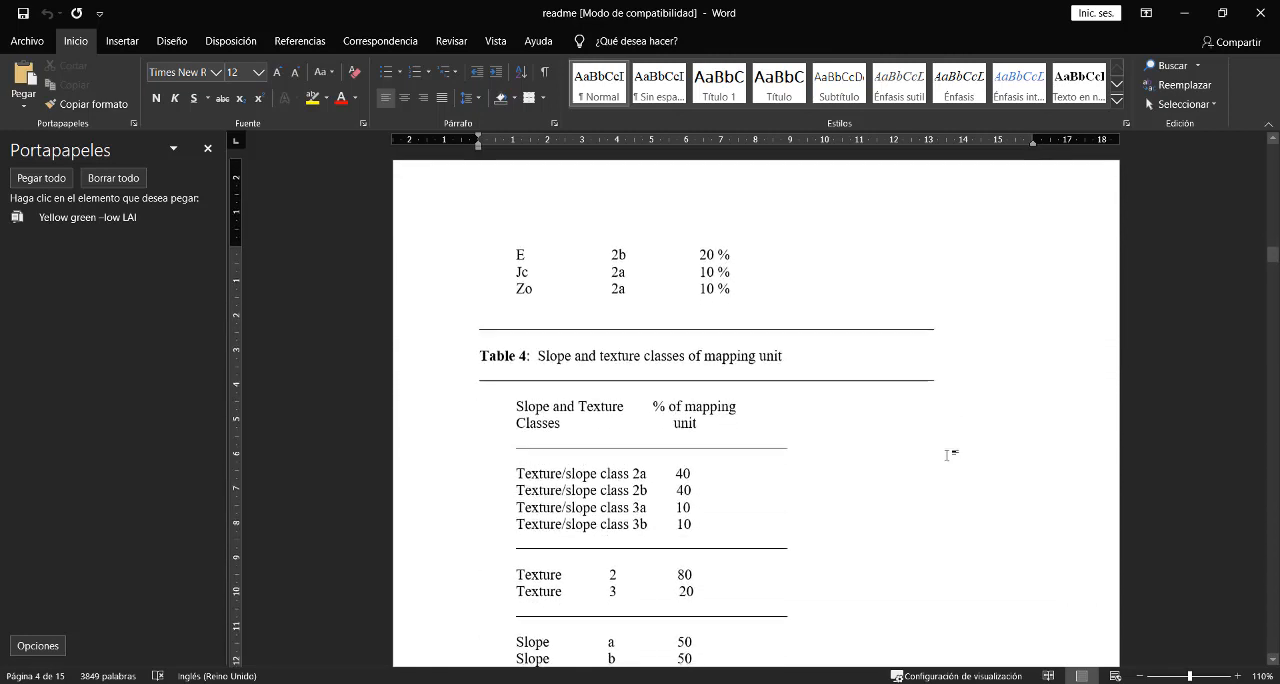
scroll(947, 455, "down", 20)
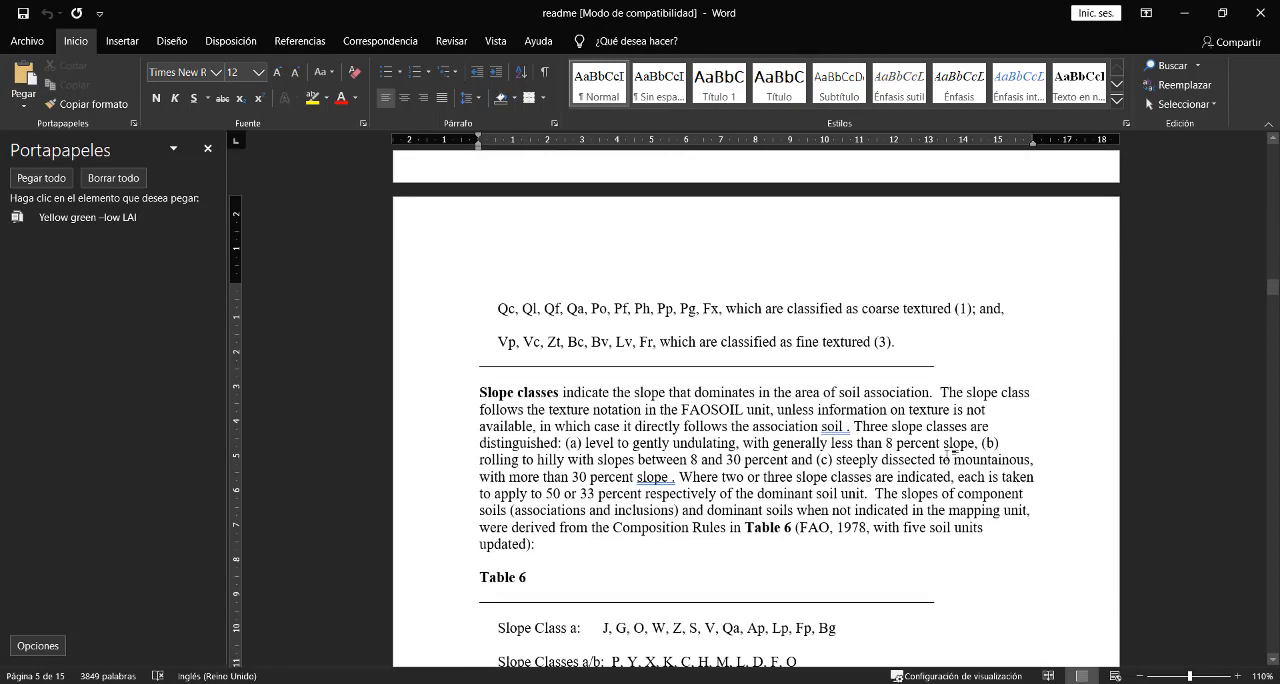
scroll(947, 455, "down", 9)
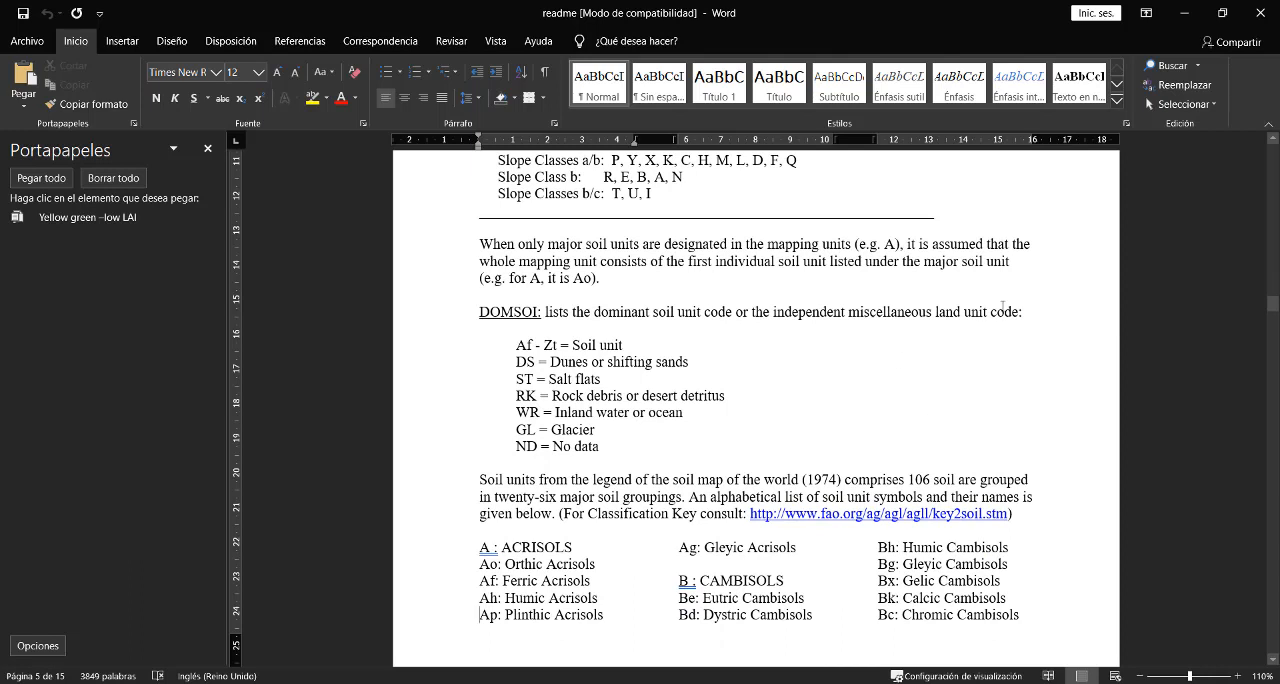
left_click(618, 214)
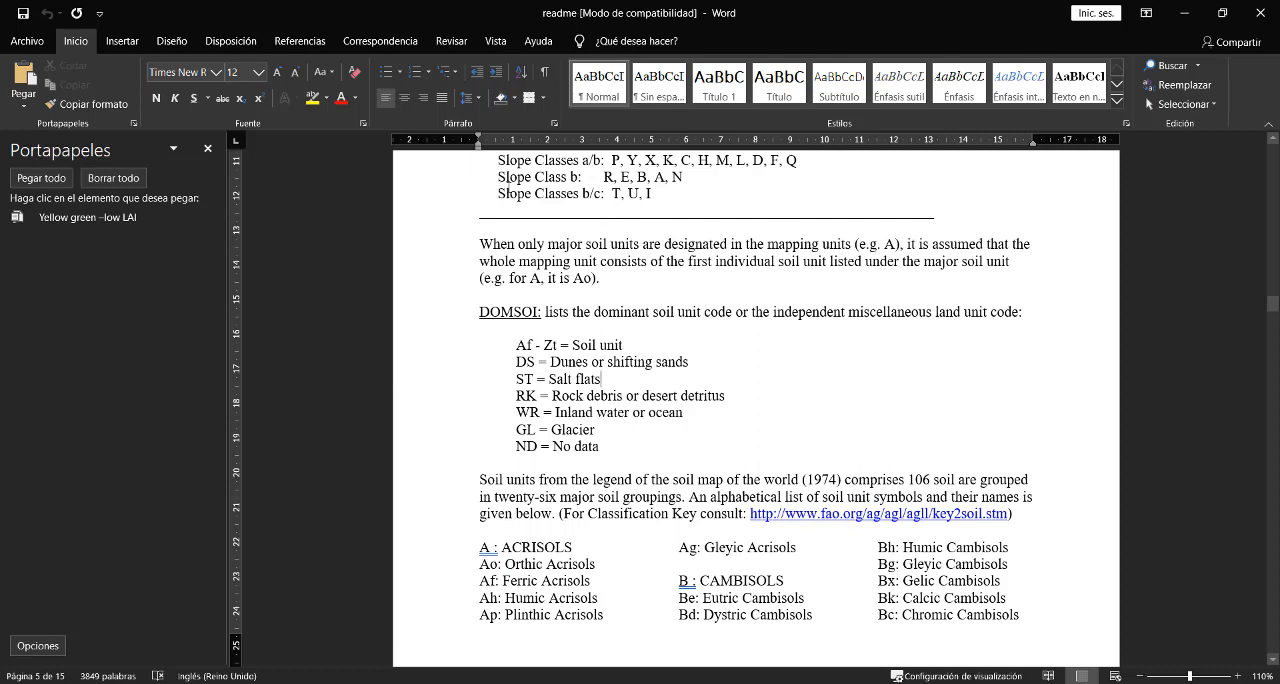
- Highlight the DOMSOI term in the readme yellow, and fill the DOMSOI header cell of the SuelosSopachuy spreadsheet in Excel with yellow
double_click(478, 312)
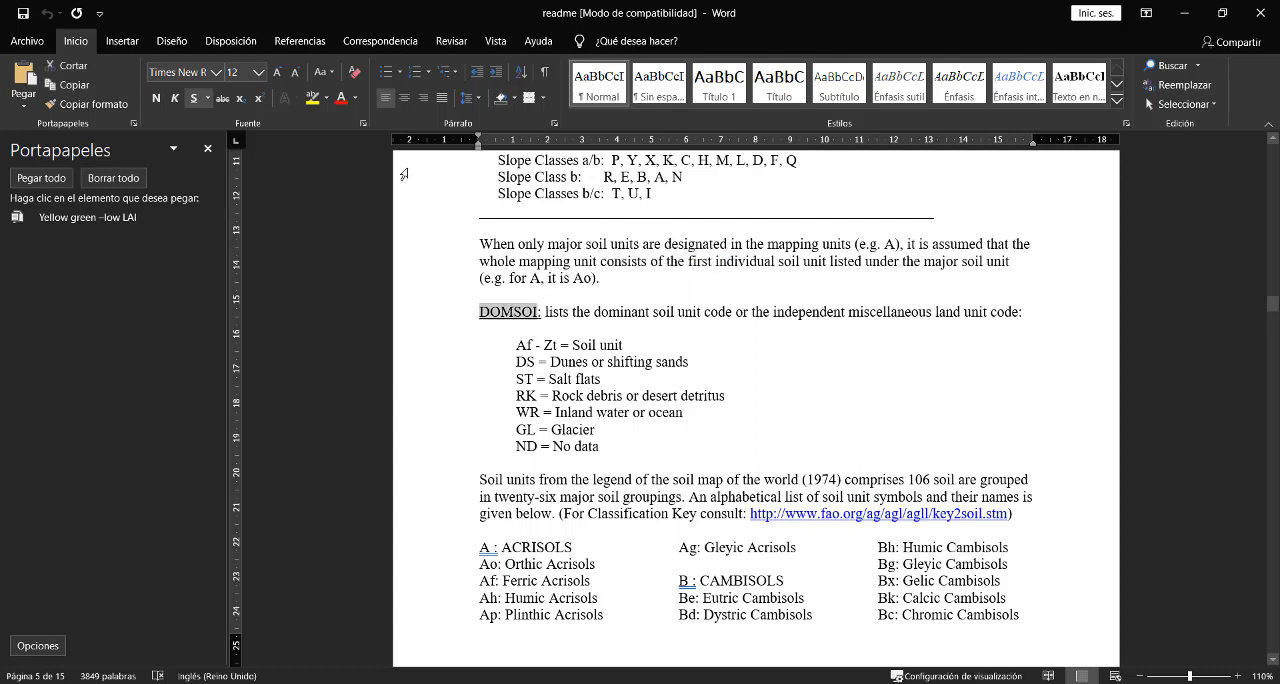
left_click(313, 97)
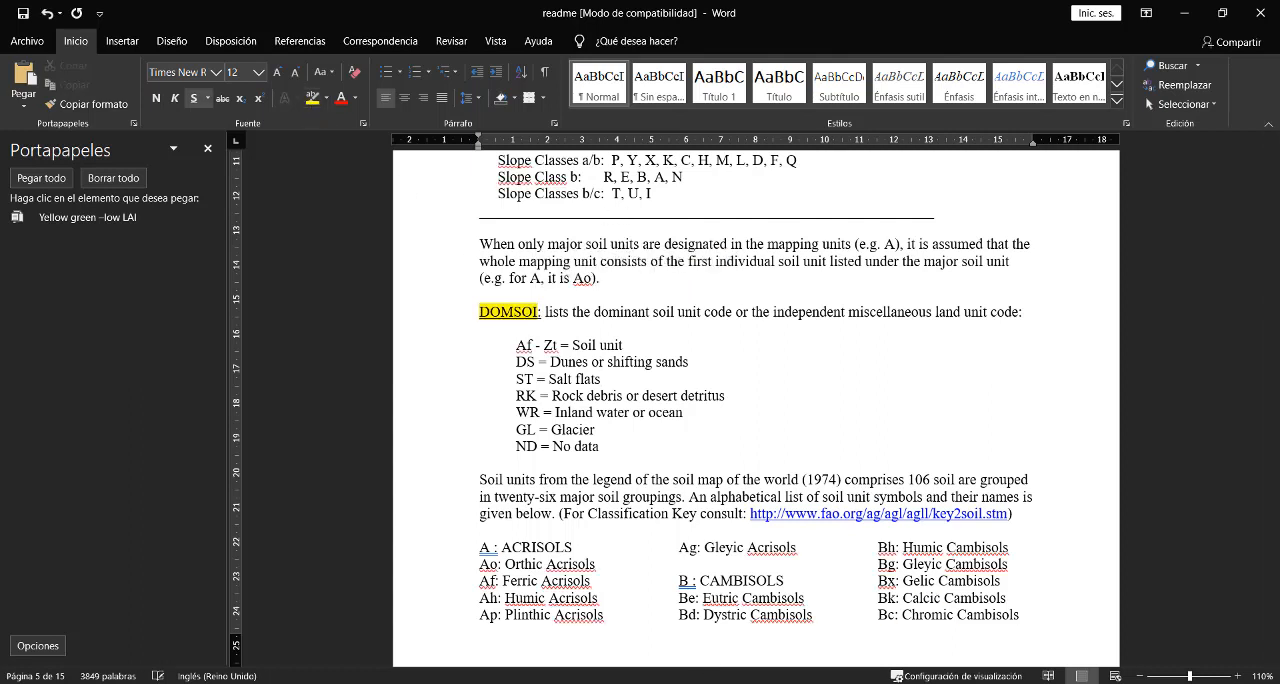
key("alt+Tab")
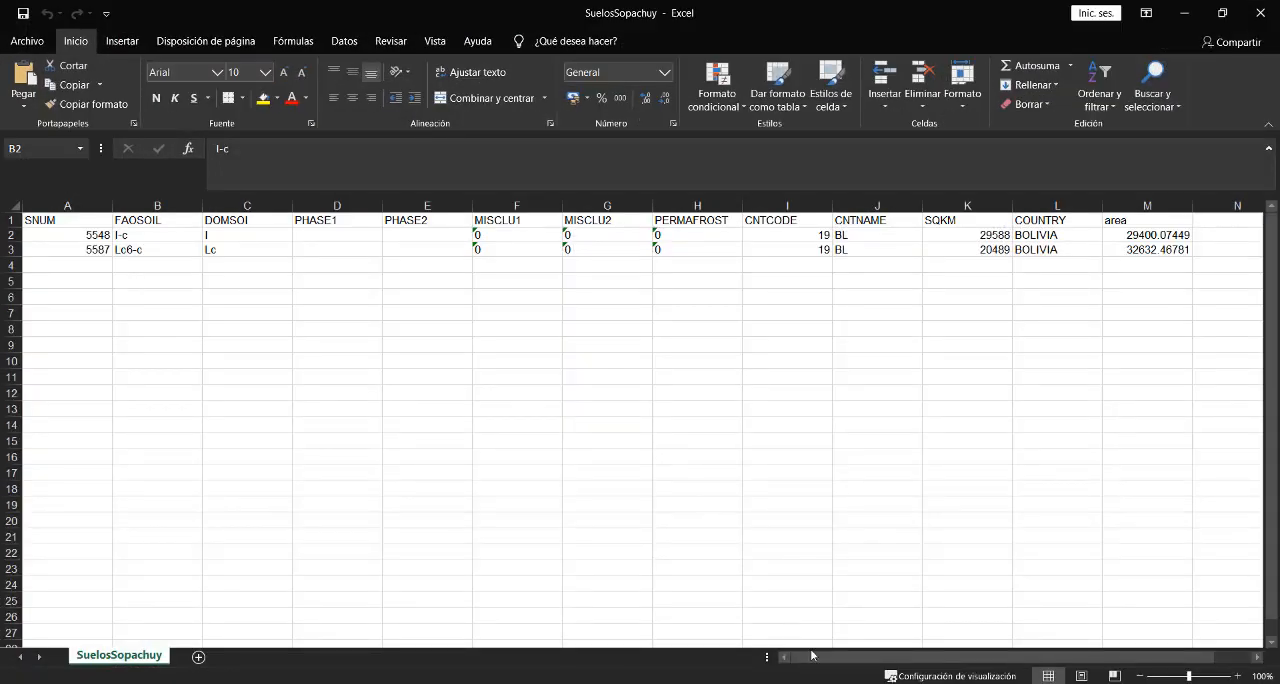
left_click_drag(832, 661, 829, 661)
left_click(228, 223)
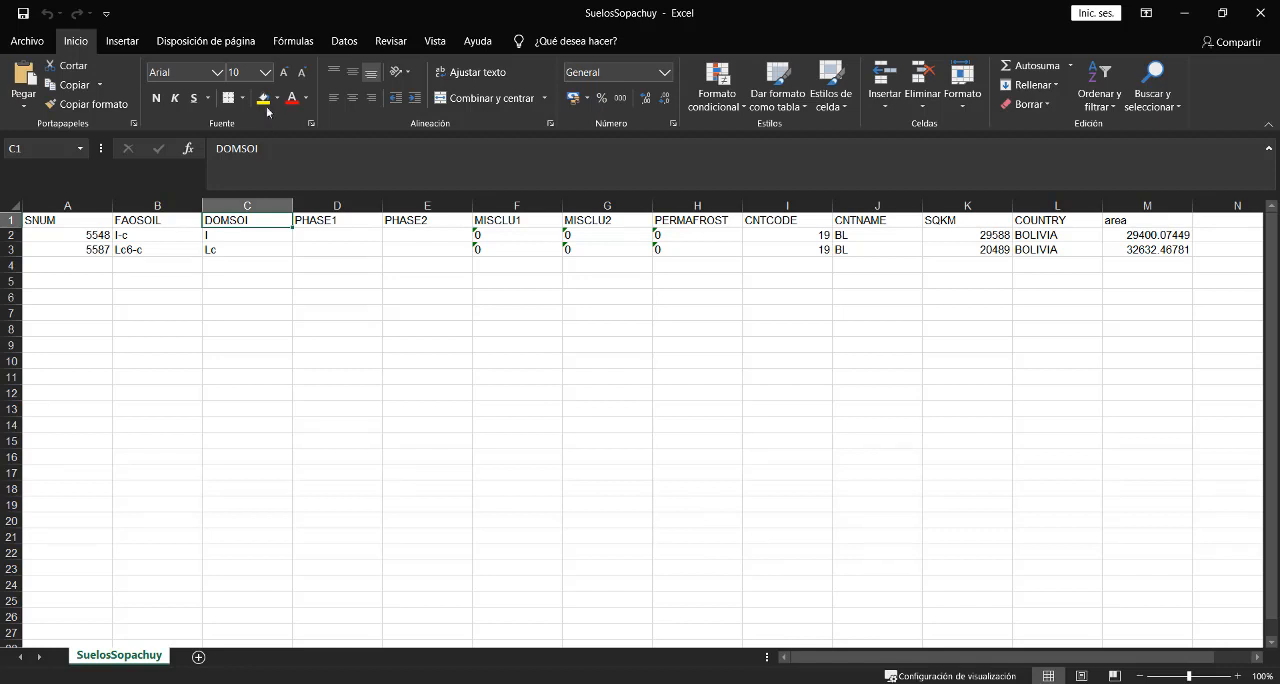
left_click(264, 98)
left_click(229, 235)
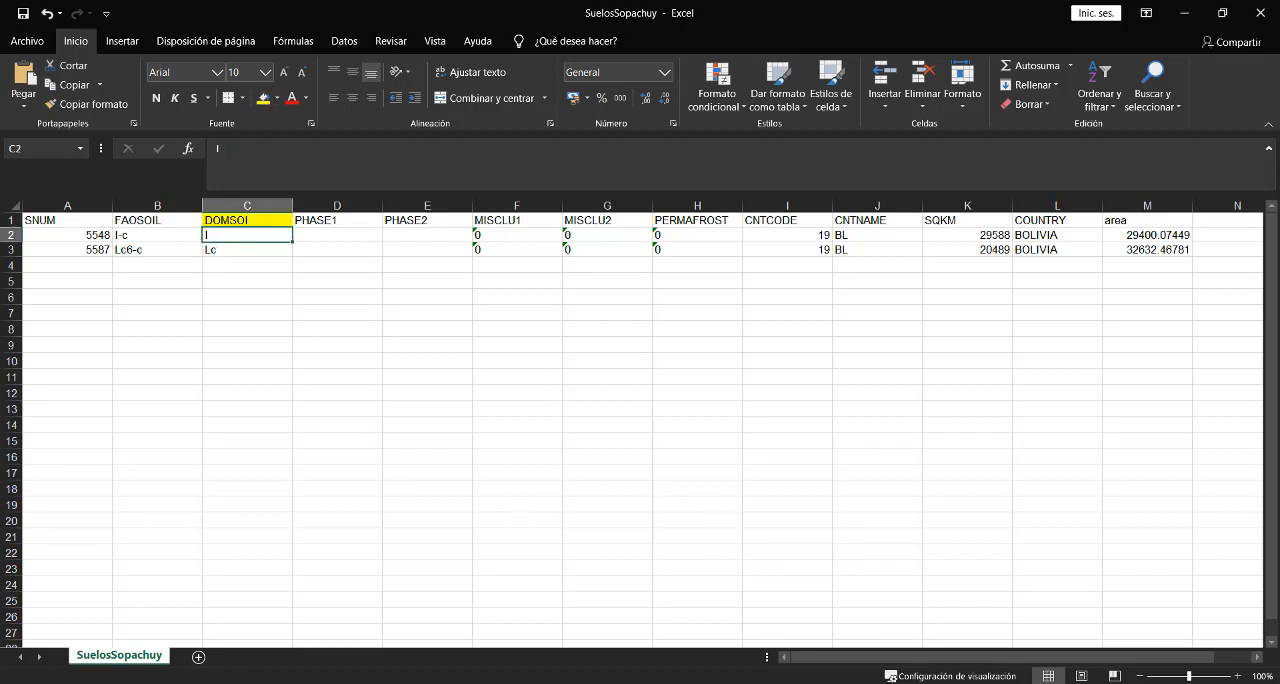
- Return to the readme in Word, find soil unit I in the alphabetical symbol list, and copy its name LITHOSOLS
left_click(704, 683)
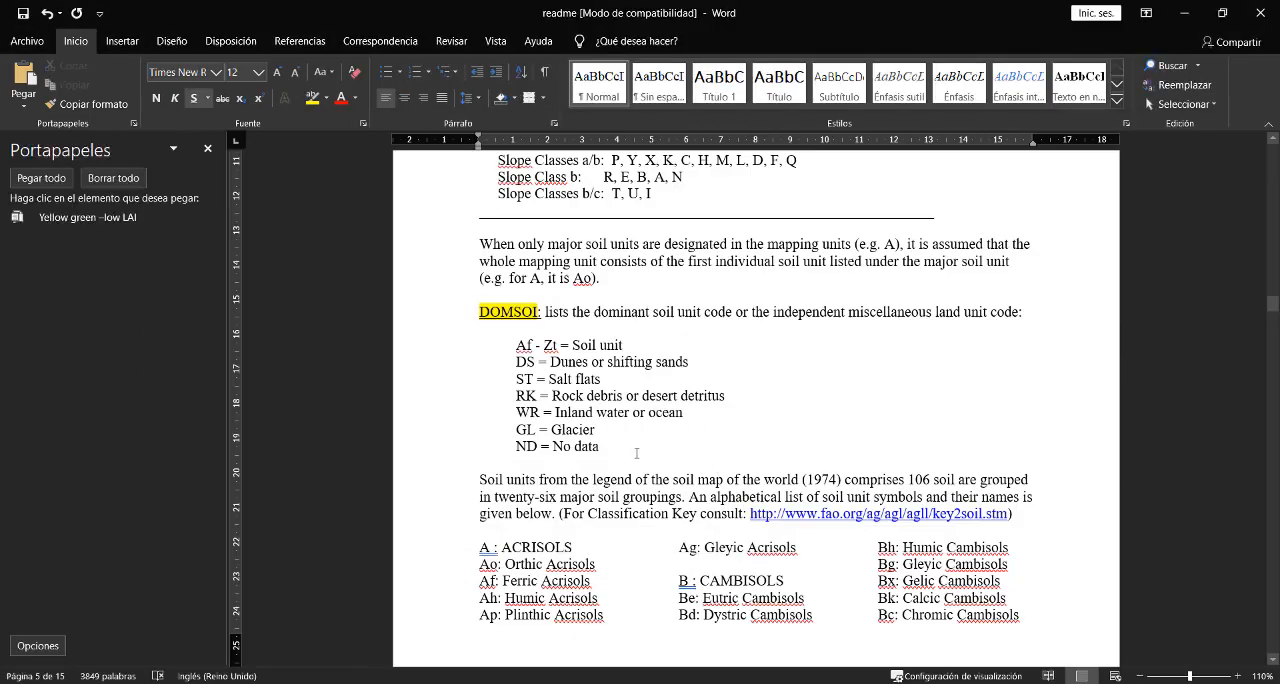
left_click(659, 452)
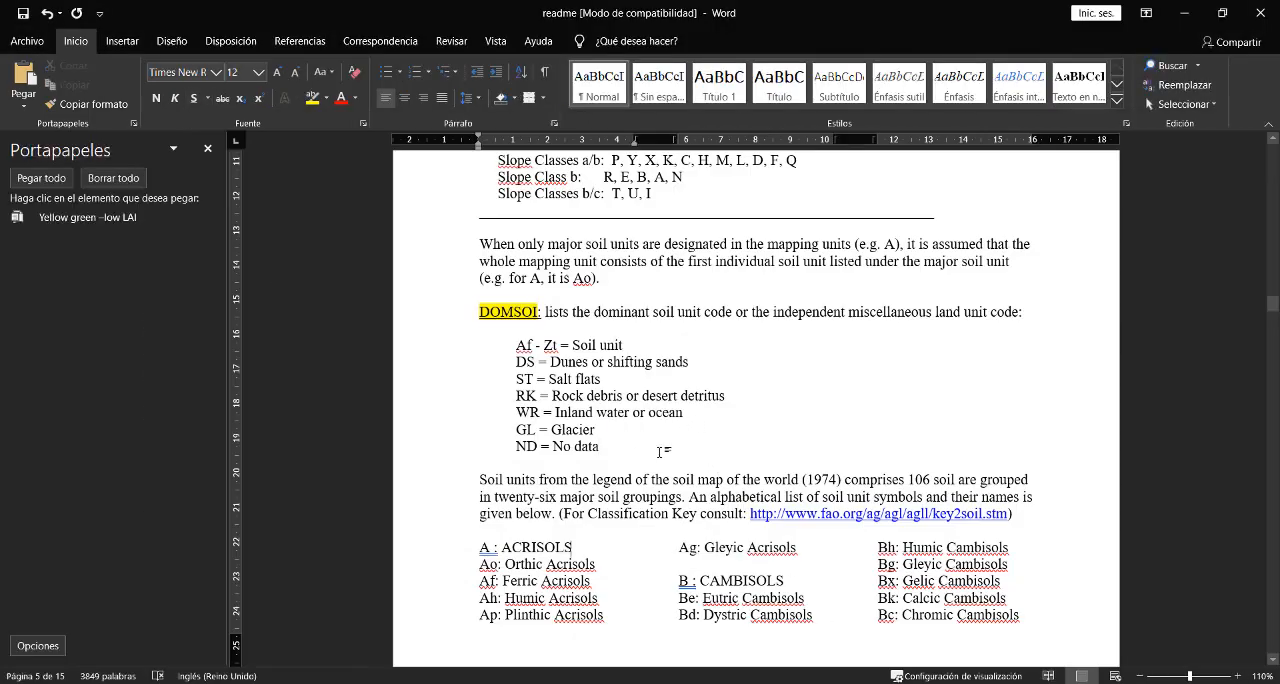
scroll(659, 452, "down", 8)
scroll(659, 452, "down", 2)
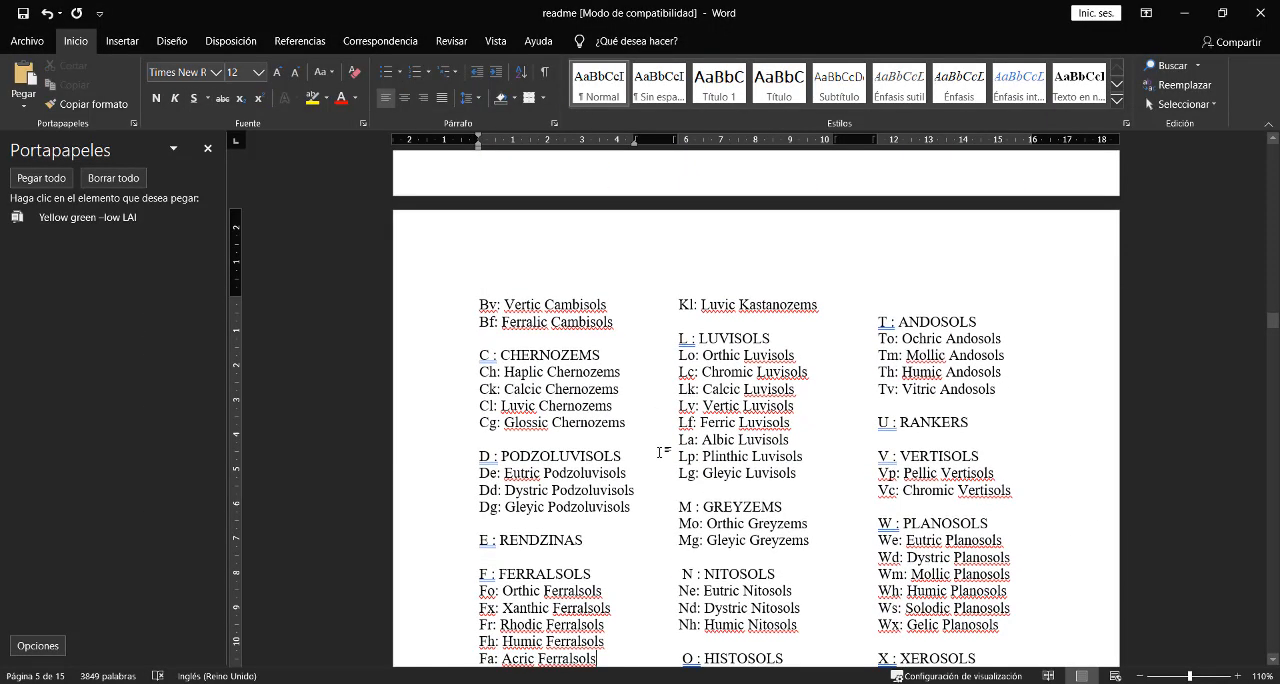
scroll(659, 452, "down", 3)
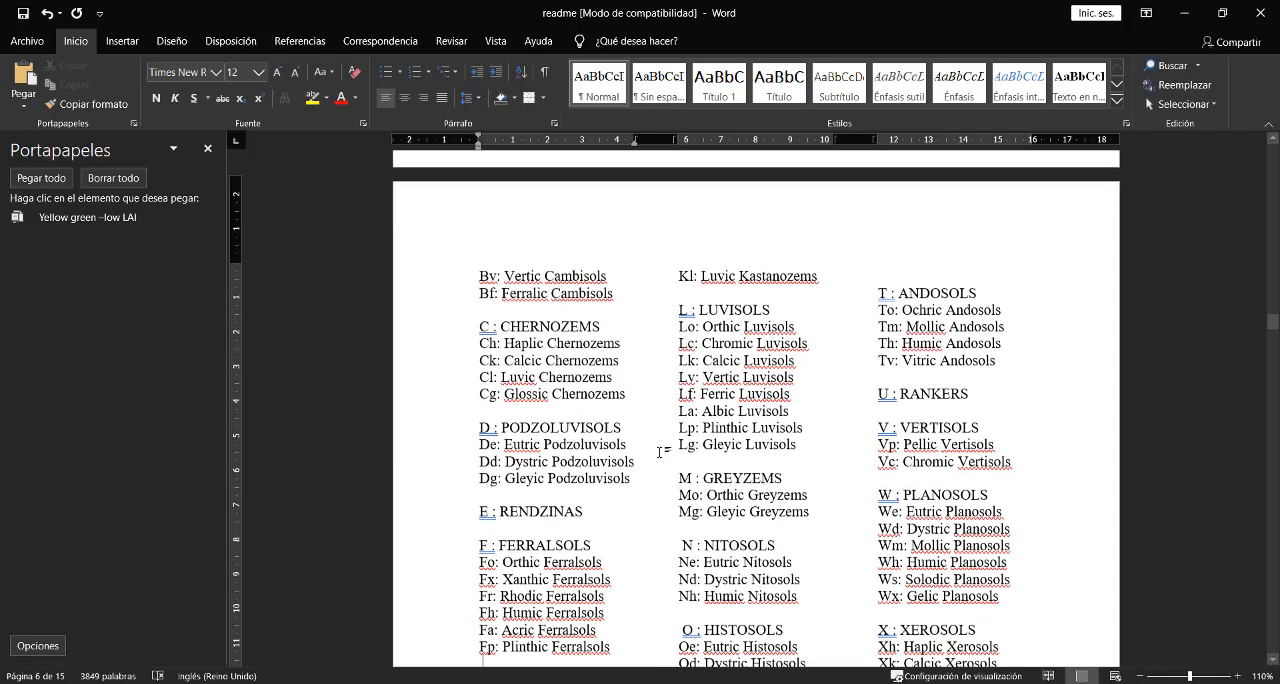
scroll(659, 452, "down", 4)
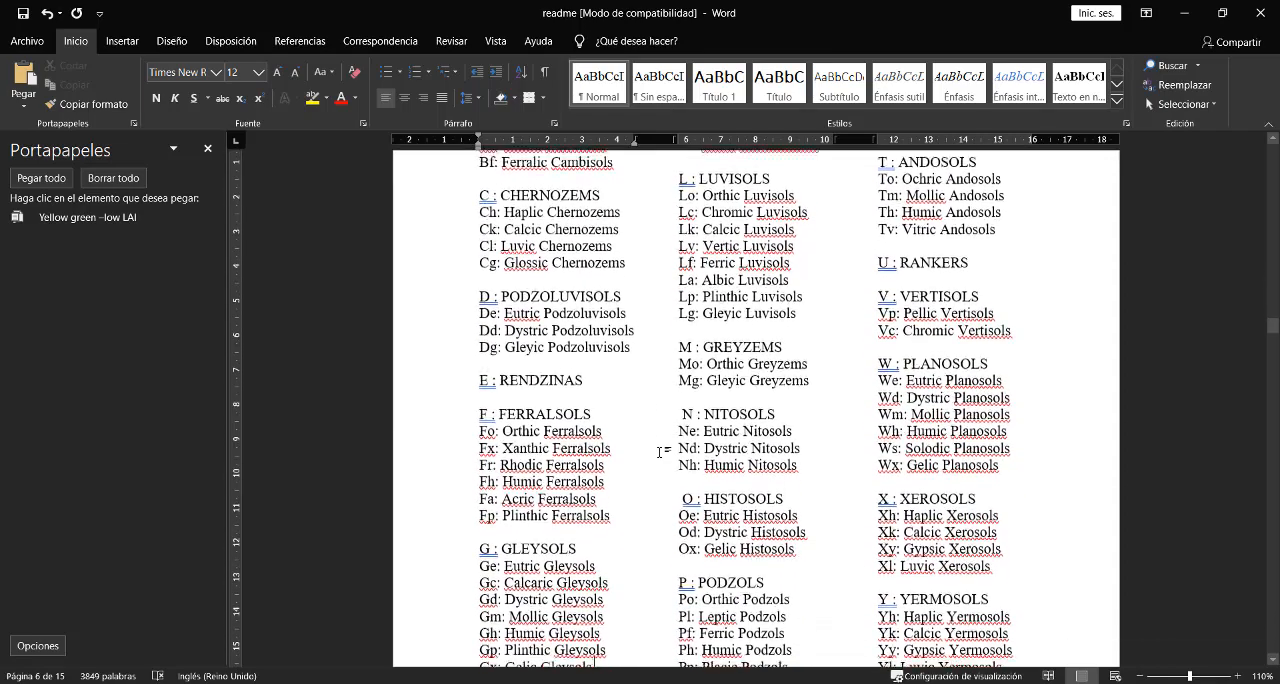
scroll(659, 452, "down", 3)
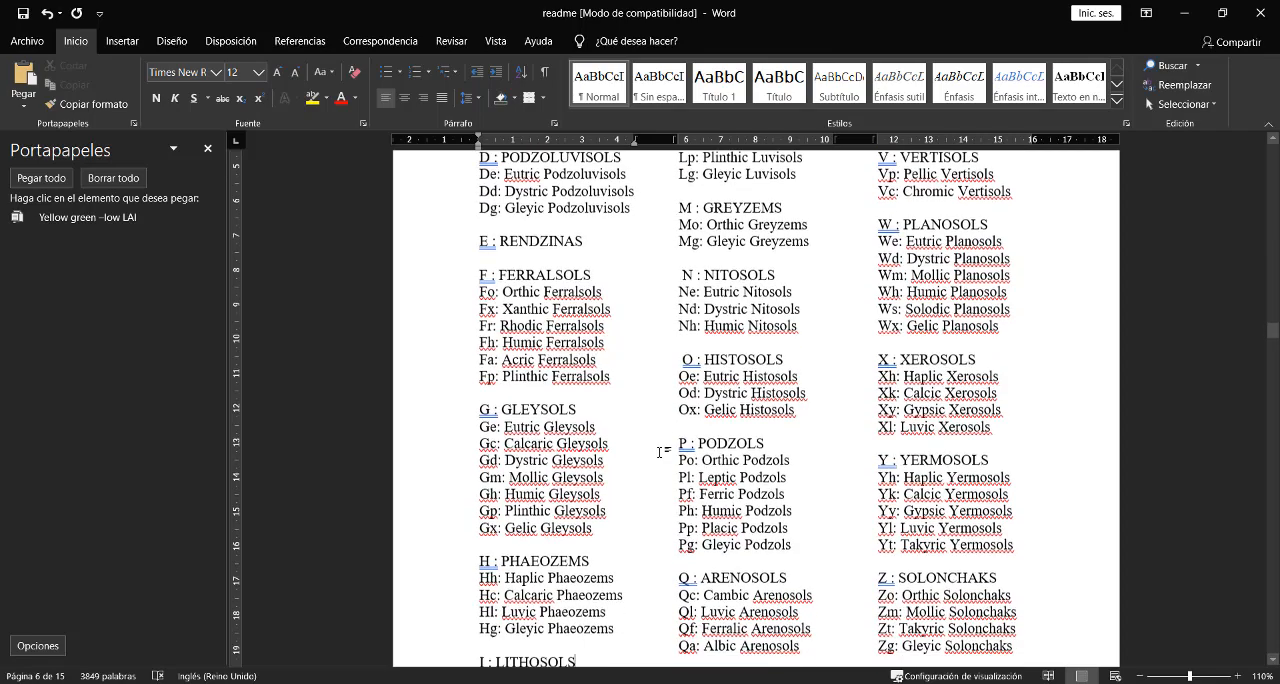
scroll(659, 452, "down", 1)
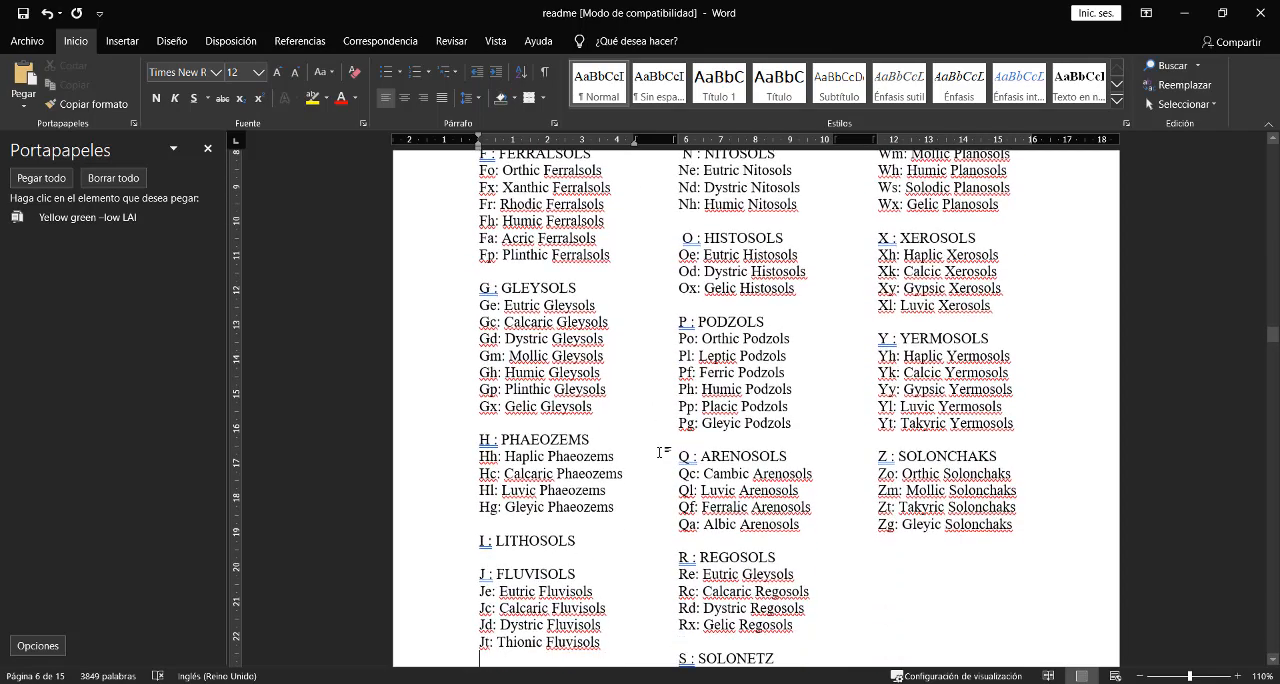
left_click_drag(579, 540, 496, 540)
right_click(498, 540)
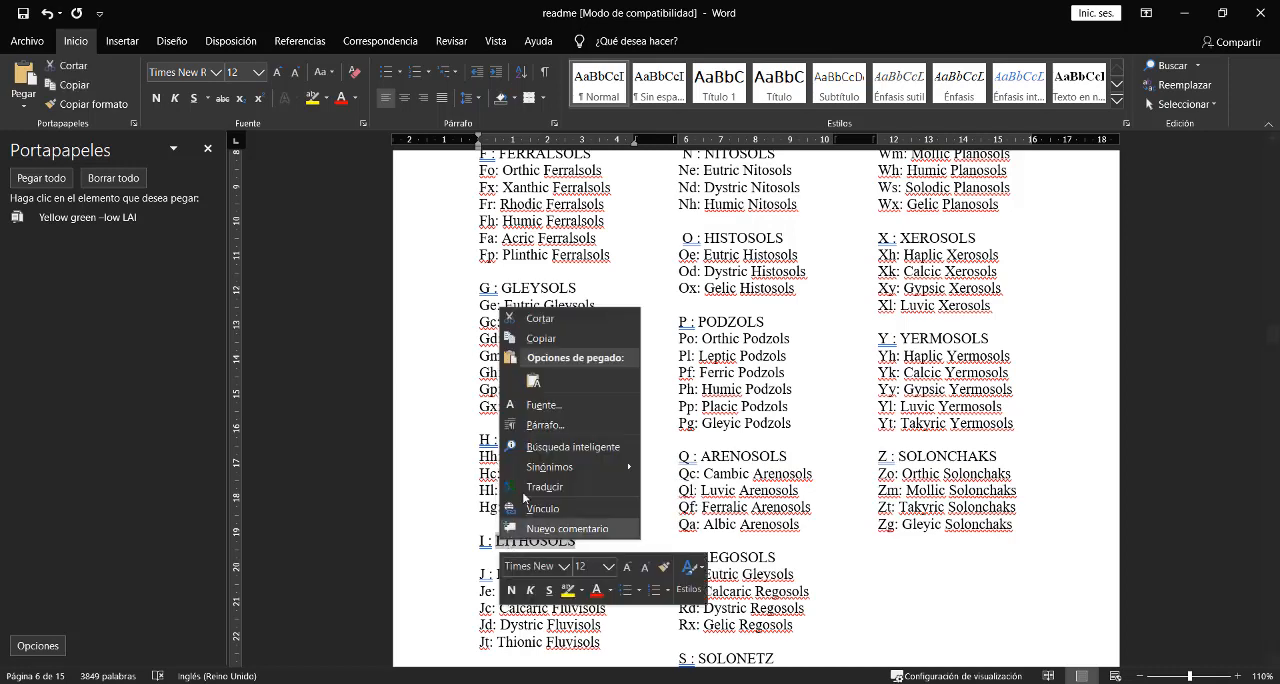
left_click(549, 345)
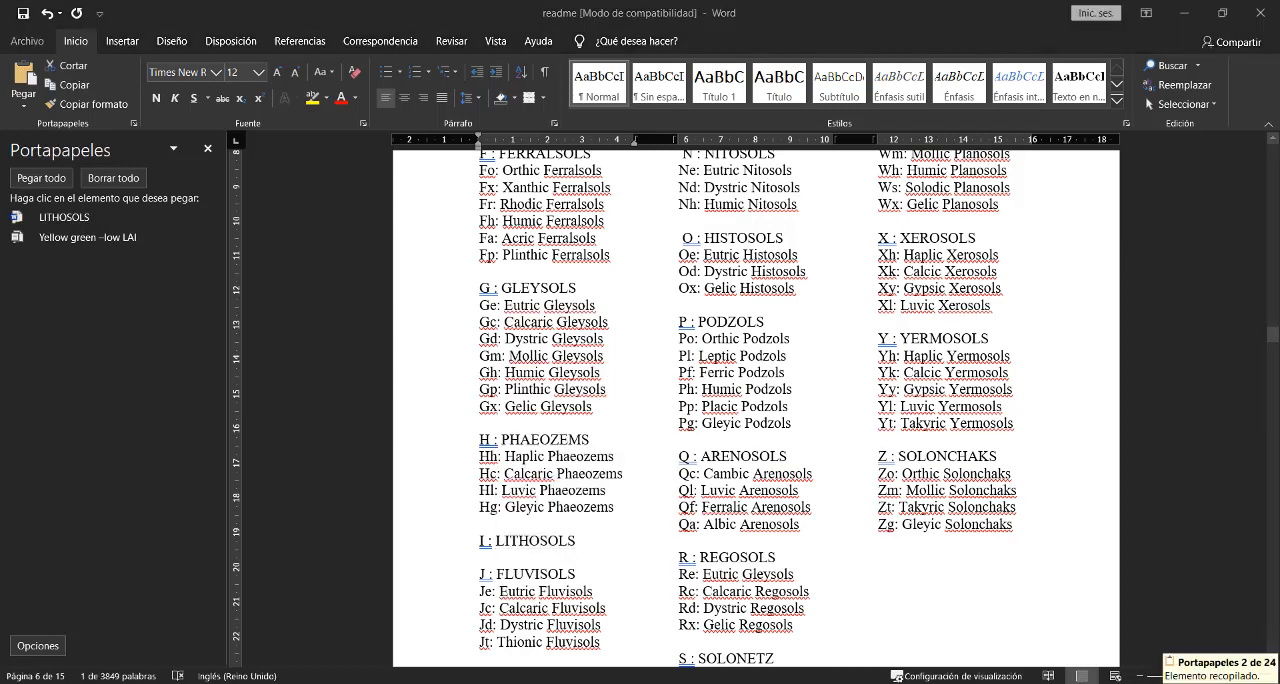
- In the Excel spreadsheet, insert a column after DOMSOI headed Descripcion and enter LITHOSOLS for soil code I
key("alt+Tab")
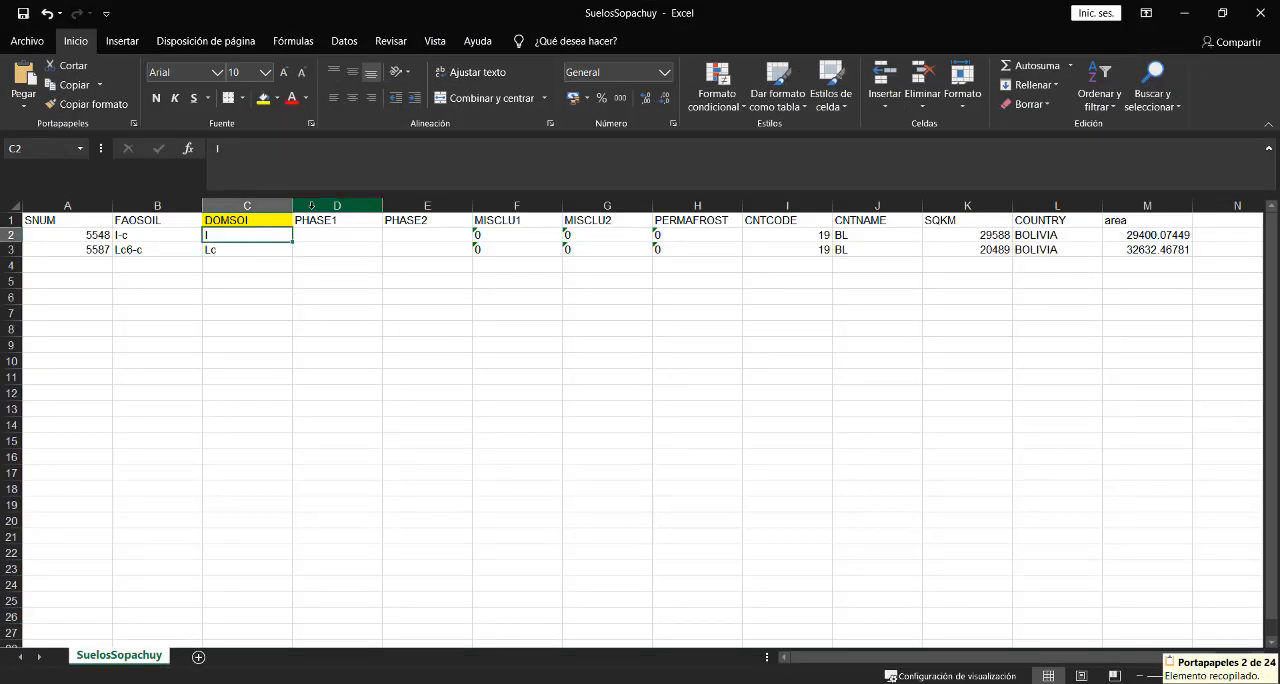
left_click(311, 205)
right_click(311, 205)
left_click(340, 322)
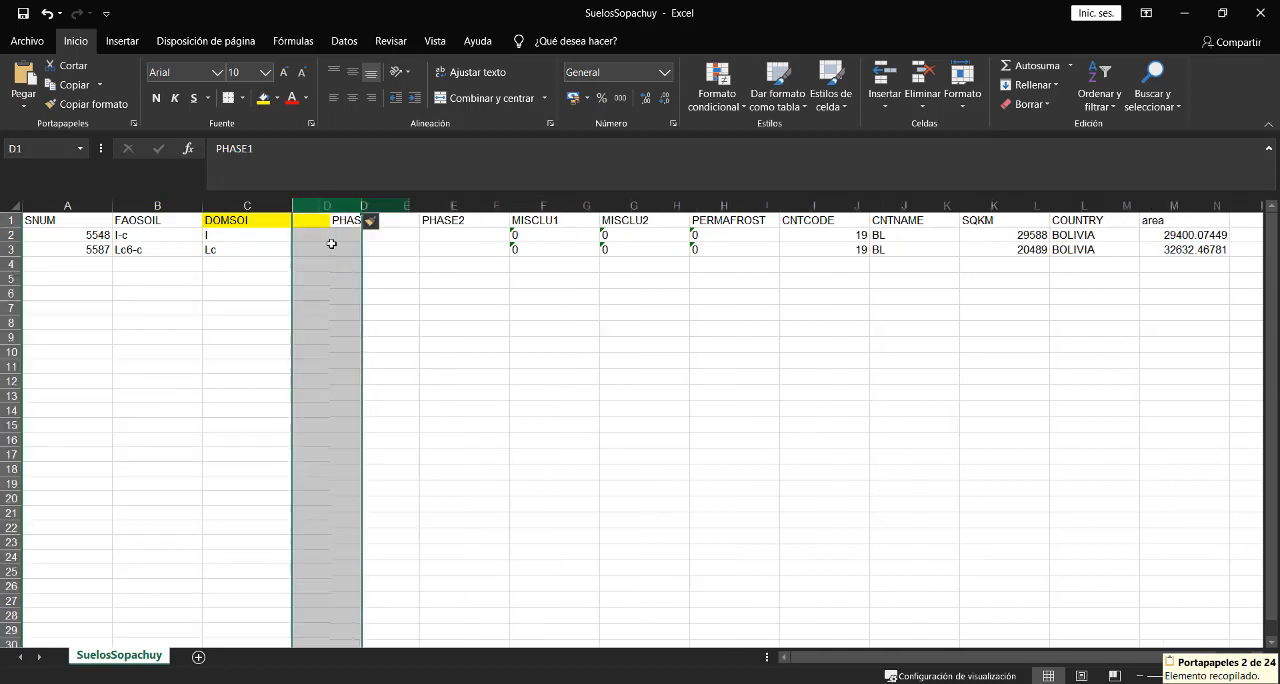
left_click(336, 226)
type("De")
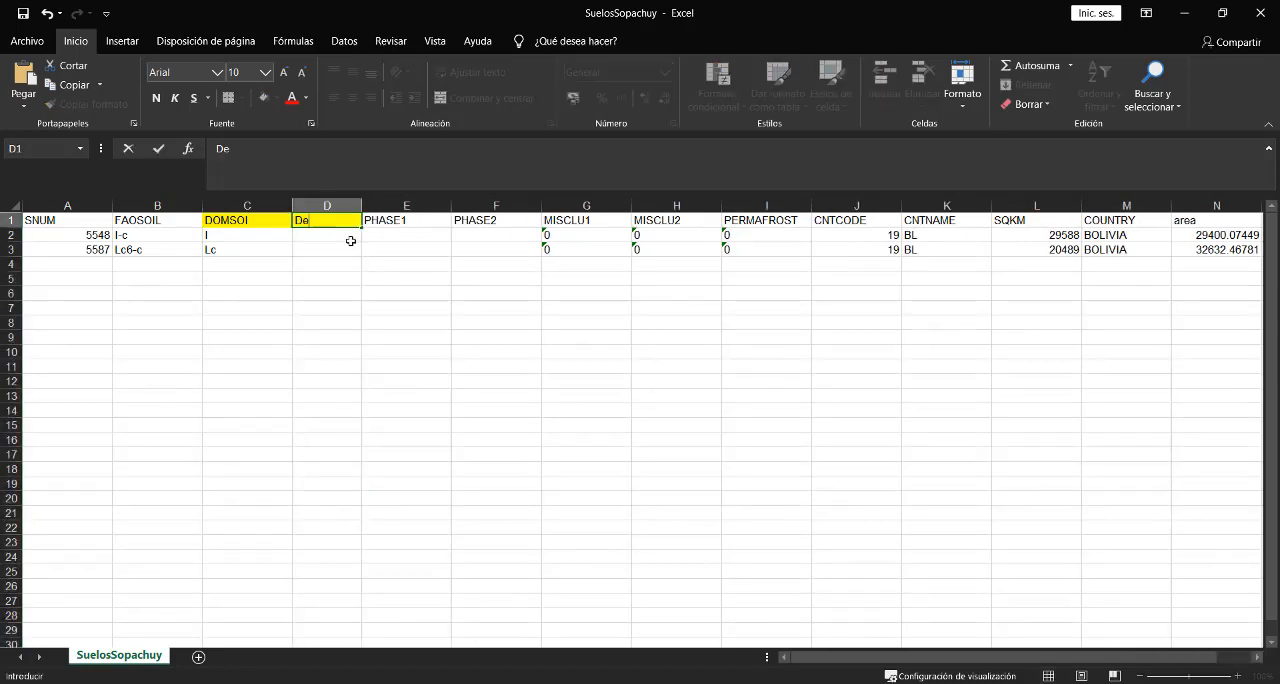
type("scripc")
key("BackSpace")
left_click(351, 242)
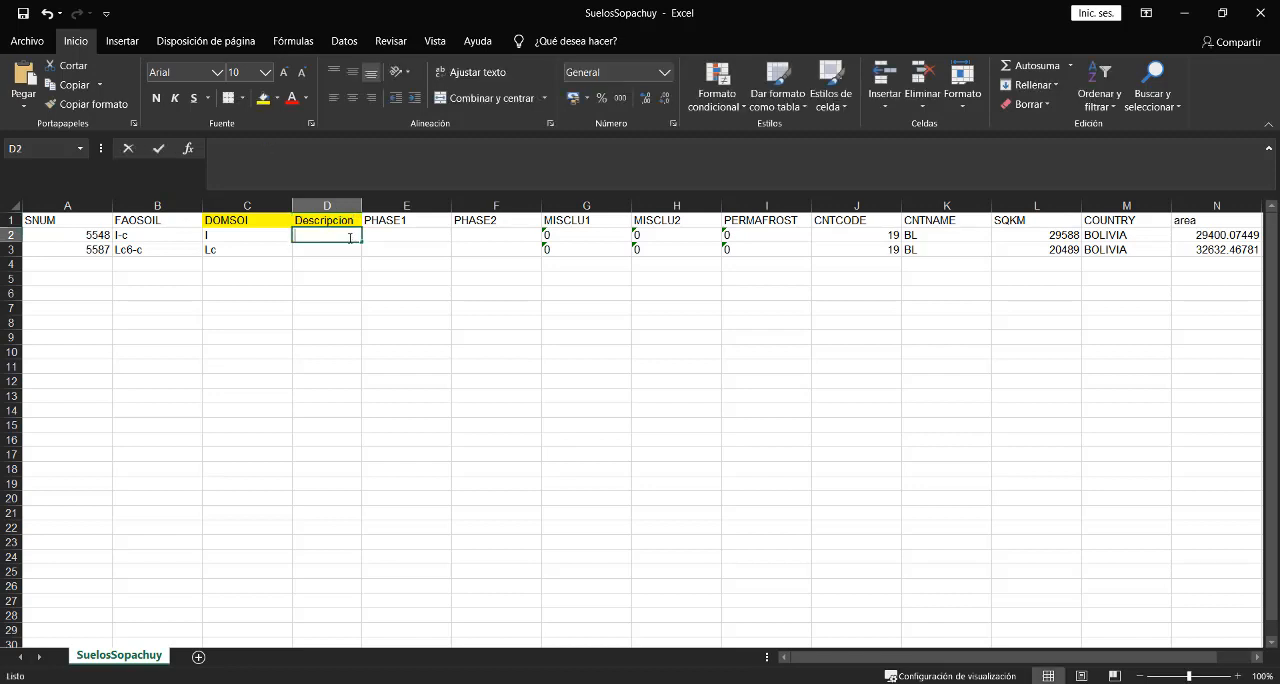
type("LITHOSOLS")
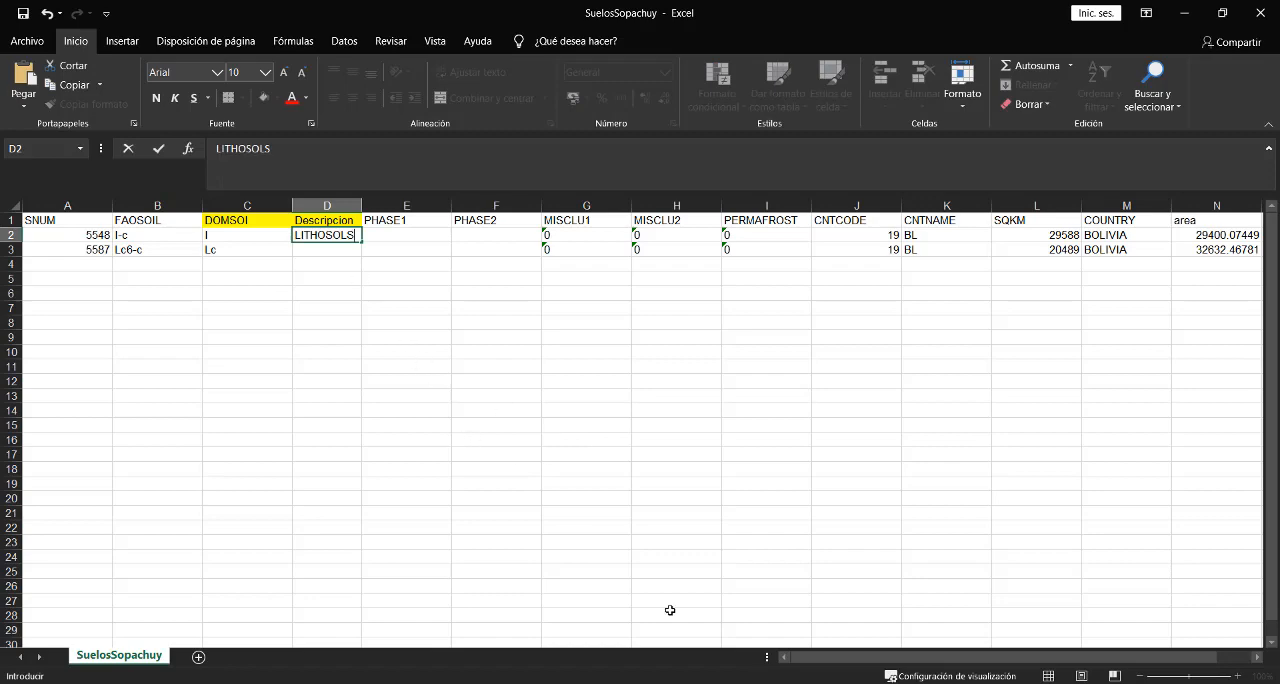
- Return to the readme in Word, locate the Lc code under Luvisols, and copy its name Chromic Luvisols
key("alt+Tab")
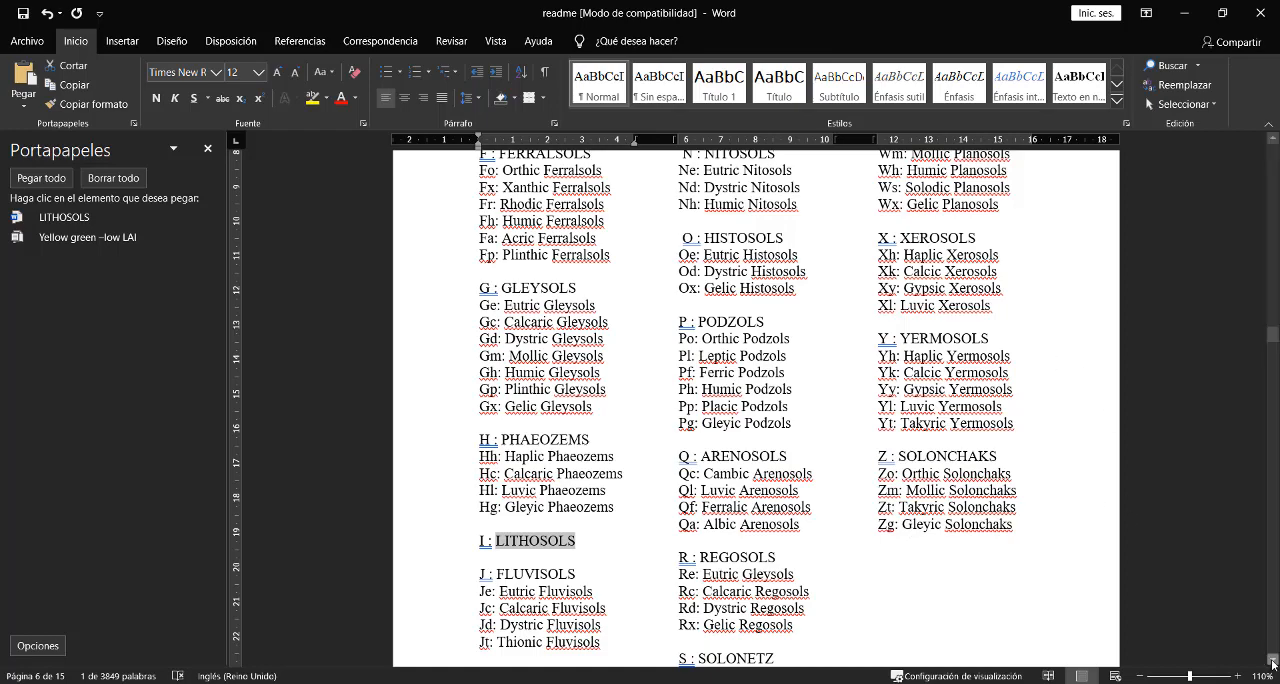
left_click(1273, 663)
left_click(1273, 663)
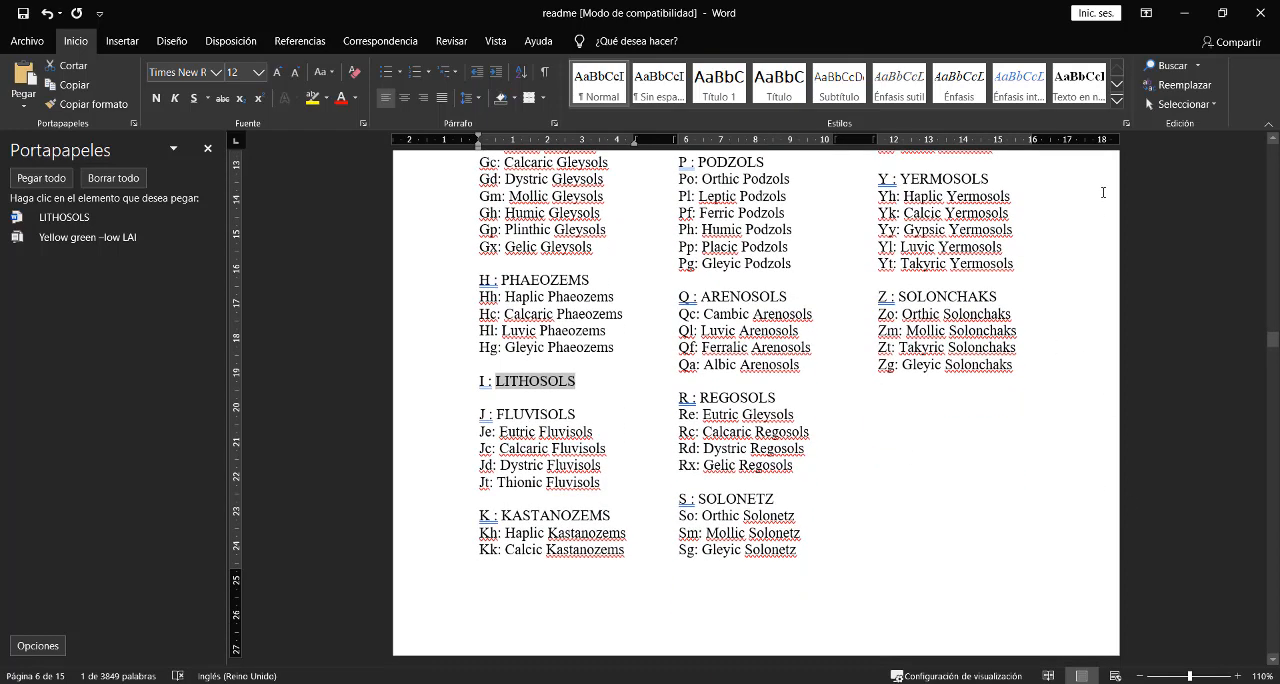
left_click(1273, 142)
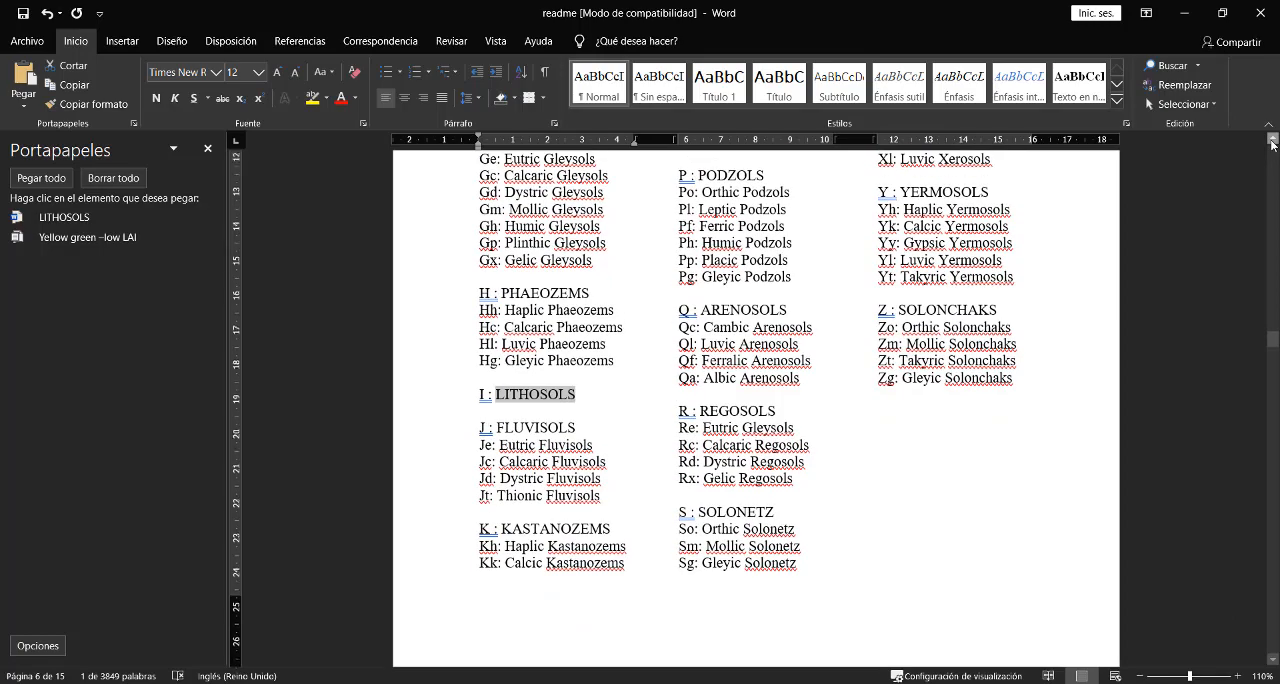
left_click(1273, 143)
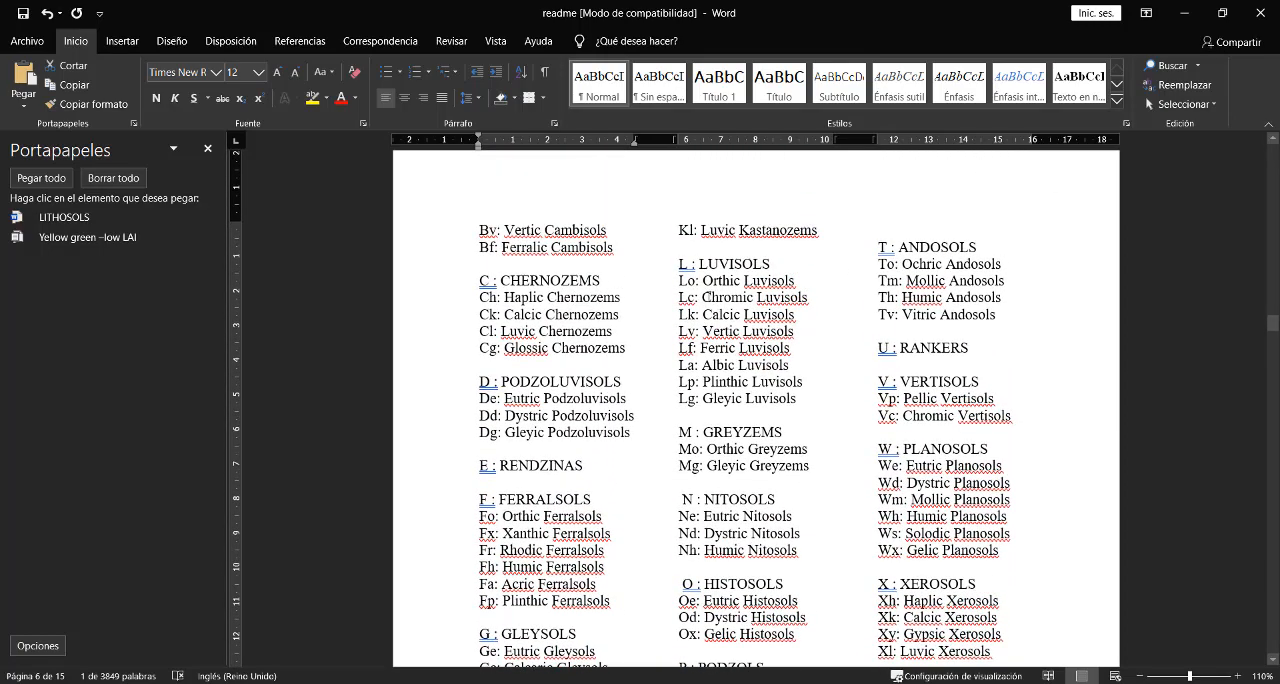
left_click_drag(704, 296, 790, 297)
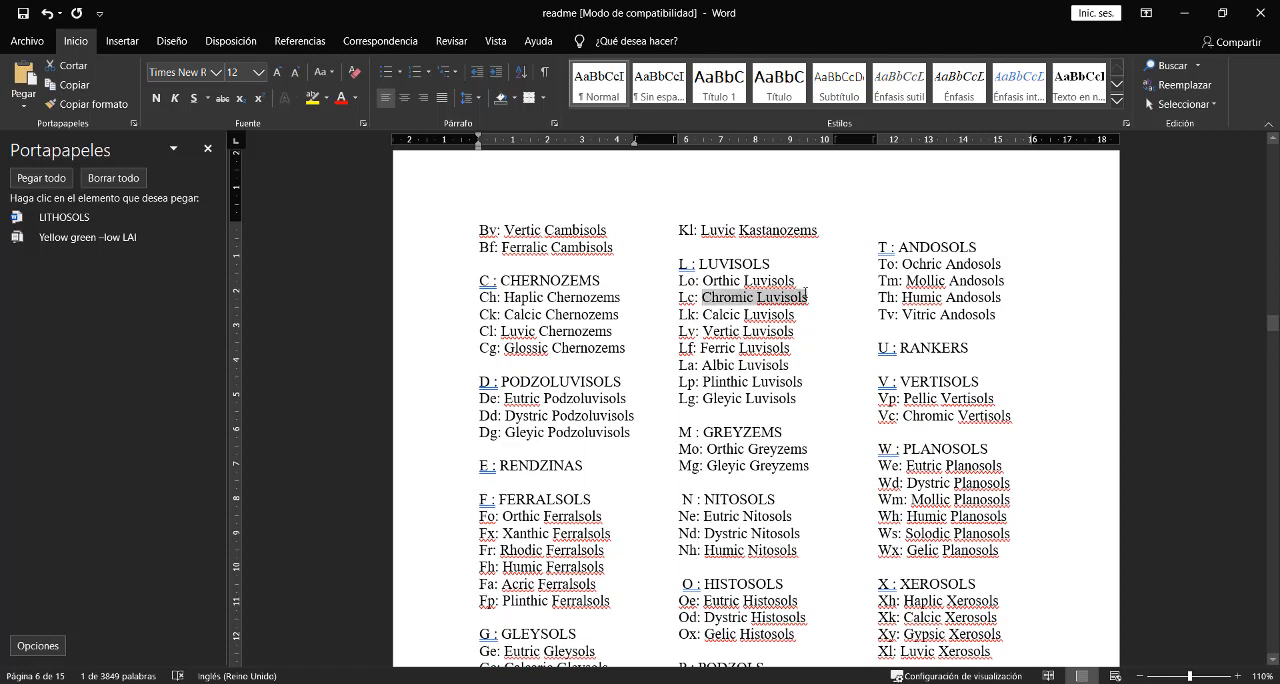
key("ctrl+c")
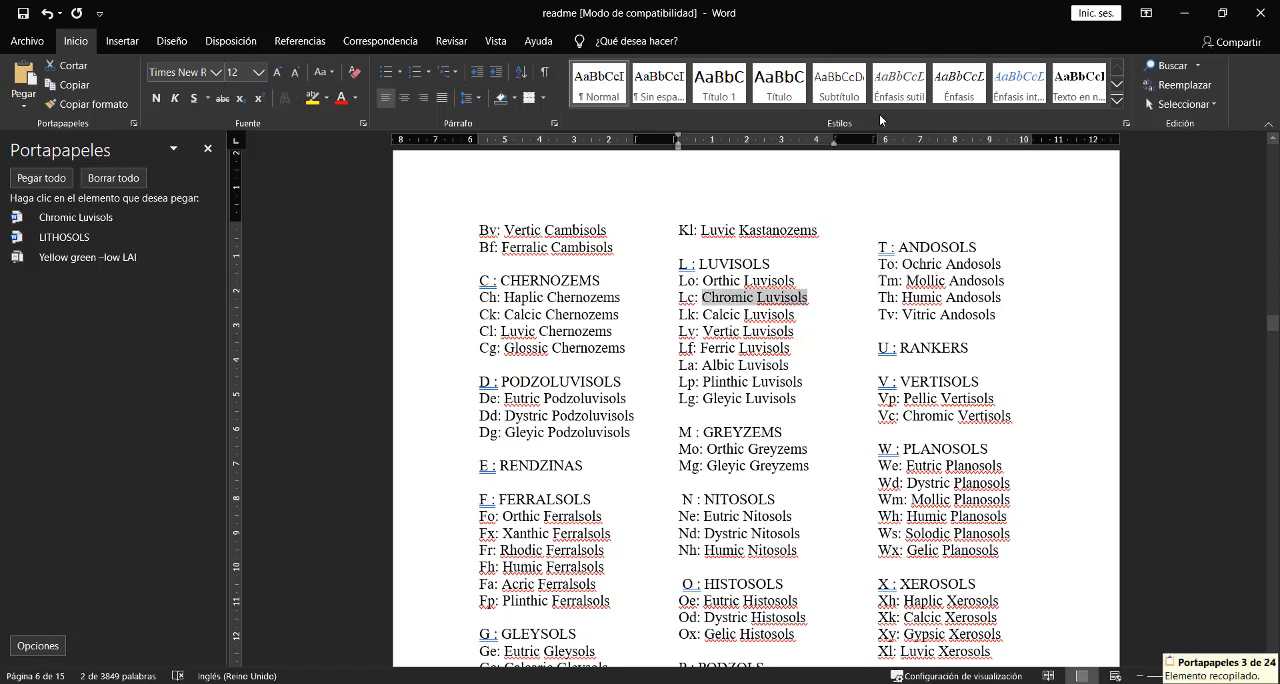
- Back in the Excel spreadsheet, paste Chromic Luvisols as the Lc row's description and widen the Descripcion column to fit
left_click(1183, 13)
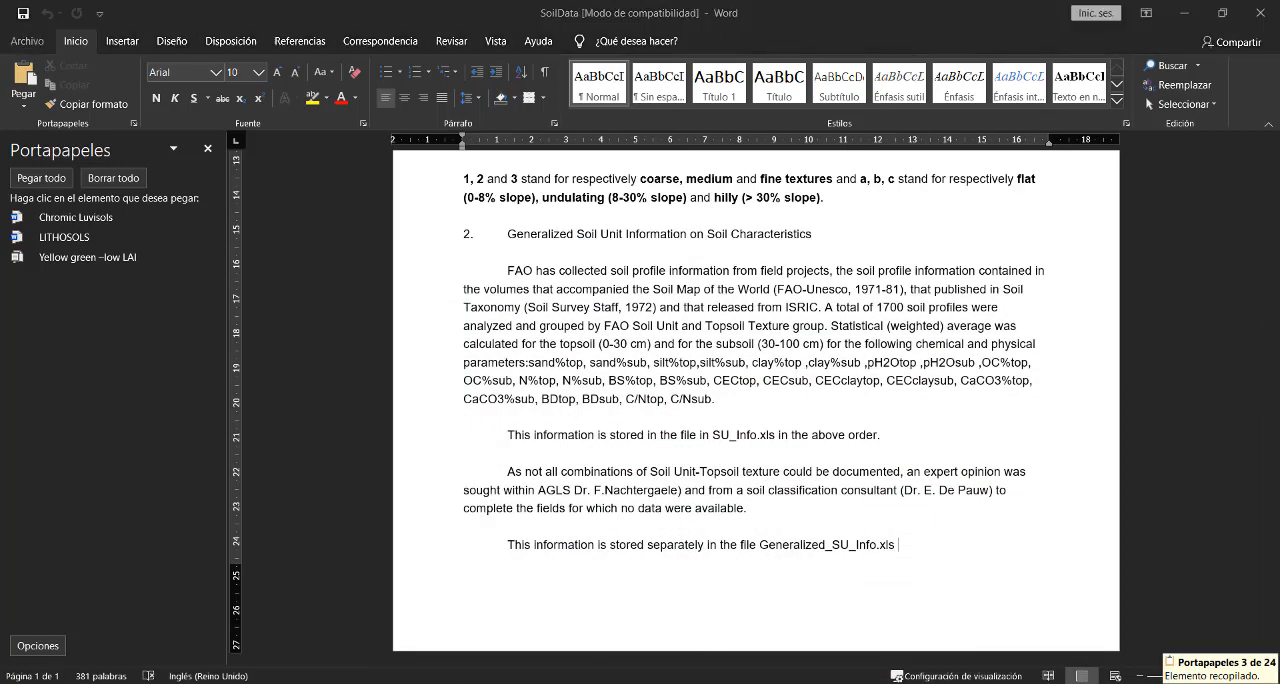
left_click(1183, 13)
left_click(345, 256)
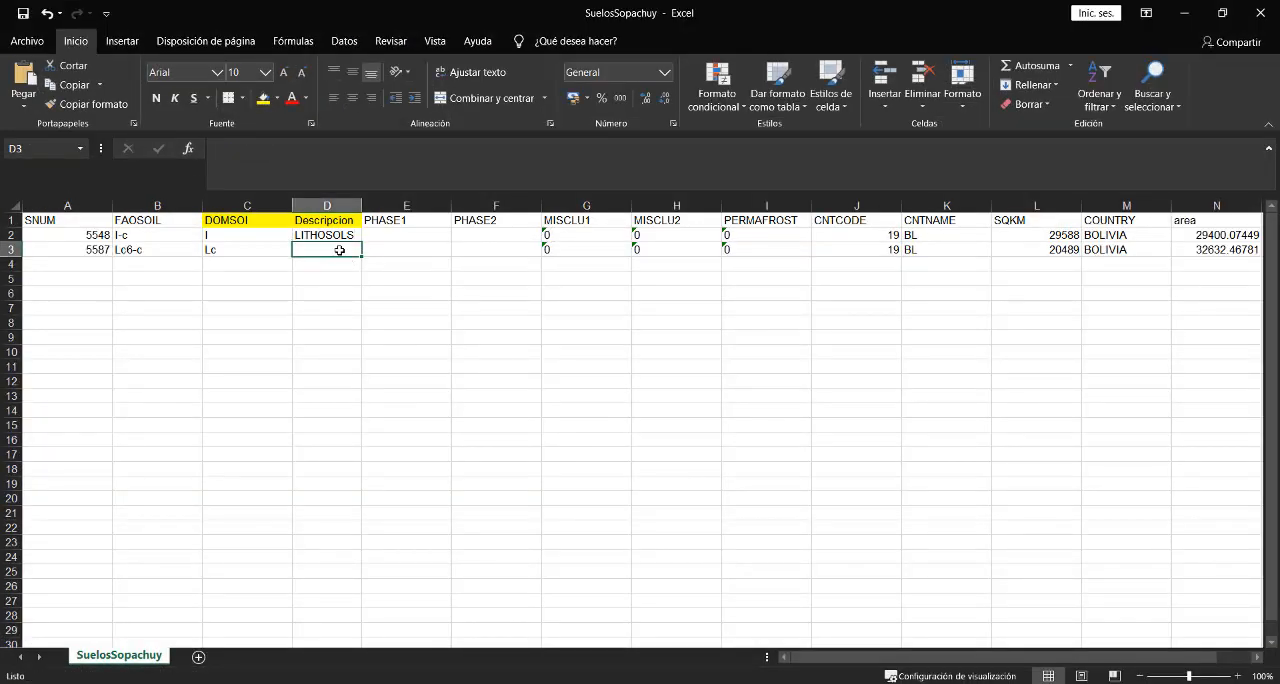
double_click(345, 252)
right_click(341, 252)
left_click(374, 322)
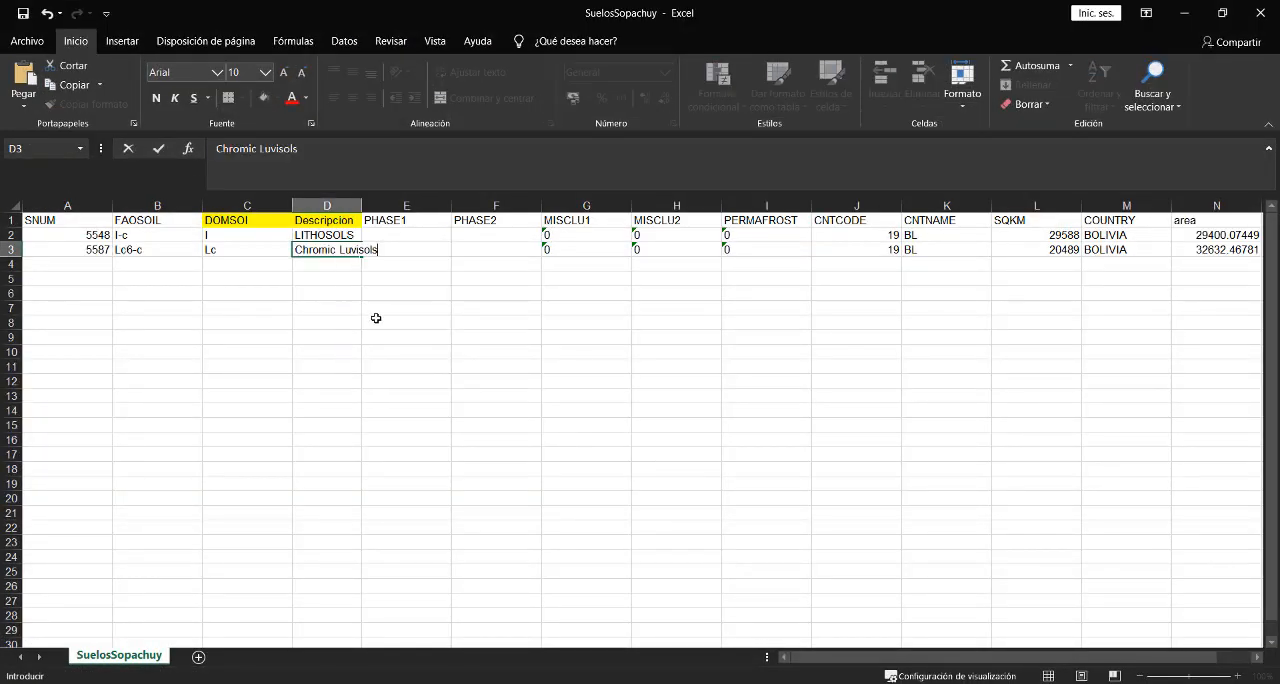
left_click(354, 281)
left_click_drag(363, 204, 401, 205)
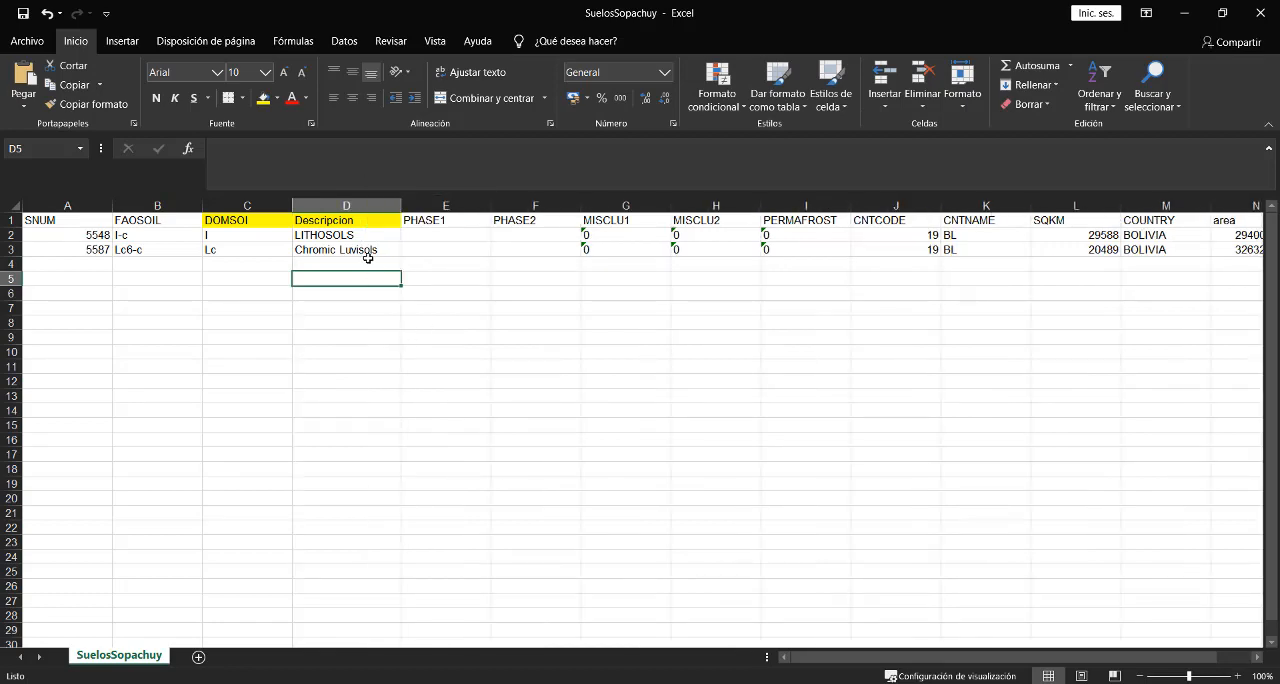
- Return to the readme in Word and copy the major soil group name LUVISOLS from the L heading
key("alt+Tab")
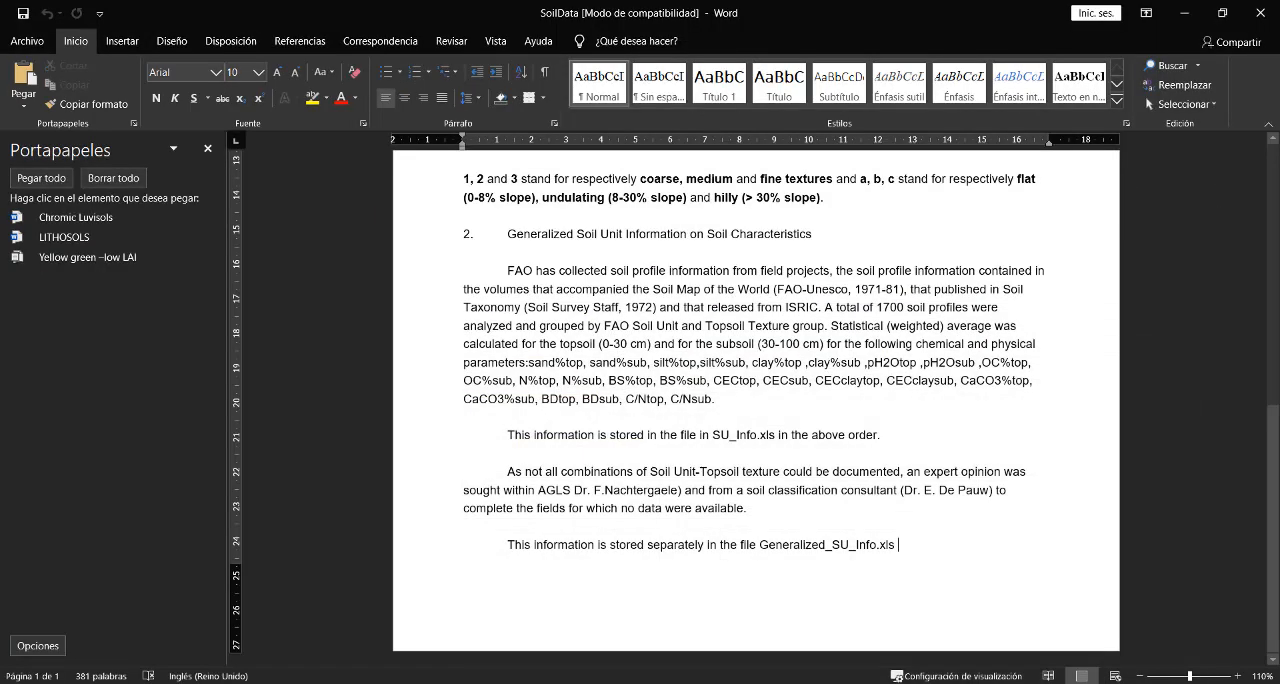
left_click(940, 612)
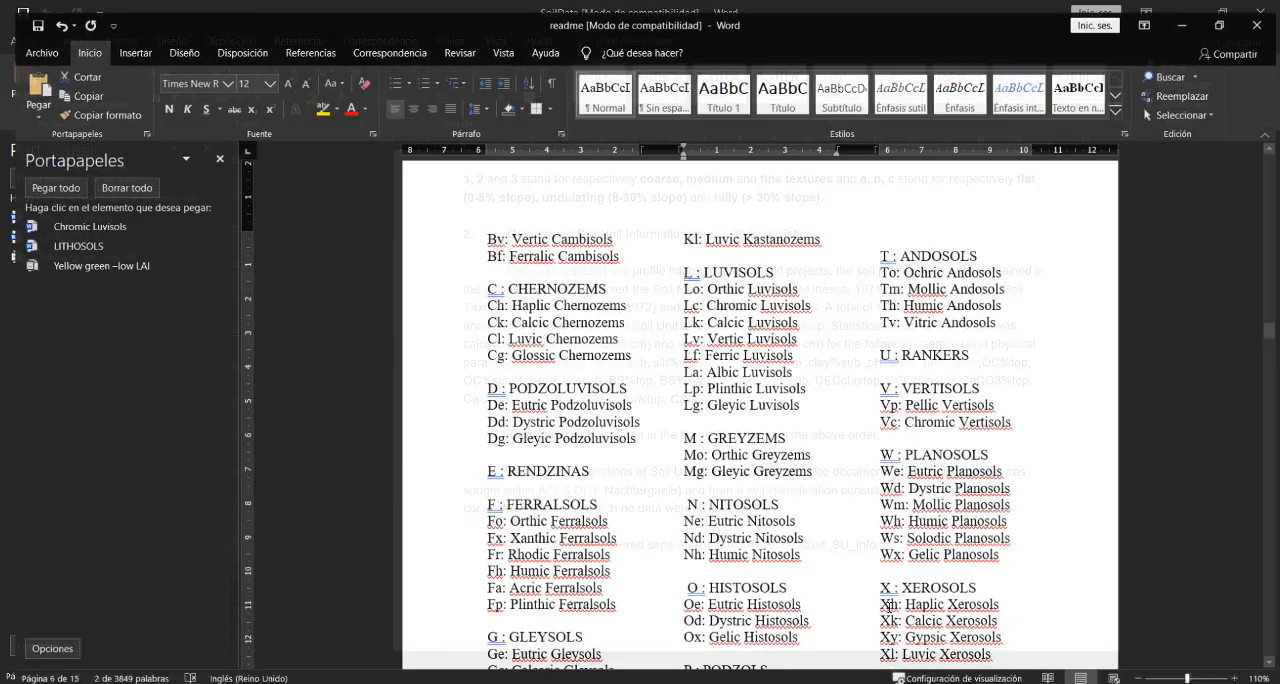
left_click_drag(772, 262, 701, 264)
key("ctrl+c")
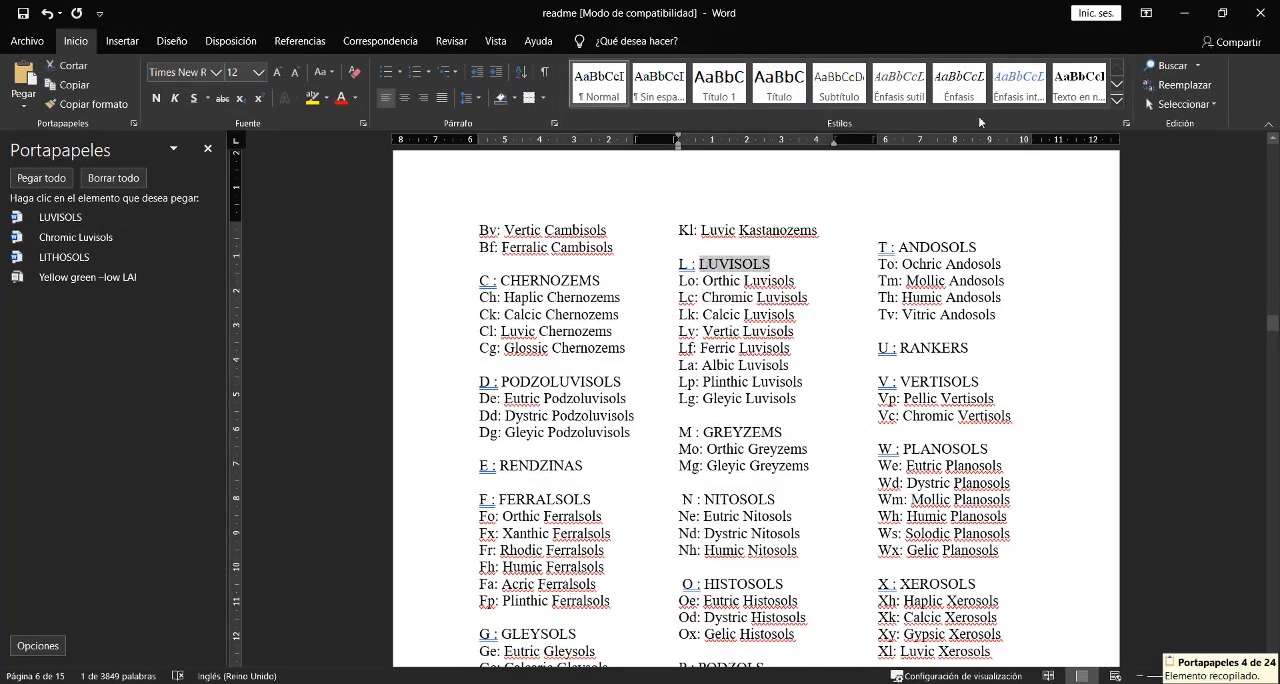
- Switch to the Excel spreadsheet, insert LUVISOLS before Chromic Luvisols in the Lc row's description and widen the Descripcion column
left_click(1183, 13)
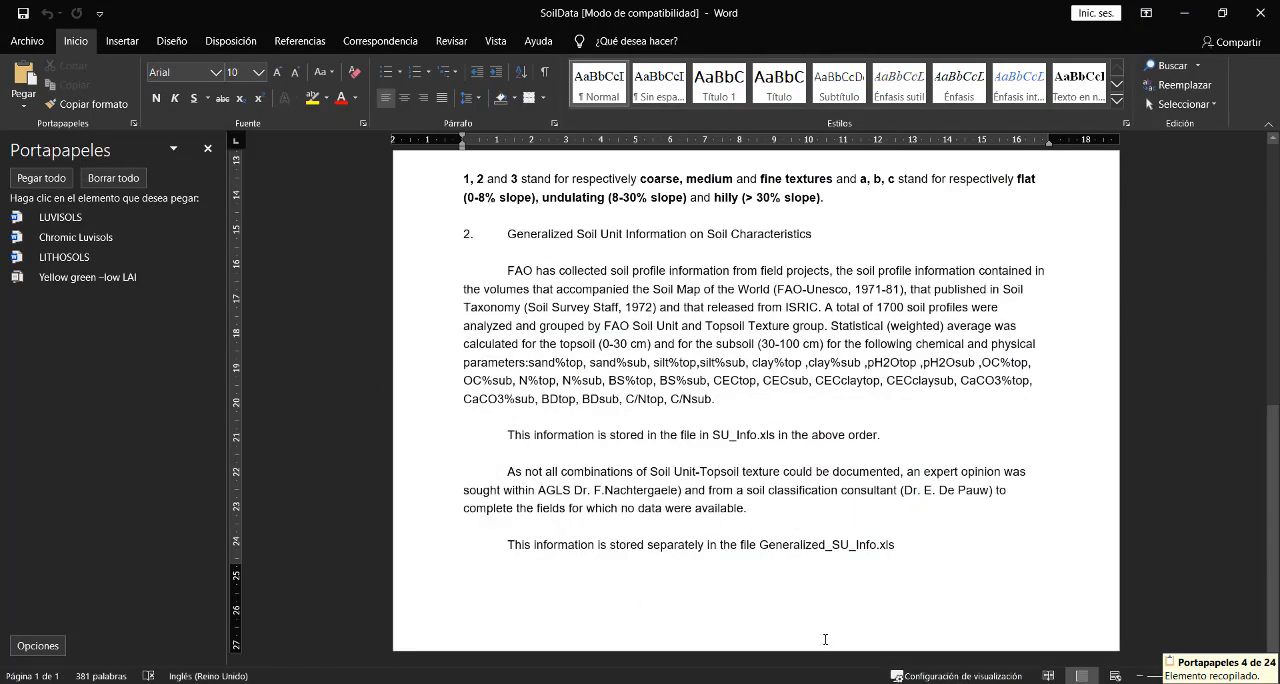
key("alt+Tab")
left_click(313, 251)
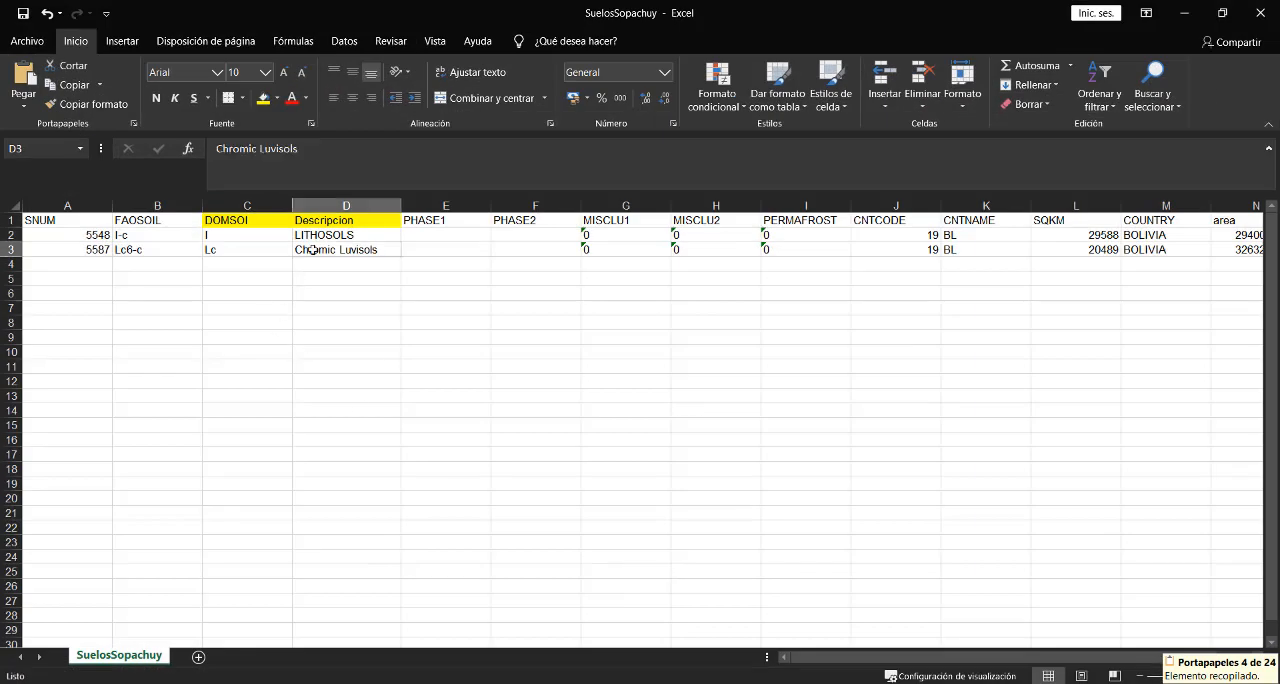
double_click(313, 251)
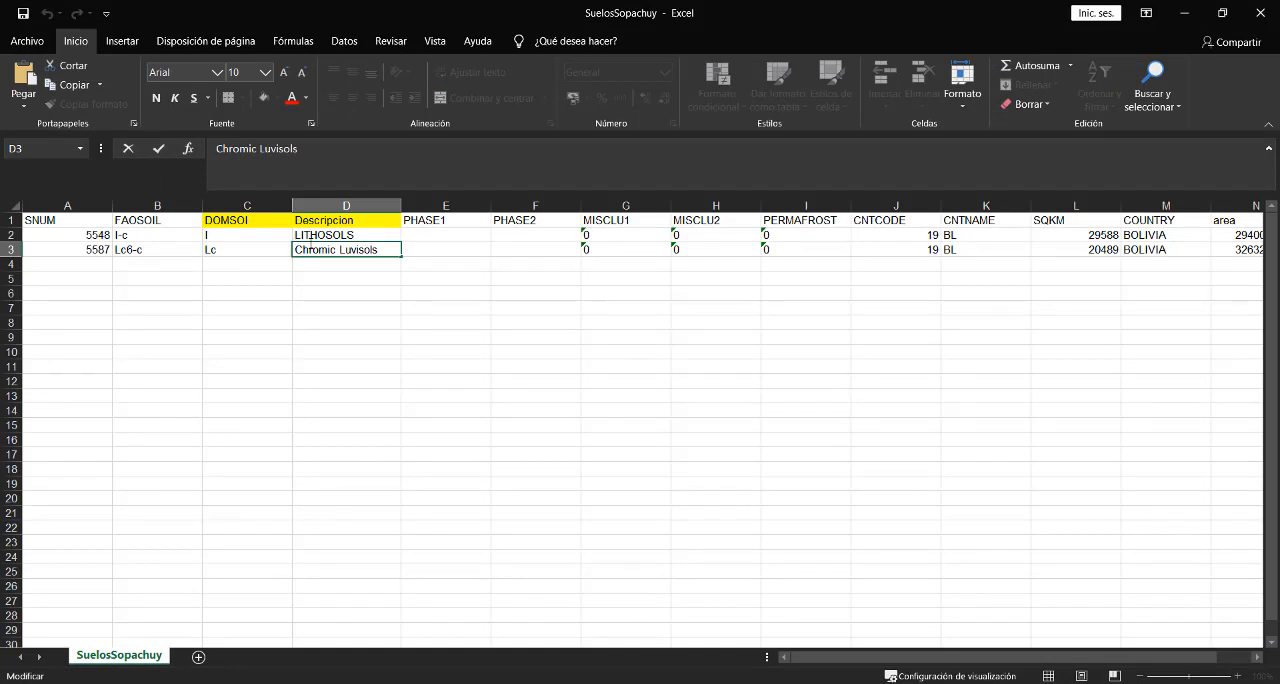
key("ctrl+v")
left_click(366, 340)
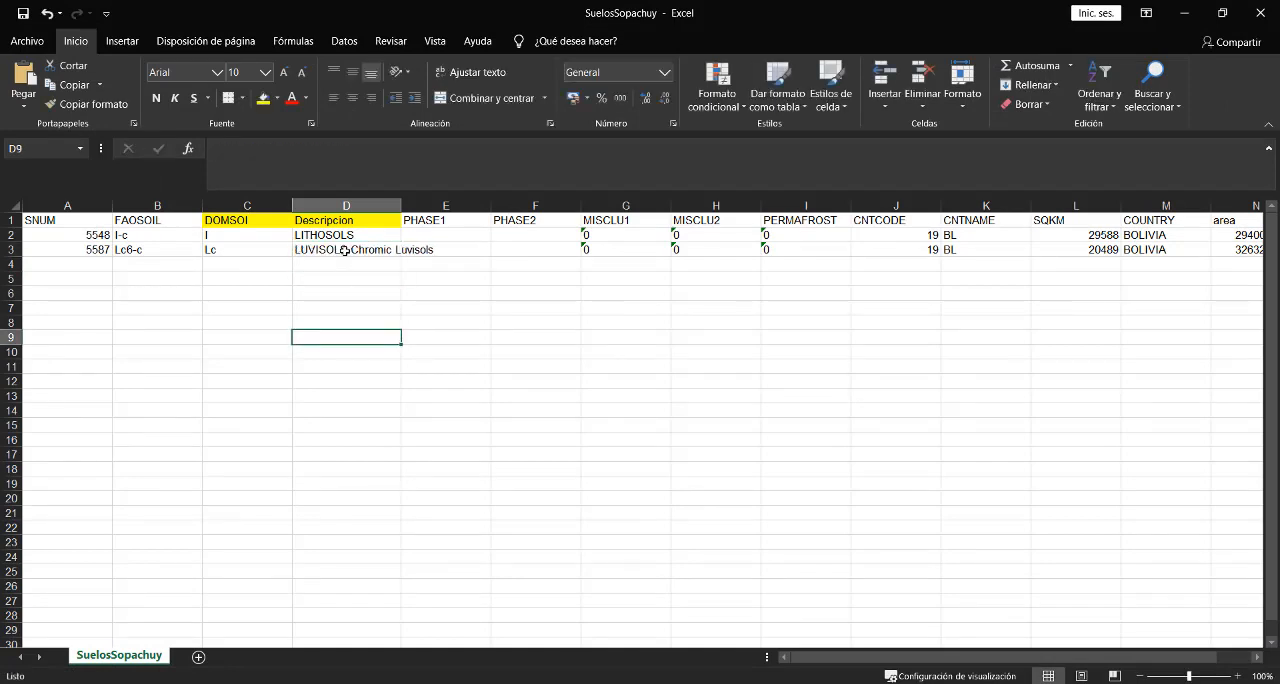
left_click_drag(404, 205, 452, 205)
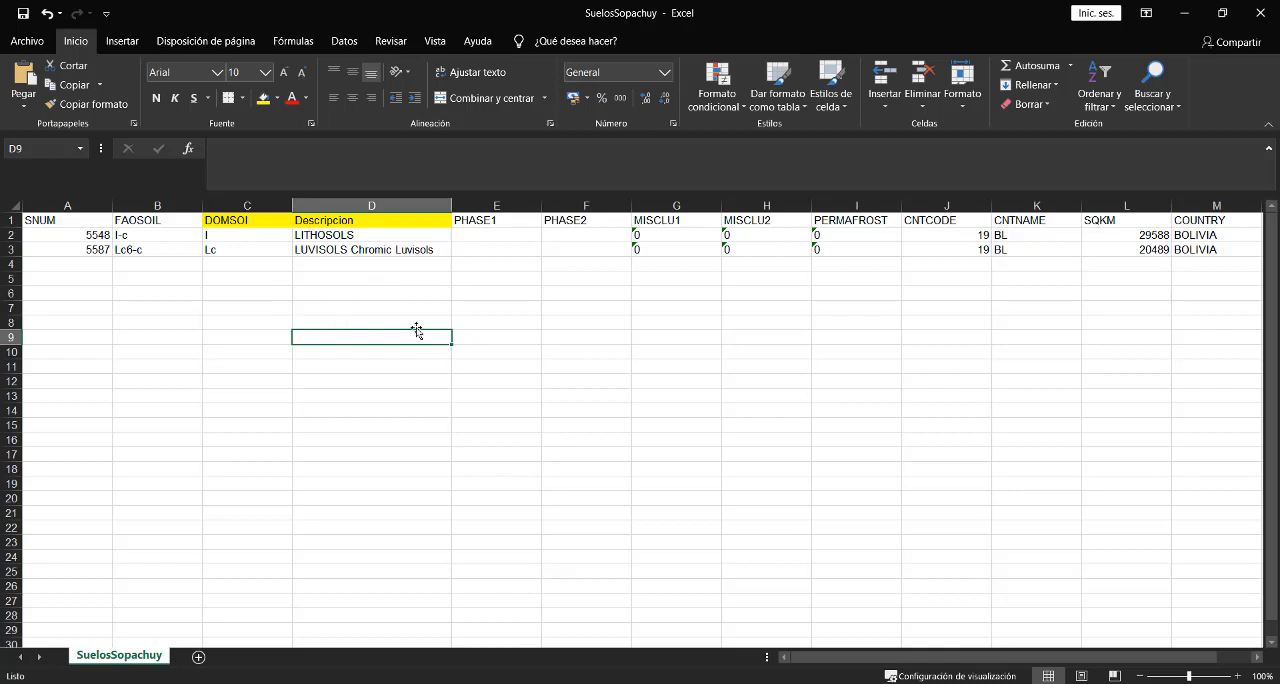
- Copy the area column's header and two values over the PHASE1 column, directly beside Descripcion
left_click_drag(363, 237, 366, 250)
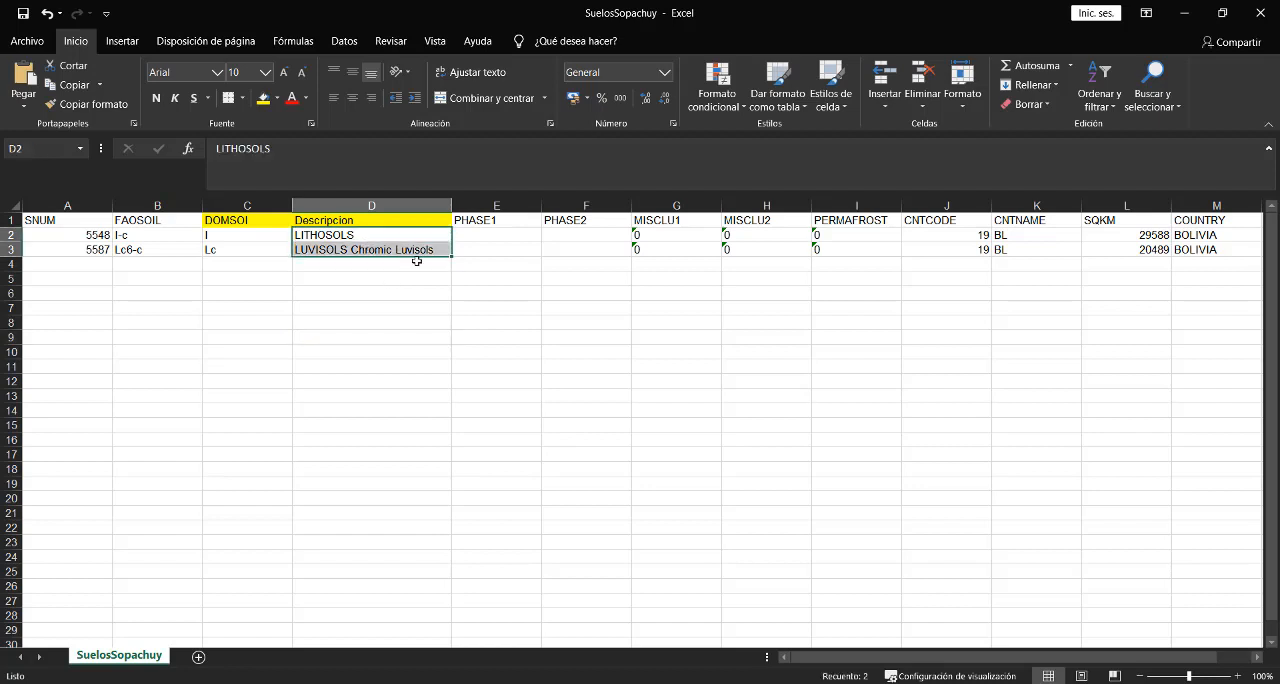
left_click_drag(858, 657, 872, 657)
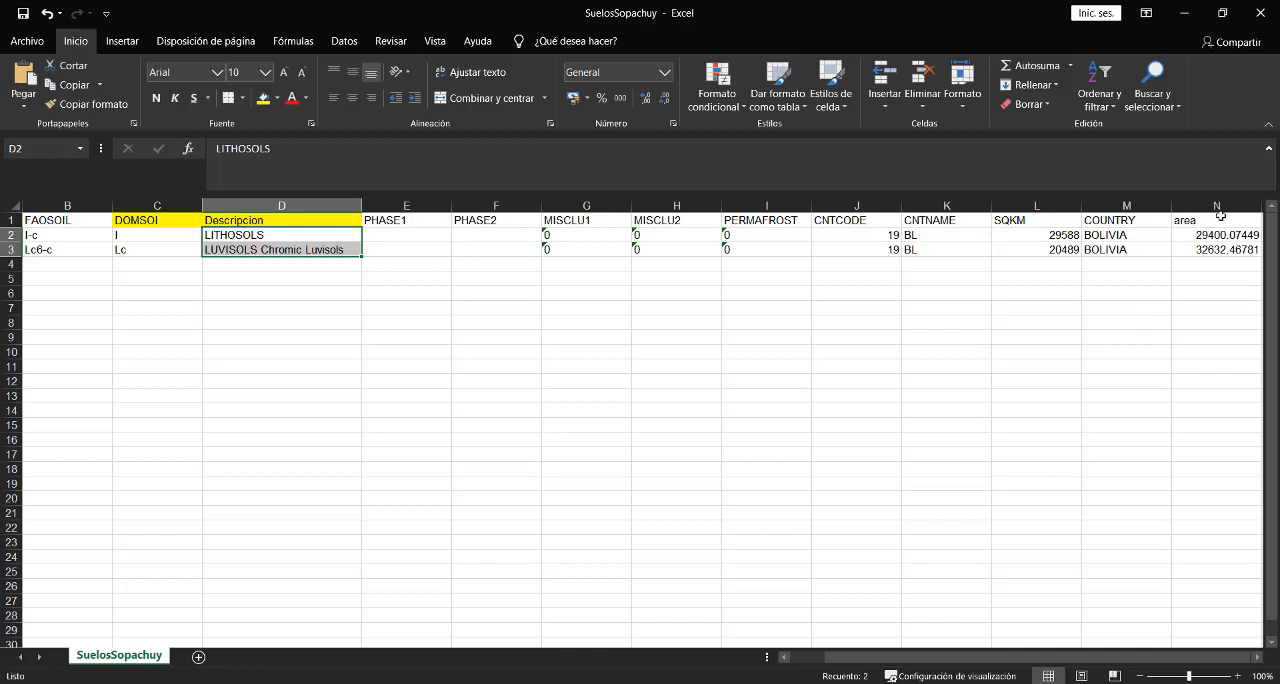
left_click_drag(1210, 220, 1215, 250)
key("ctrl+c")
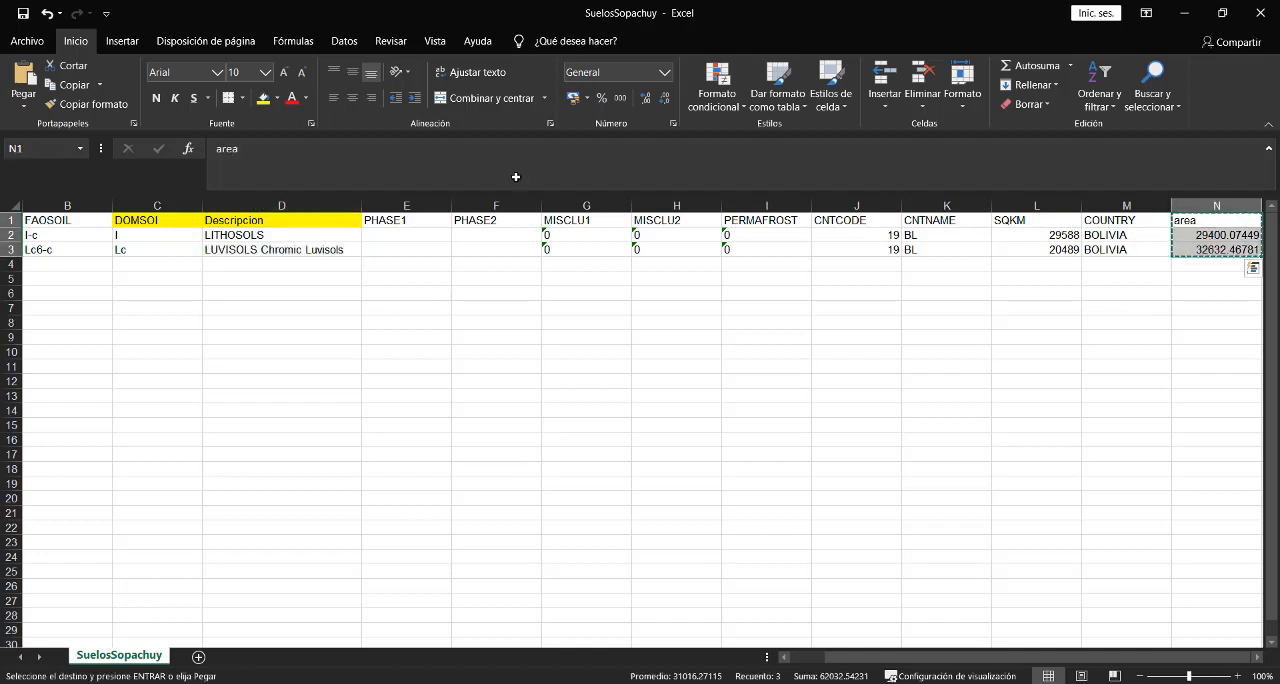
left_click(401, 221)
key("ctrl+v")
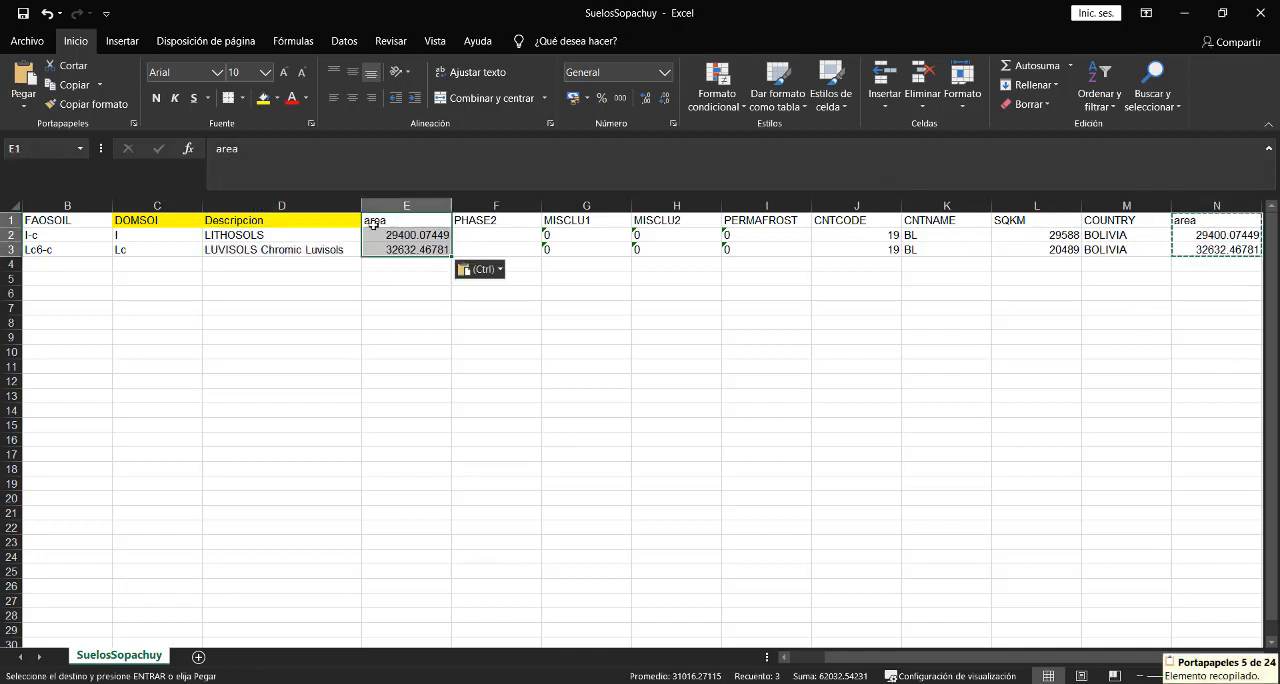
- Insert a 2-D clustered column chart from the Descripcion and adjacent area columns and inspect its bars
left_click_drag(330, 222, 366, 244)
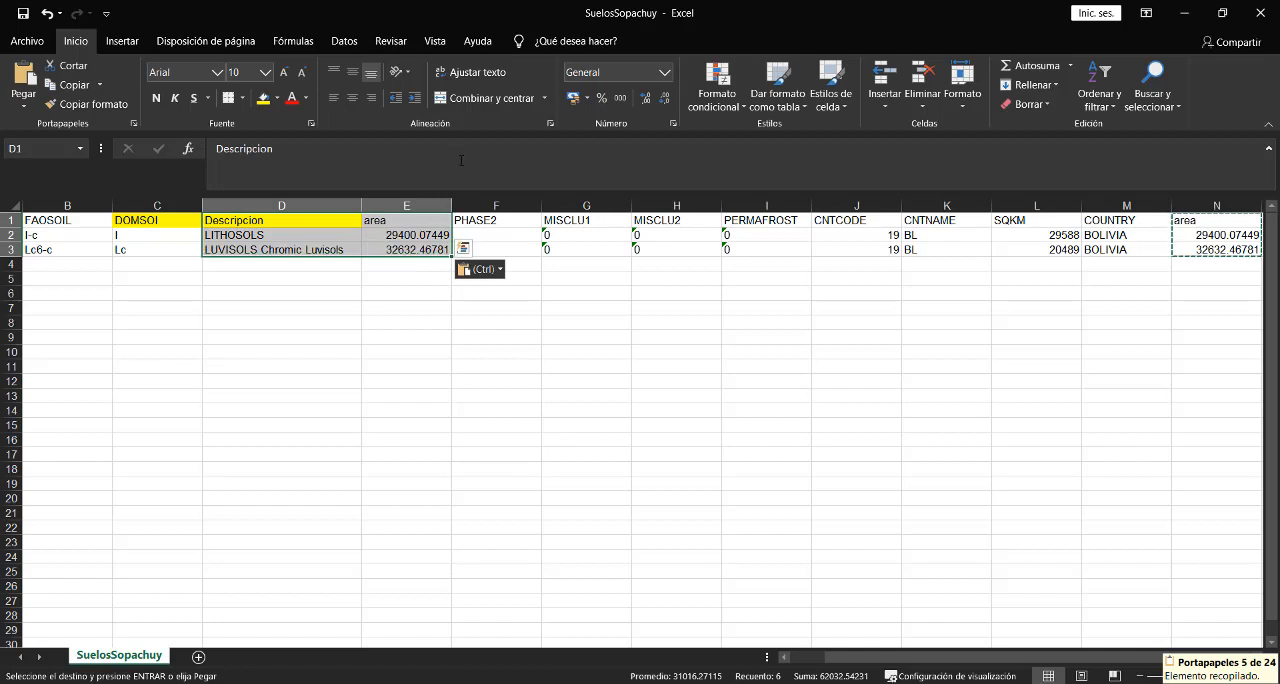
left_click(128, 42)
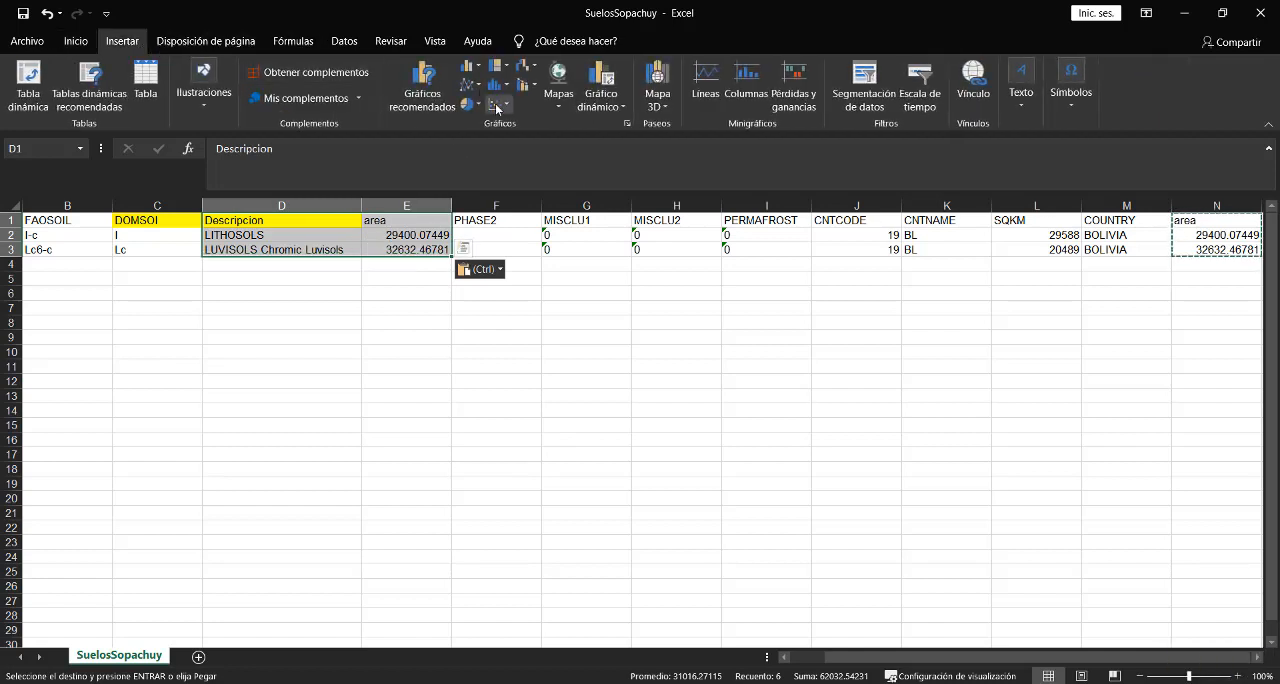
left_click(470, 66)
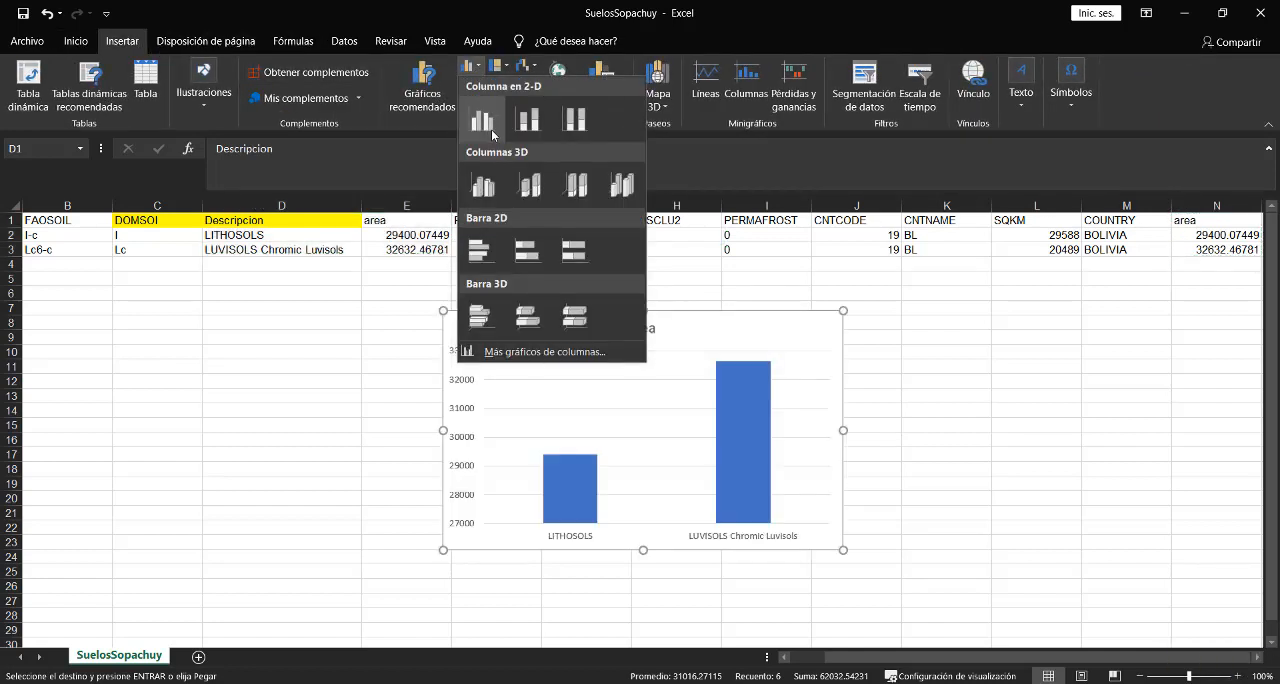
left_click(491, 129)
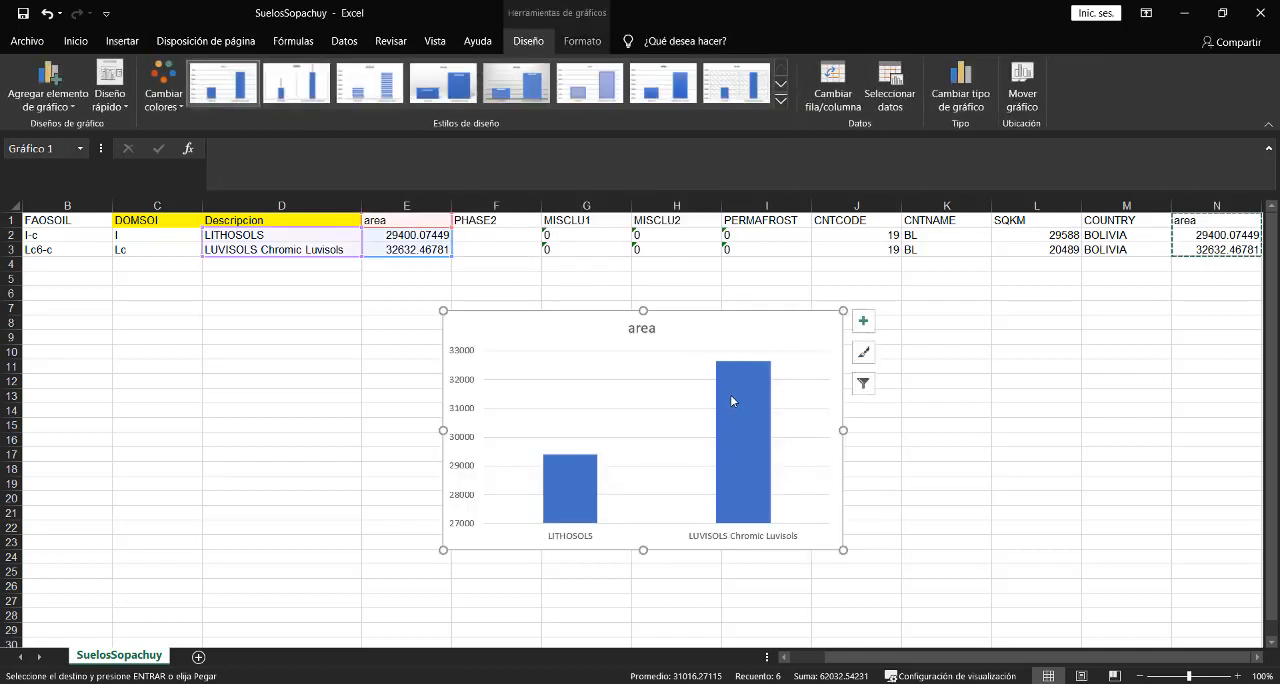
mouse_move(742, 383)
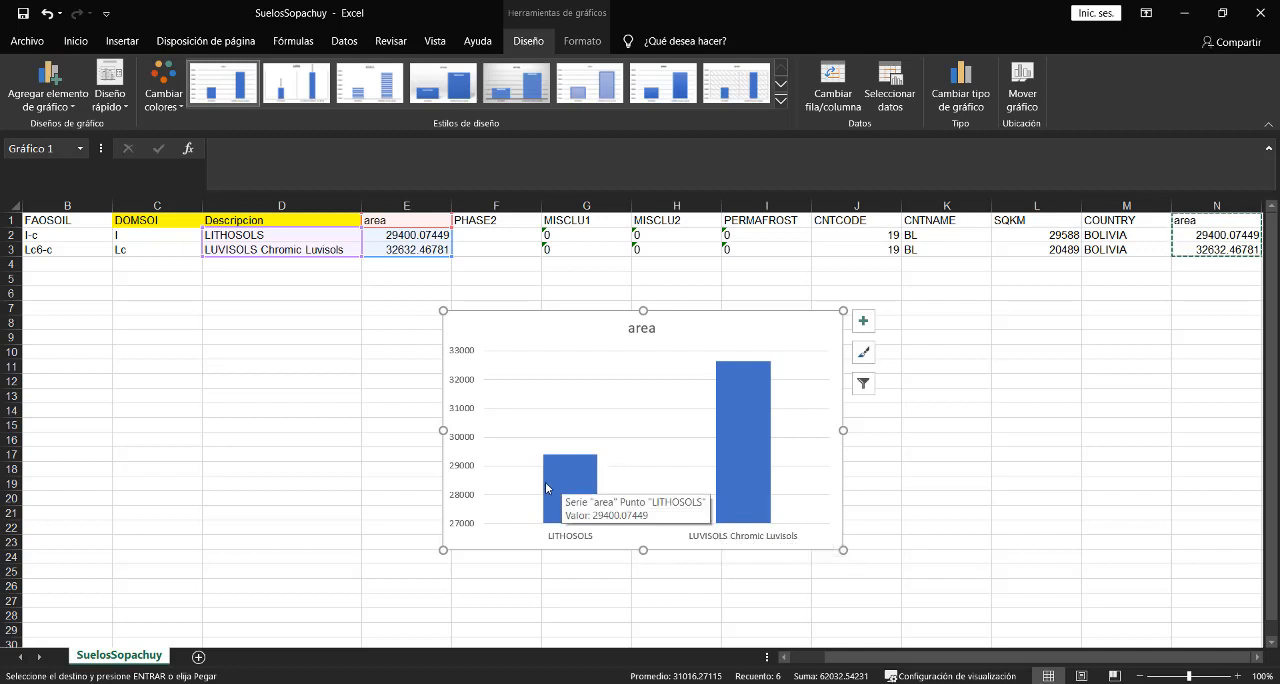
mouse_move(584, 478)
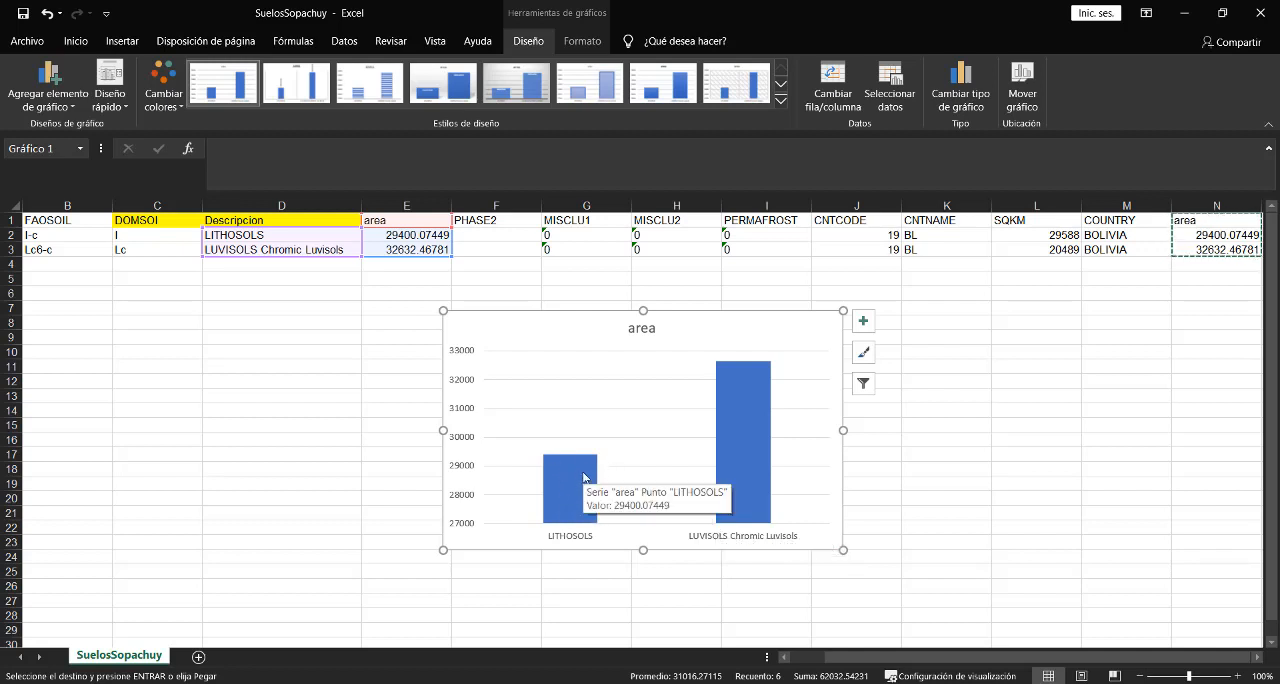
left_click(995, 396)
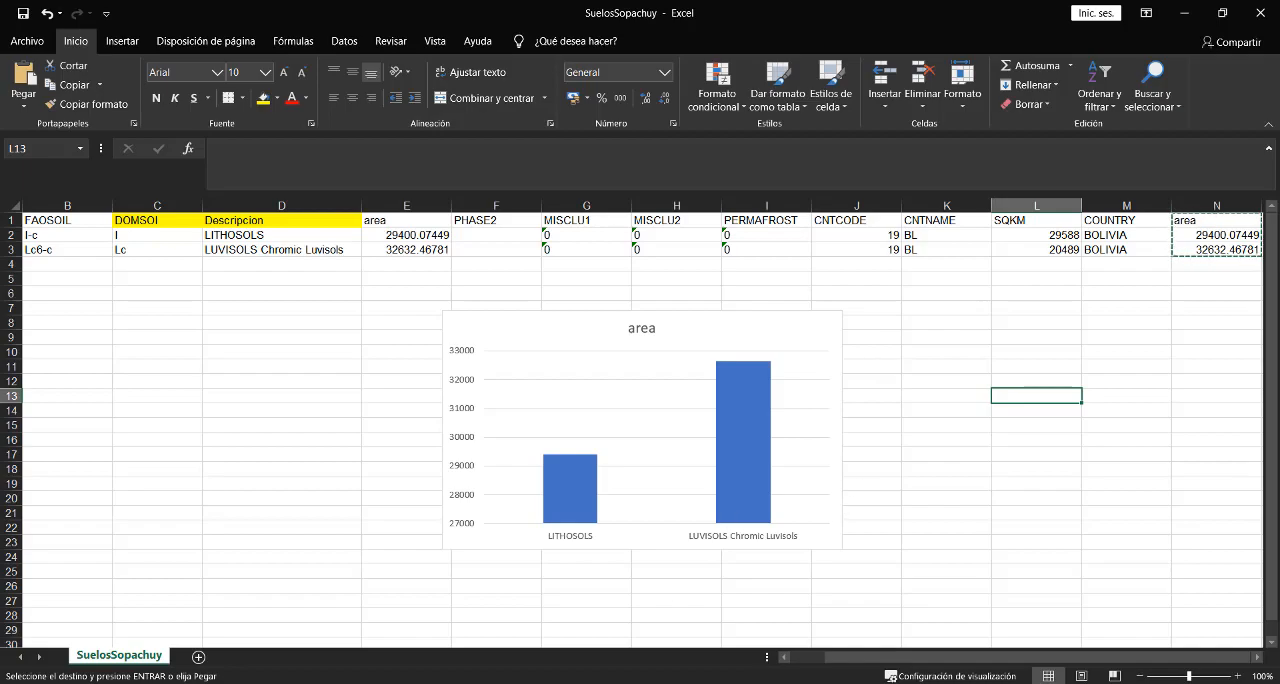
- Switch to QGIS and change the FAOSuelosUTM layer's symbology to Categorized
key("alt+Tab")
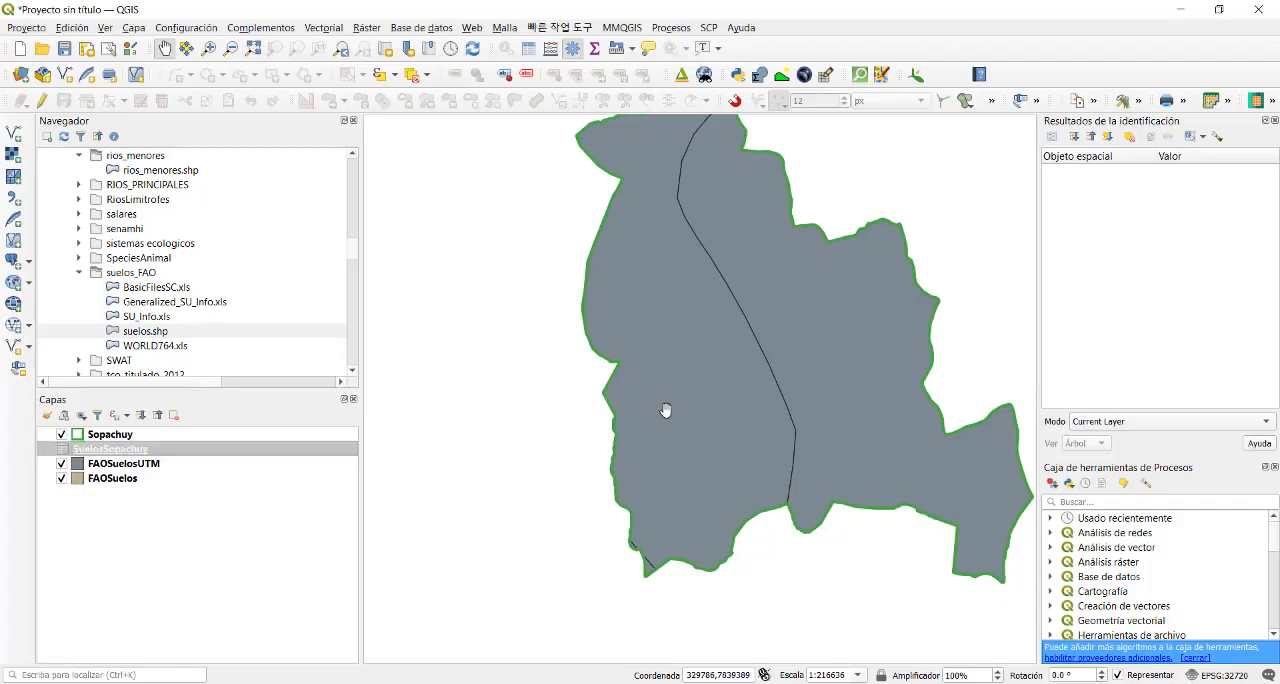
left_click(113, 464)
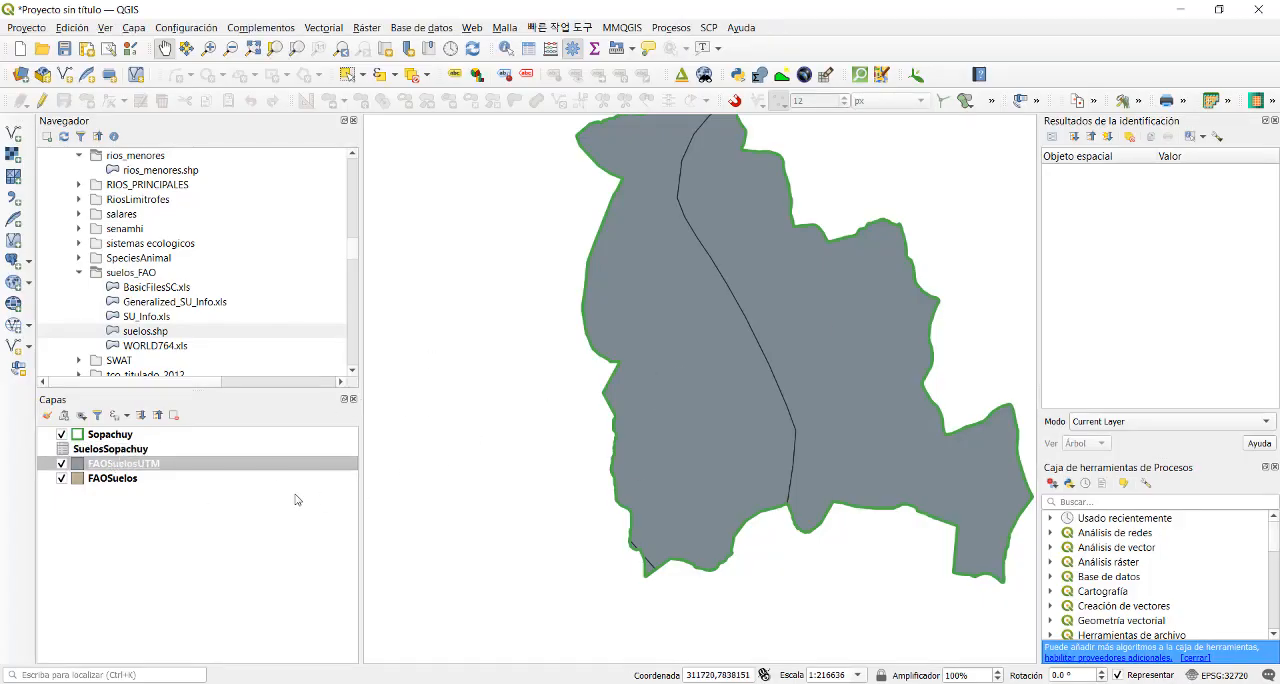
right_click(267, 457)
left_click(318, 450)
left_click(358, 154)
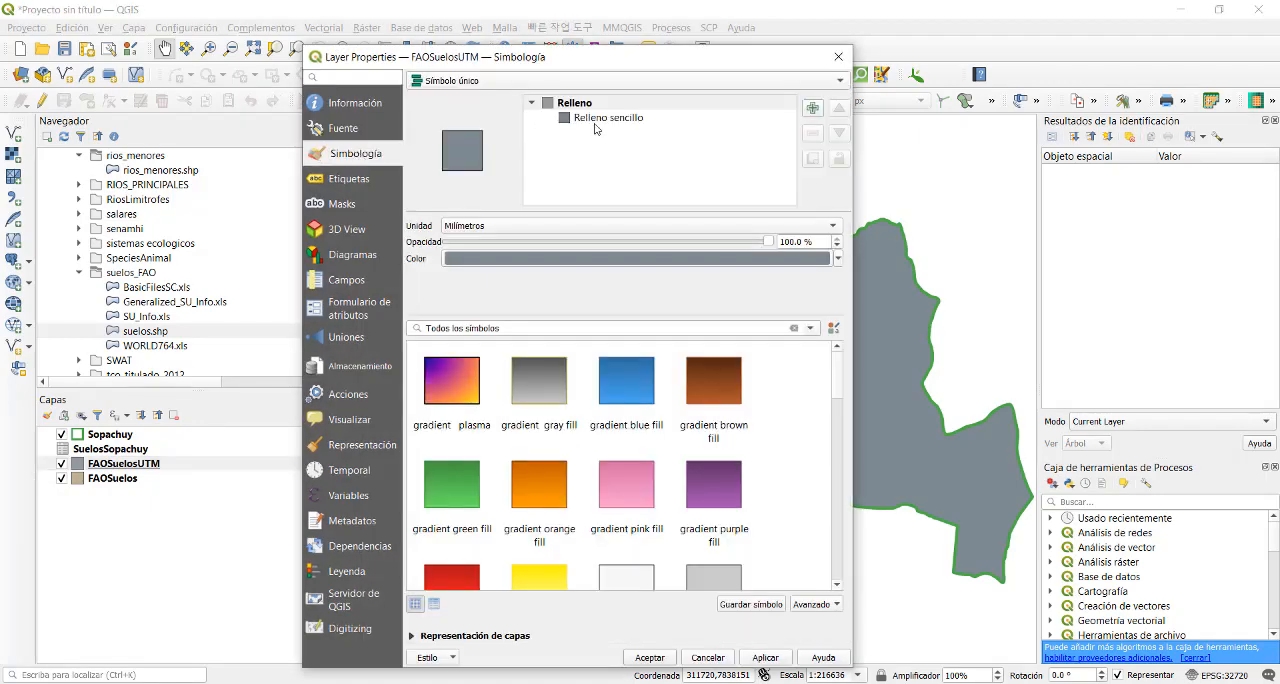
left_click(479, 84)
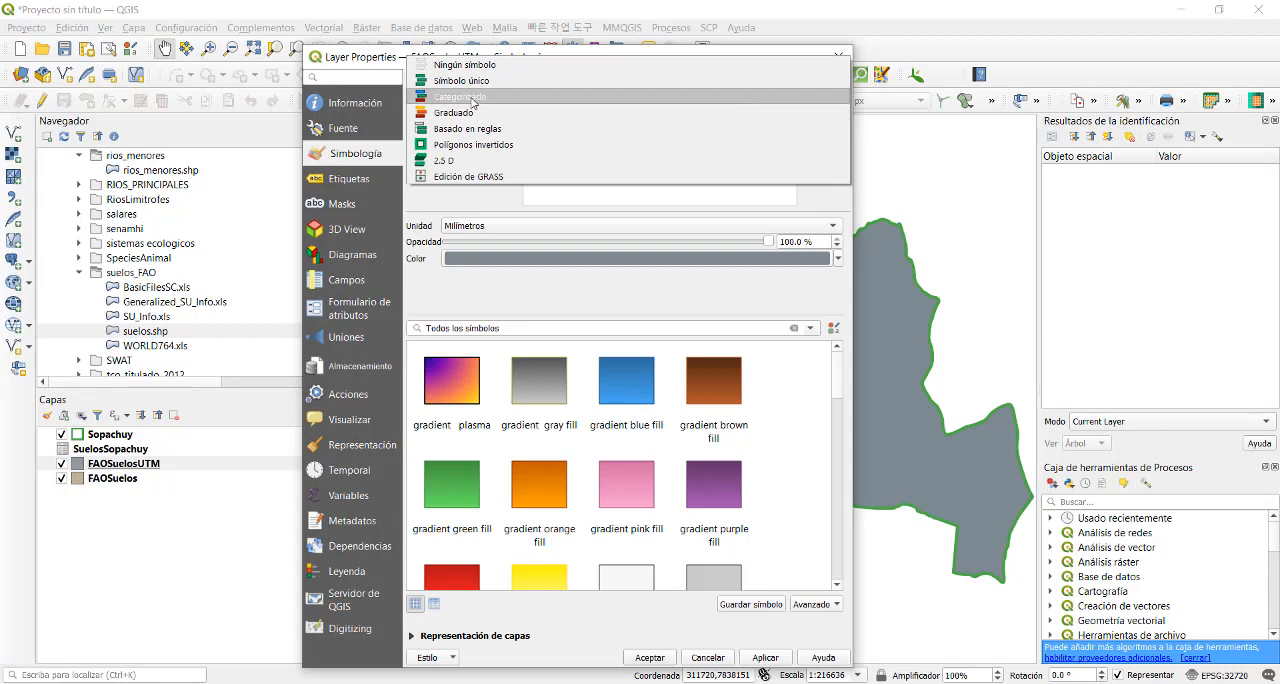
left_click(478, 96)
- Classify the FAOSuelosUTM symbology by DOMSOI, turn off the all-other-values category, and apply the style
left_click(816, 105)
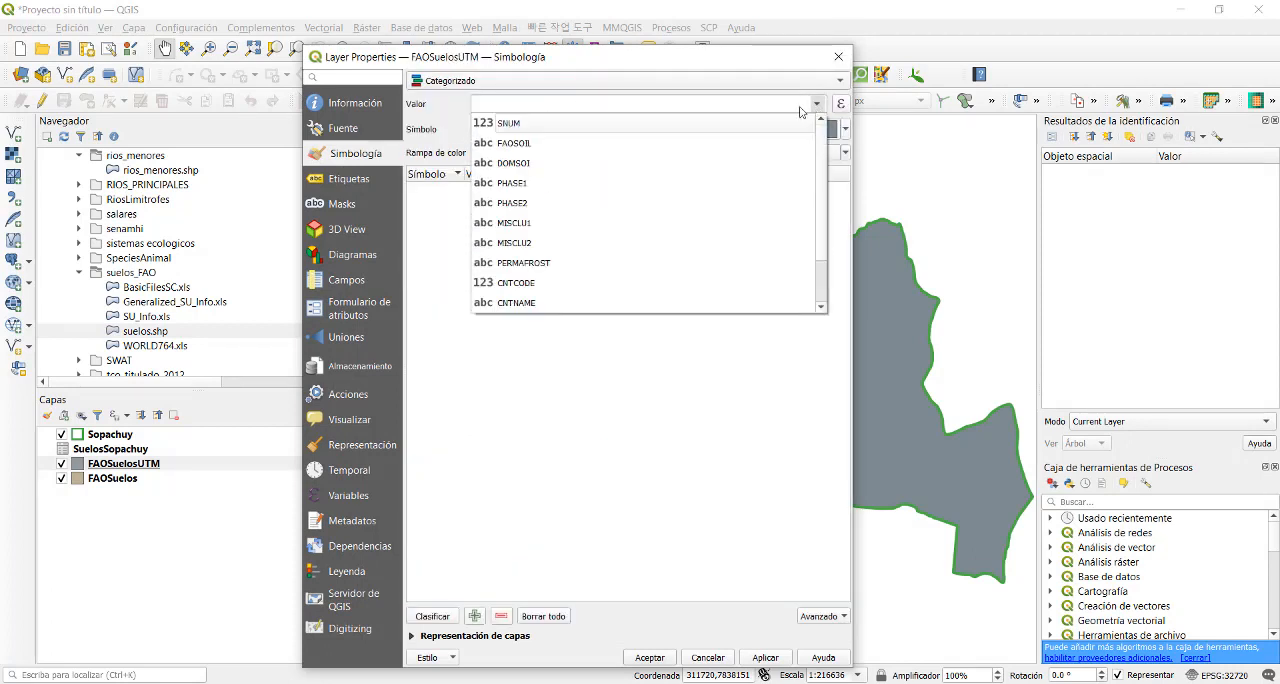
left_click(600, 171)
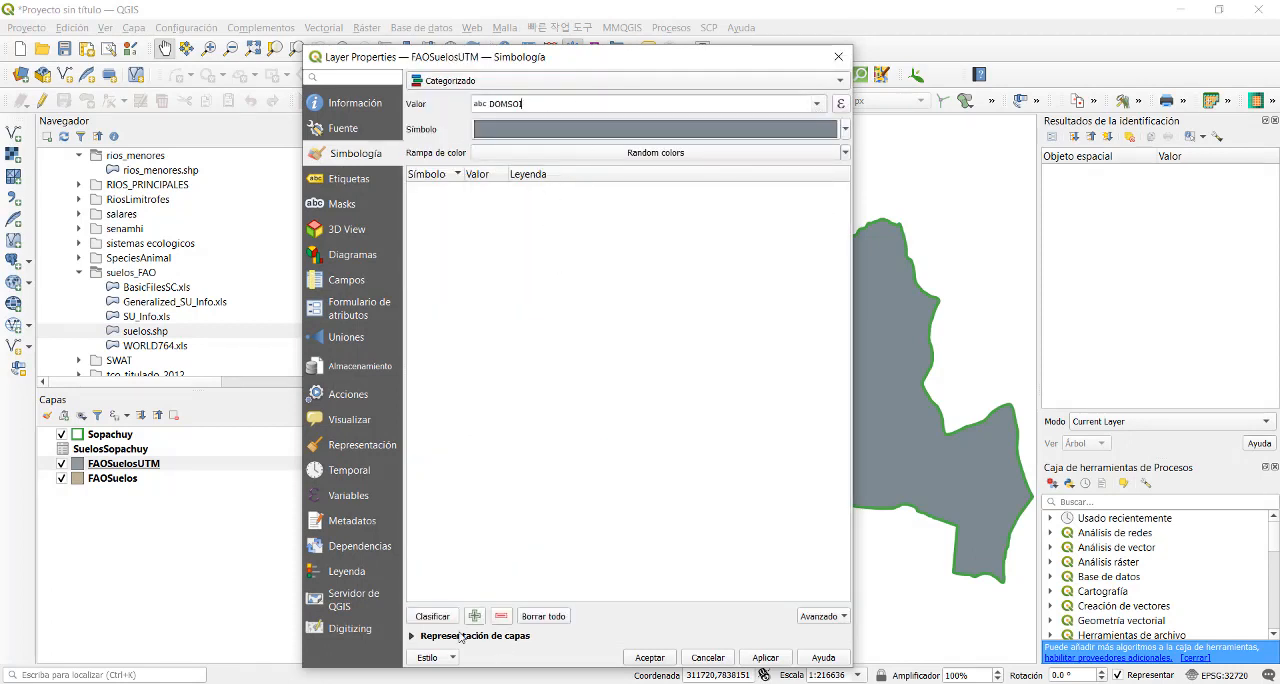
left_click(427, 621)
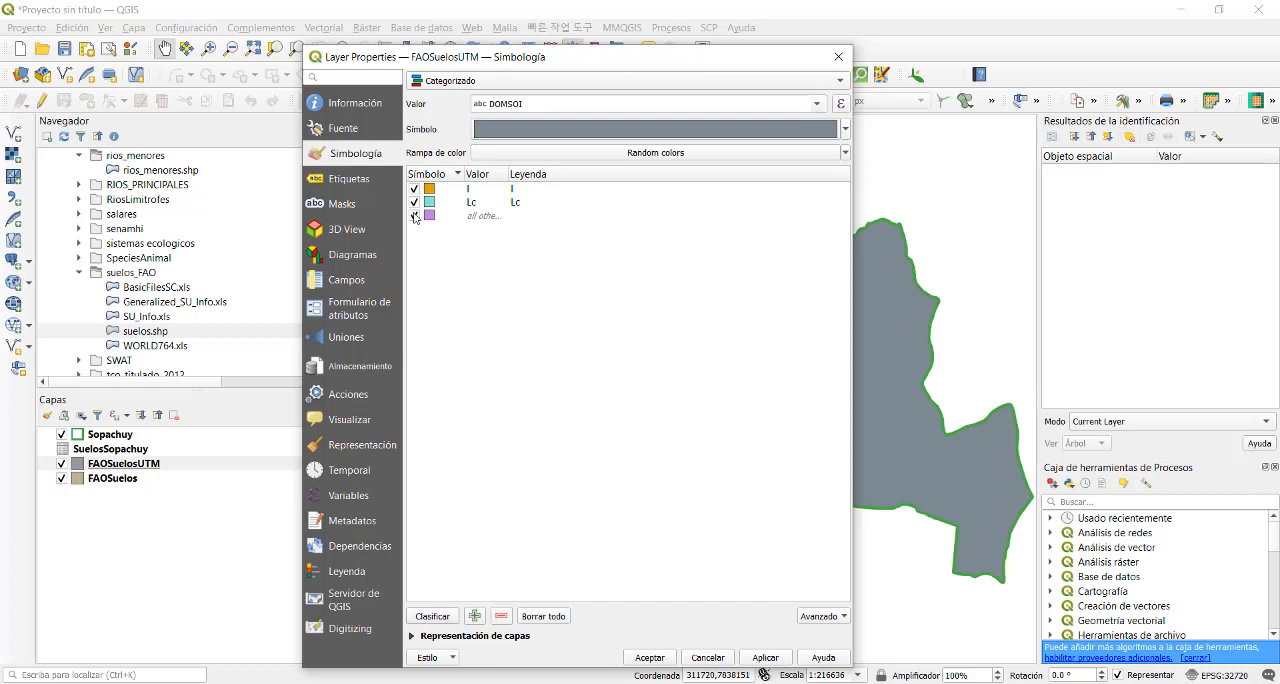
left_click(414, 216)
left_click(758, 660)
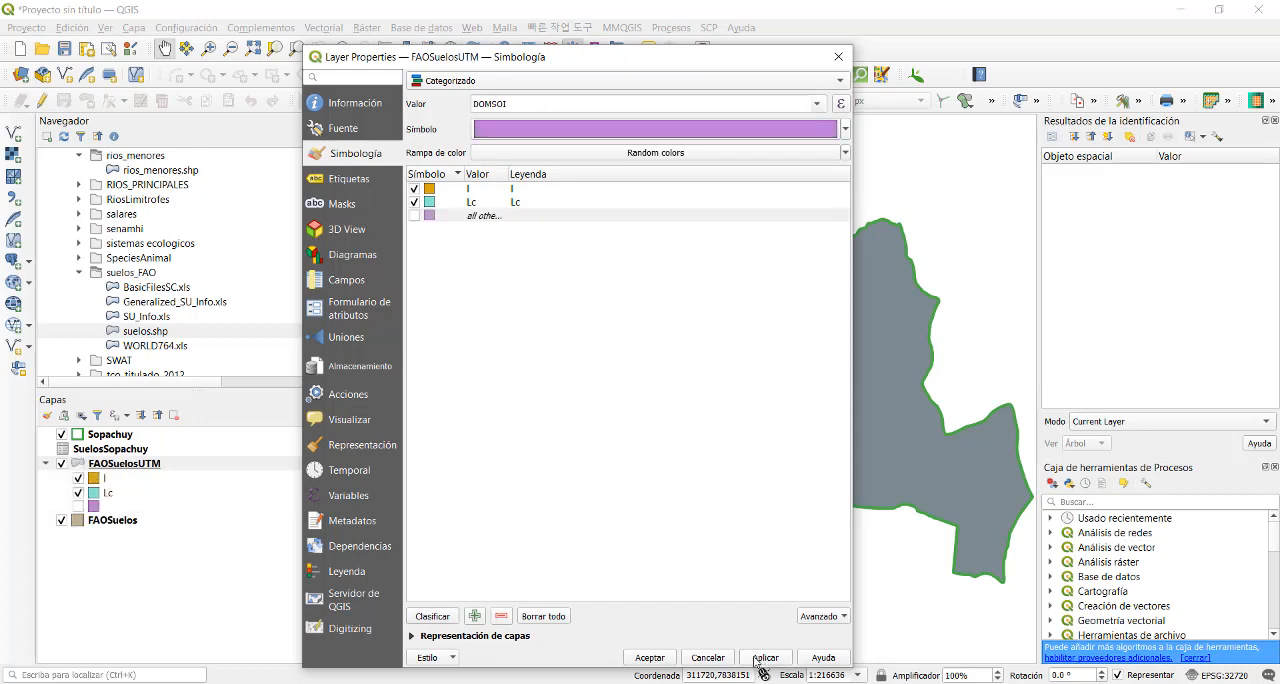
left_click(660, 658)
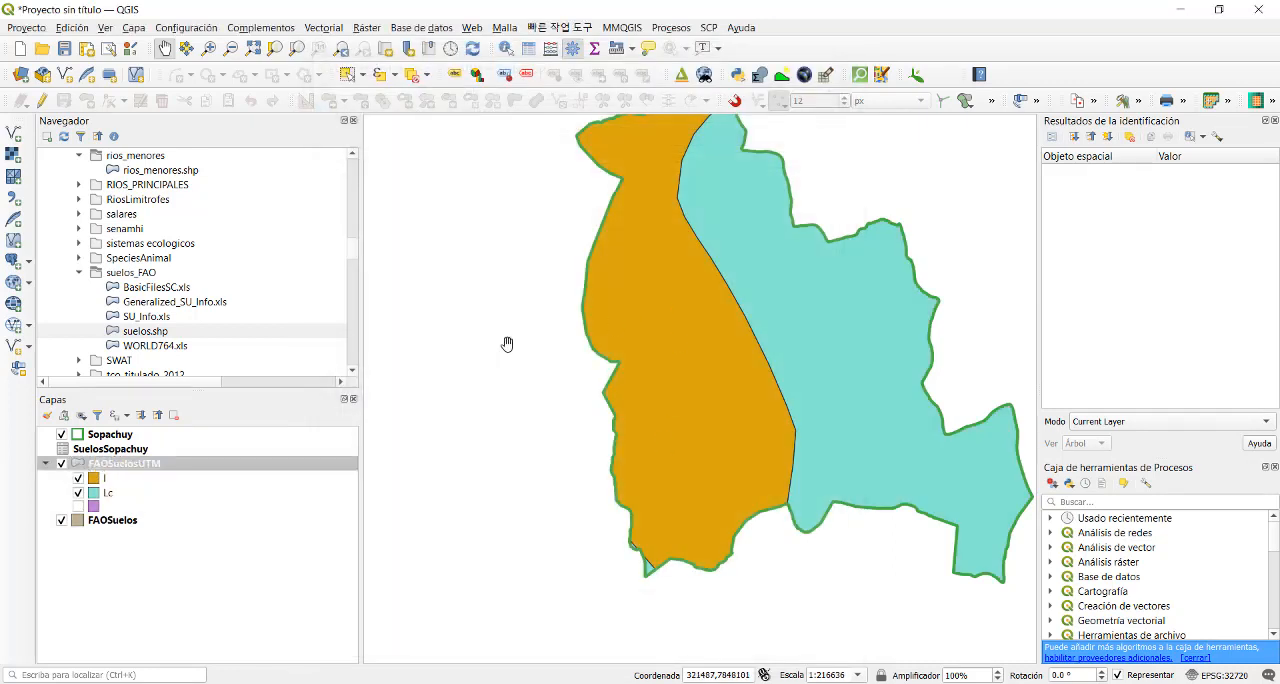
left_click_drag(463, 332, 435, 406)
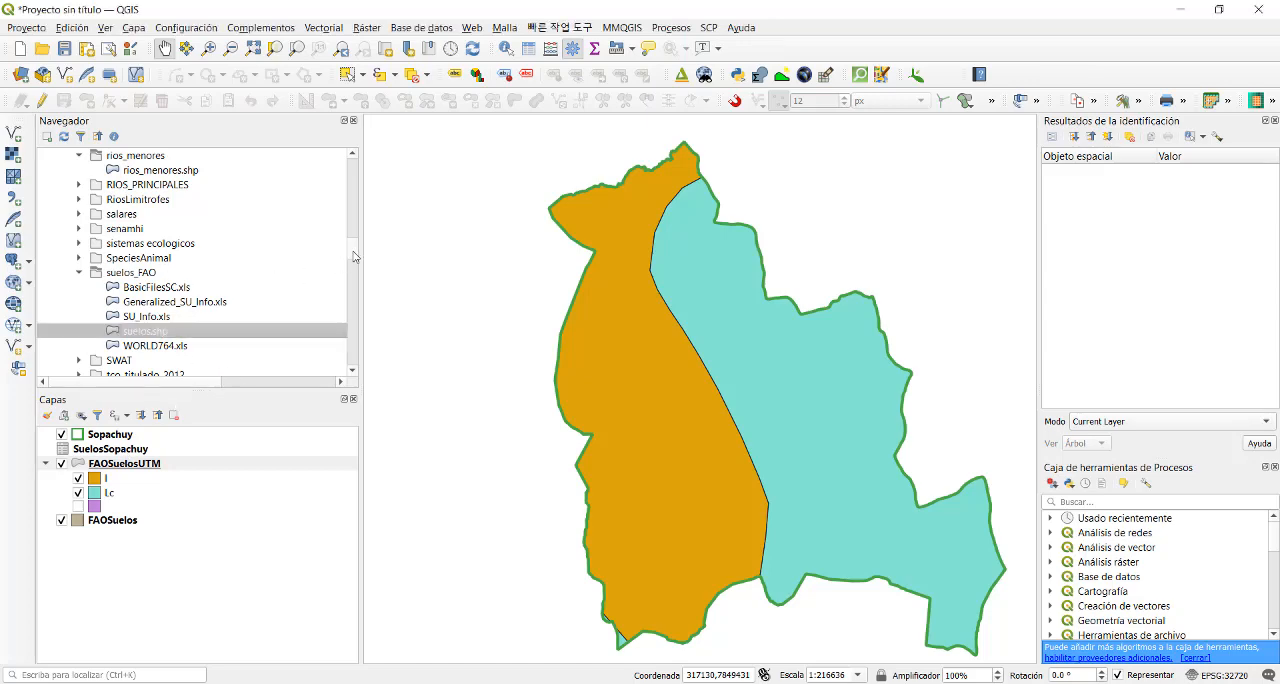
- Remove the FAOSuelosUTM layer from the project
left_click_drag(355, 257, 366, 181)
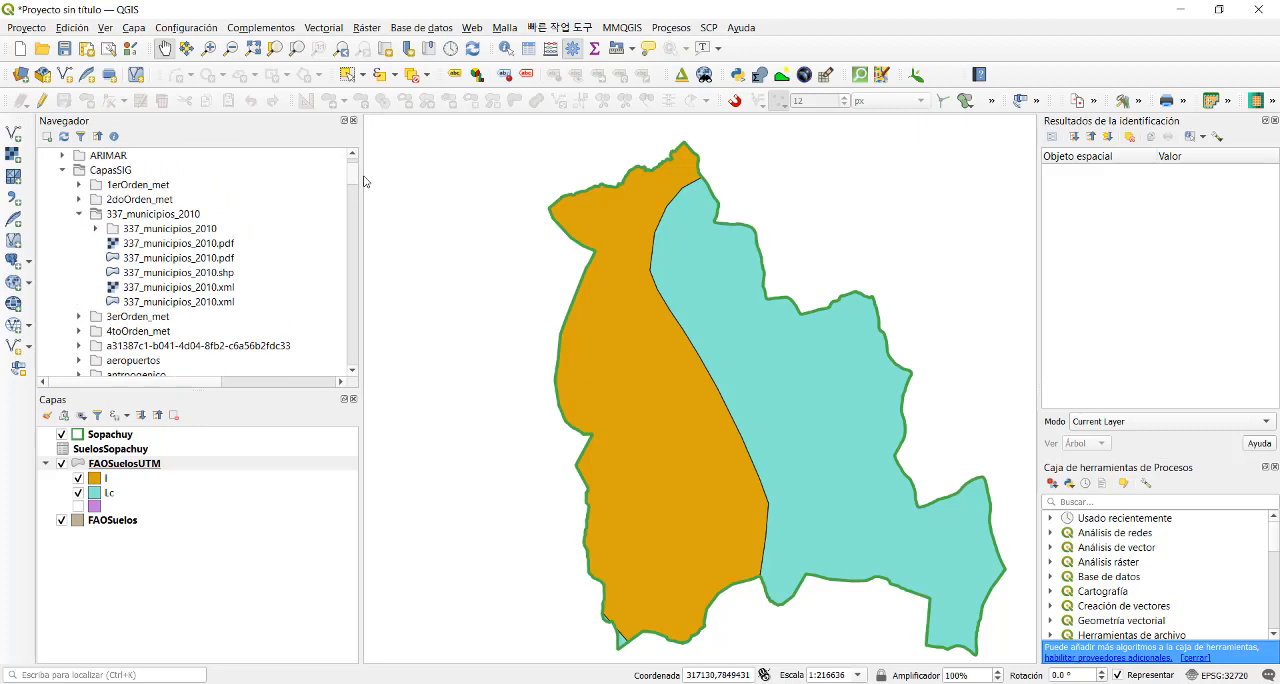
left_click(64, 447)
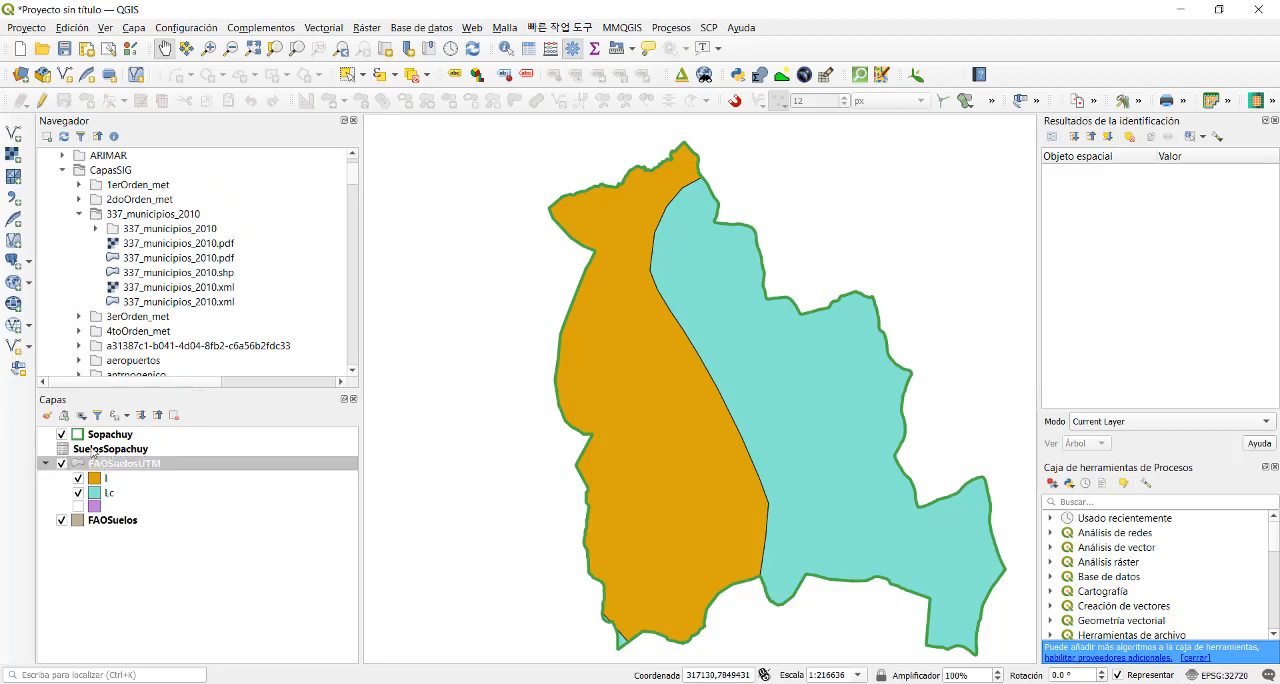
left_click(93, 451)
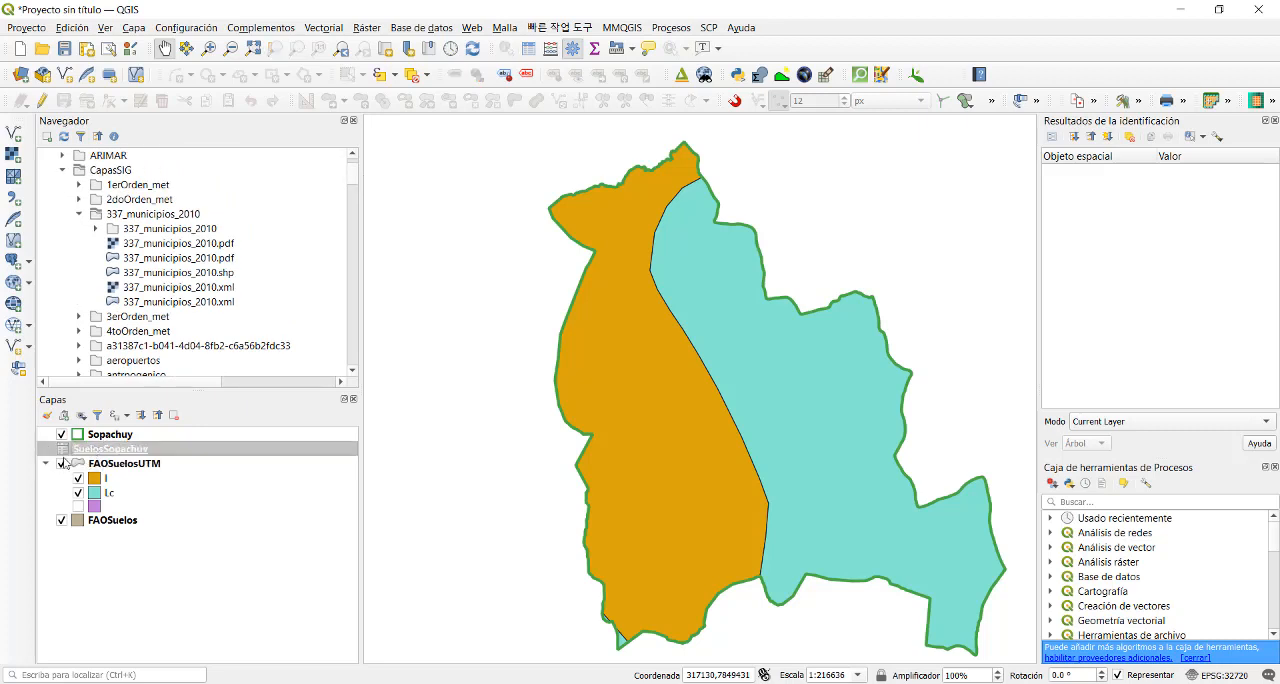
right_click(93, 464)
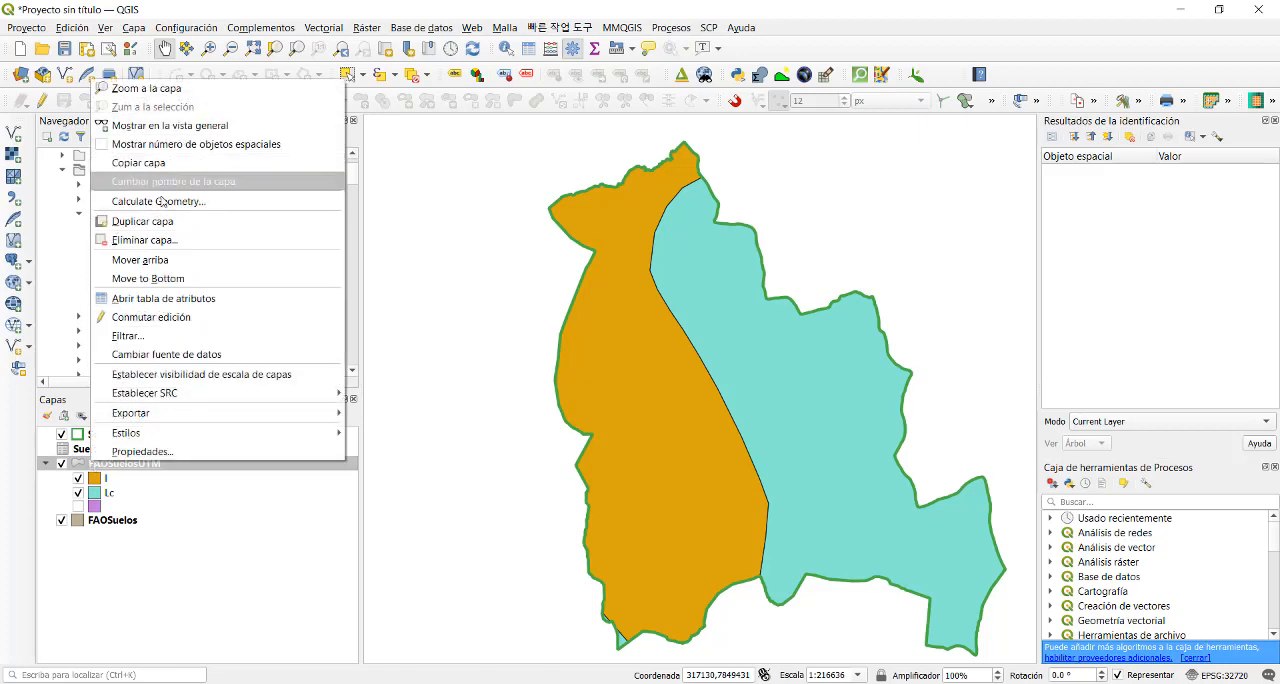
left_click(164, 240)
left_click(647, 369)
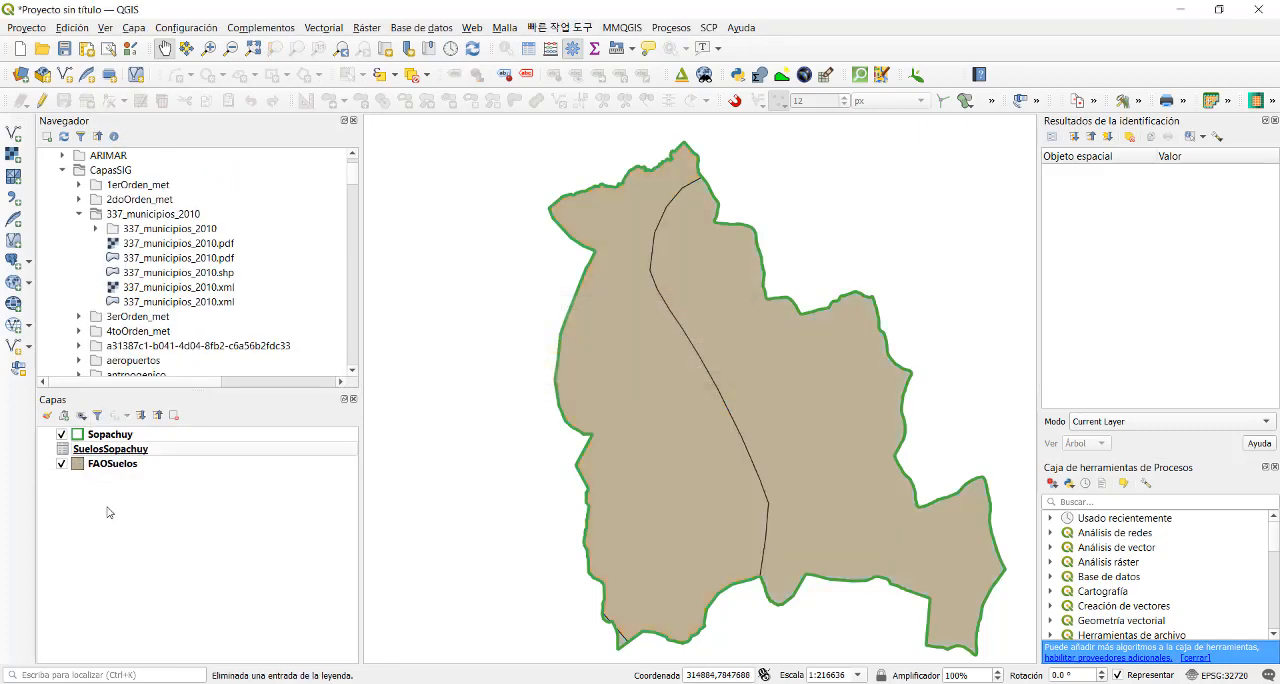
- Remove the SuelosSopachuy table and the FAOSuelos layer, keeping only the Sopachuy boundary in the project
right_click(107, 450)
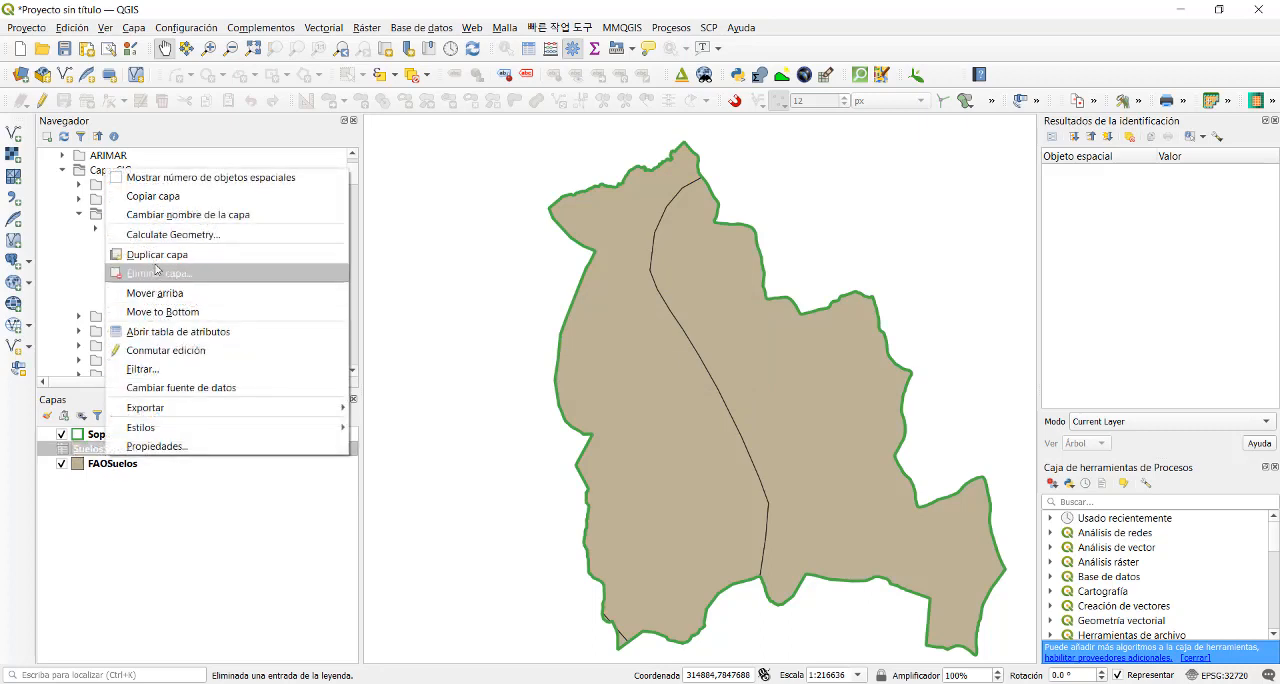
left_click(155, 273)
left_click(655, 370)
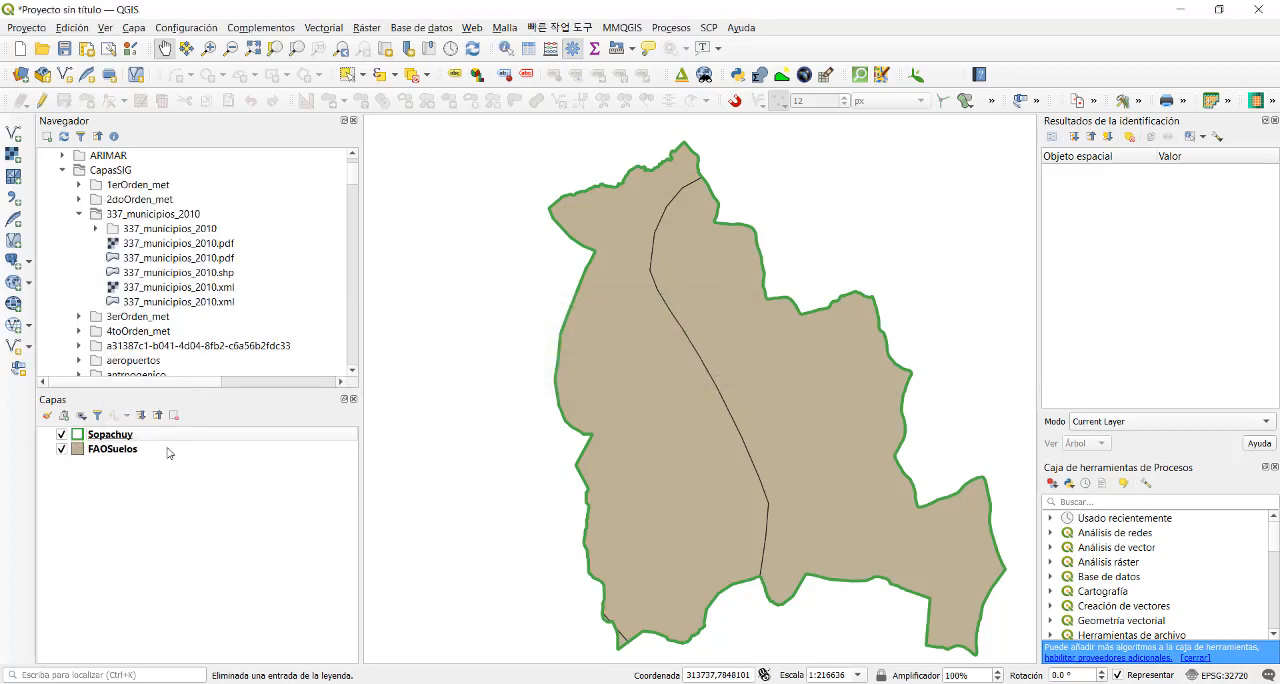
right_click(133, 452)
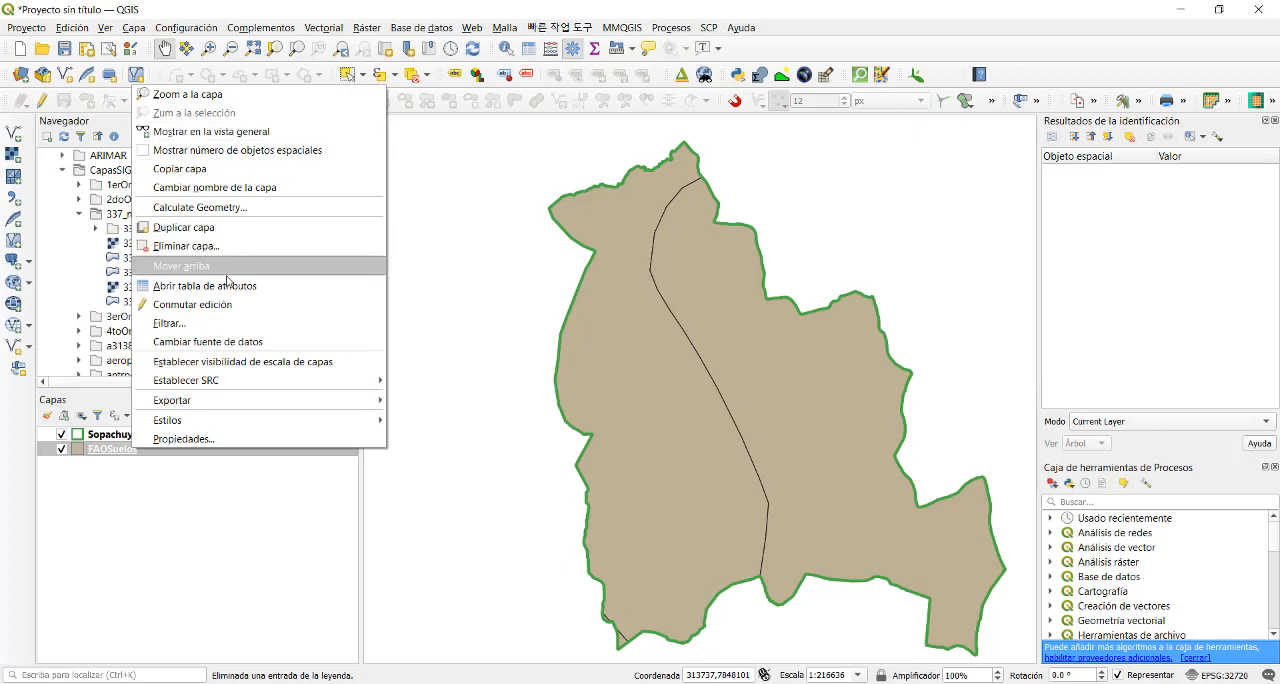
left_click(213, 245)
left_click(658, 370)
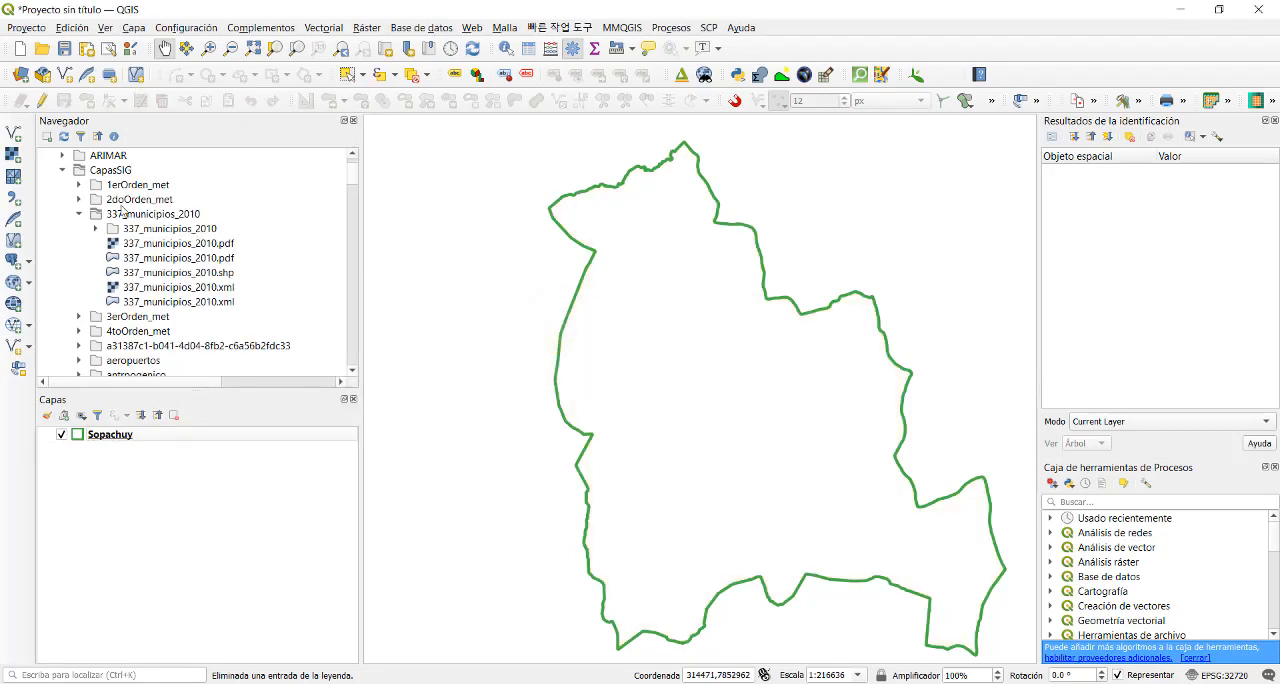
- Add cob_categorias.shp from the cob_categorias folder in atlas_potencialidades_2013 to the project and place the Sopachuy layer above it
left_click(79, 215)
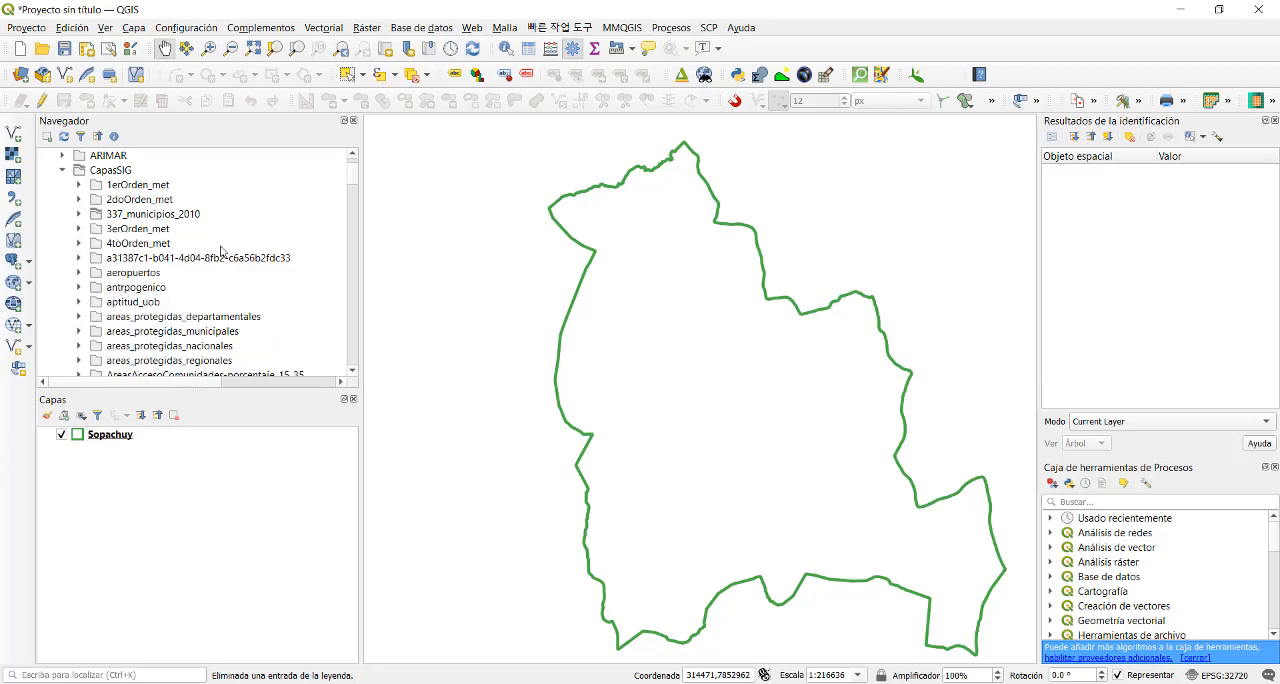
scroll(351, 373, "down", 3)
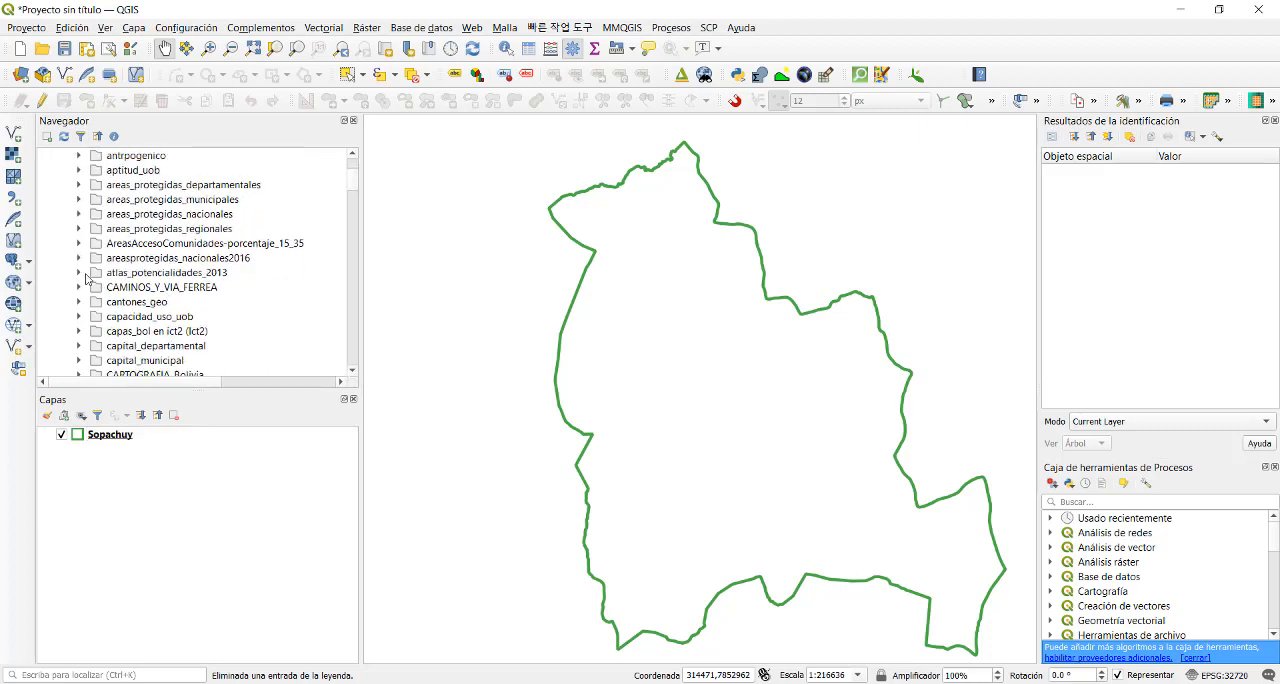
left_click(80, 272)
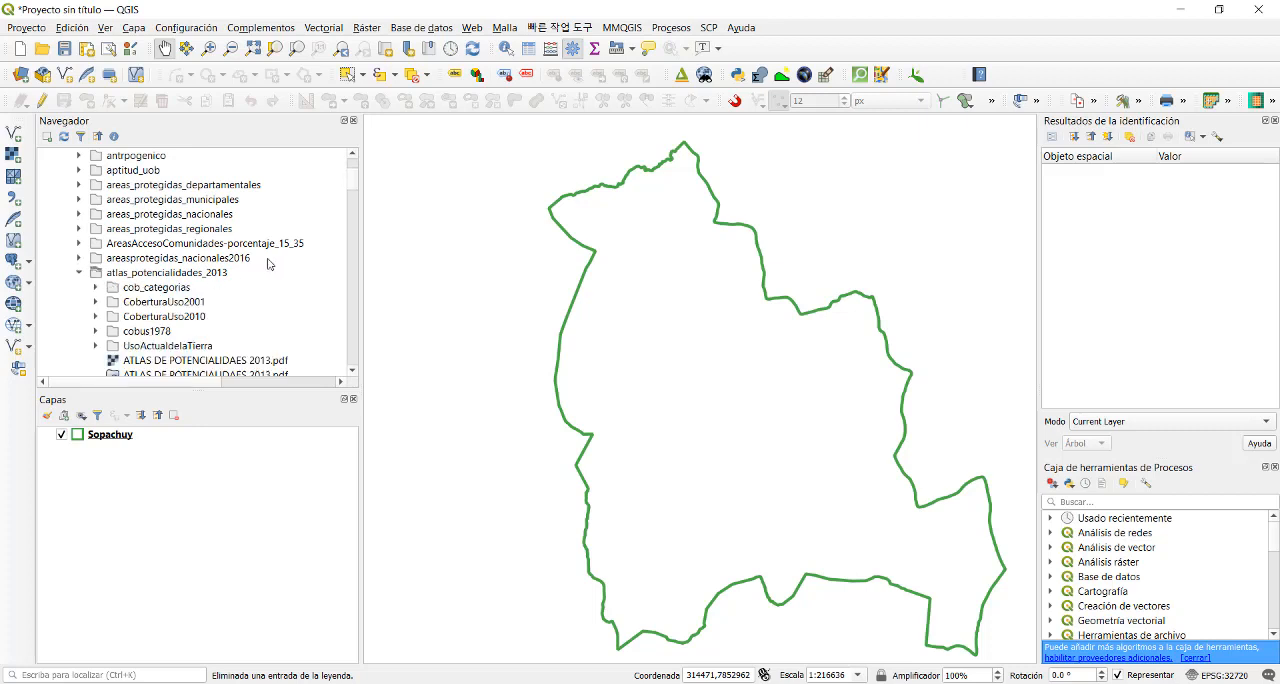
double_click(169, 289)
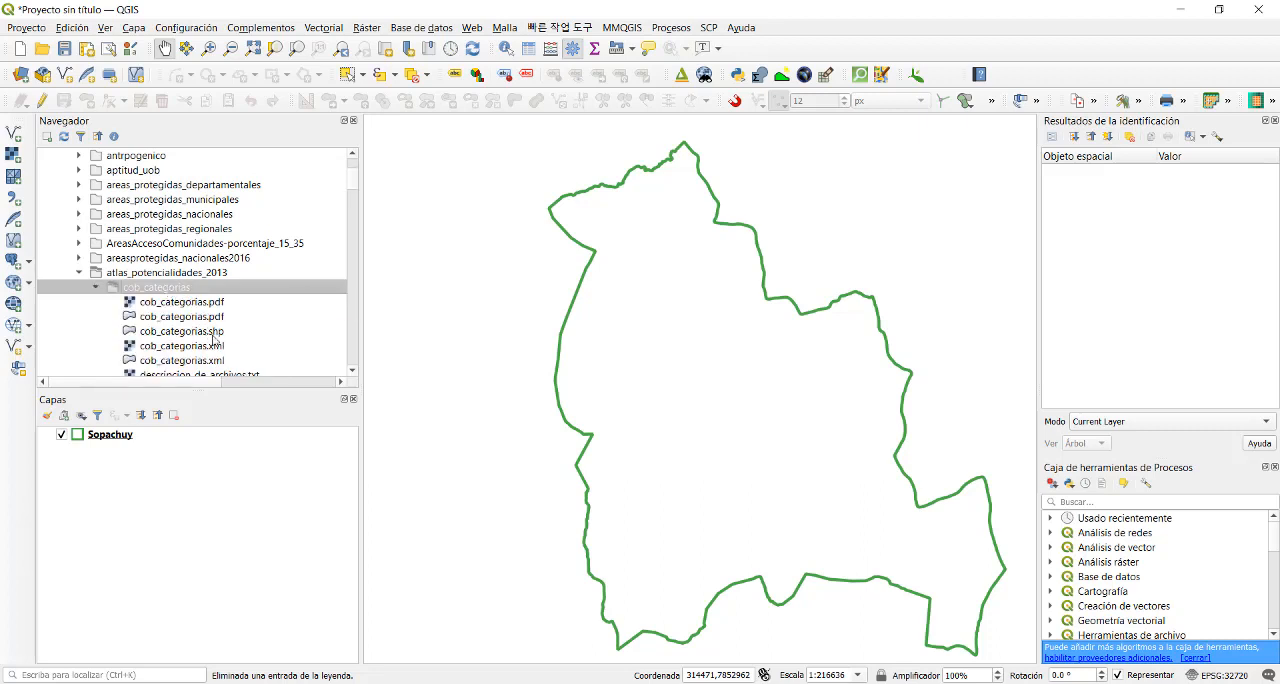
double_click(212, 334)
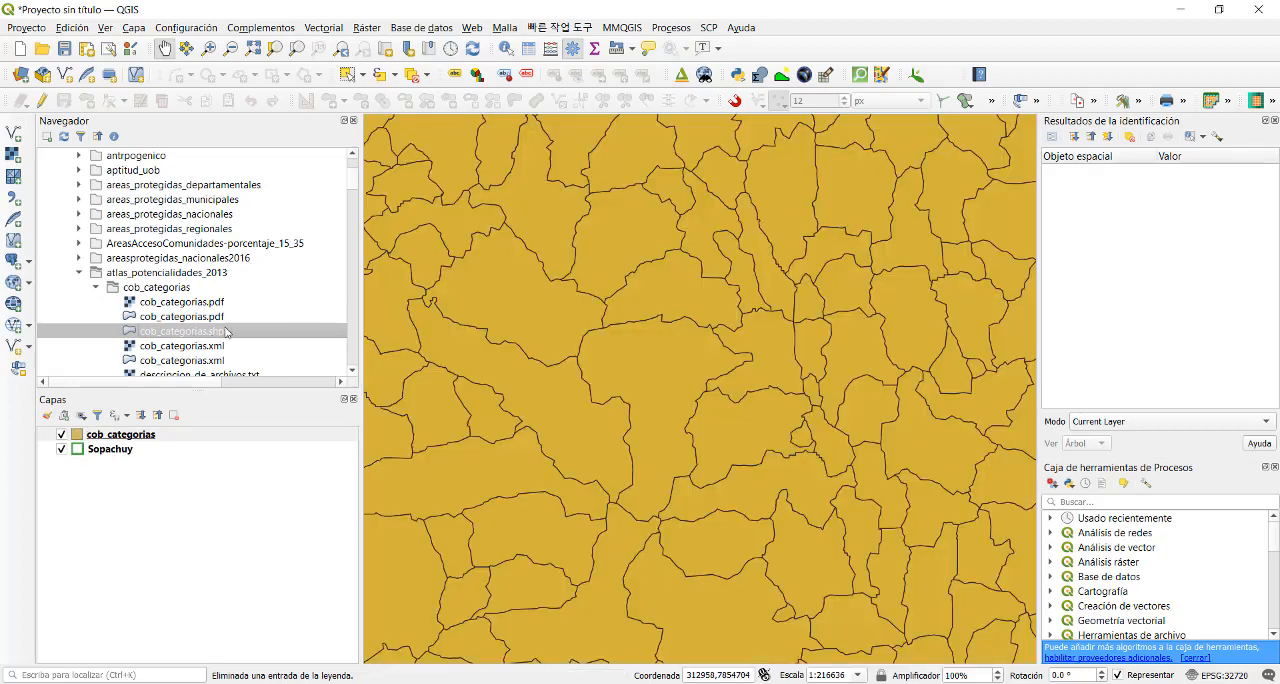
left_click_drag(118, 449, 104, 430)
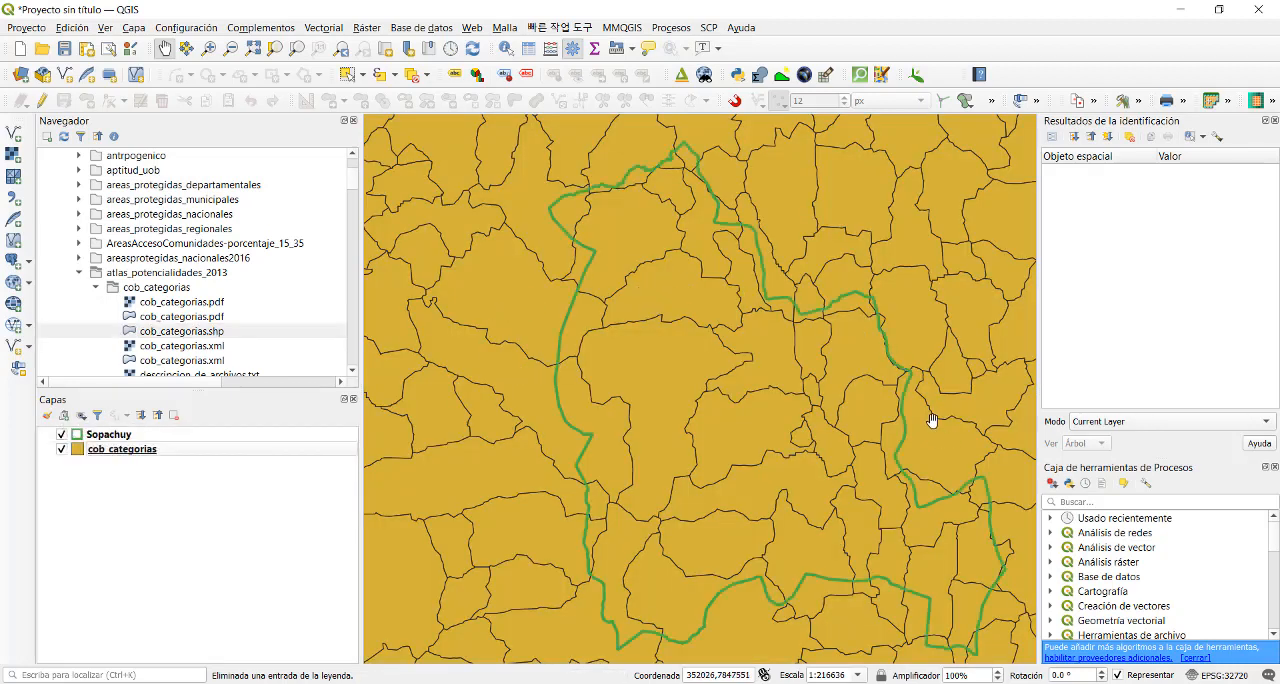
left_click_drag(931, 422, 876, 424)
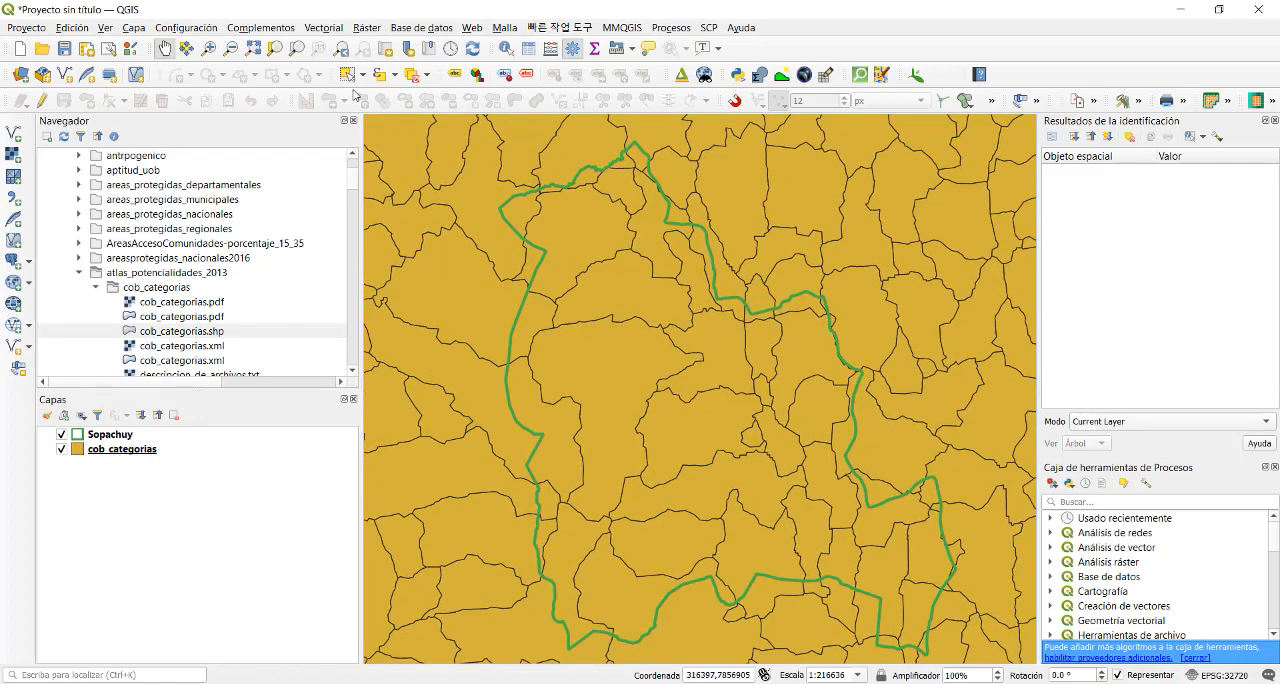
- Set up a Clip of cob_categorias with Sopachuy as the overlay layer, saving the output as the shapefile 2001USoSuelo in the ProyGEO2021 Vector folder
left_click(326, 28)
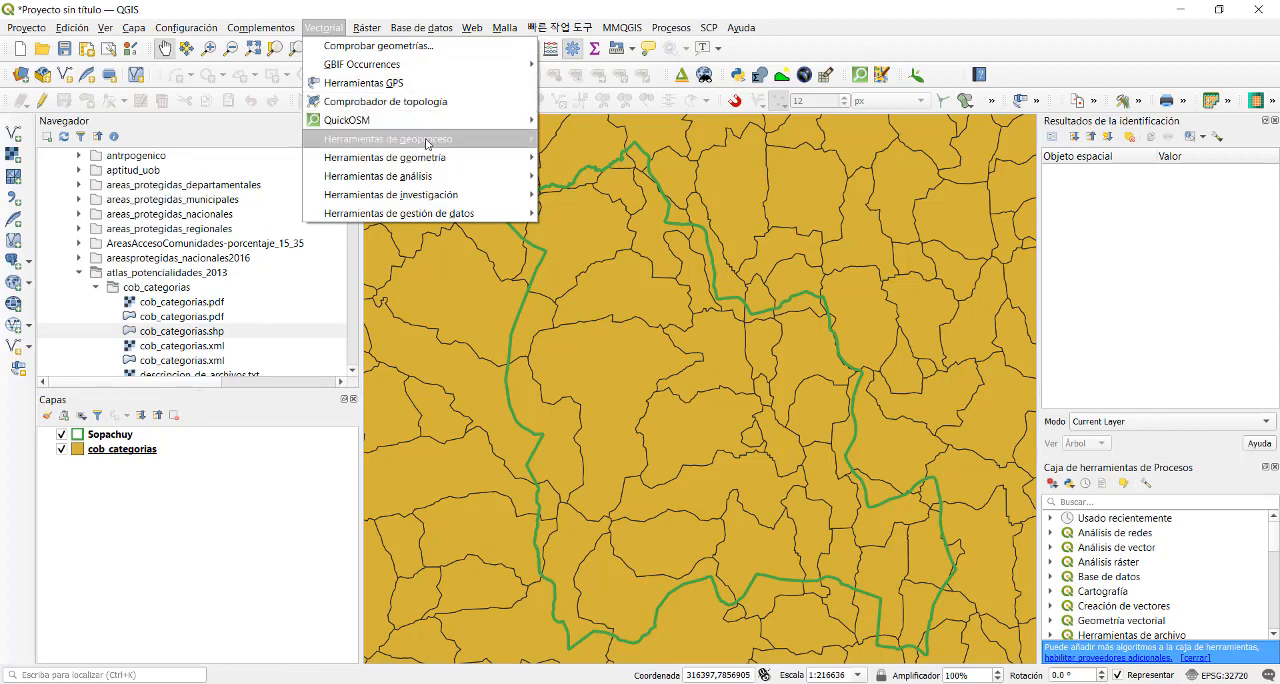
mouse_move(428, 140)
left_click(577, 157)
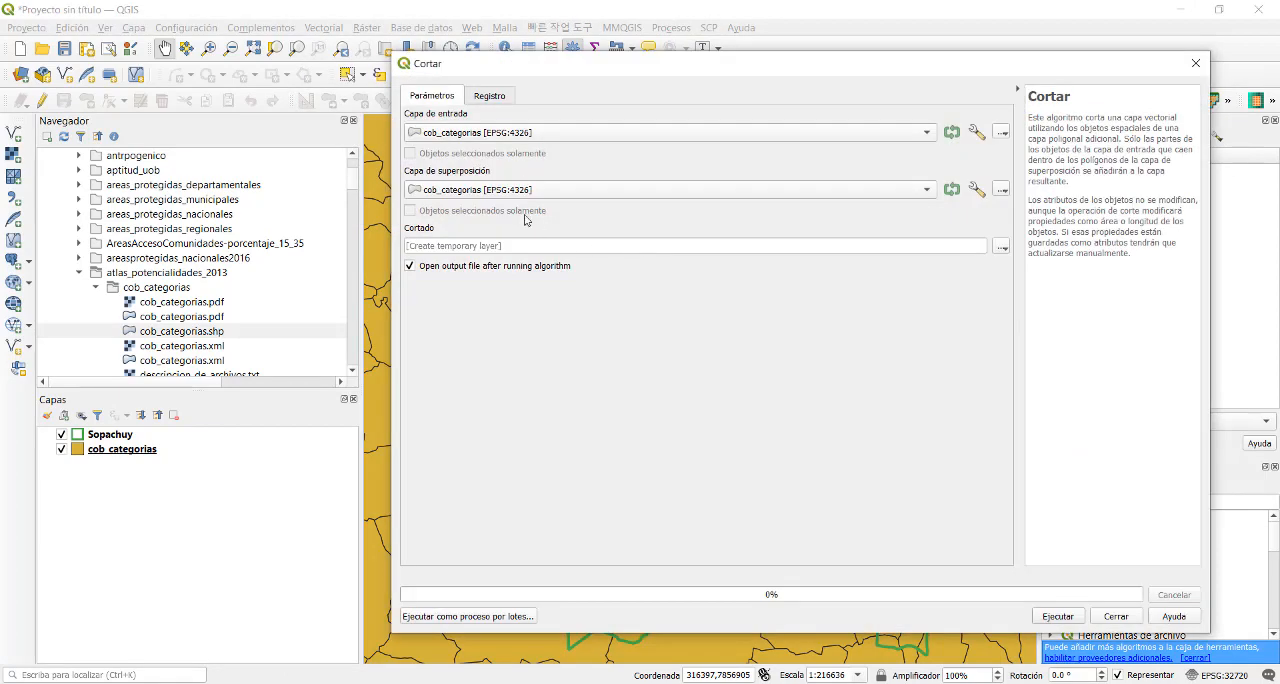
left_click(548, 191)
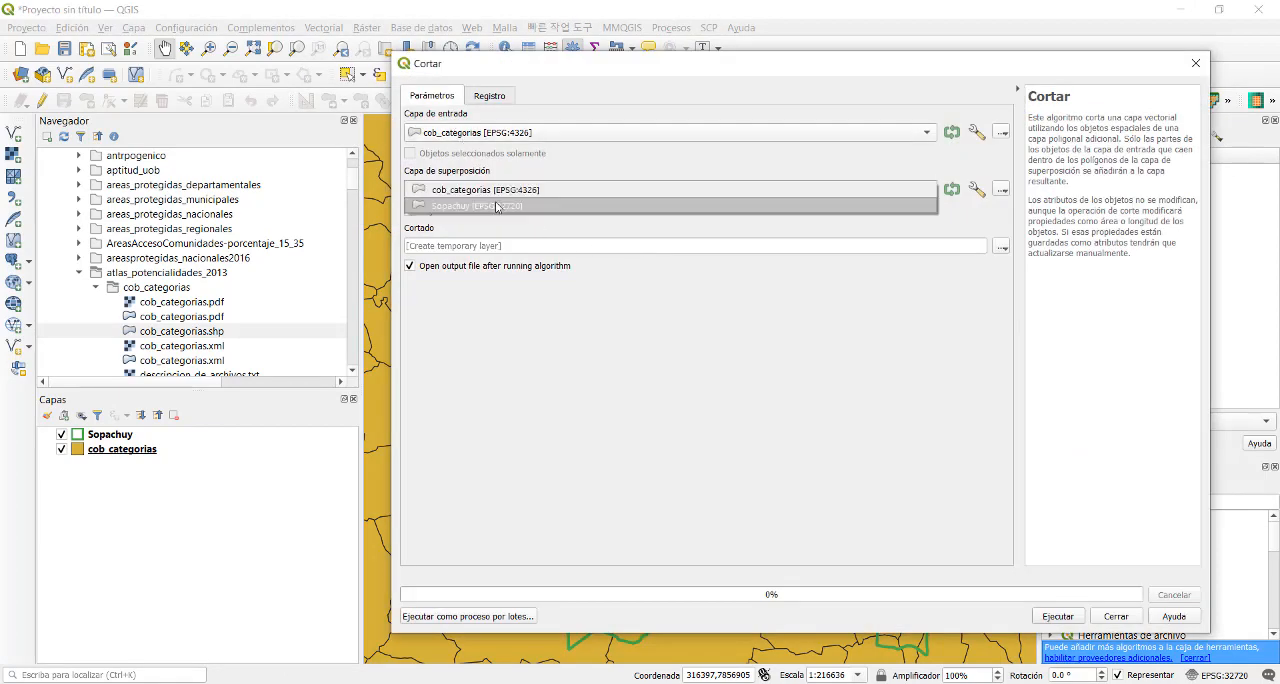
left_click(605, 208)
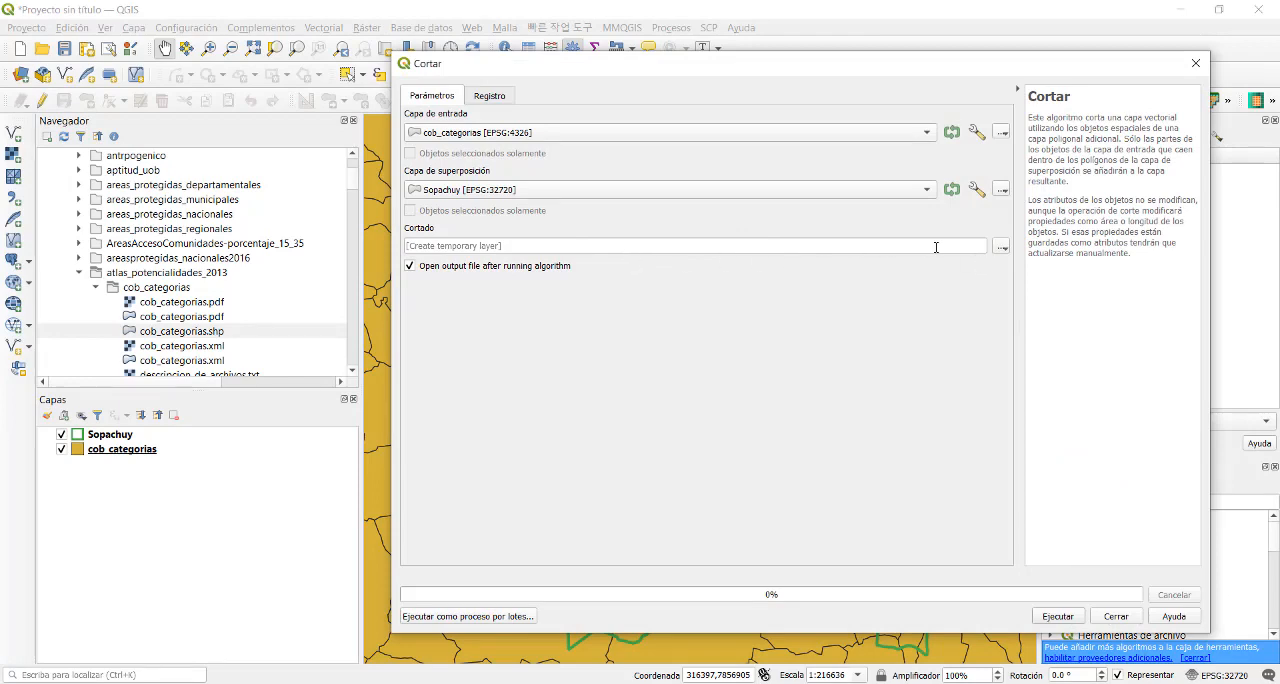
left_click(1001, 246)
left_click(1030, 282)
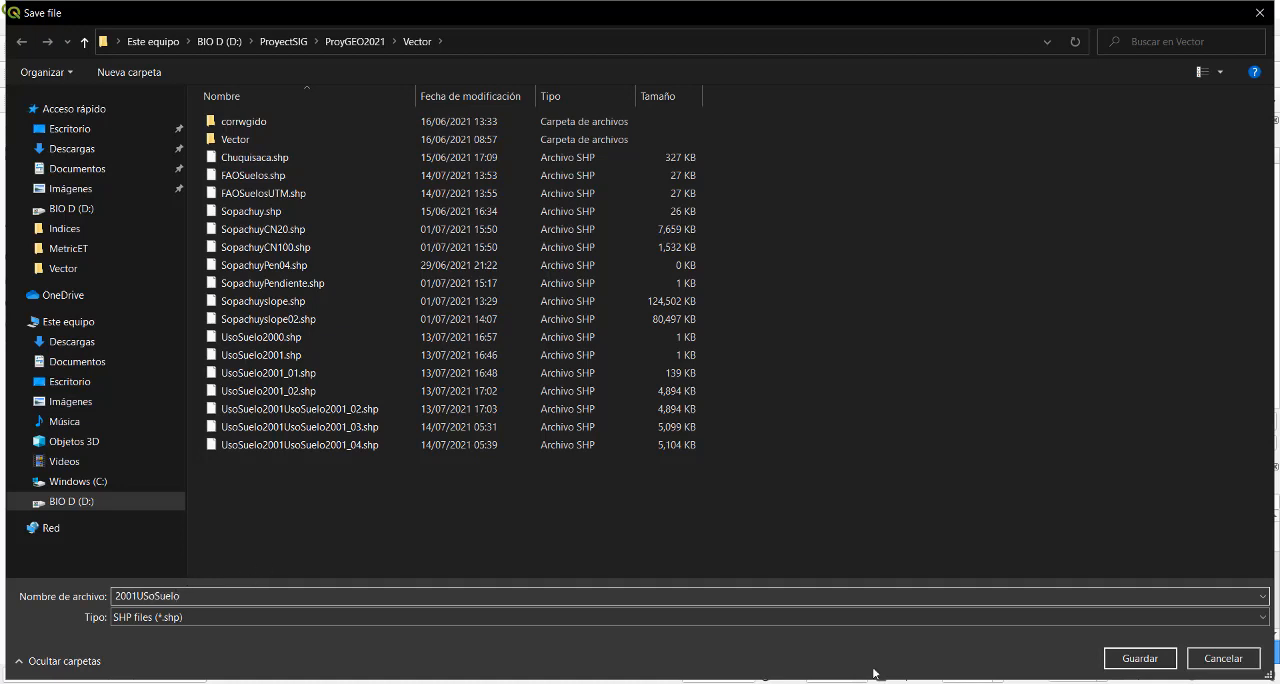
left_click(1140, 658)
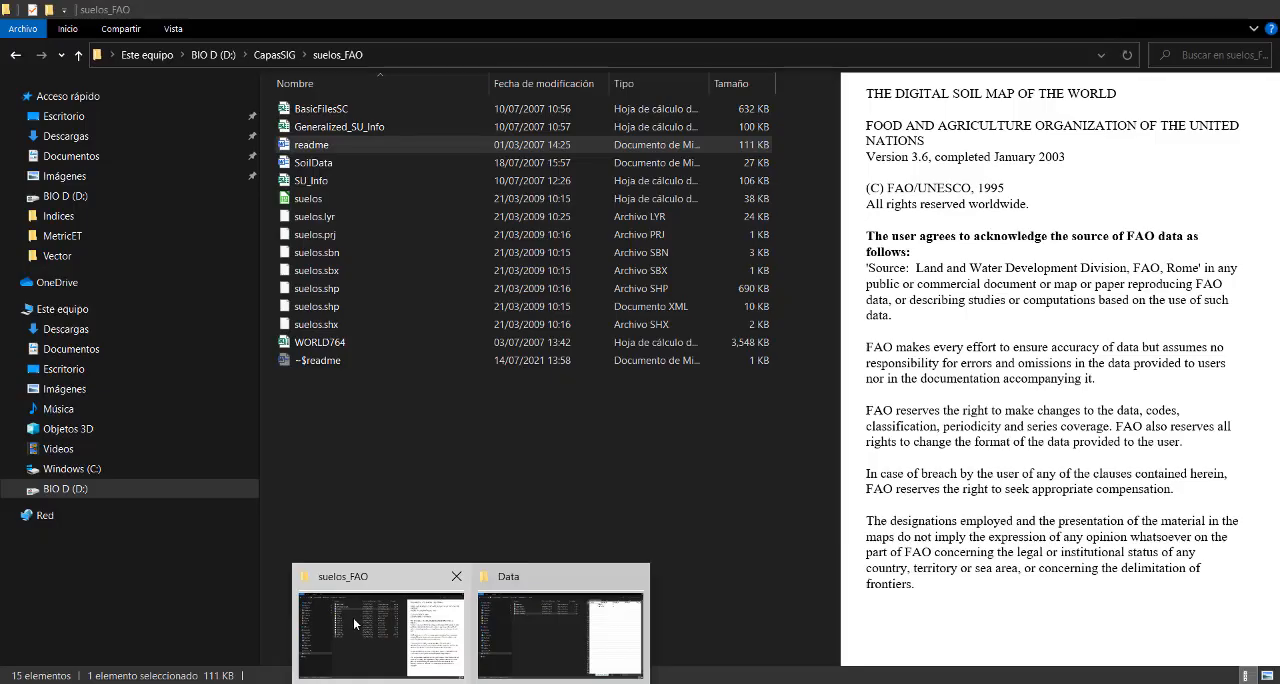
- Switch to File Explorer and open the cob_categorias folder inside CapasSIG's atlas_potencialidades_2013 folder
left_click(353, 617)
left_click(274, 54)
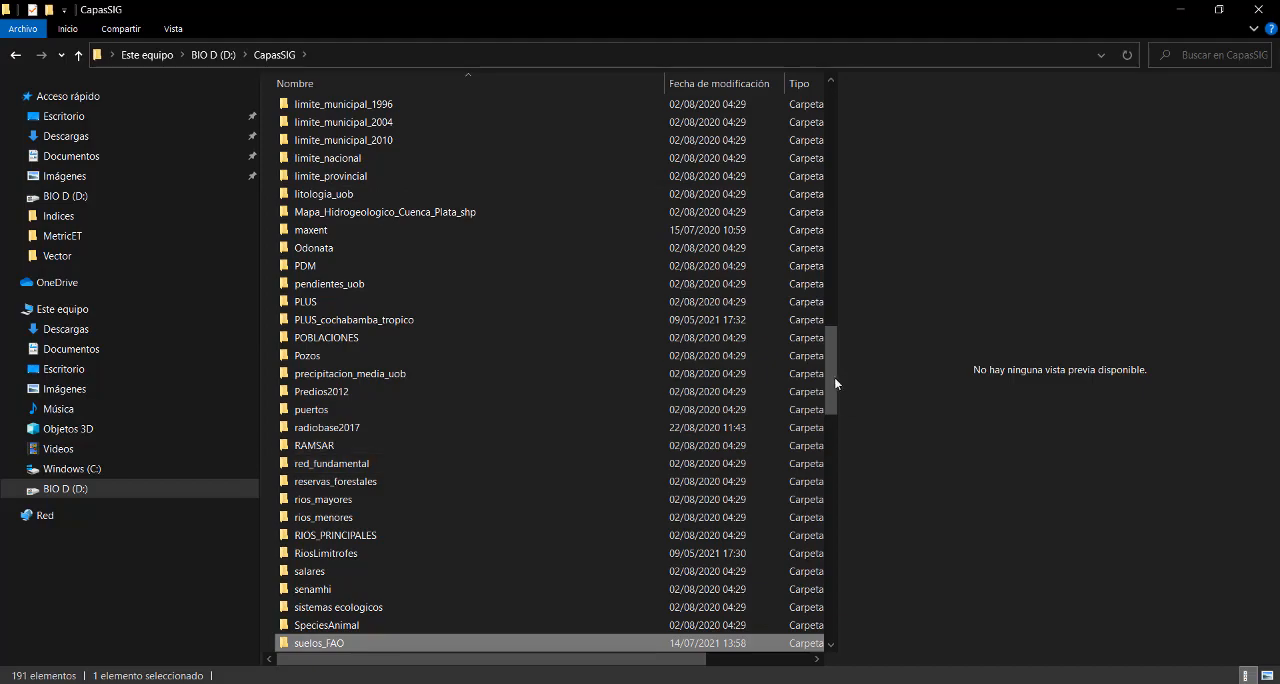
left_click_drag(834, 377, 851, 152)
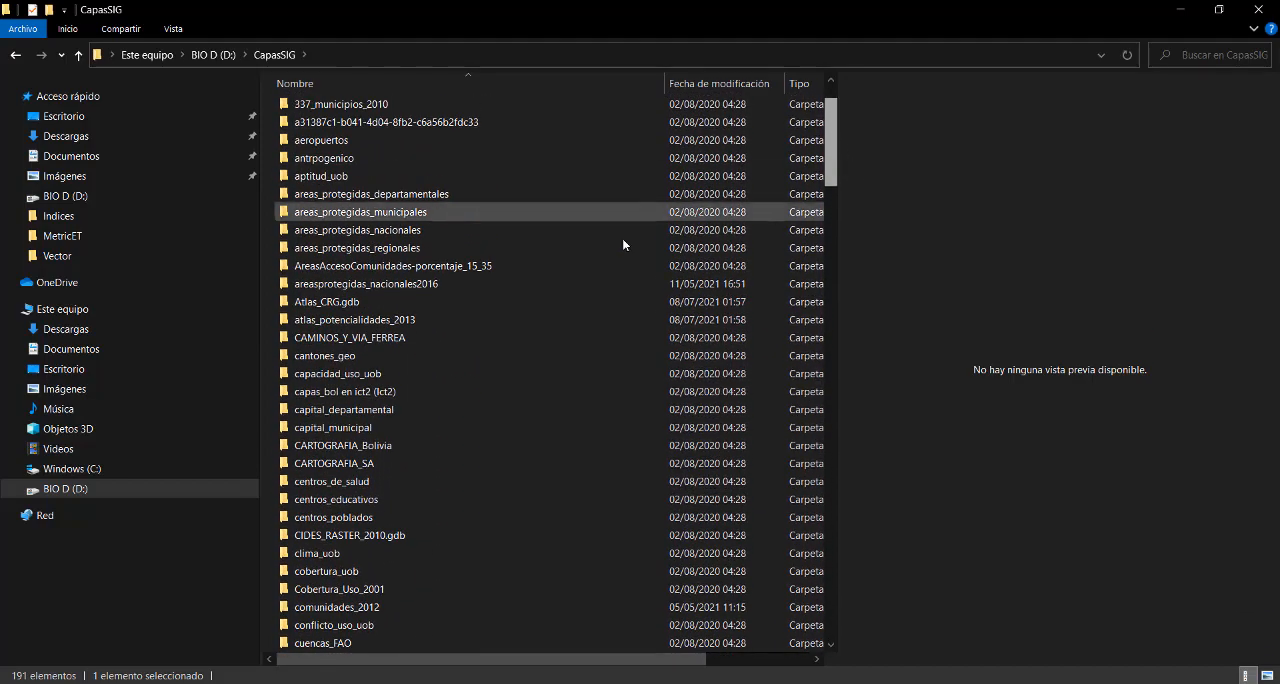
left_click(356, 320)
double_click(356, 320)
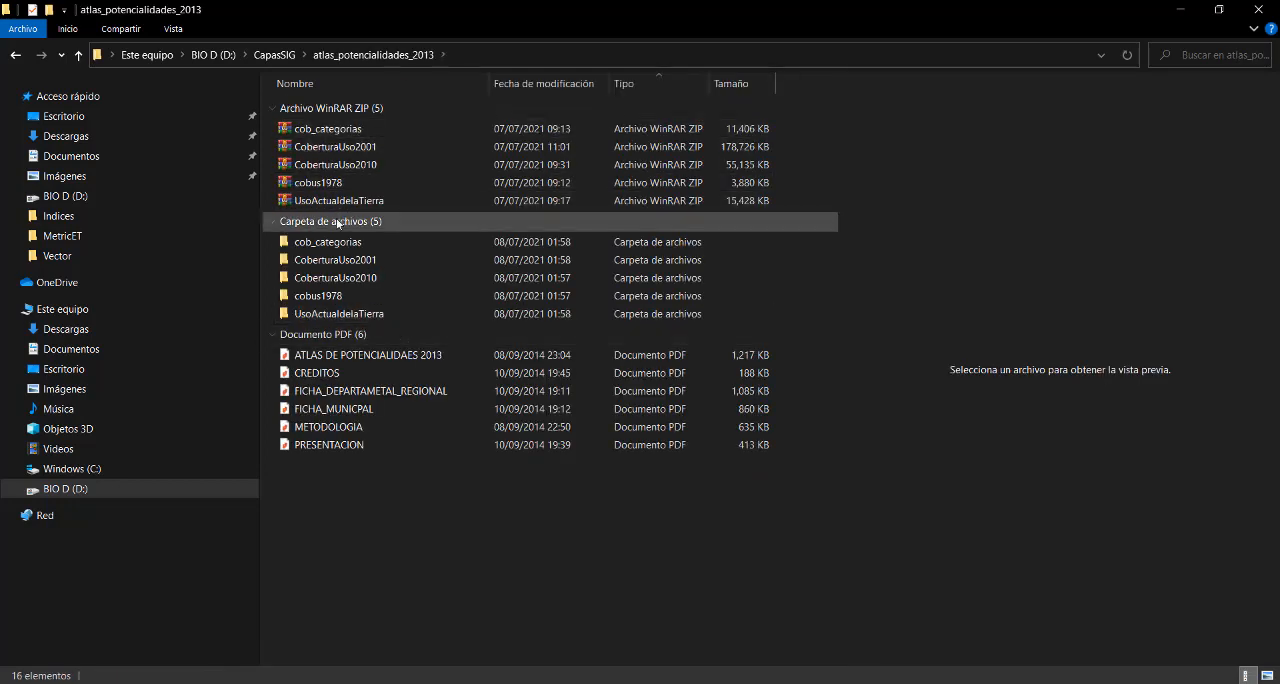
double_click(340, 247)
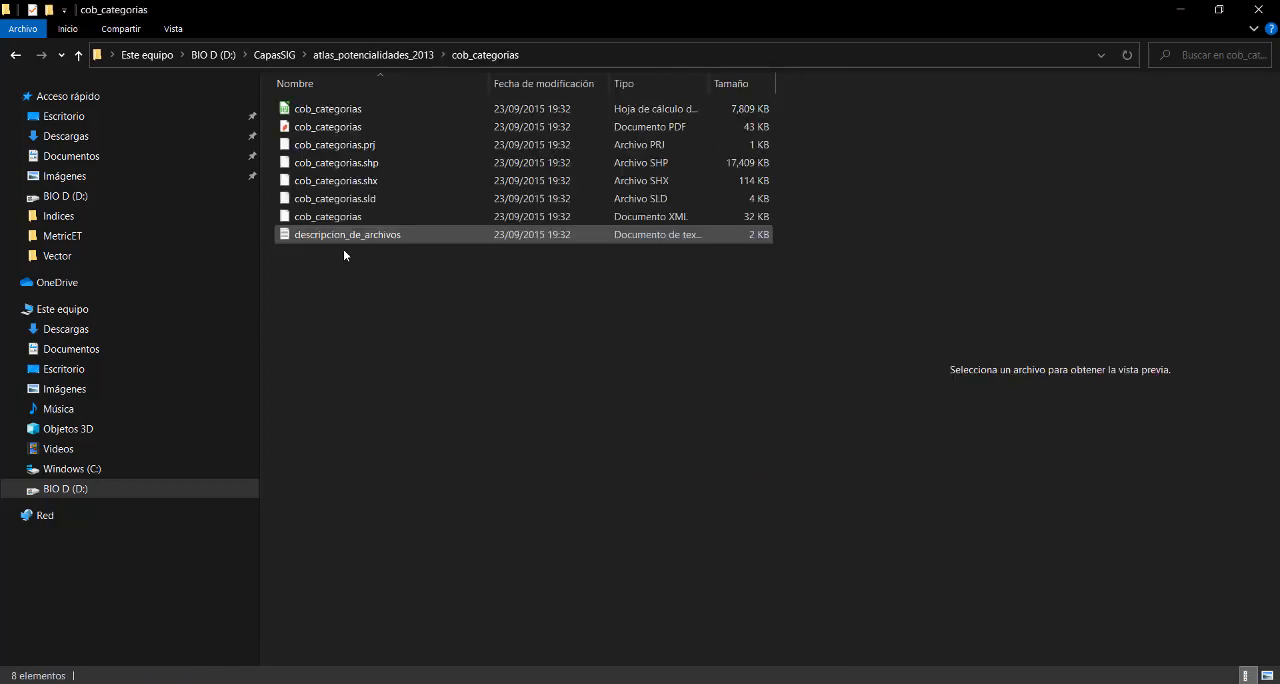
- Open the cob_categorias PDF and examine the layer's summary, scale and lineage metadata, and return to QGIS
left_click(362, 127)
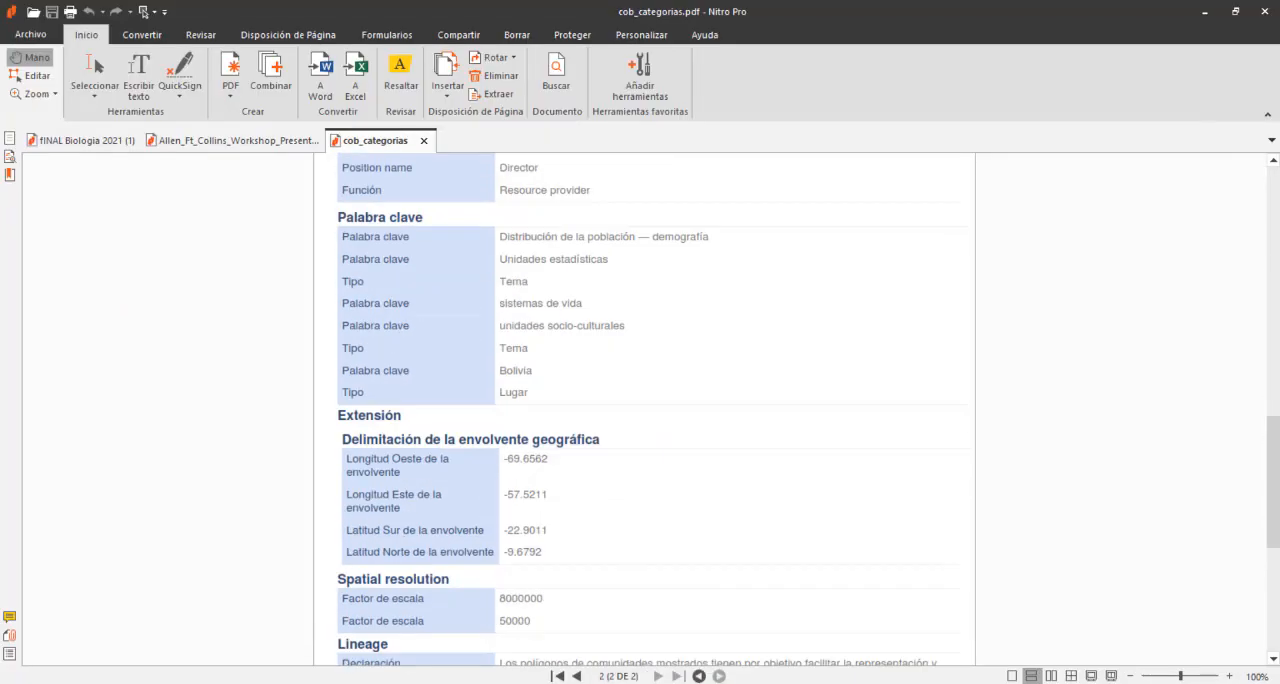
left_click_drag(1275, 448, 1276, 267)
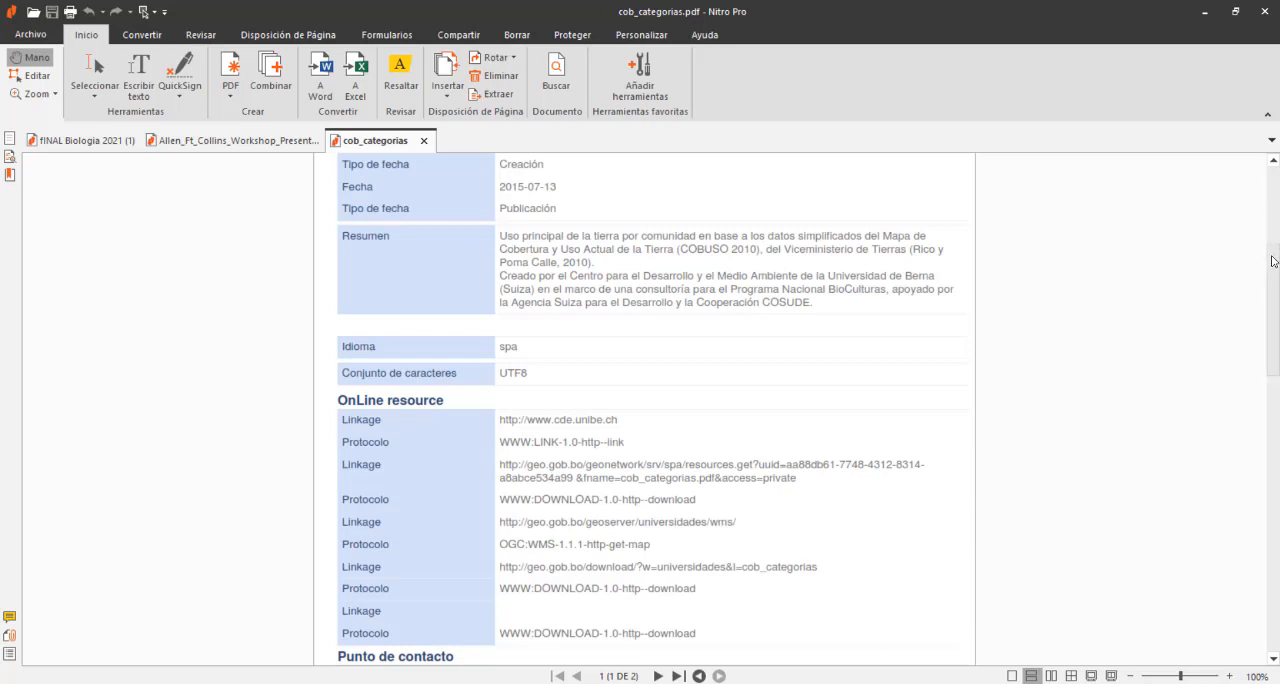
left_click_drag(1272, 262, 1265, 497)
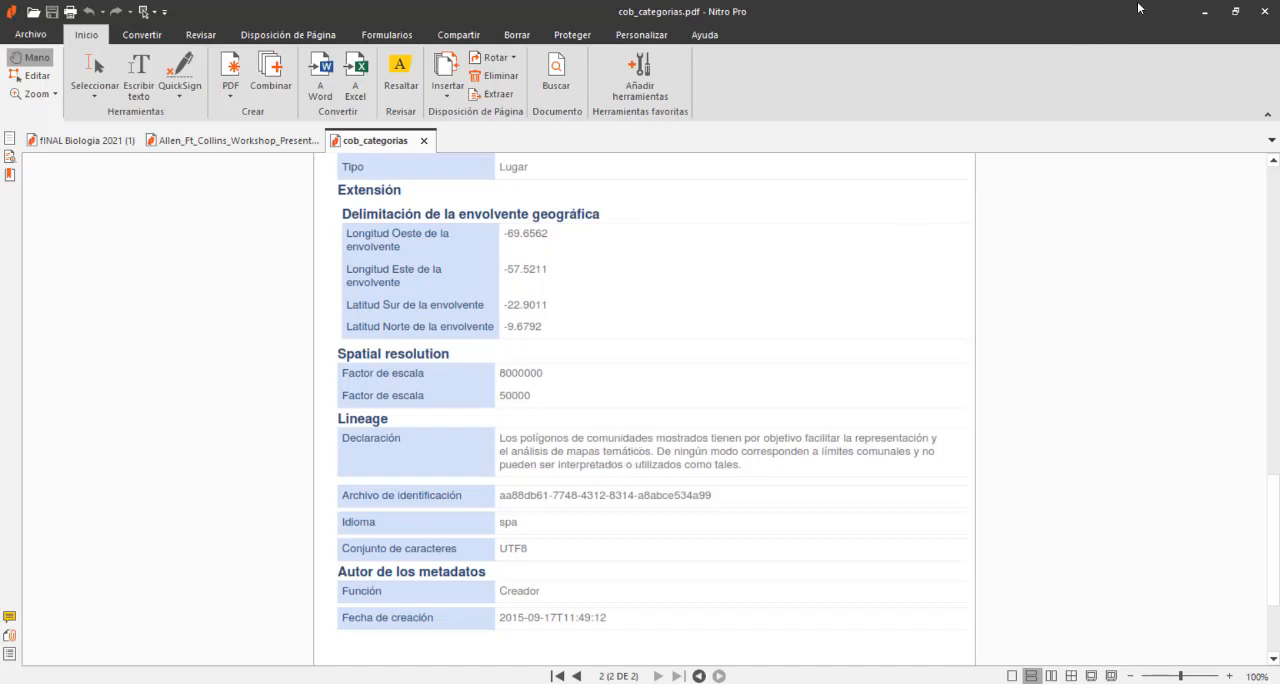
left_click(1205, 12)
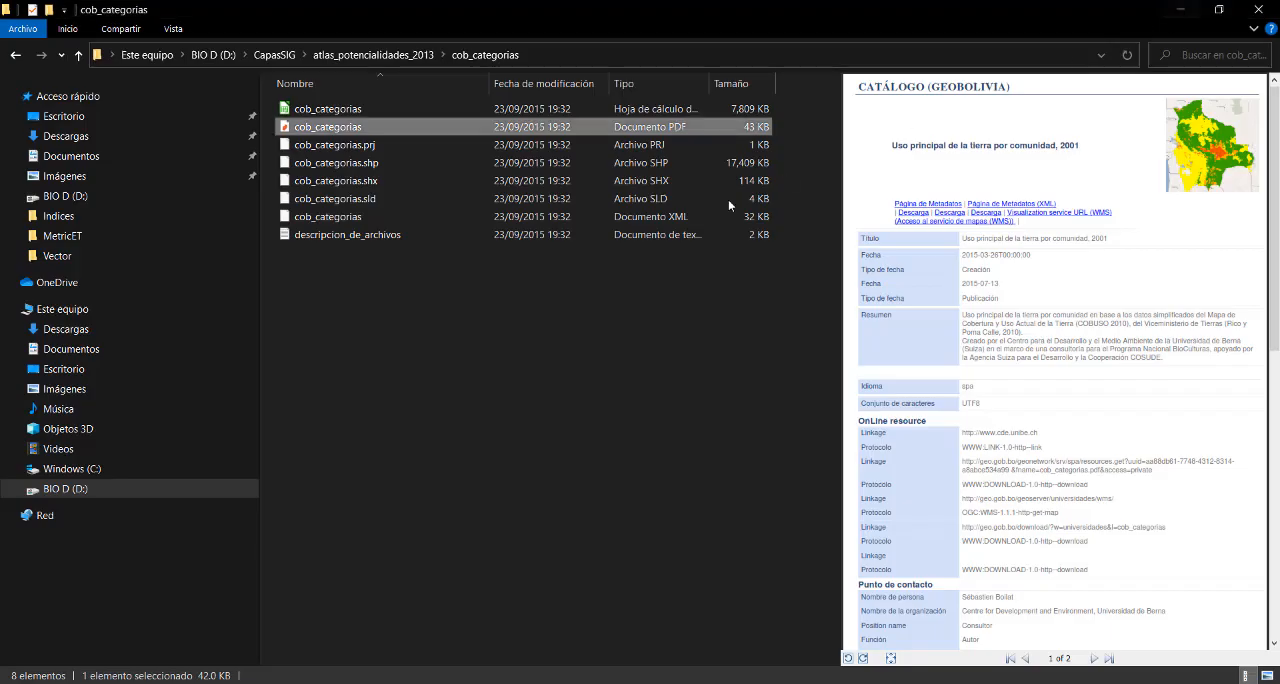
left_click(1181, 12)
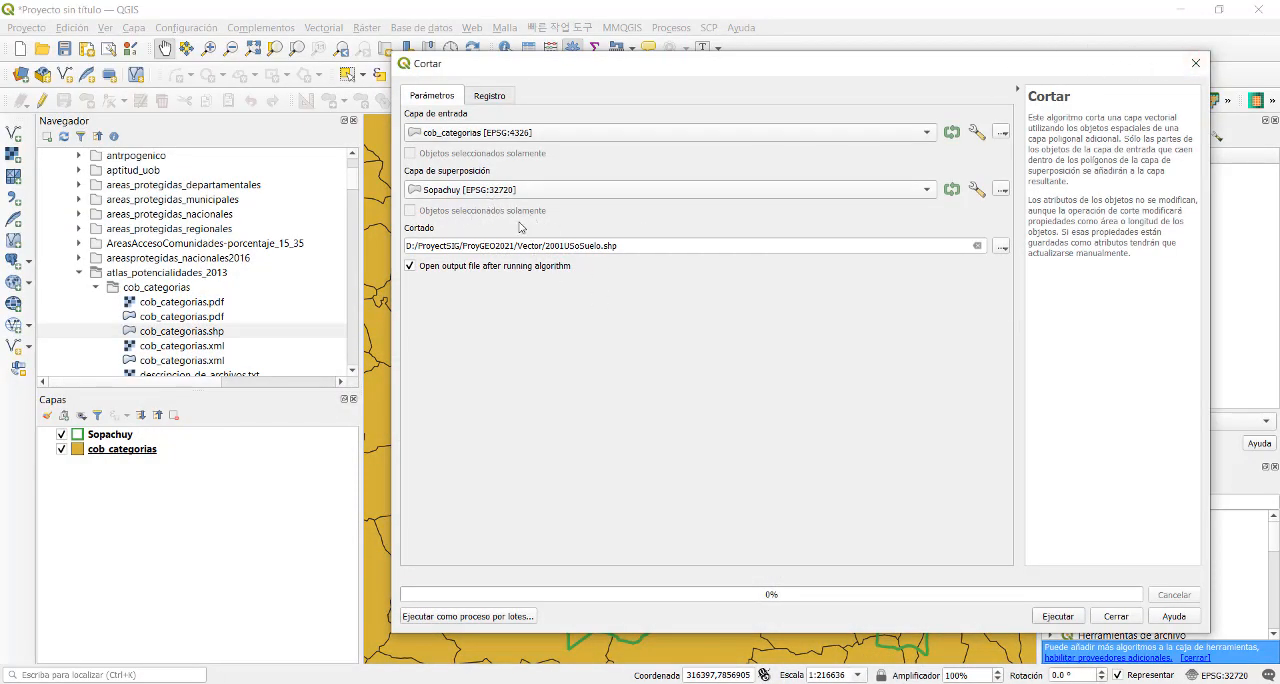
- Run the clip of cob_categorias and hide the original cob_categorias layer
left_click(1056, 616)
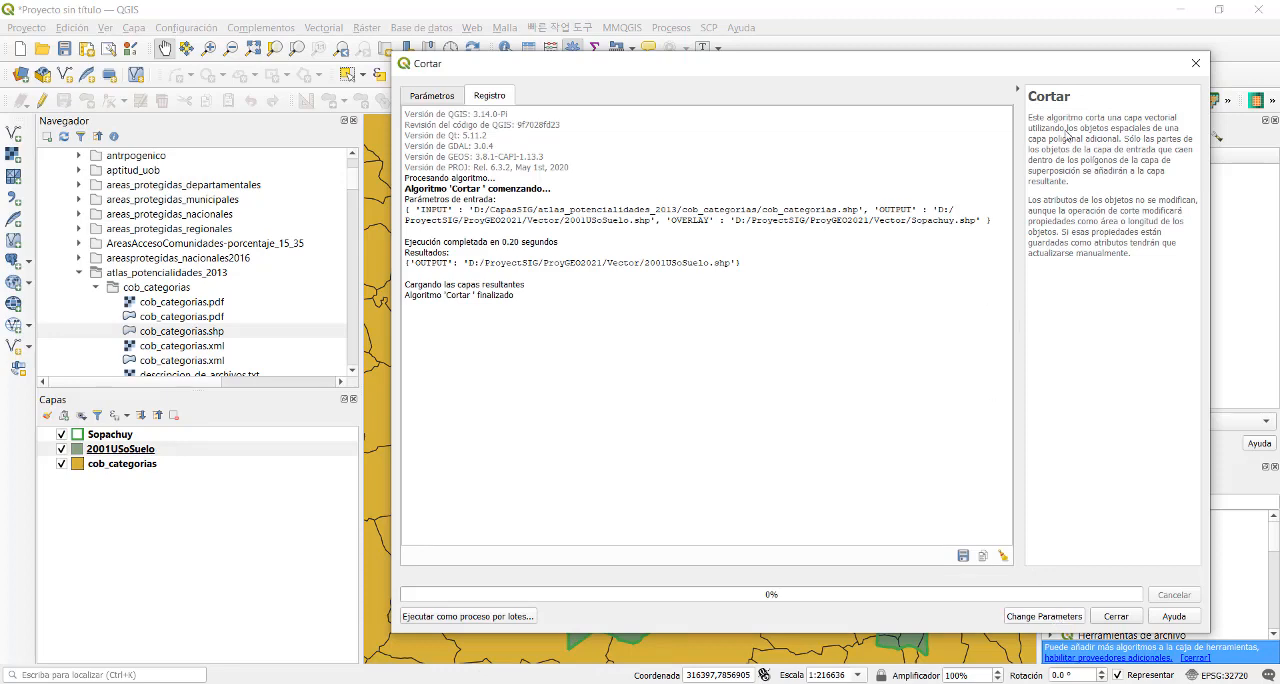
left_click(1195, 63)
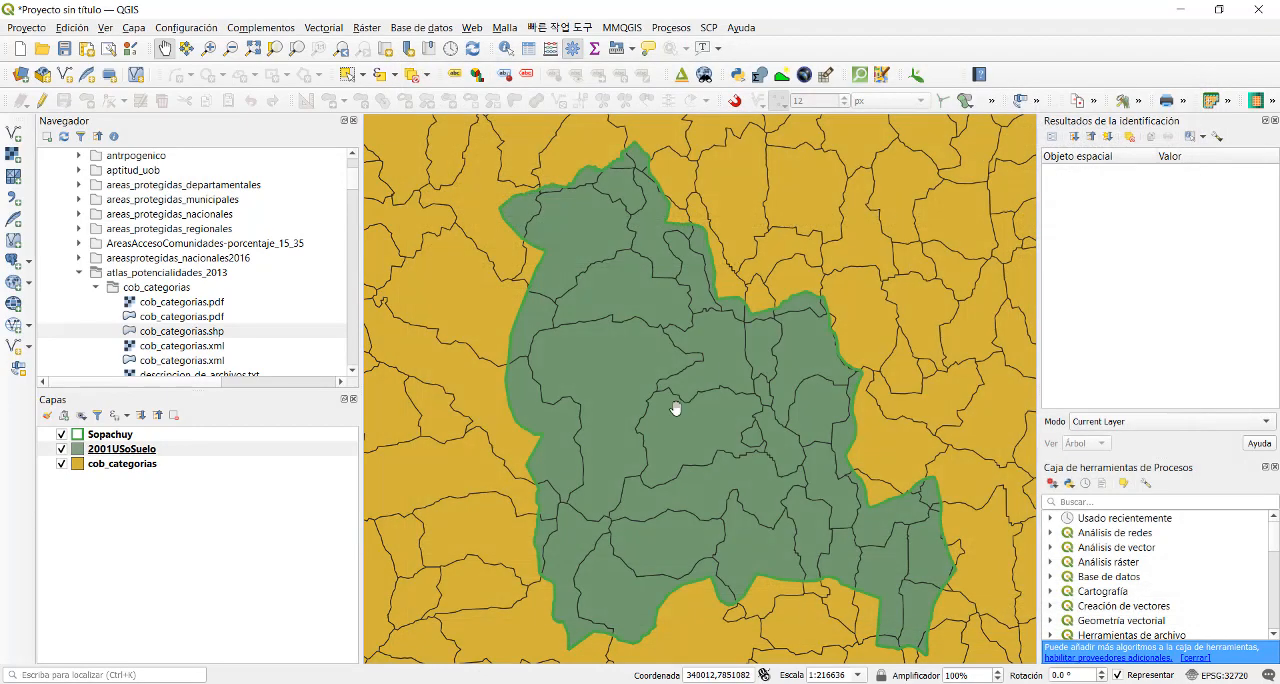
left_click(61, 464)
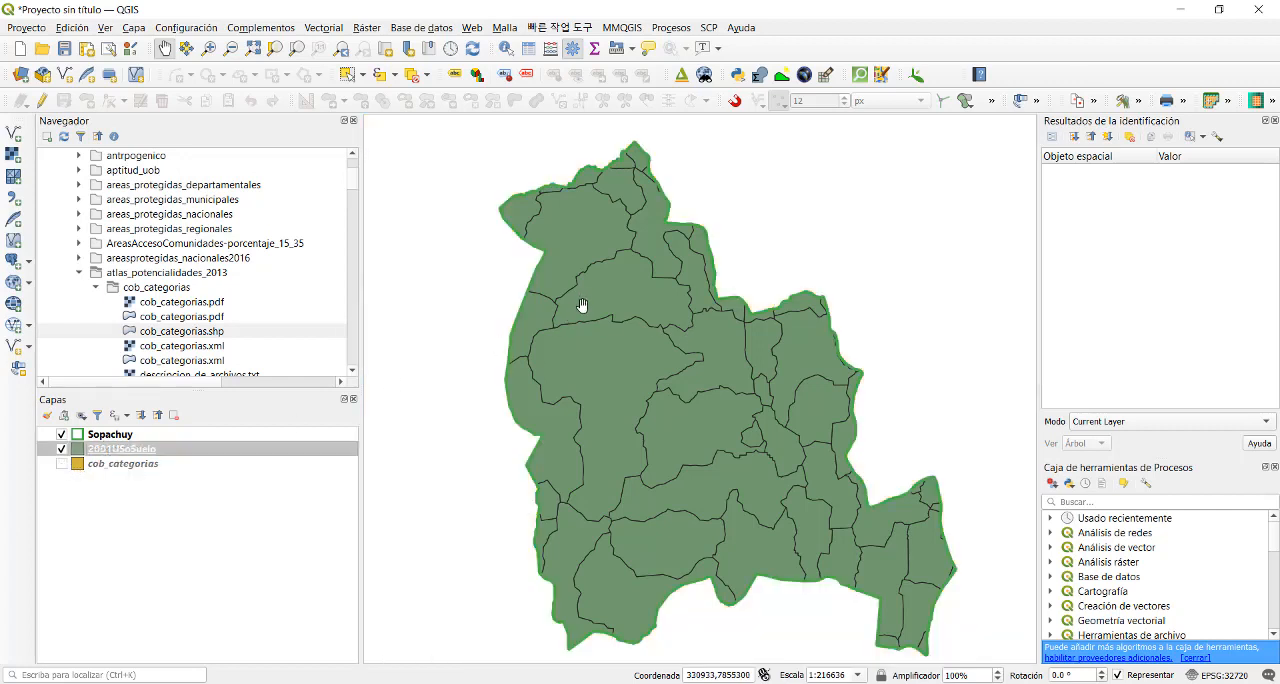
- Set the 2001USoSuelo layer's symbology to Categorized and classify it by the BOSQ_HA field
right_click(143, 451)
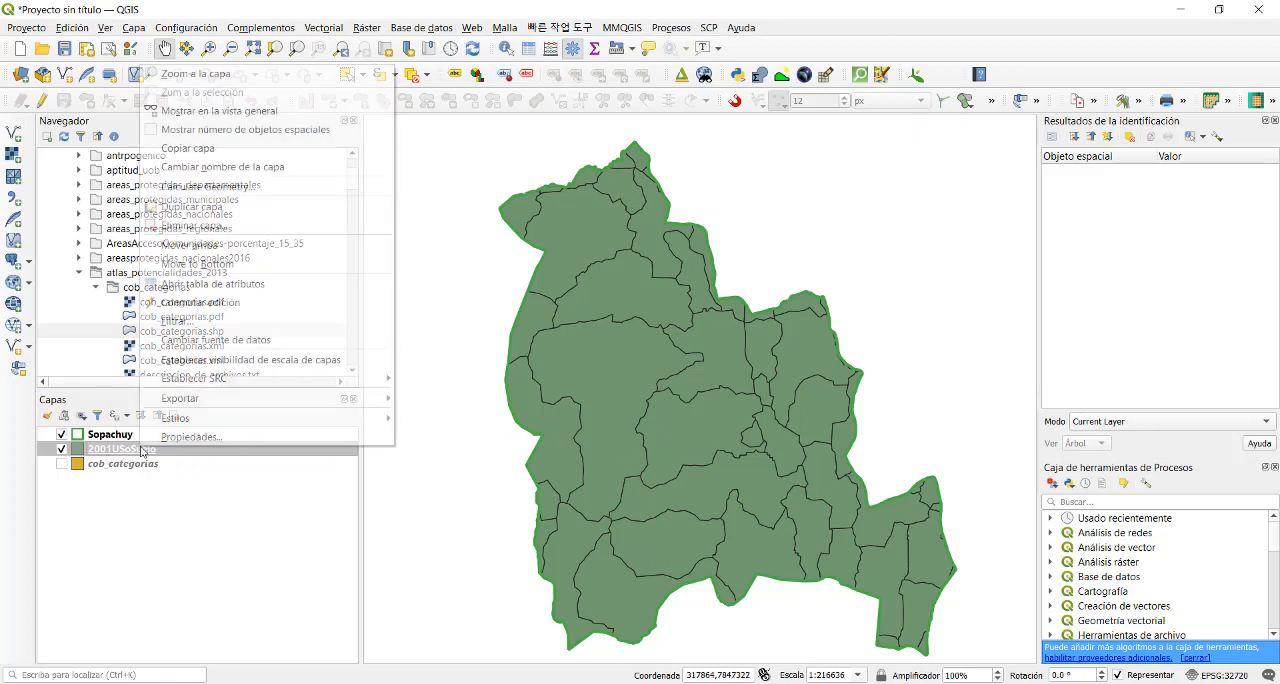
left_click(222, 439)
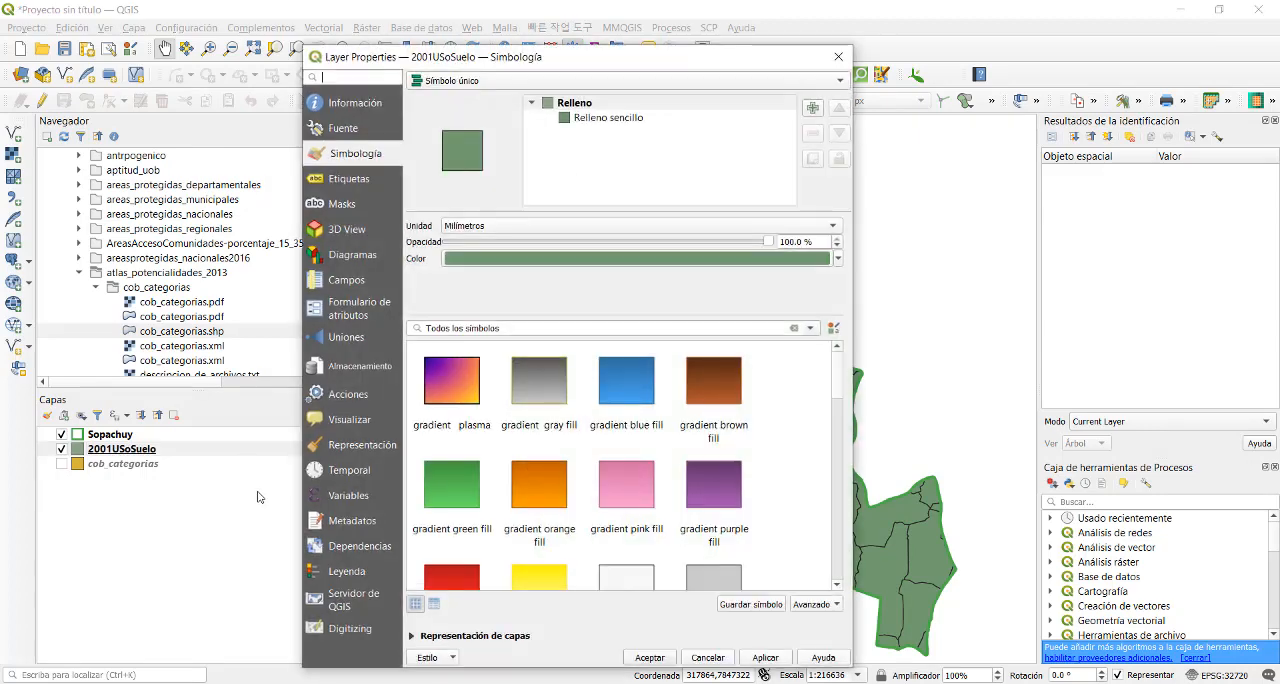
left_click(580, 119)
left_click(504, 84)
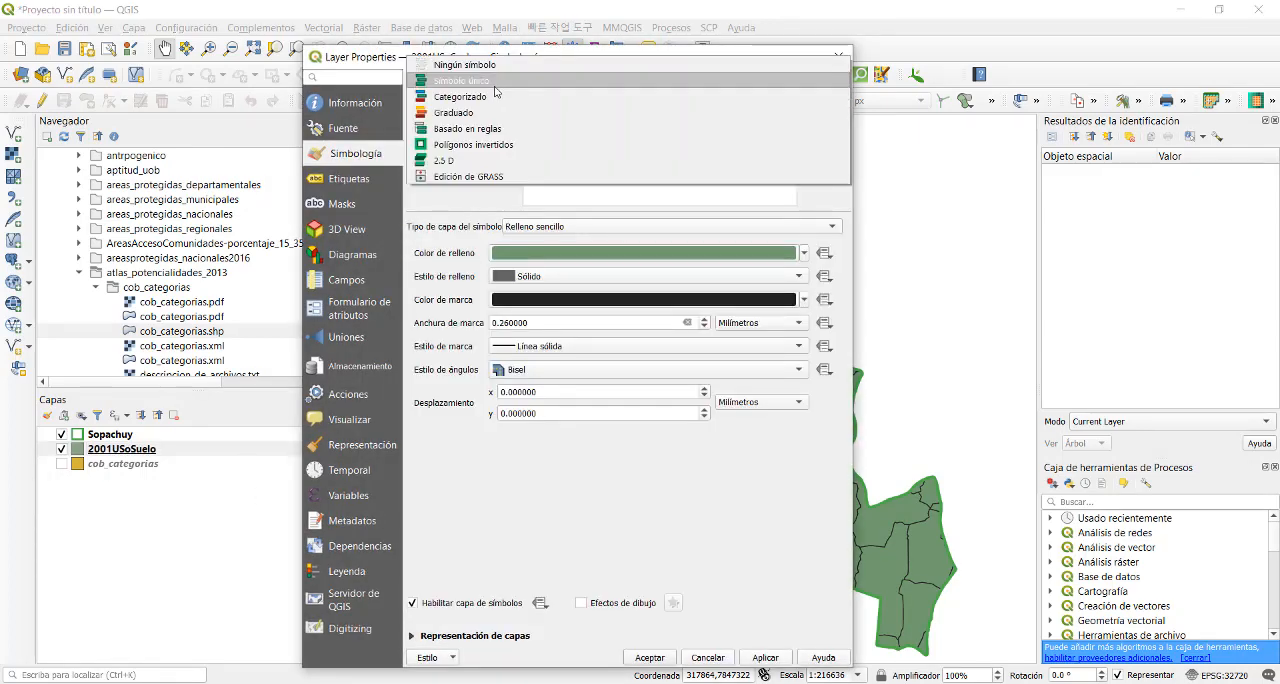
left_click(472, 97)
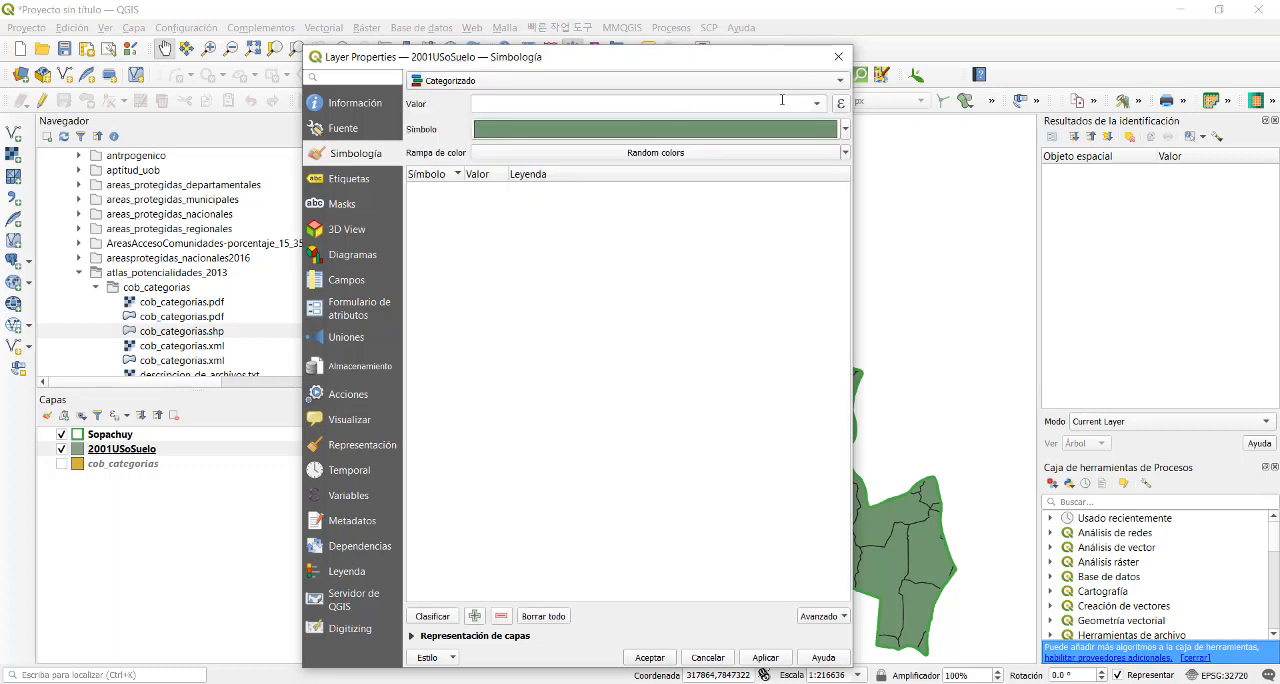
left_click(816, 104)
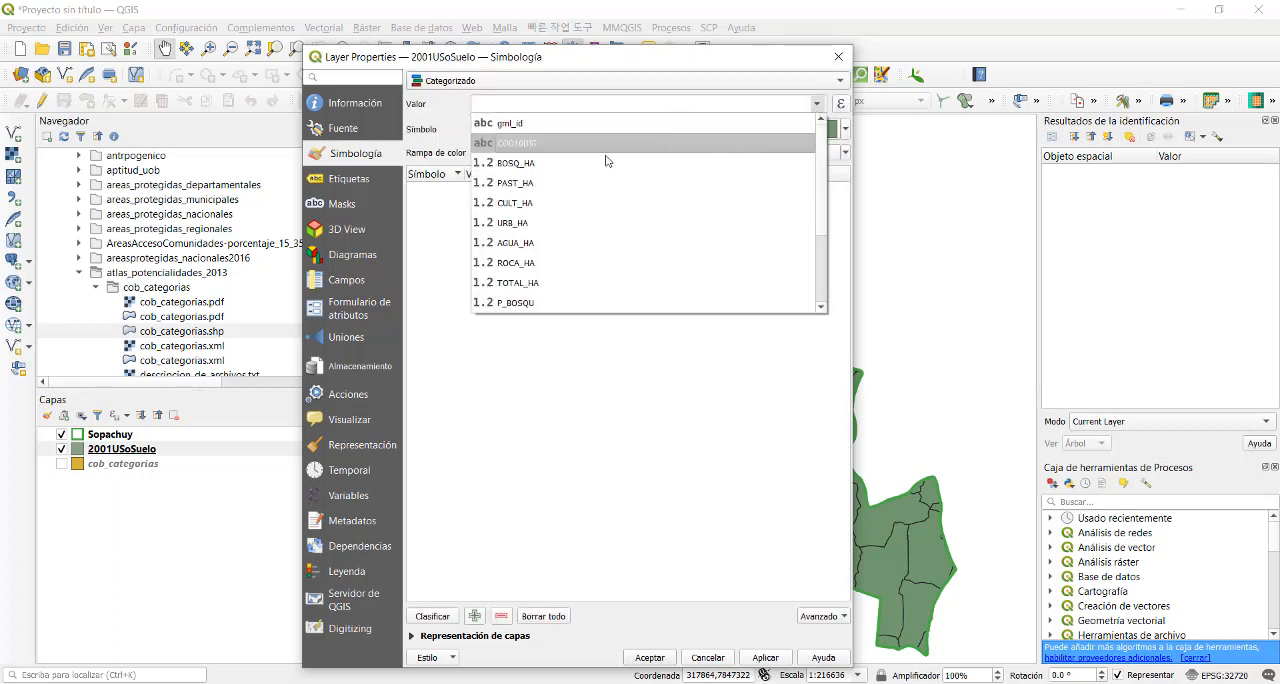
left_click(535, 164)
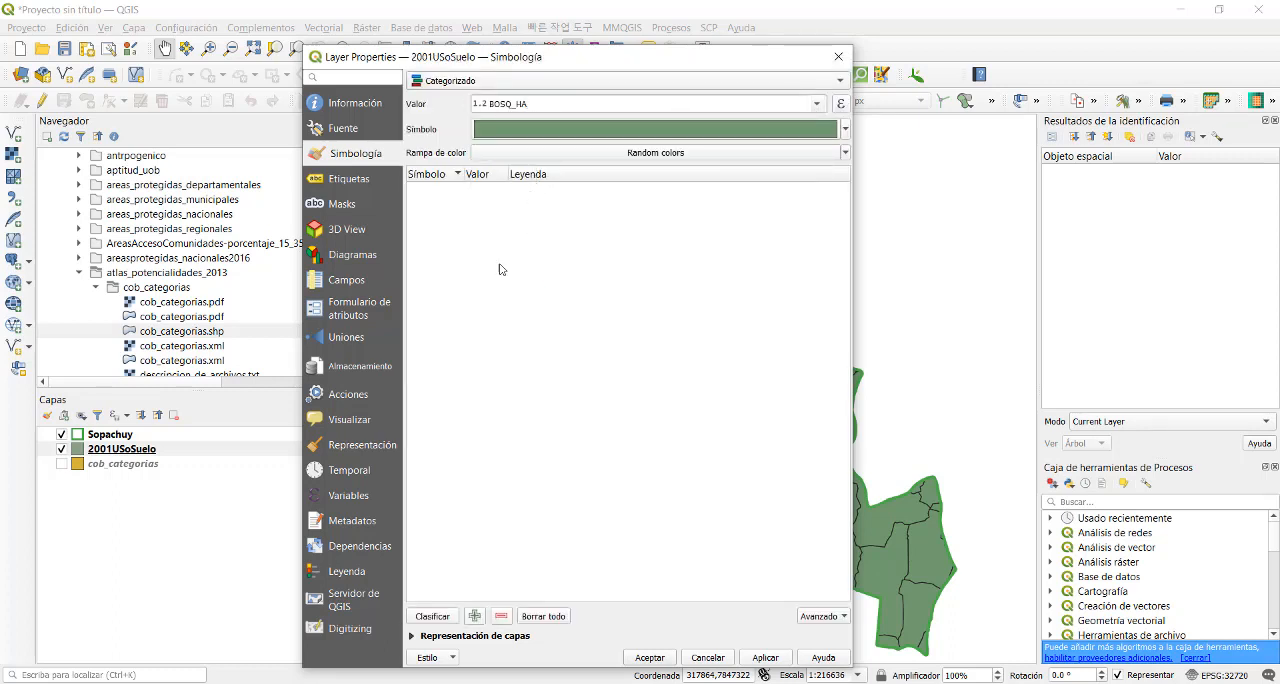
left_click(441, 618)
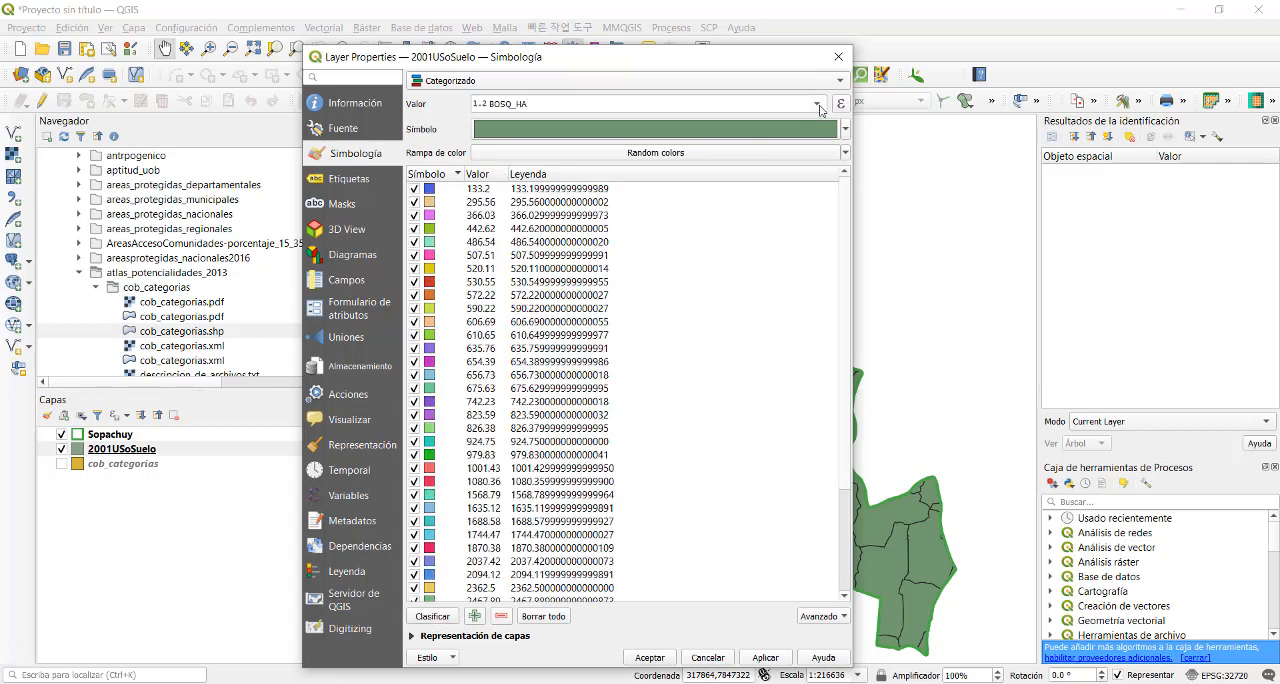
- Symbolize the 2001USoSuelo layer as Graduated by BOSQ_HA with Equal Count (Quantile) classes and the Greens color ramp
left_click(530, 81)
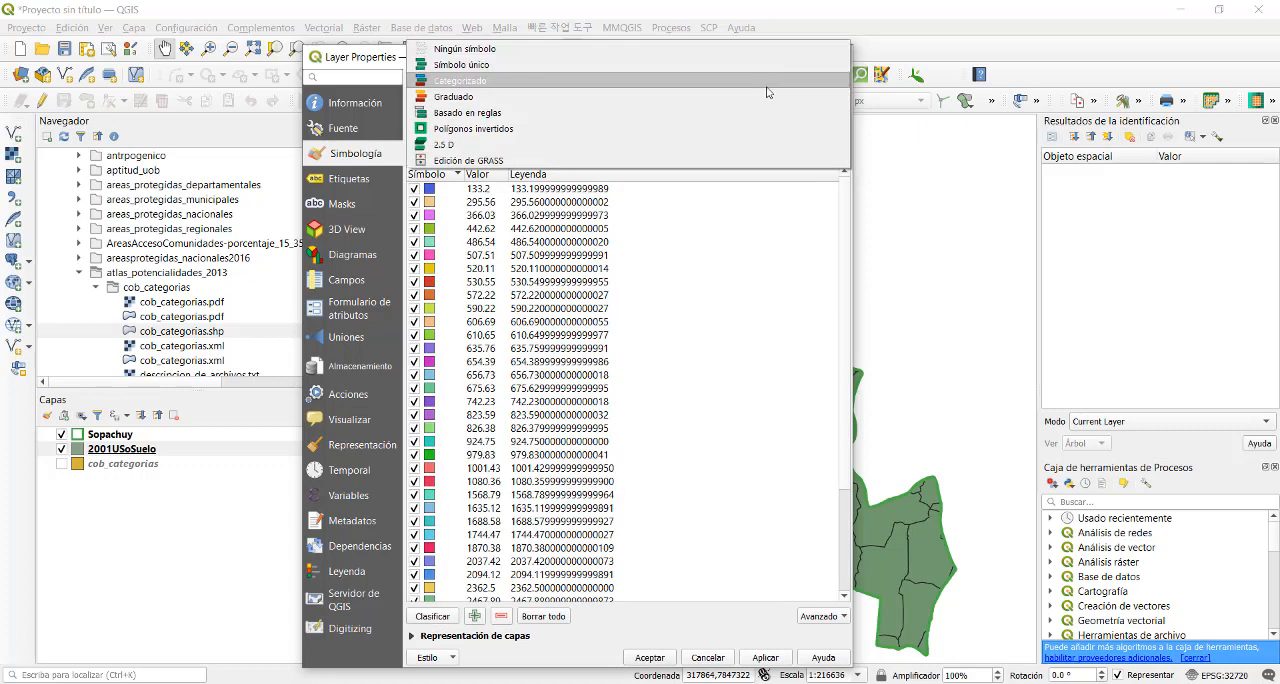
left_click(522, 97)
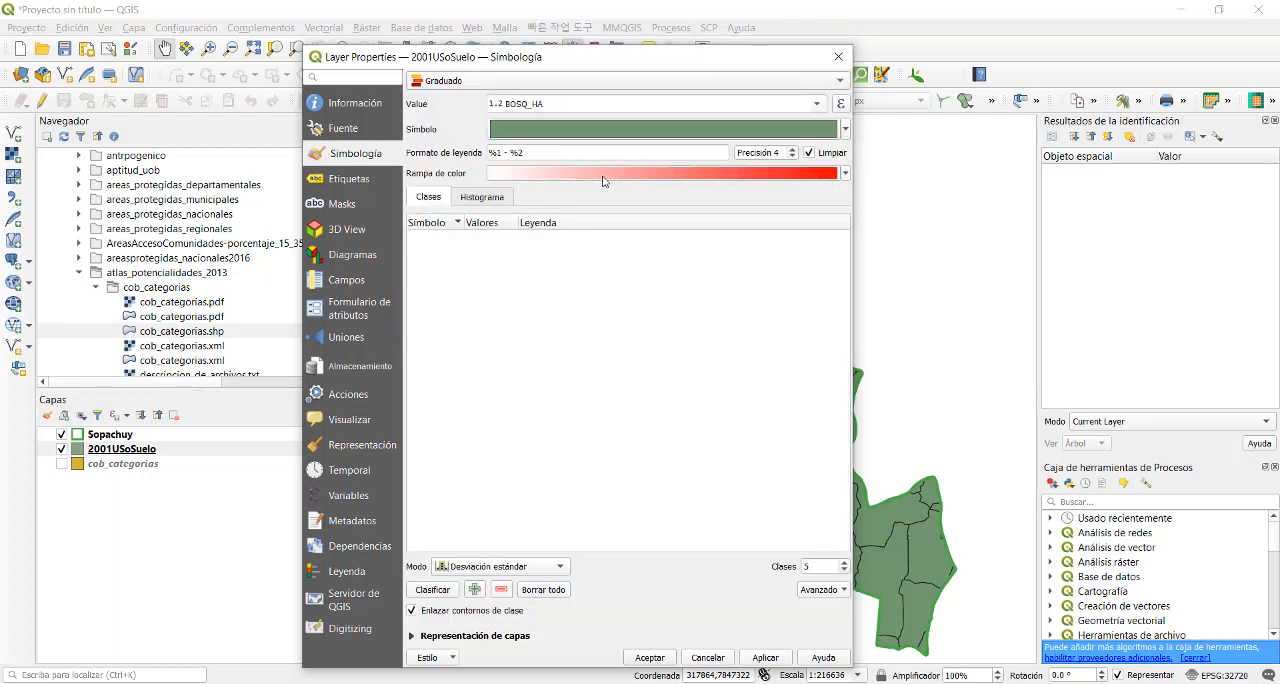
left_click(484, 571)
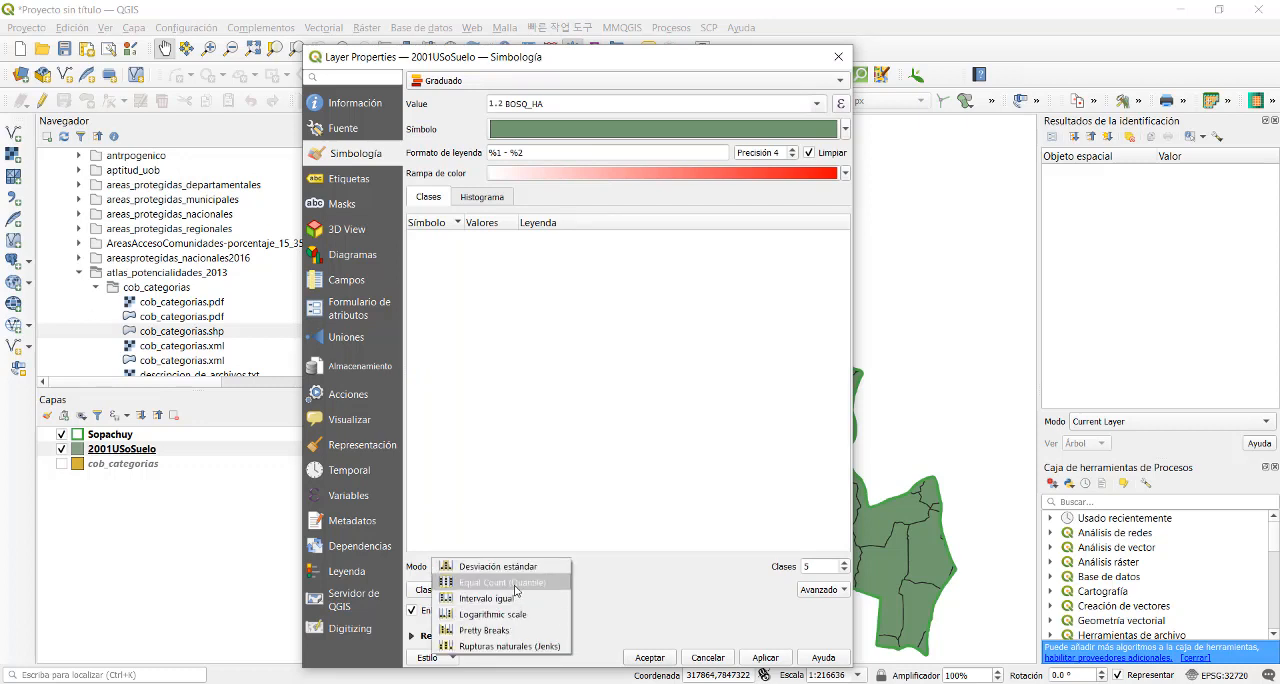
left_click(516, 587)
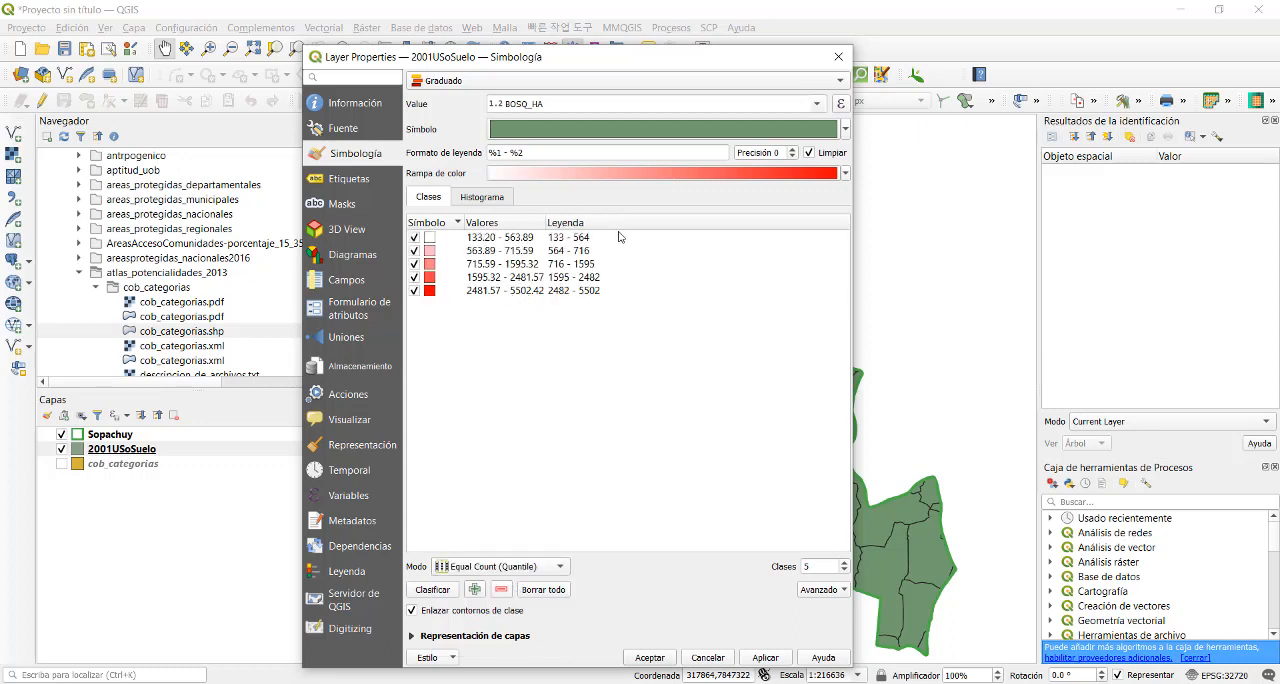
left_click(845, 175)
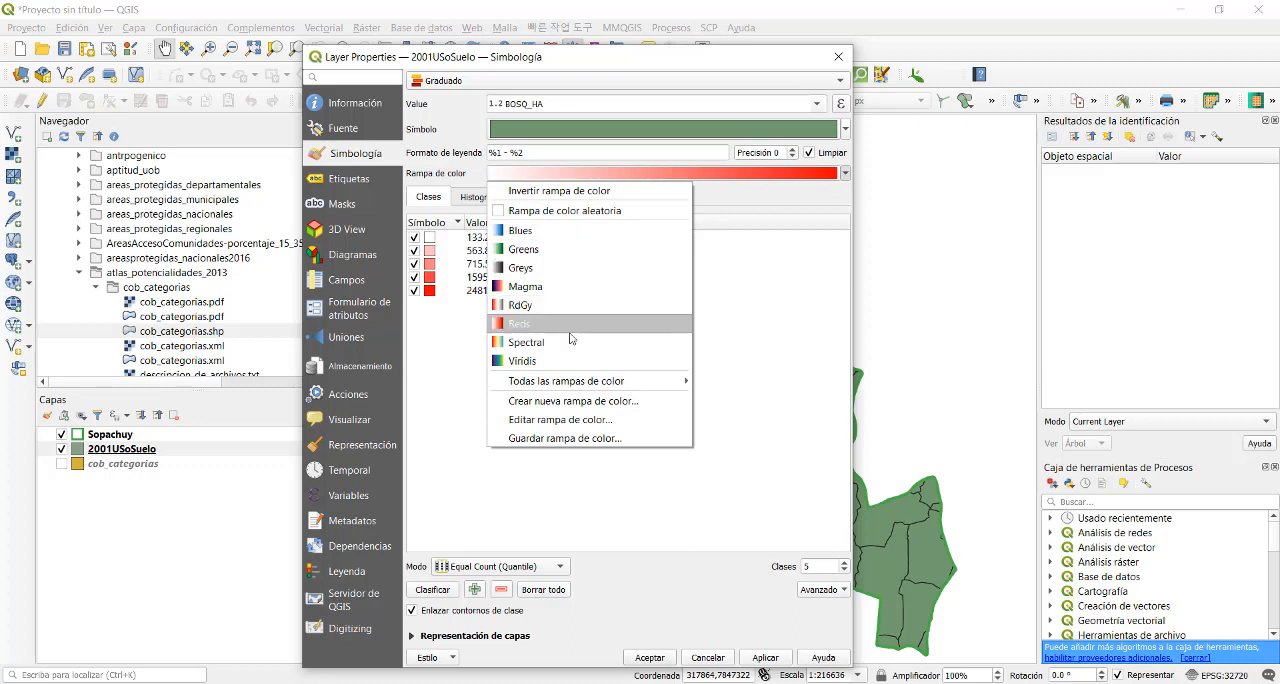
left_click(558, 250)
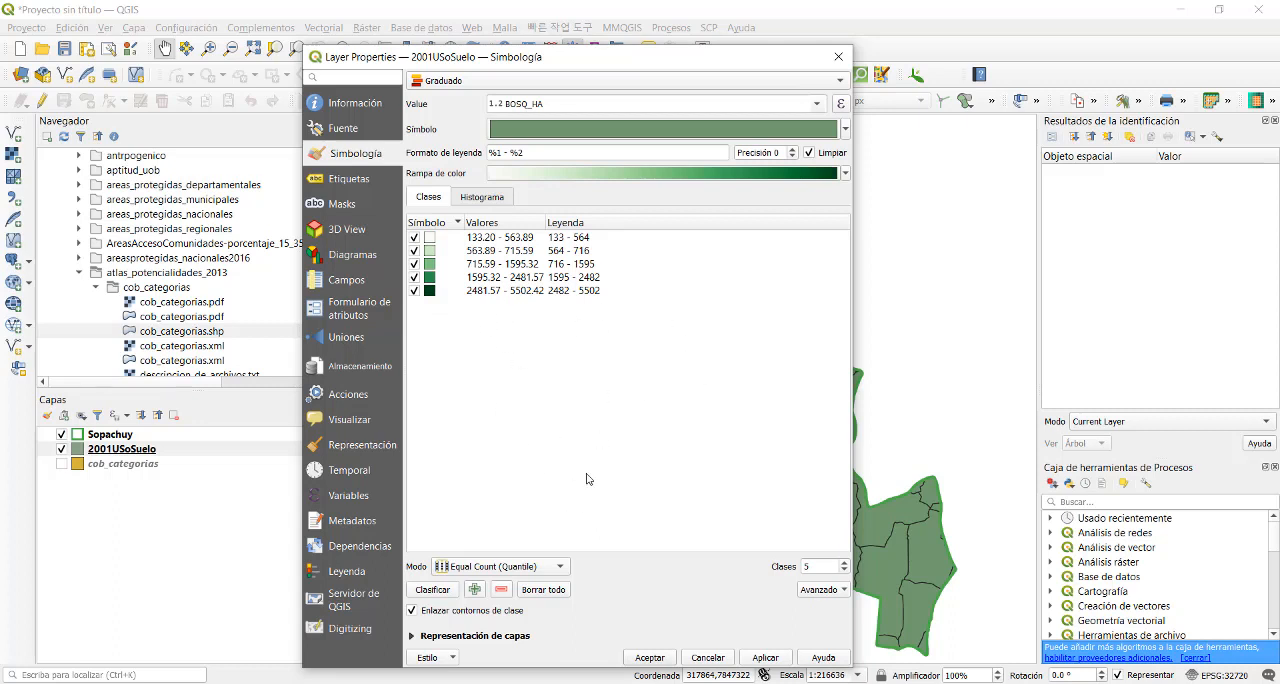
left_click(765, 658)
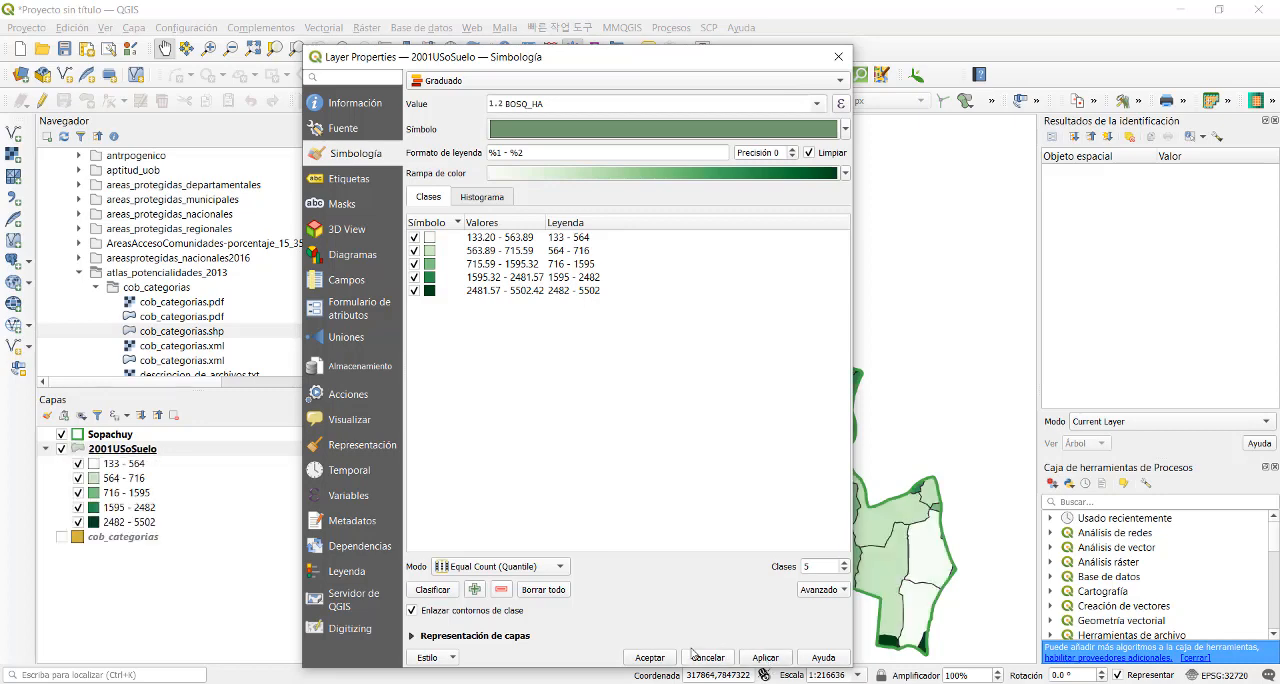
left_click(648, 658)
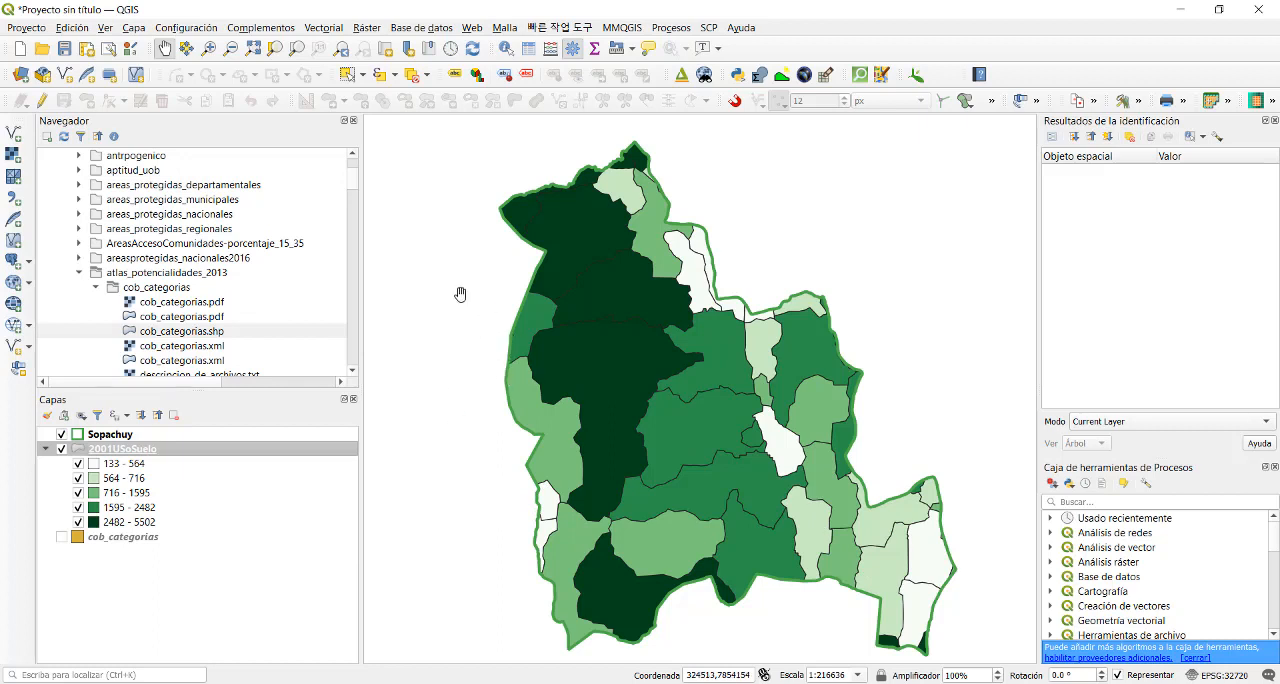
- Reopen the symbology properties of the 2001USoSuelo layer
right_click(201, 449)
left_click(261, 436)
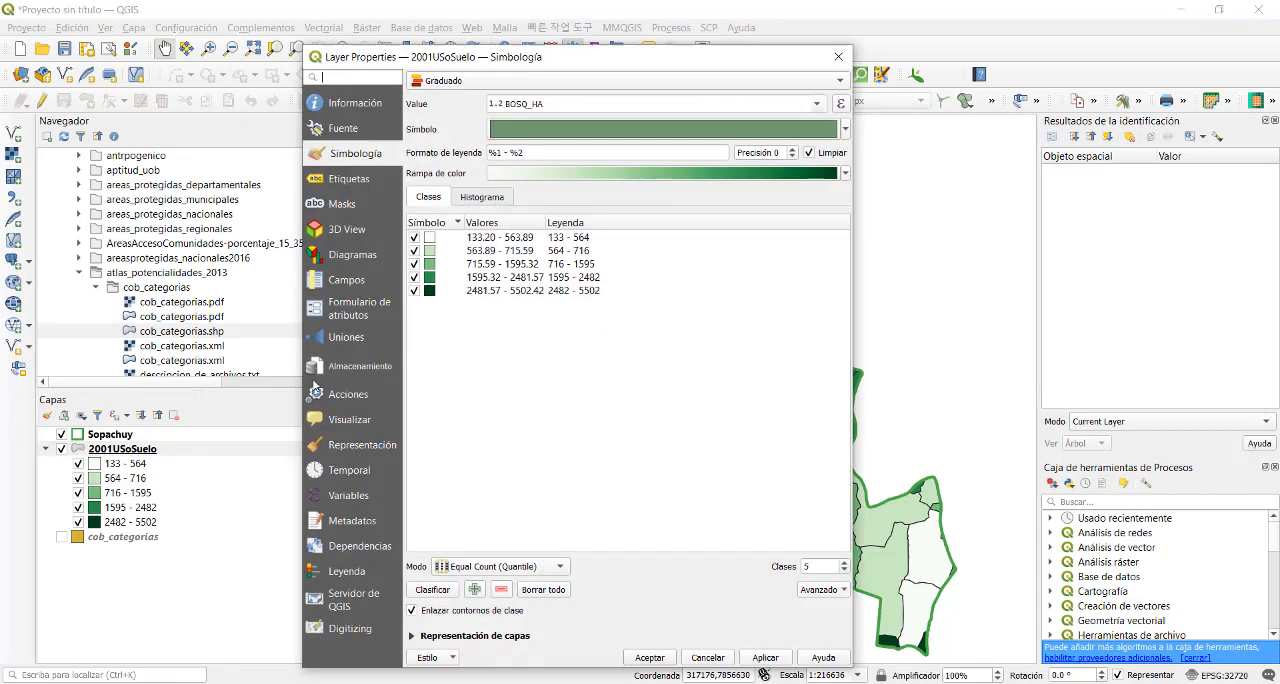
- Try classifying the layer by the CULT_HA field, and switch the classification value to AGUA_HA
left_click(815, 106)
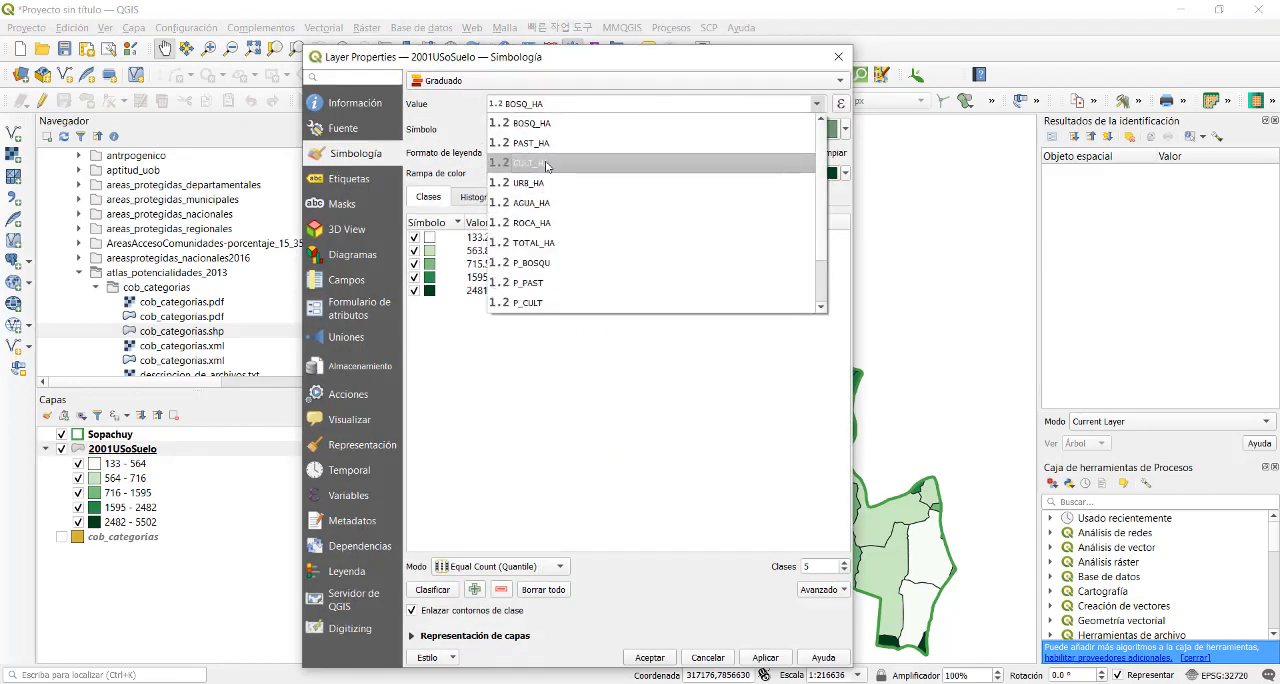
left_click(548, 164)
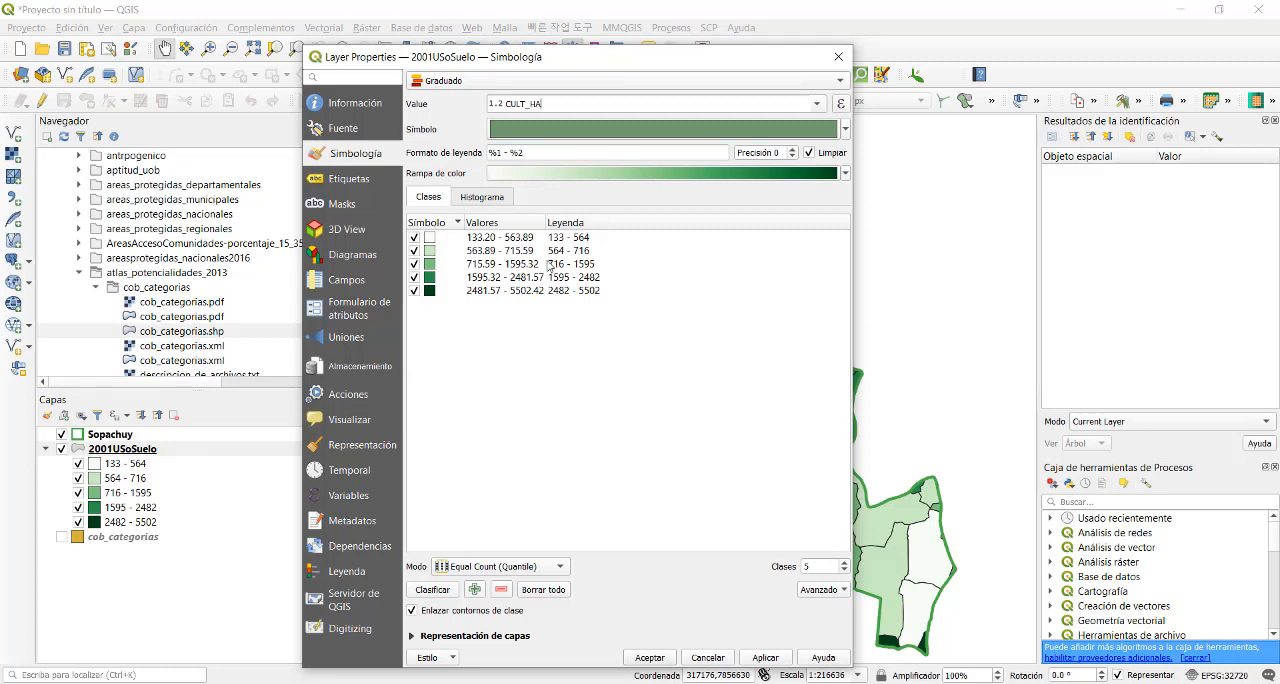
left_click(434, 590)
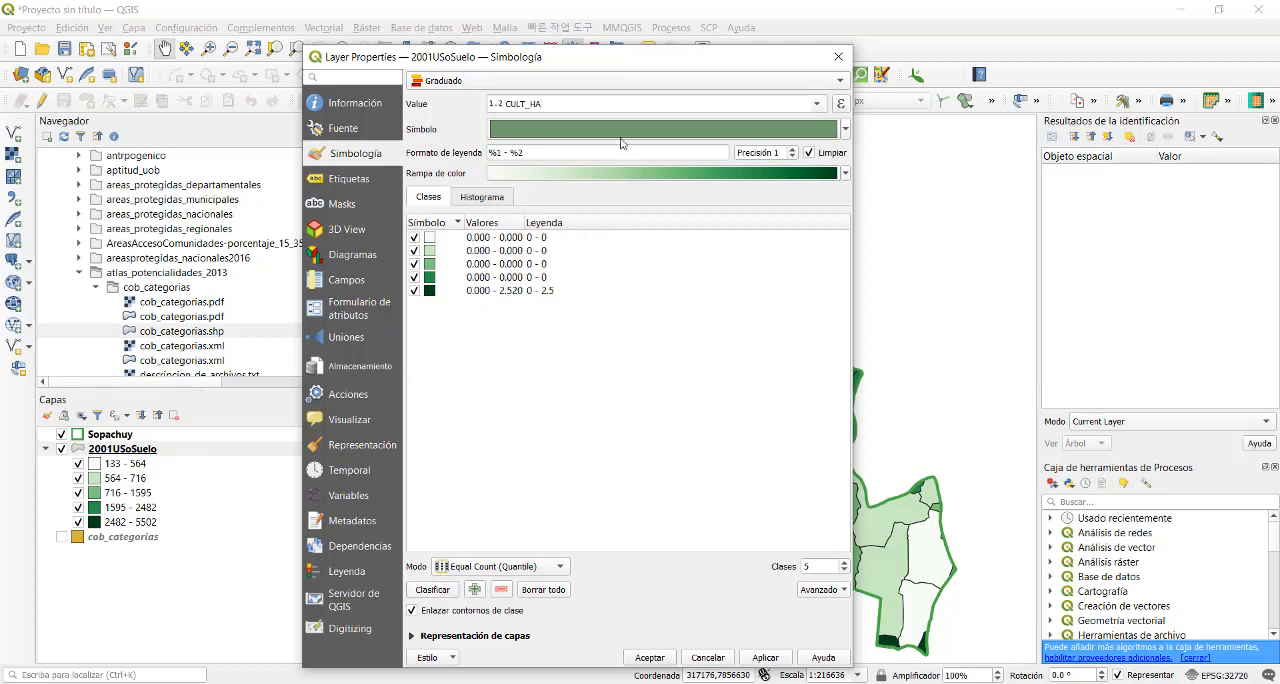
left_click(845, 130)
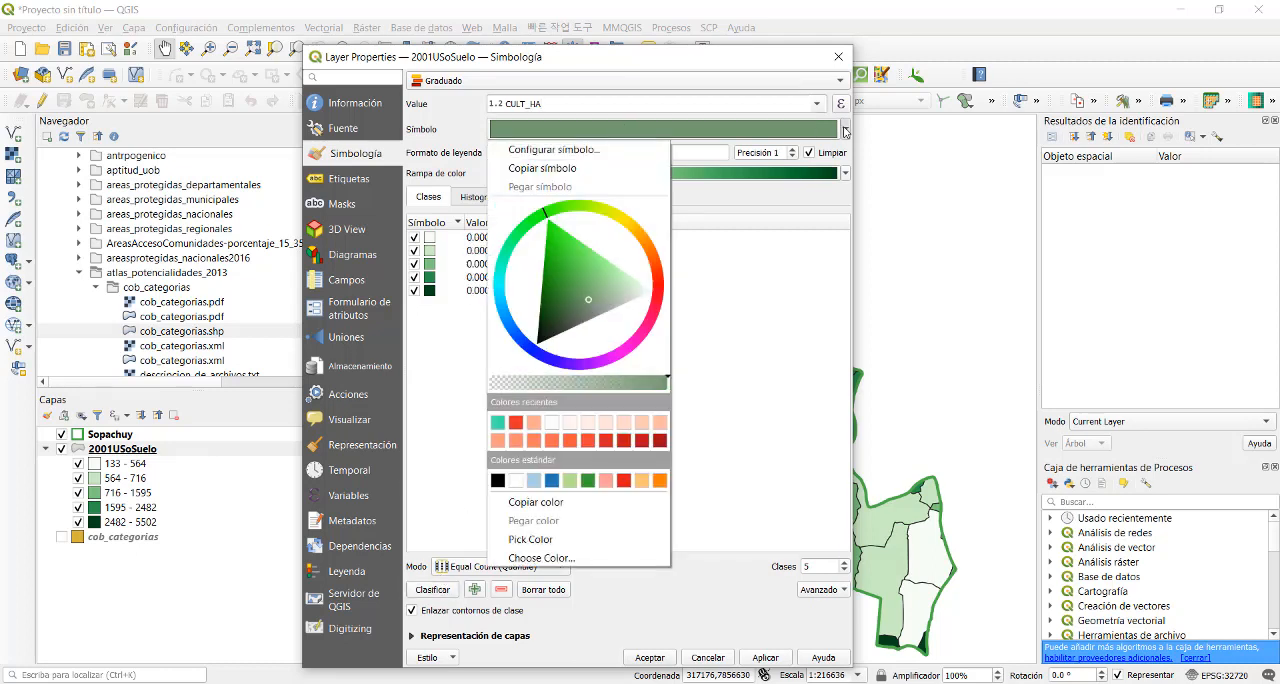
left_click(817, 104)
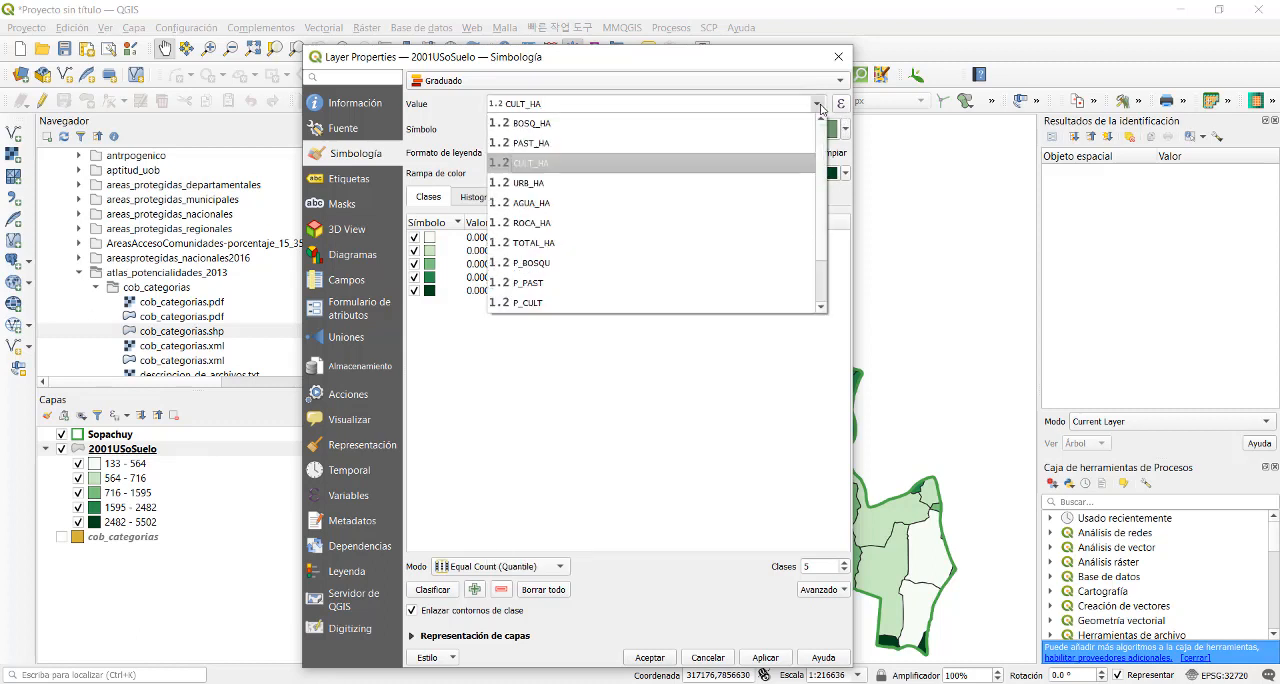
left_click(567, 204)
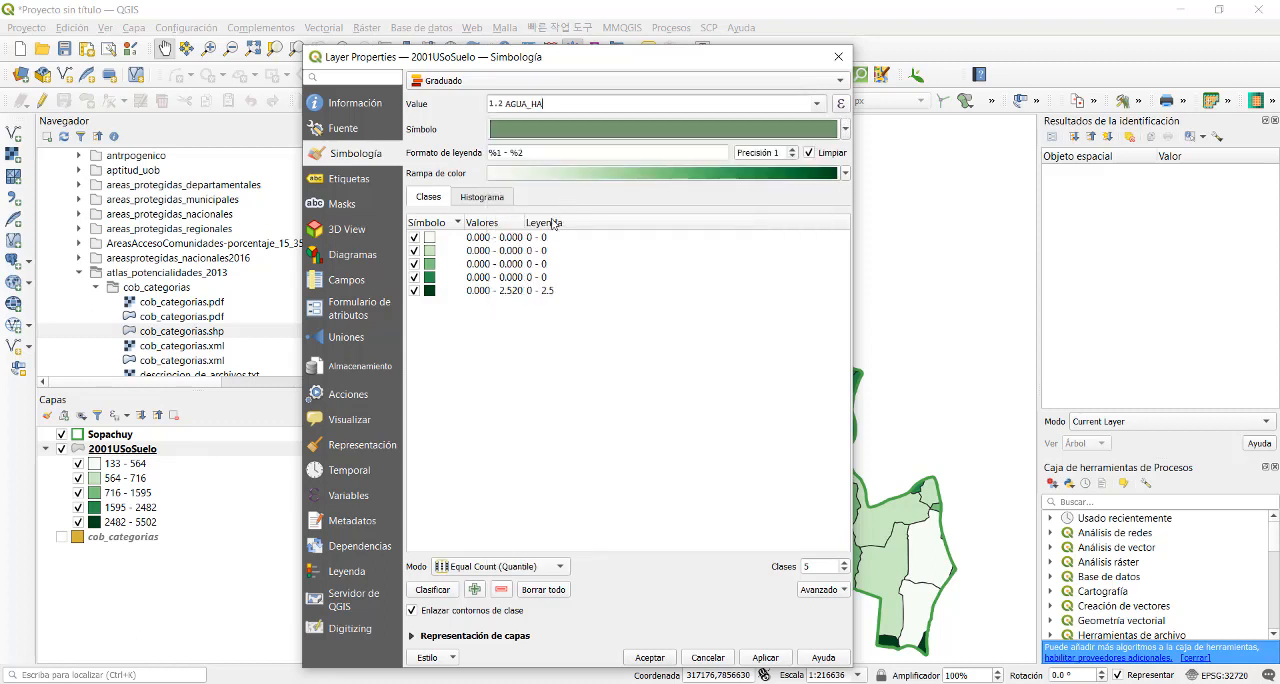
- Set the graduated classification value to PAST_HA and reclassify the layer
left_click(814, 104)
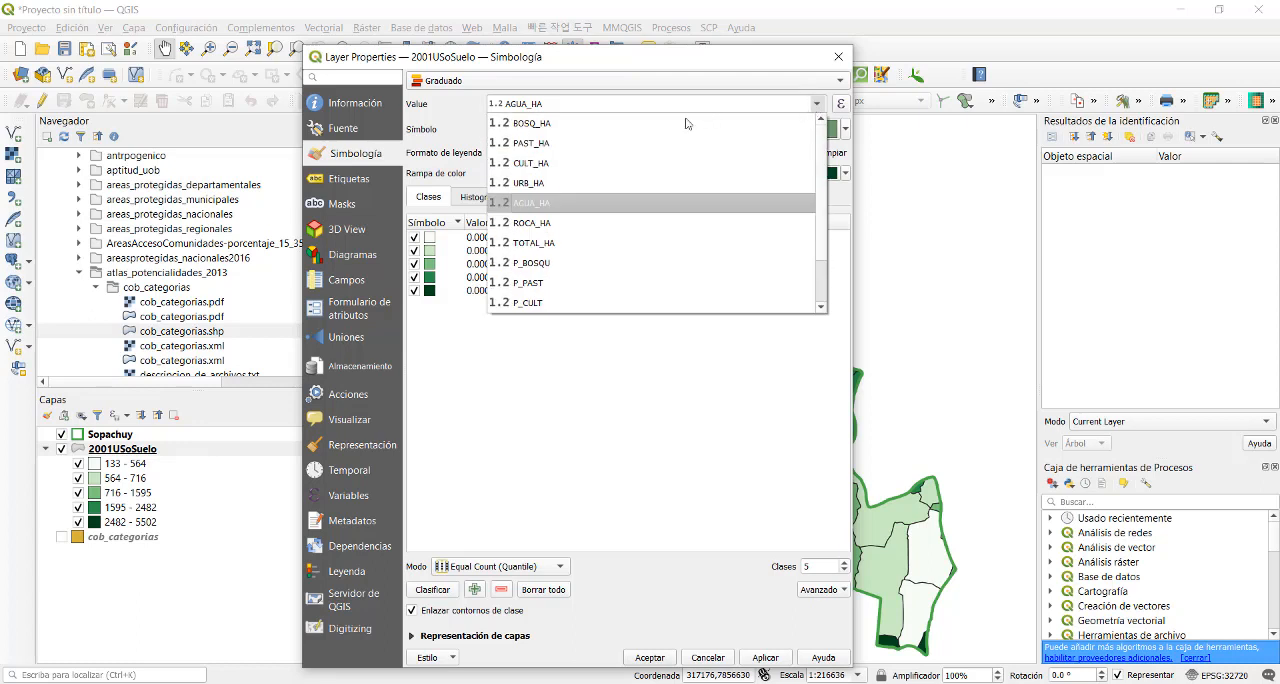
left_click(593, 143)
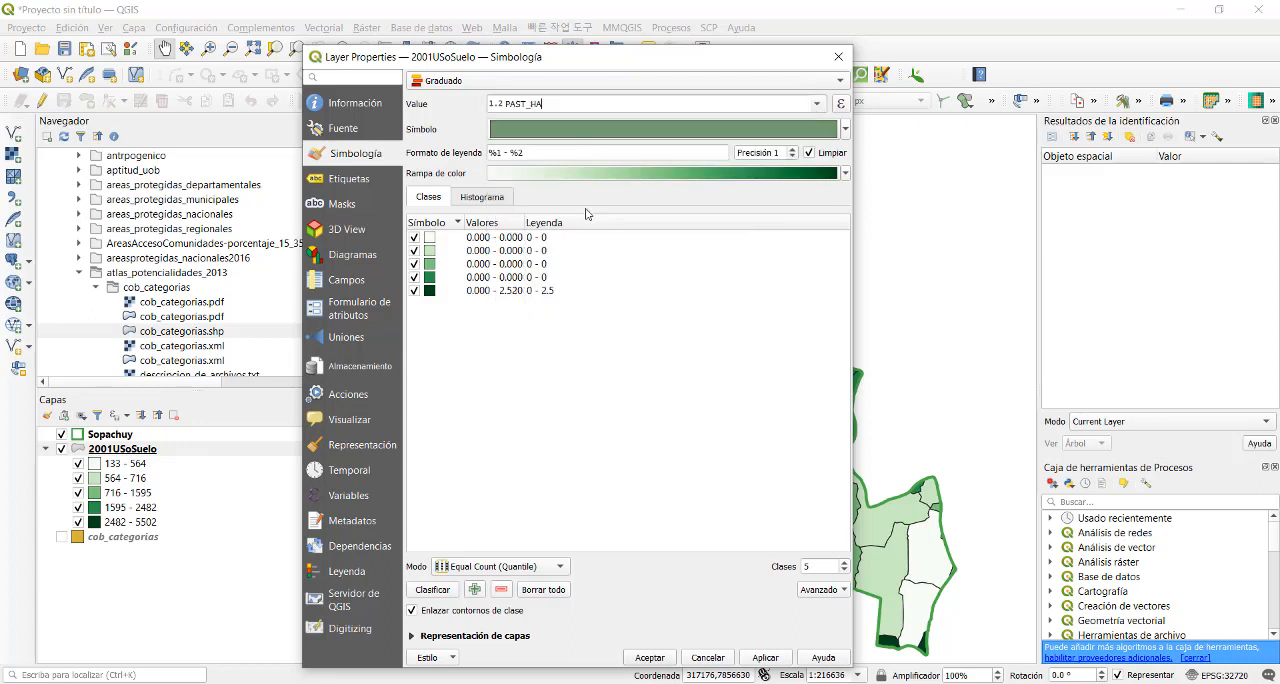
left_click(433, 589)
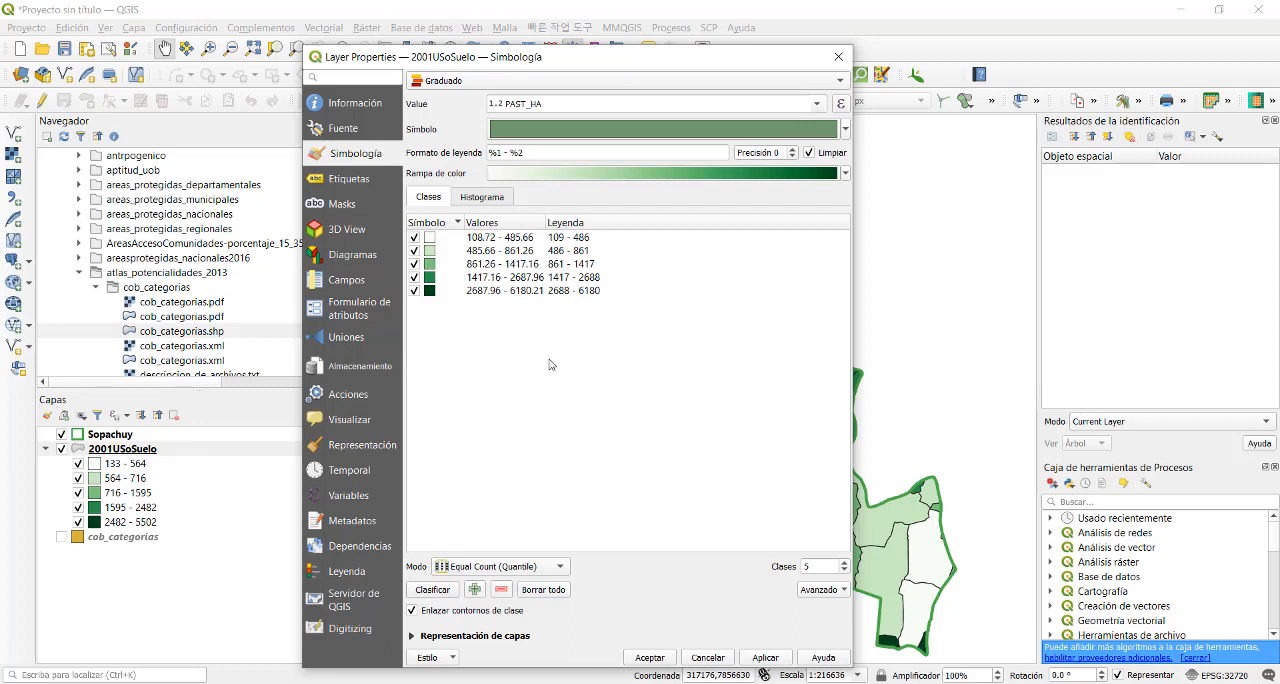
- Set the graduated classes' color ramp to YlGn and apply the symbology to the 2001USoSuelo layer
left_click(843, 172)
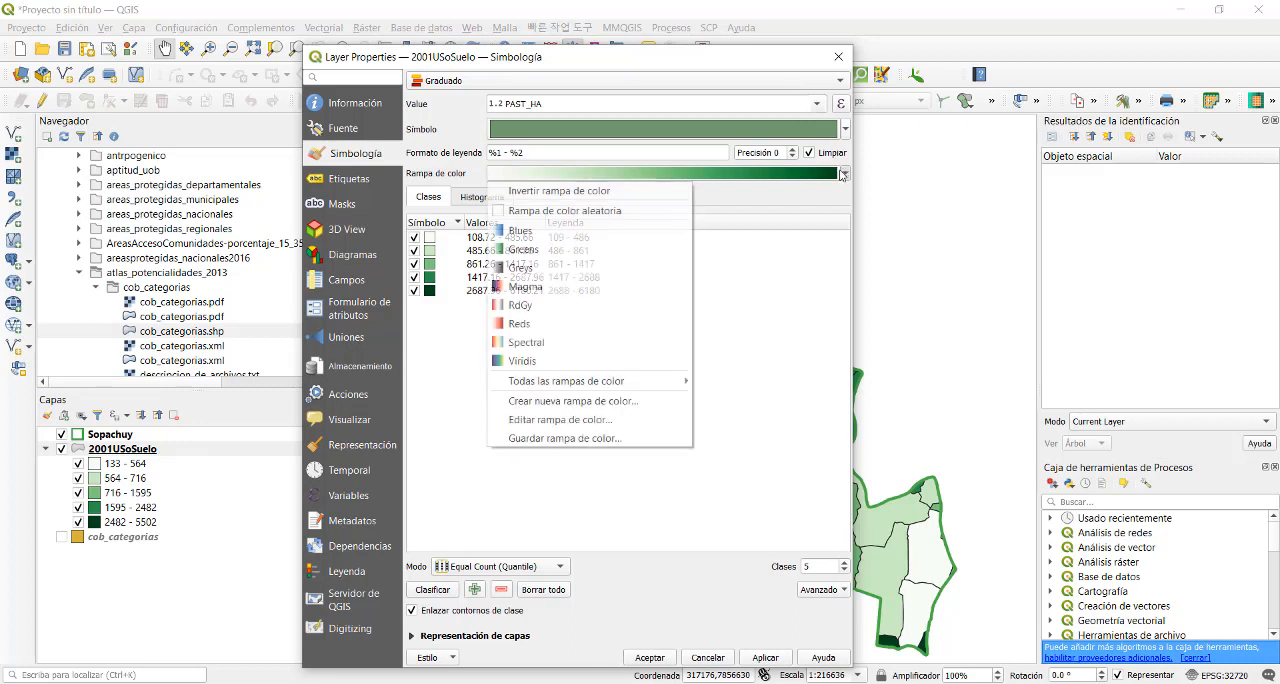
mouse_move(566, 384)
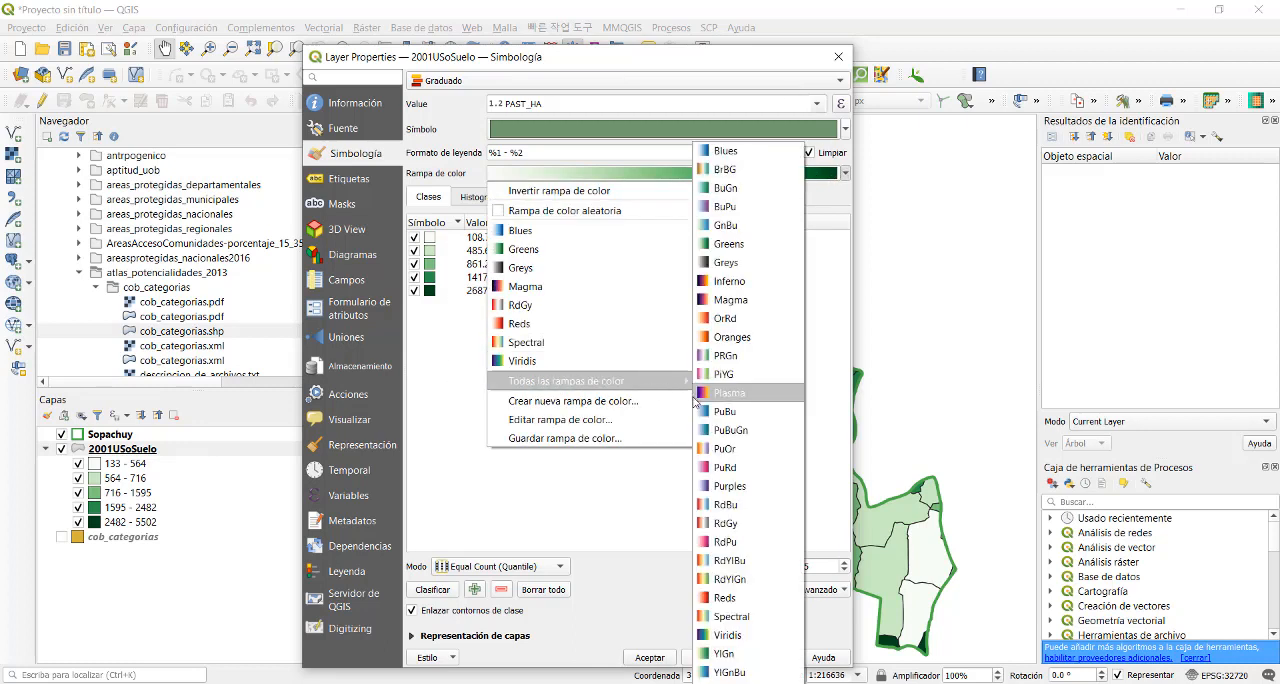
left_click(708, 655)
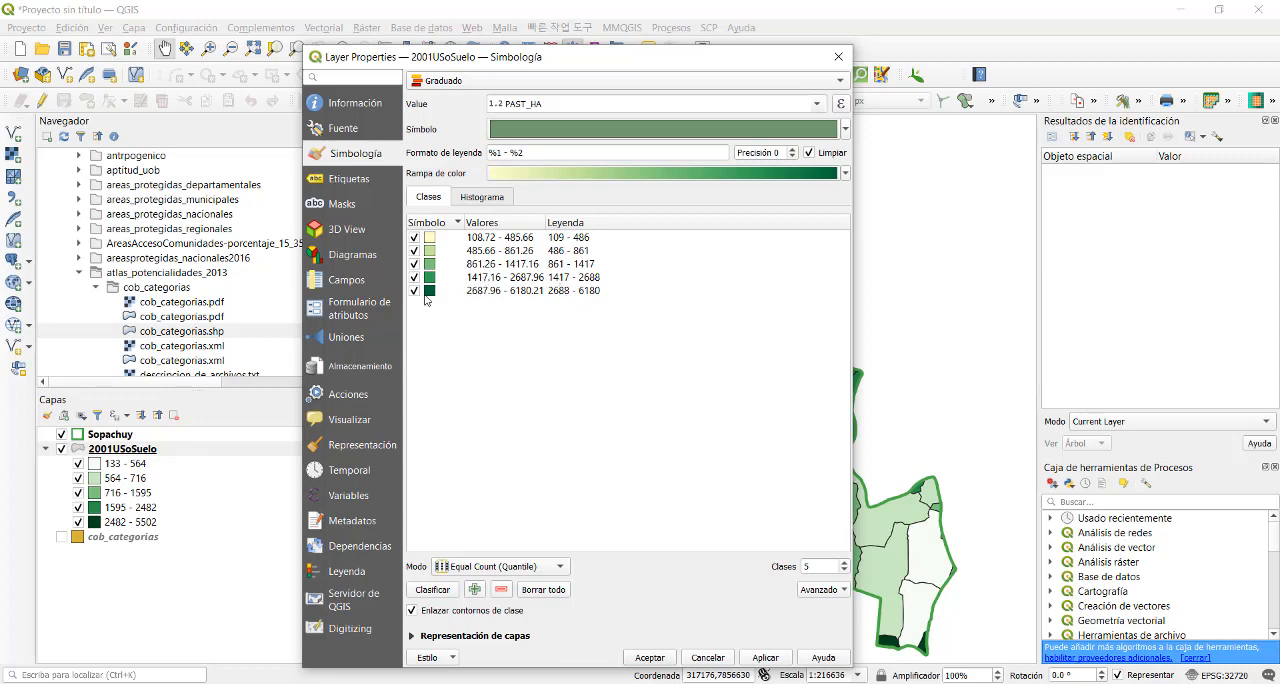
left_click(763, 657)
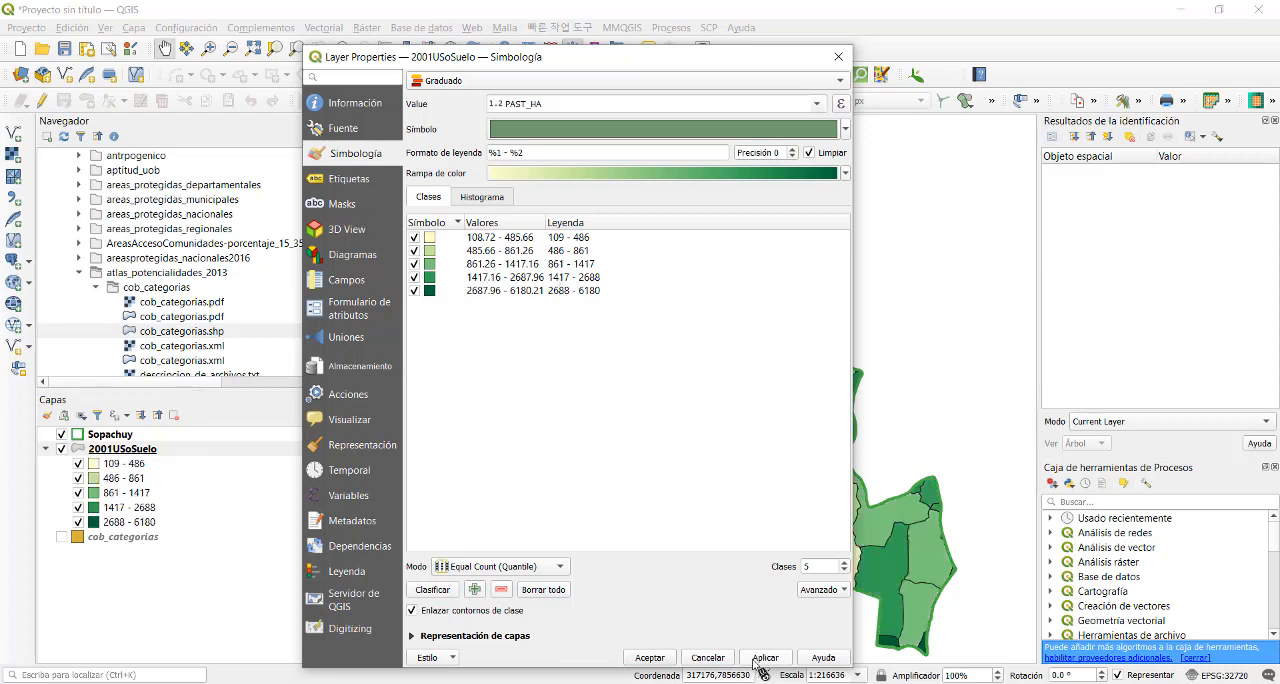
left_click(650, 657)
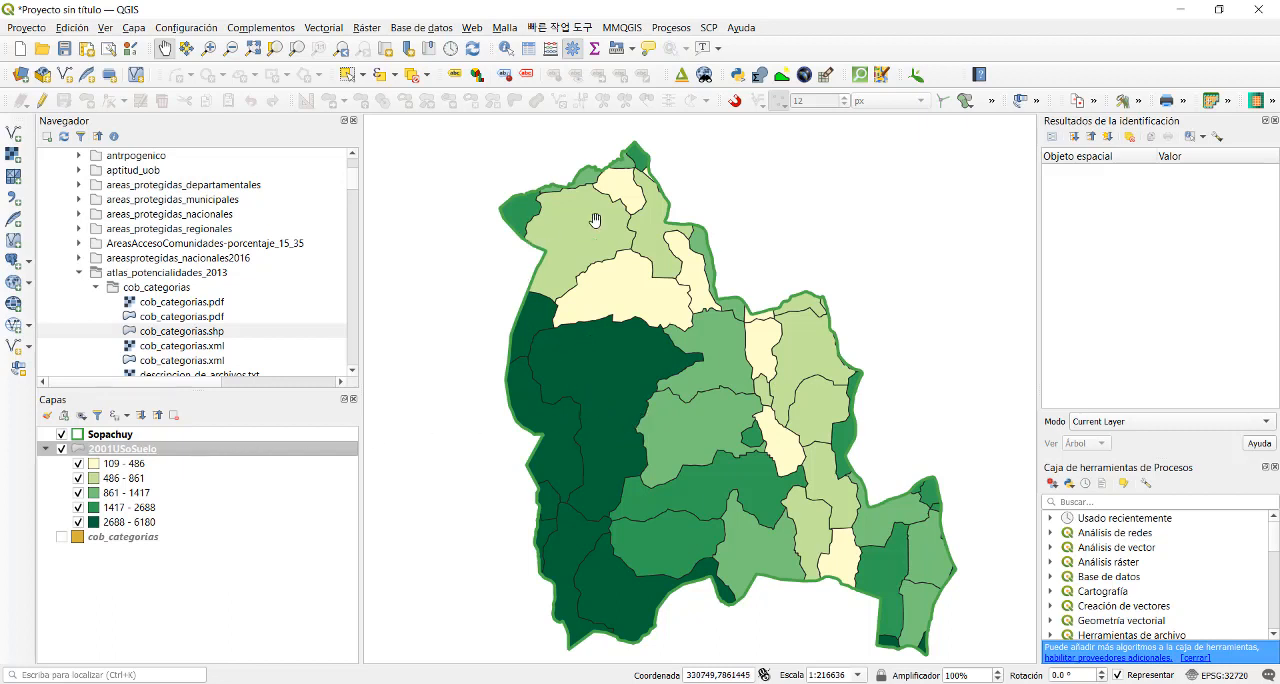
- Start exporting the 2001USoSuelo layer as an ESRI shapefile in the project CRS EPSG:32720 - WGS 84 / UTM zone 20S
right_click(224, 455)
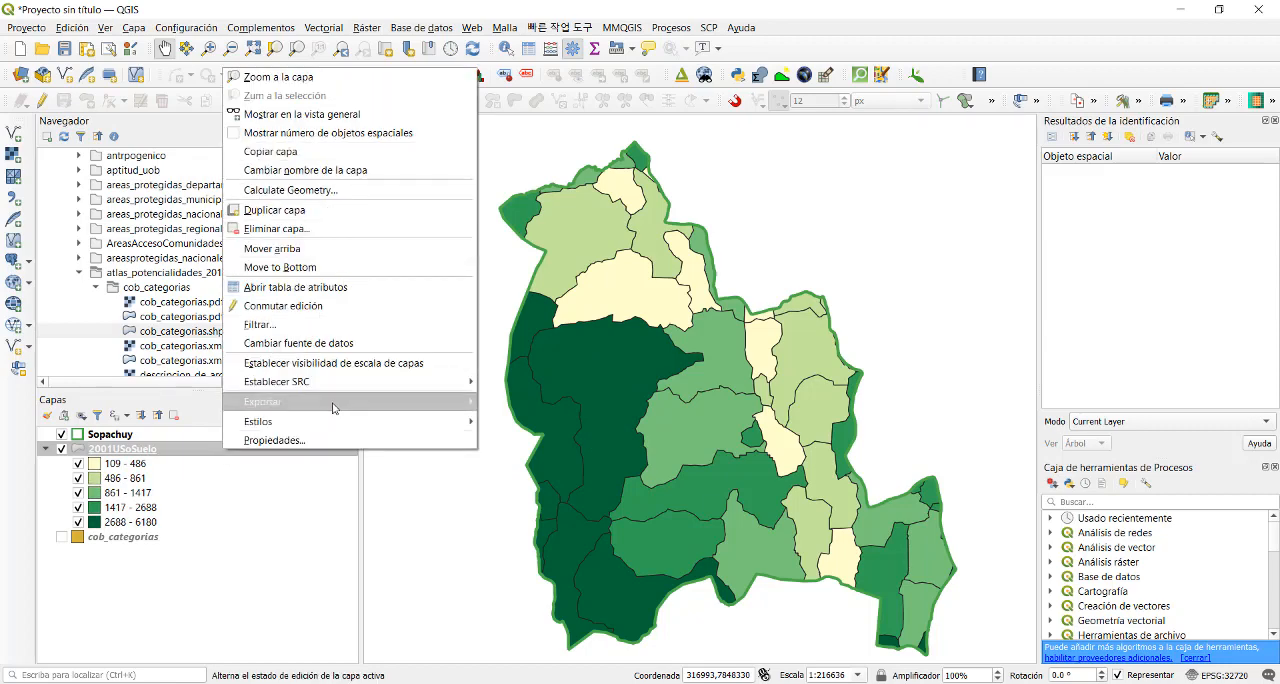
mouse_move(458, 410)
left_click(550, 401)
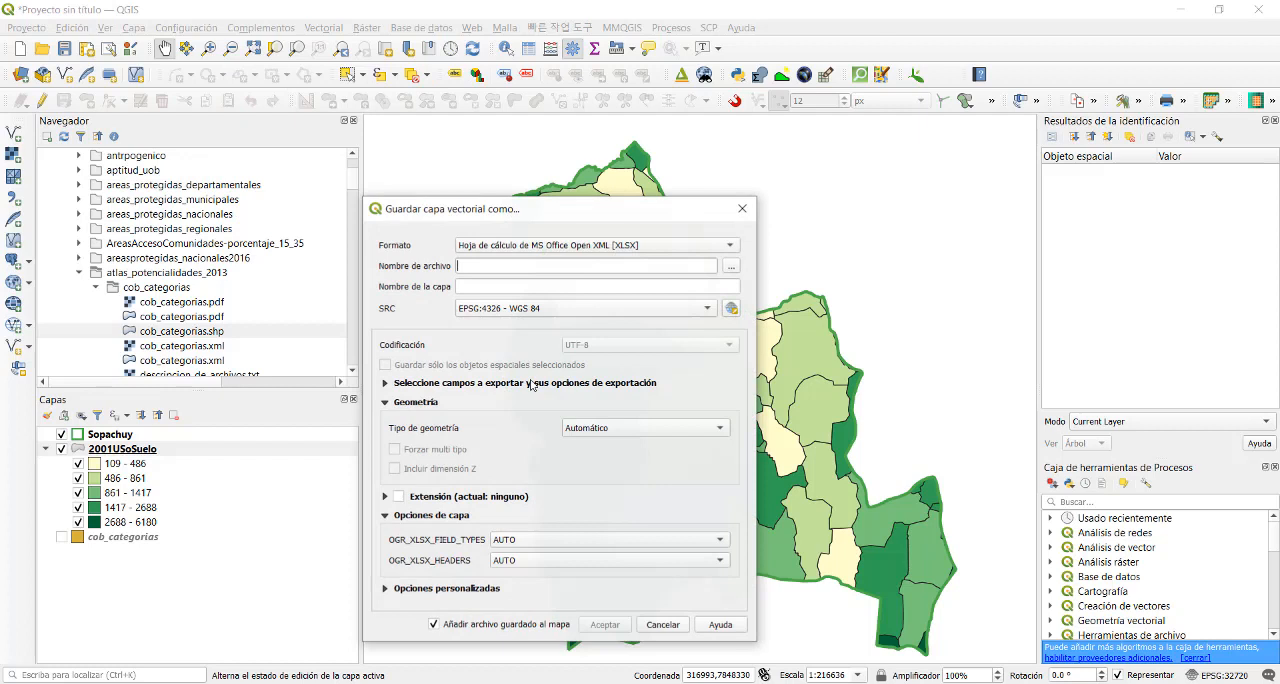
left_click(556, 314)
left_click(592, 332)
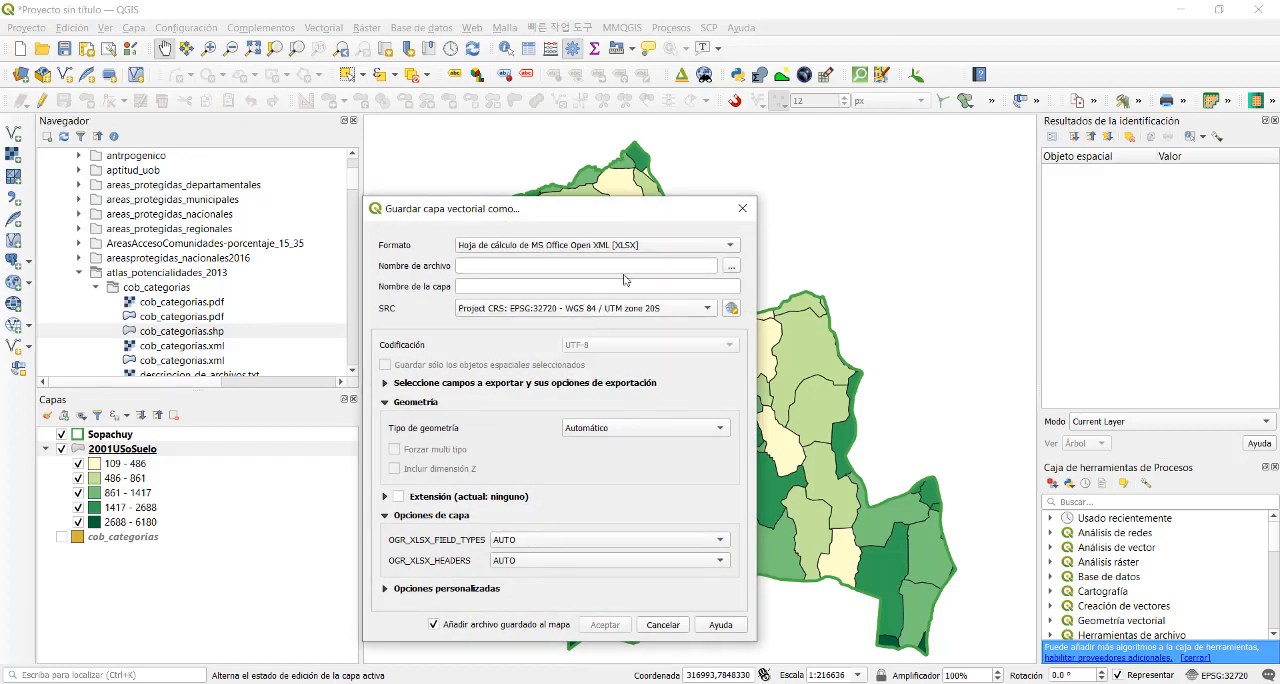
left_click(705, 245)
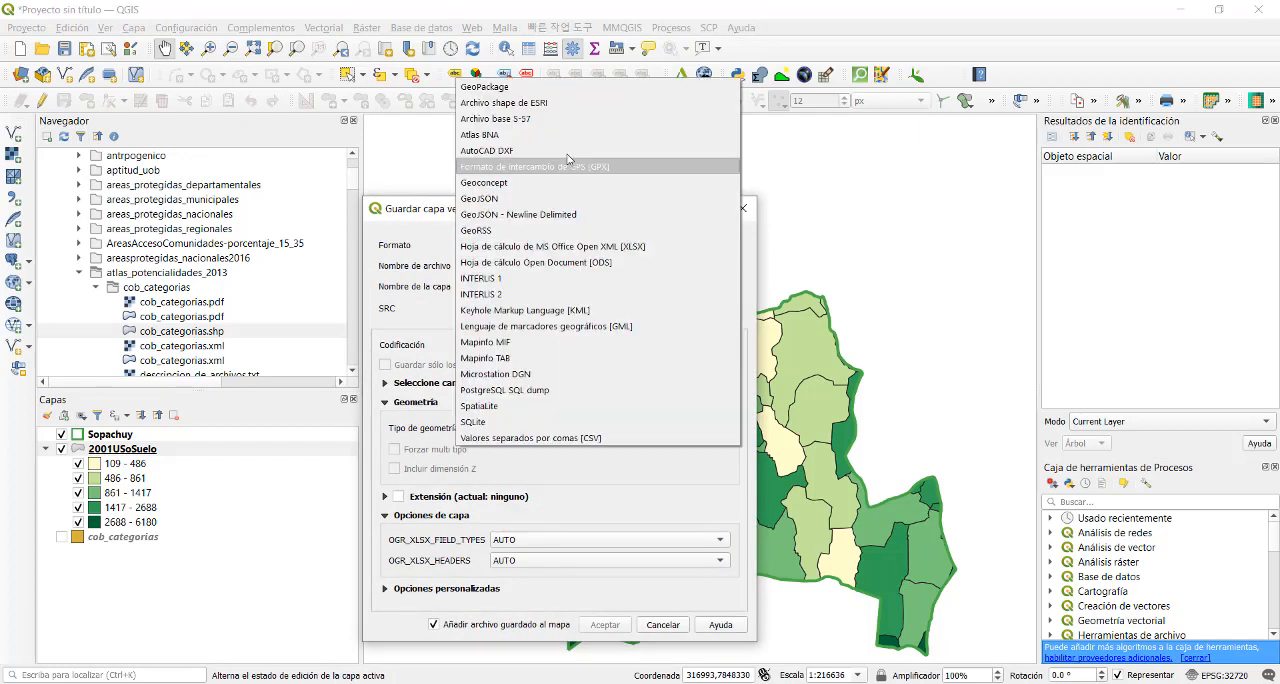
left_click(585, 135)
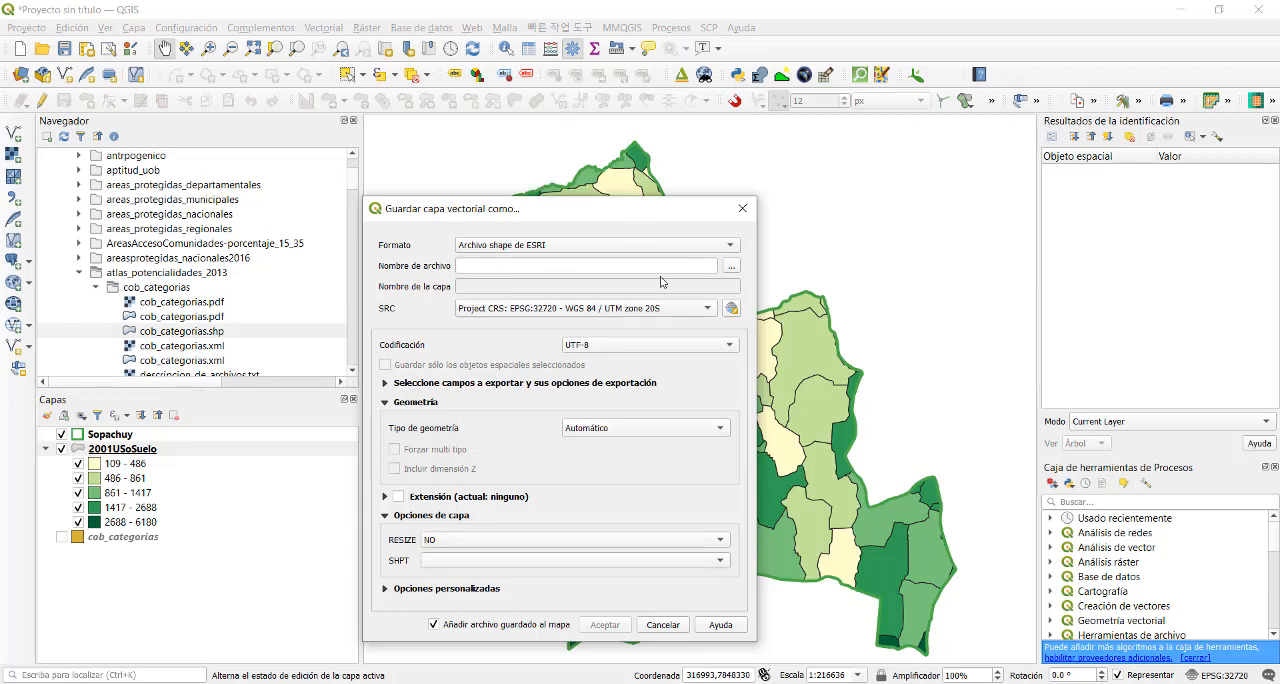
- Name the export 2001USoSueloPastura.shp in the ProyGEO2021\Vector folder and save it, adding it to the map
left_click(731, 267)
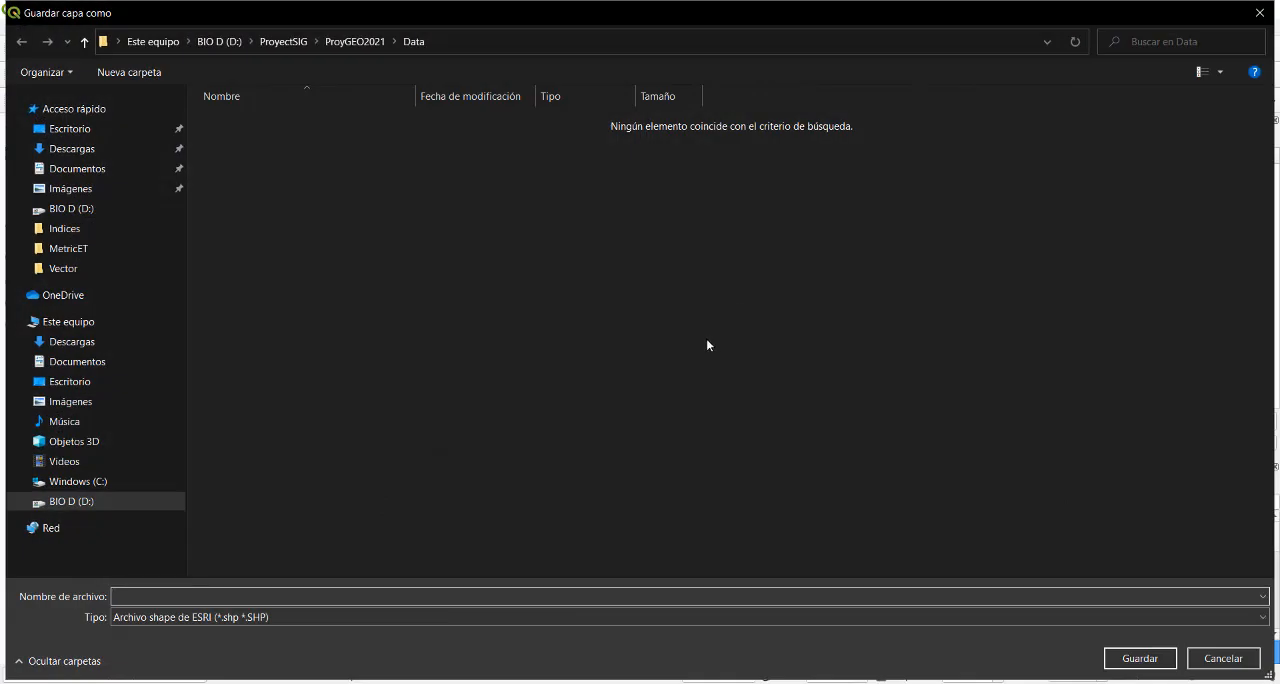
left_click(285, 43)
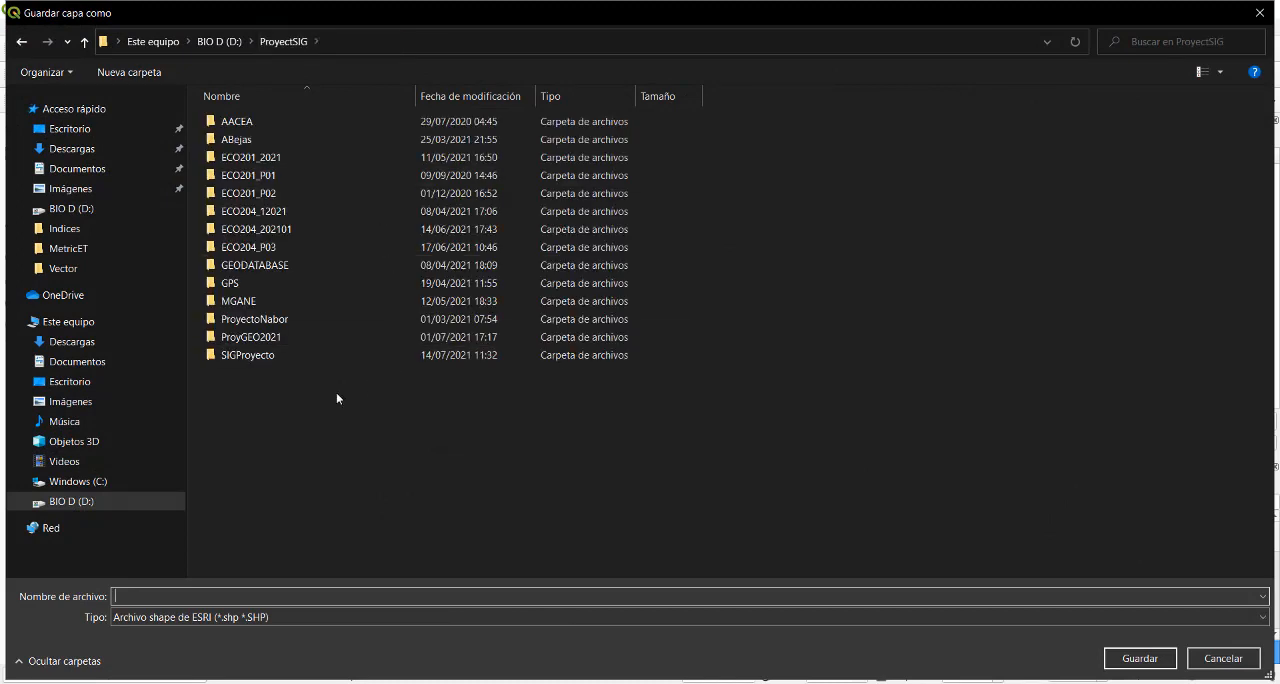
double_click(270, 337)
double_click(236, 193)
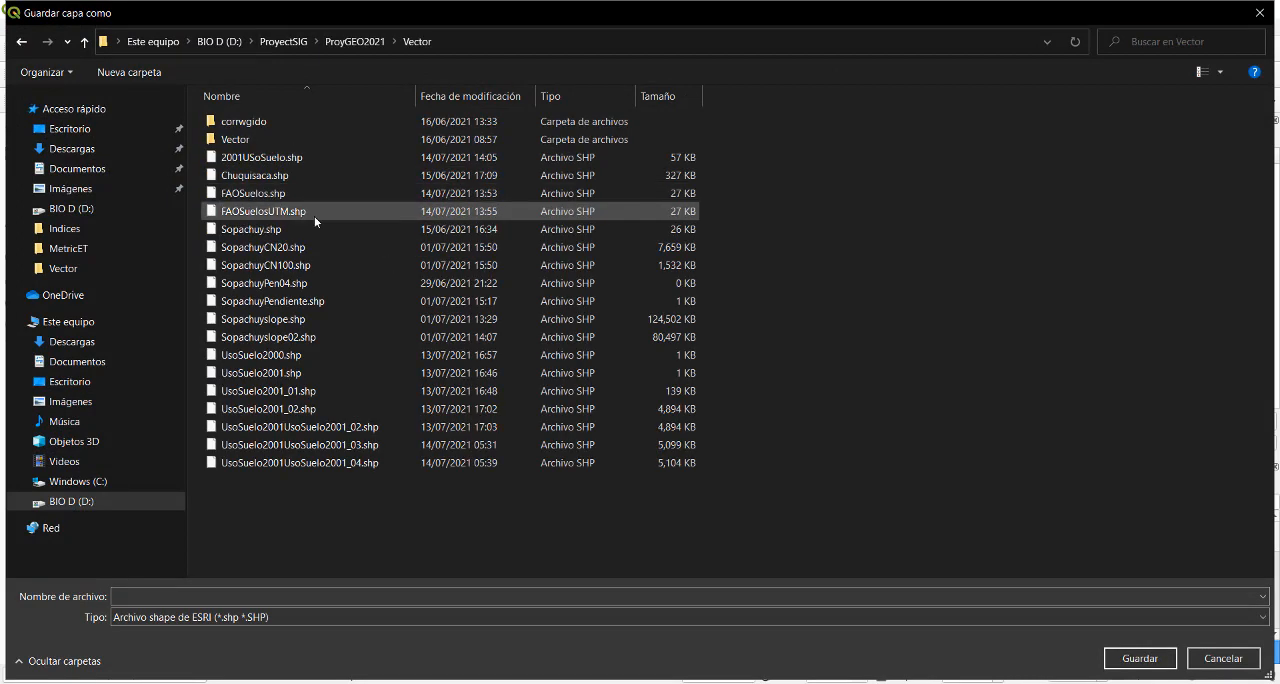
left_click(256, 160)
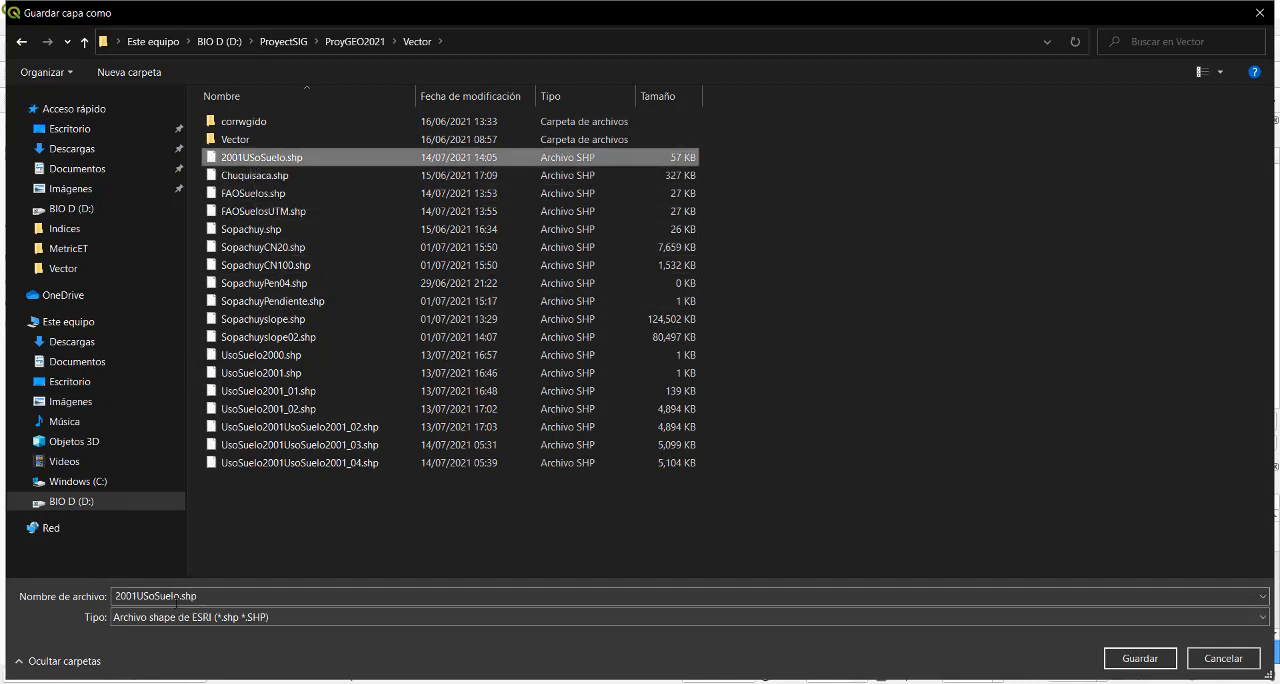
double_click(176, 595)
left_click(177, 595)
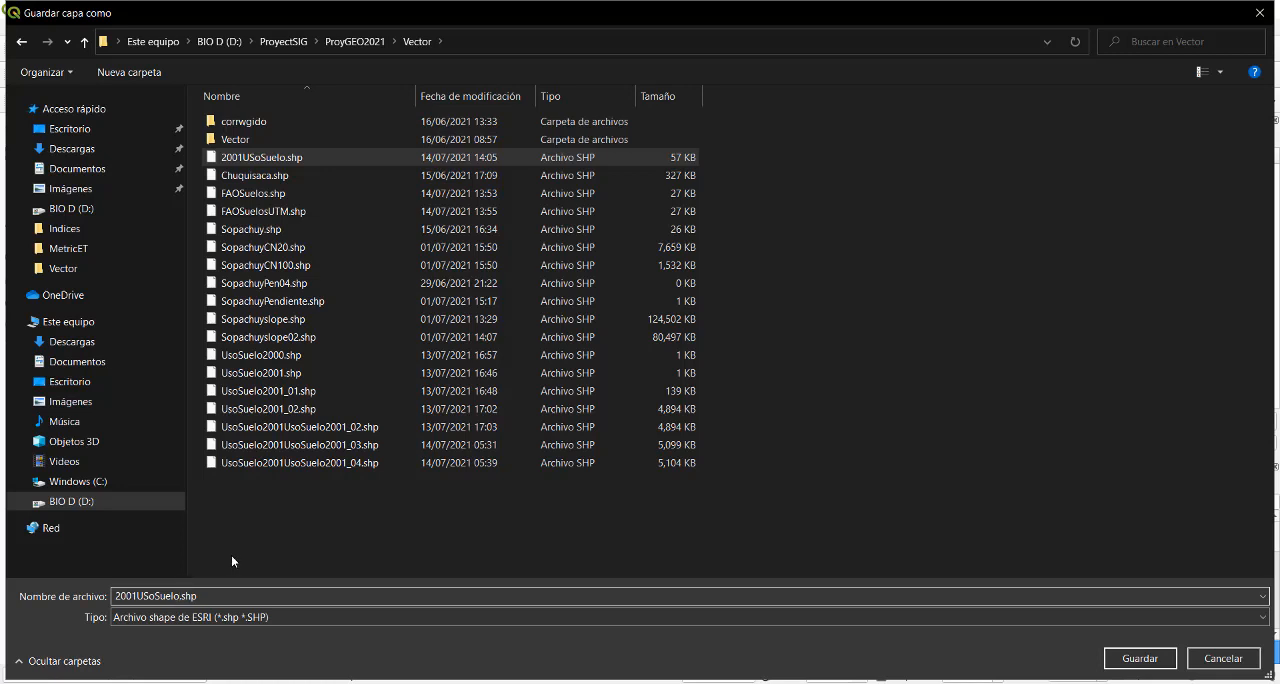
type("Pastura")
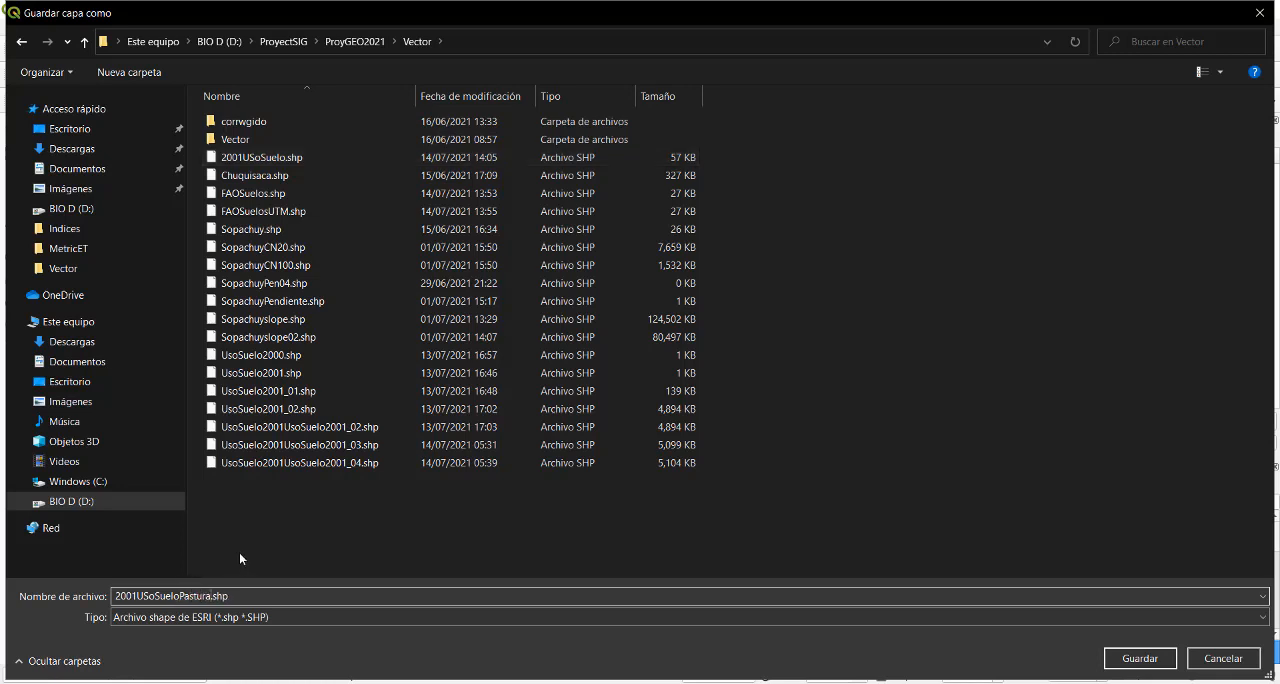
left_click(1130, 664)
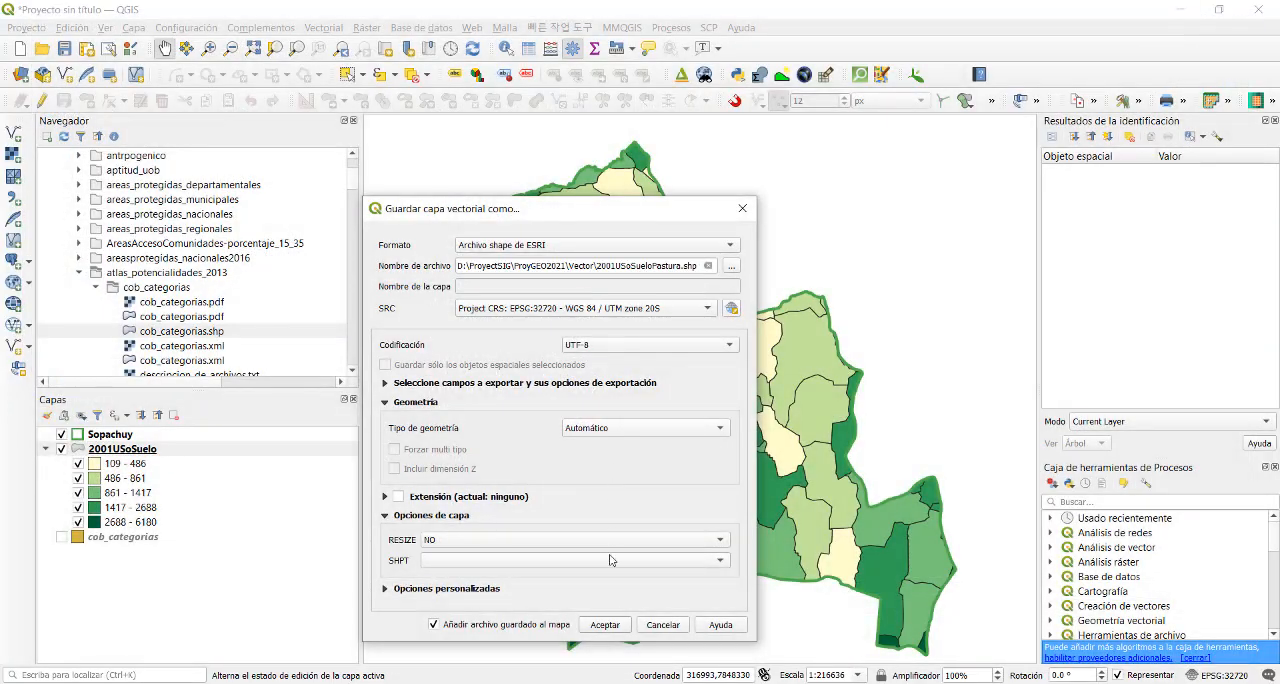
left_click(605, 625)
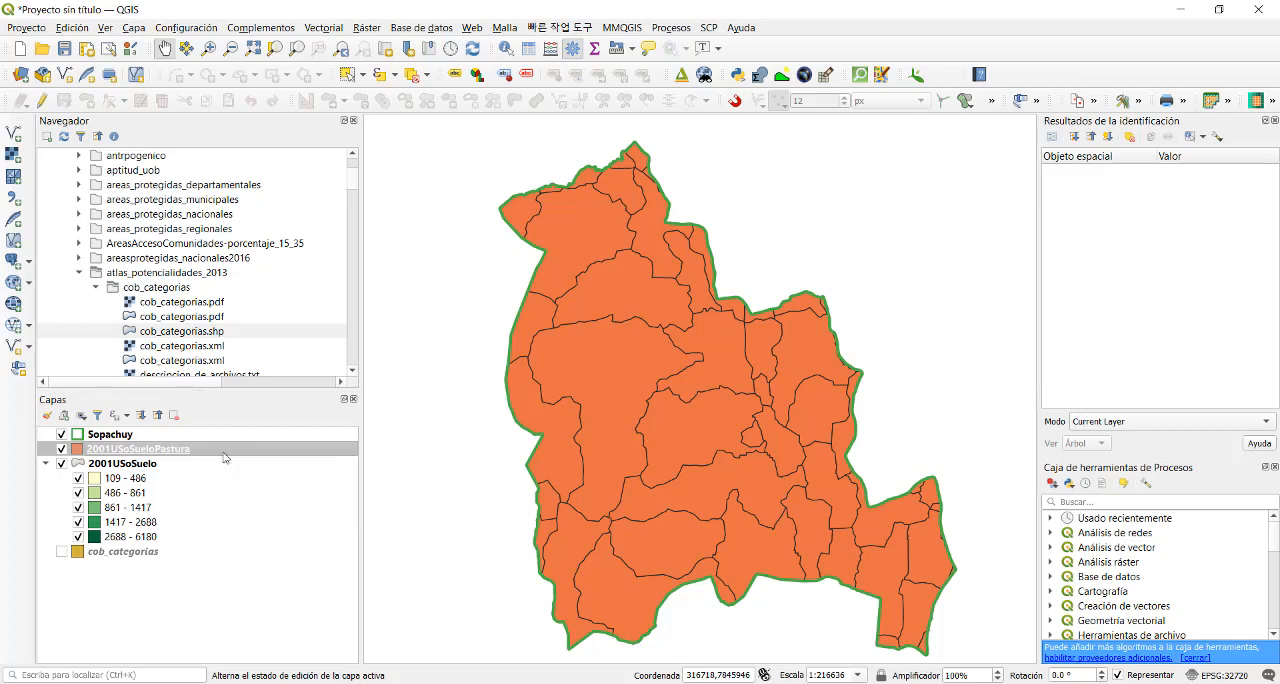
- Calculate the polygon areas of 2001USoSueloPastura in hectares into a field named Area_Ha
right_click(224, 452)
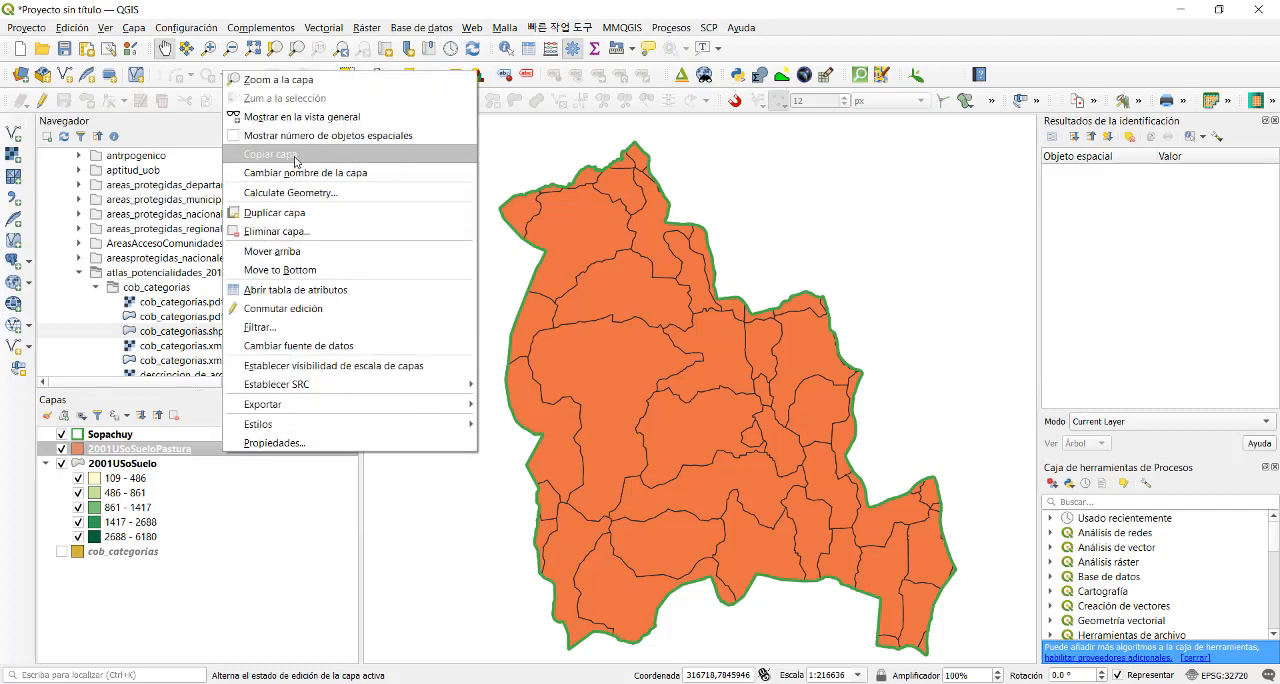
left_click(297, 193)
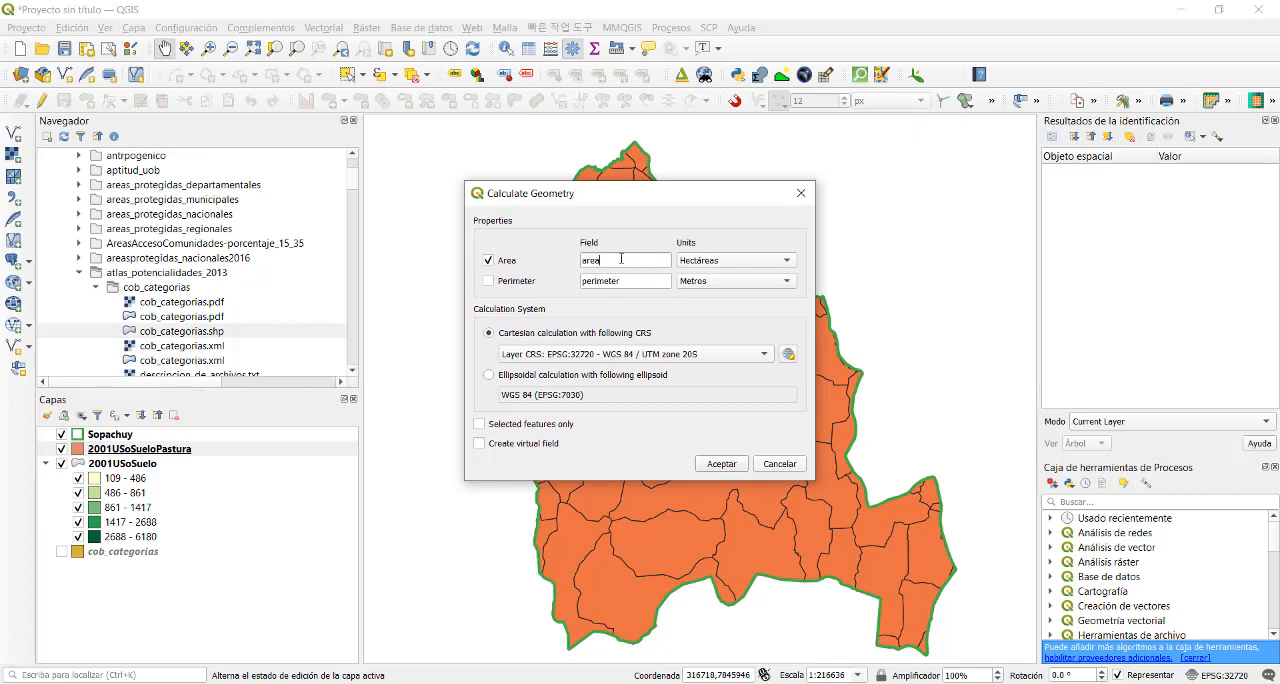
left_click_drag(623, 260, 559, 262)
type("A")
left_click(722, 464)
- Check the Area_Ha values in the 2001USoSueloPastura attribute table, sorting the records by that field
right_click(214, 456)
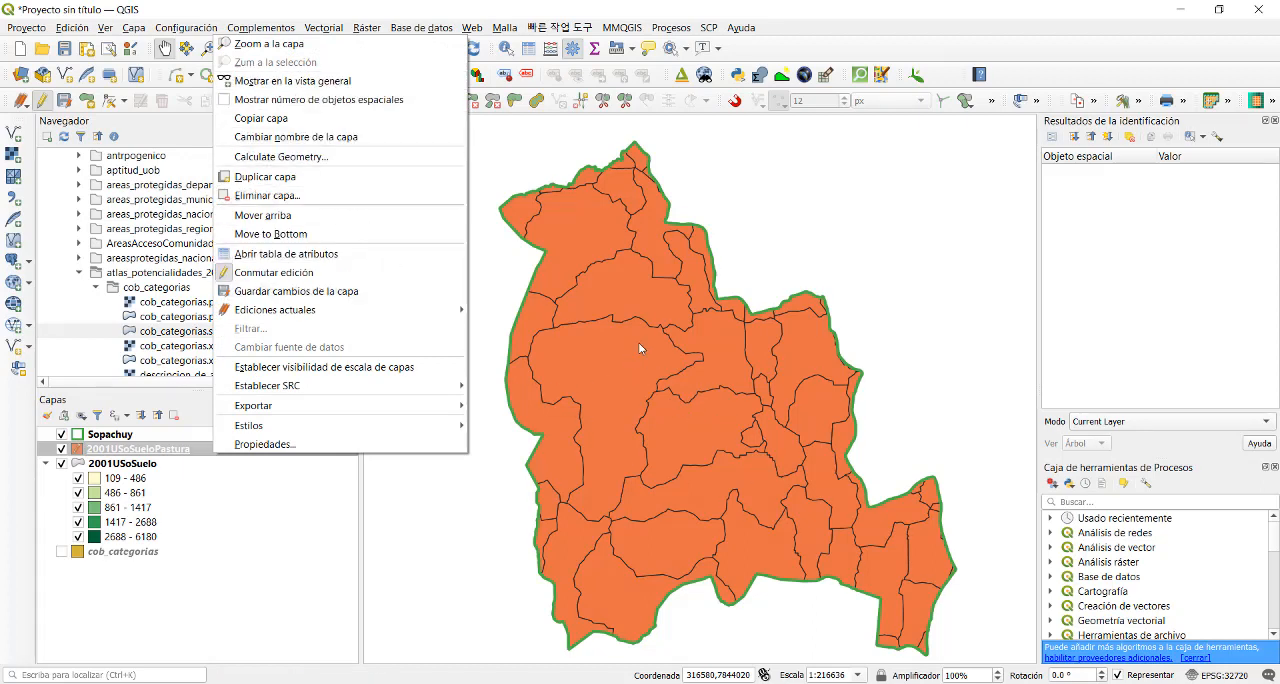
left_click(278, 511)
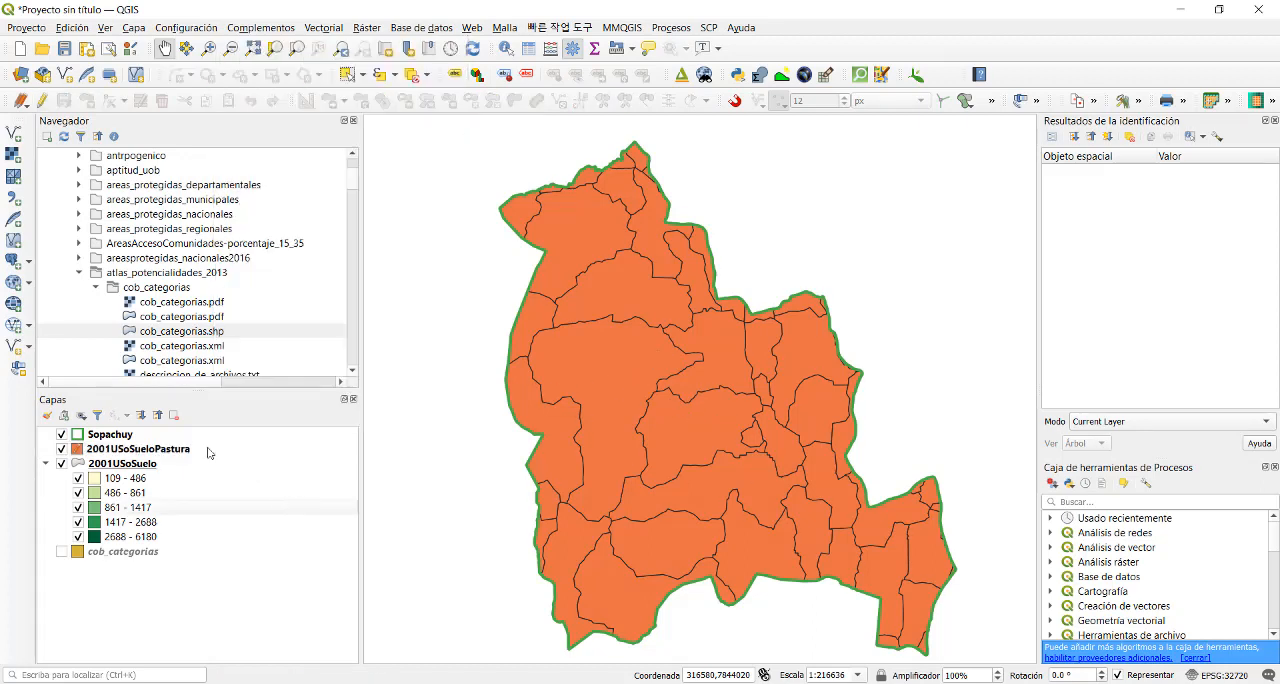
left_click(167, 449)
right_click(165, 449)
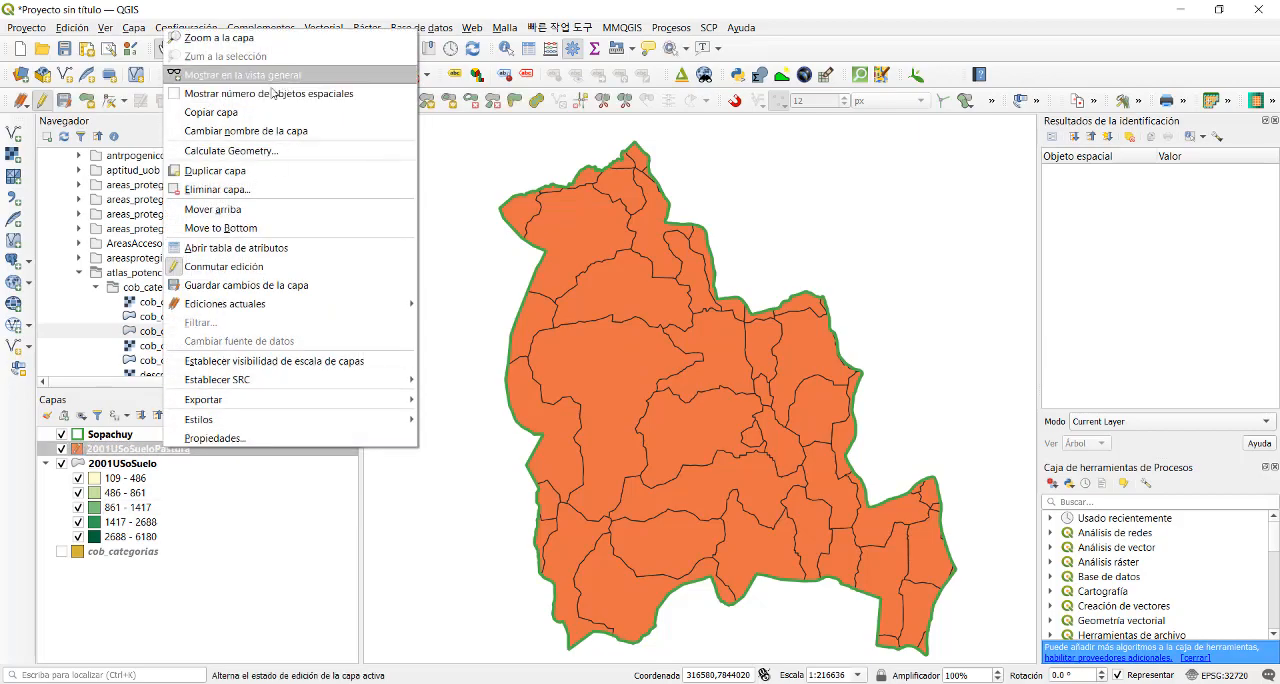
left_click(276, 248)
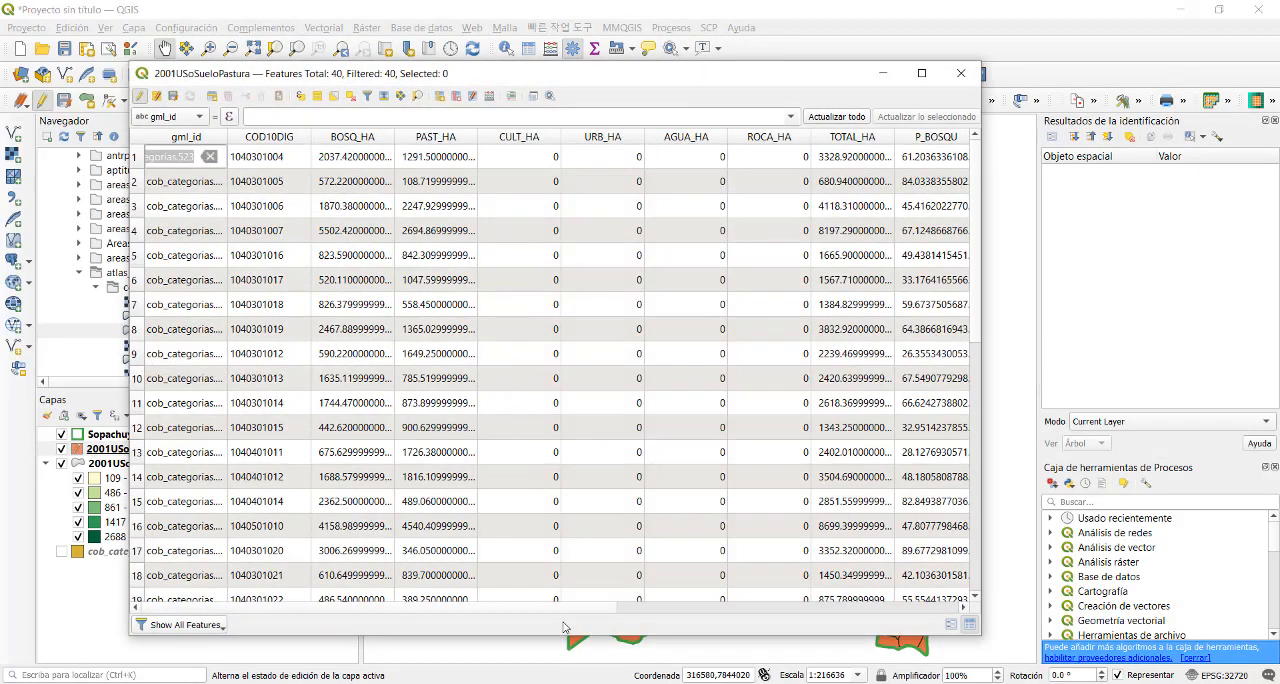
left_click_drag(572, 610, 958, 612)
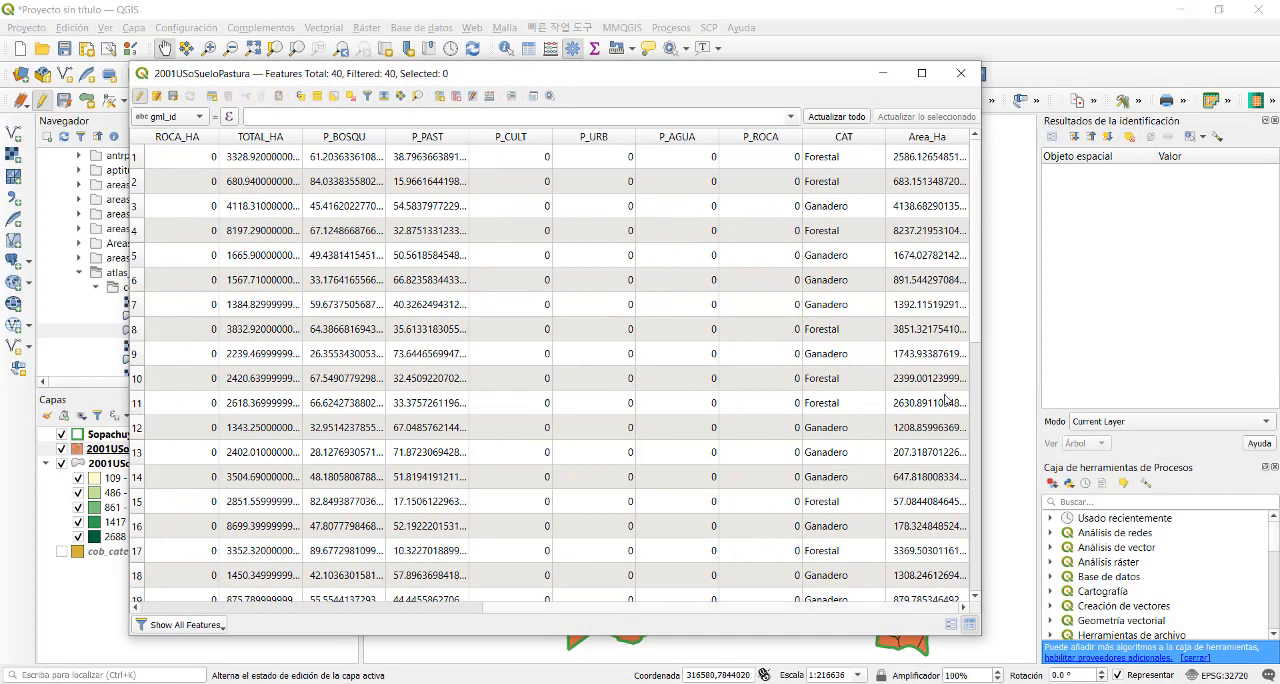
left_click(930, 138)
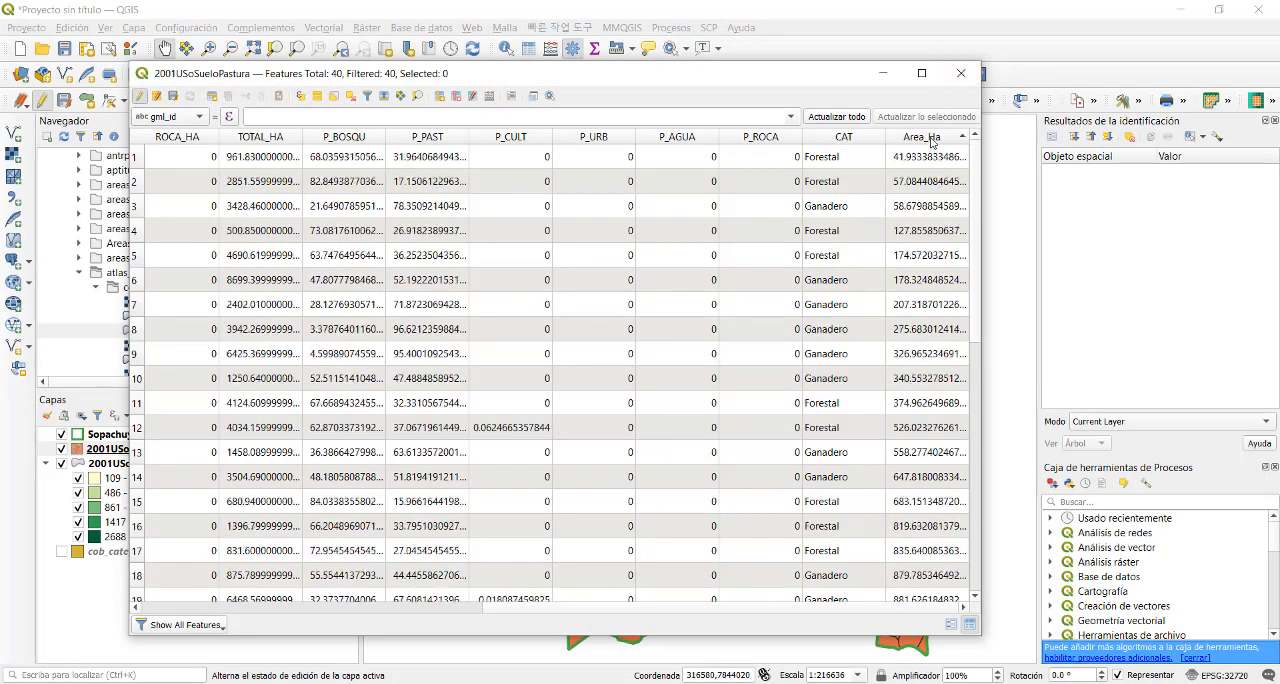
left_click(960, 73)
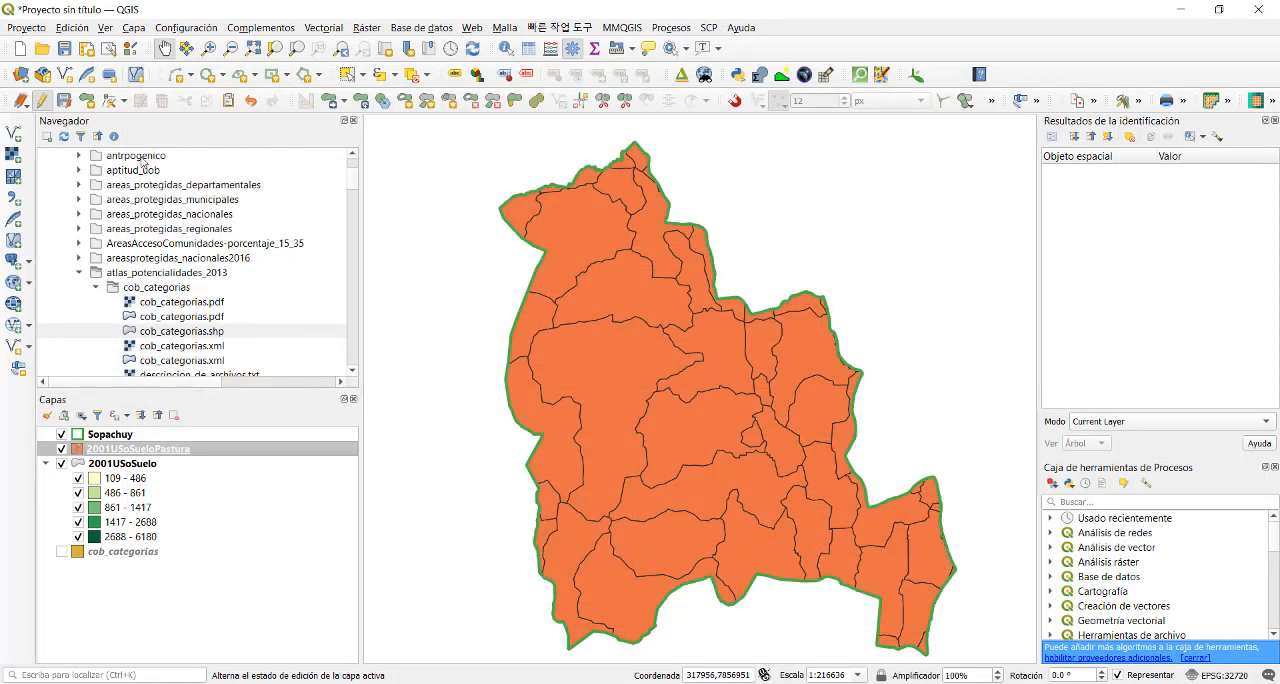
- Add UsoActualdelaTierra.shp from the atlas_potencialidades_2013 folder to the map
left_click(96, 288)
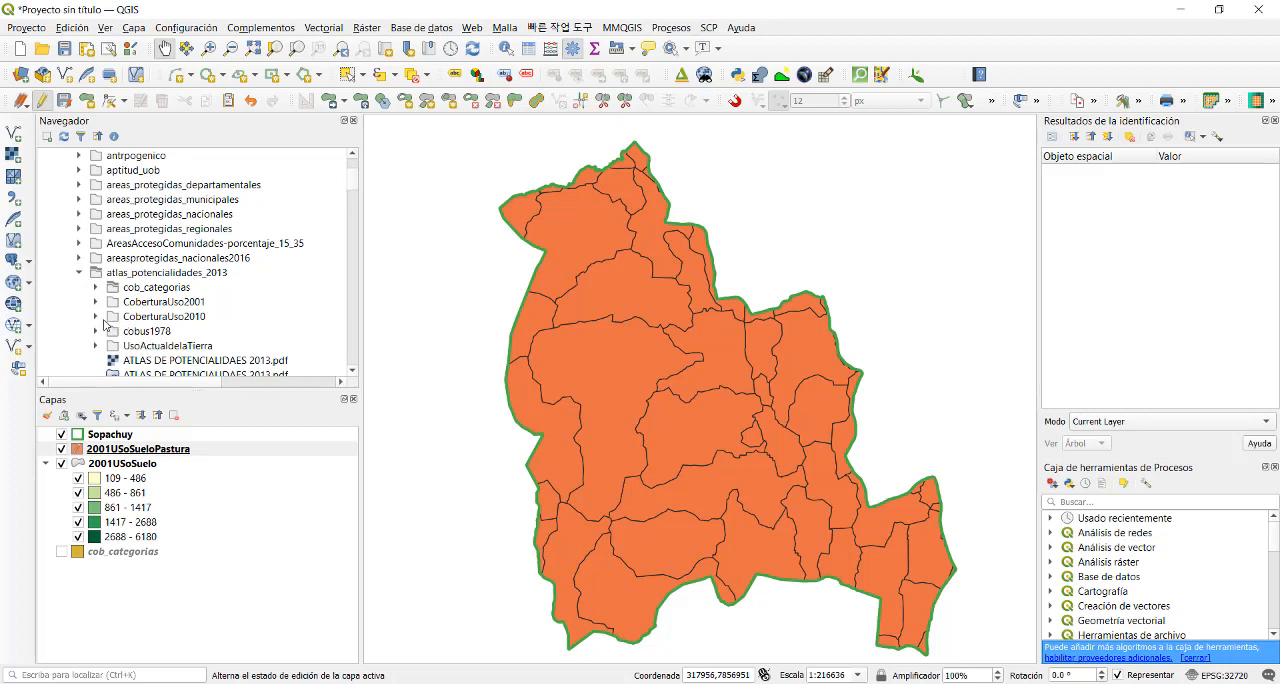
left_click(96, 317)
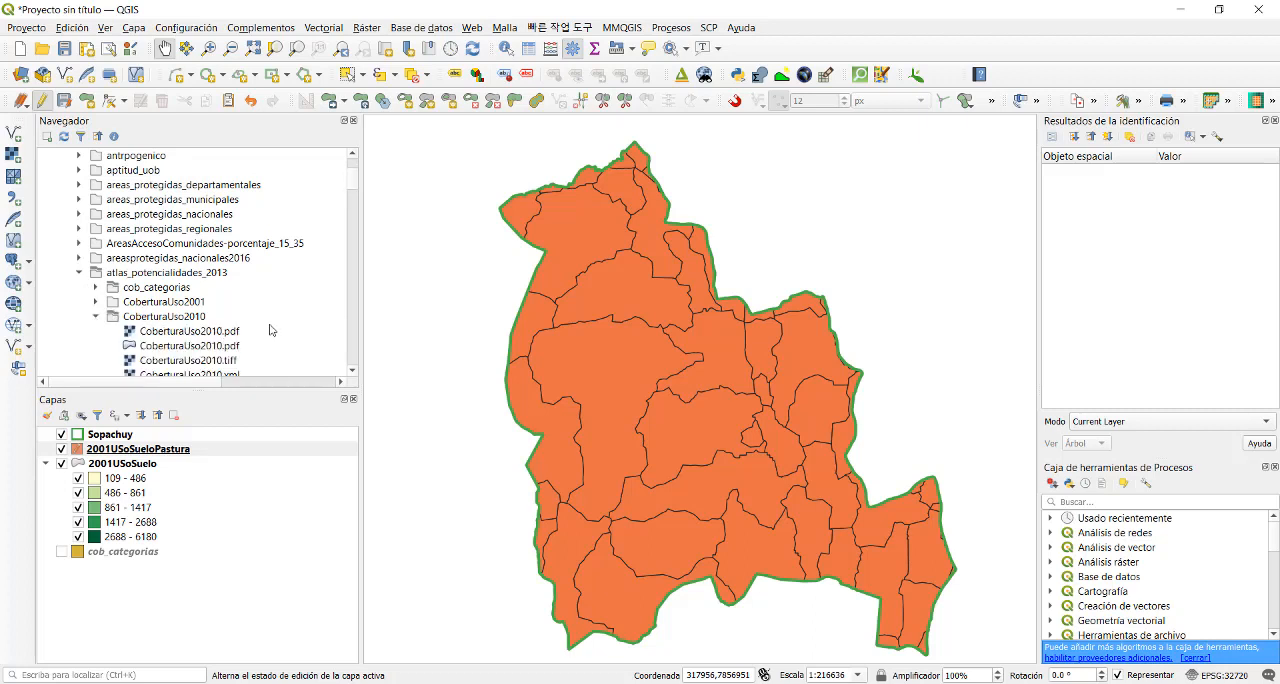
scroll(359, 188, "down", 2)
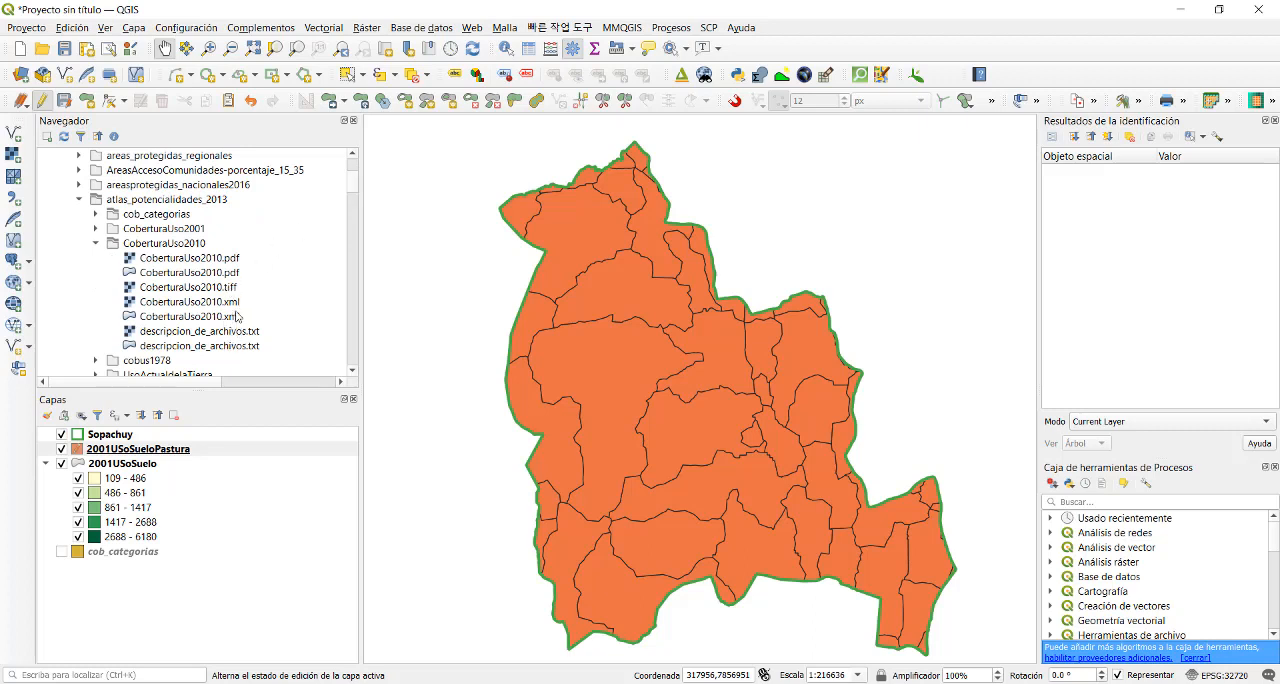
left_click(210, 289)
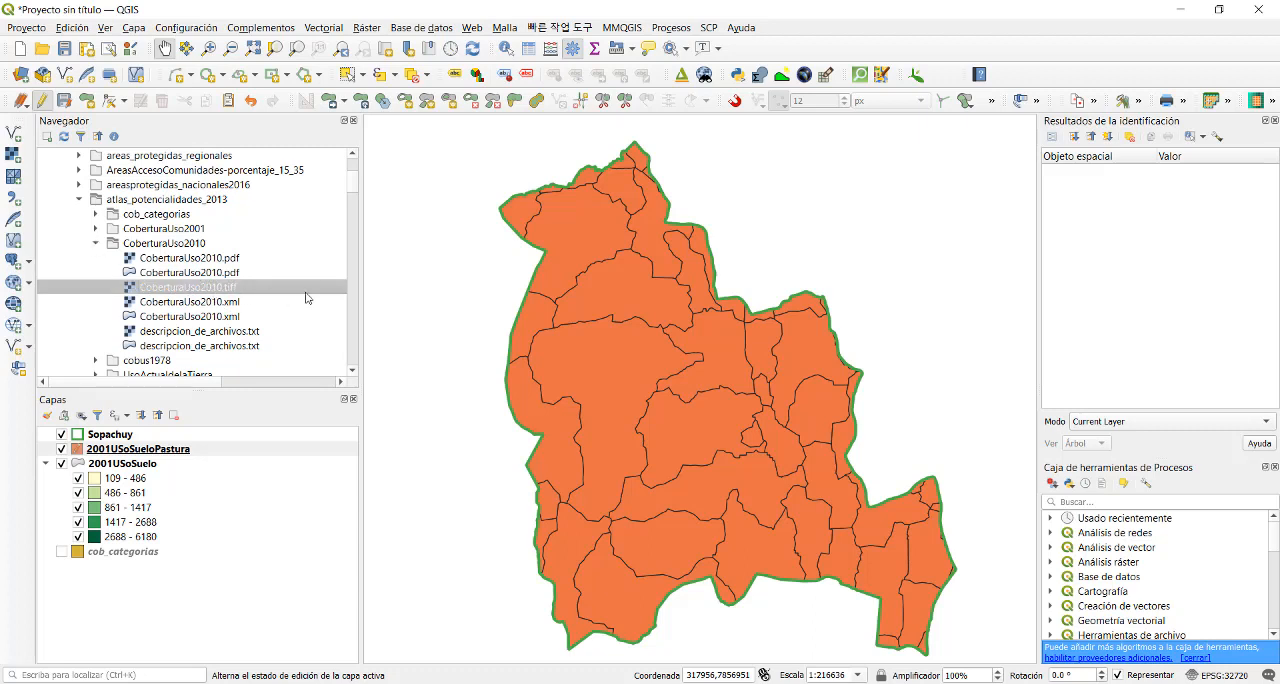
scroll(356, 188, "down", 2)
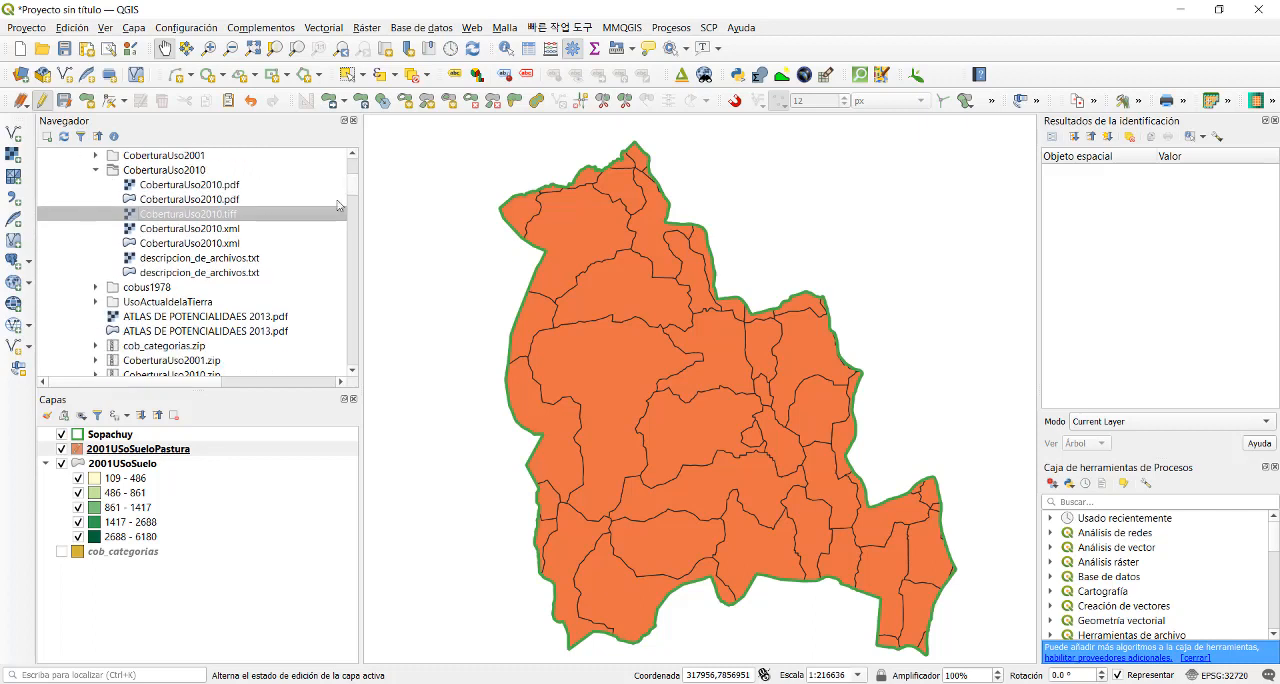
left_click(95, 302)
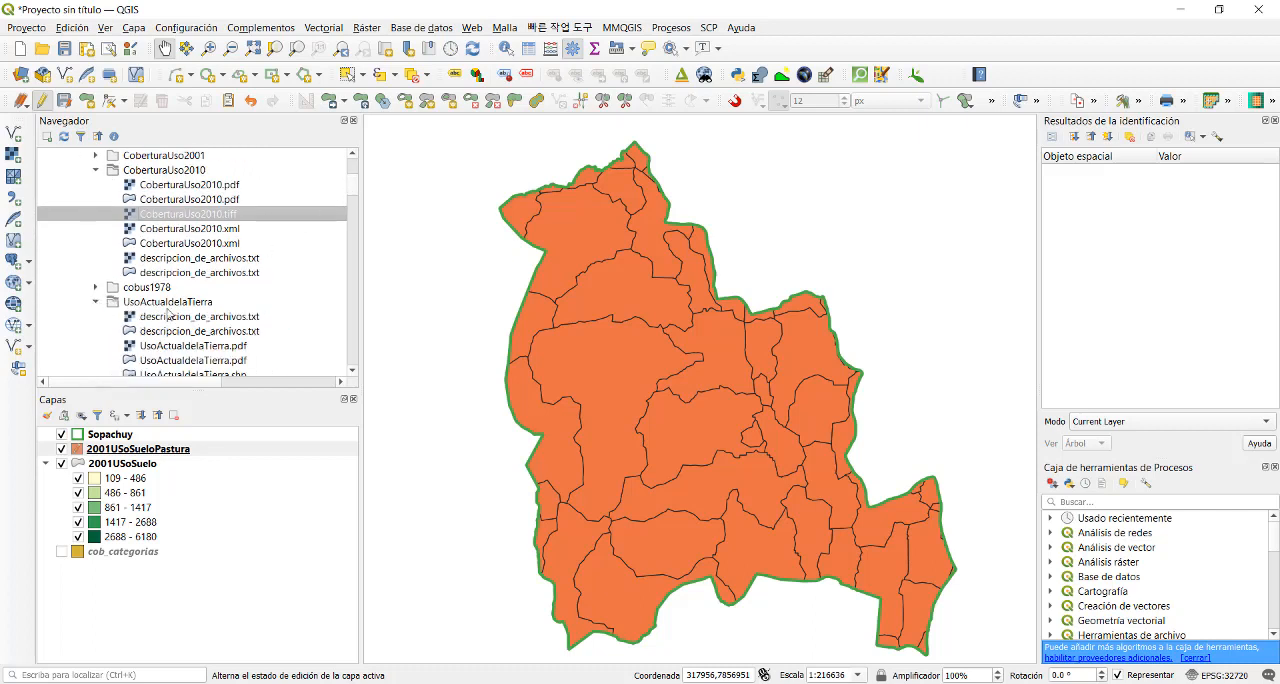
scroll(352, 186, "down", 3)
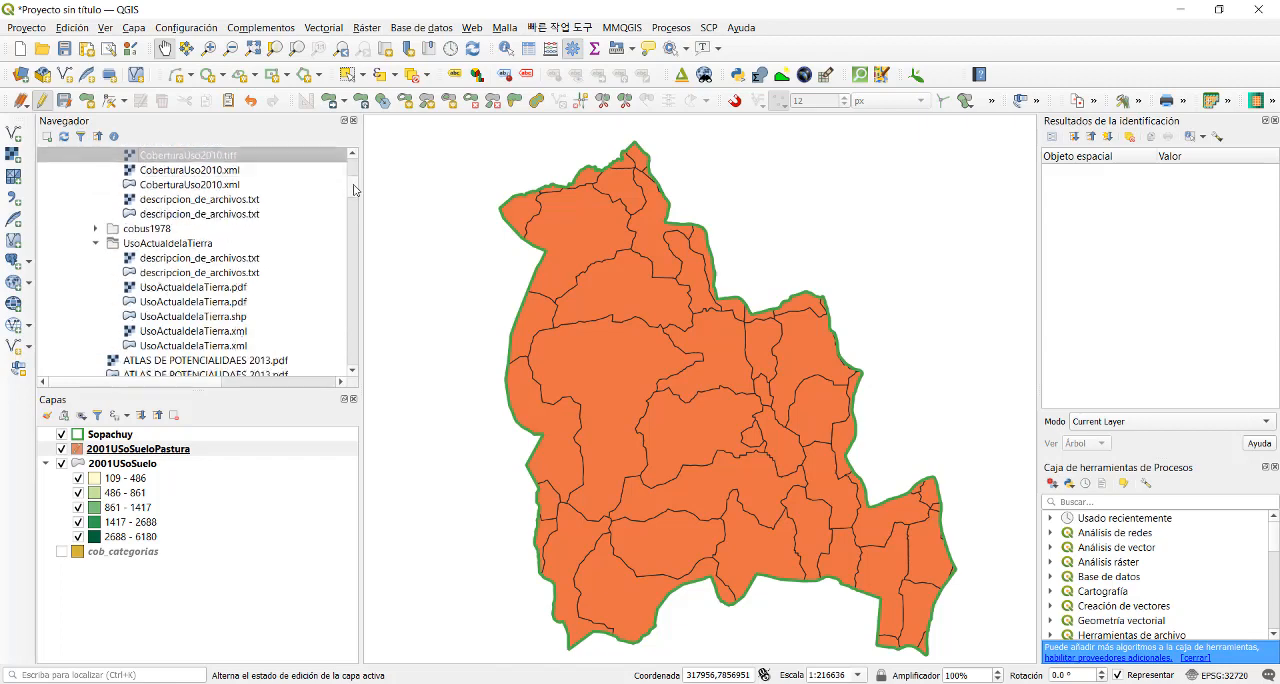
left_click(205, 277)
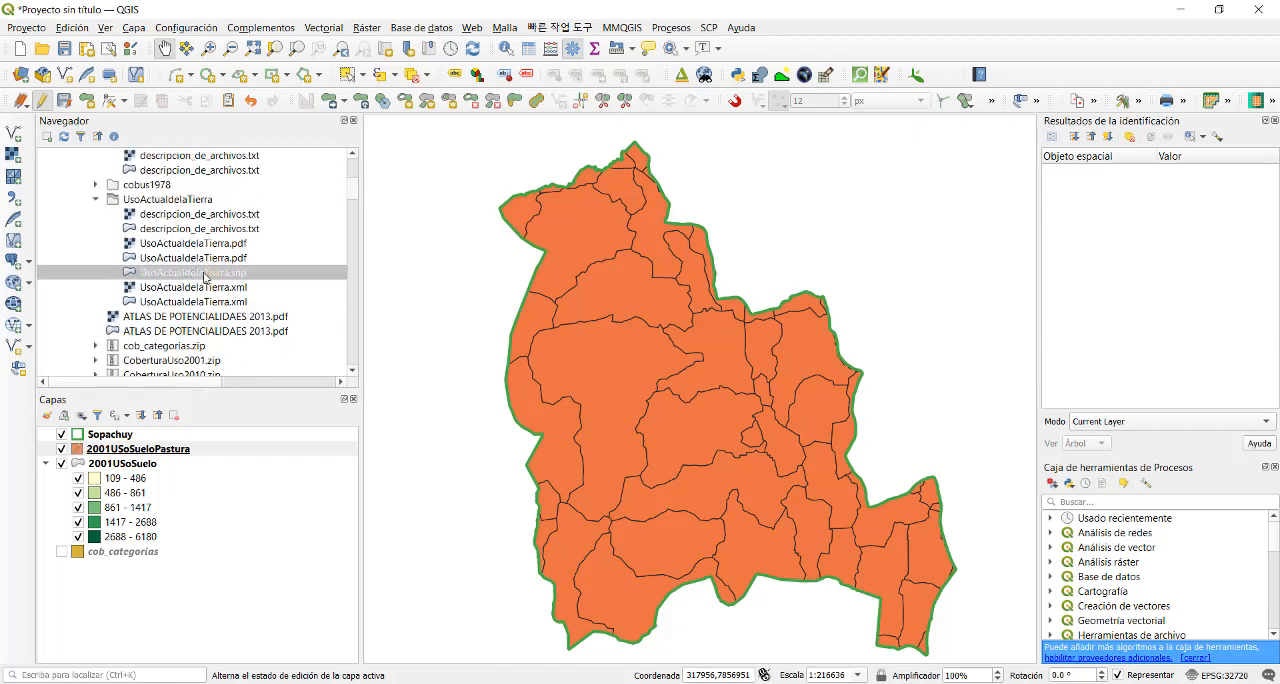
double_click(205, 273)
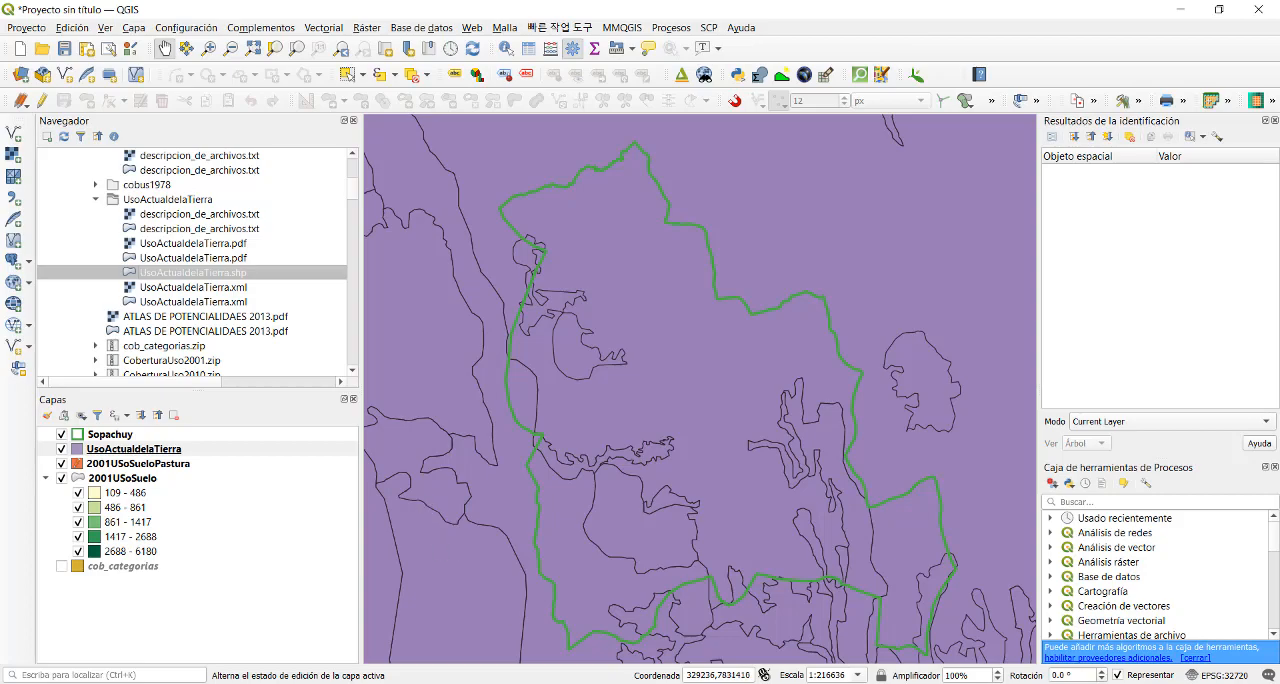
- Switch to File Explorer and open the PDF metadata document in the UsoActualdelaTierra folder of atlas_potencialidades_2013
left_click(471, 683)
left_click(413, 612)
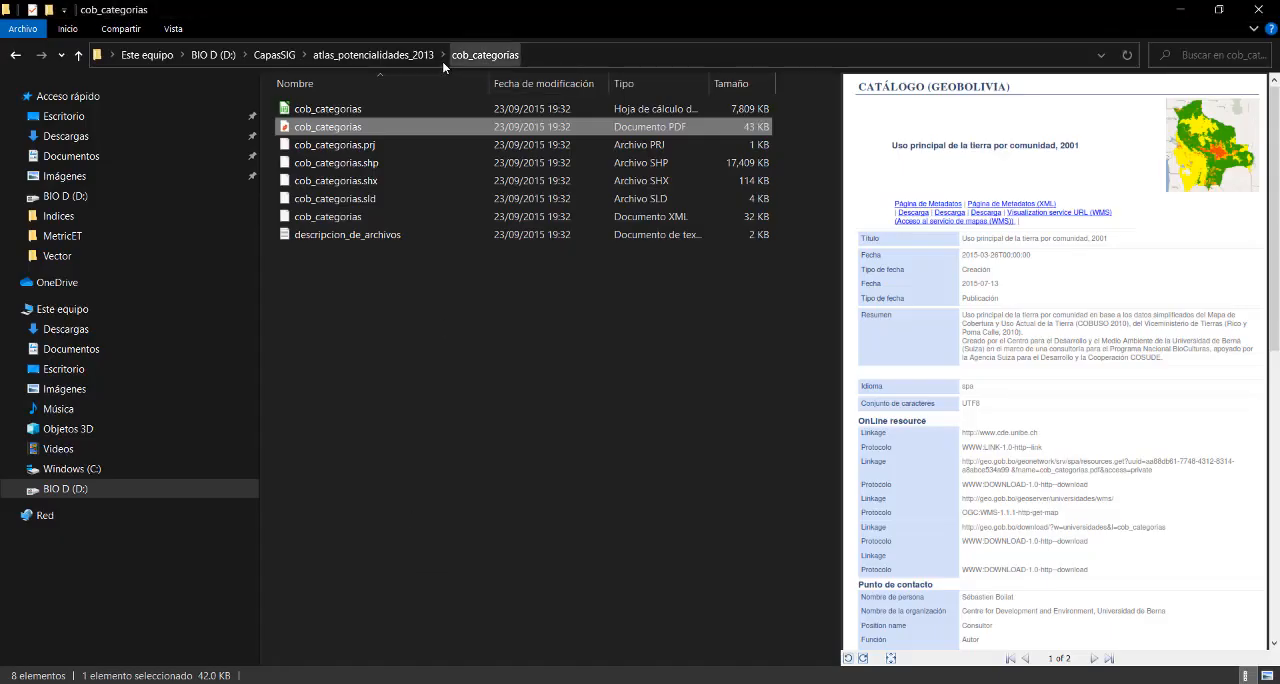
left_click(470, 57)
double_click(353, 312)
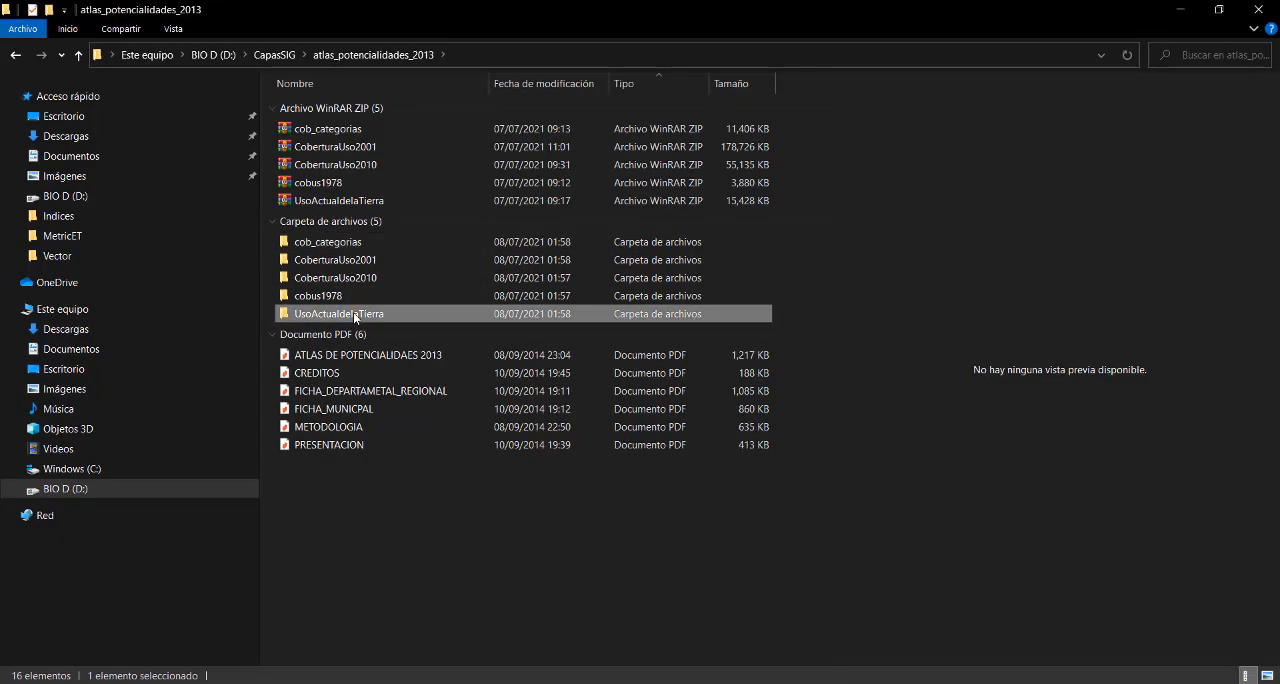
double_click(368, 144)
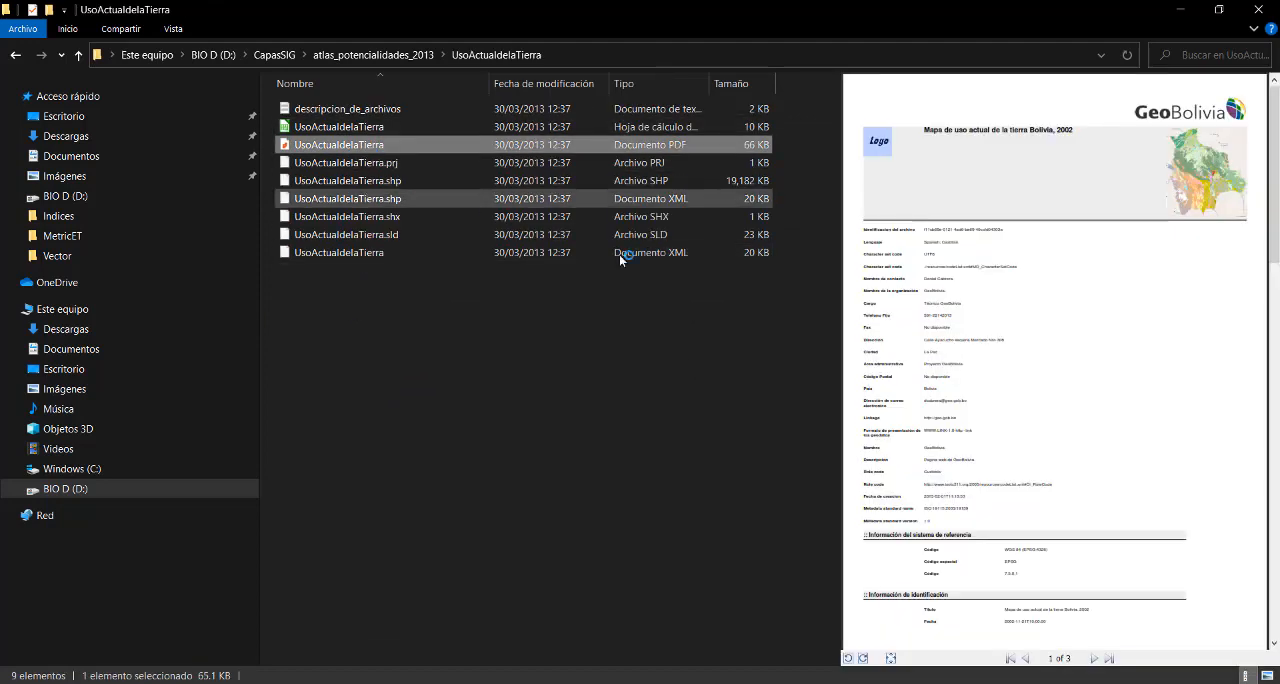
- Read the reference system, date, description and purpose in the land-use metadata PDF, and switch back to QGIS
scroll(625, 460, "down", 5)
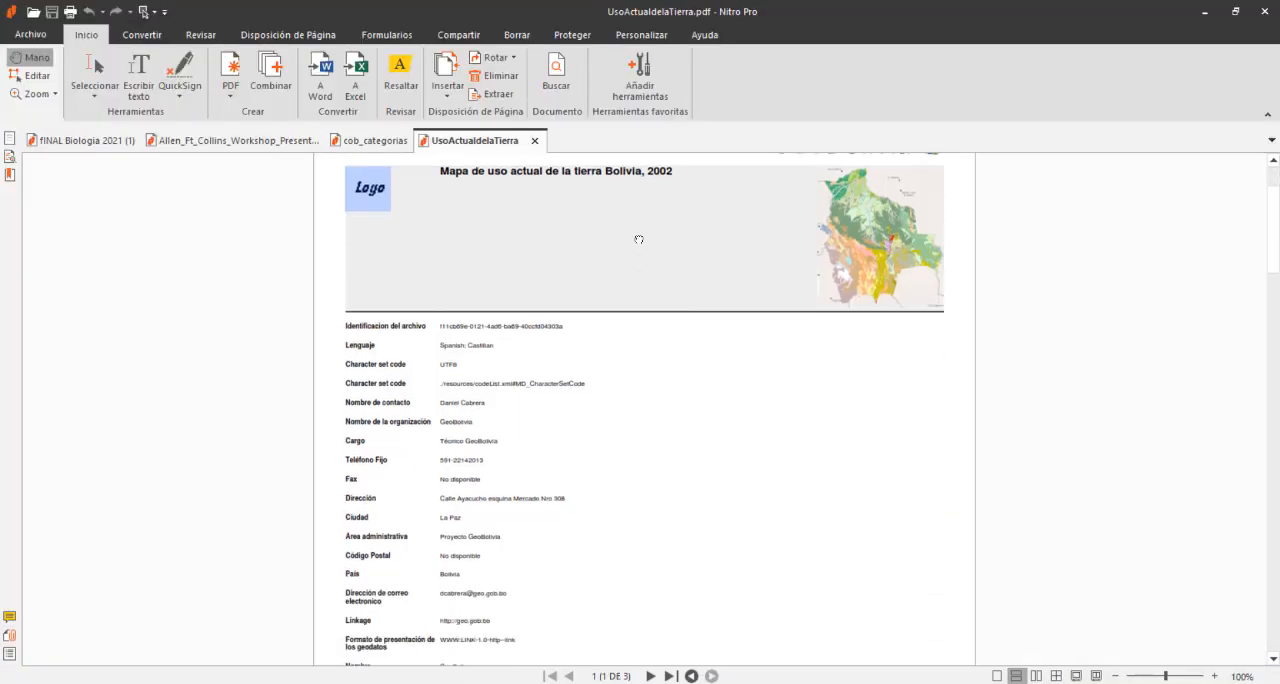
left_click(1213, 677)
left_click(1213, 677)
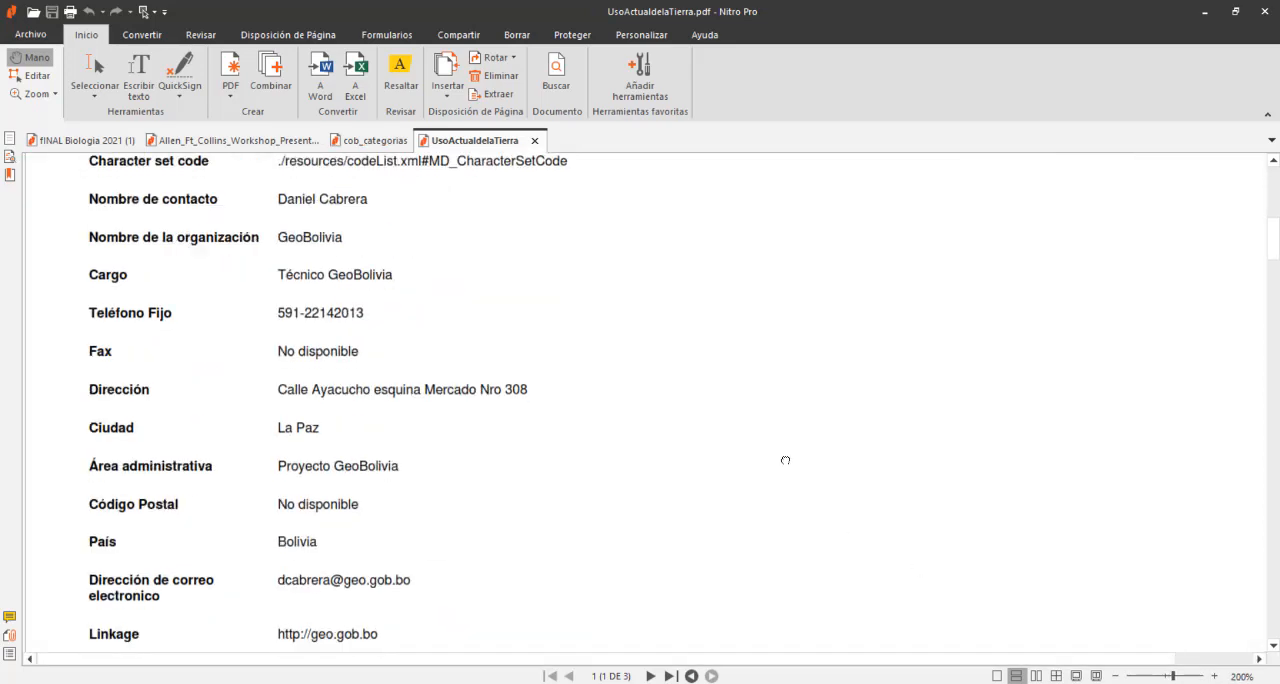
scroll(795, 465, "down", 9)
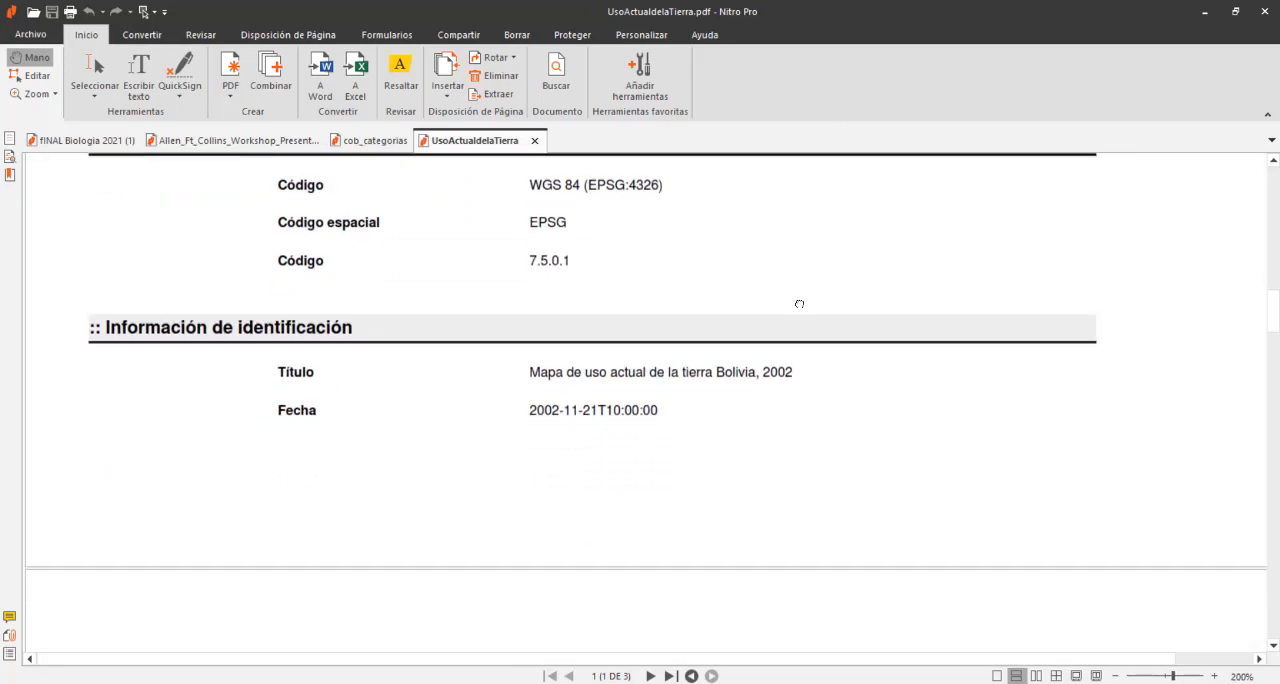
scroll(784, 389, "down", 4)
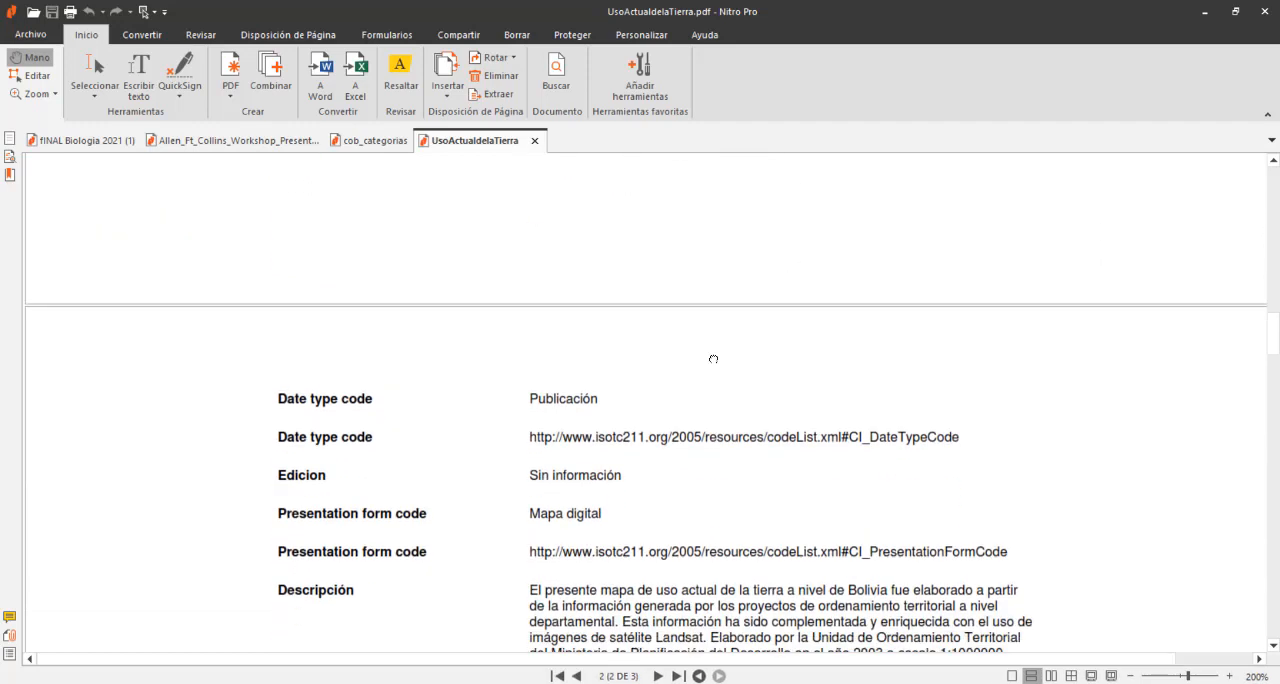
scroll(741, 431, "down", 1)
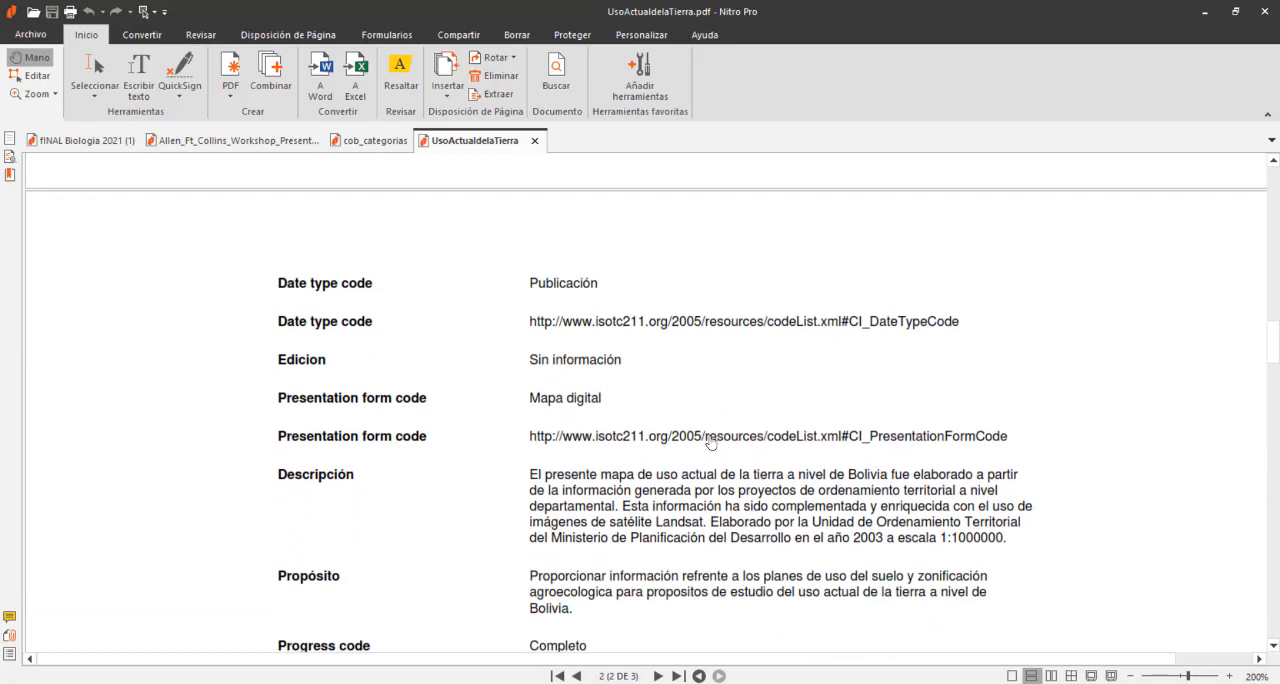
scroll(670, 398, "down", 2)
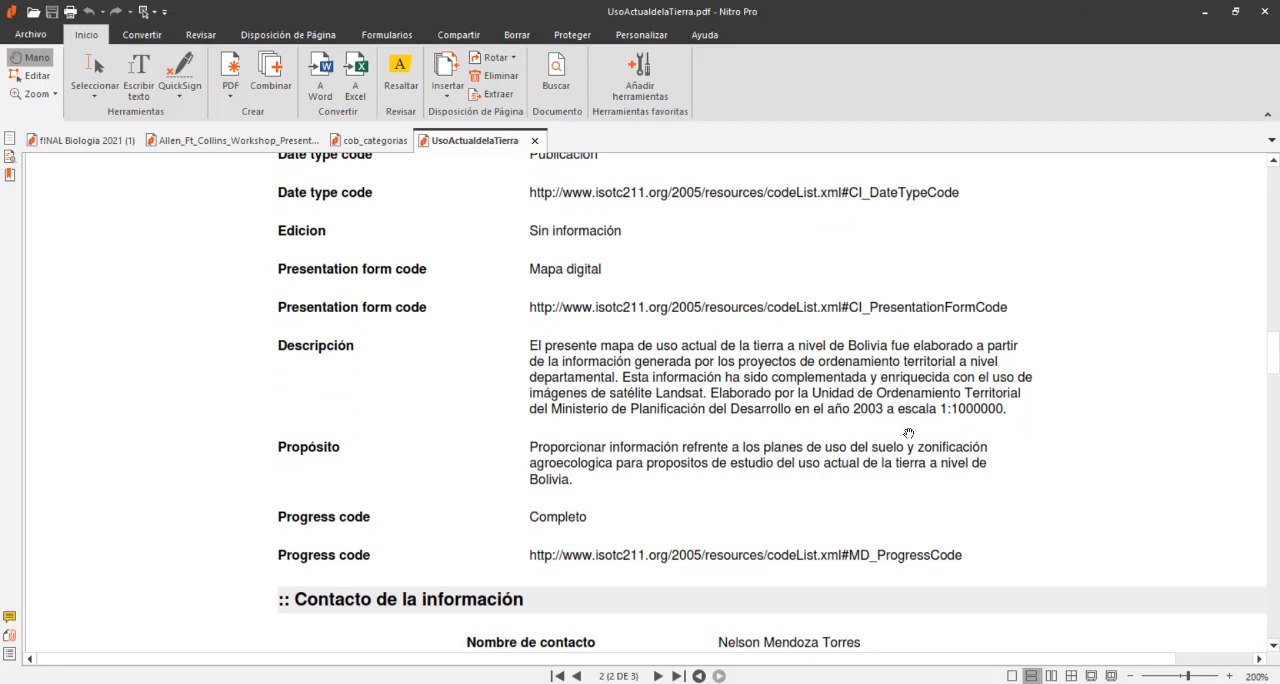
left_click(1205, 12)
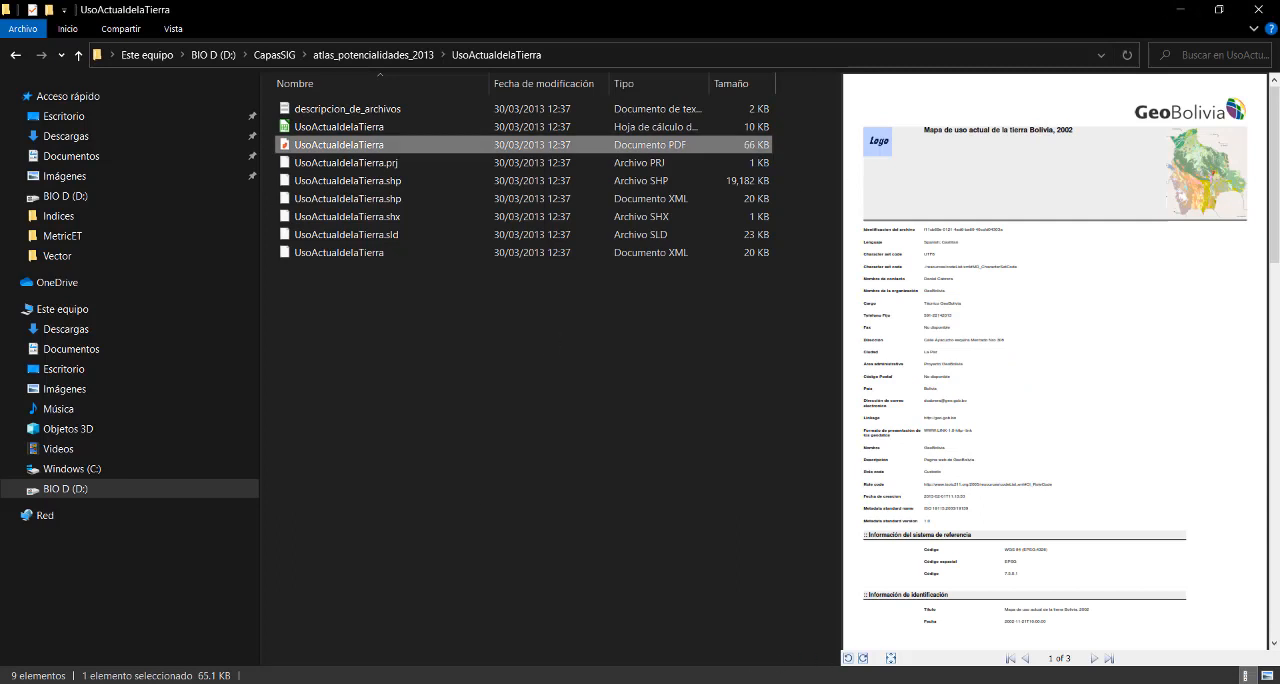
key("alt+Tab")
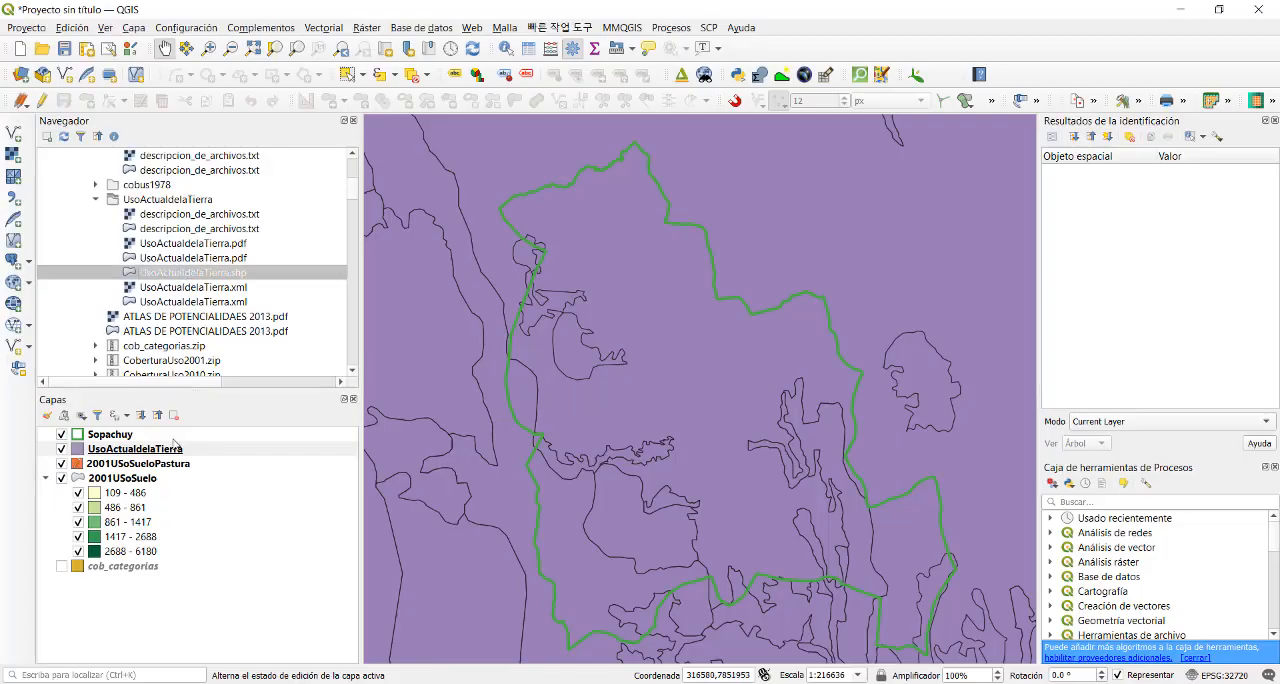
- Set up a Clip (Cortar) of the UsoActualdelaTierra layer with Sopachuy as the overlay layer
left_click(179, 452)
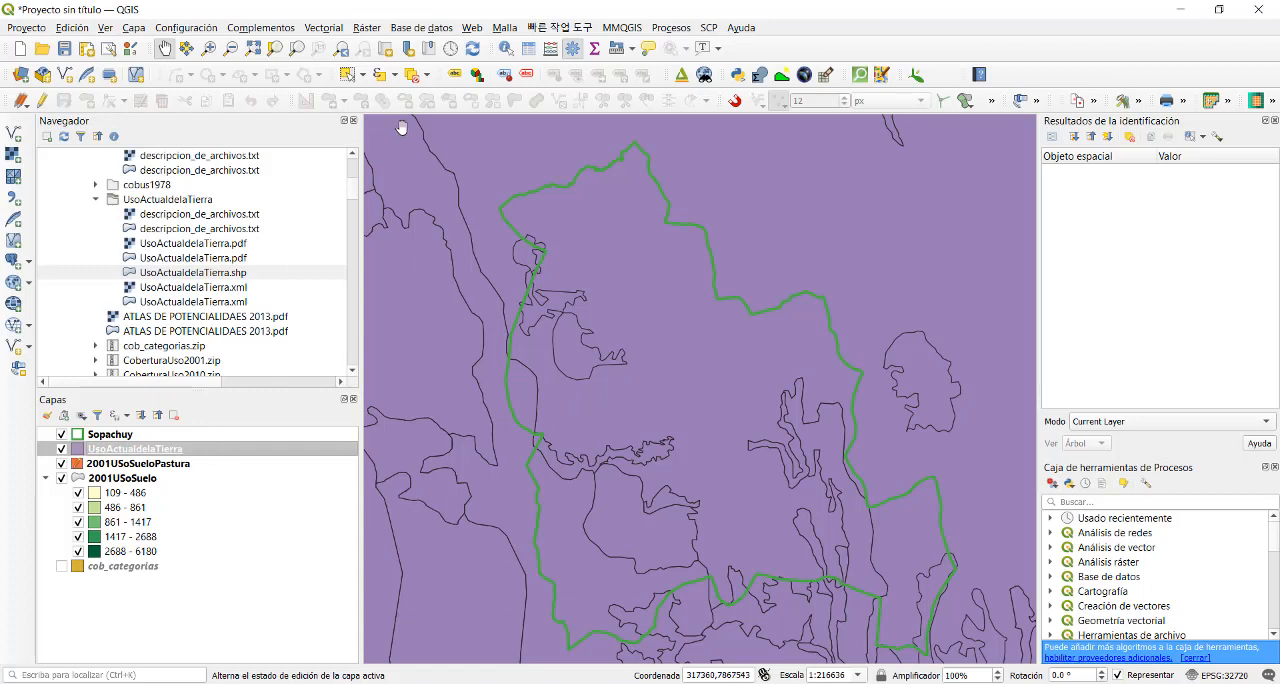
left_click(324, 27)
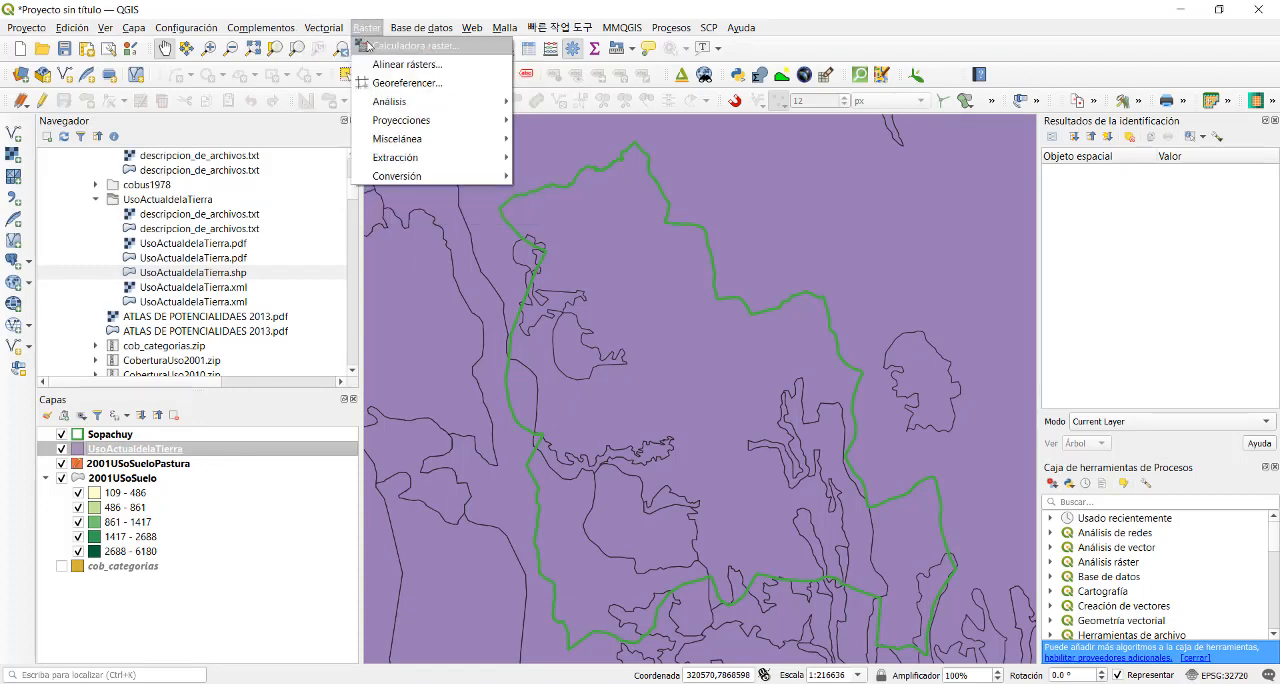
mouse_move(420, 139)
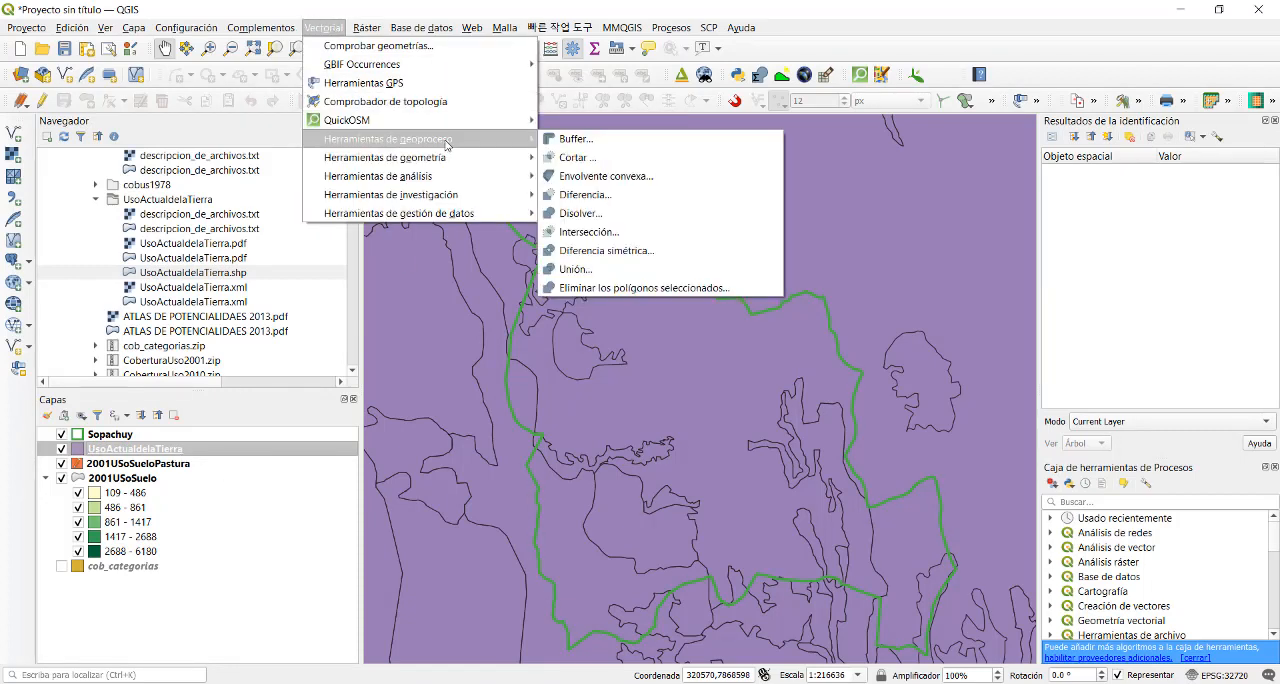
left_click(618, 153)
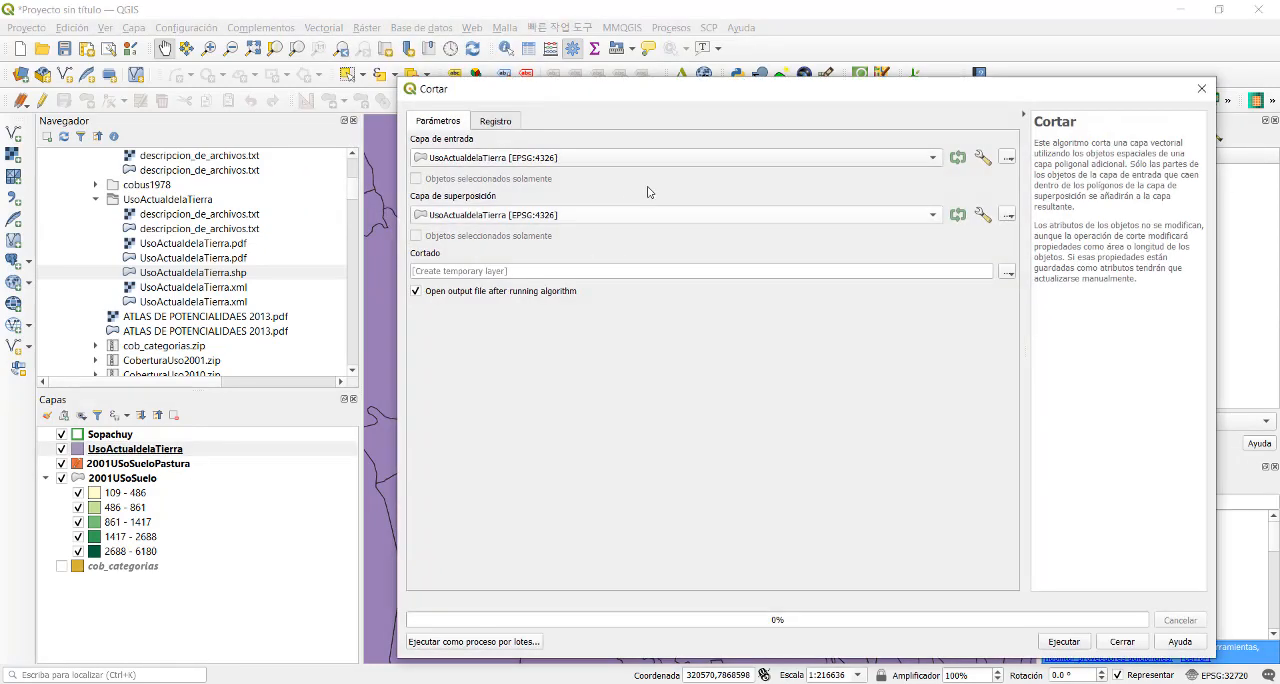
left_click(598, 217)
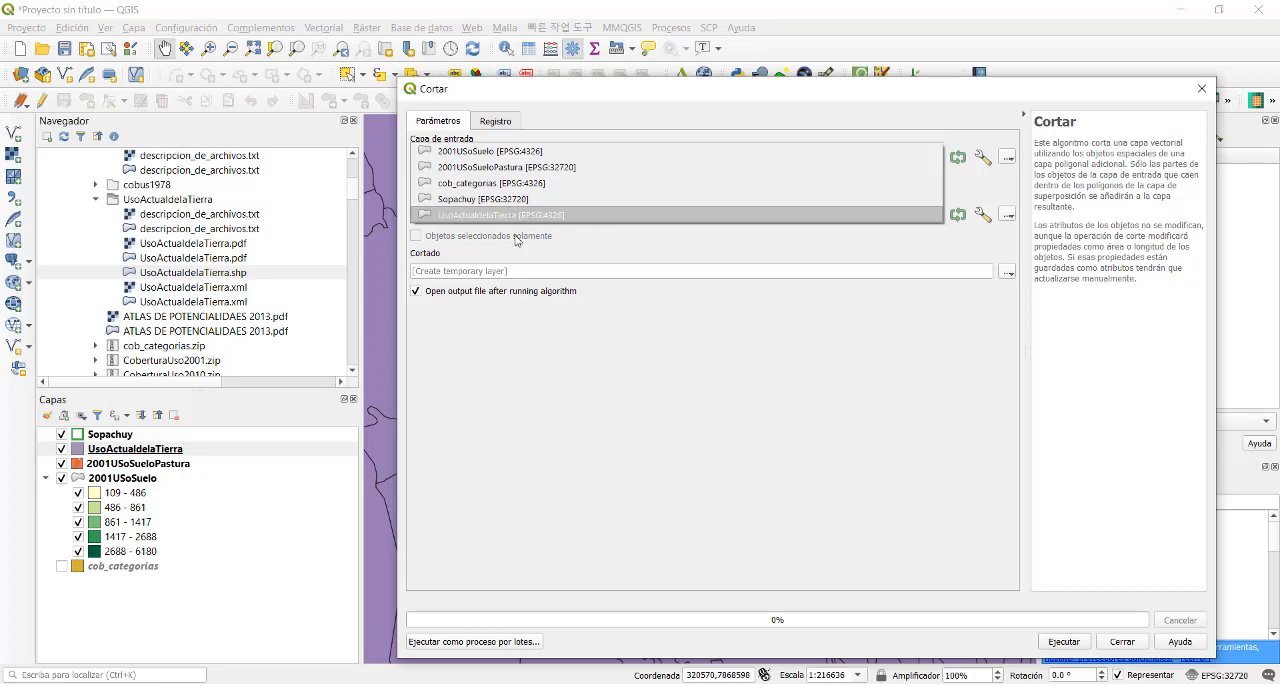
left_click(510, 199)
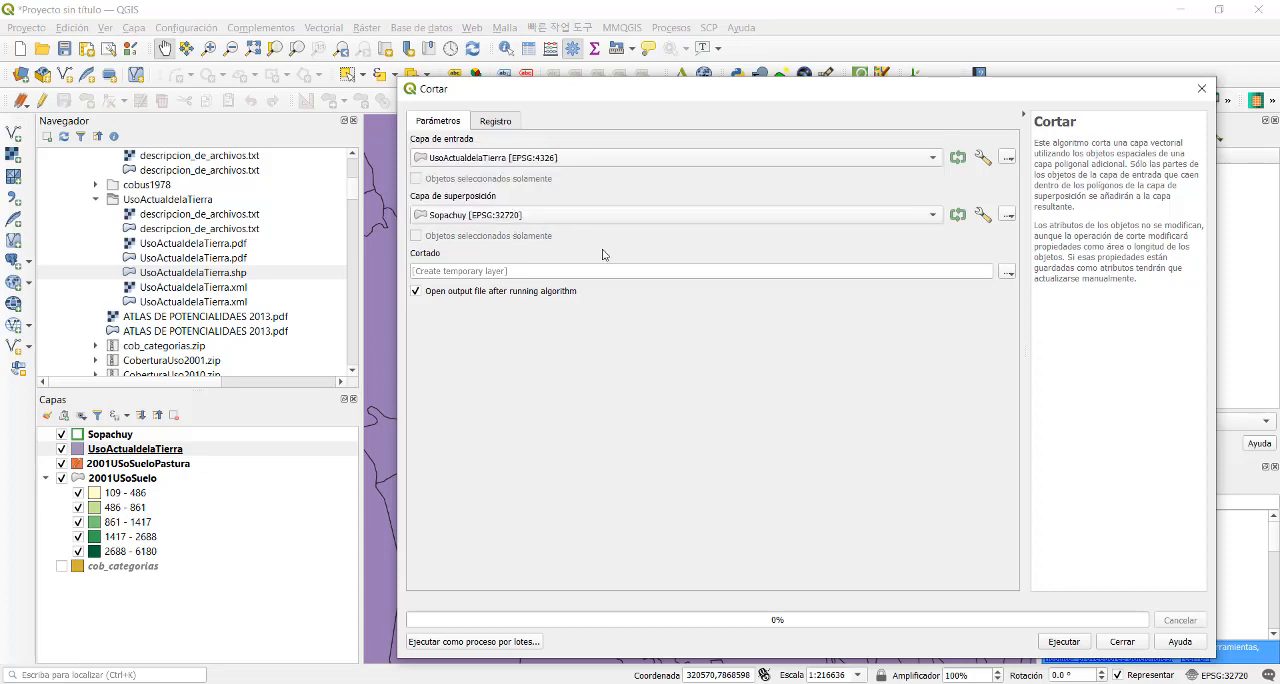
- Try to run the clip with its output saved as 2002USoSuelo.shp in the ProyGEO2021 Vector folder, and close the tool
left_click(1007, 275)
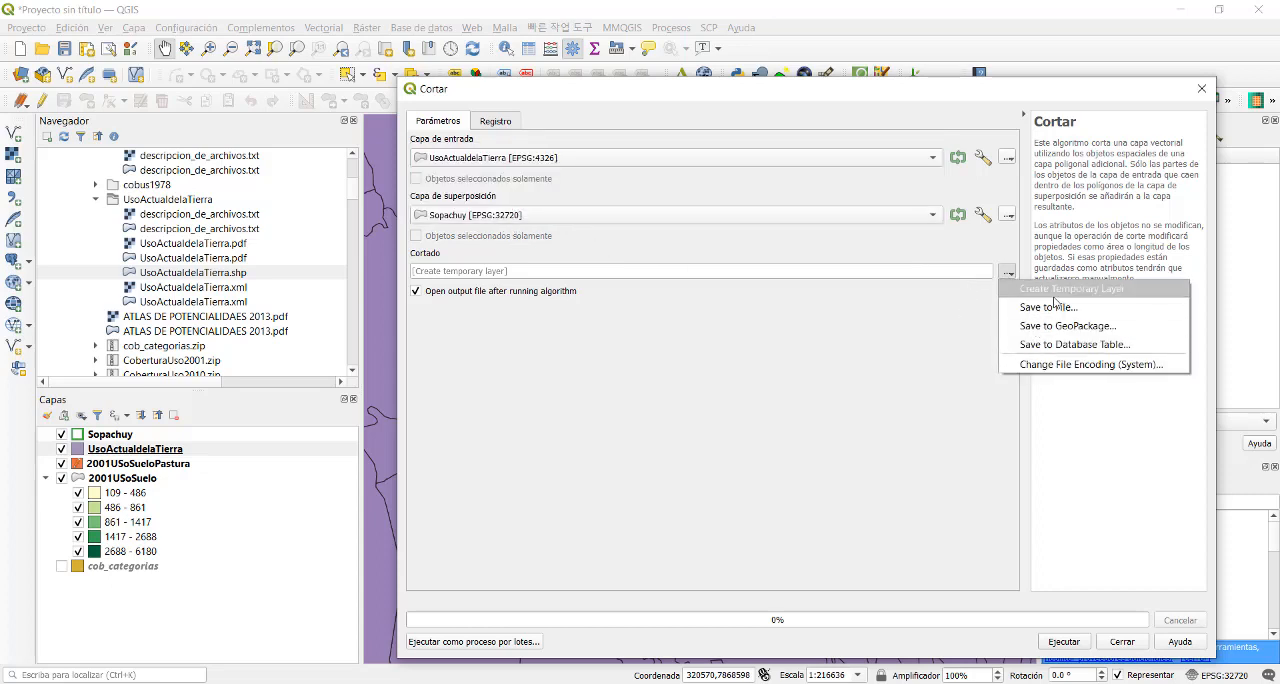
left_click(1062, 306)
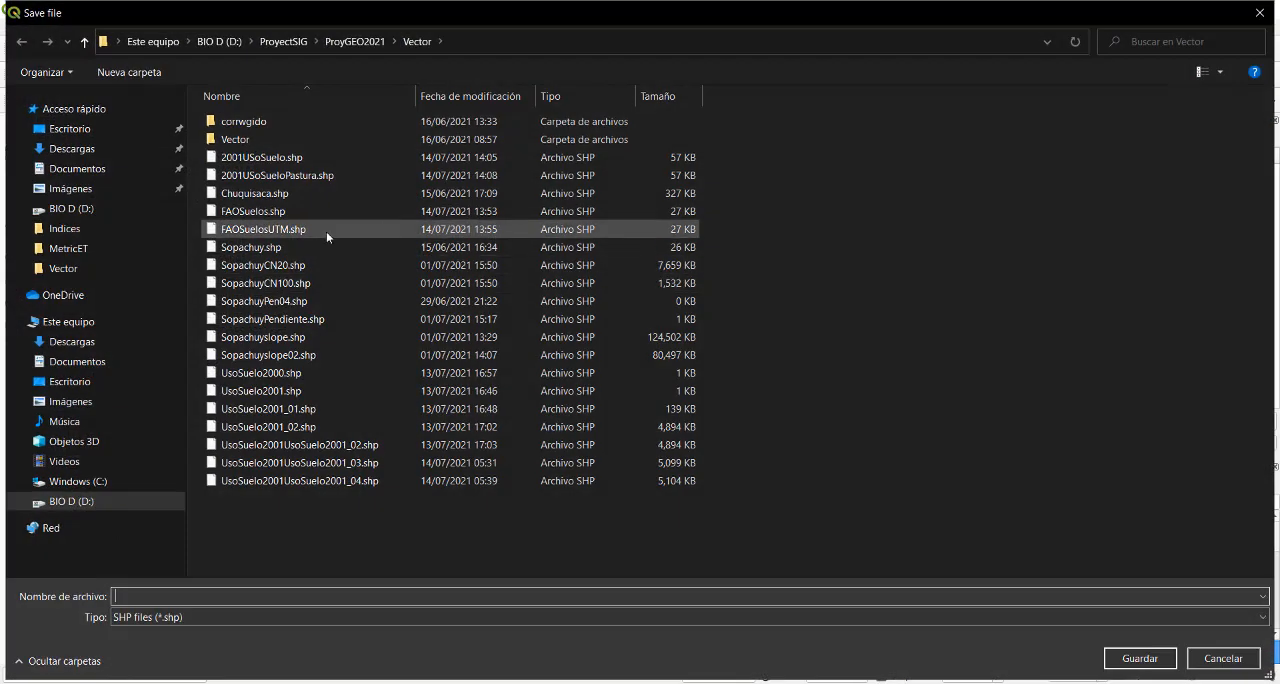
left_click(258, 157)
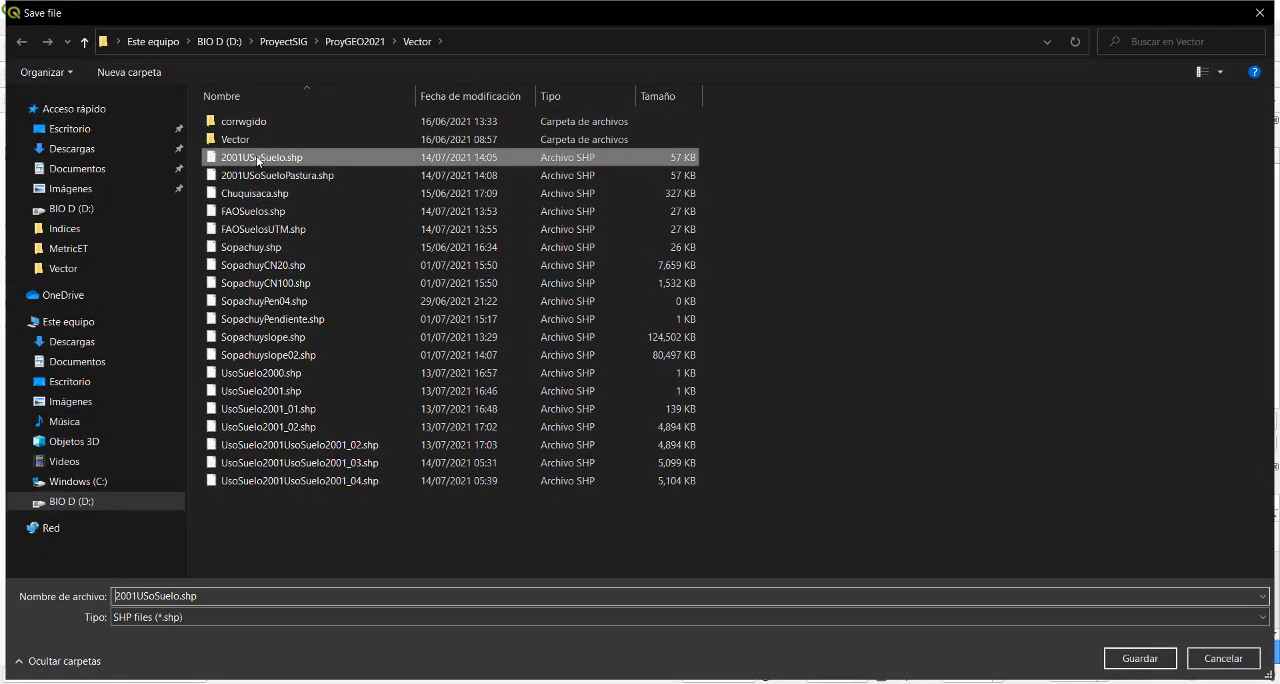
double_click(136, 596)
double_click(136, 594)
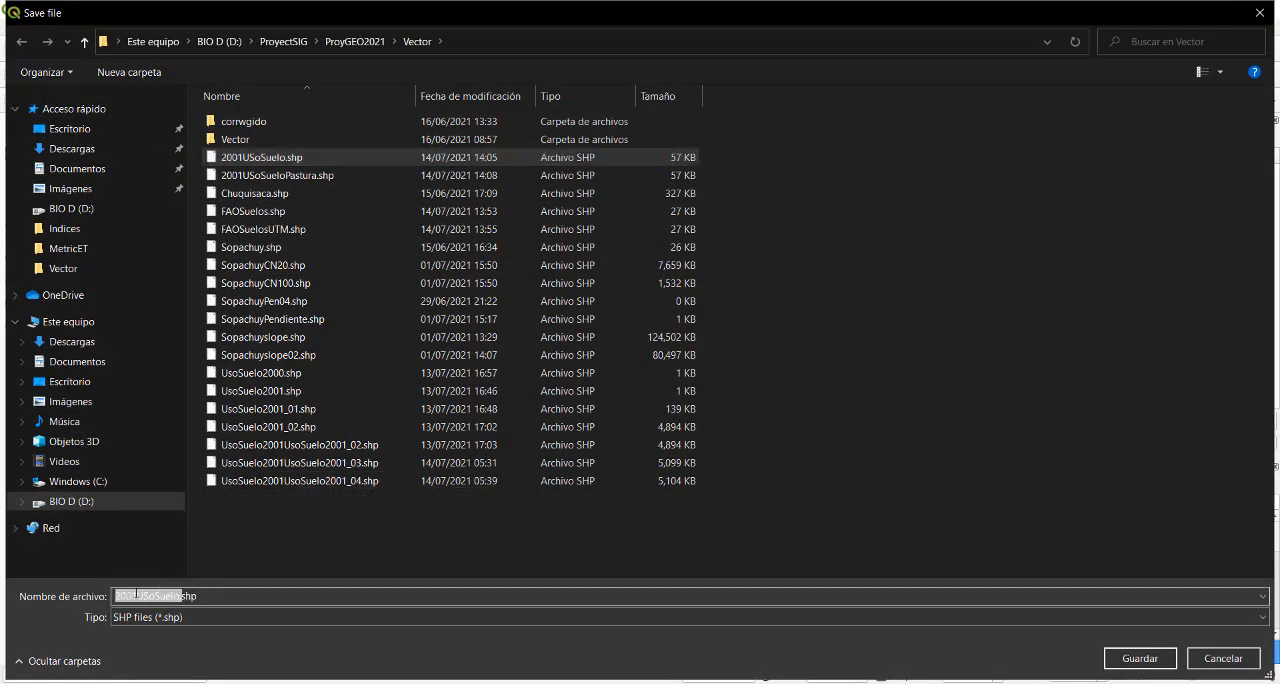
left_click(136, 595)
key("BackSpace")
type("2")
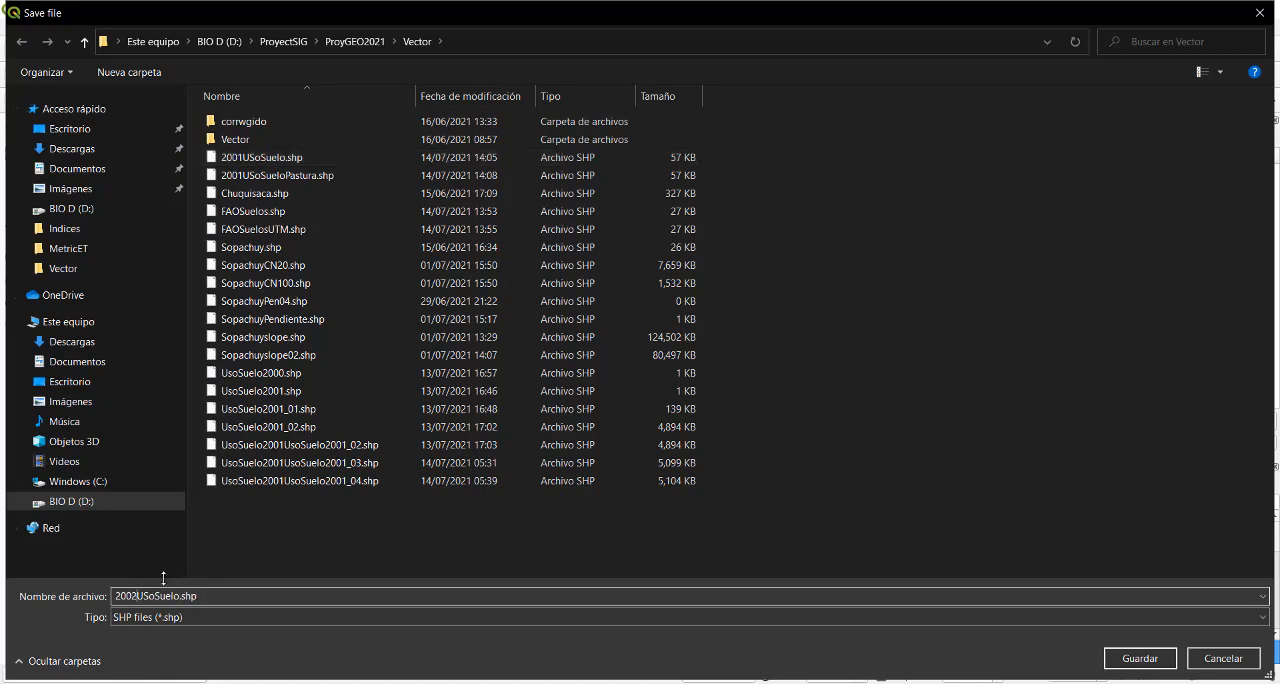
left_click(1140, 658)
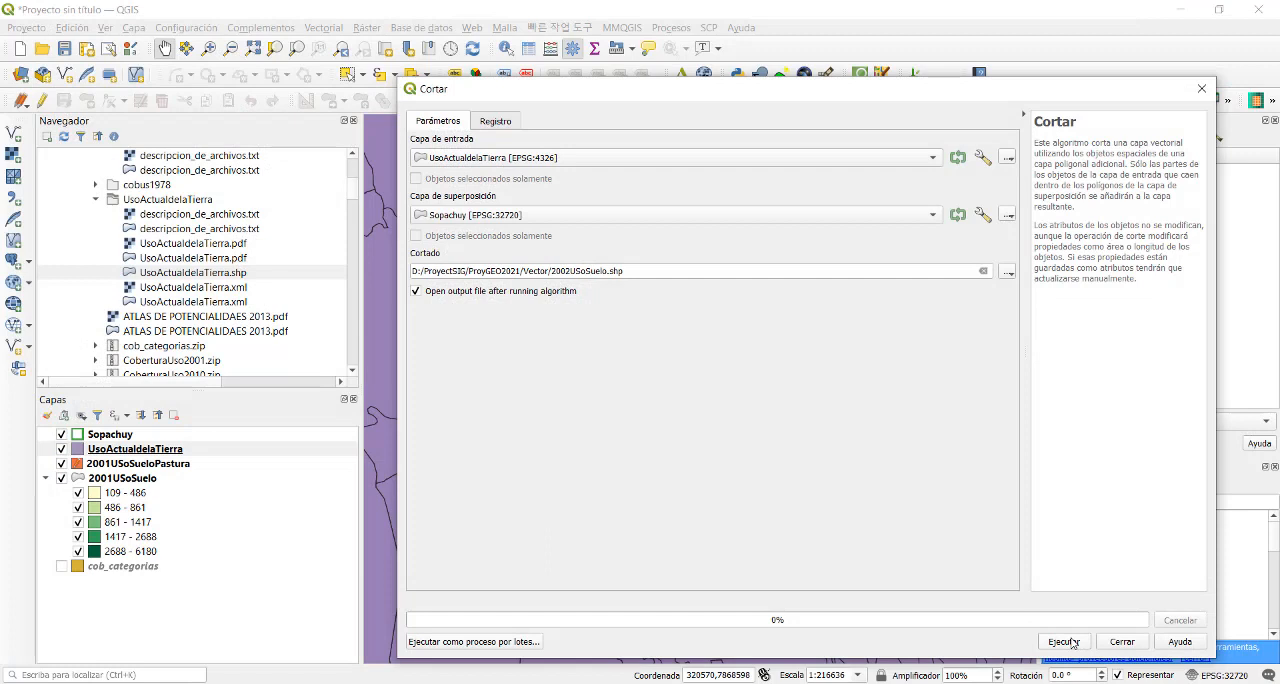
left_click(1066, 641)
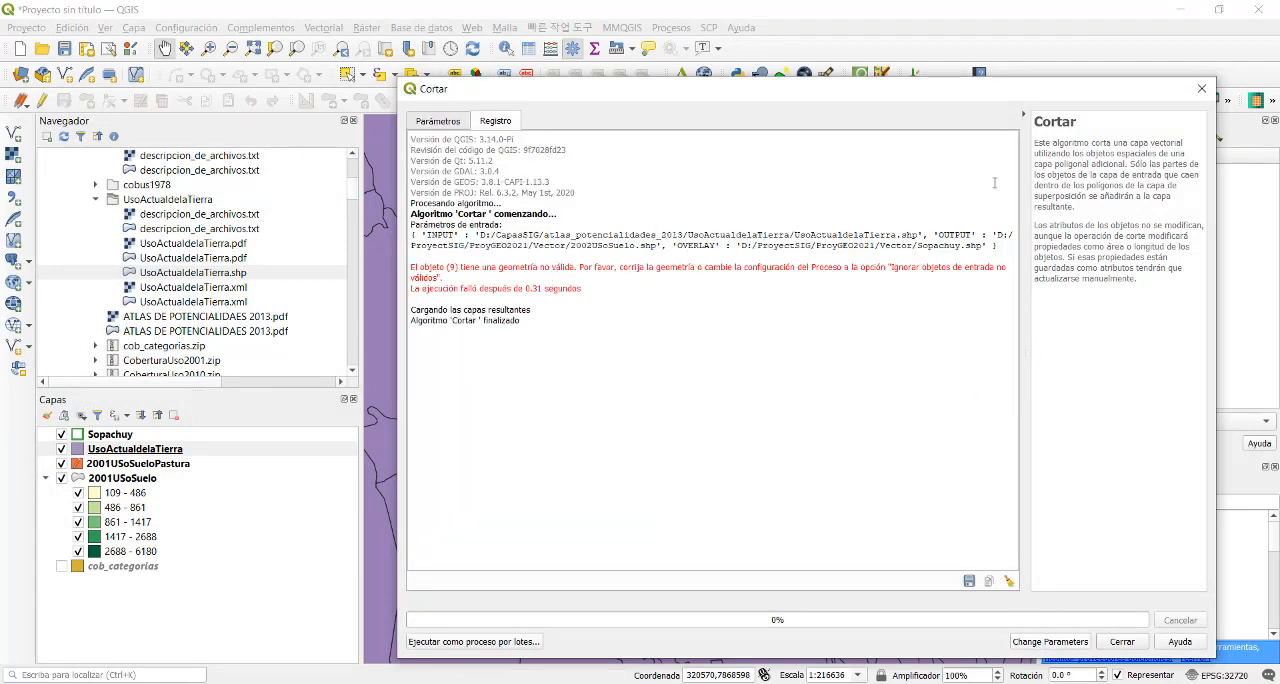
left_click(1201, 90)
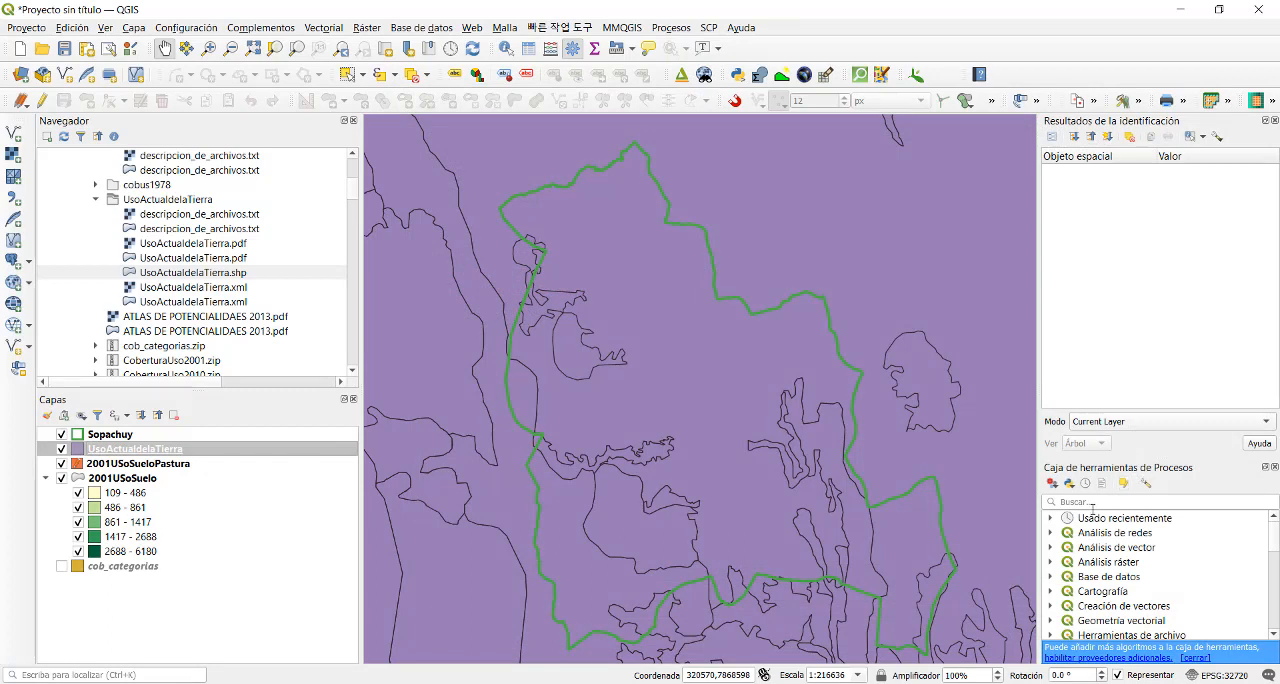
- Dock the processing toolbox above the identification results, search it for "corre" and look at the Corregir geometrías tool without running it
left_click(1264, 468)
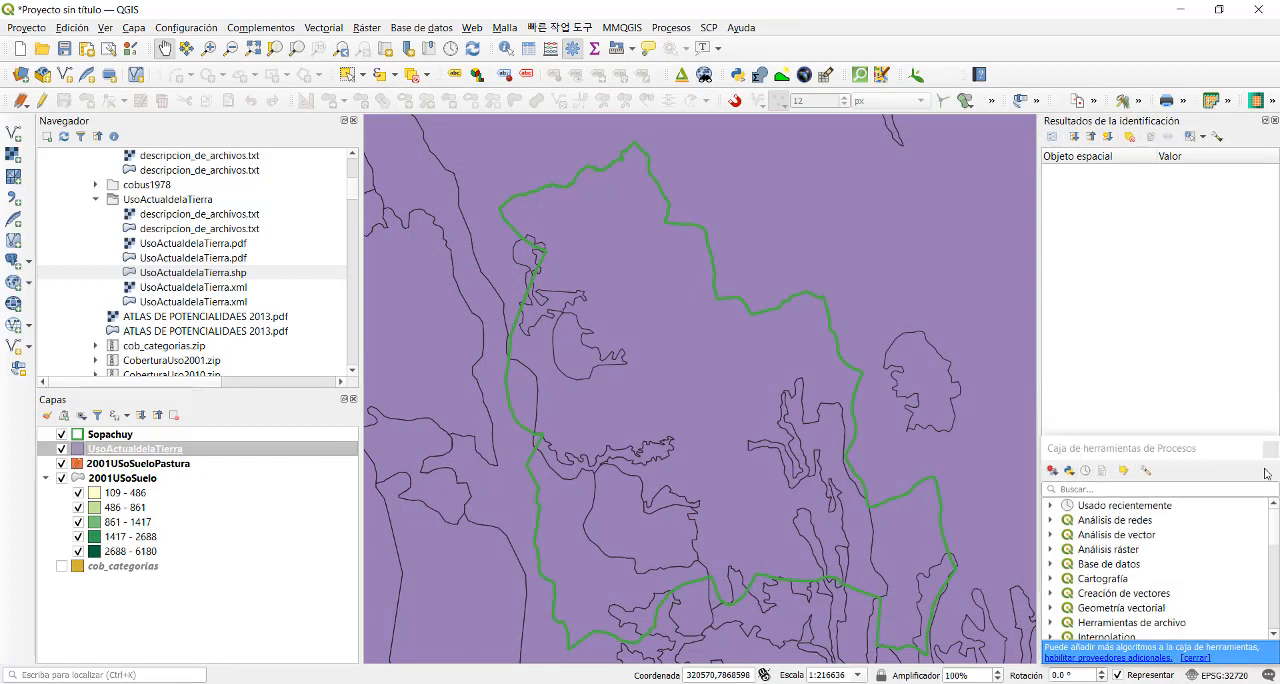
left_click_drag(1178, 452, 1165, 150)
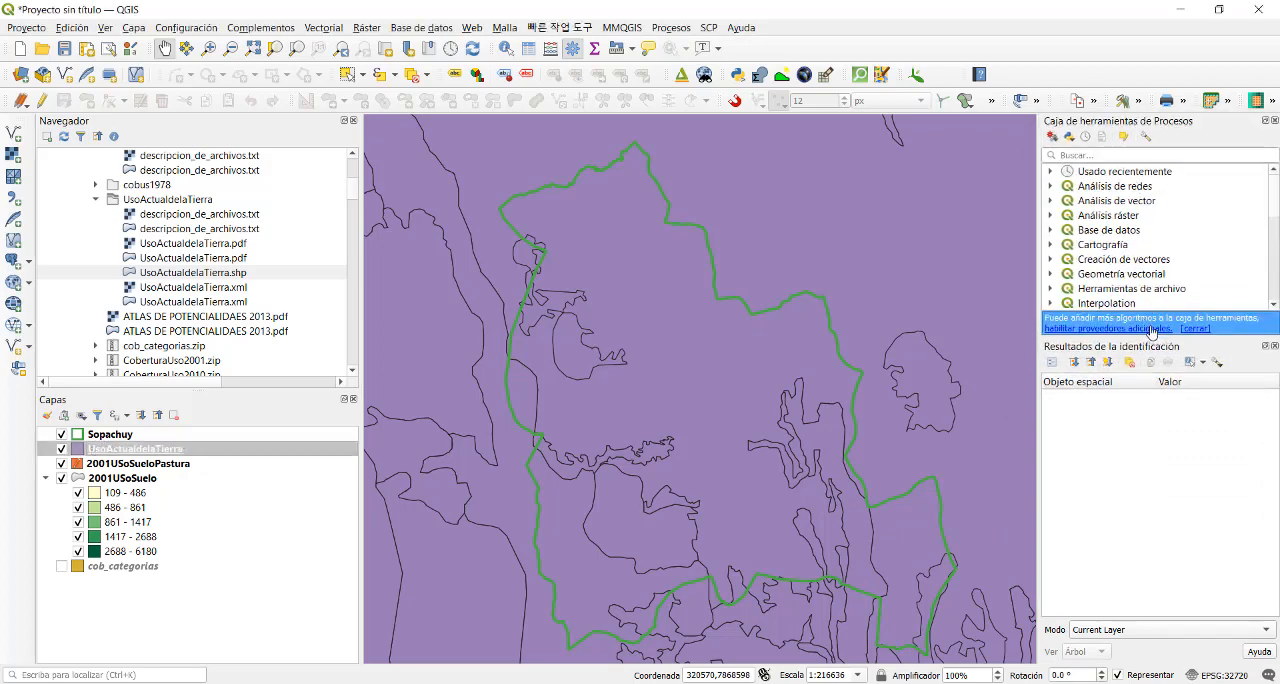
left_click(1103, 155)
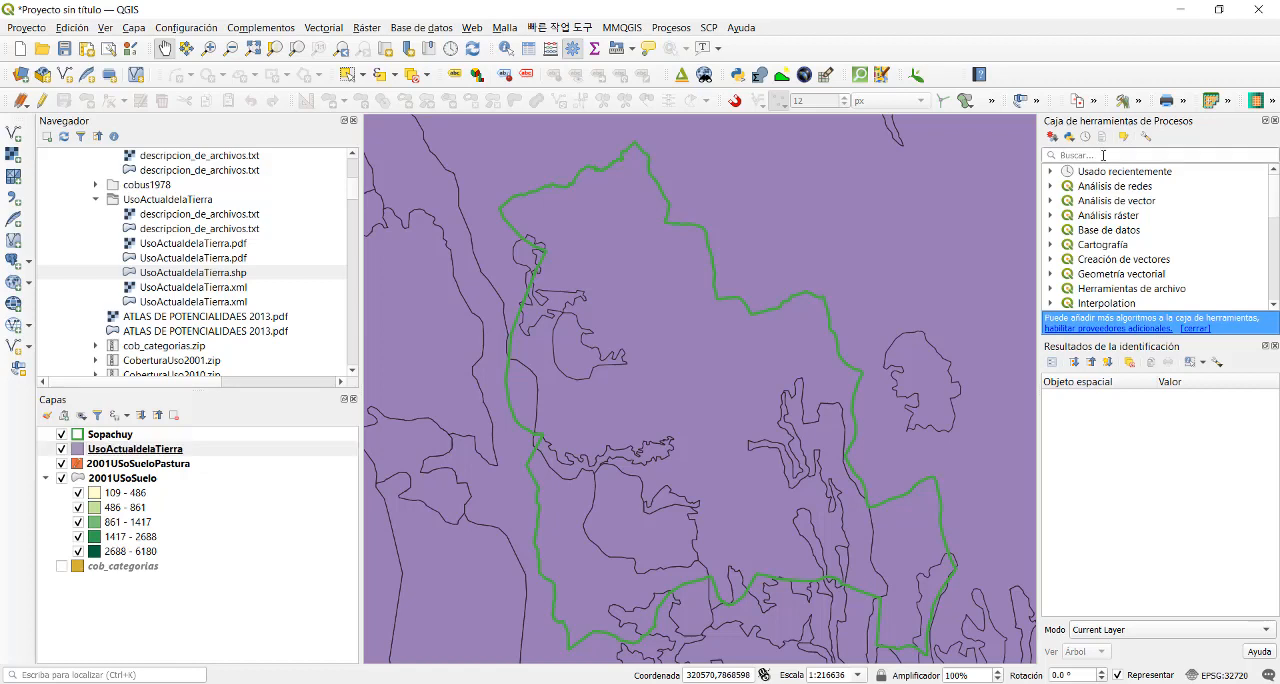
type("corre")
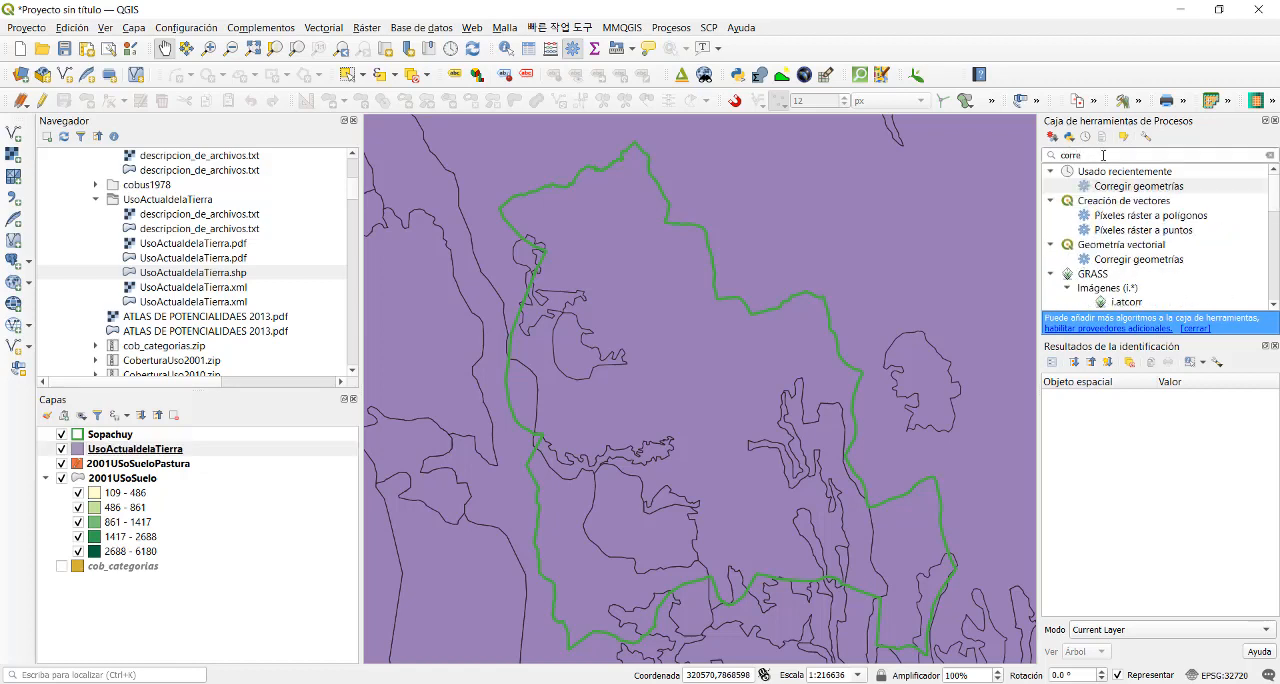
double_click(1117, 187)
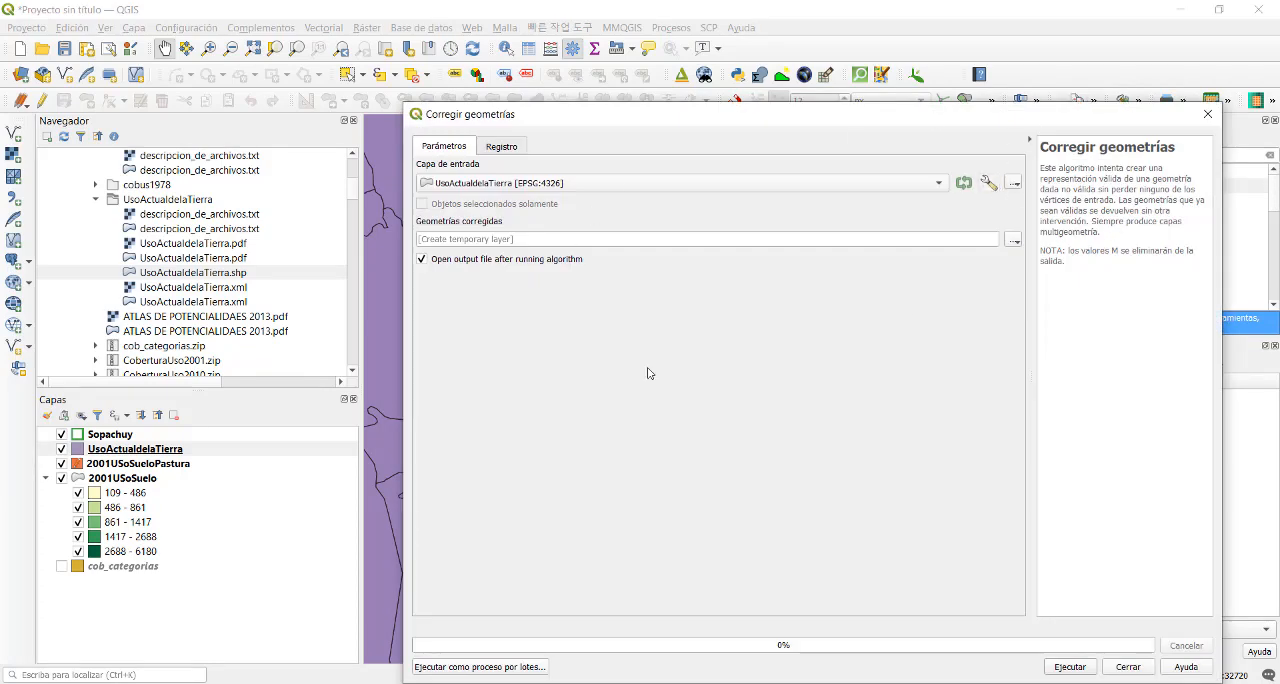
left_click(1207, 114)
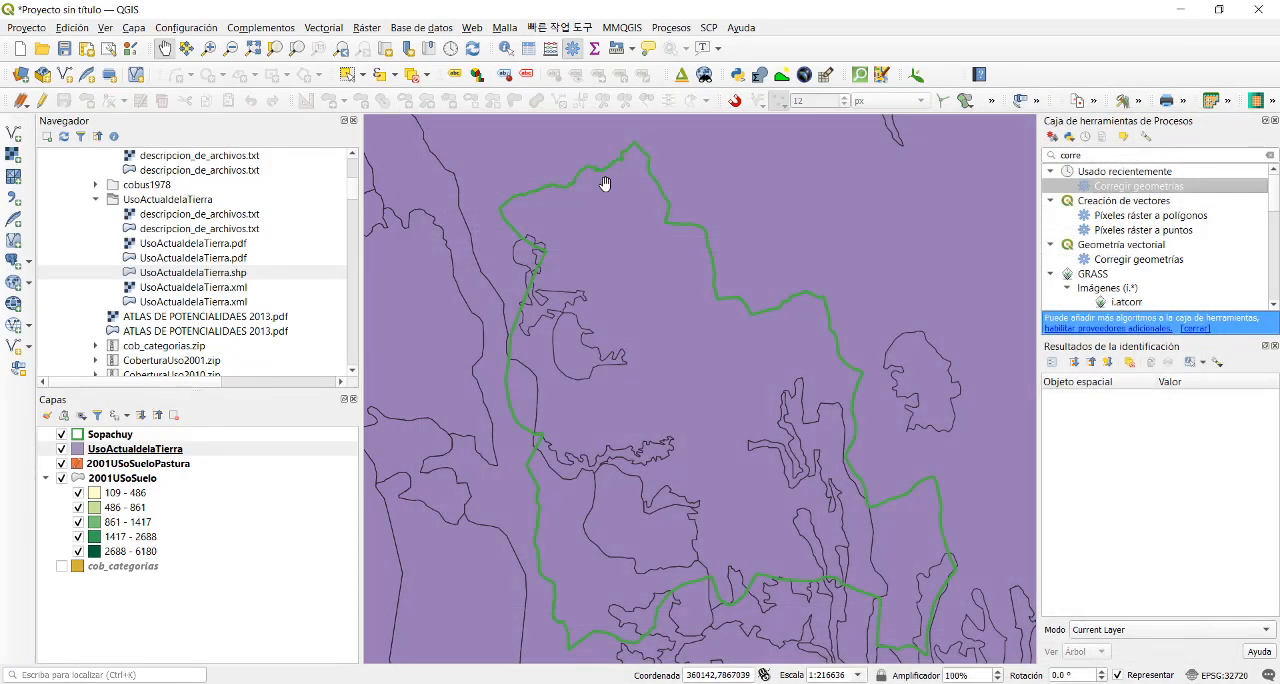
- Select the UsoActualdelaTierra polygons in and around Sopachuy with a freehand outline, and check the selection over the full map extent
left_click_drag(663, 342, 671, 325)
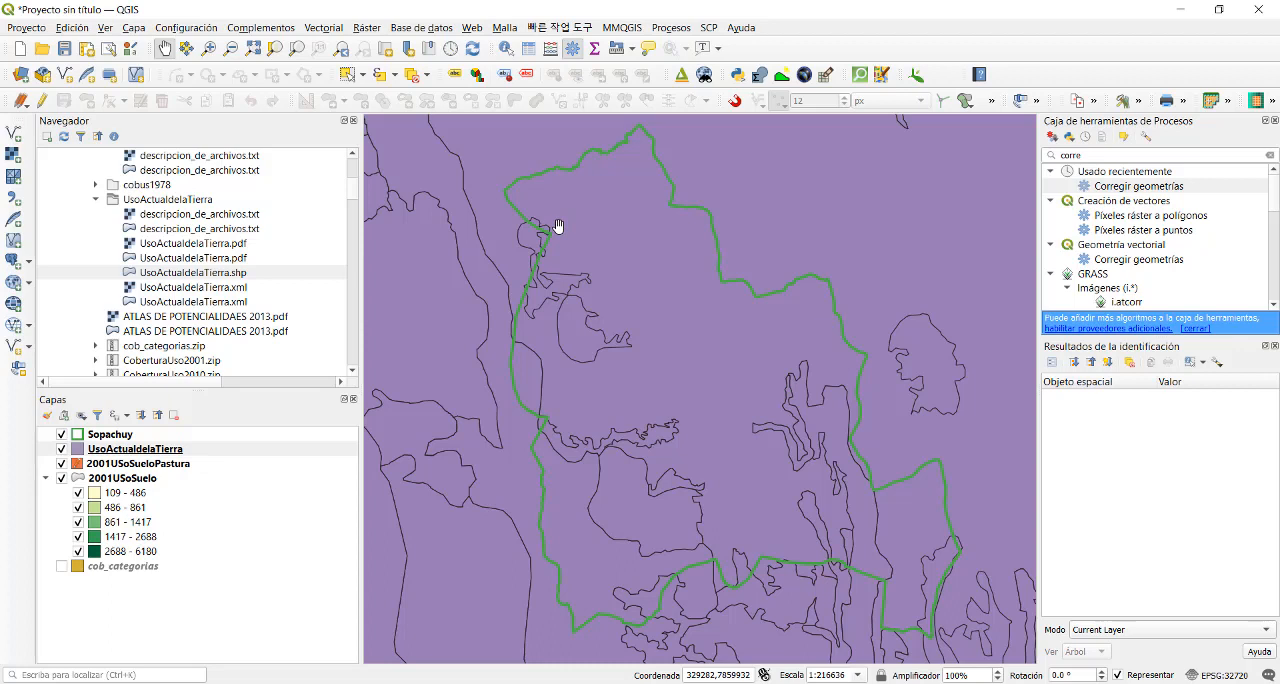
left_click(365, 76)
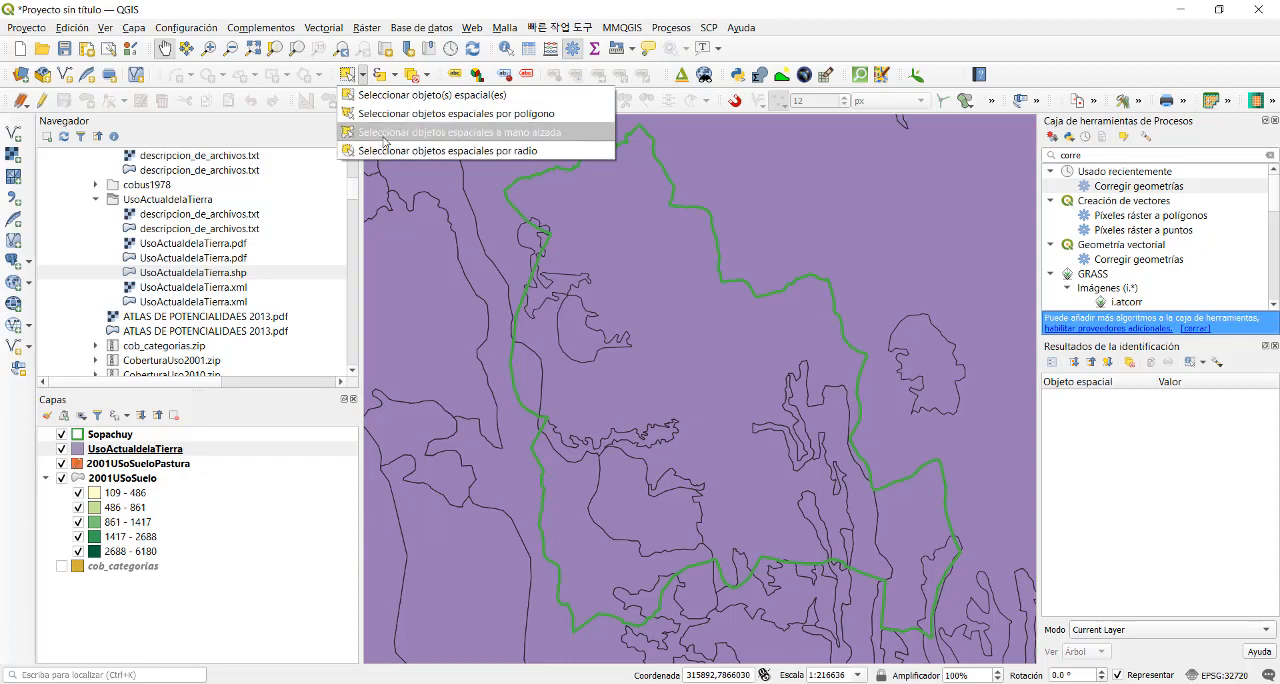
left_click(384, 140)
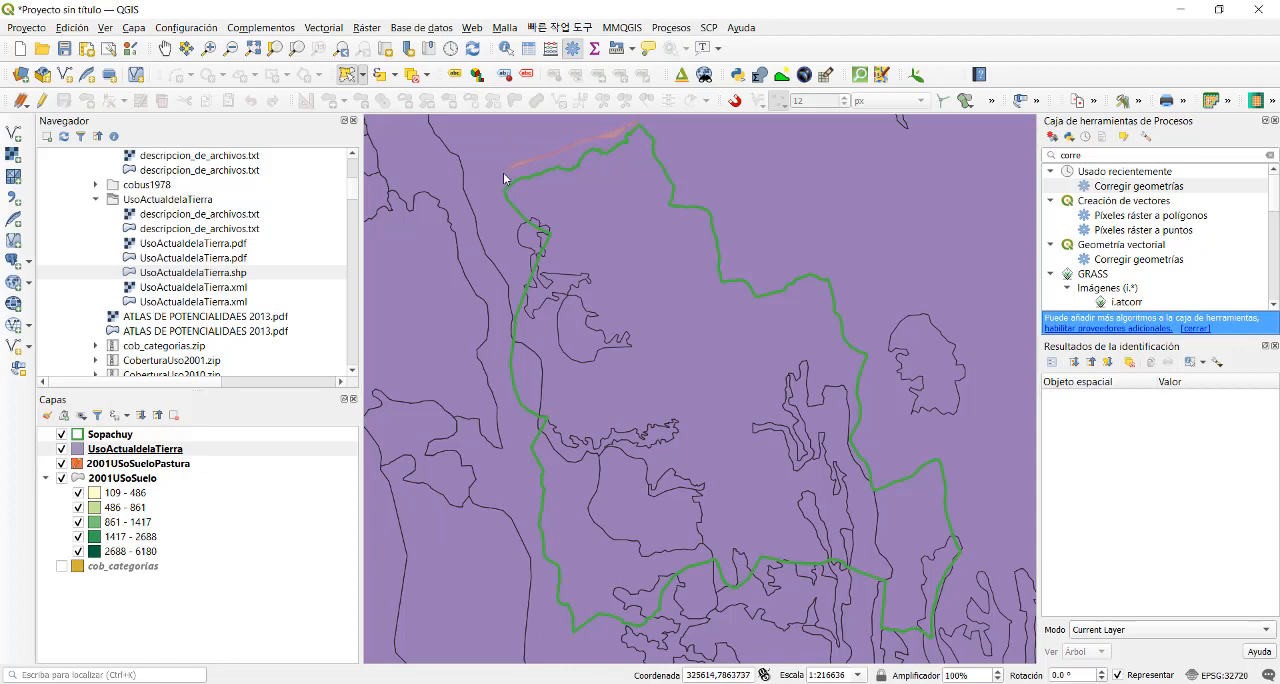
mouse_move(503, 172)
left_mouse_down()
mouse_move(474, 258)
mouse_move(488, 412)
mouse_move(520, 584)
mouse_move(580, 656)
mouse_move(914, 655)
mouse_move(977, 592)
mouse_move(988, 473)
left_mouse_up()
left_click_drag(930, 425, 868, 293)
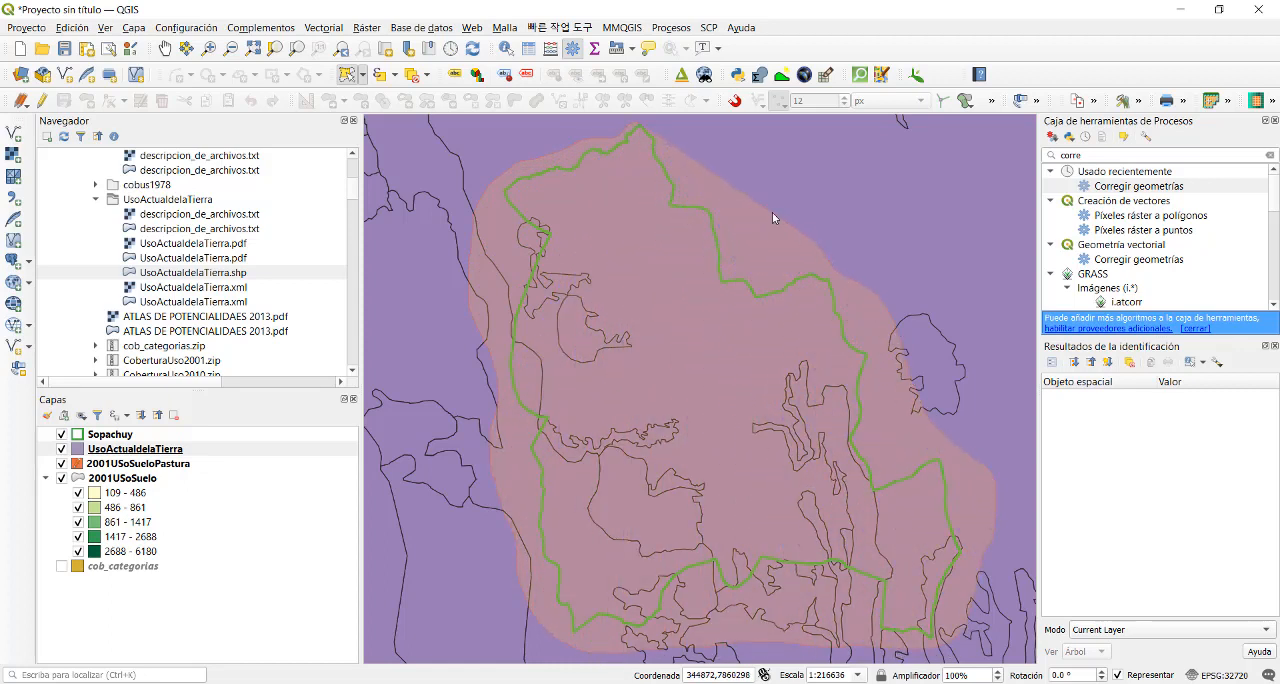
right_click(664, 120)
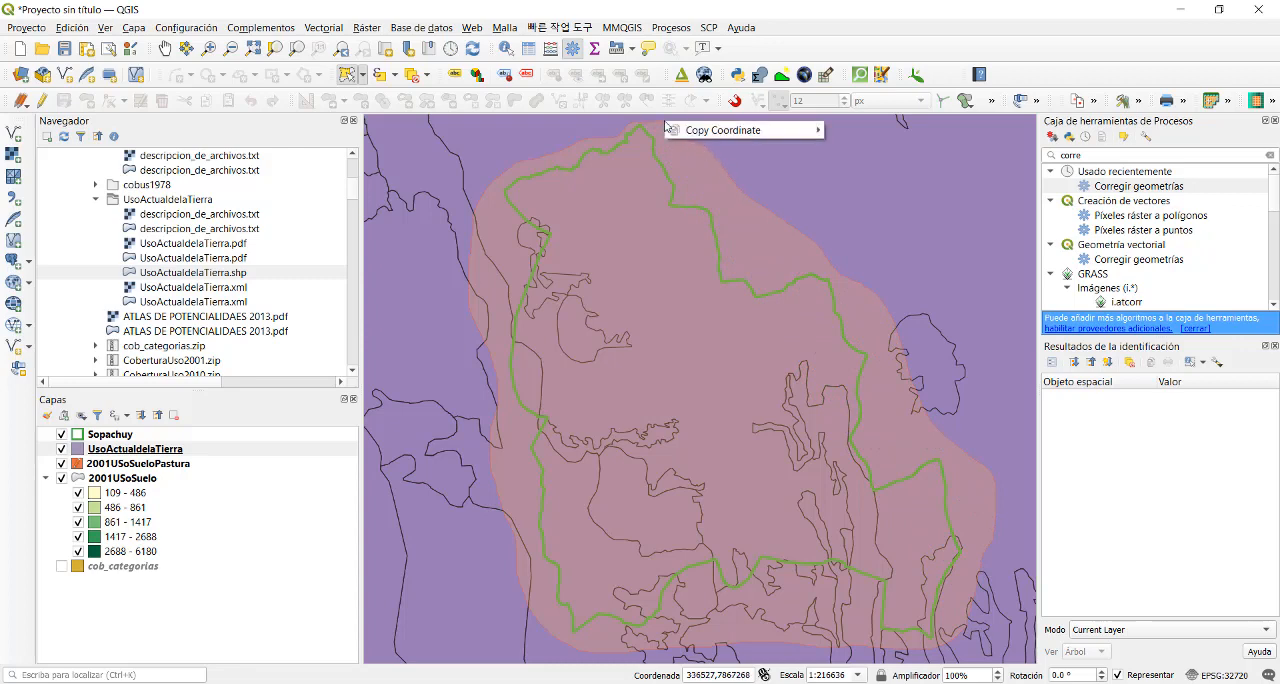
left_click(660, 121)
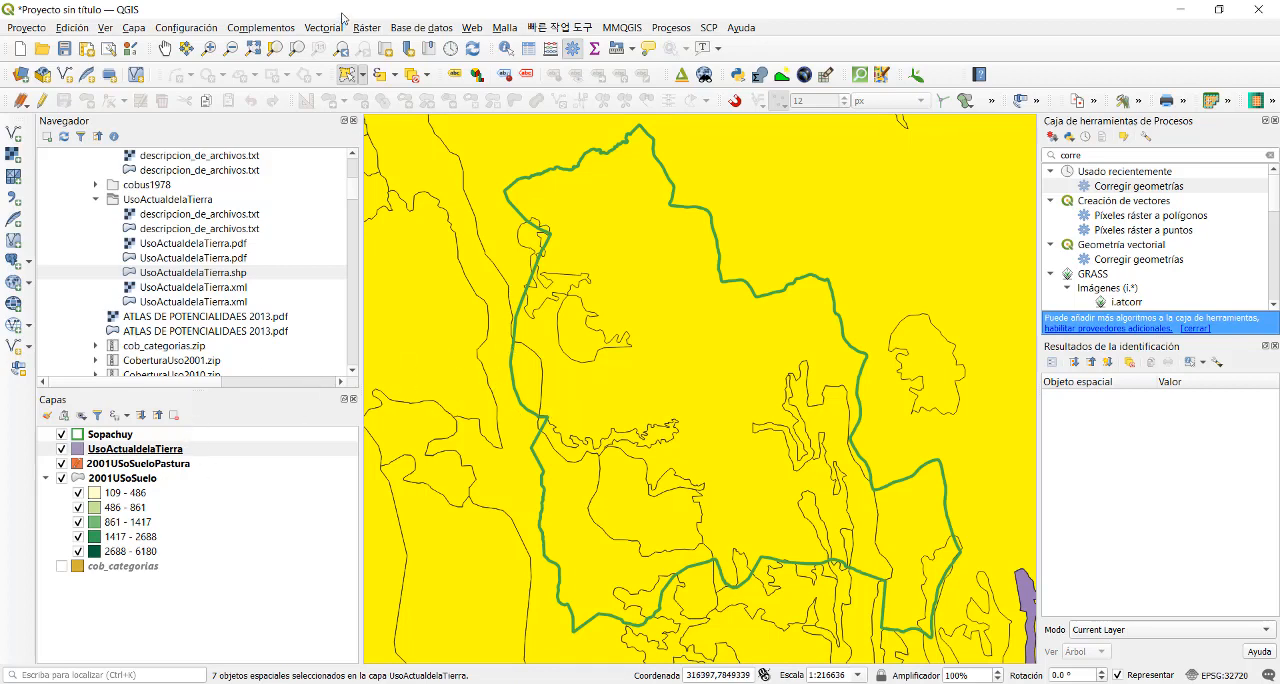
left_click(256, 48)
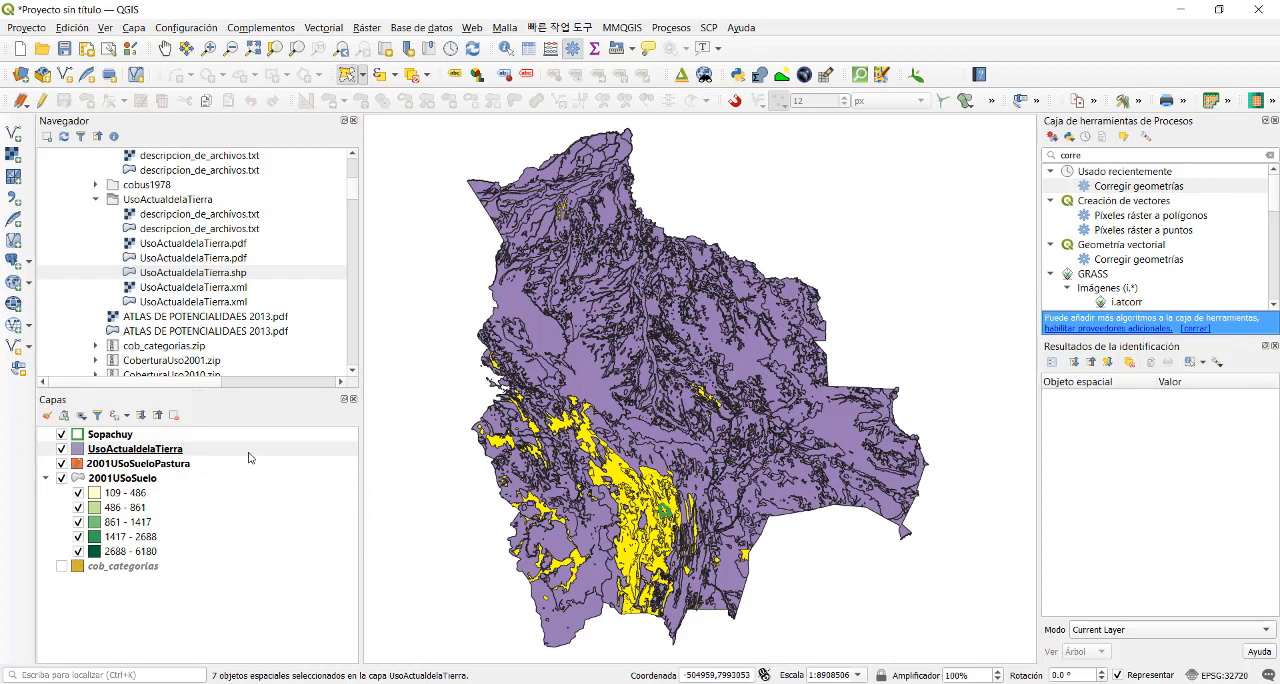
- Start exporting the UsoActualdelaTierra layer as an ESRI shapefile named 2002USoSuelo01.shp in the ProyGEO2021 Vector folder
left_click(162, 451)
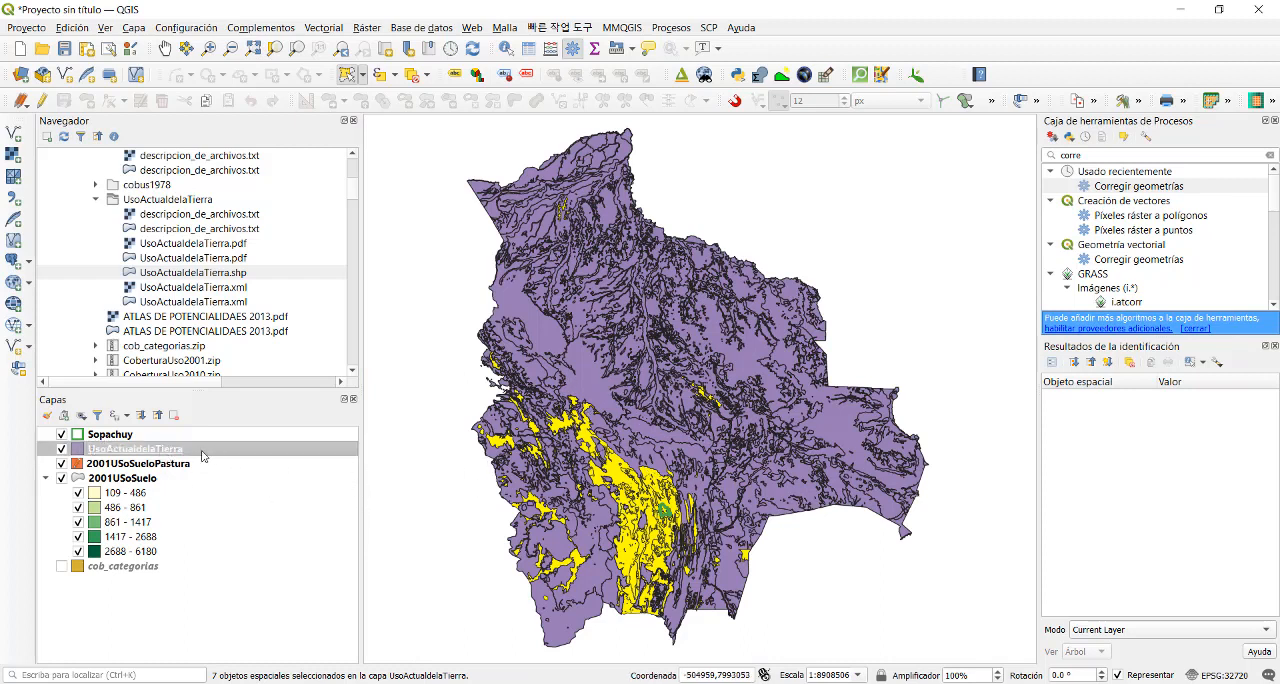
right_click(200, 450)
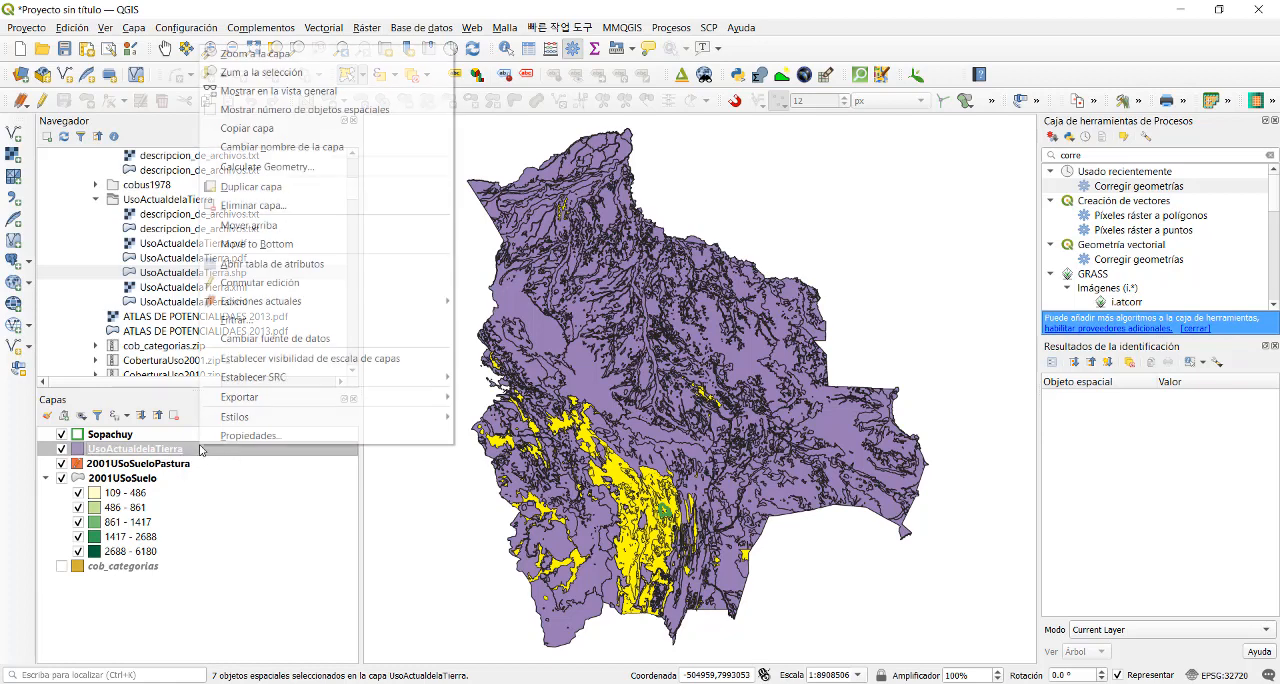
mouse_move(265, 400)
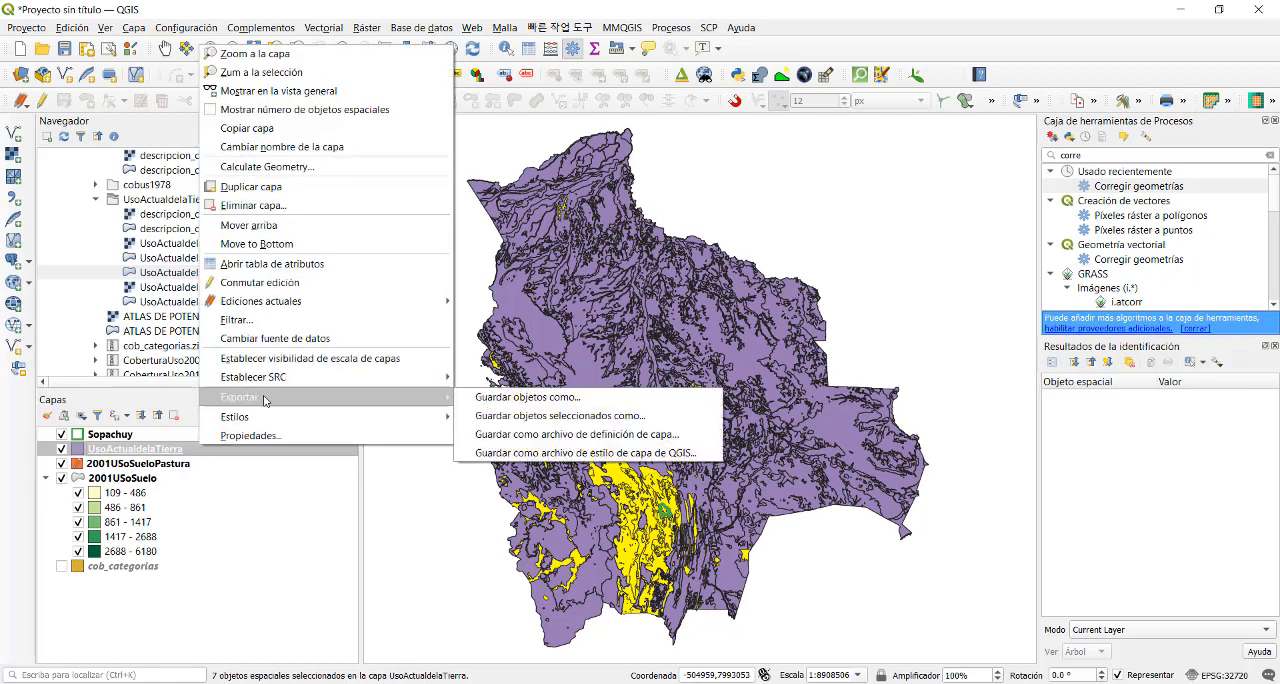
left_click(530, 398)
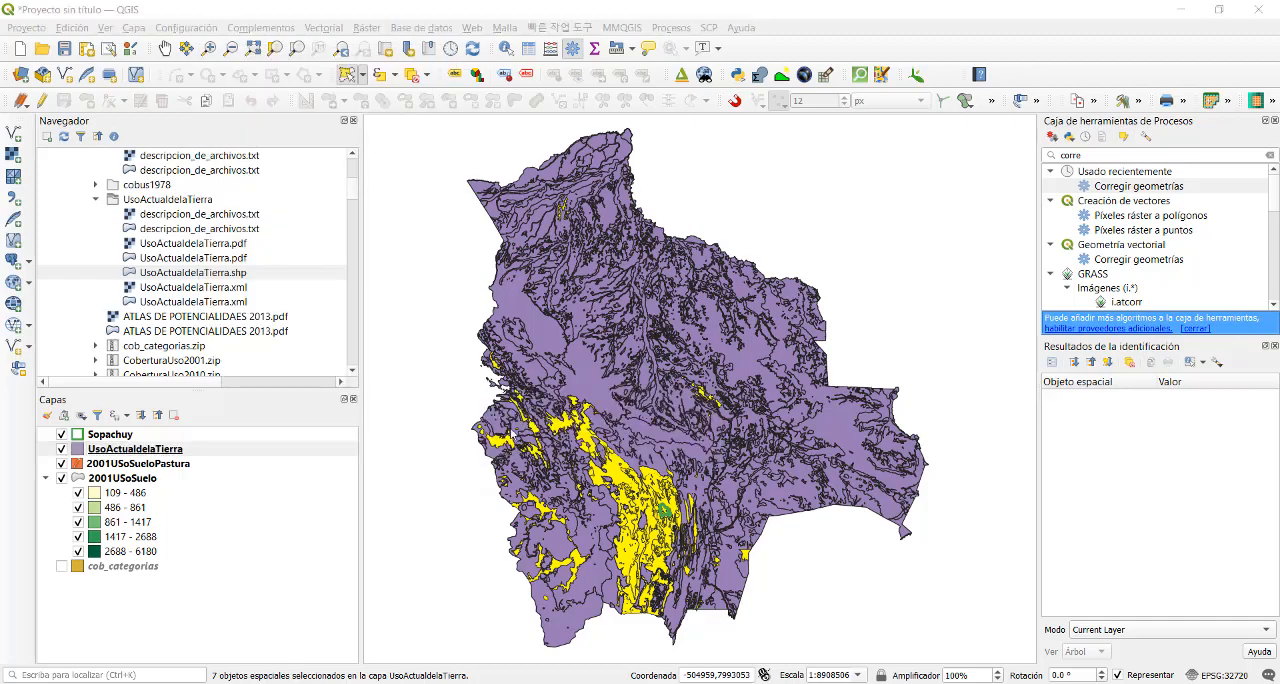
left_click(731, 267)
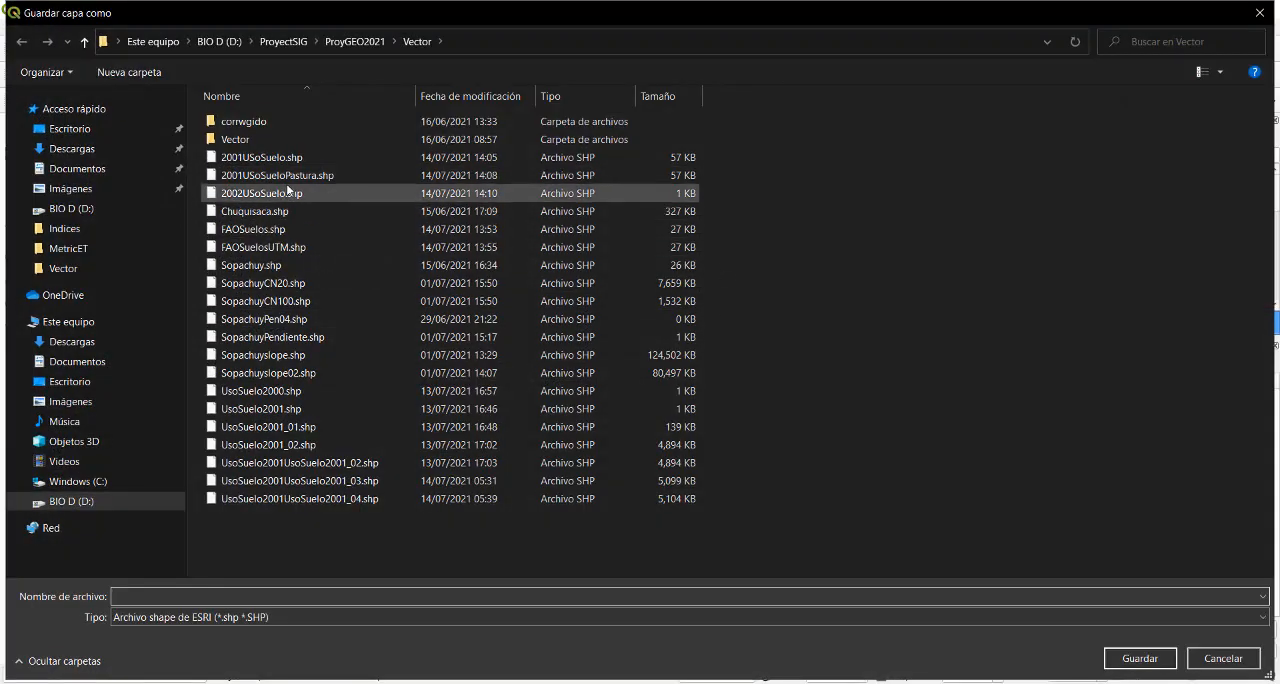
left_click(290, 196)
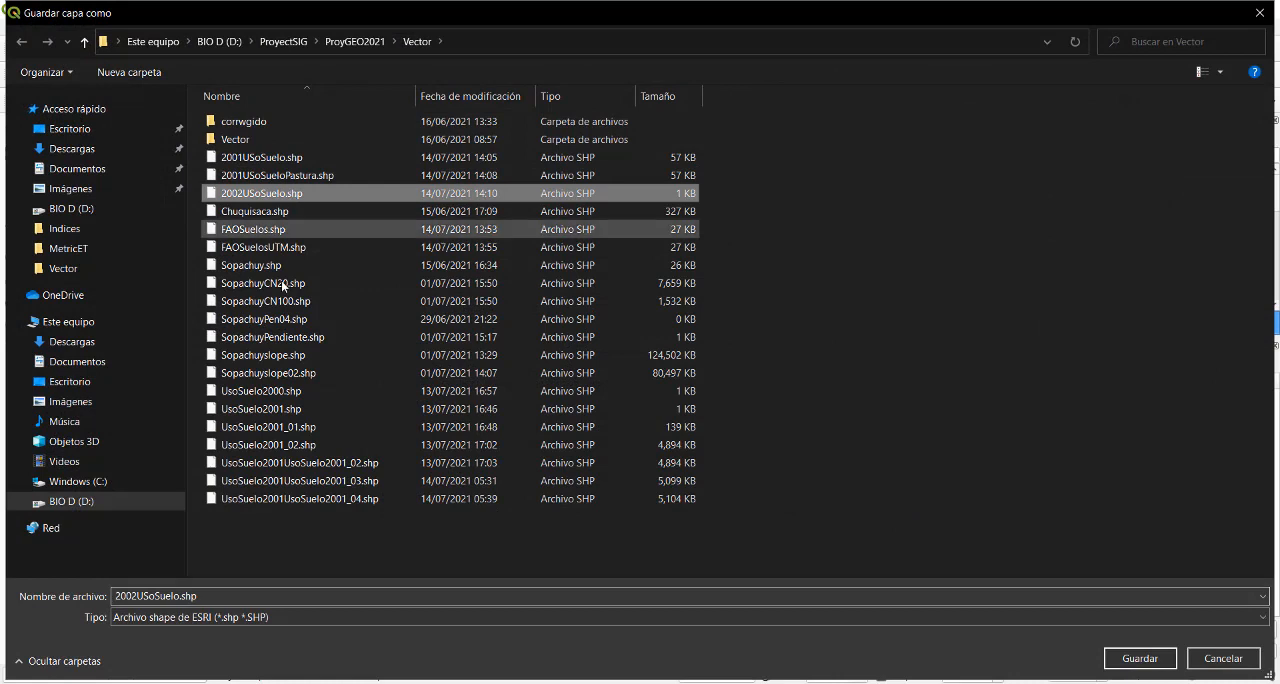
left_click(181, 594)
left_click(181, 594)
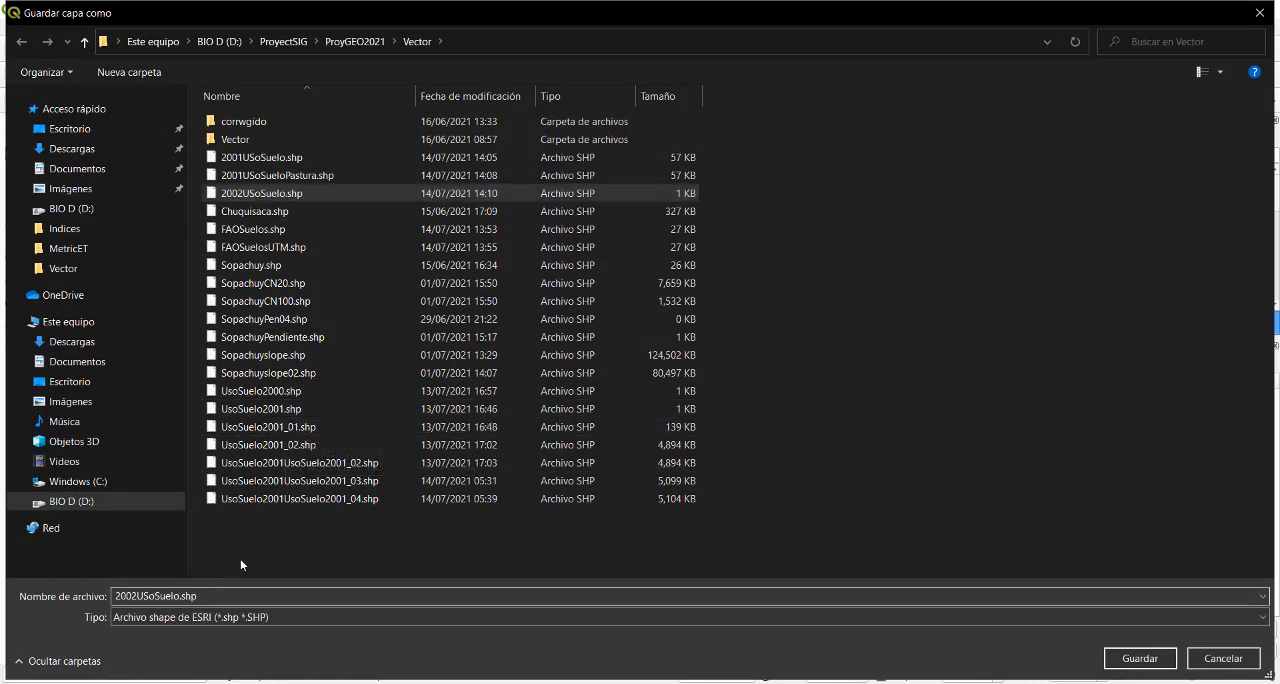
type("01")
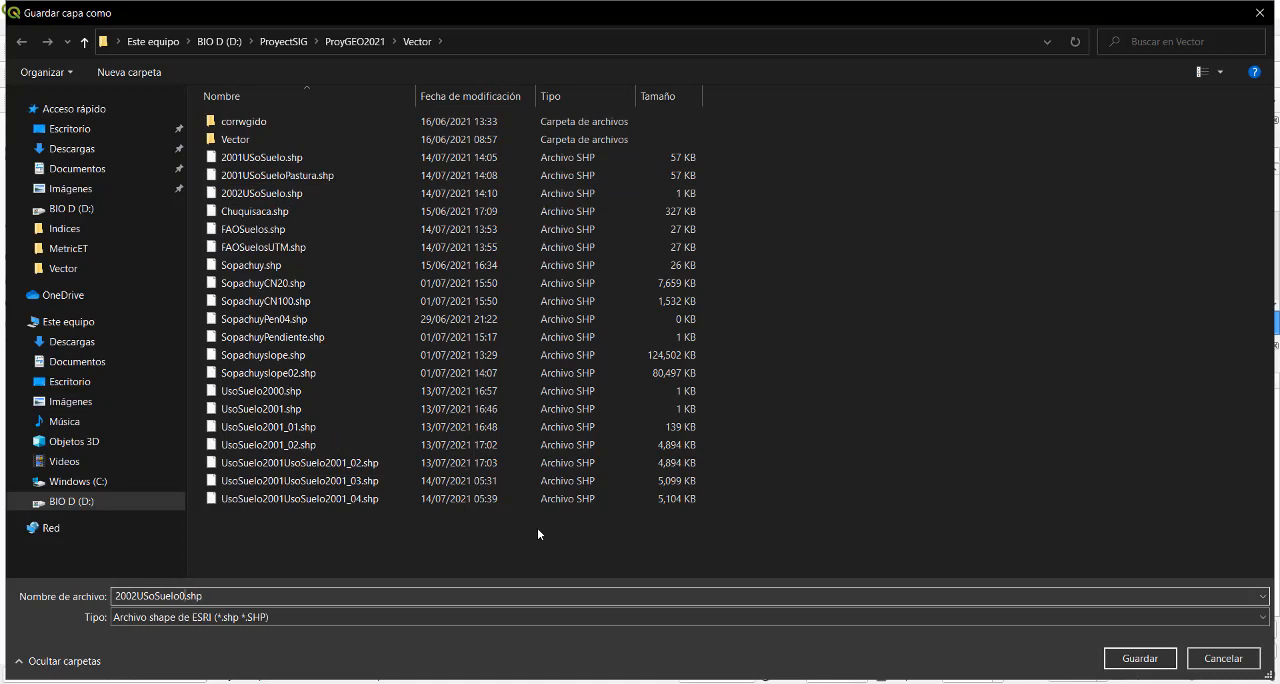
left_click(1120, 658)
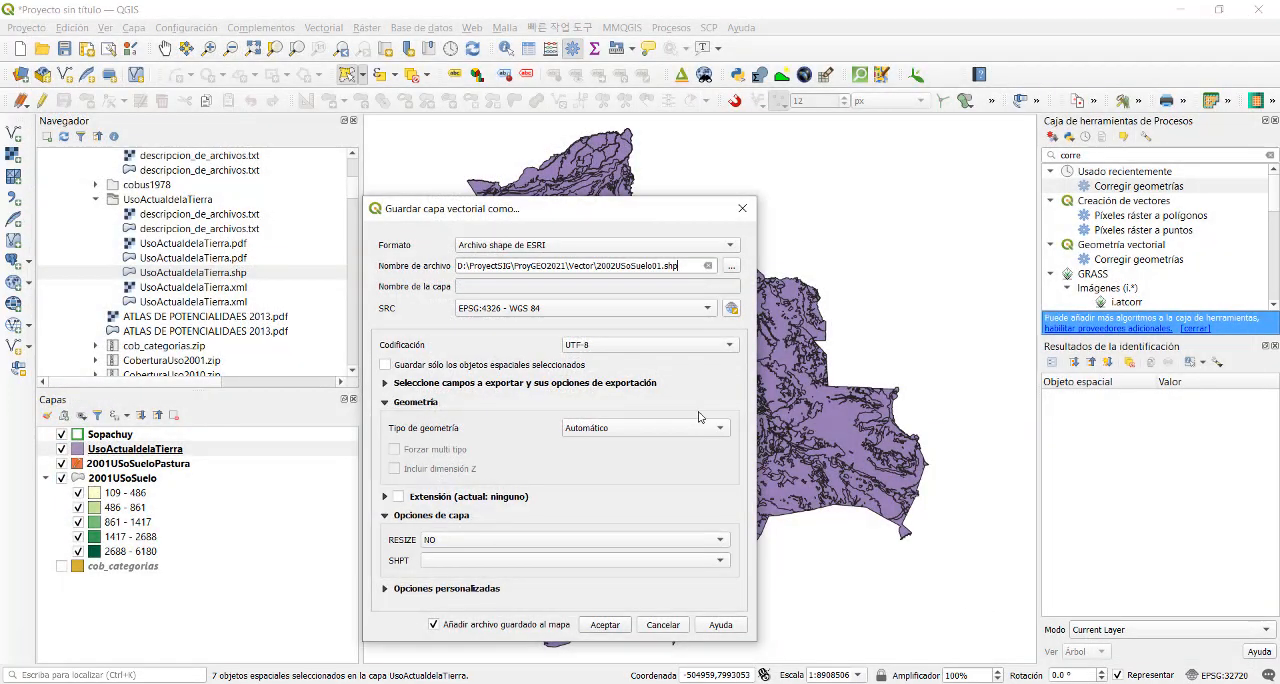
- Export only the selected features in the project CRS, EPSG:32720 - WGS 84 / UTM zone 20S, adding the result to the map
left_click(656, 309)
left_click(616, 328)
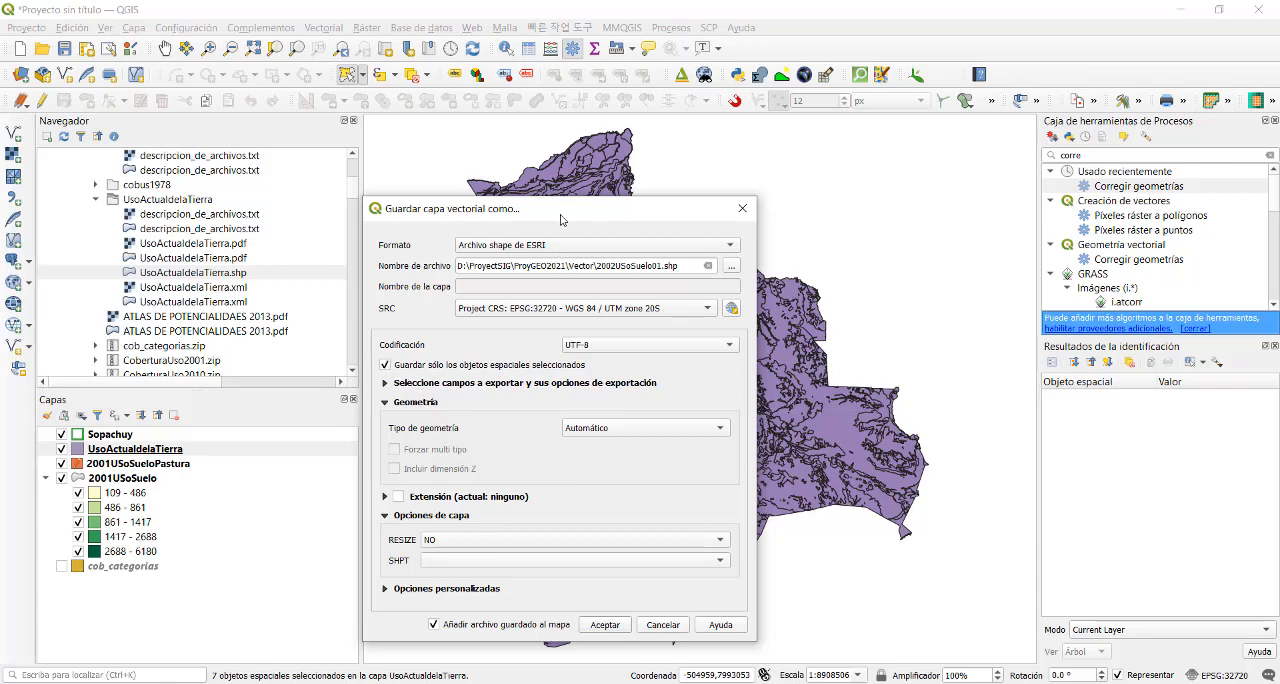
left_click_drag(563, 212, 664, 127)
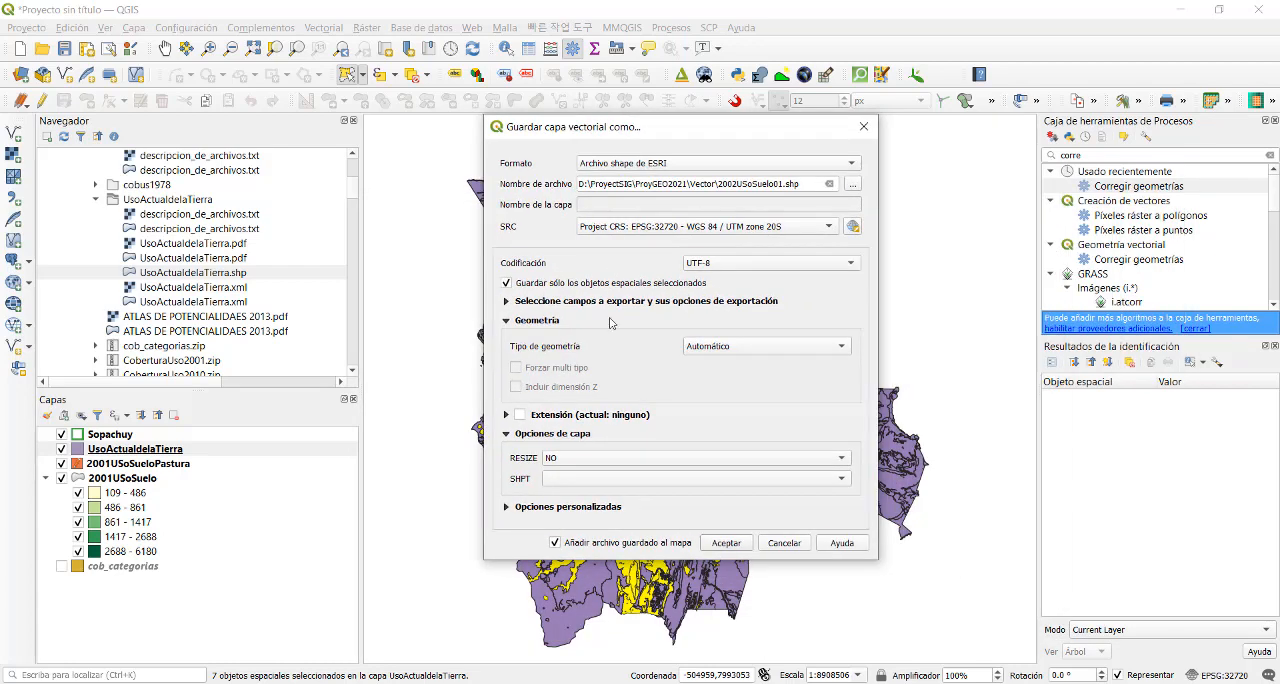
left_click(713, 543)
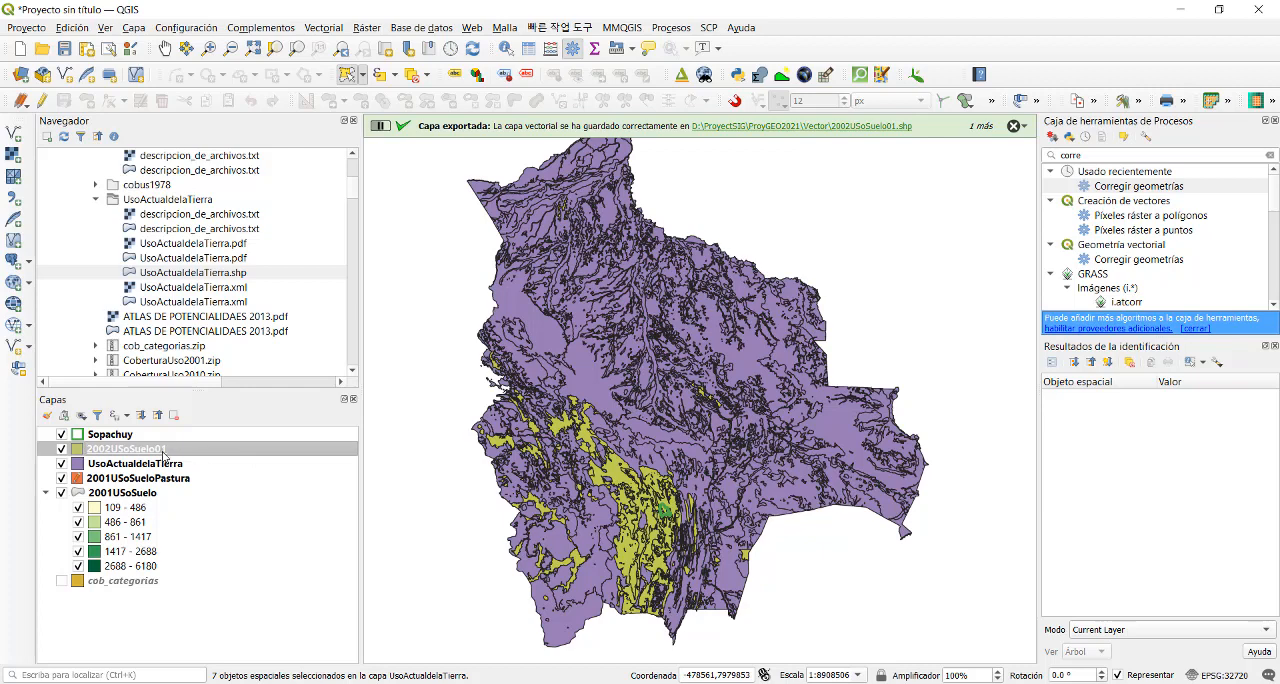
- Run Corregir geometrías on 2002USoSuelo01 with its output saved as 2002USoSuelo02.shp in the Vector folder, and close the tool
double_click(1131, 186)
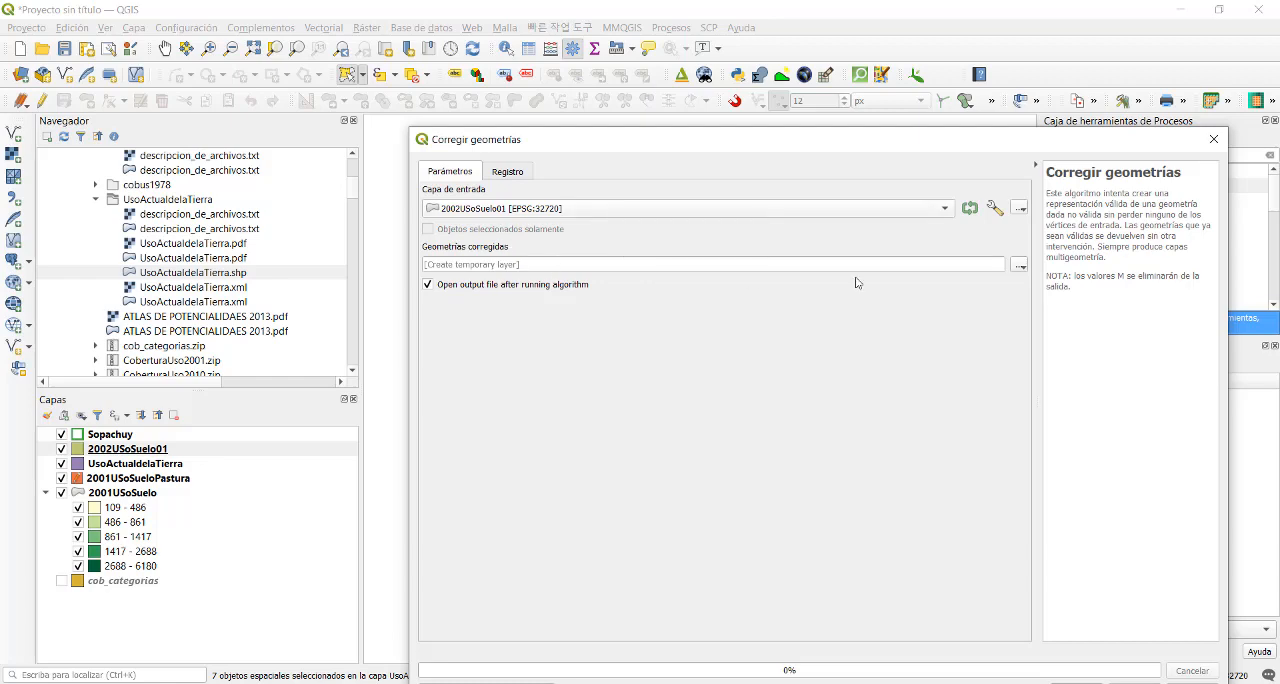
left_click(1017, 268)
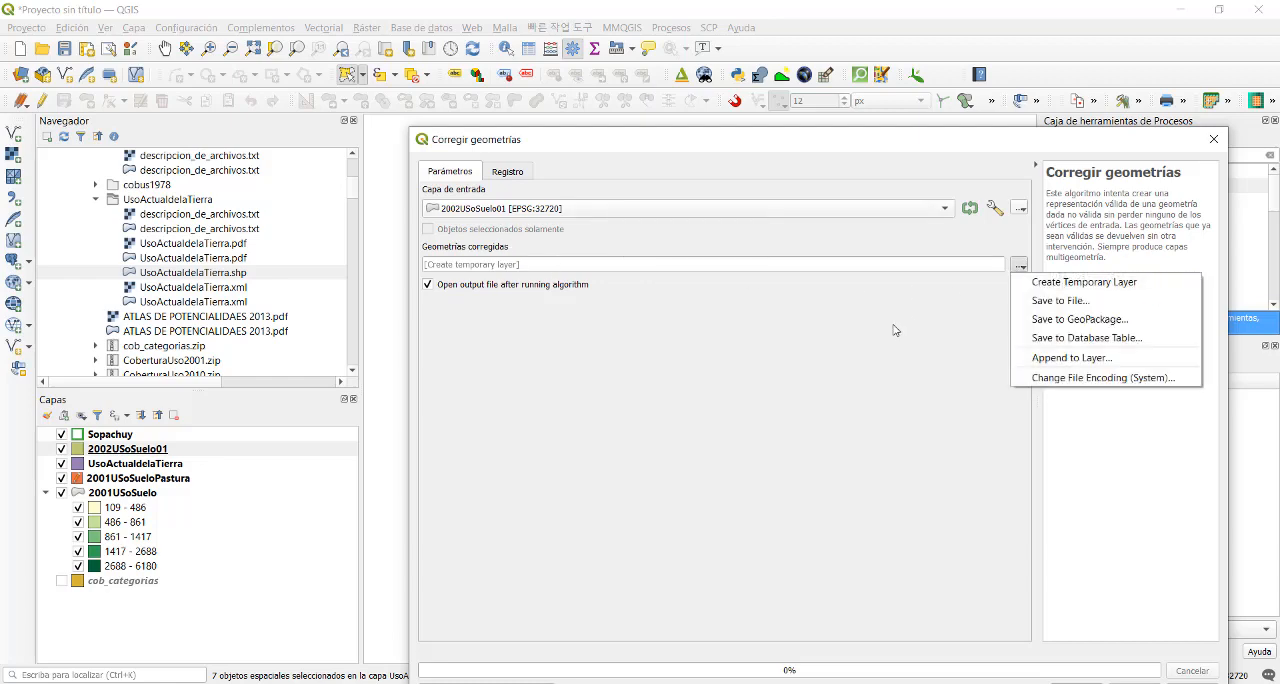
left_click(1070, 299)
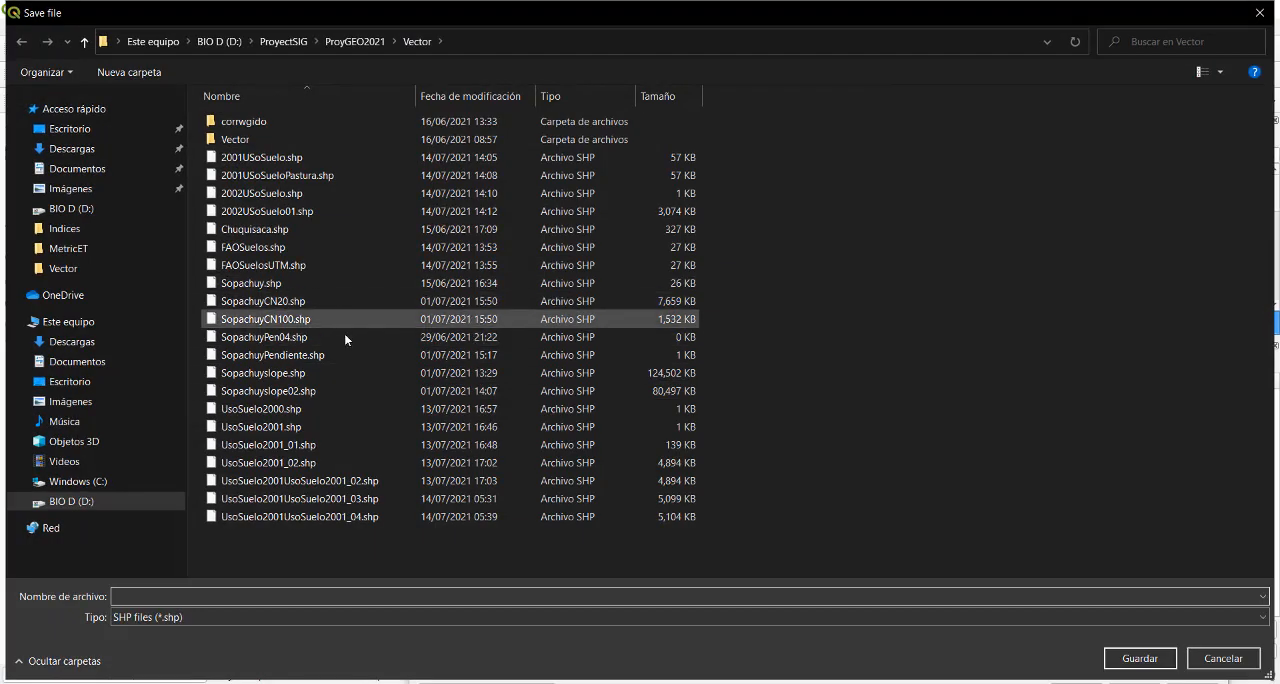
left_click(320, 212)
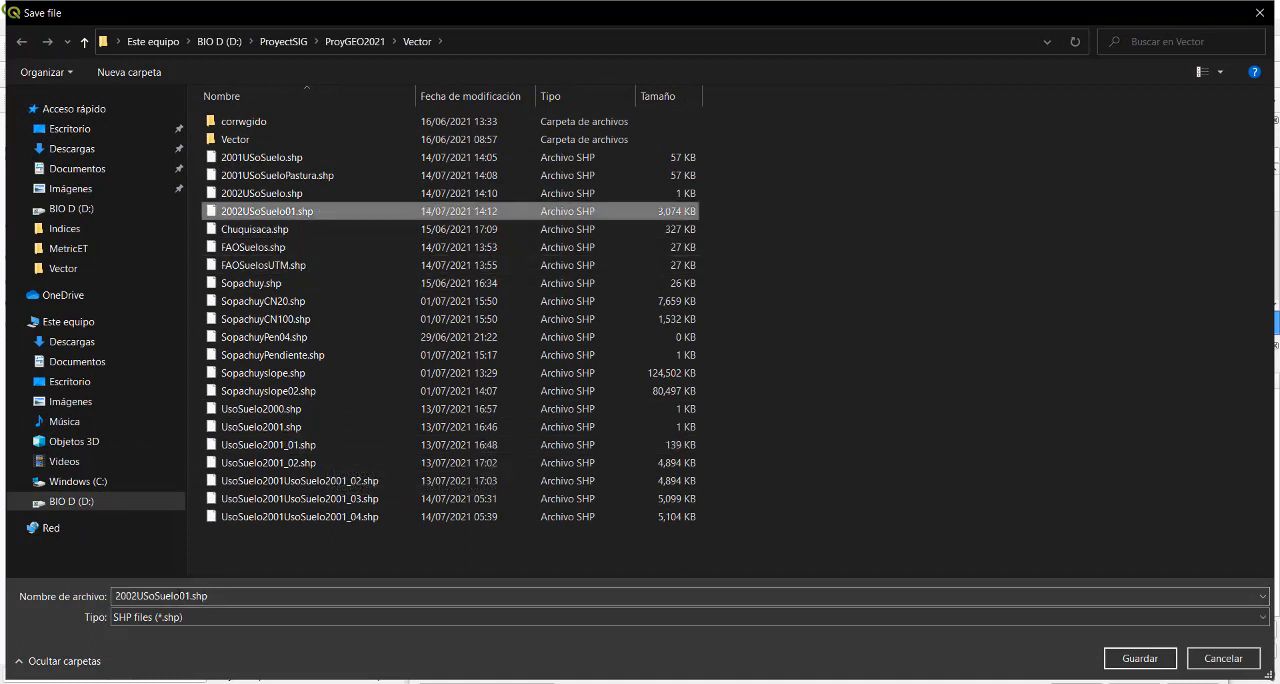
left_click(187, 594)
left_click(188, 595)
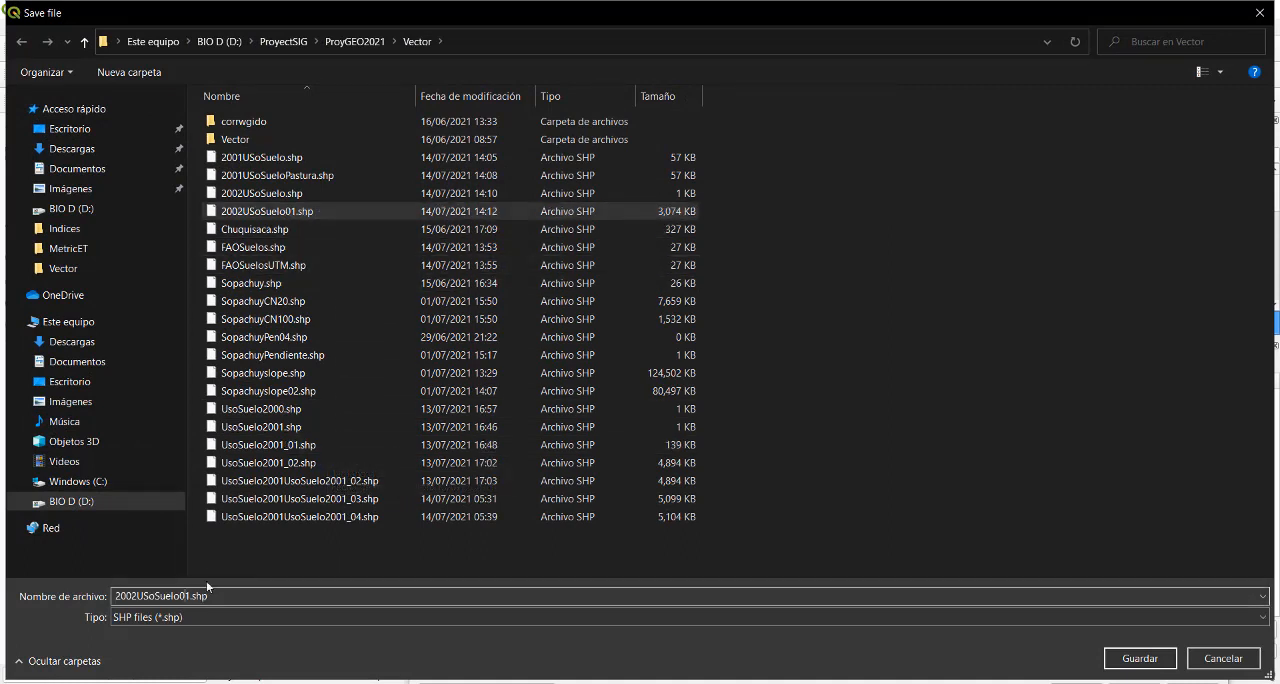
key("BackSpace")
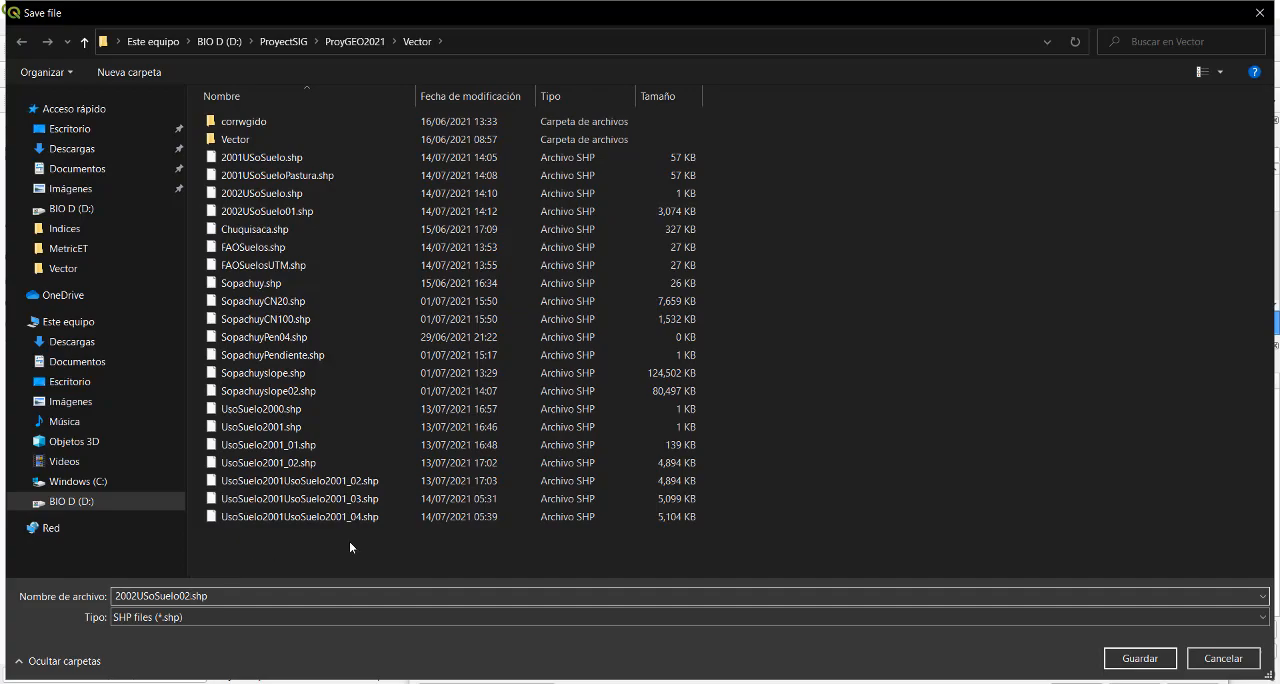
left_click(1118, 658)
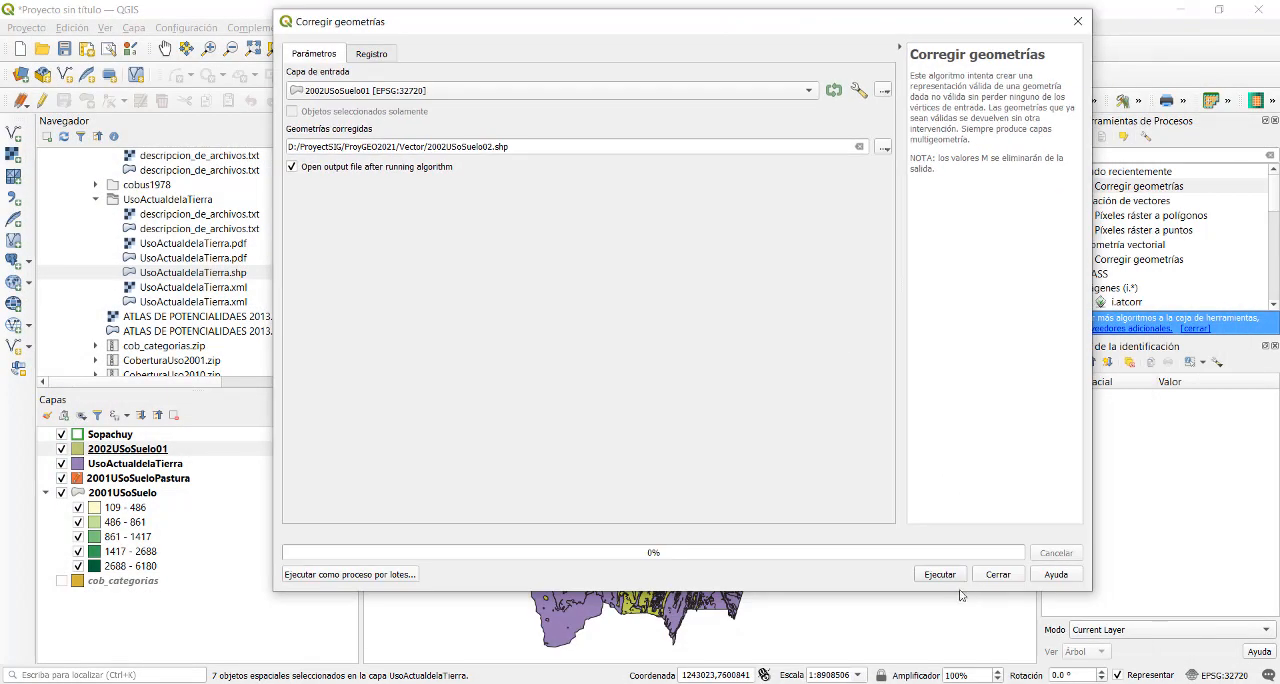
left_click(940, 575)
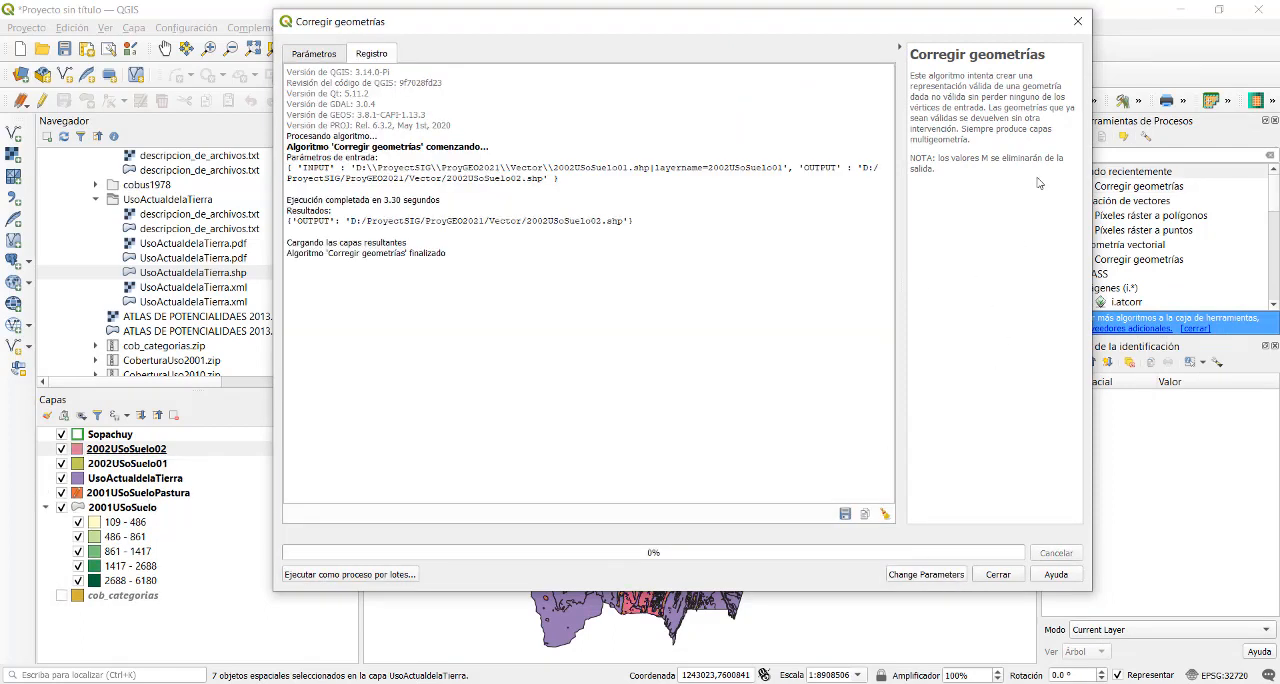
left_click(1076, 22)
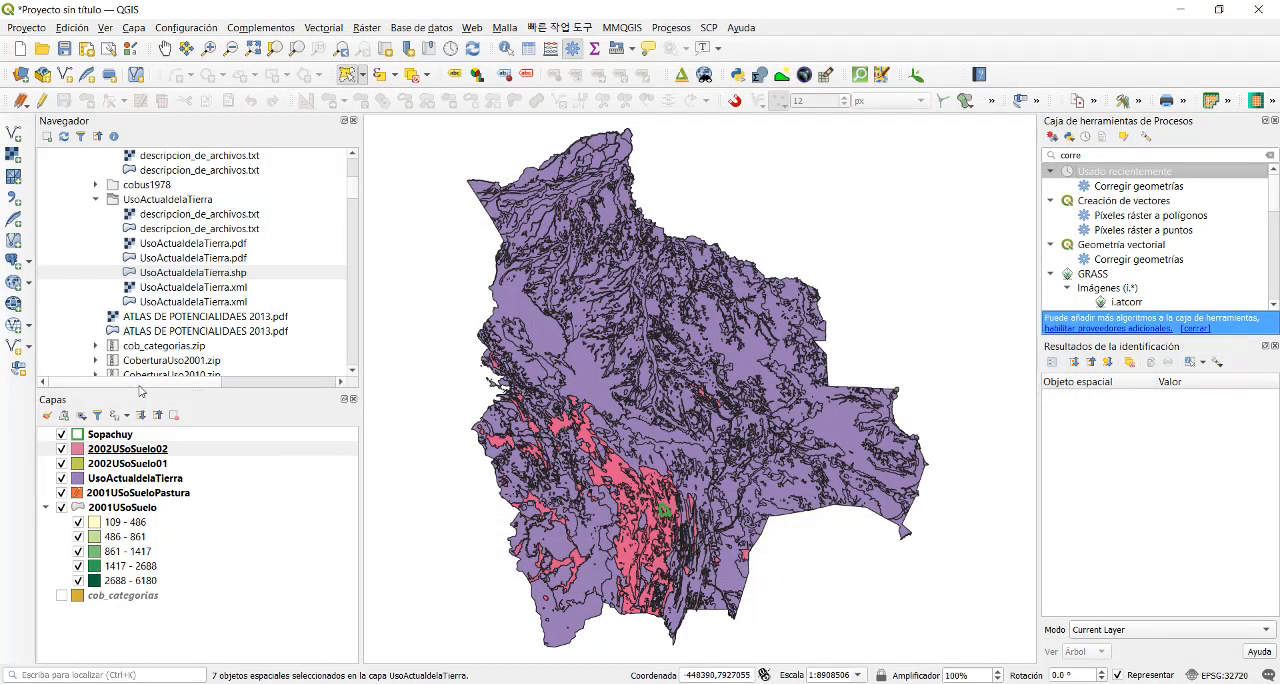
- Set up a Clip (Cortar) of the 2002USoSuelo02 layer with Sopachuy as the overlay layer
left_click(148, 449)
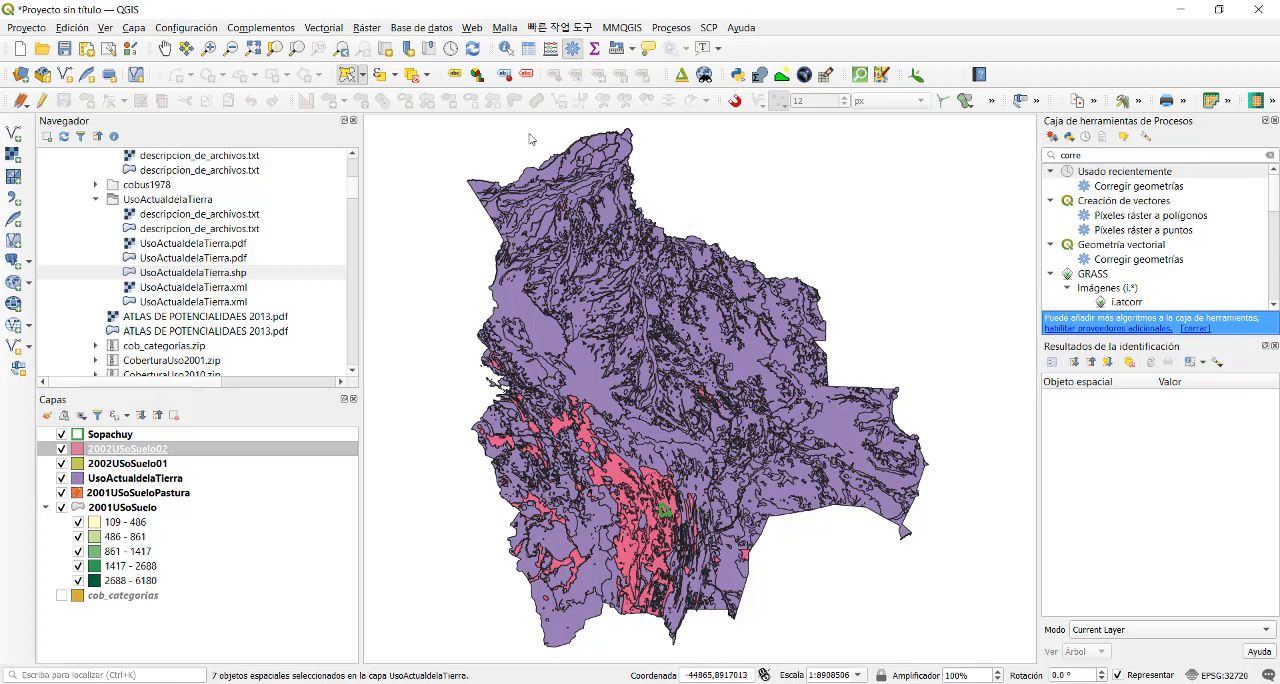
left_click(336, 29)
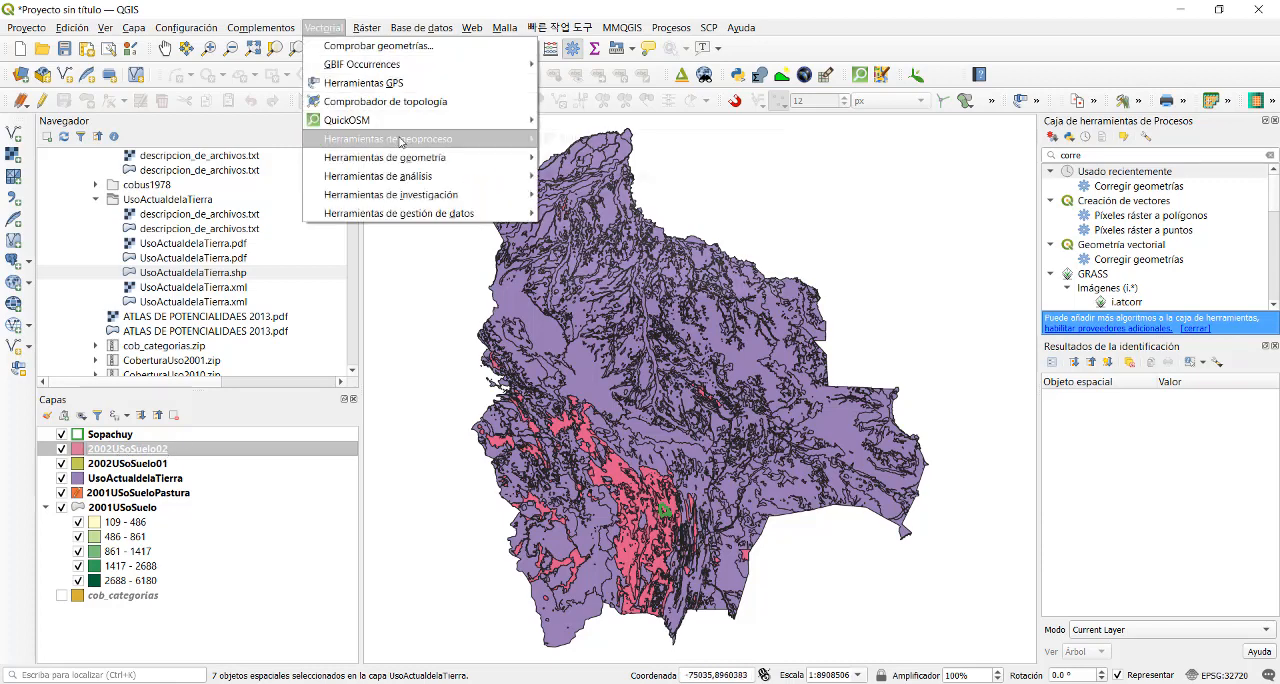
mouse_move(405, 141)
left_click(589, 157)
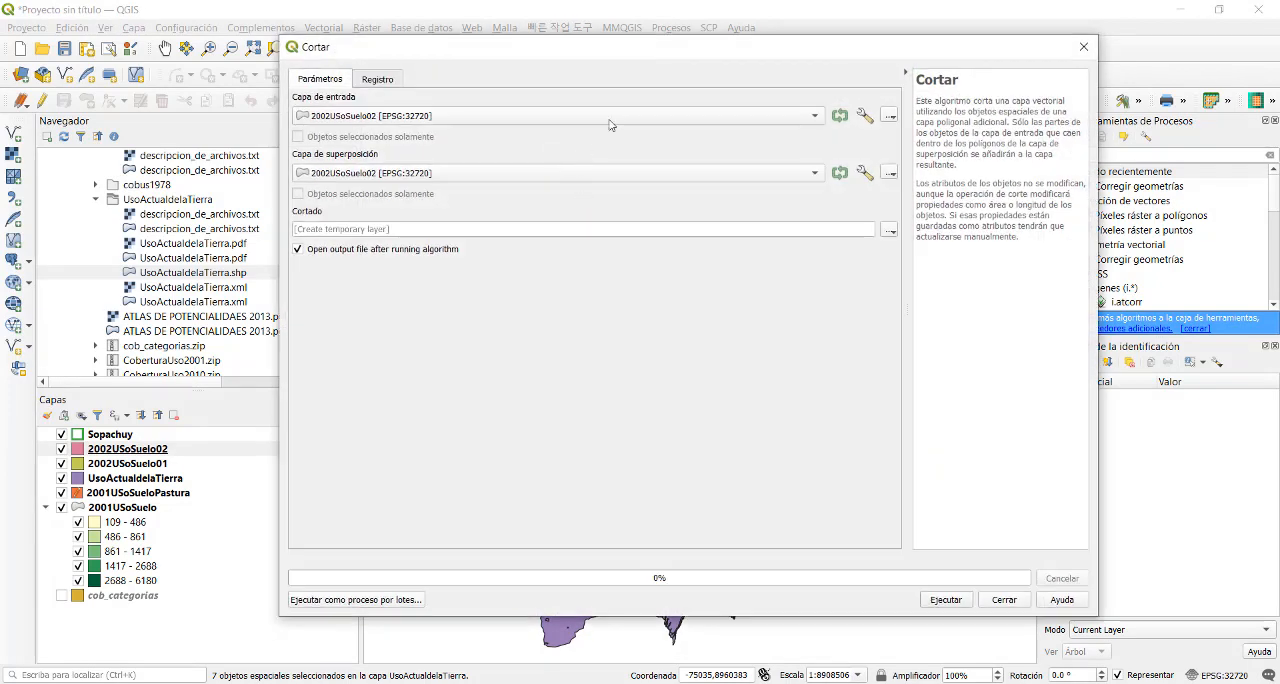
left_click(512, 173)
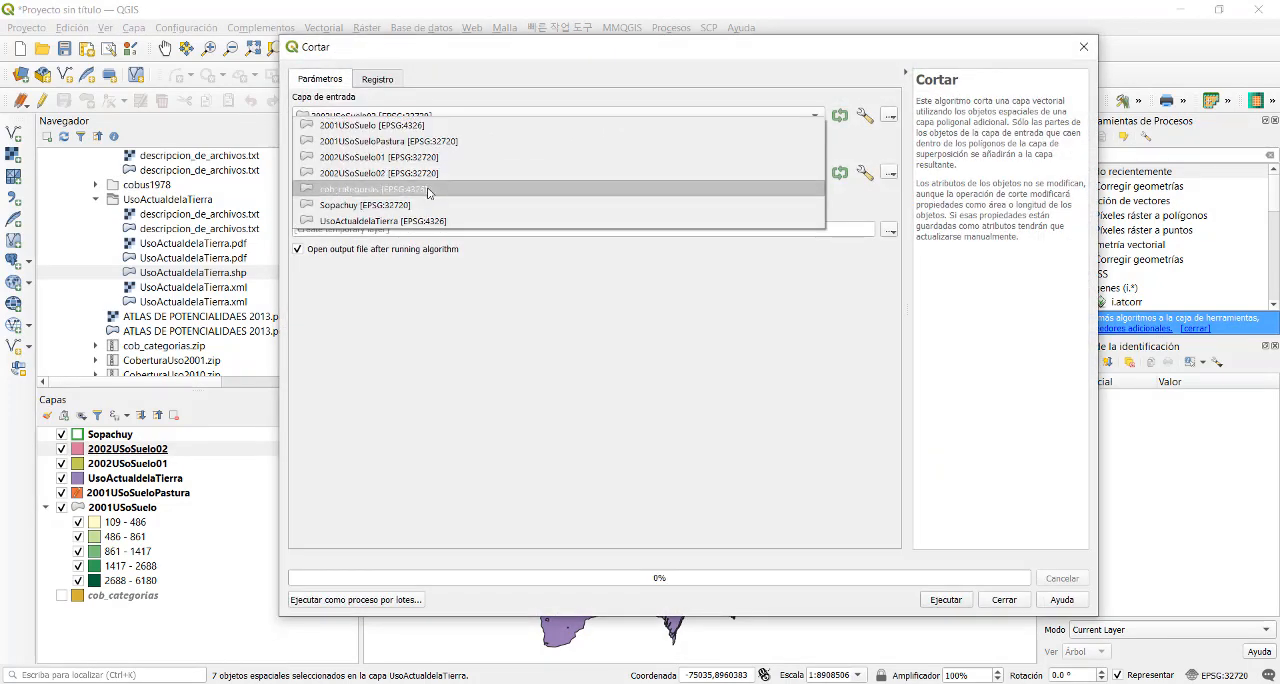
left_click(397, 207)
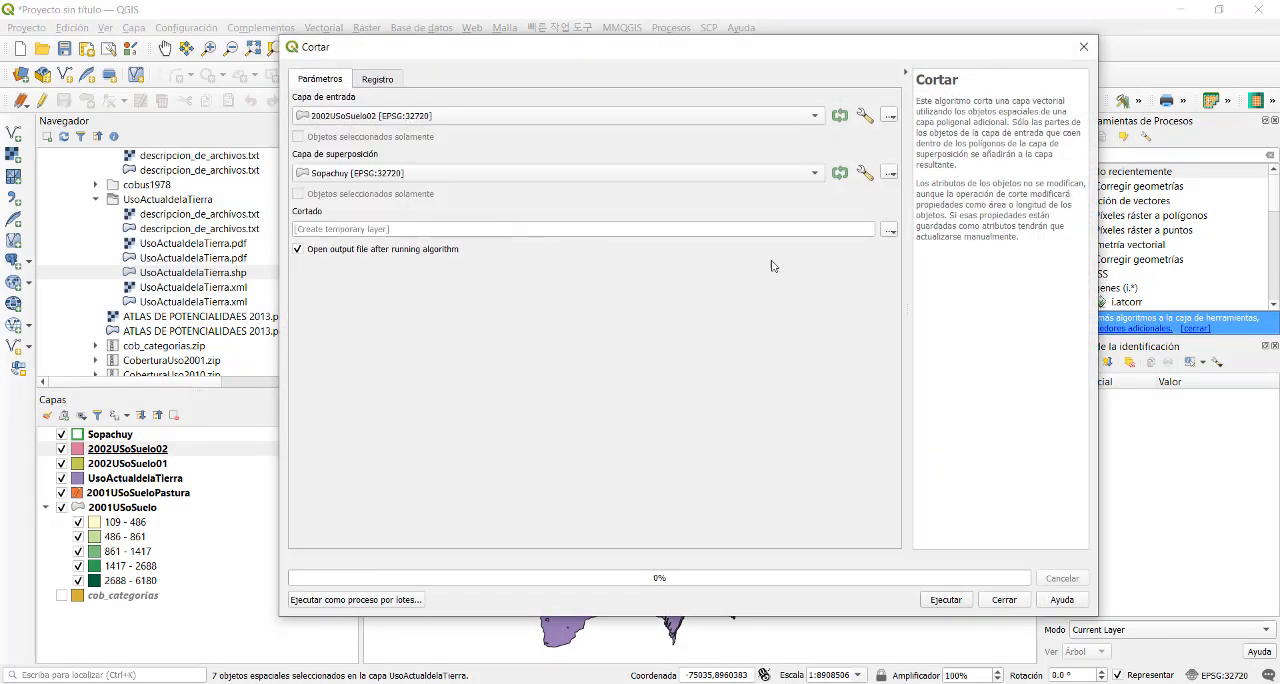
- Run the clip with its output saved as 2002USoSuelo03.shp in the ProyGEO2021 Vector folder, and close the tool
left_click(885, 233)
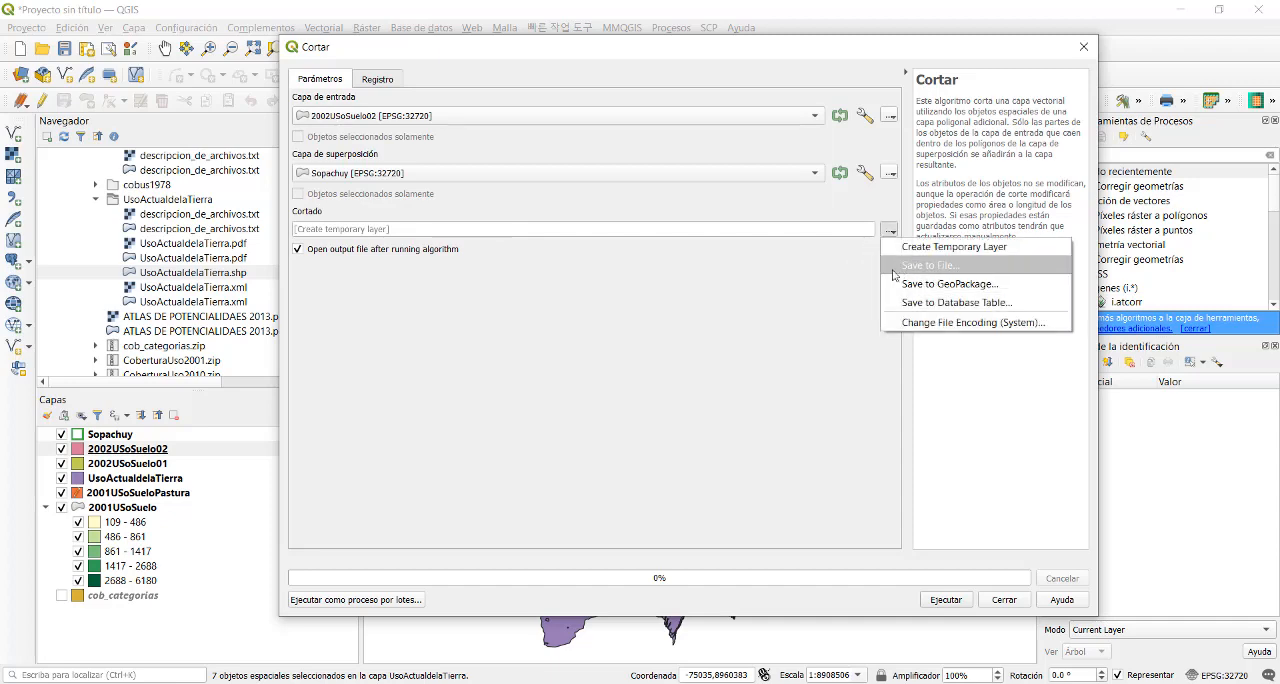
left_click(935, 265)
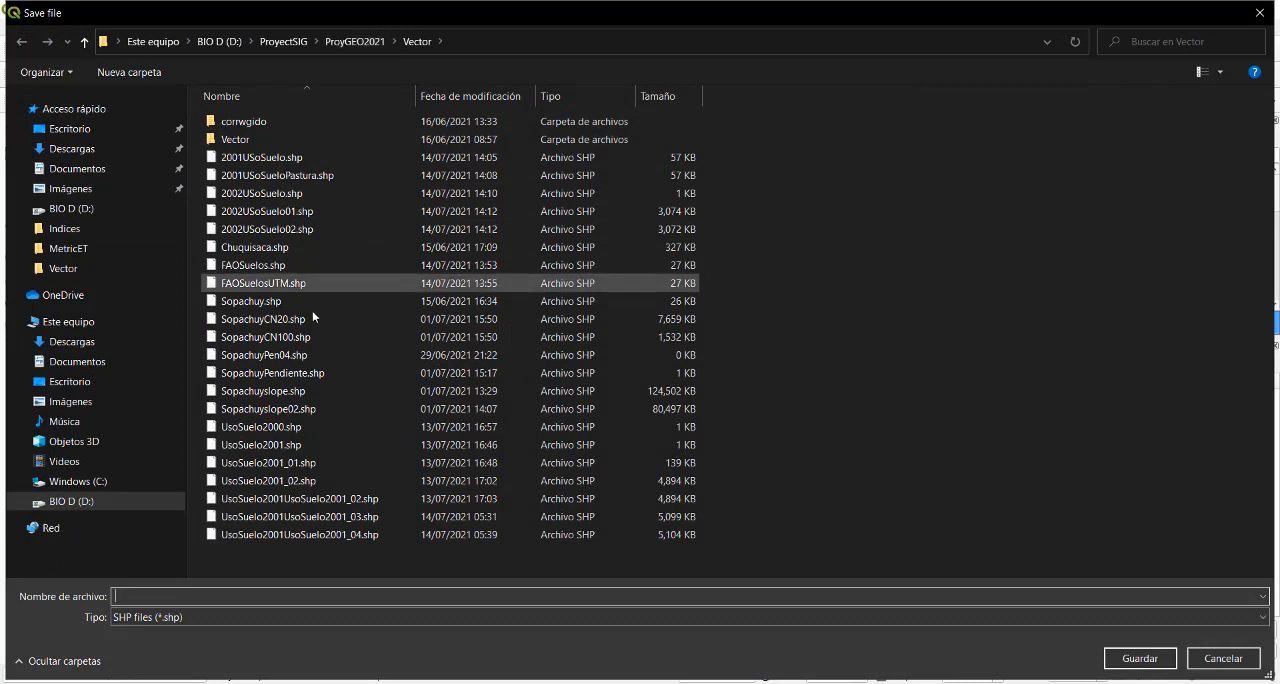
left_click(307, 229)
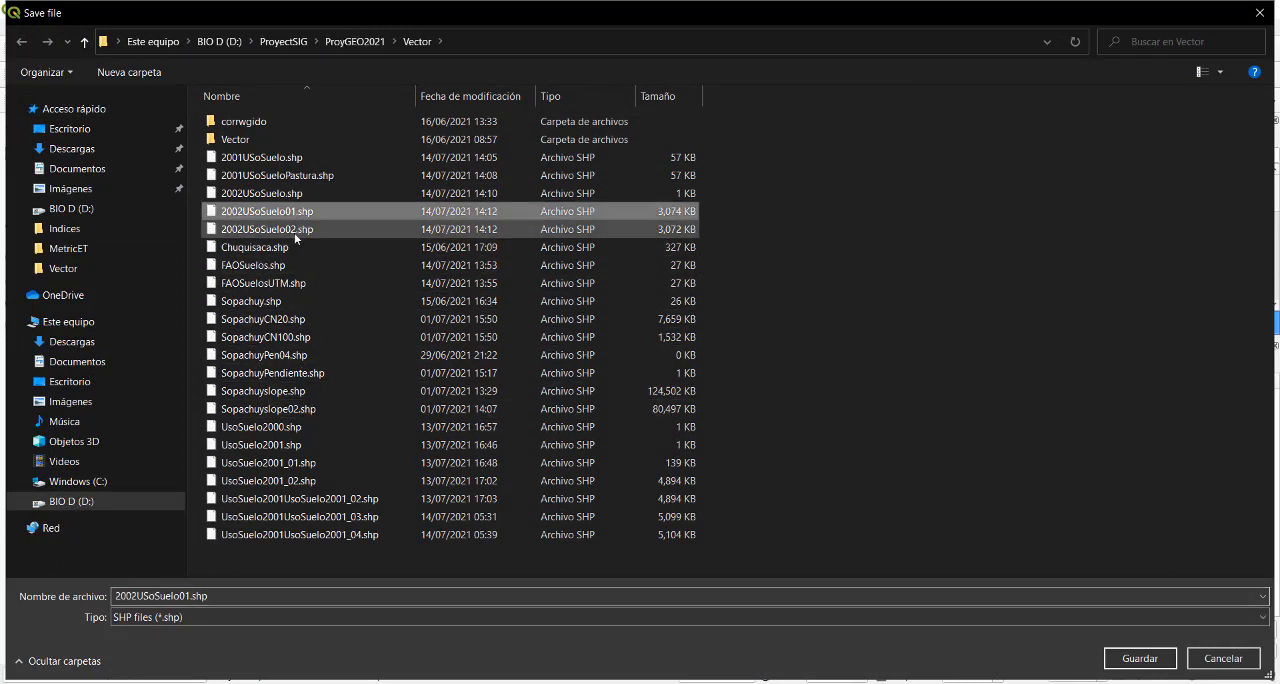
left_click(189, 597)
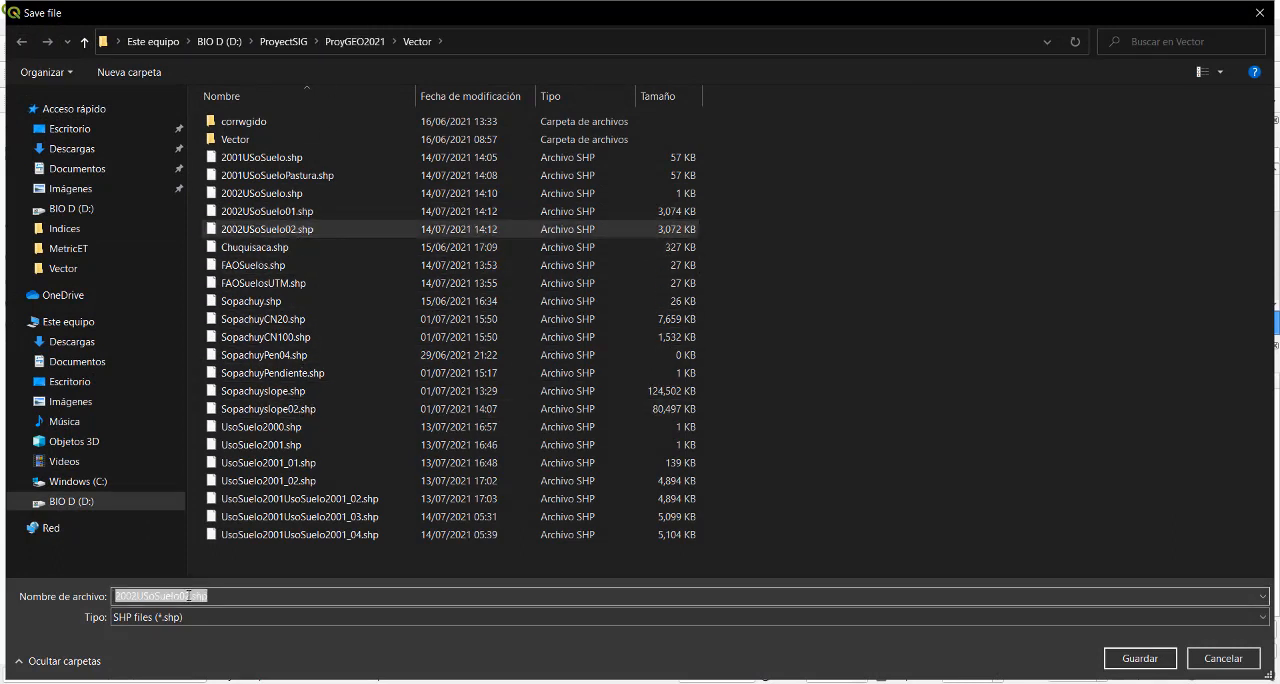
left_click(189, 597)
key("BackSpace")
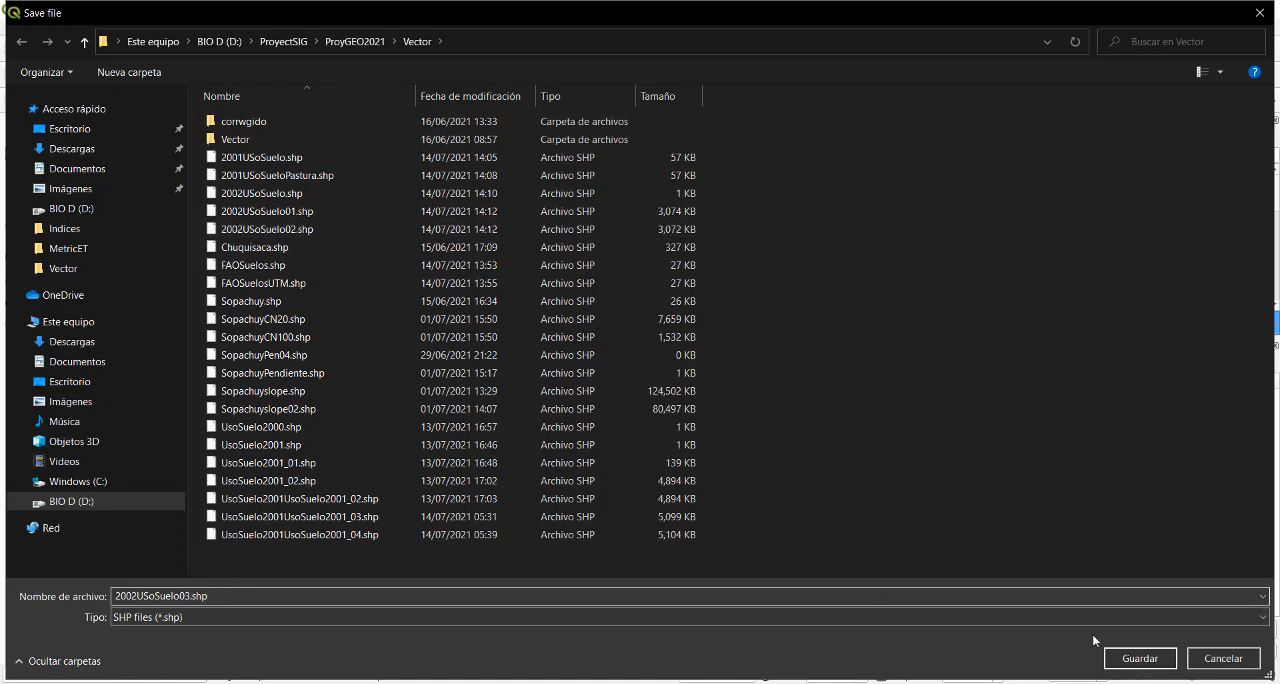
left_click(1140, 658)
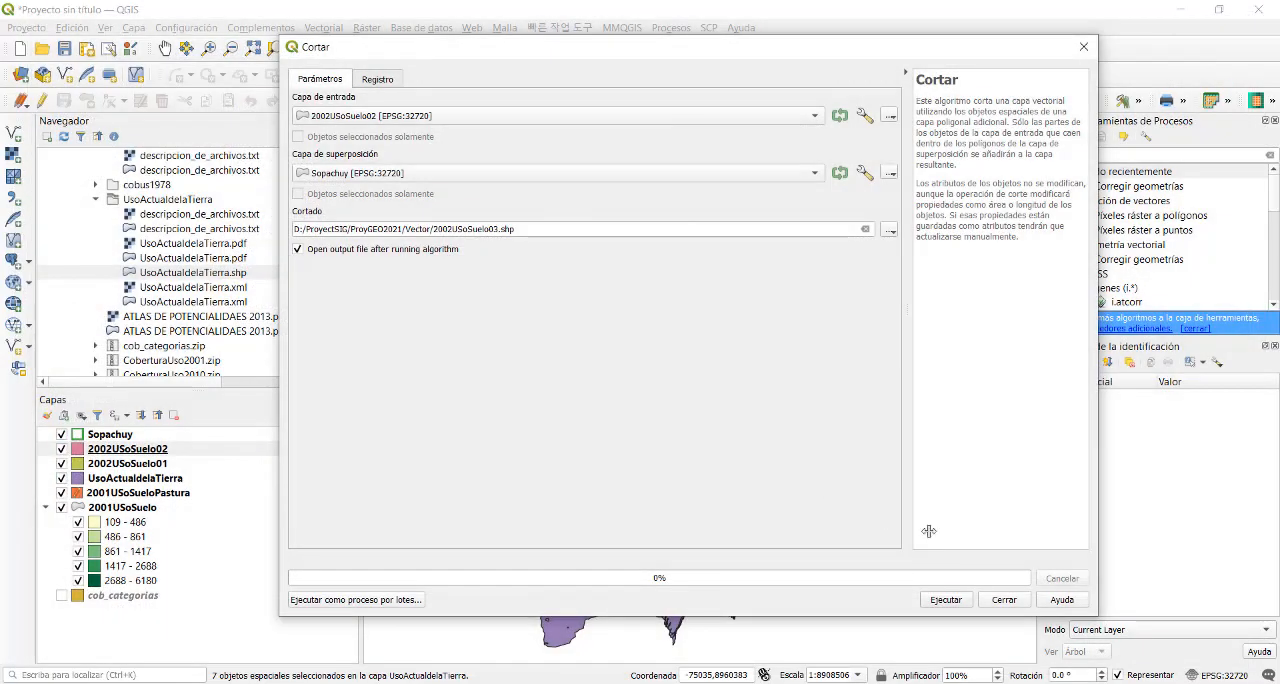
left_click(946, 600)
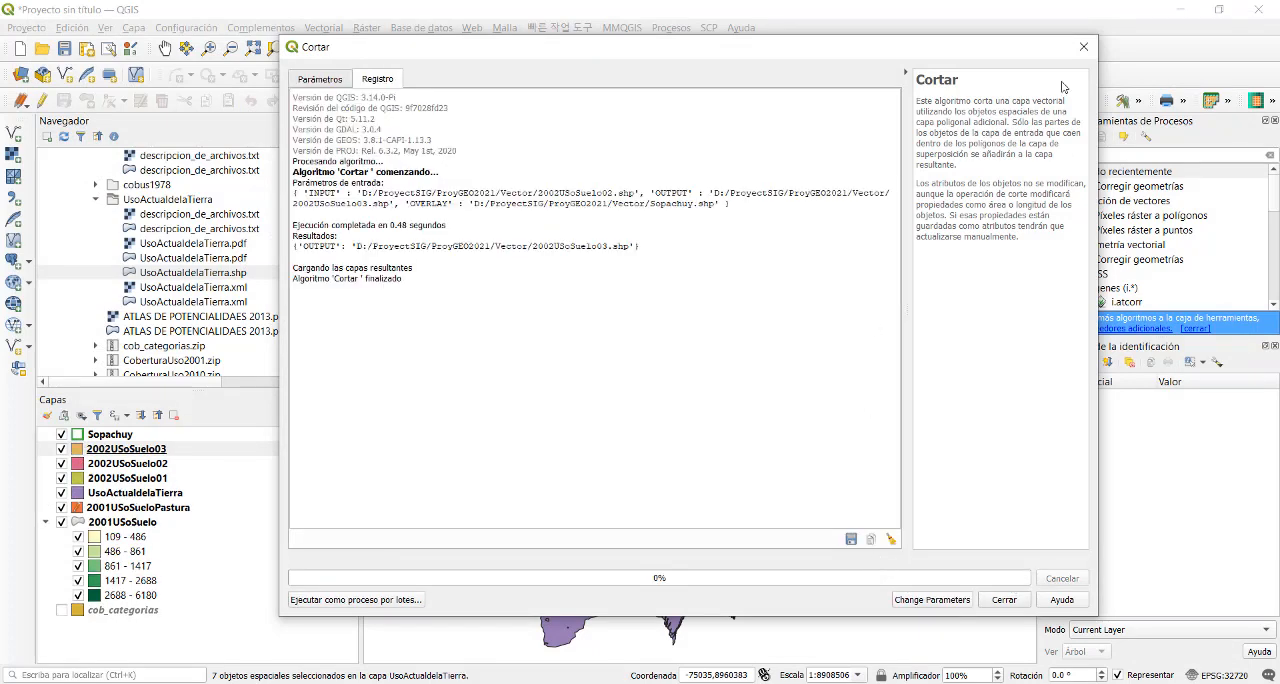
left_click(1083, 50)
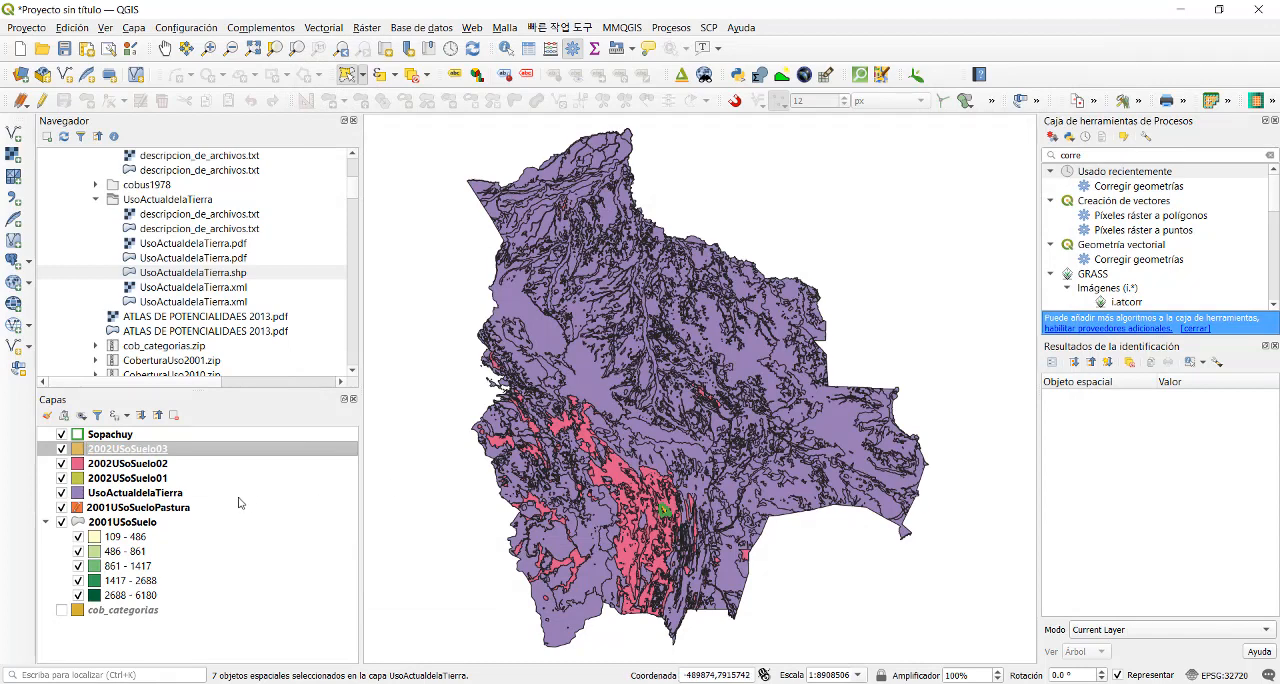
- Remove the 2002USoSuelo02, 2002USoSuelo01 and UsoActualdelaTierra layers from the project, and fit the map to the 2002USoSuelo03 layer
left_click(152, 476)
left_click(157, 463)
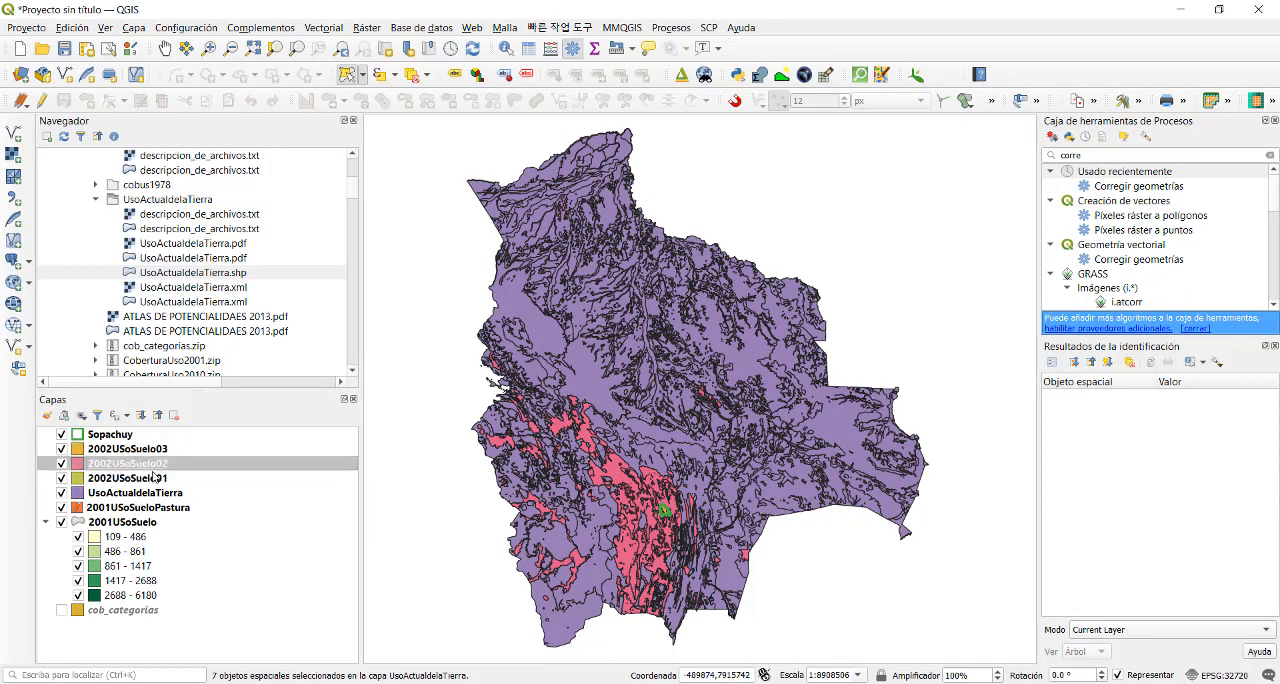
left_click(152, 480, "ctrl")
left_click(152, 492, "ctrl")
right_click(152, 492)
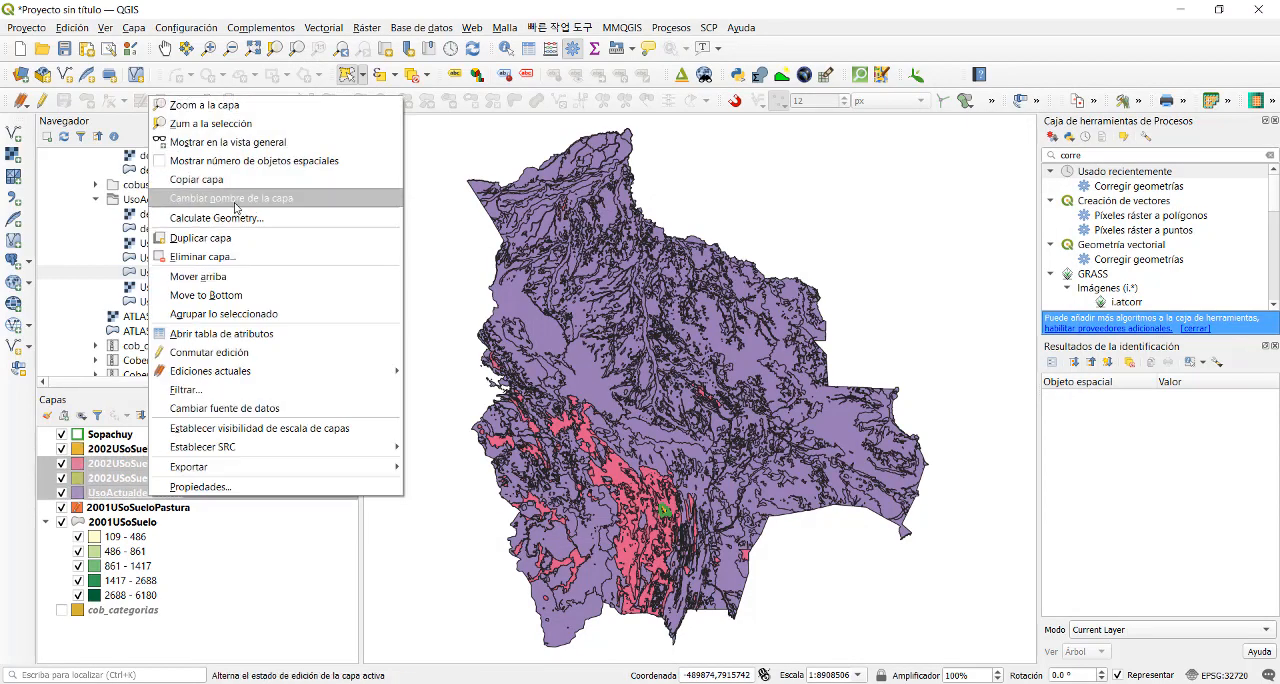
left_click(240, 264)
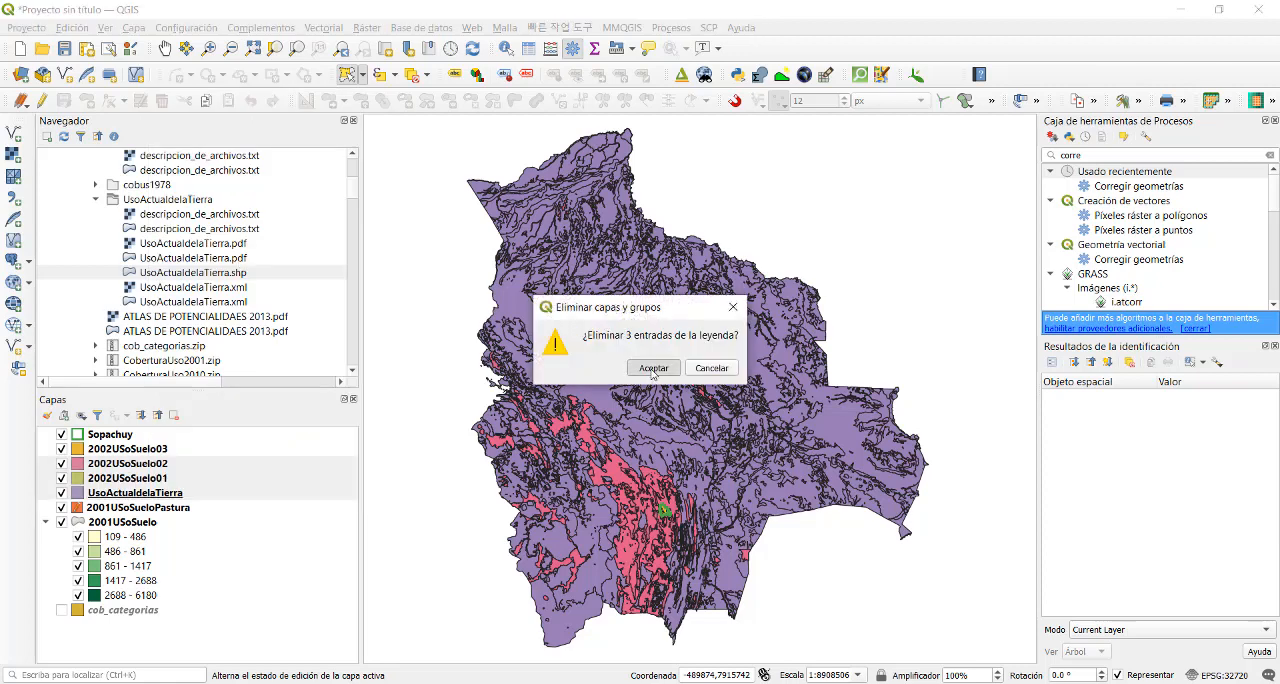
left_click(648, 375)
left_click(184, 450)
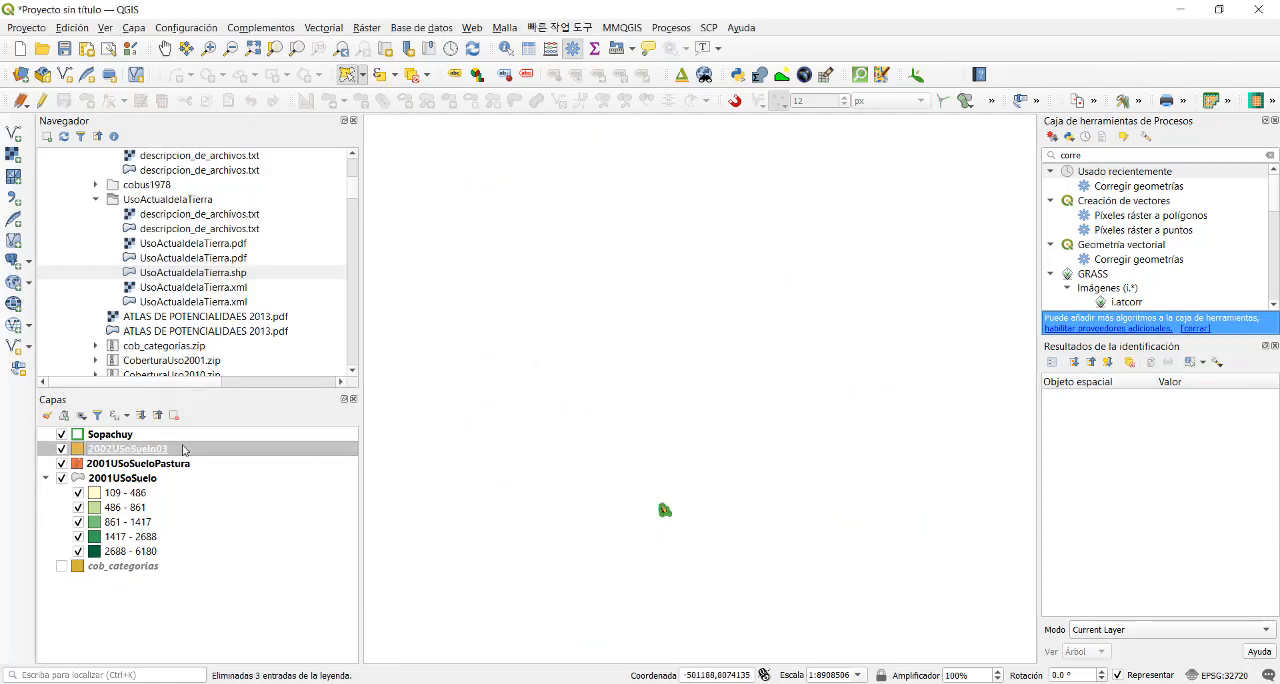
right_click(184, 450)
left_click(232, 53)
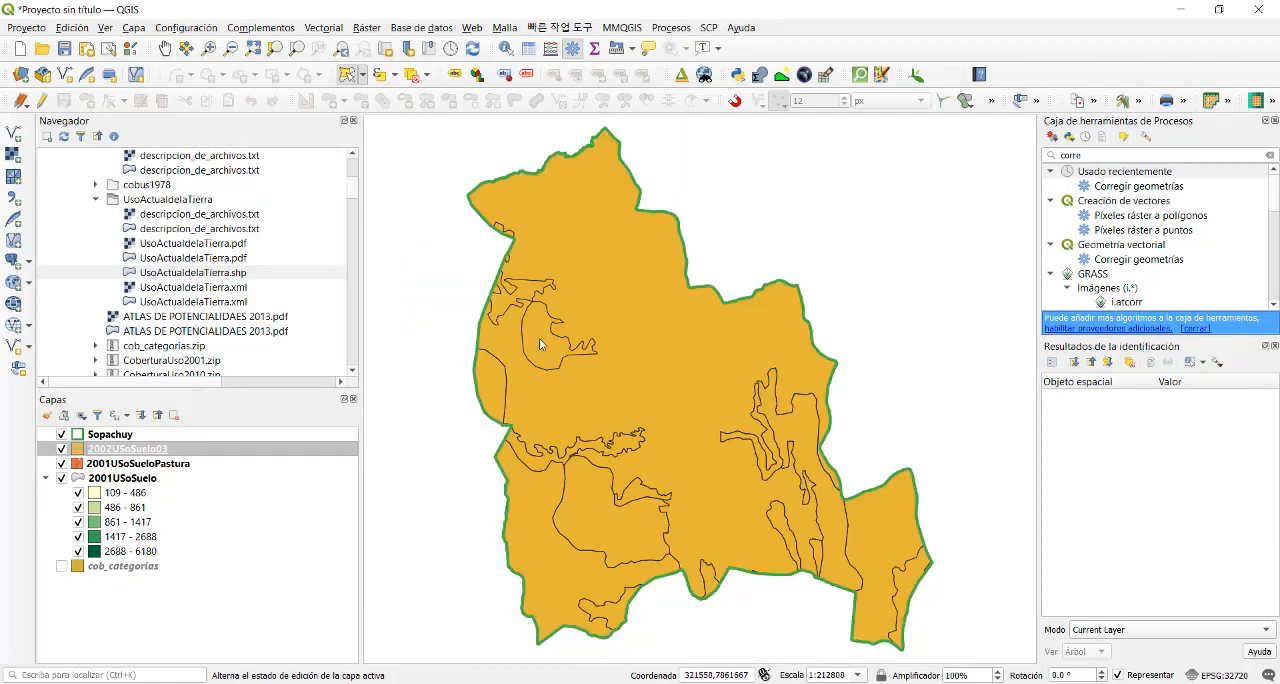
right_click(204, 456)
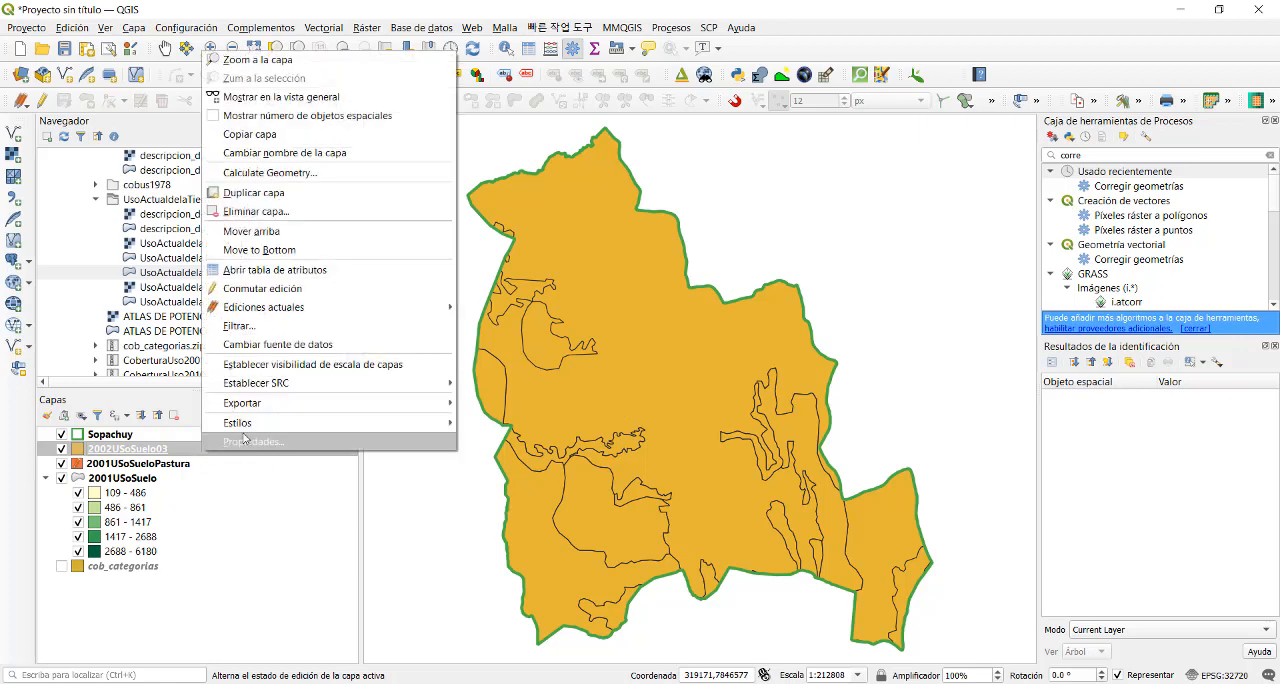
left_click(277, 443)
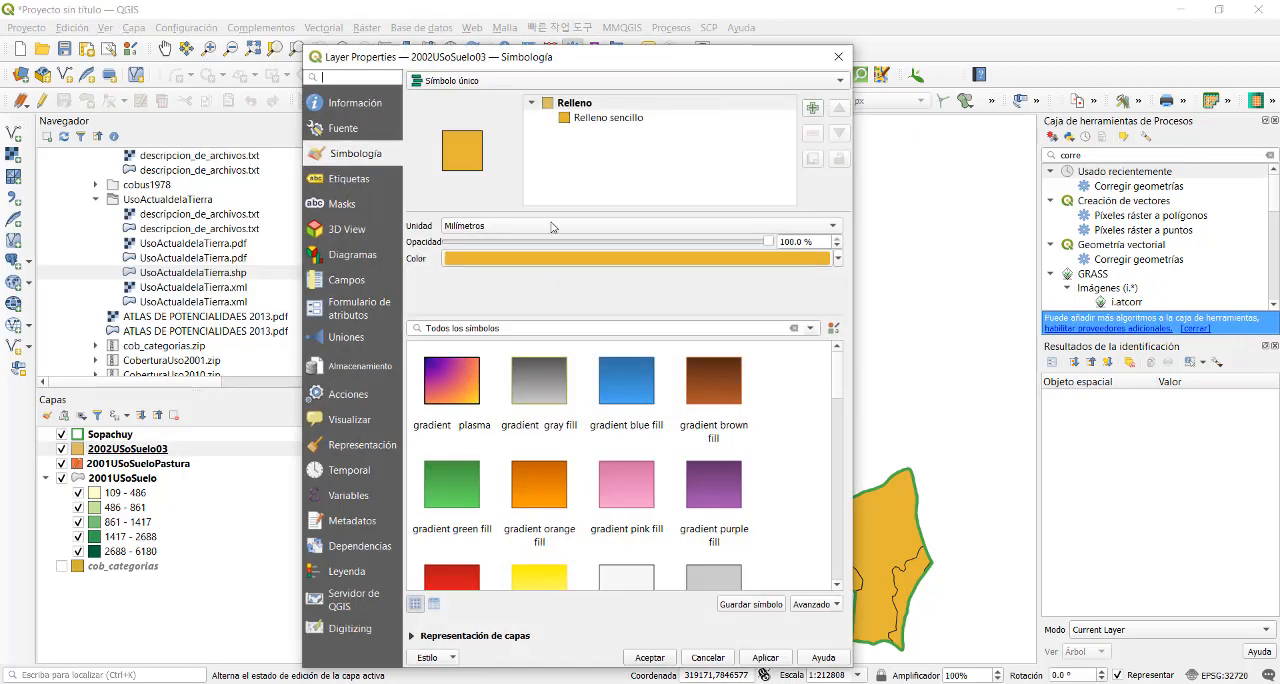
left_click(498, 84)
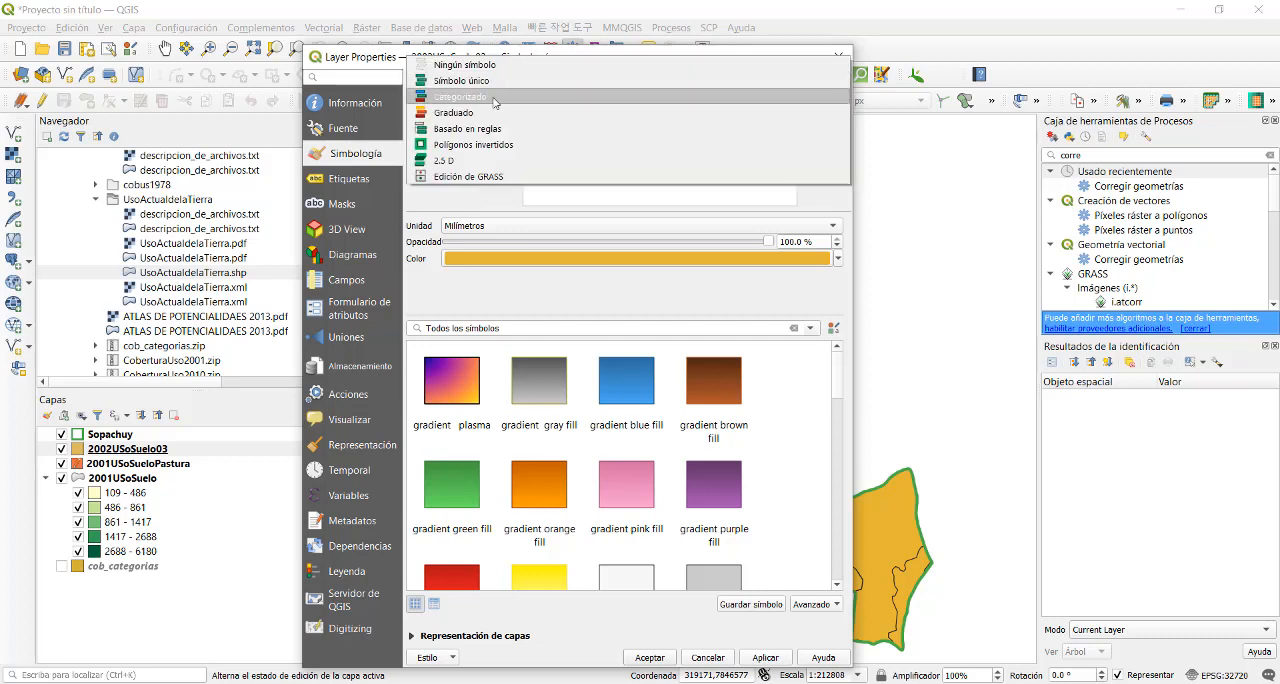
left_click(495, 97)
left_click(818, 105)
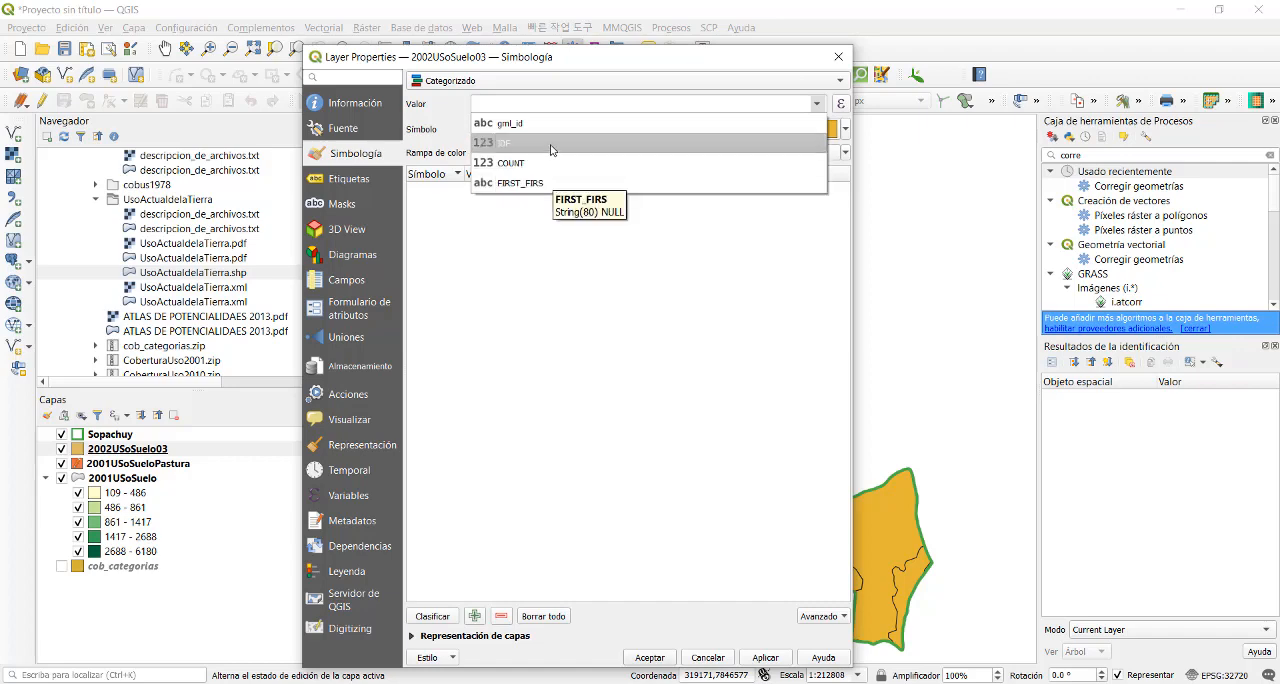
left_click(838, 57)
left_click(838, 57)
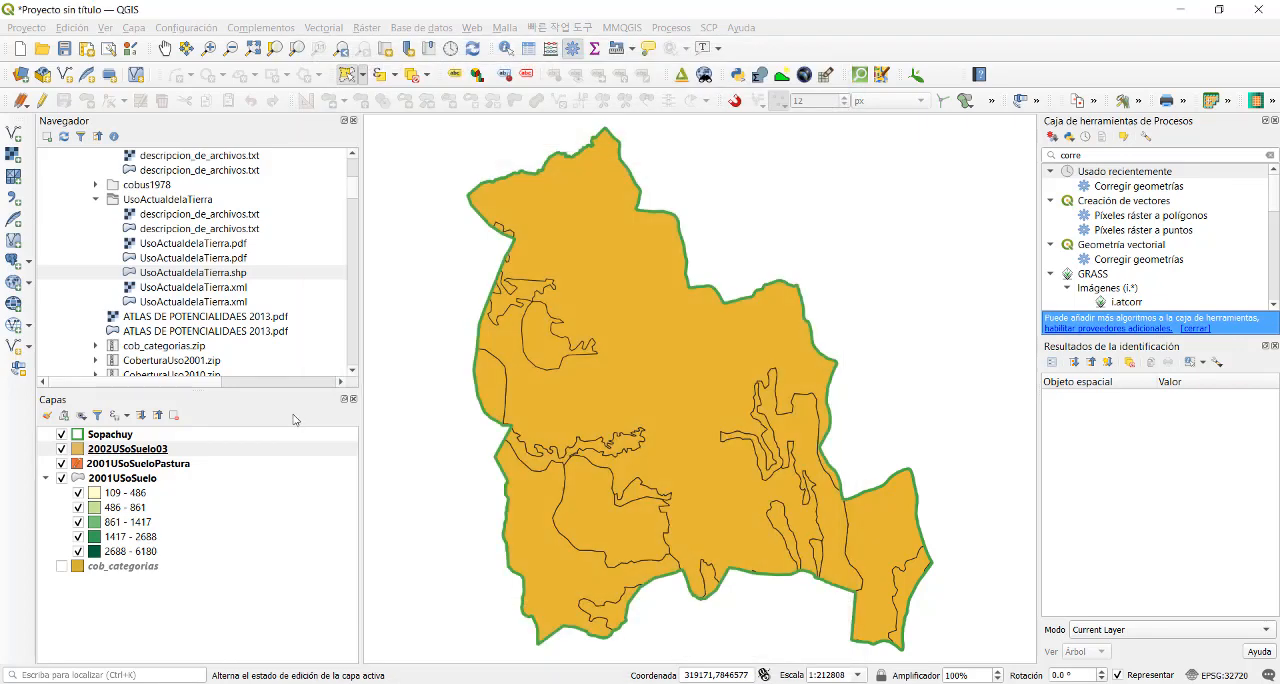
- Examine the FIRST_FIRS land-use descriptions in the 2002USoSuelo03 attribute table, widening that column to read them in full
right_click(222, 449)
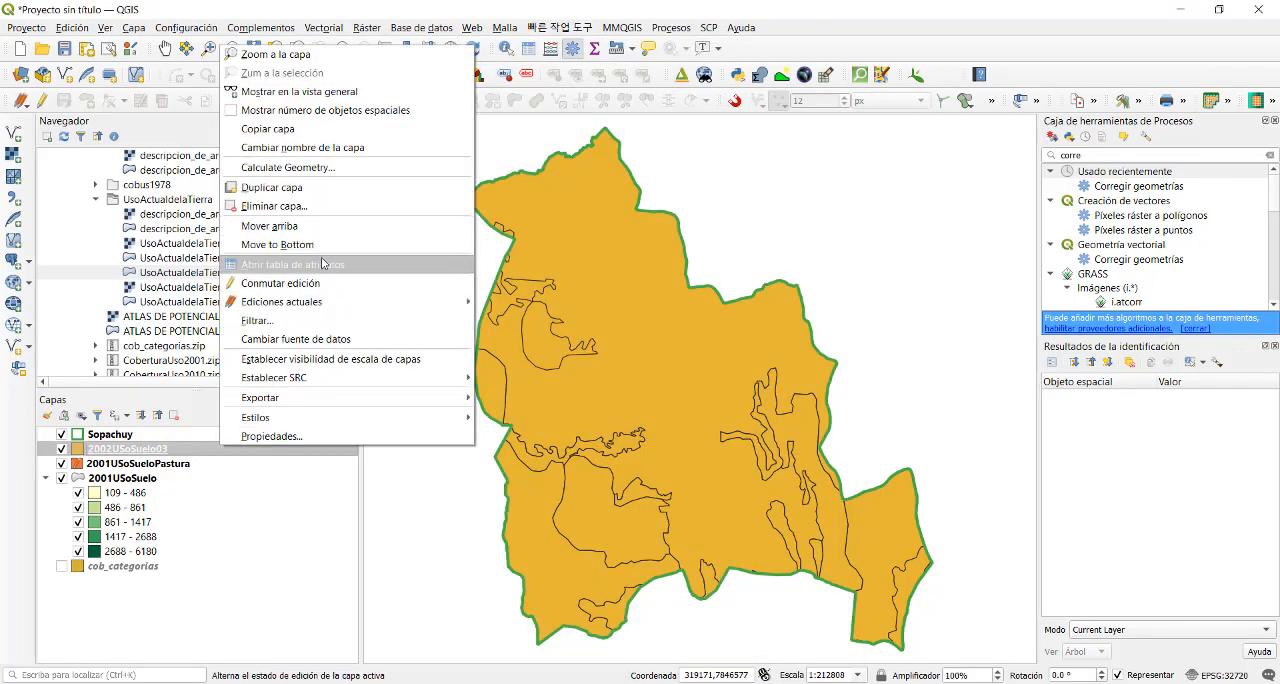
left_click(322, 263)
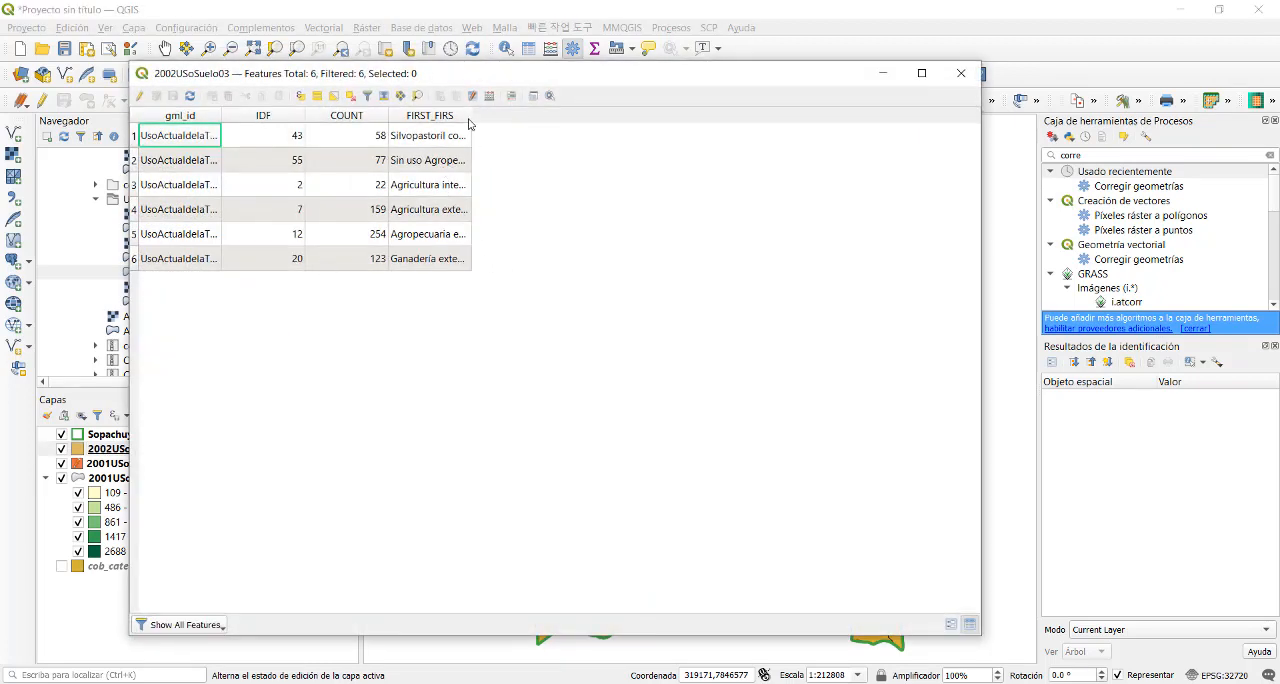
left_click_drag(471, 117, 679, 140)
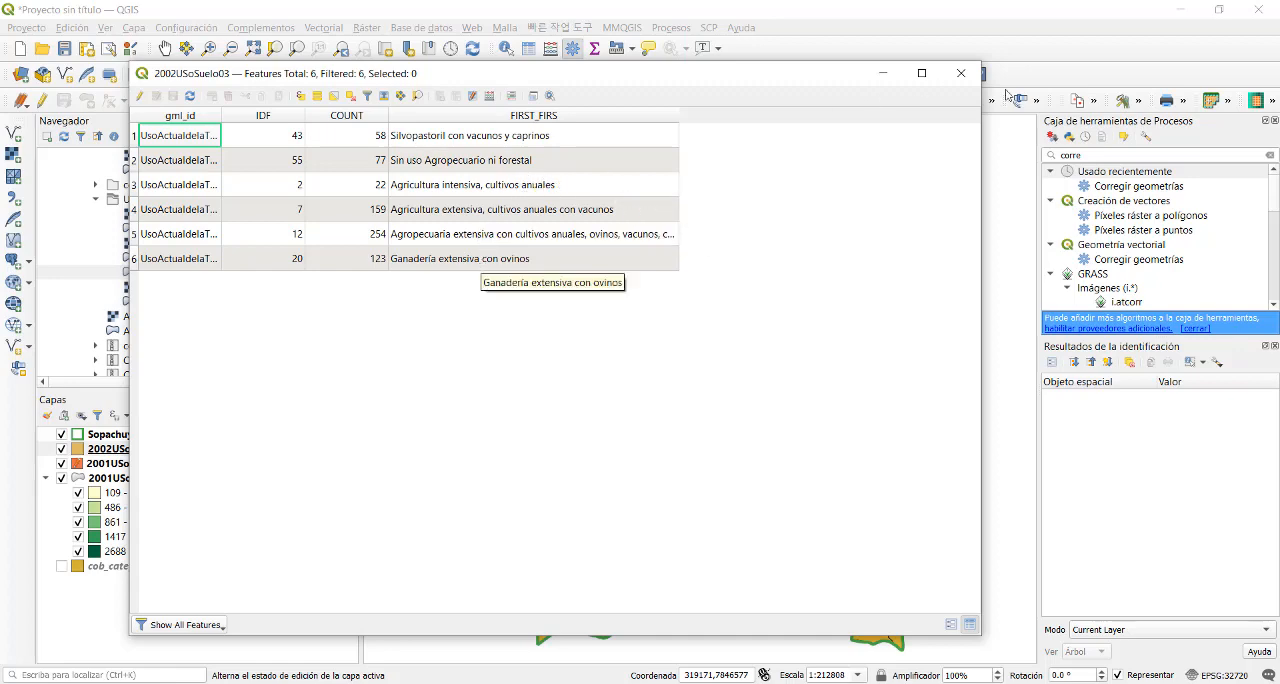
left_click(961, 73)
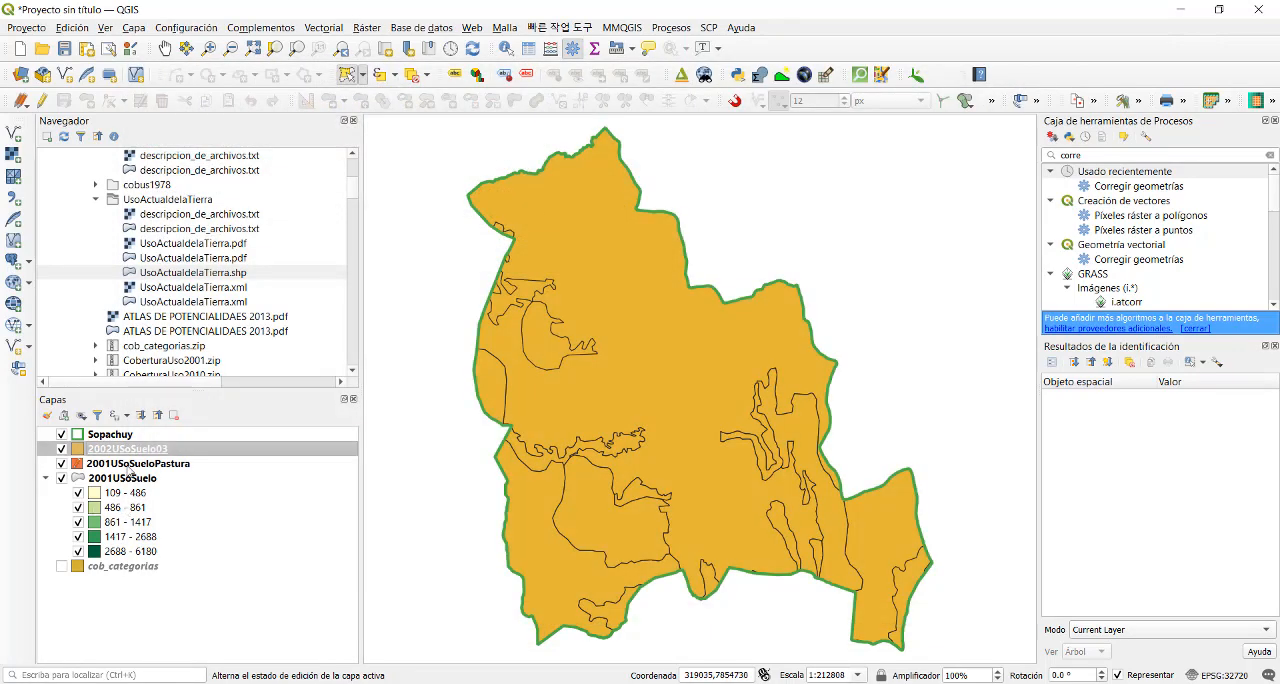
- Set 2002USoSuelo03 to Categorizado symbology on the FIRST_FIRS field, classify it with random colors, and disable the all other values category
right_click(137, 450)
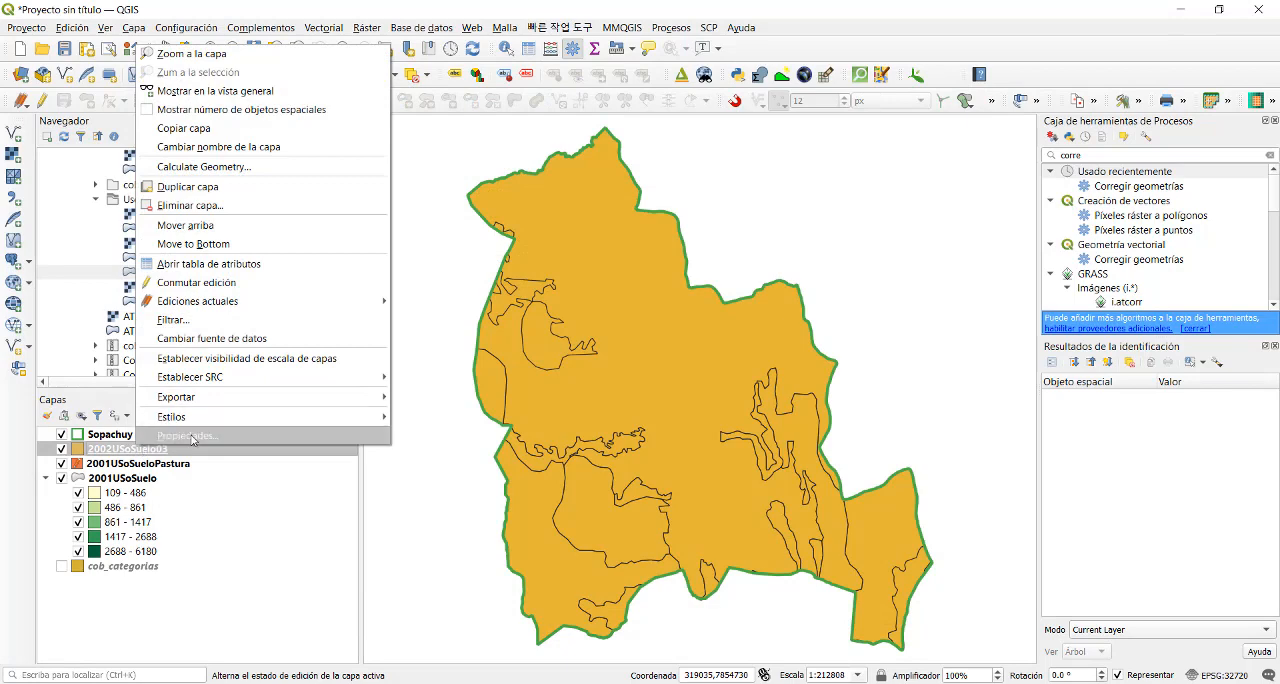
left_click(190, 436)
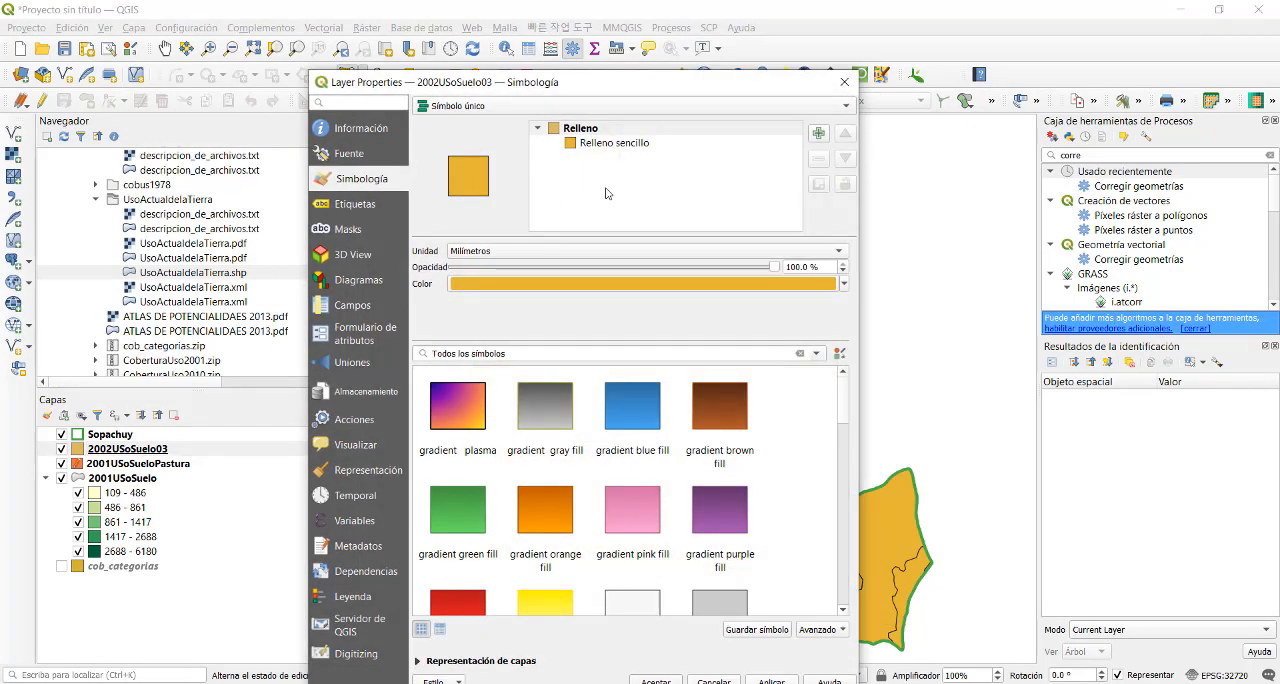
left_click(600, 105)
left_click(684, 97)
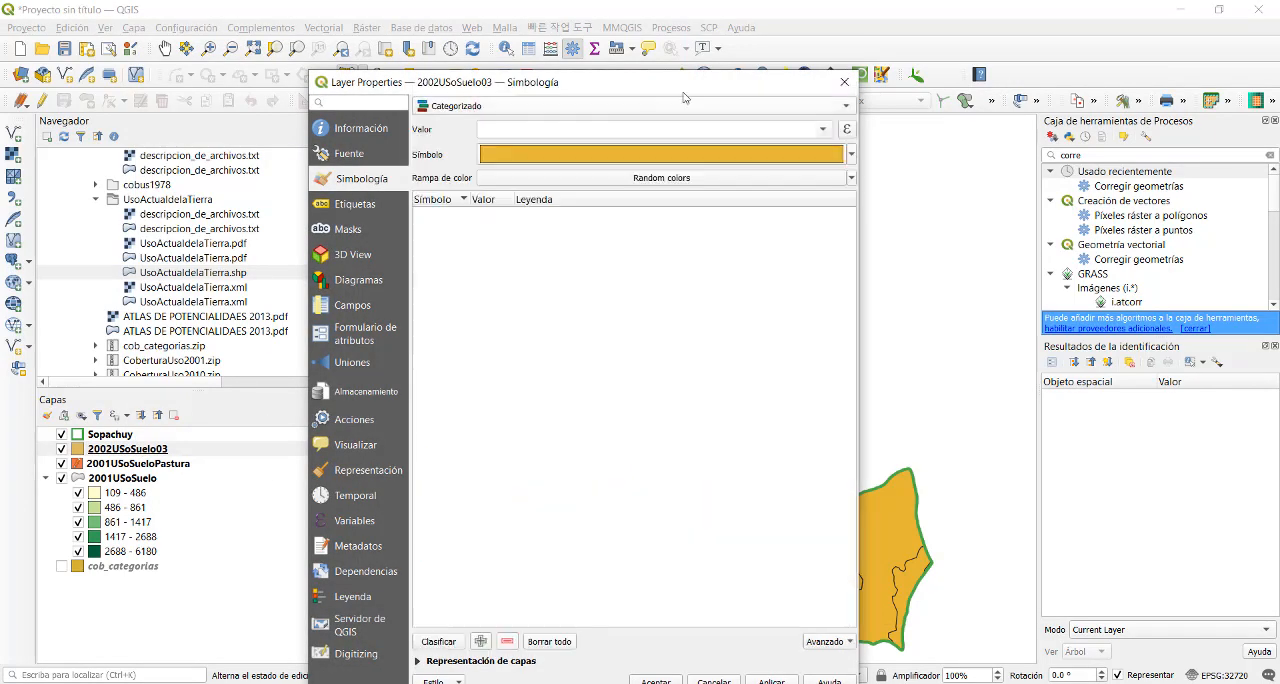
left_click(826, 131)
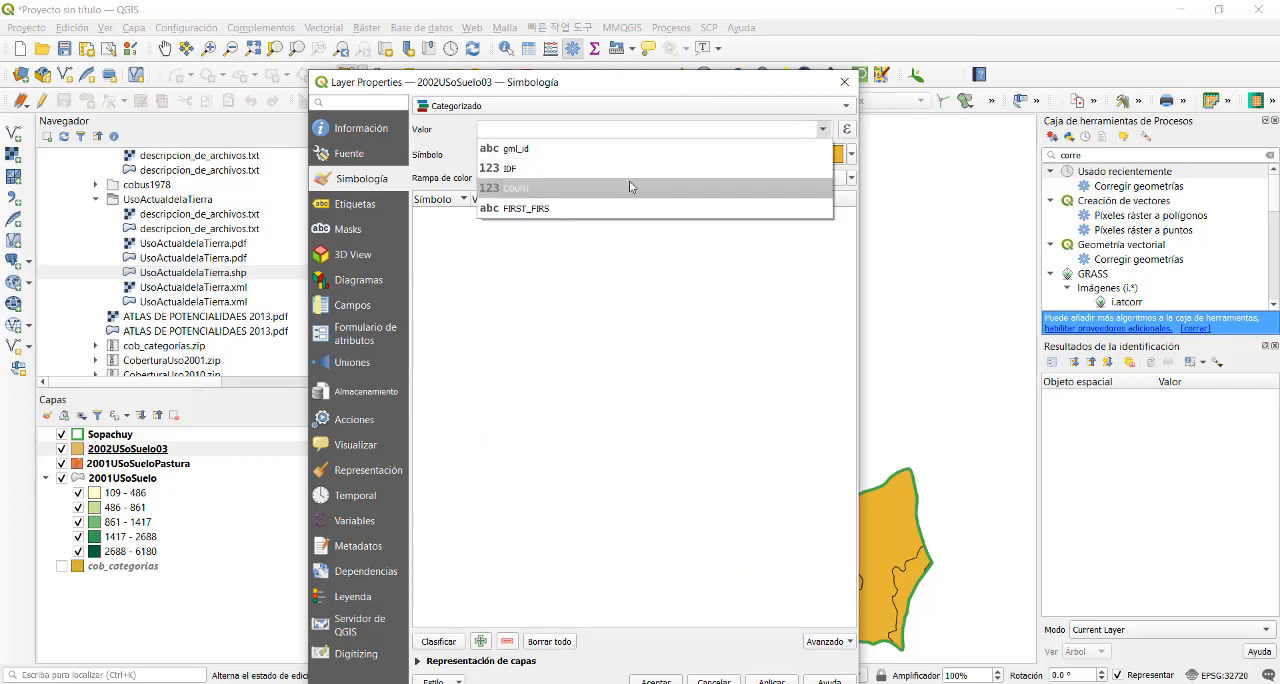
left_click(629, 180)
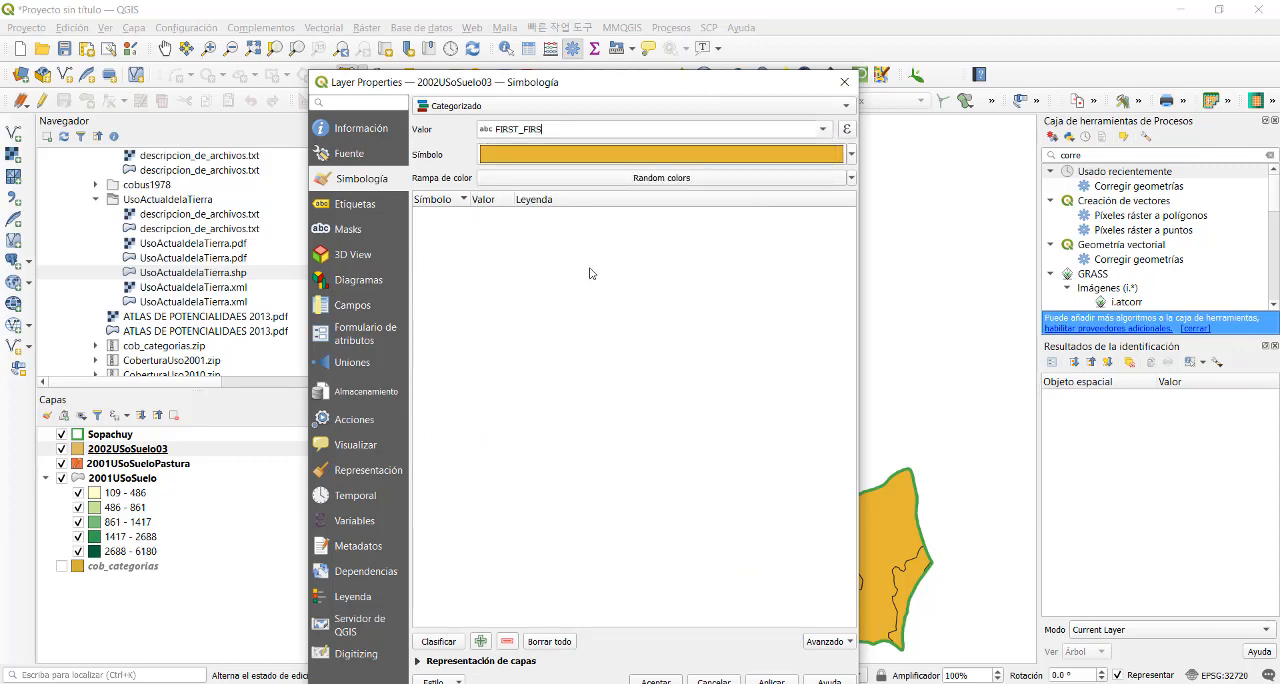
left_click(439, 641)
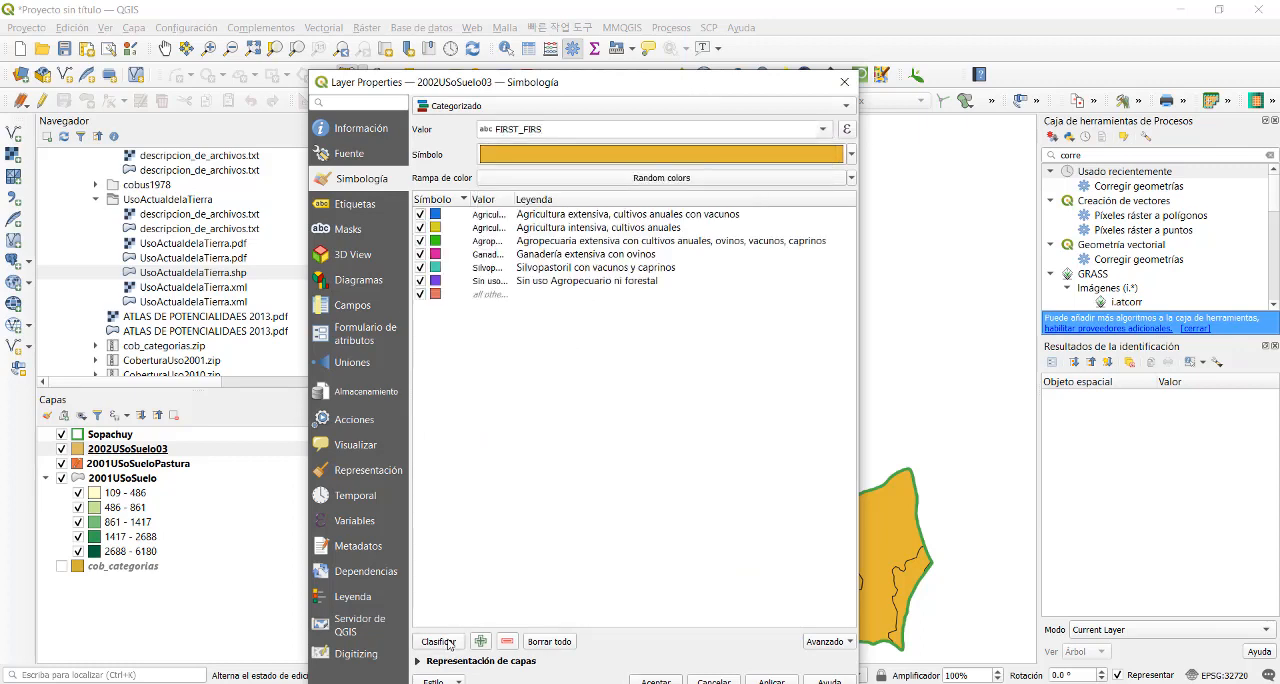
left_click(421, 295)
- Make the outline of the category symbol's simple fill transparent and apply the symbology to 2002USoSuelo03
left_click(852, 156)
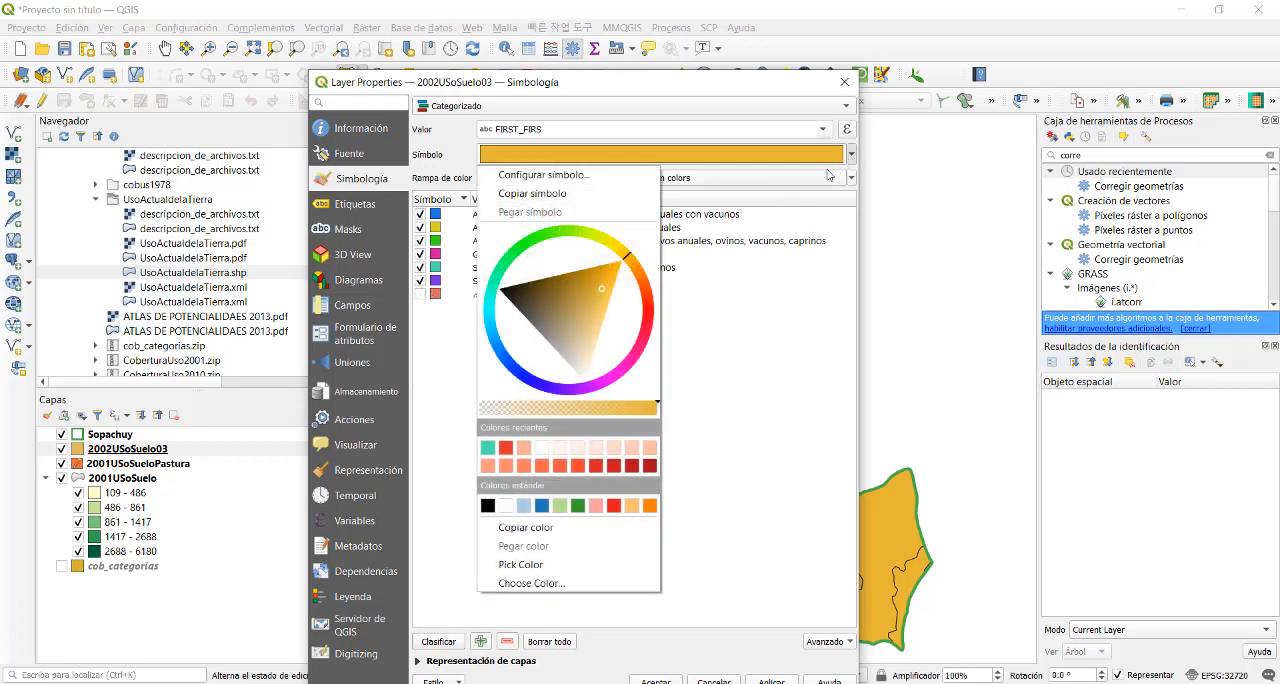
left_click(549, 194)
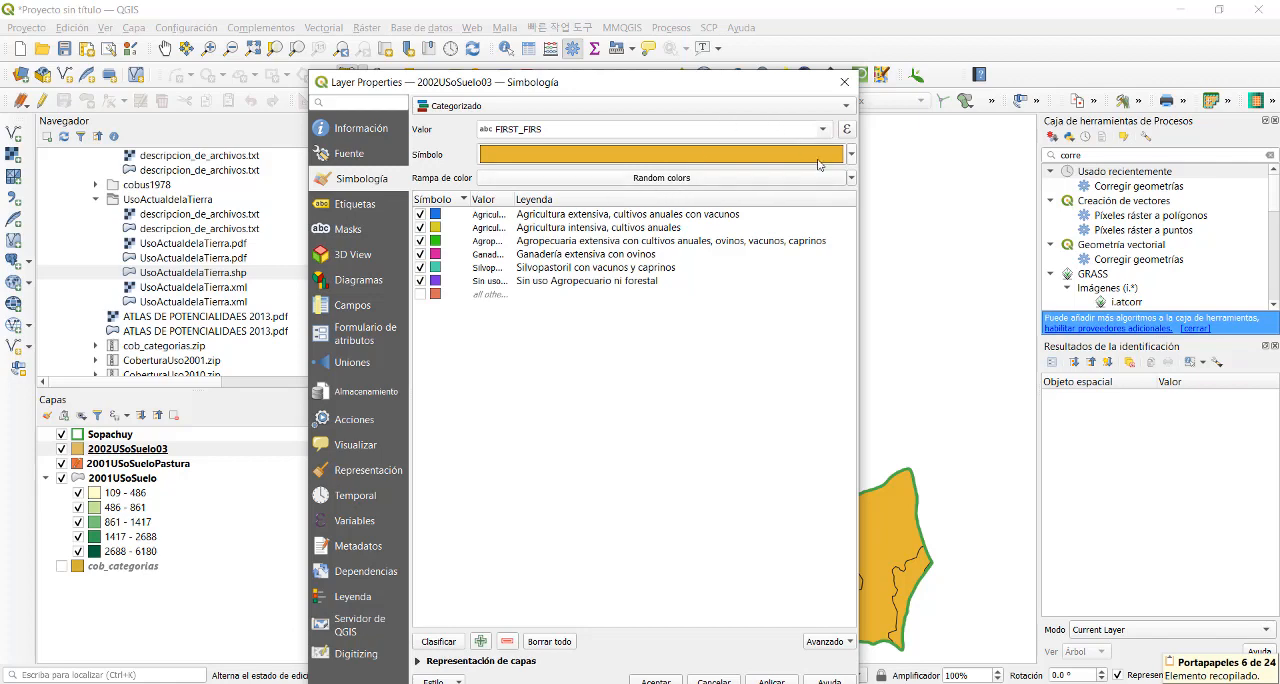
left_click(852, 155)
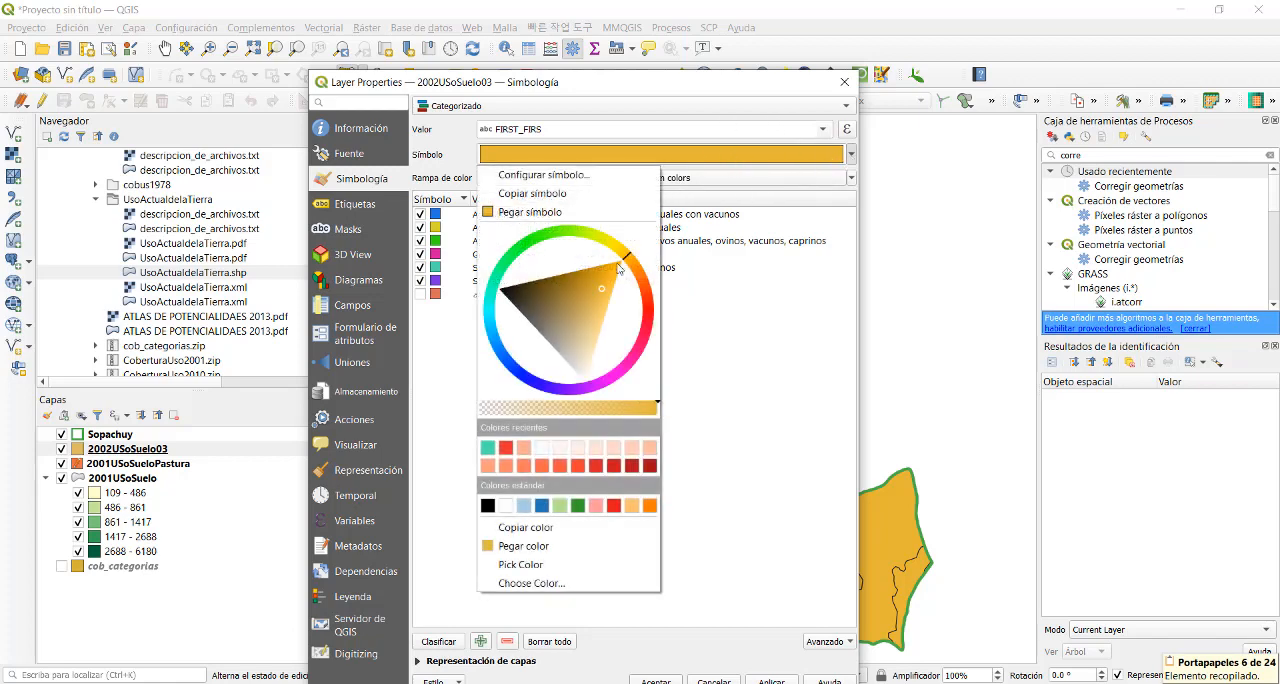
left_click(584, 179)
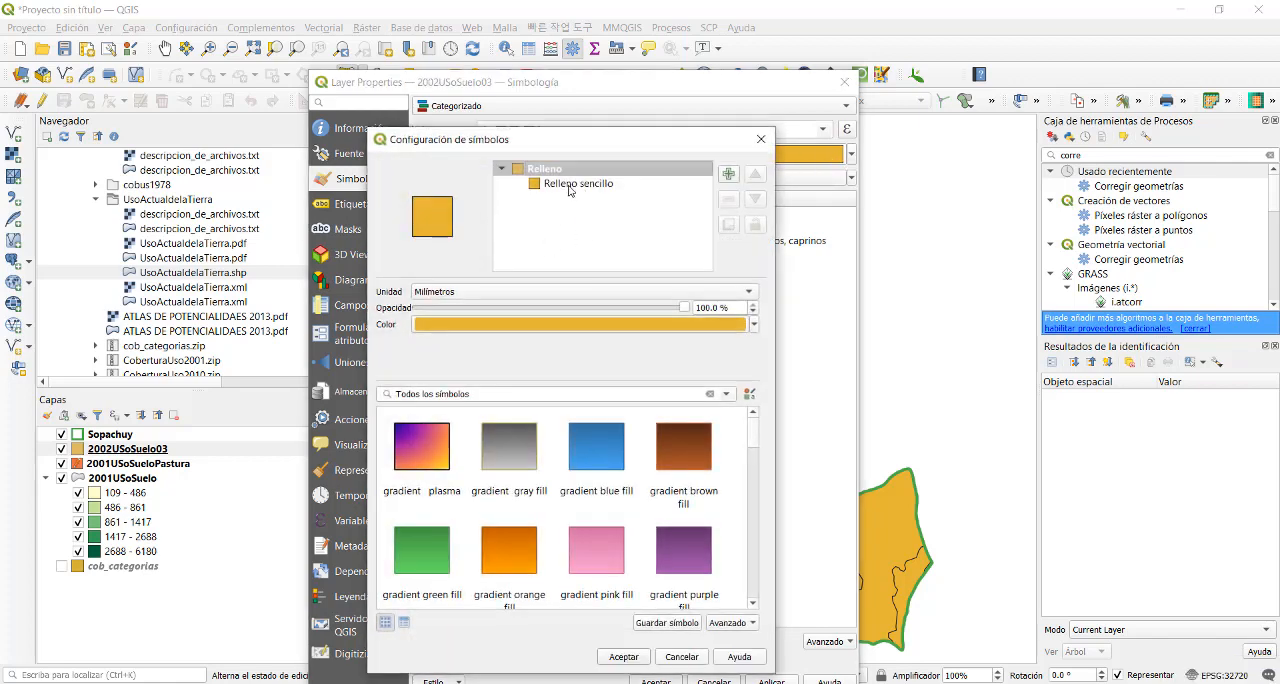
left_click(569, 185)
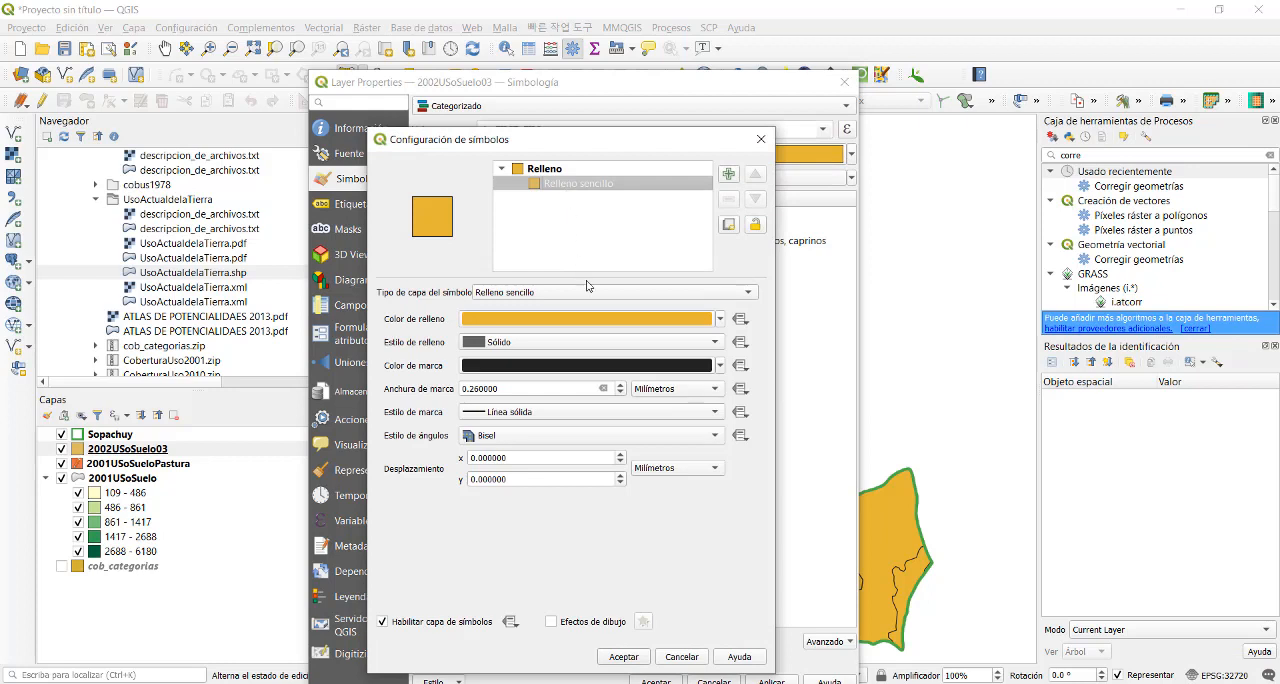
left_click(718, 369)
left_click(530, 345)
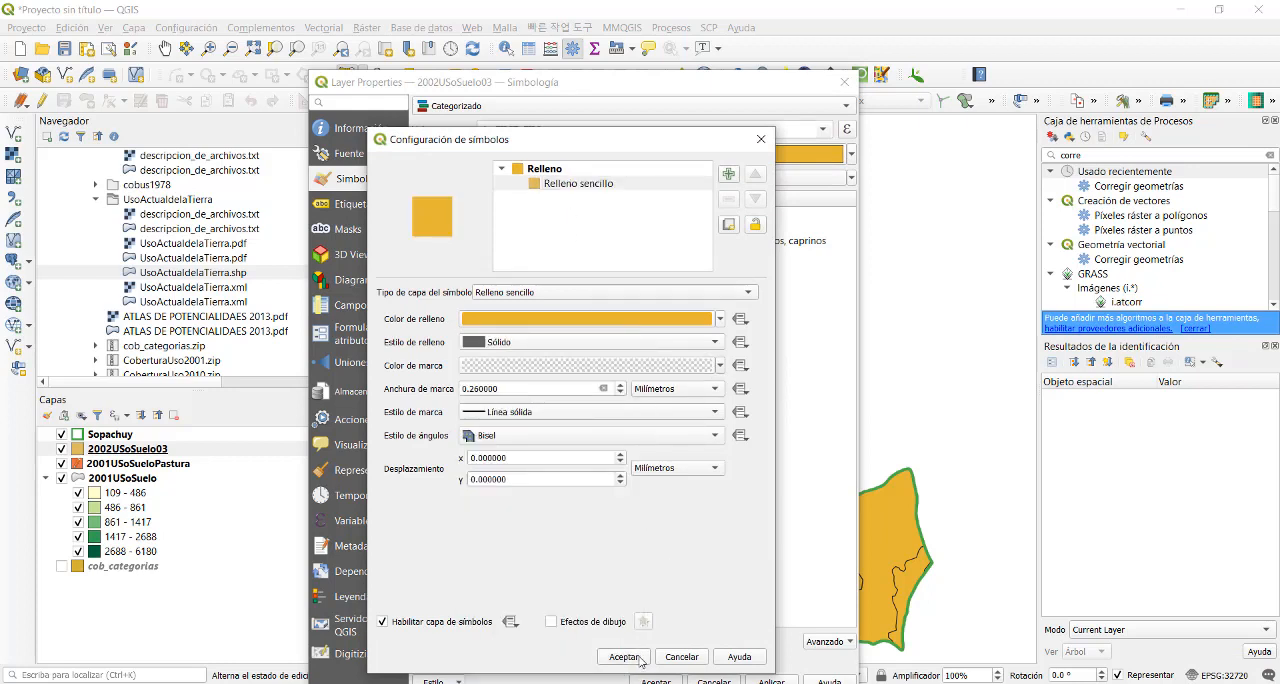
left_click(626, 657)
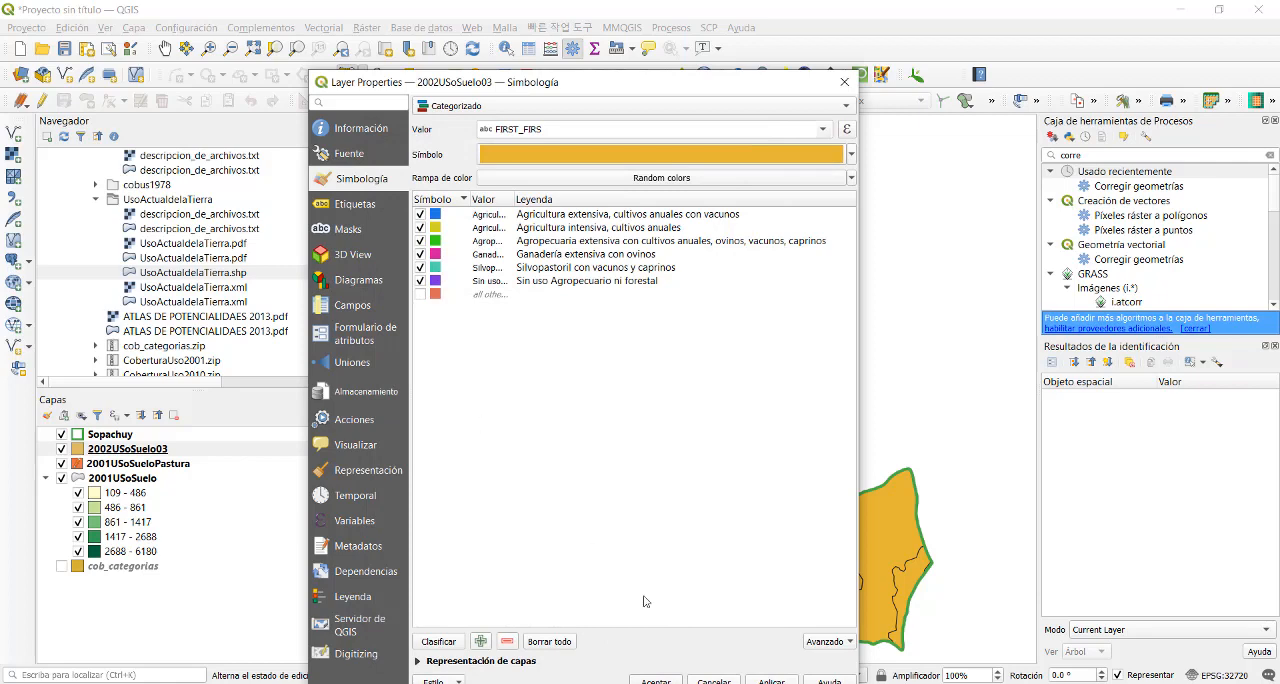
left_click(655, 681)
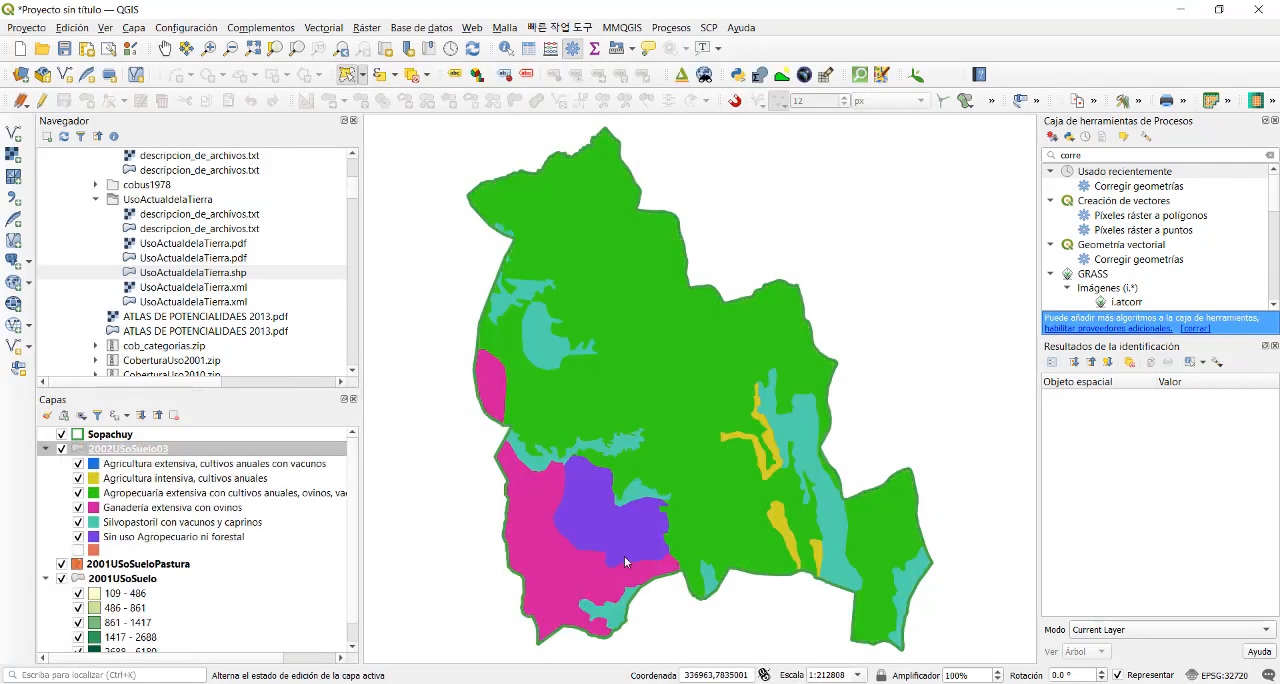
- Hide the Sopachuy layer and check the coordinate reference system in the source properties of 2002USoSuelo03
left_click(61, 434)
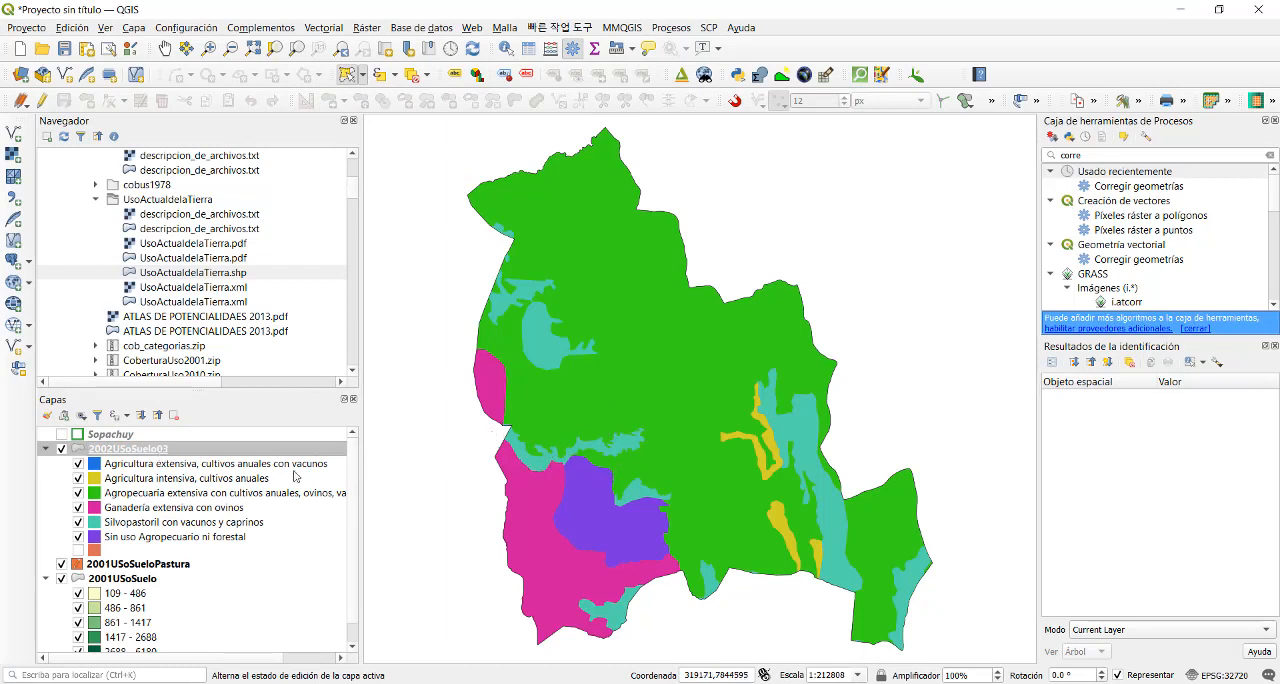
right_click(160, 451)
left_click(205, 444)
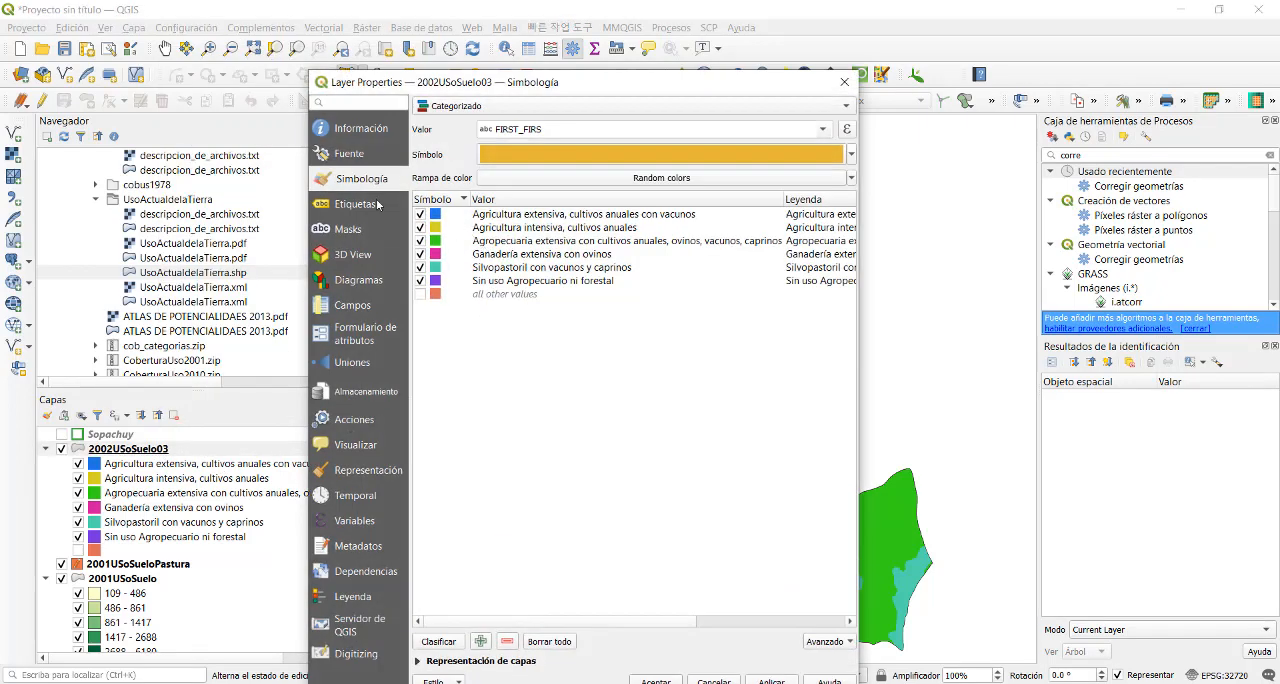
left_click(350, 156)
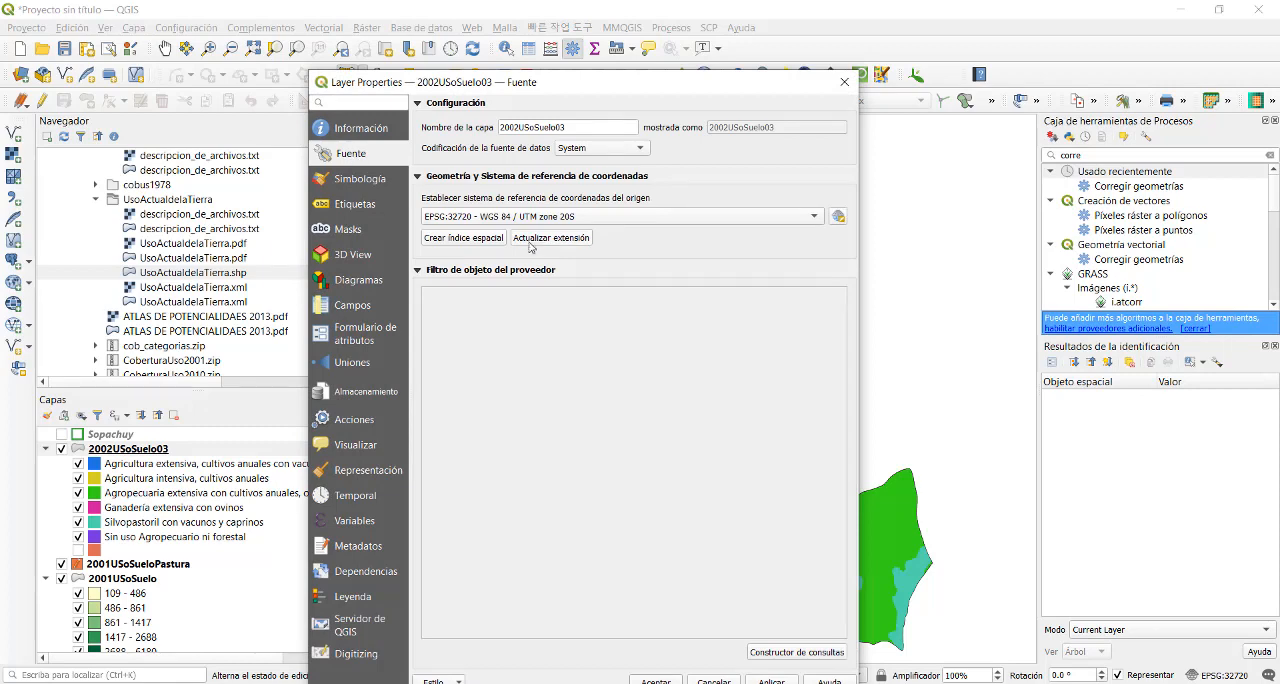
left_click(844, 82)
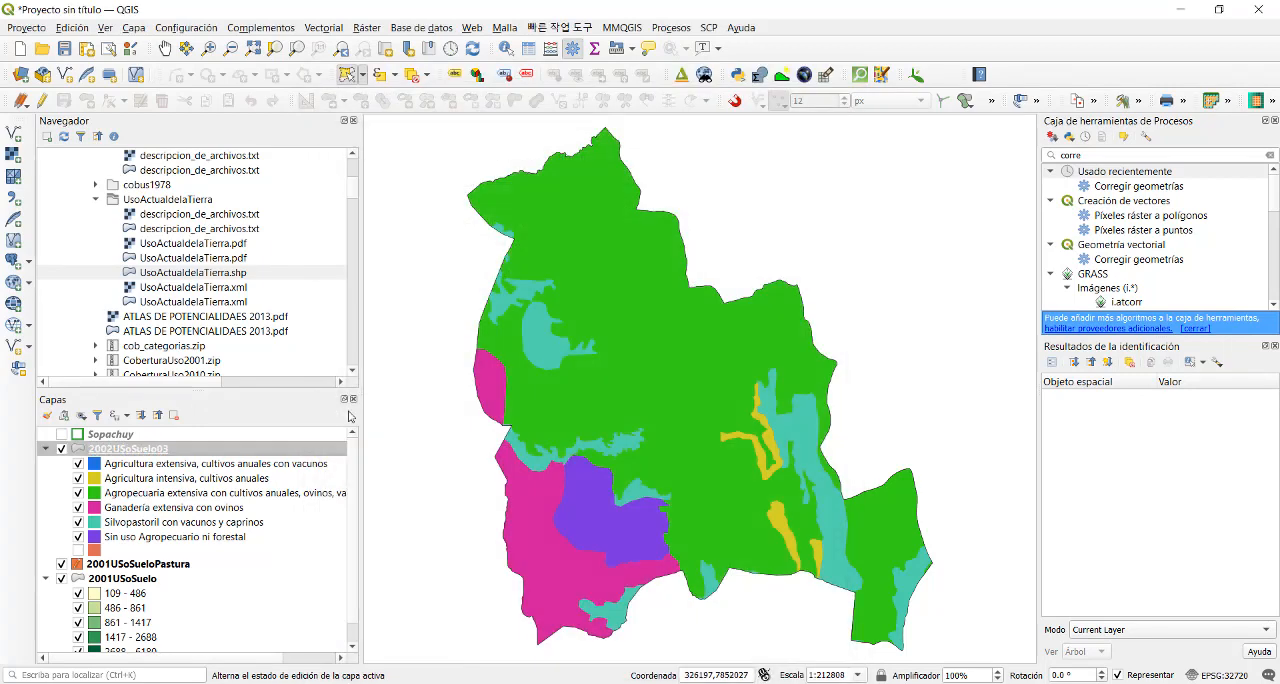
- Calculate the polygon areas of 2002USoSuelo03 in square kilometres into the Area_Ha field, using the layer CRS EPSG:32720
right_click(197, 448)
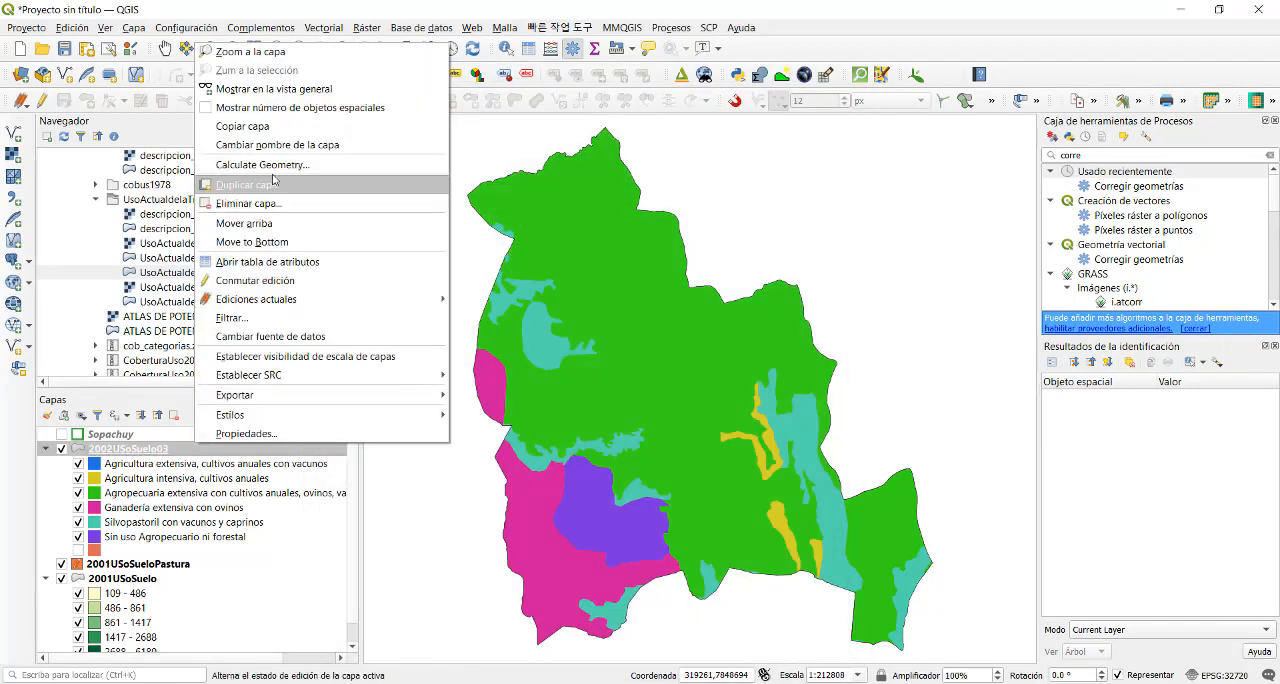
left_click(309, 165)
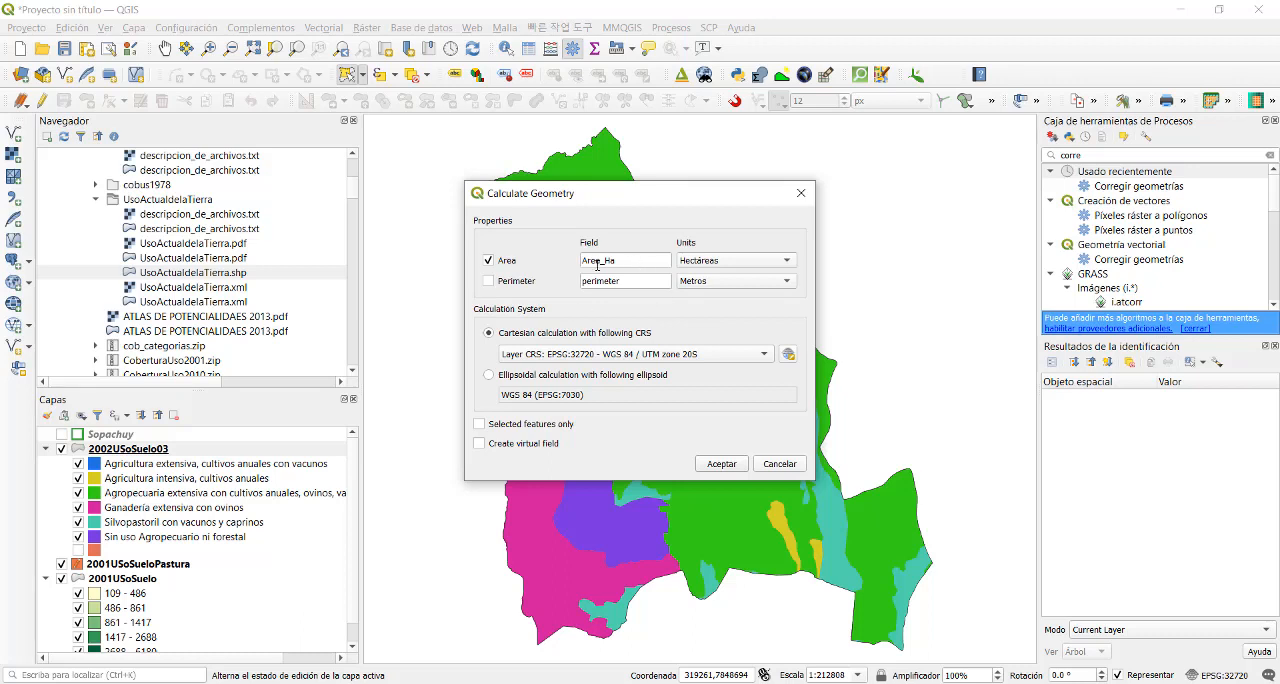
left_click(773, 262)
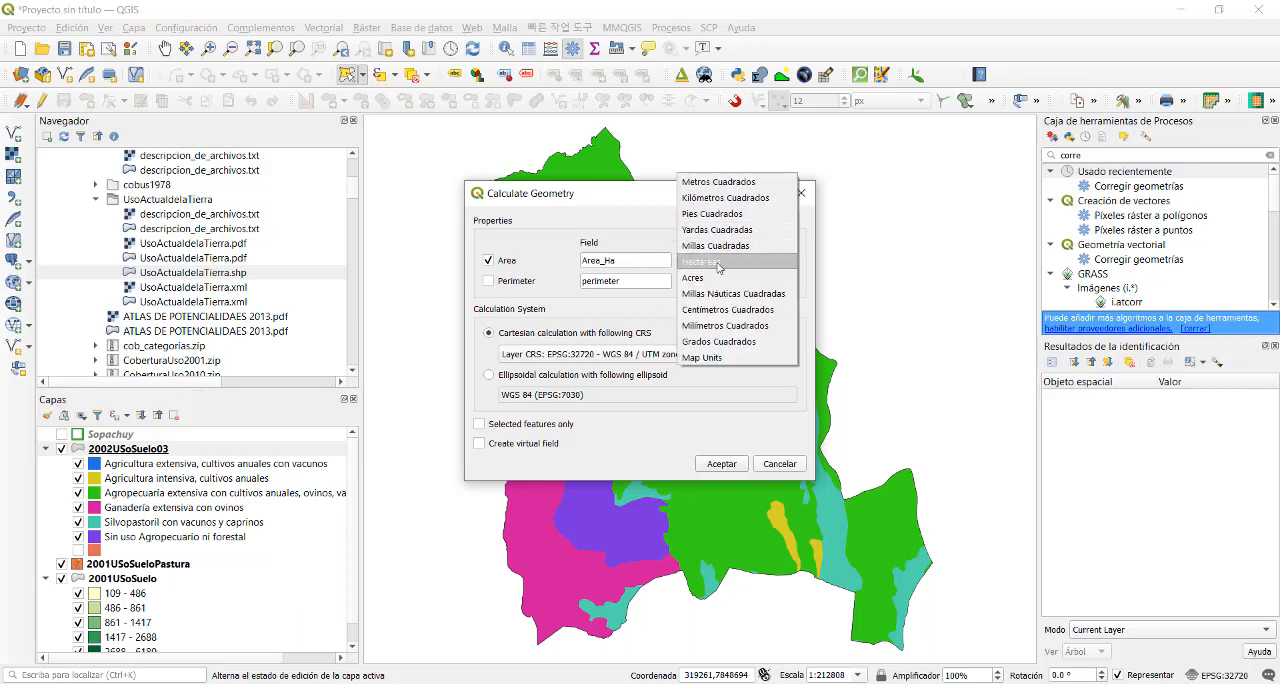
left_click(725, 198)
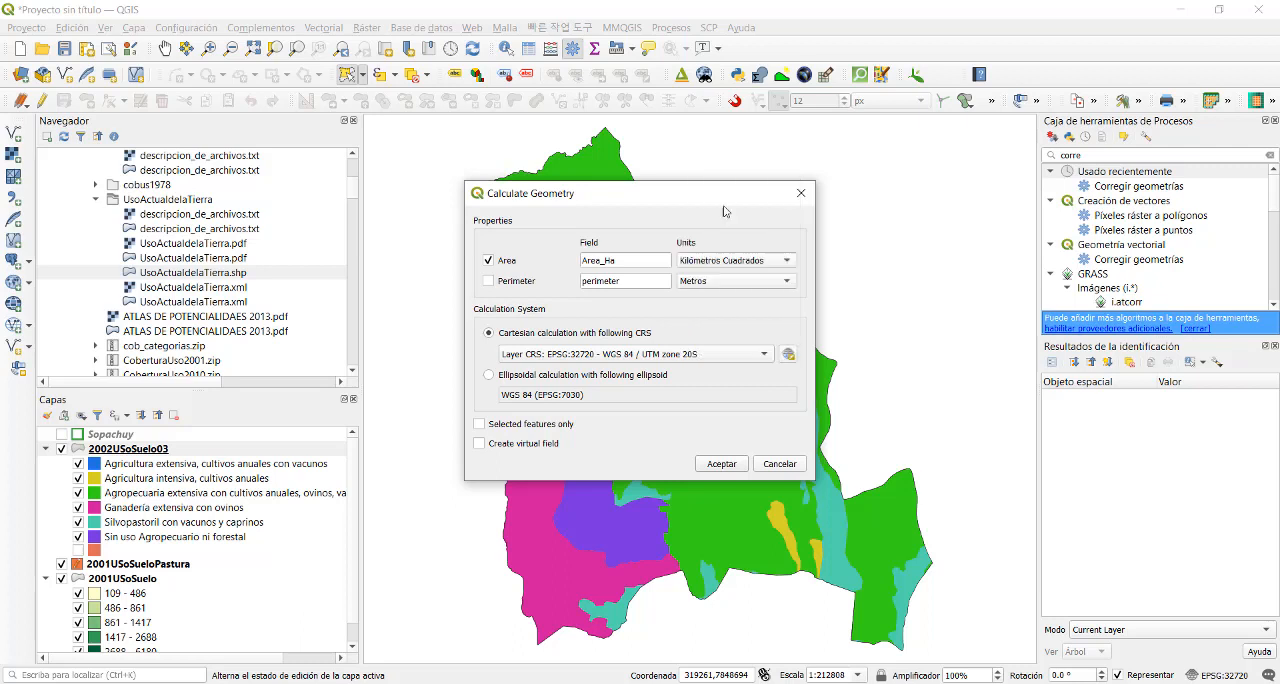
left_click(720, 464)
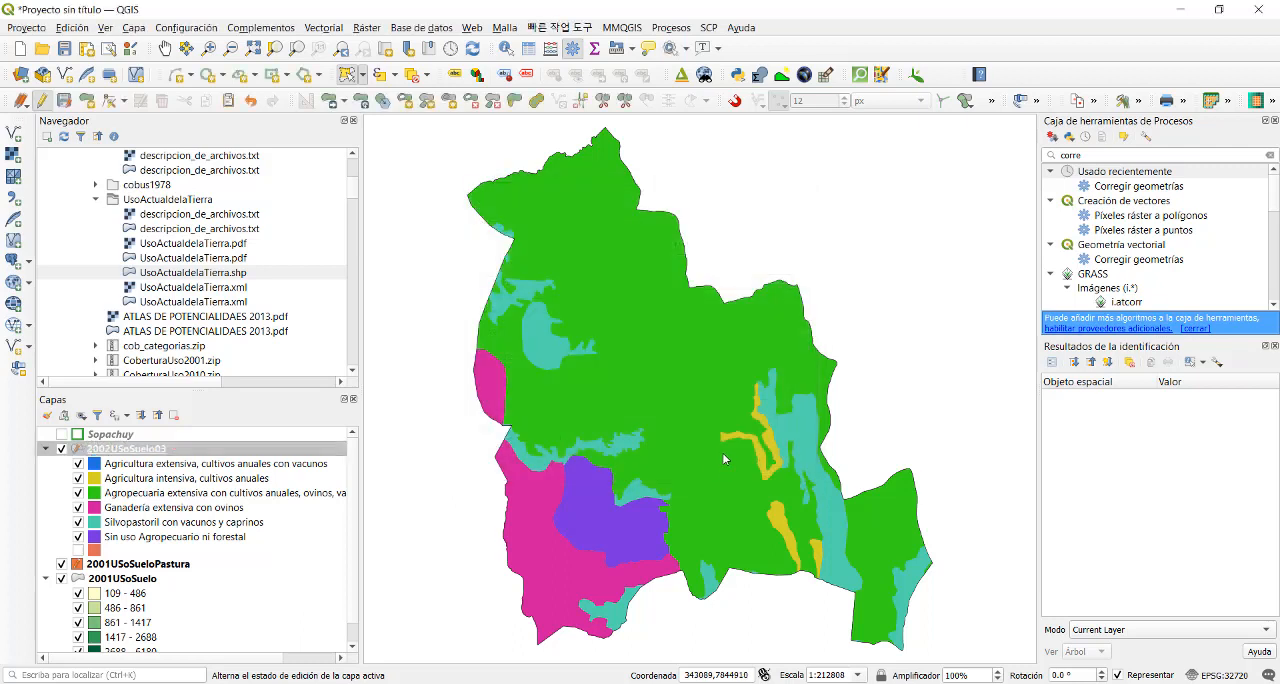
- Examine the calculated areas in the 2002USoSuelo03 attribute table, sorting the records by Area_Ha in ascending order
right_click(196, 456)
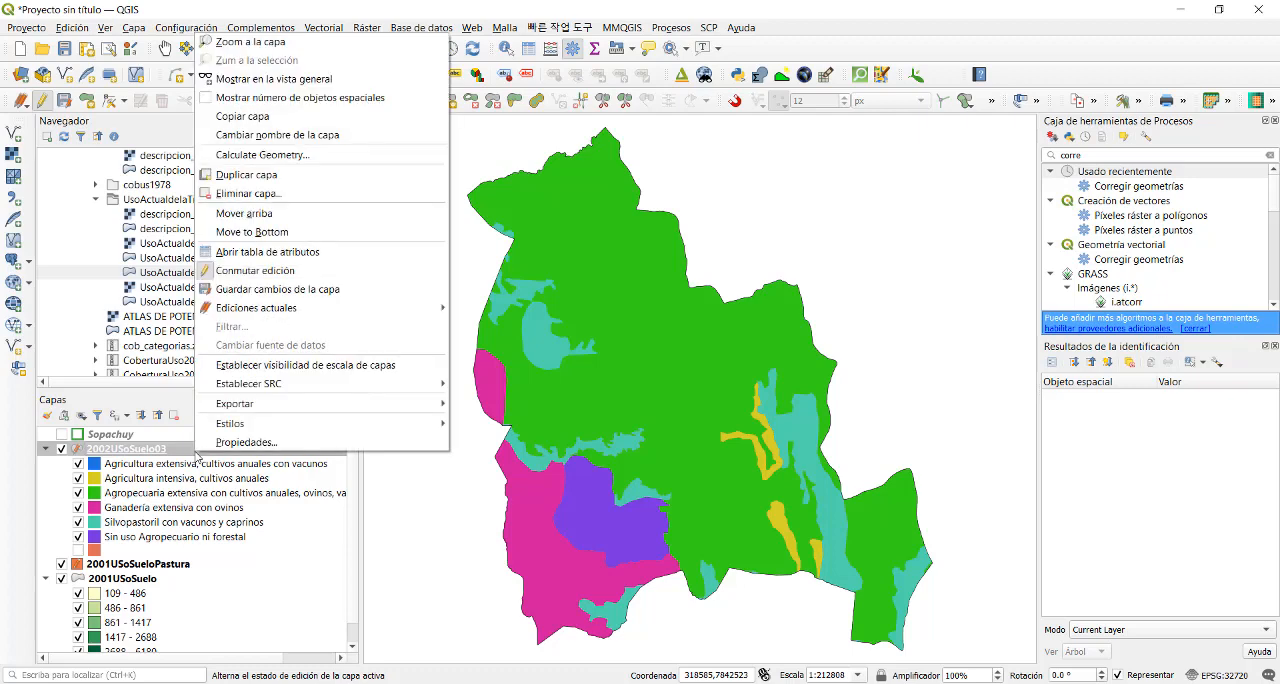
left_click(289, 252)
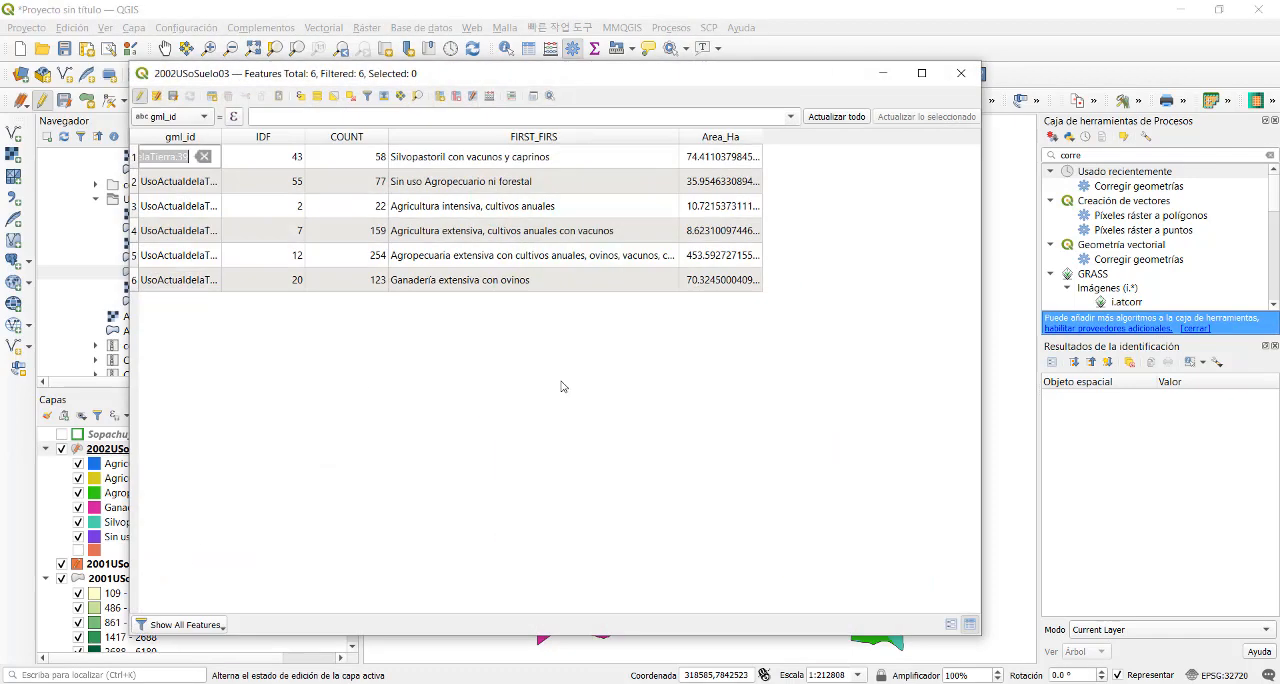
left_click(713, 137)
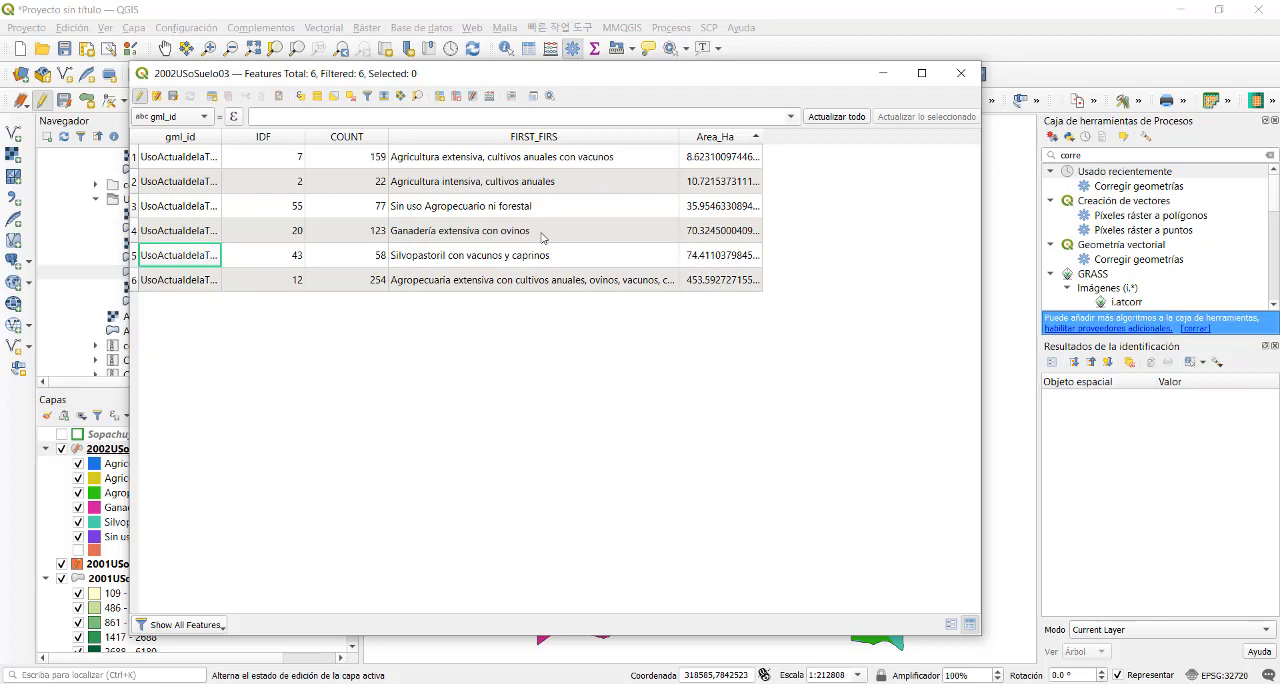
left_click(961, 73)
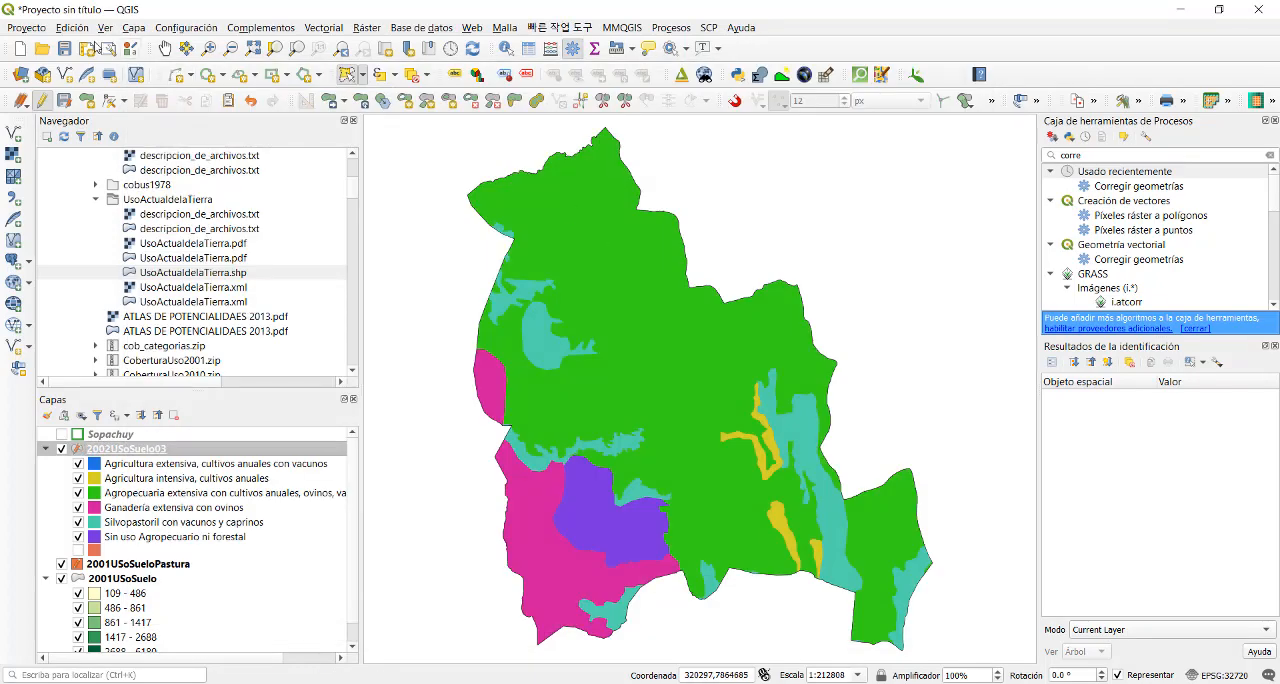
- Add cobus1978.shp and CoberturaUso2001.shp from the atlas_potencialidades_2013 folder to the project
left_click(97, 186)
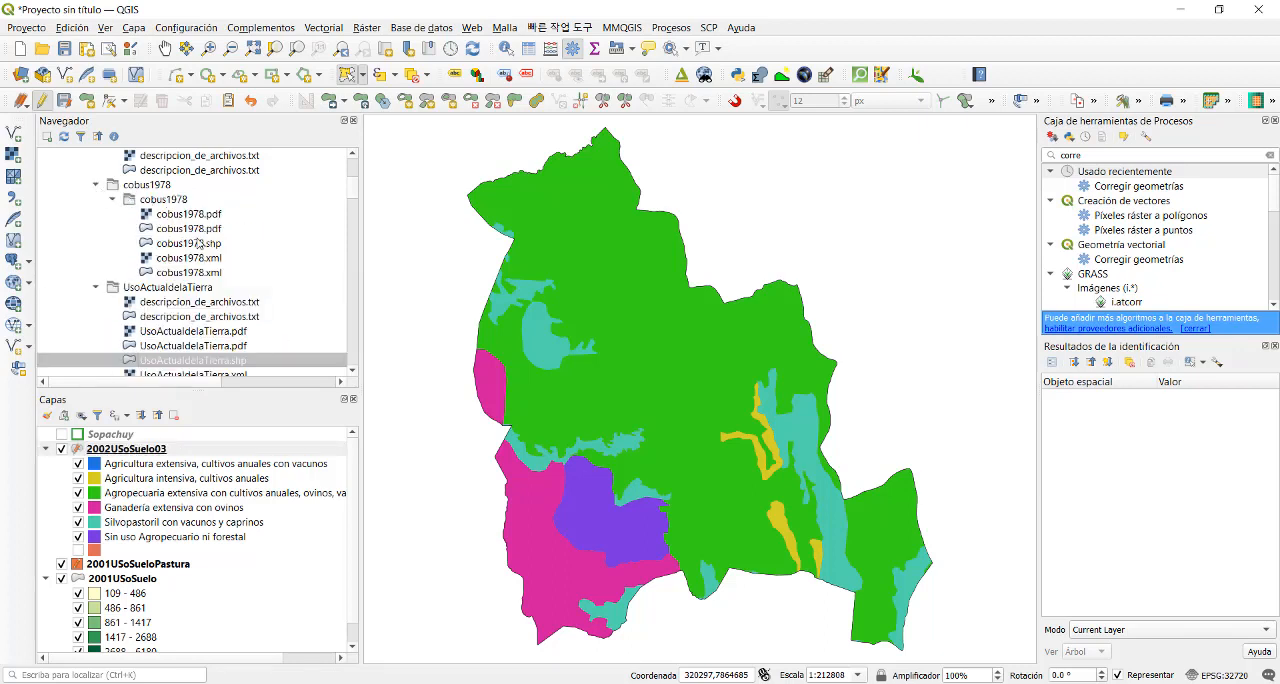
double_click(198, 245)
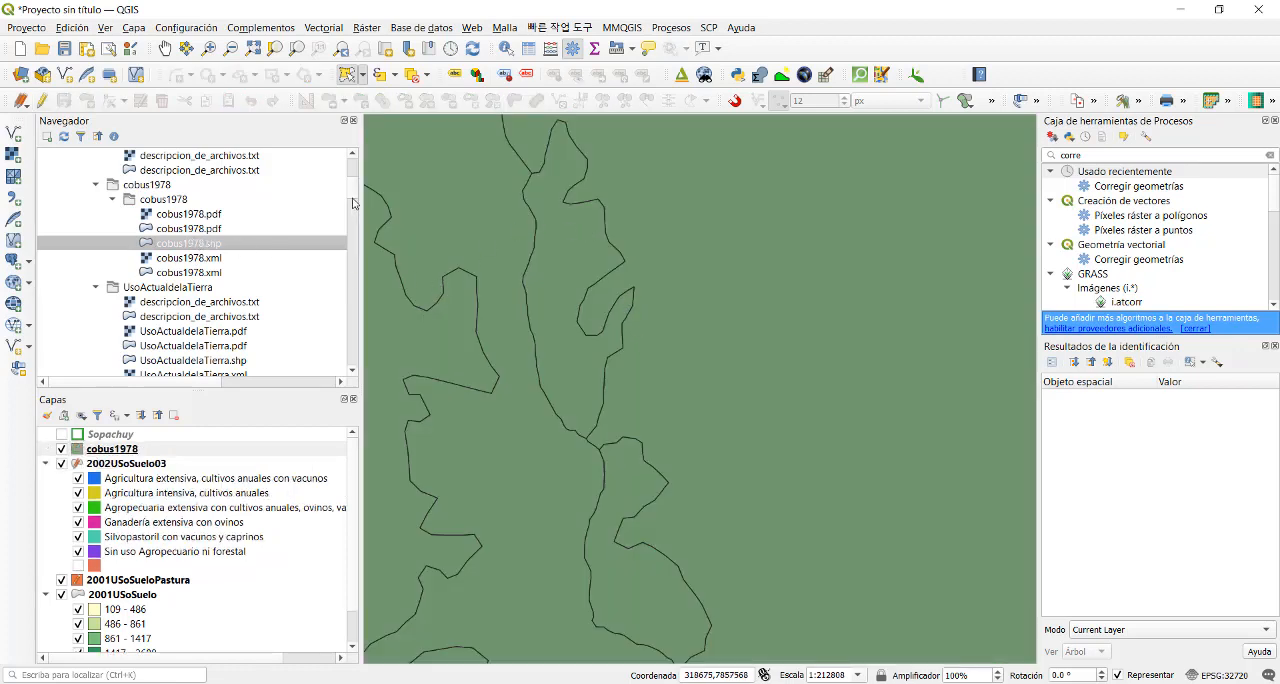
left_click_drag(353, 197, 355, 190)
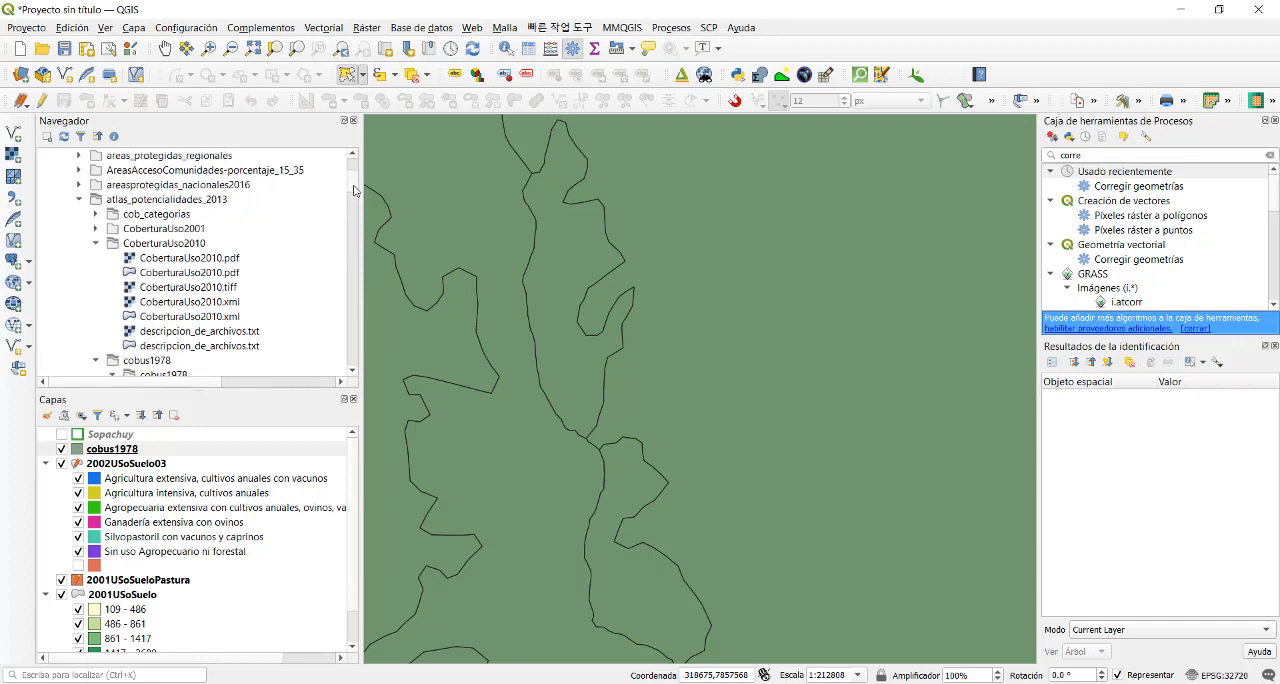
left_click(96, 229)
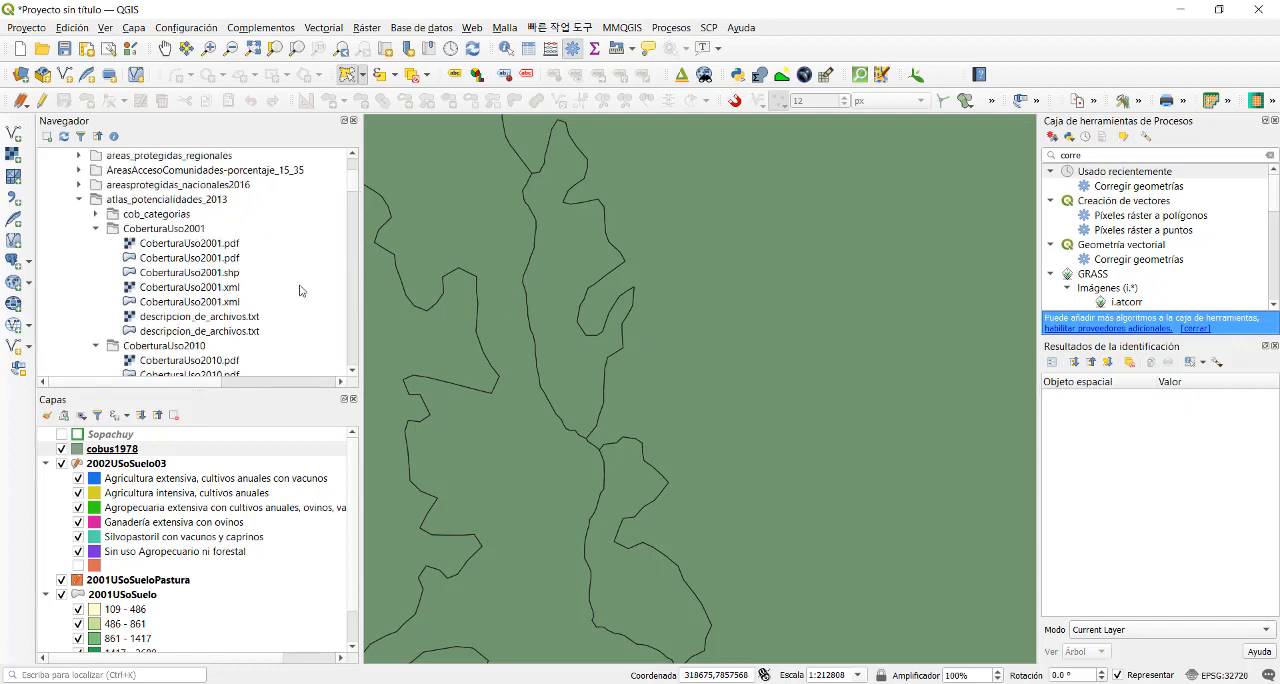
double_click(222, 273)
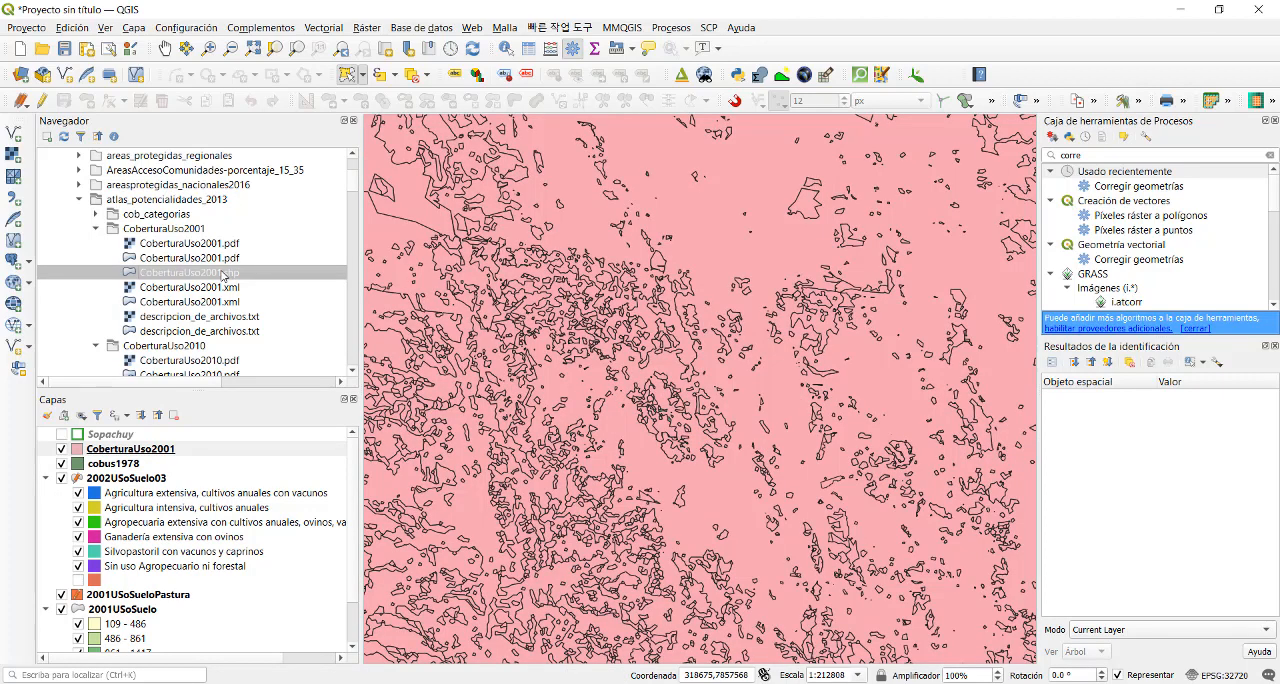
- Remove the cobus1978 layer from the project
left_click(108, 460)
right_click(108, 460)
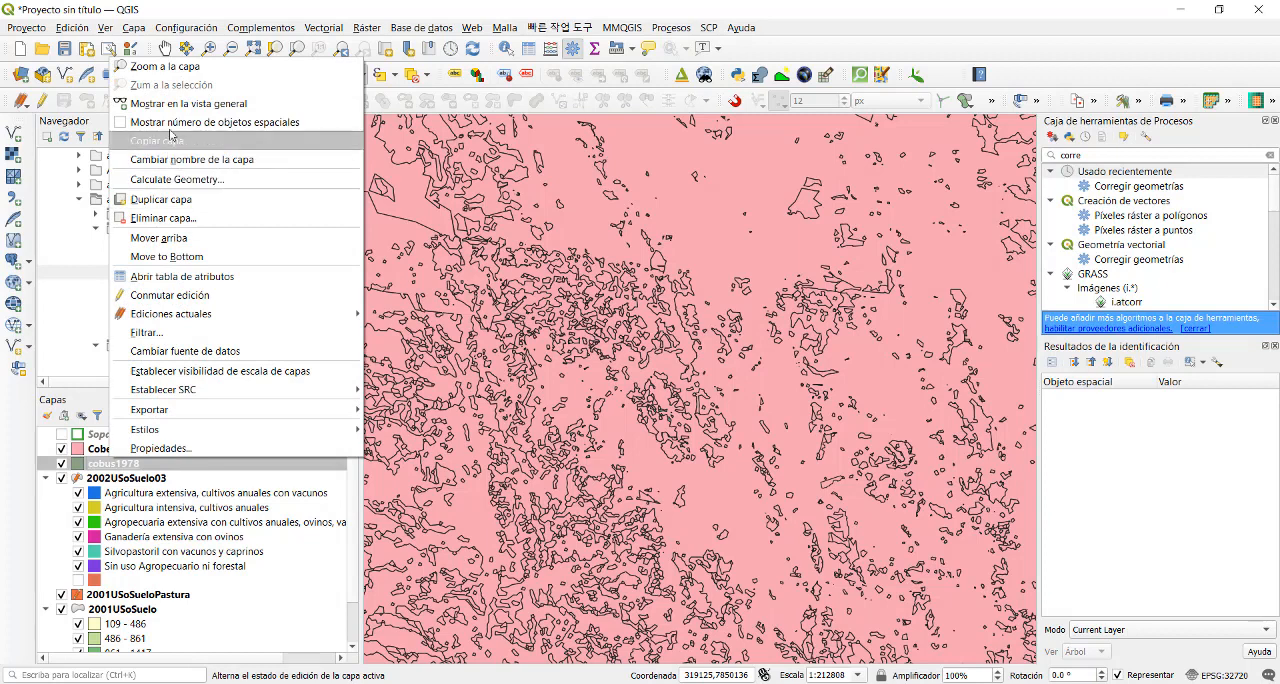
left_click(163, 218)
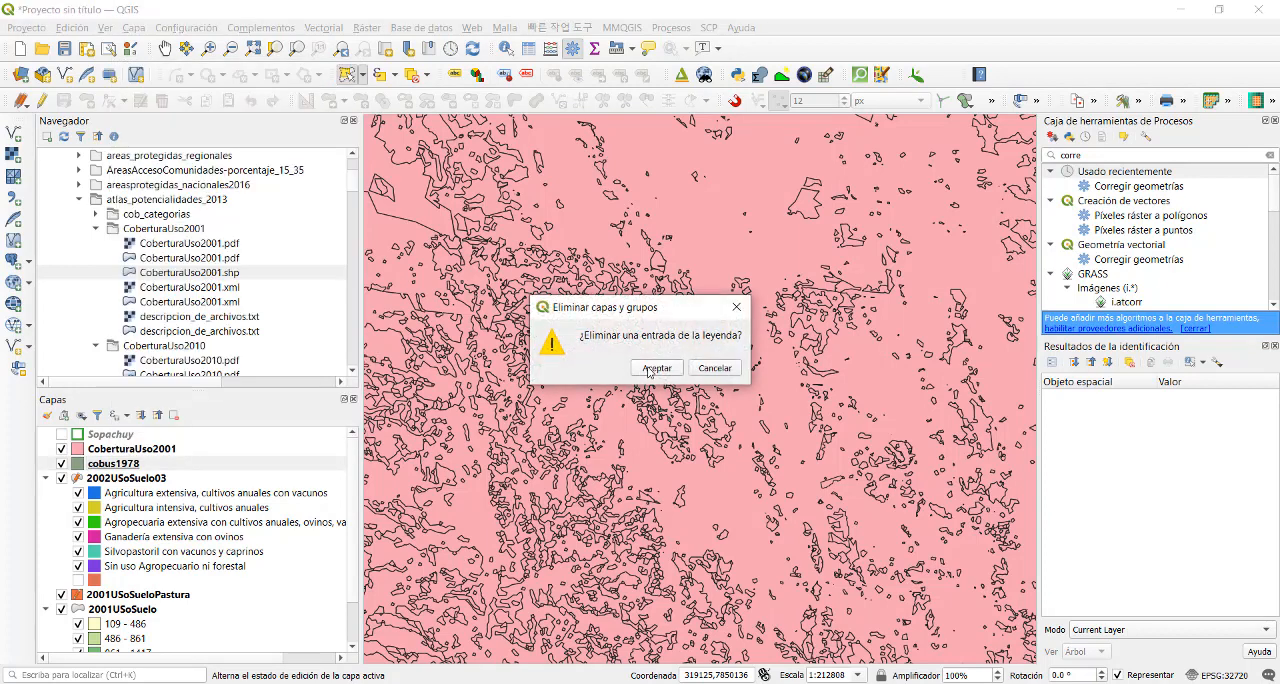
left_click(656, 368)
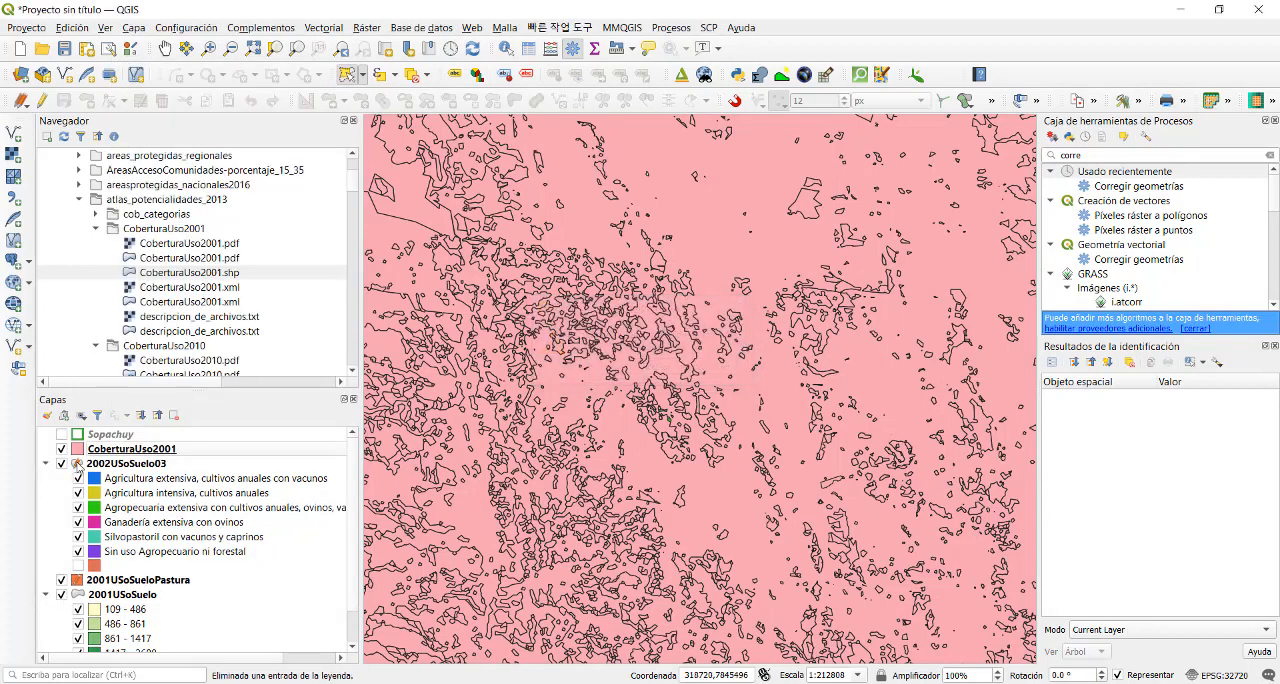
- Stop editing 2002USoSuelo03, saving its changes, and turn off editing on CoberturaUso2001
left_click(226, 449)
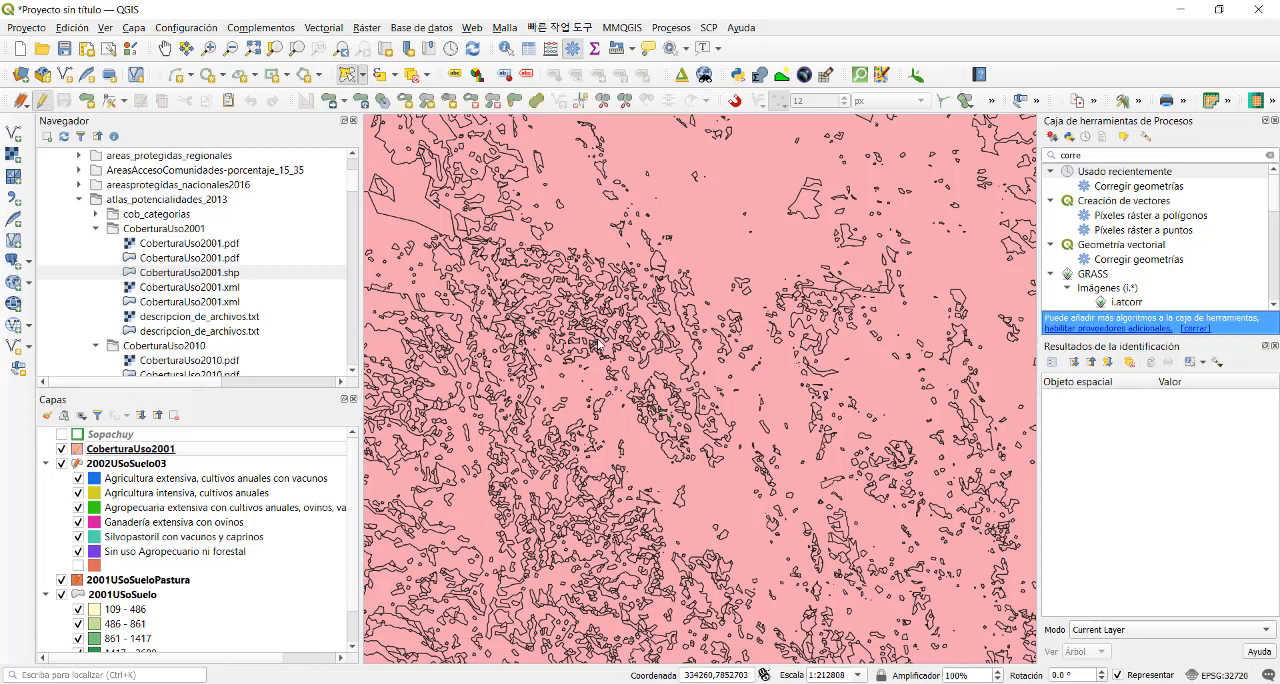
left_click(120, 466)
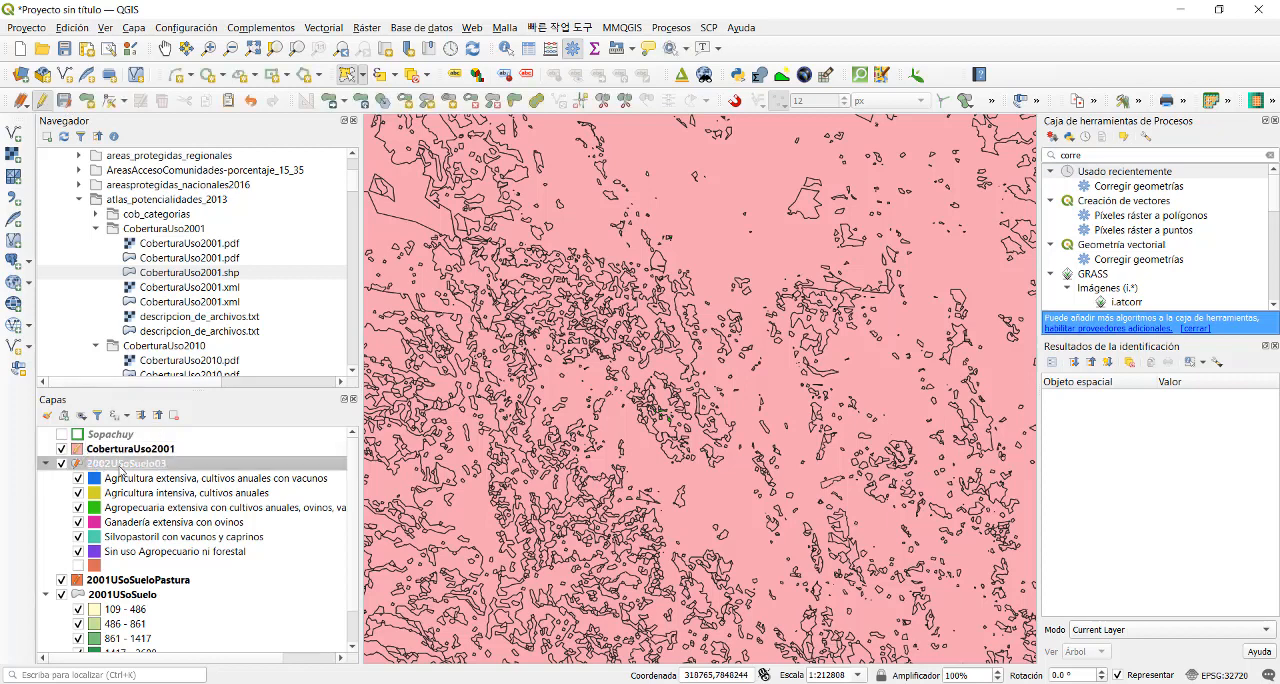
left_click(43, 100)
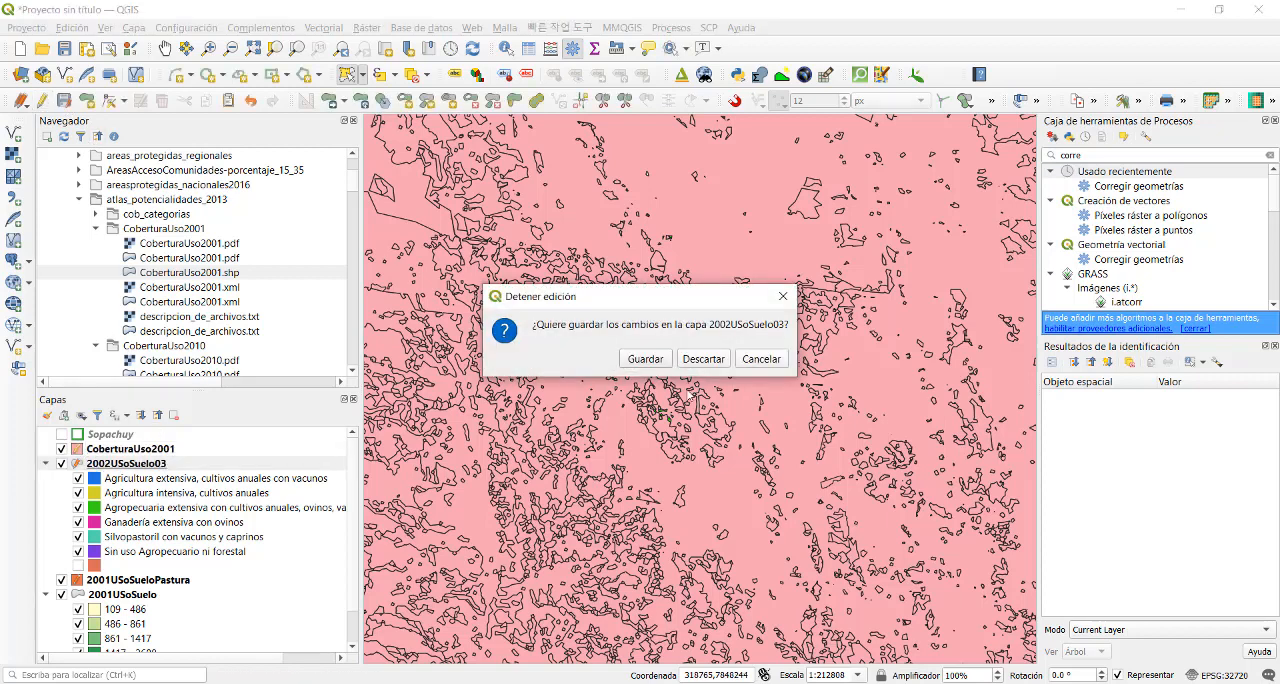
left_click(660, 360)
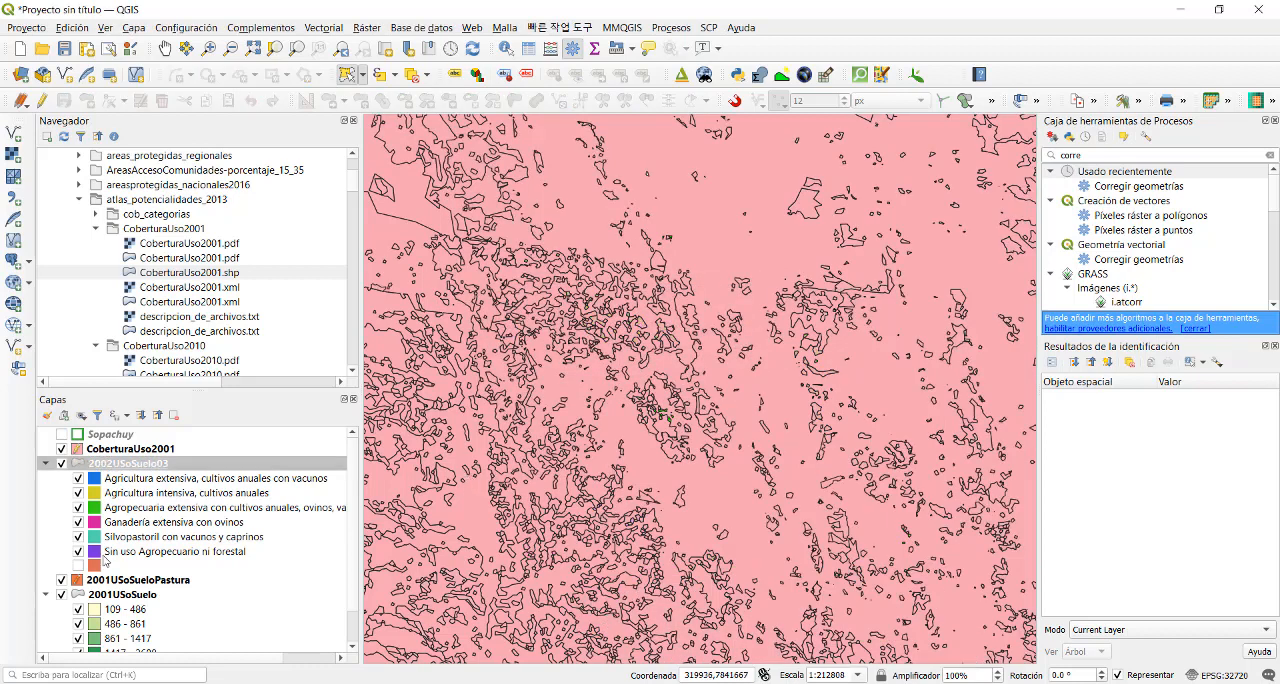
left_click(95, 450)
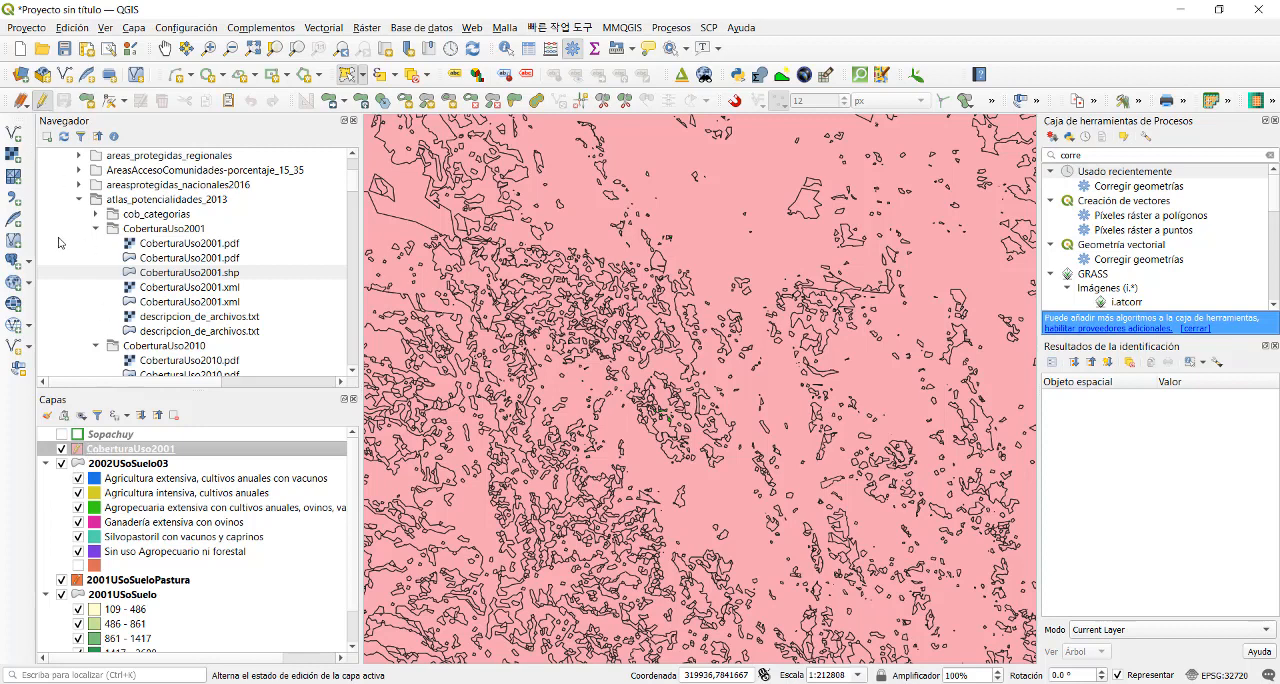
left_click(42, 100)
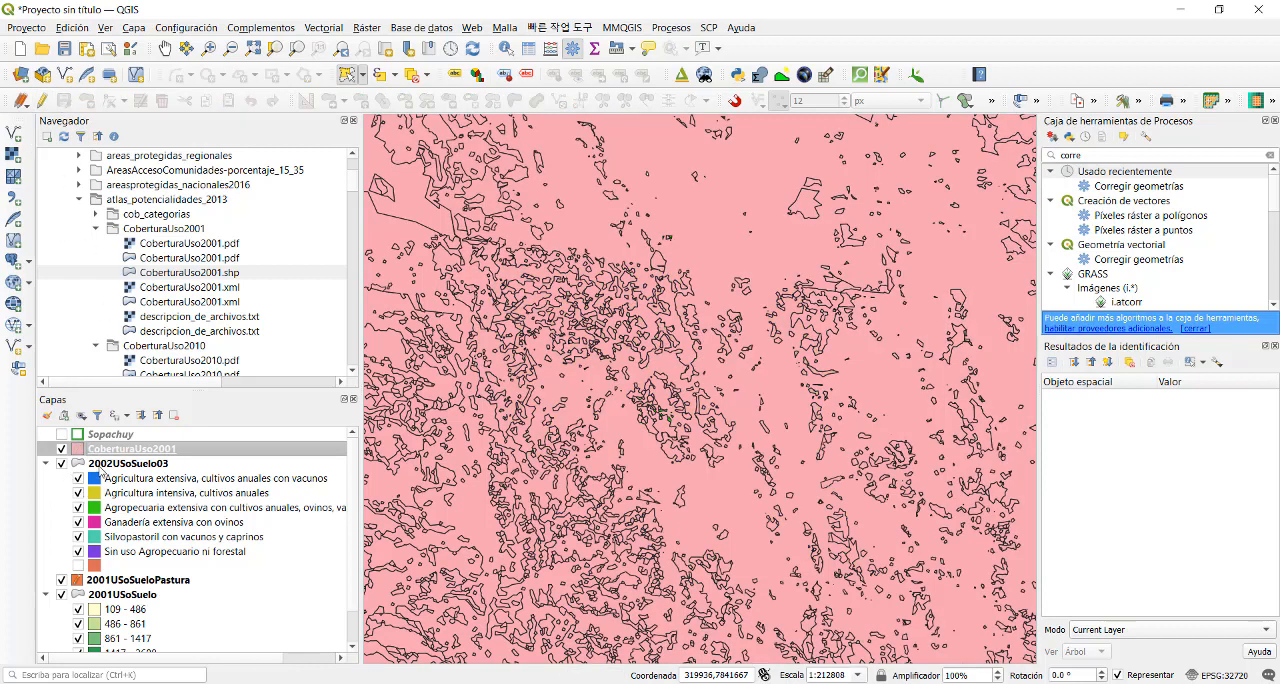
- Hide the 2002USoSuelo03, 2001USoSueloPastura and 2001USoSuelo layers and show the Sopachuy boundary over CoberturaUso2001
right_click(97, 467)
left_click(80, 478)
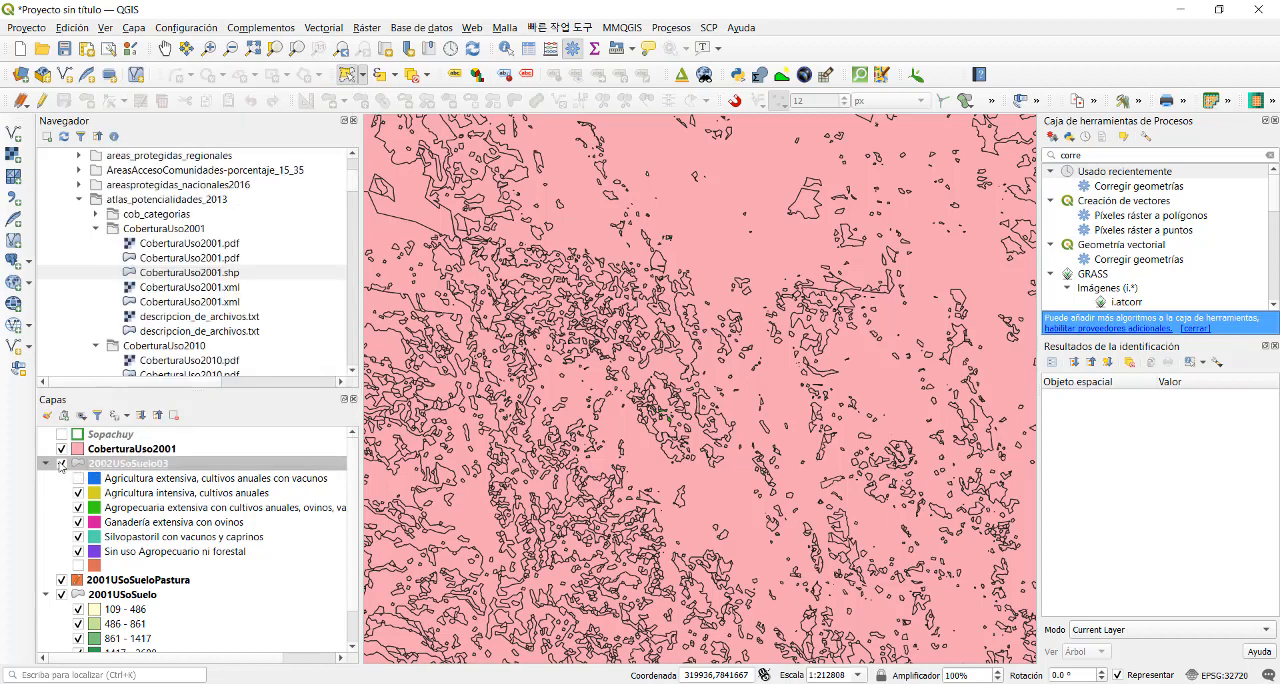
left_click(62, 580)
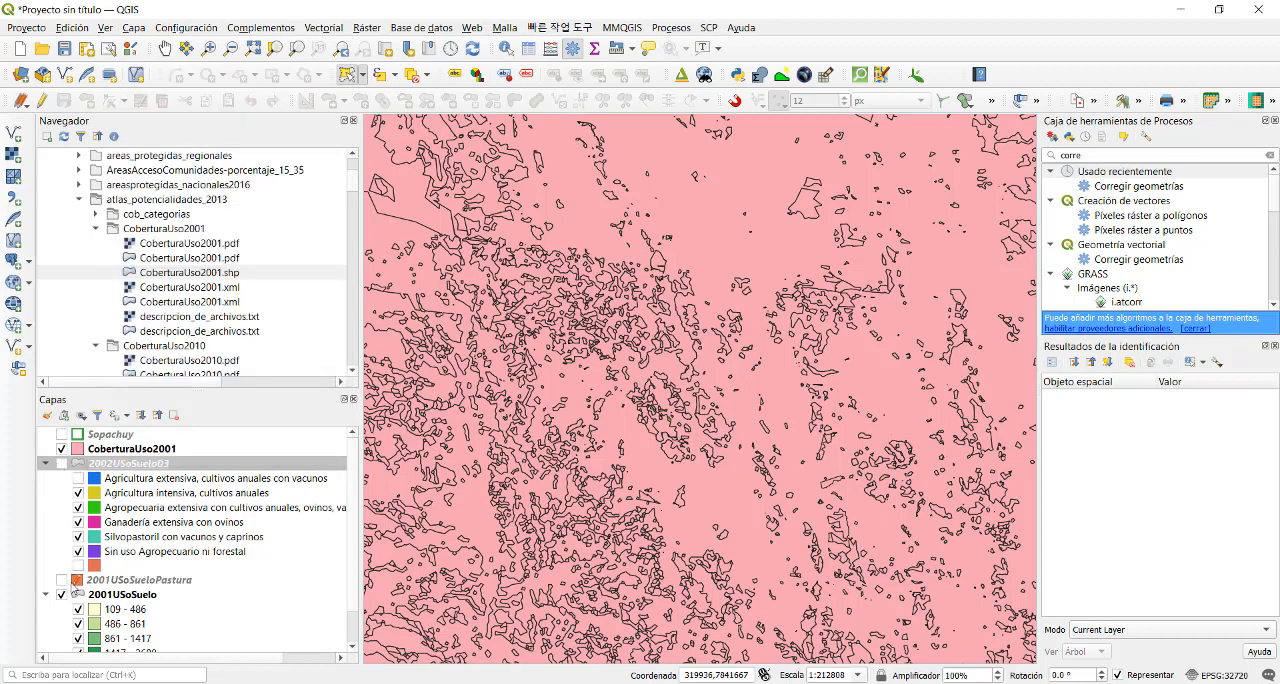
right_click(98, 582)
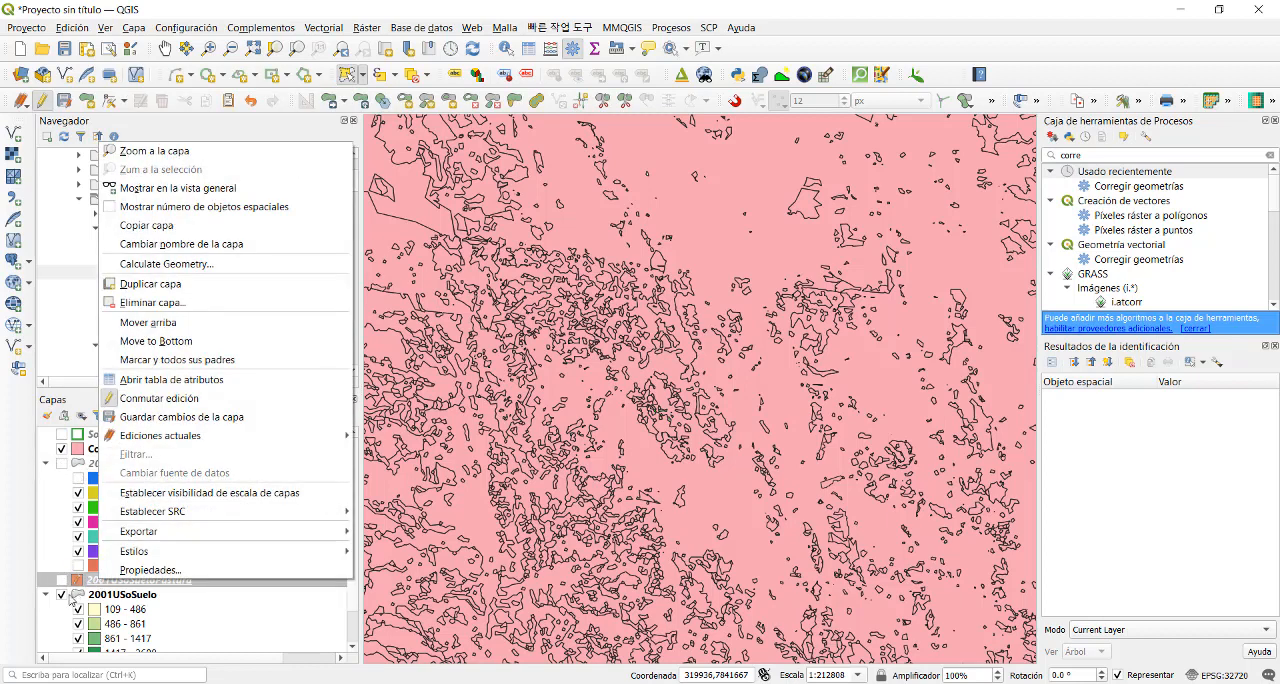
left_click(66, 600)
left_click(62, 594)
left_click(96, 463)
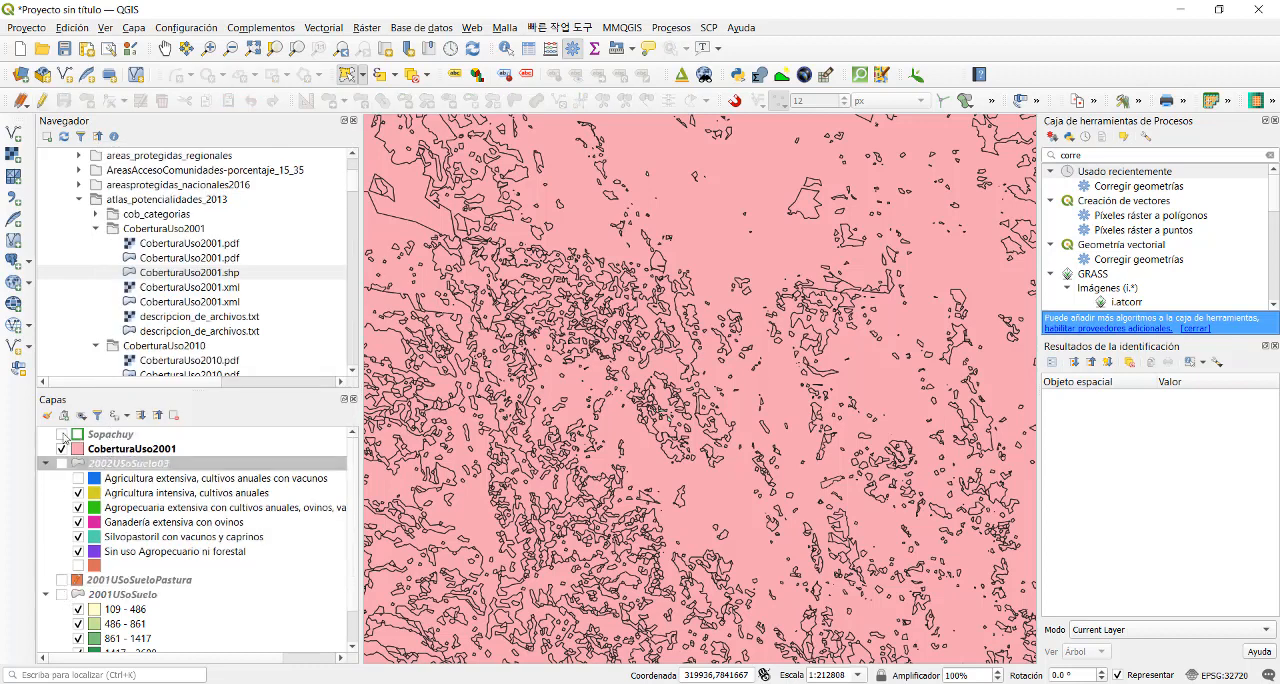
left_click(63, 435)
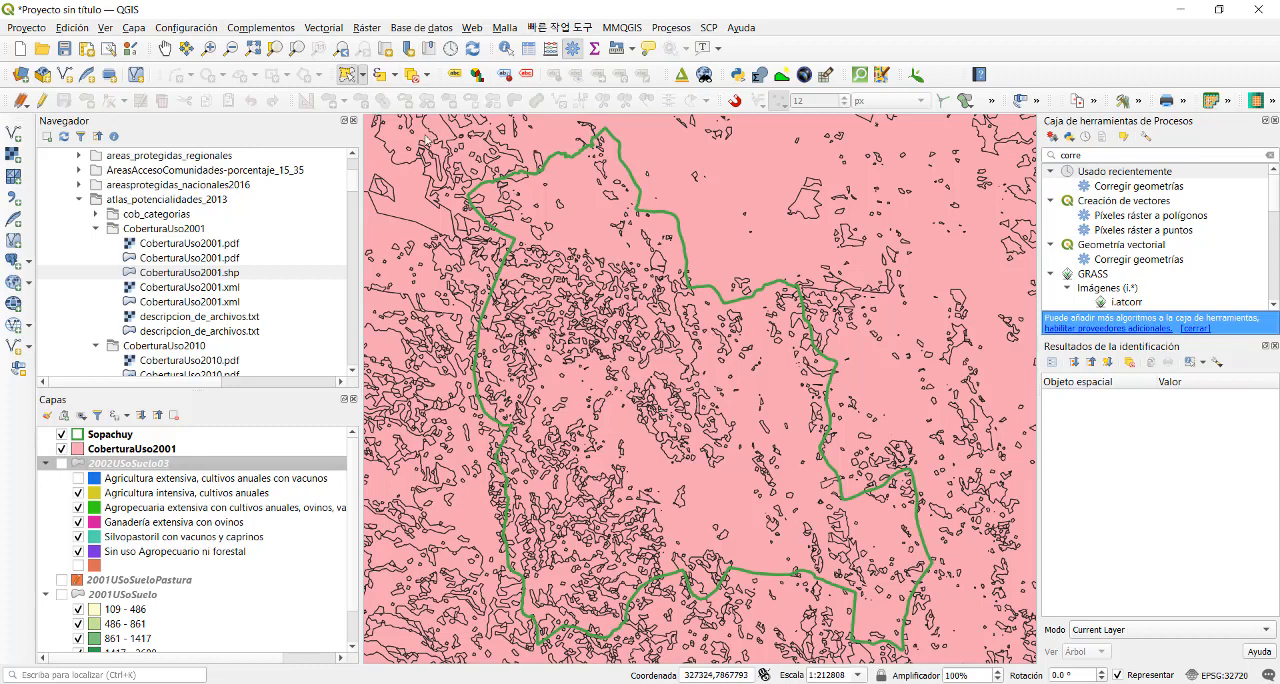
- Open the Cortar geoprocessing tool and set Sopachuy [EPSG:32720] as its overlay layer
left_click(329, 29)
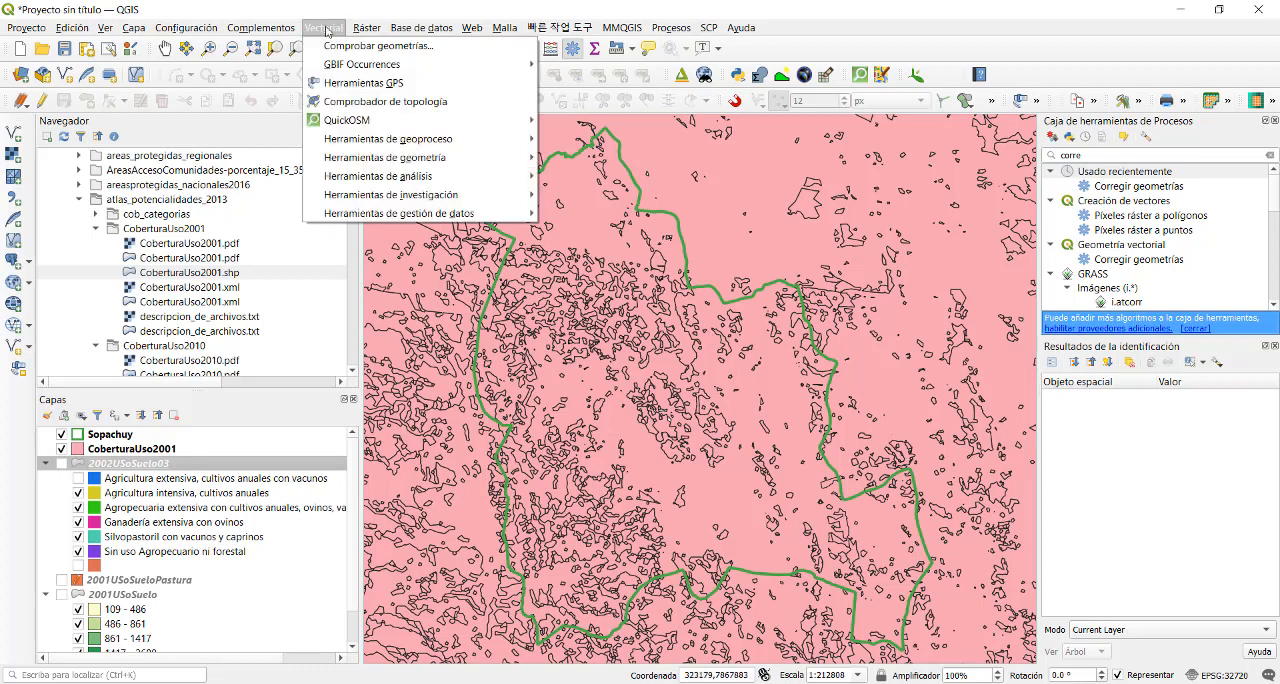
mouse_move(480, 138)
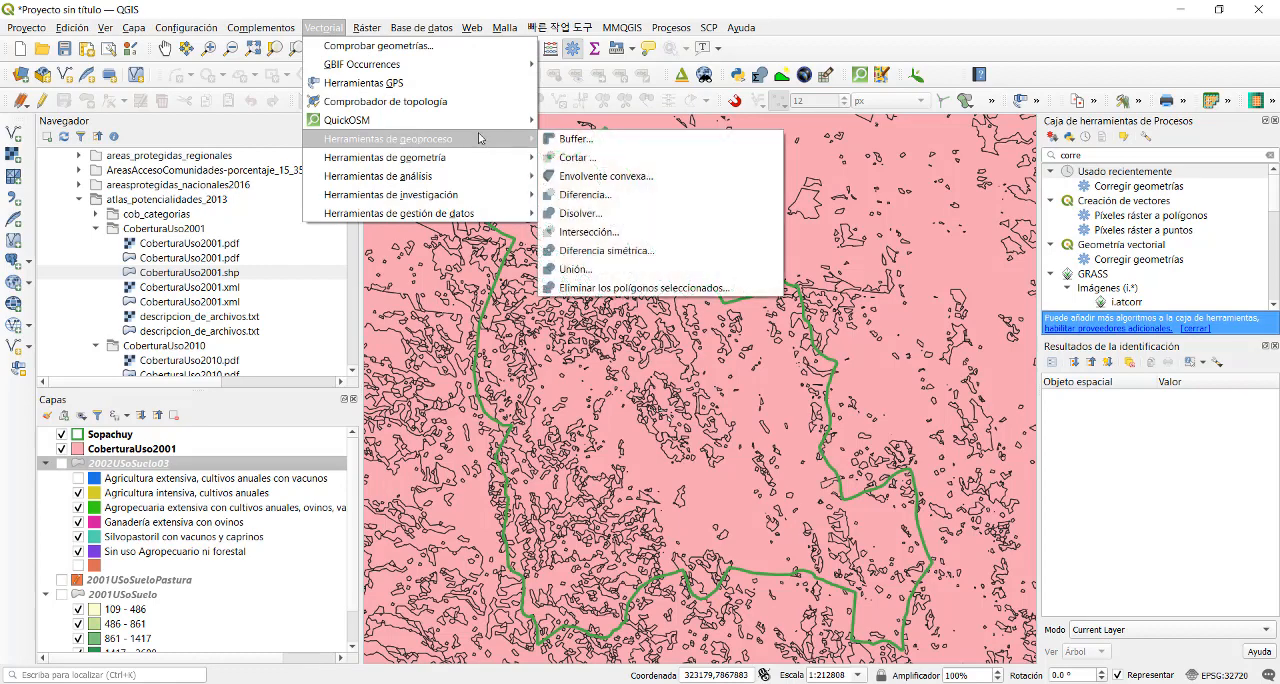
left_click(592, 162)
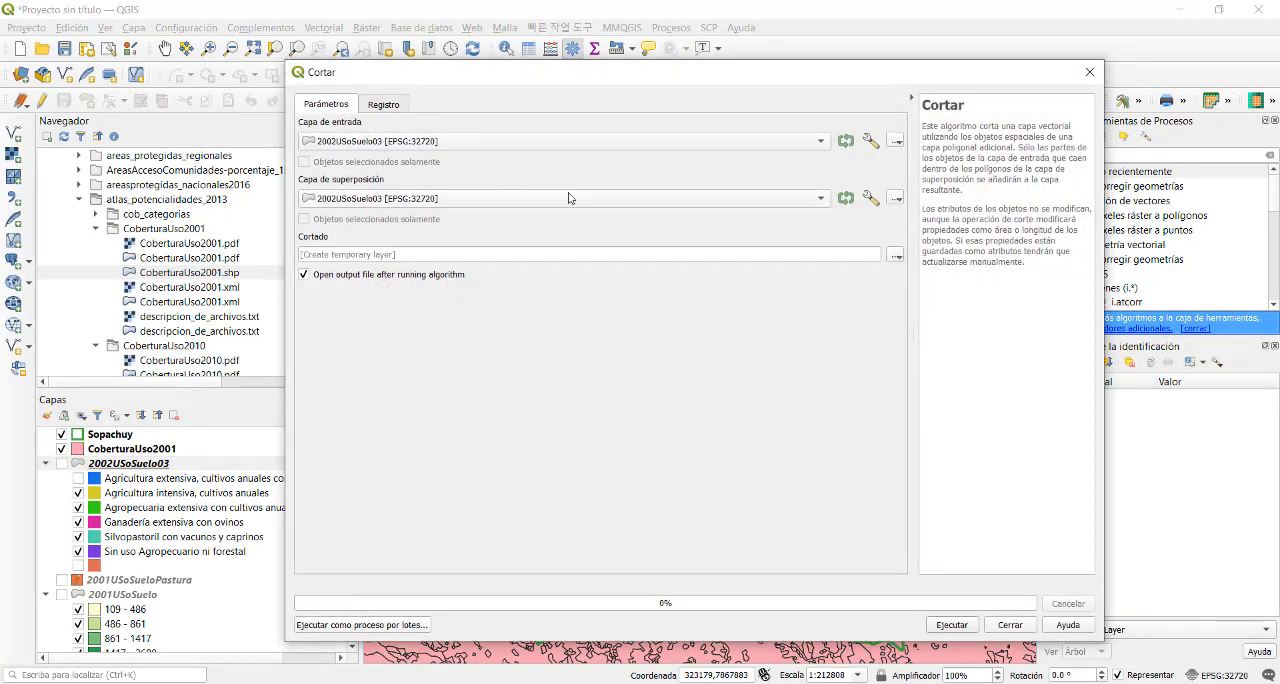
left_click(622, 200)
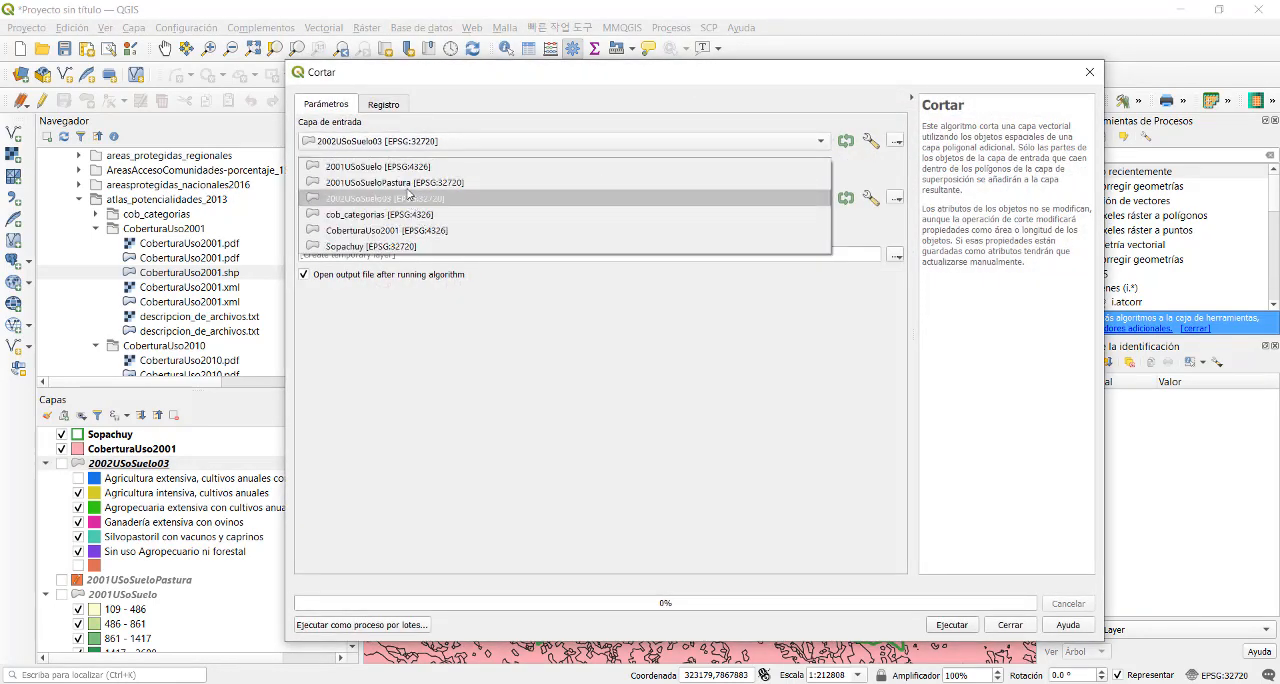
left_click(383, 248)
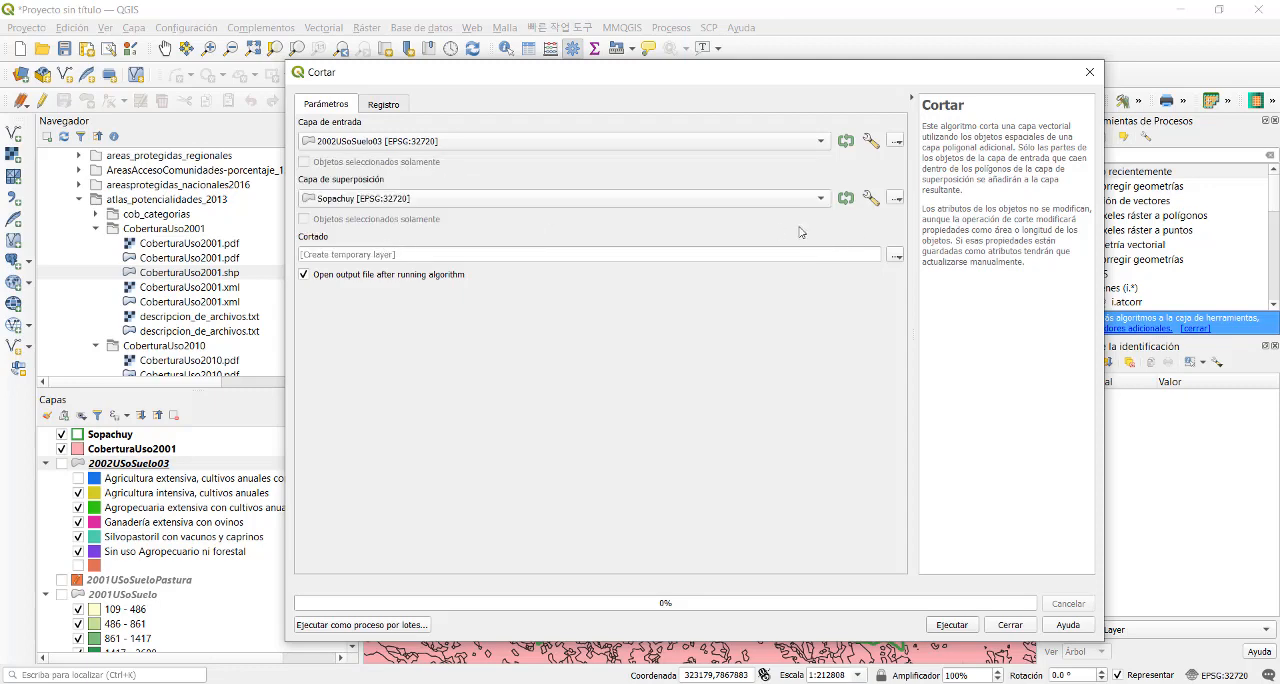
- Set the clip output to a shapefile named 2010USoSuelo01.shp in the ProyGEO2021 Vector folder
left_click(893, 256)
left_click(936, 290)
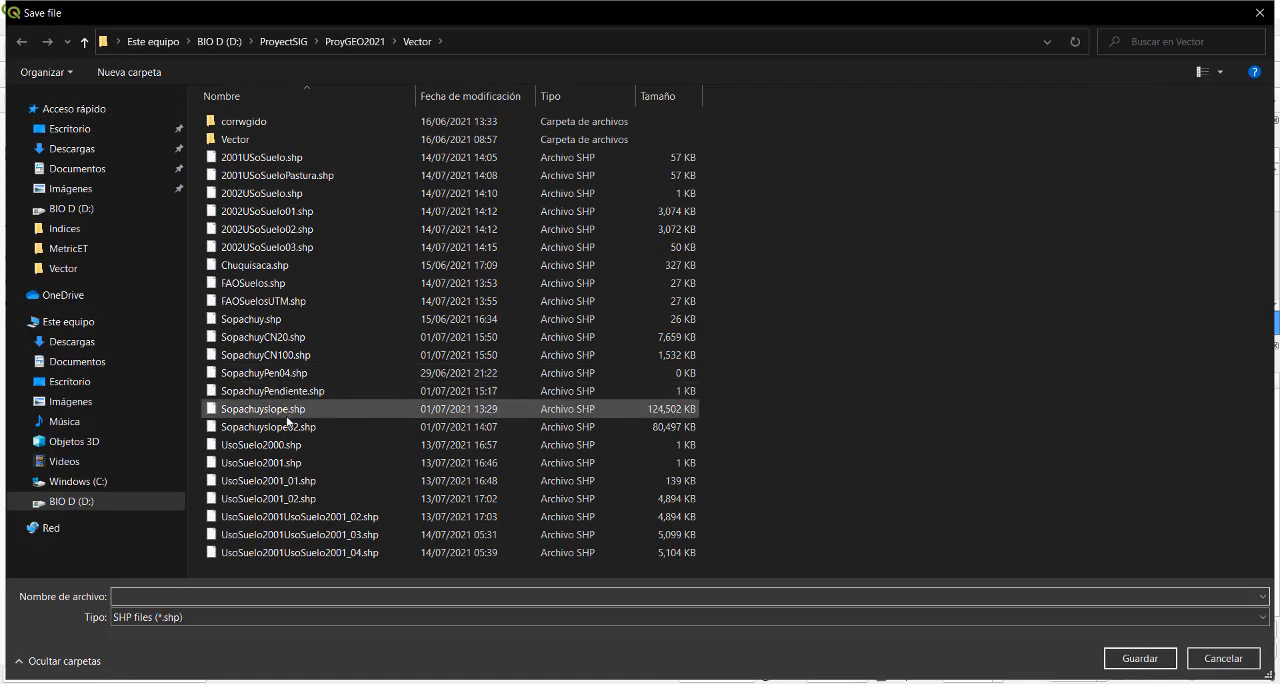
left_click(265, 211)
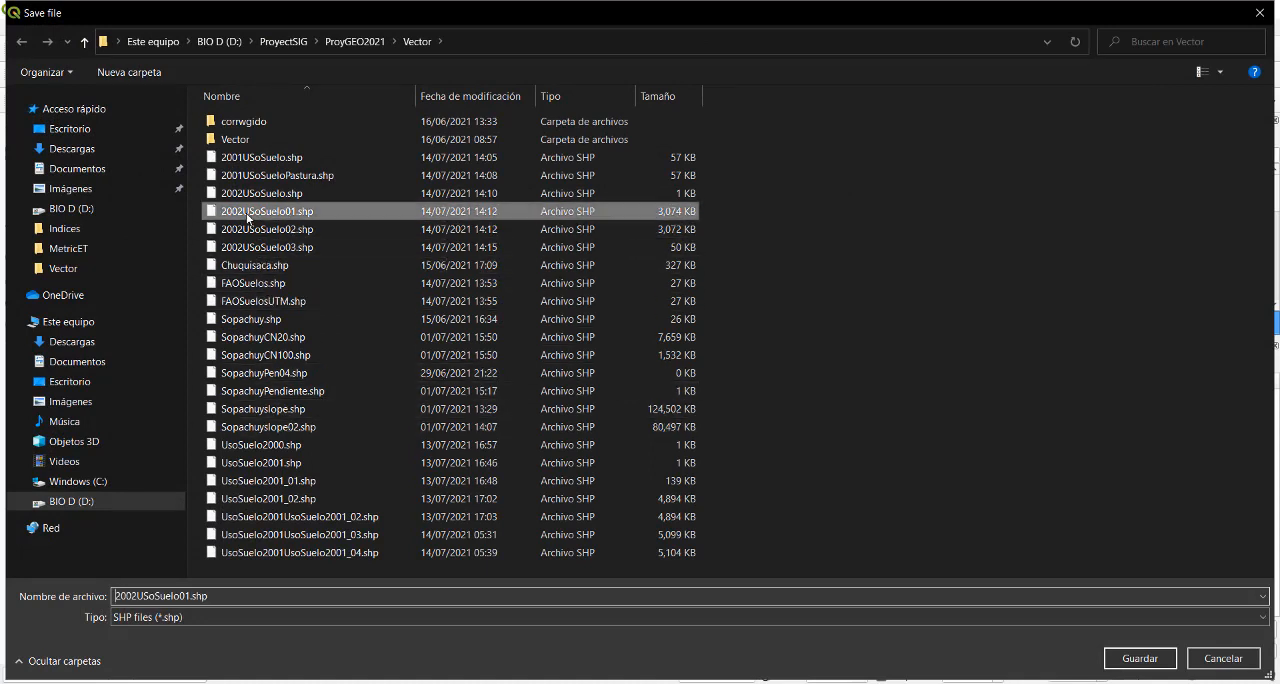
left_click(140, 596)
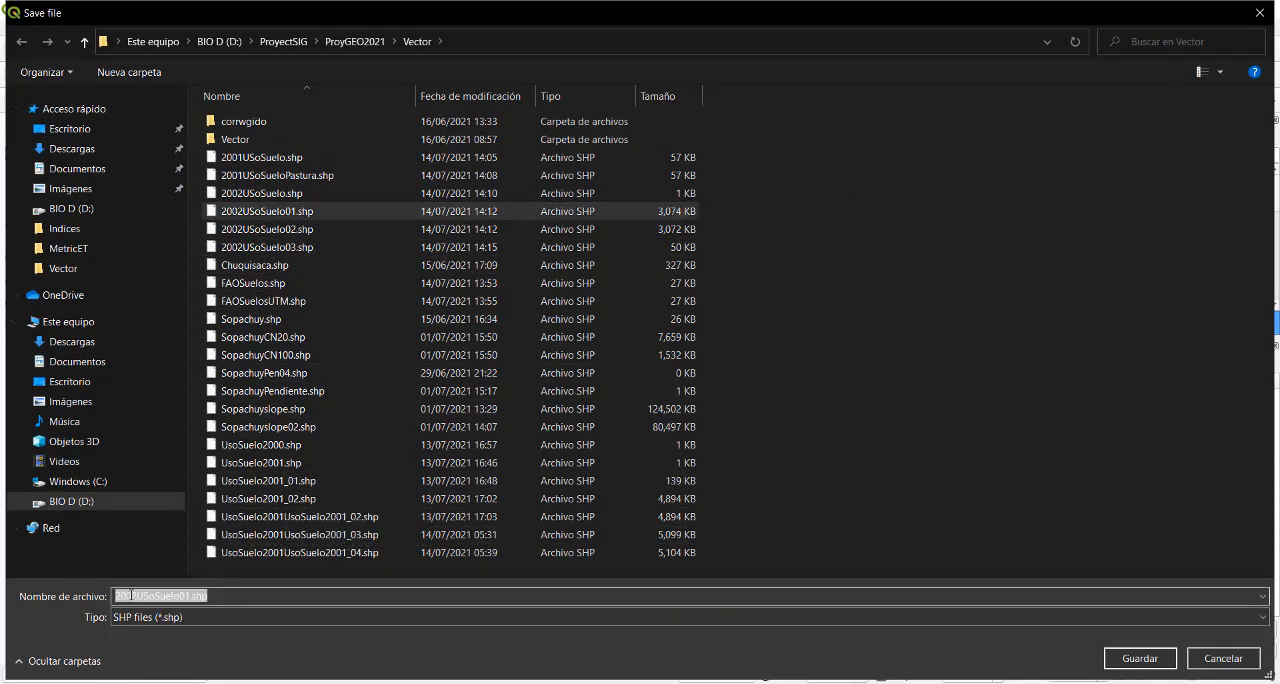
left_click(131, 596)
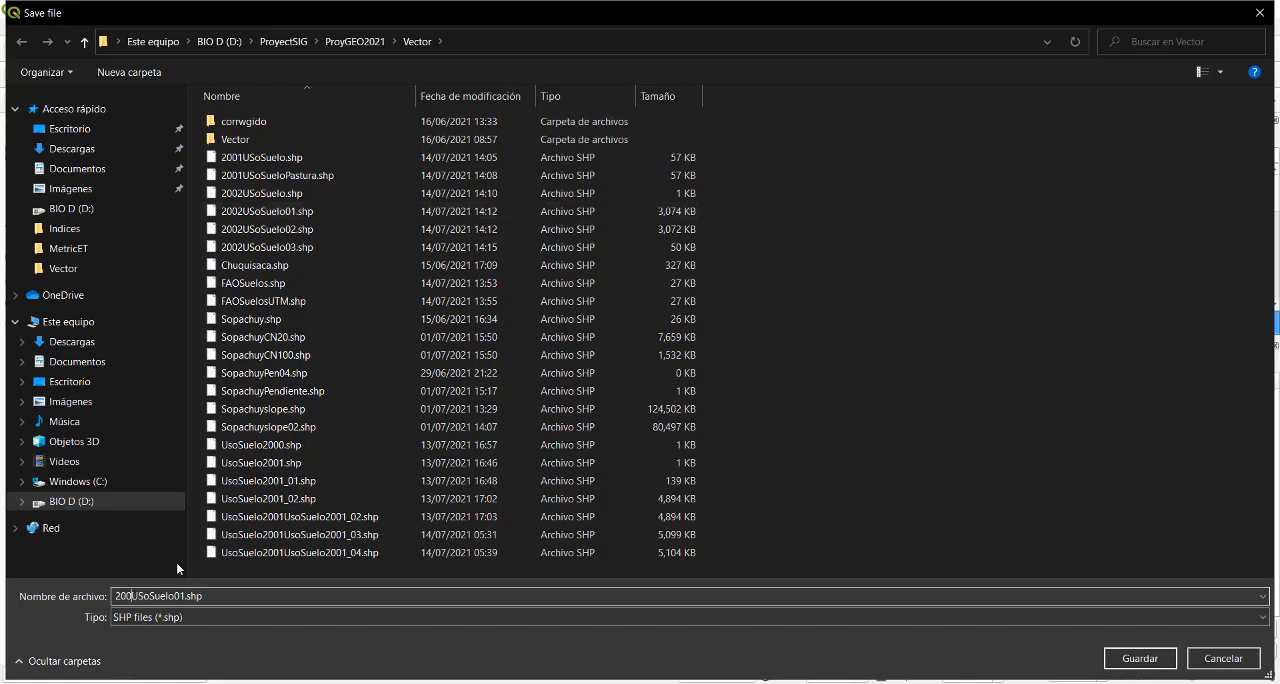
key("BackSpace")
type("1")
key("BackSpace")
key("BackSpace")
type("10")
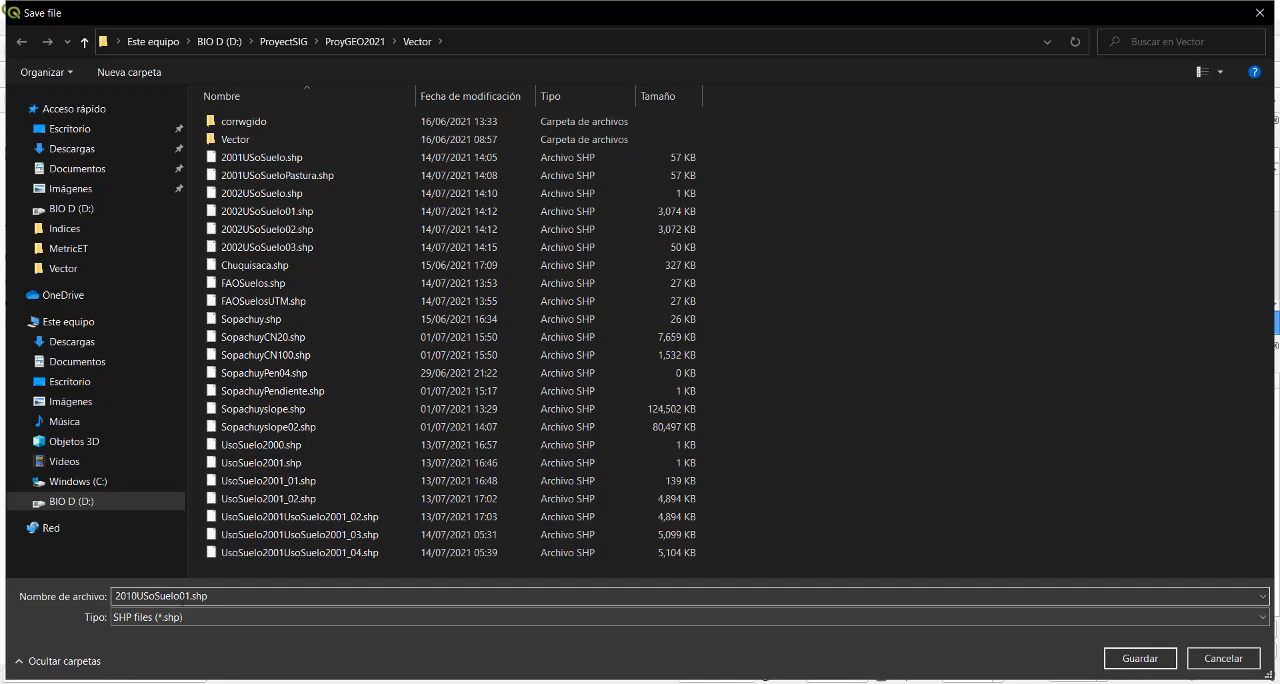
left_click(1140, 658)
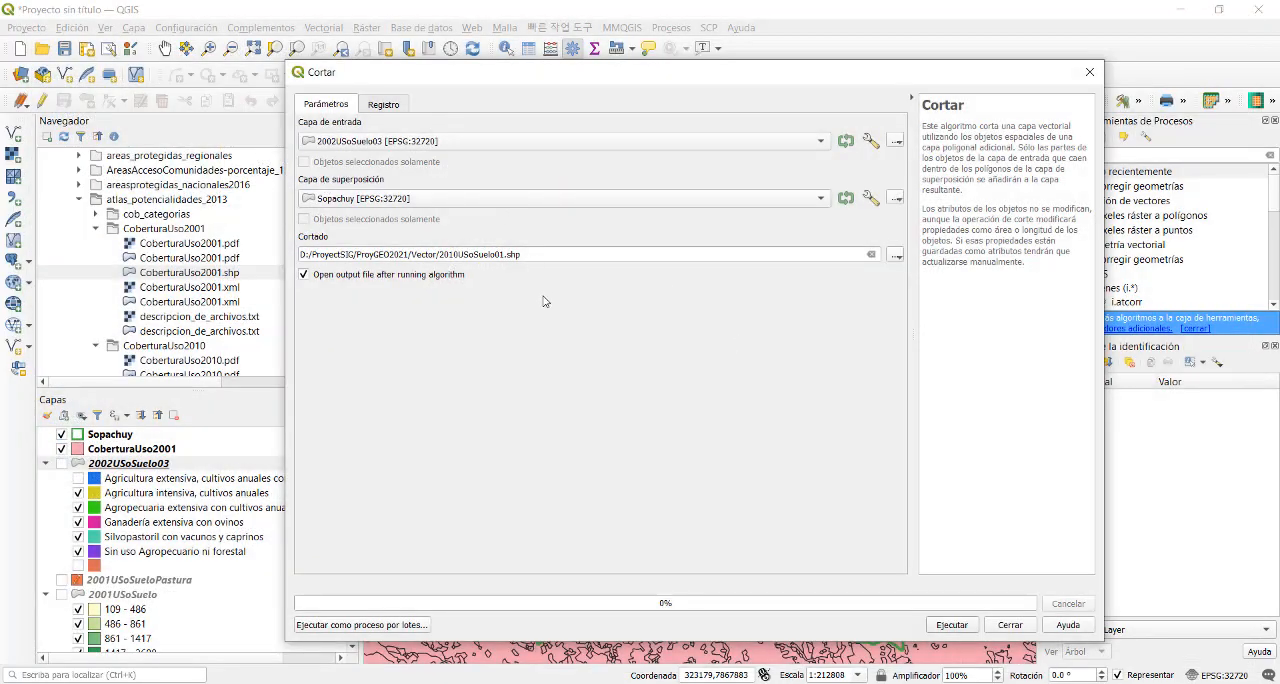
- Run the clip of 2002USoSuelo03, close the tool and move the 2010USoSuelo01 layer above CoberturaUso2001
left_click(952, 625)
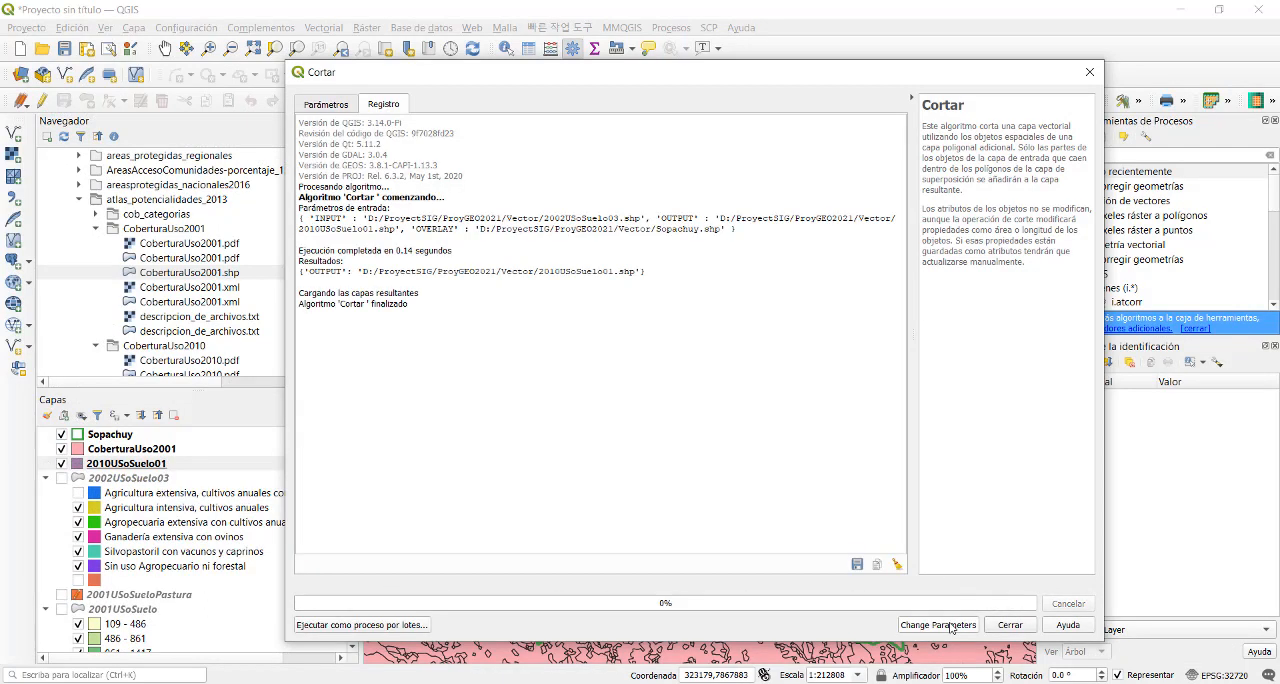
left_click(1090, 73)
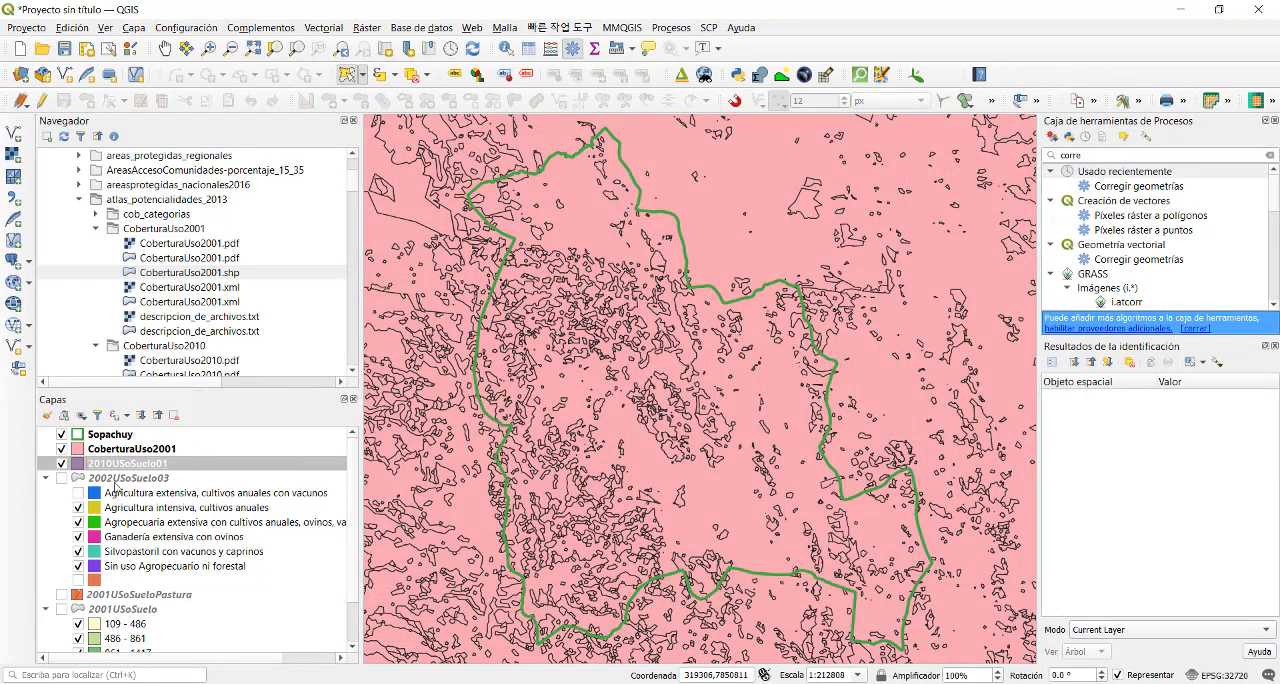
left_click_drag(125, 466, 130, 448)
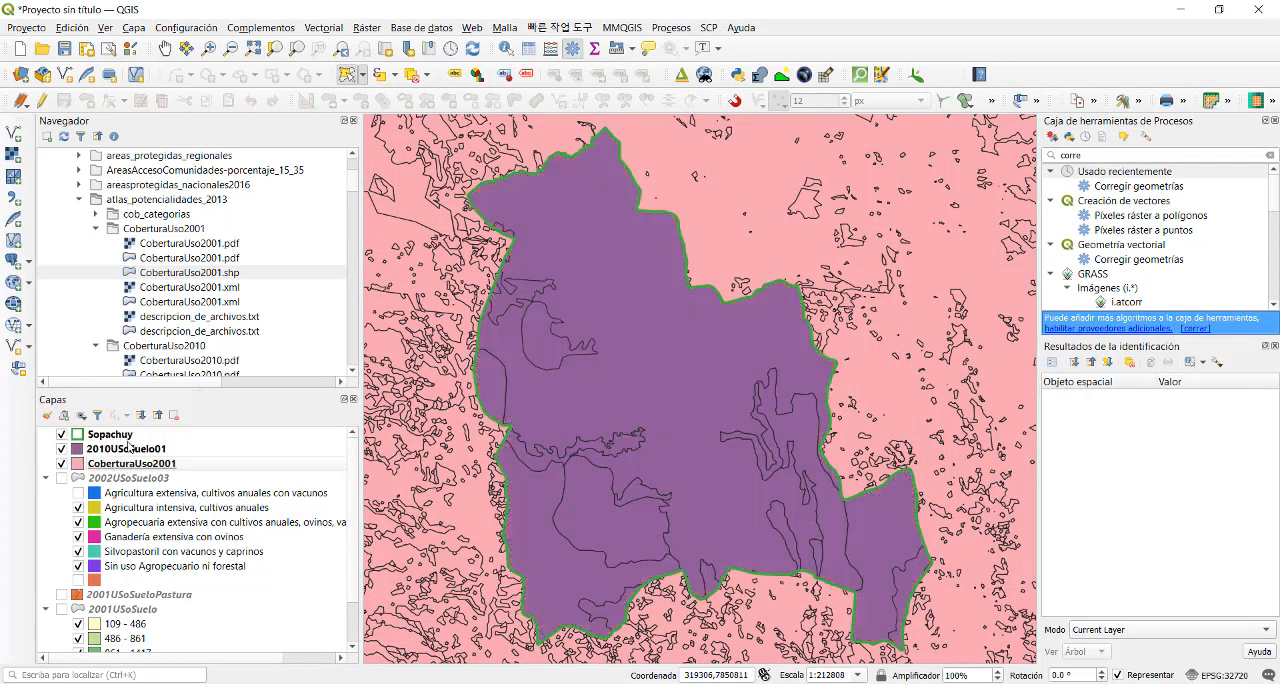
left_click(146, 464)
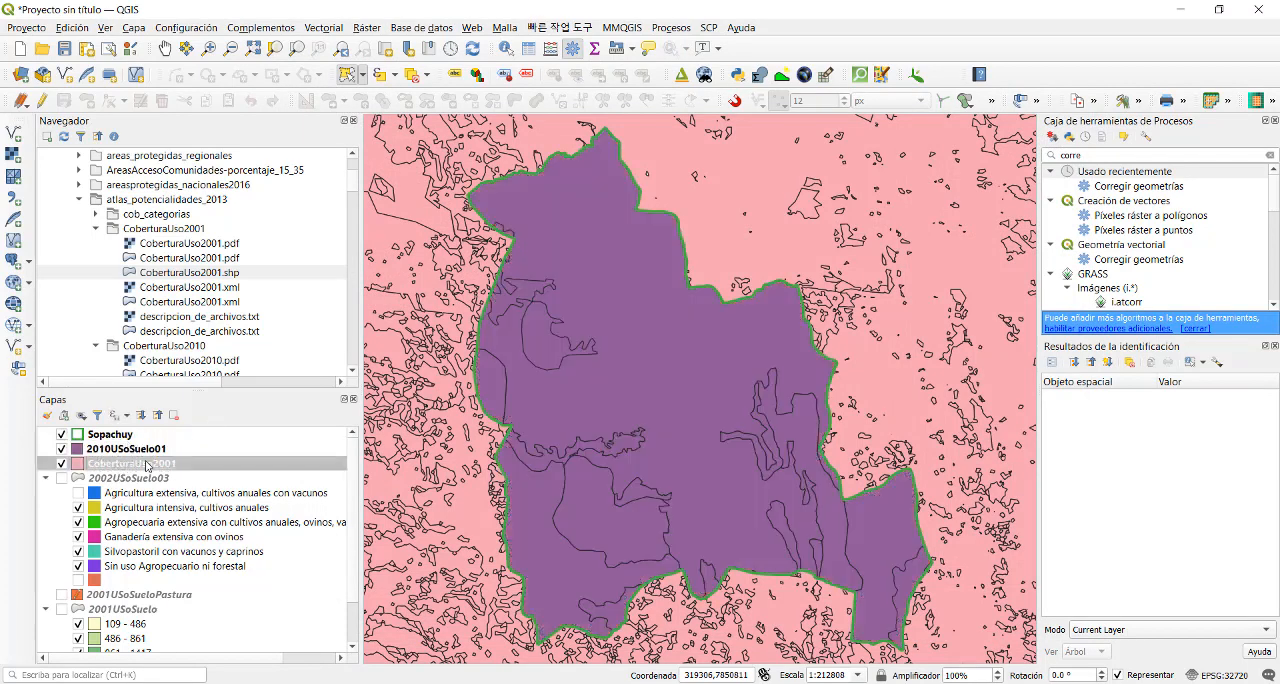
left_click(165, 451)
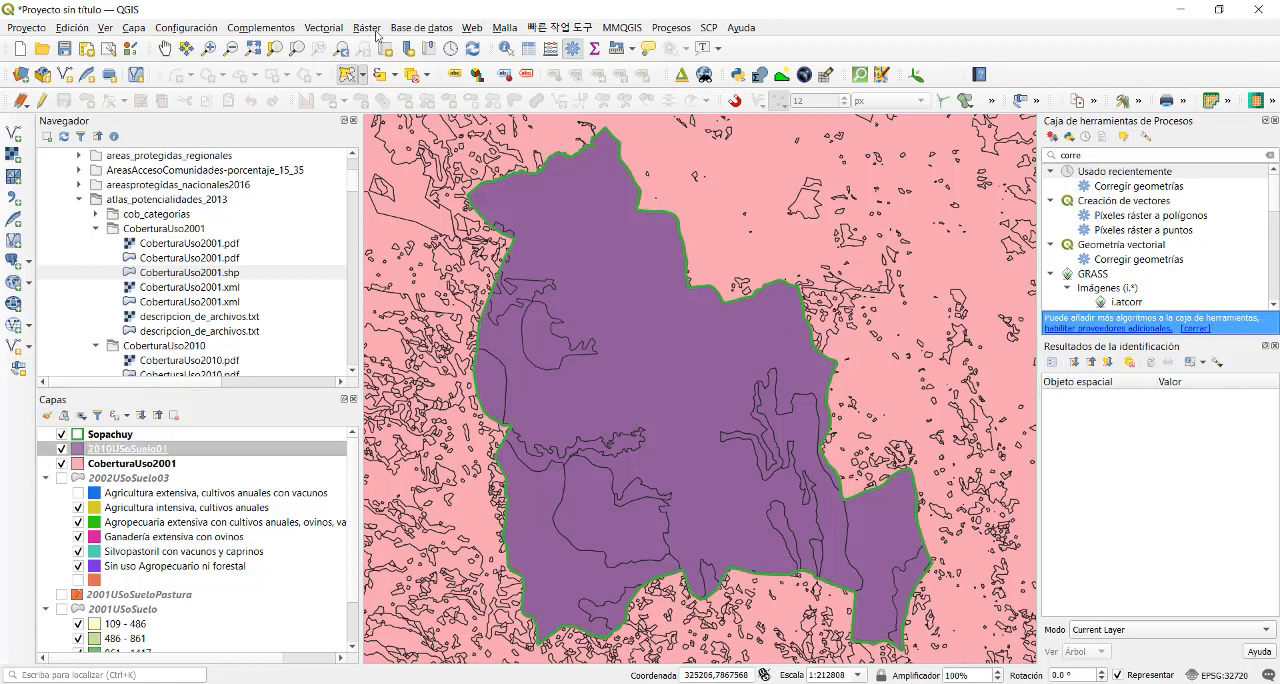
- Open the Cortar geoprocessing tool again with CoberturaUso2001 [EPSG:4326] as input layer and Sopachuy [EPSG:32720] as overlay layer
left_click(332, 29)
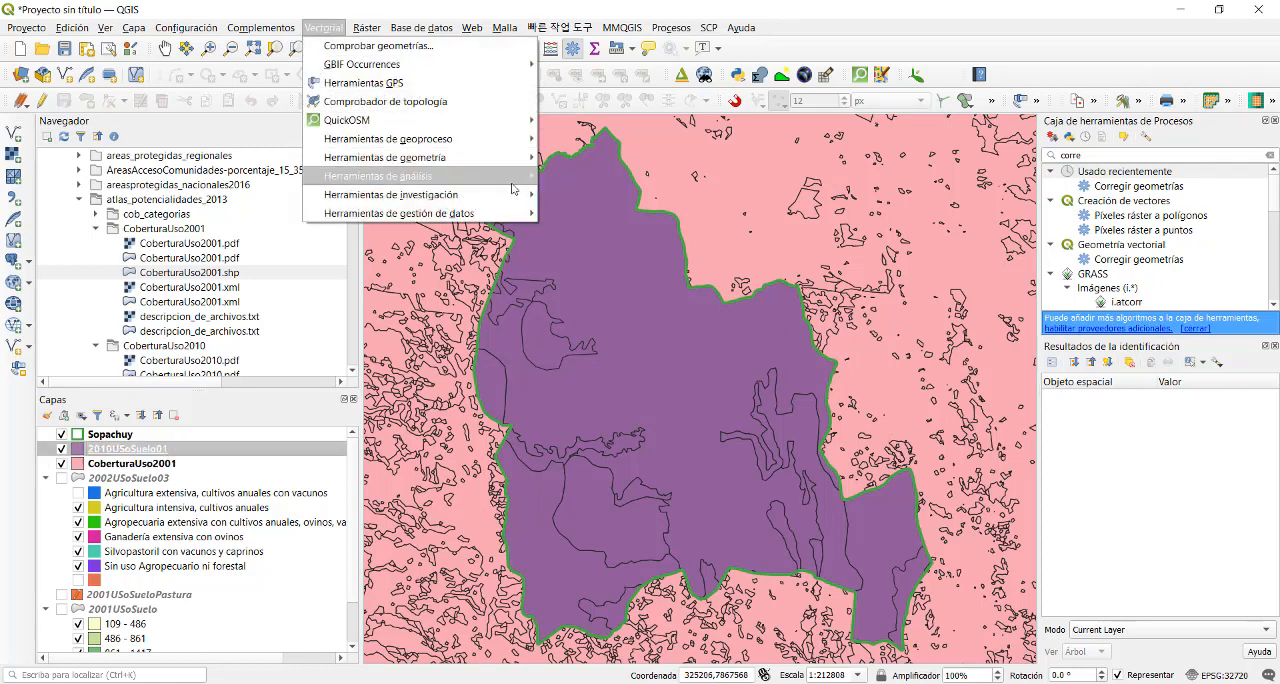
mouse_move(518, 200)
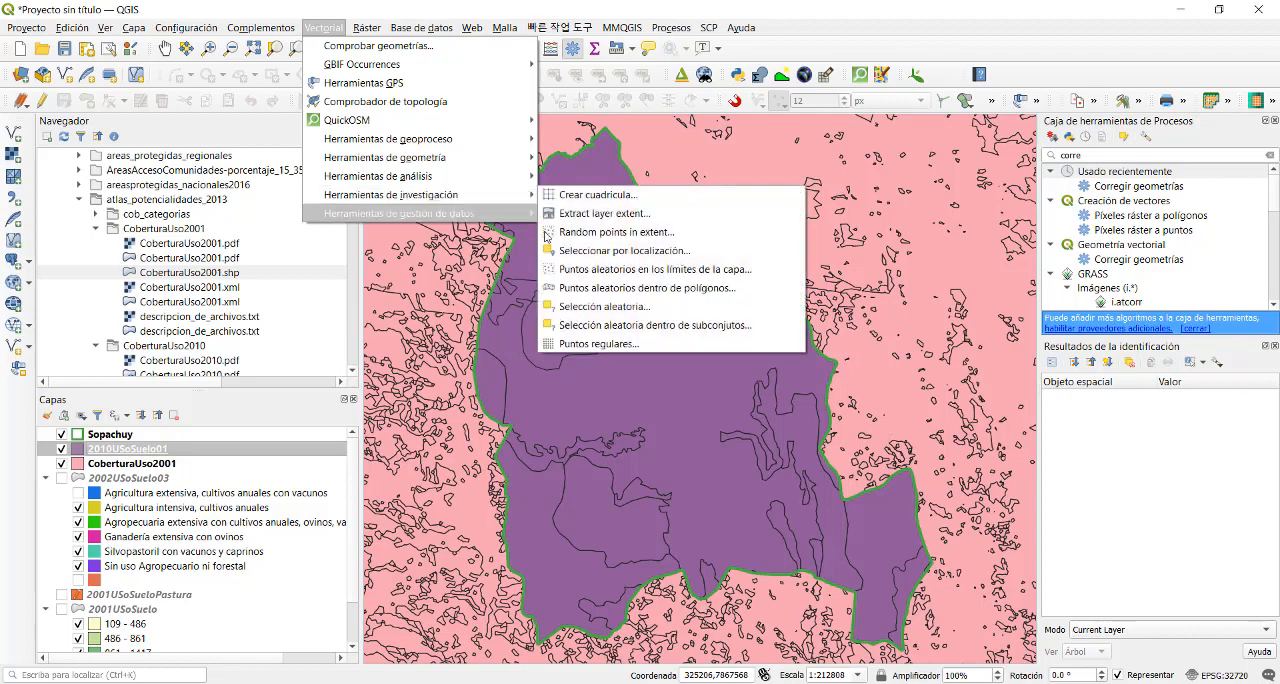
mouse_move(470, 148)
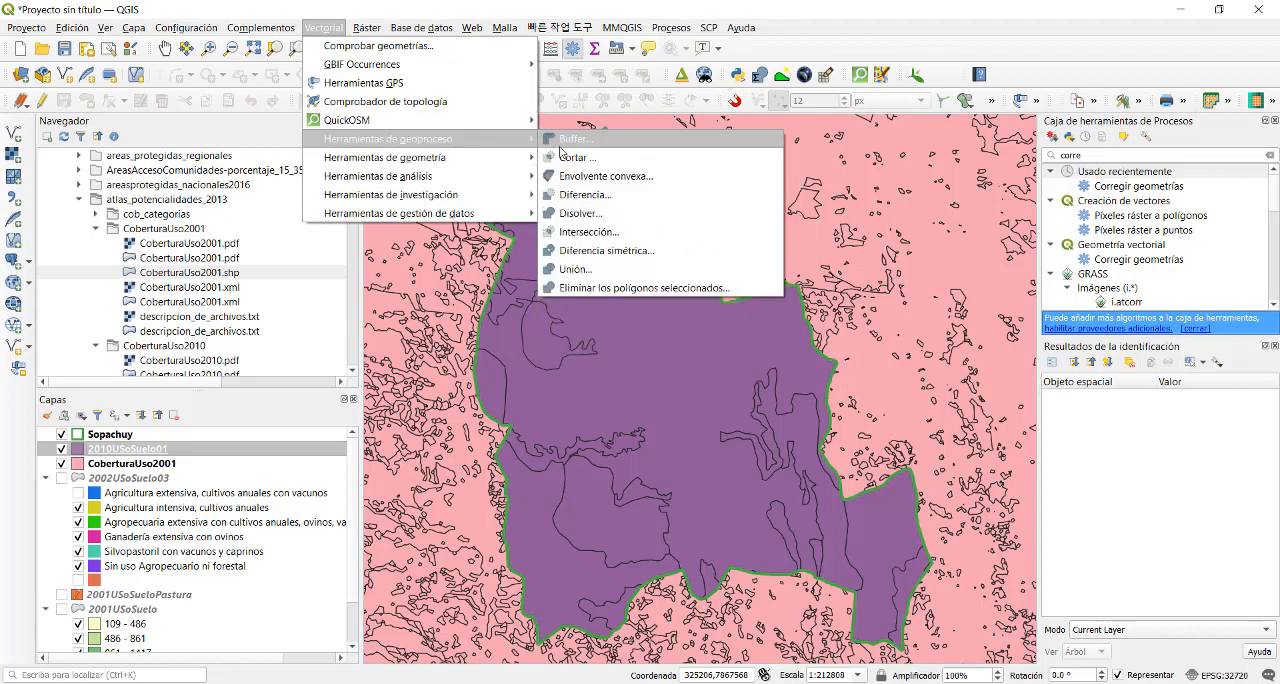
left_click(575, 158)
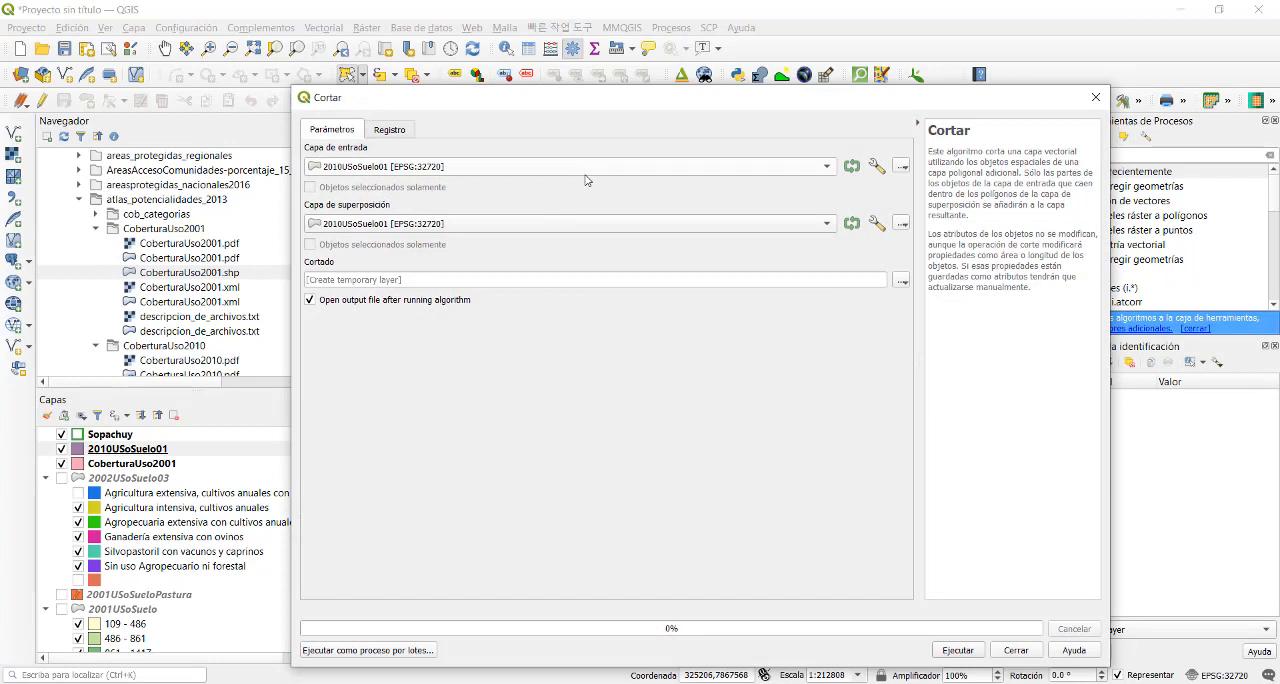
left_click(560, 167)
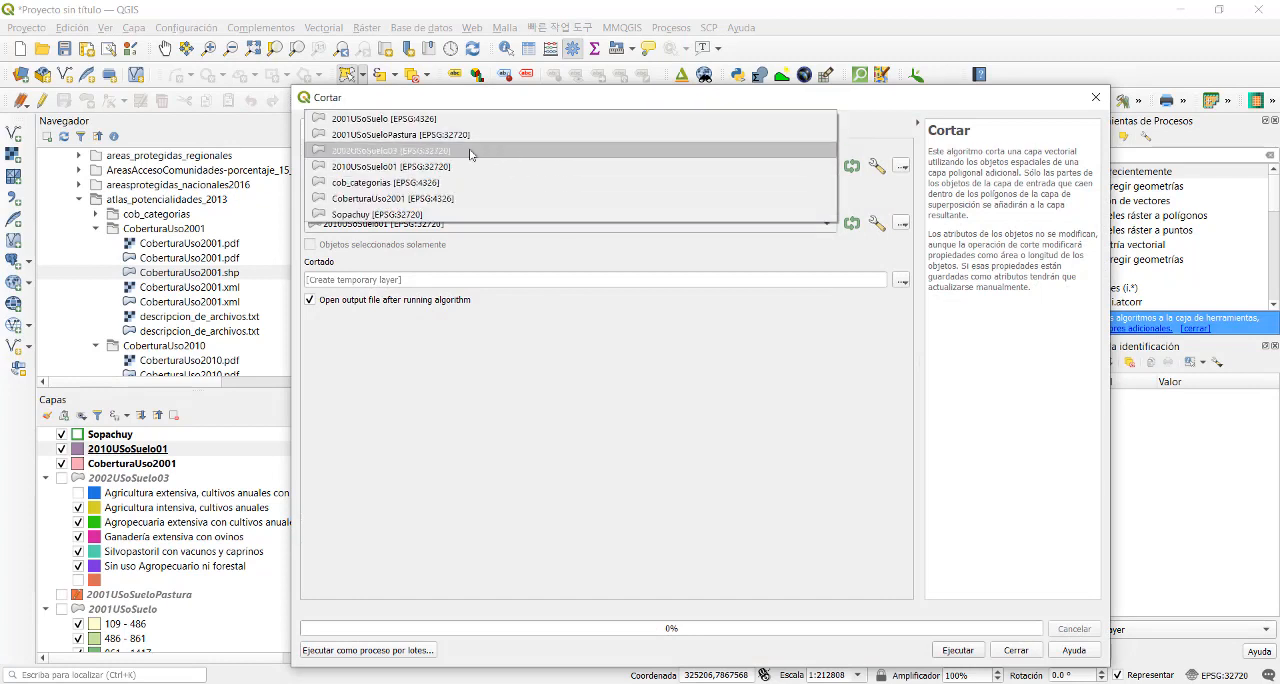
left_click(446, 198)
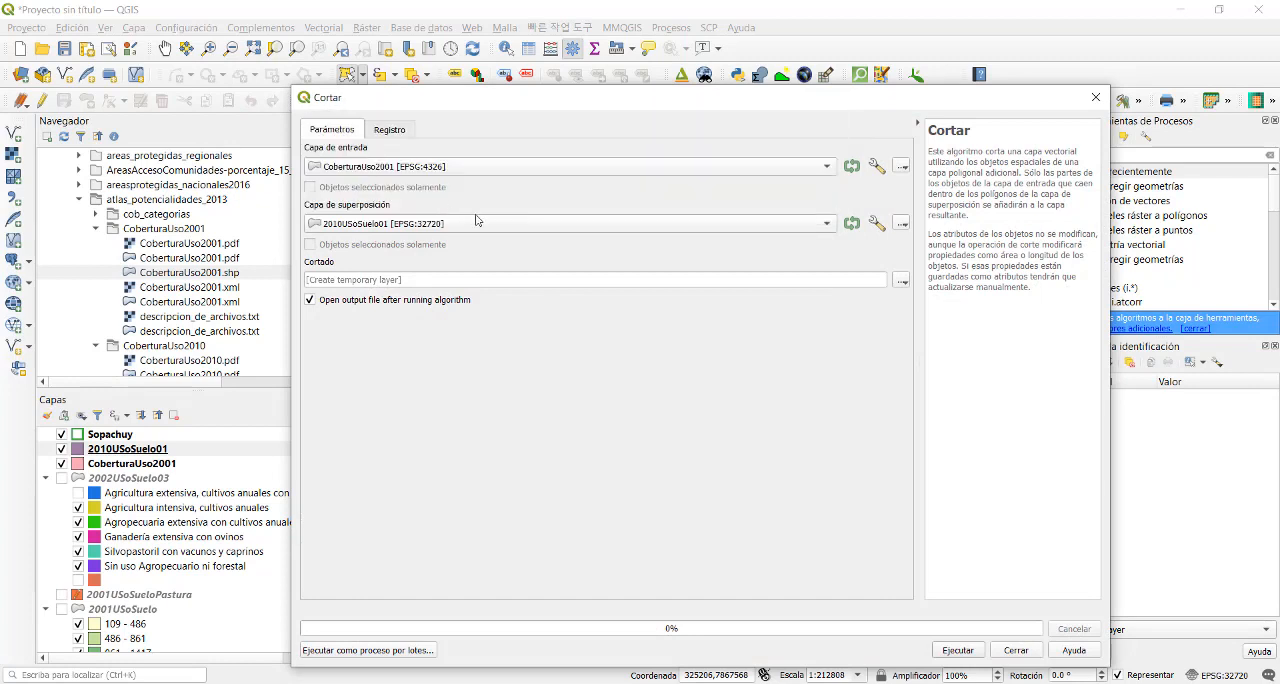
left_click(408, 230)
left_click(388, 270)
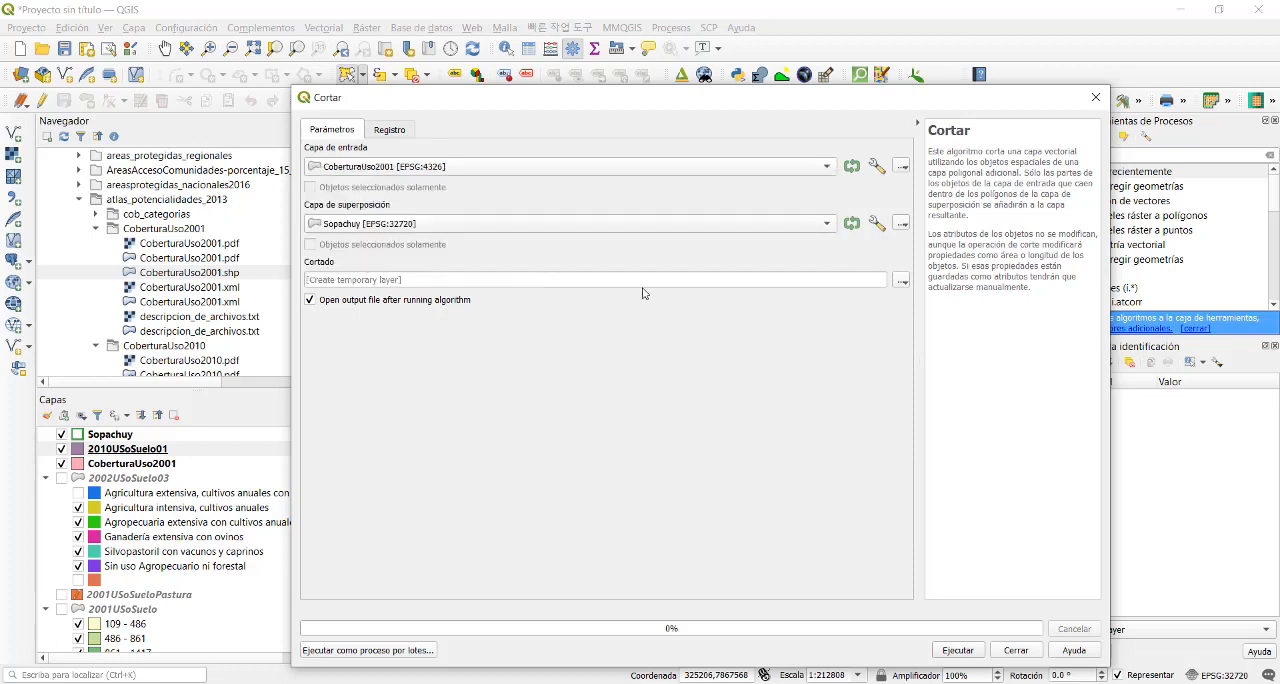
- Try to clip CoberturaUso2001 to Sopachuy into the file 2010USoSuelo02.shp in the Vector folder, and close the tool
left_click(903, 283)
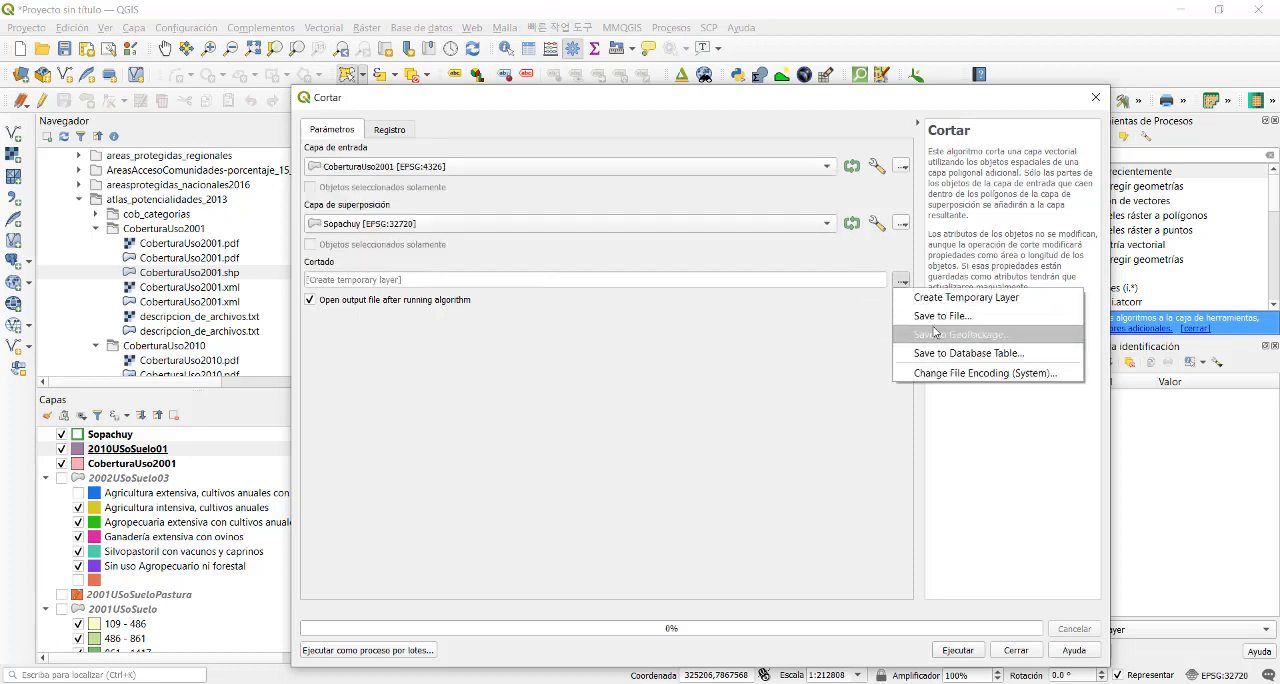
left_click(938, 316)
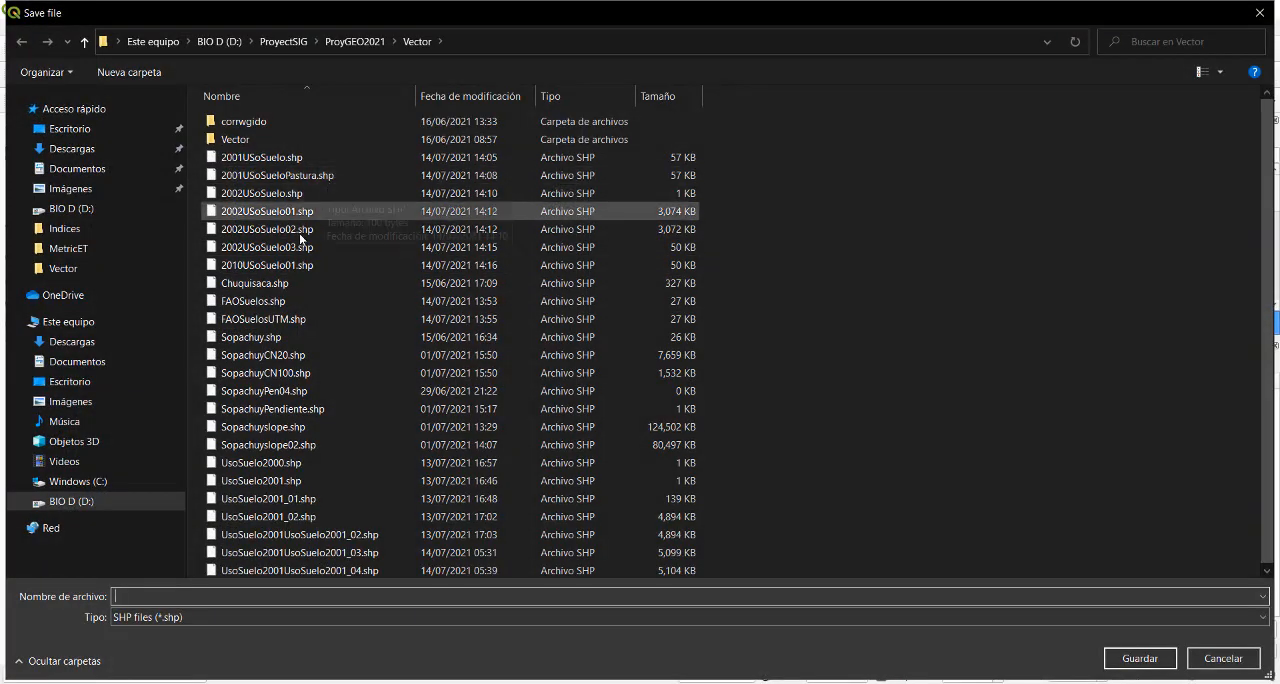
left_click(245, 265)
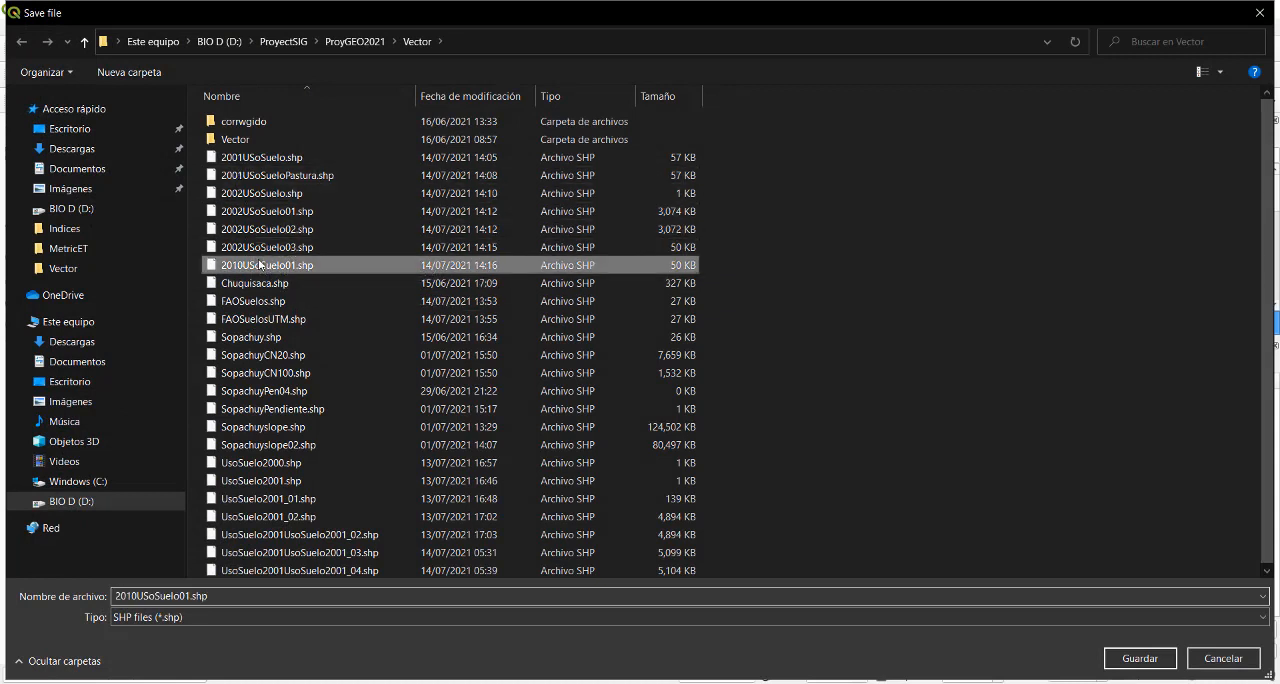
left_click(187, 596)
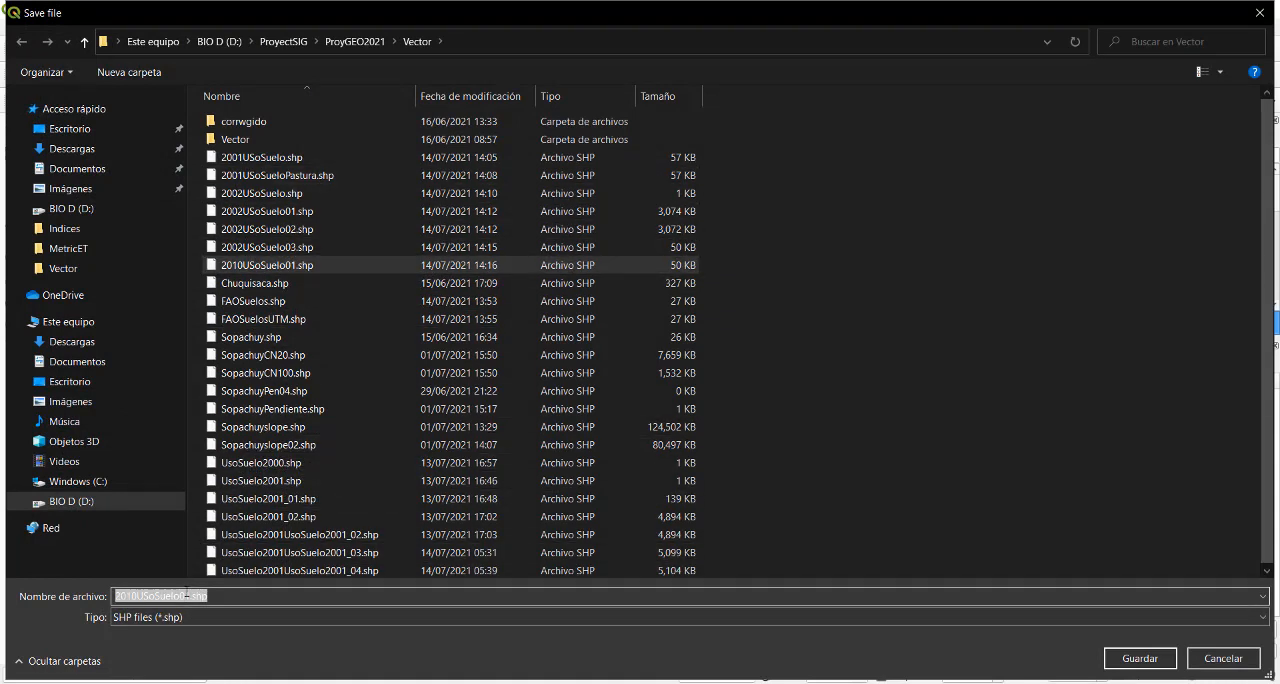
left_click(187, 596)
key("BackSpace")
type("2")
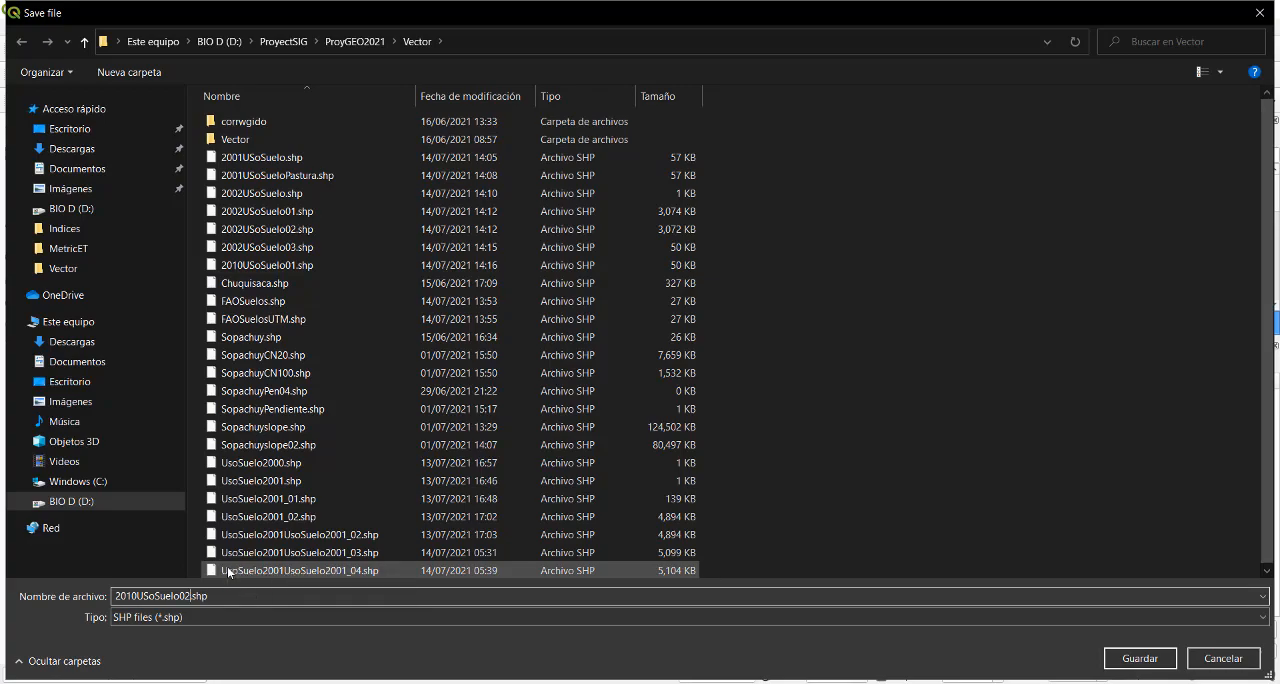
left_click(1140, 658)
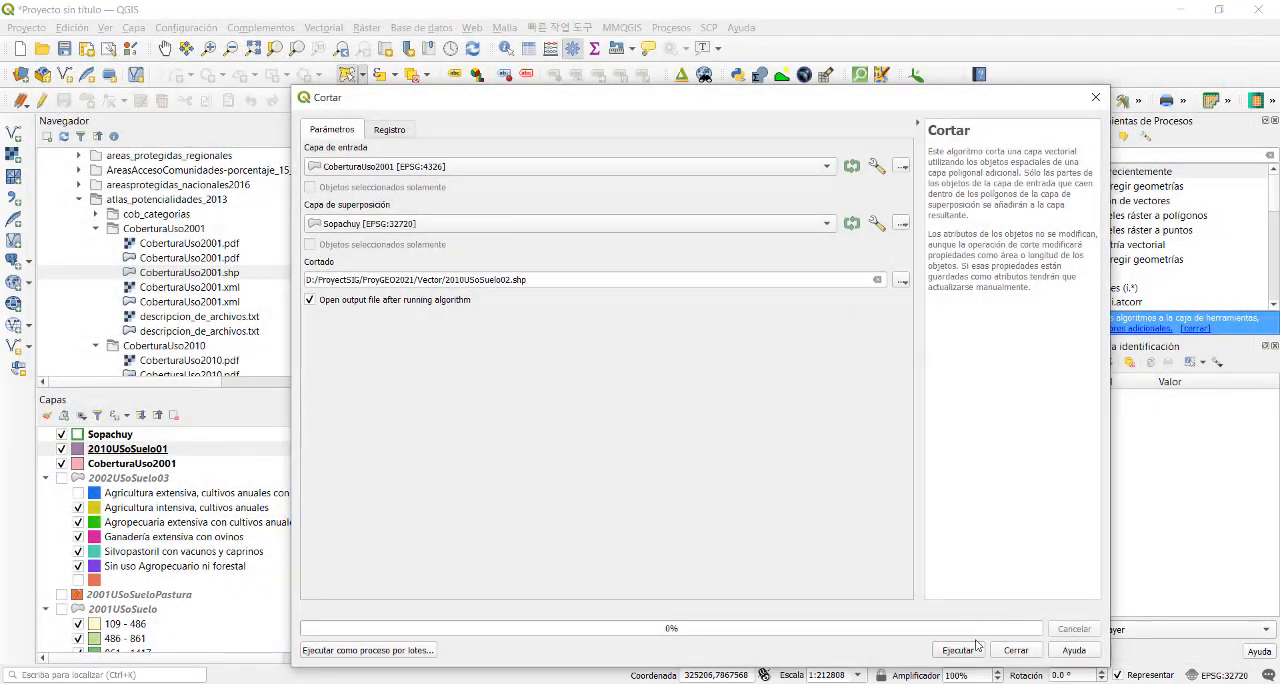
left_click(962, 650)
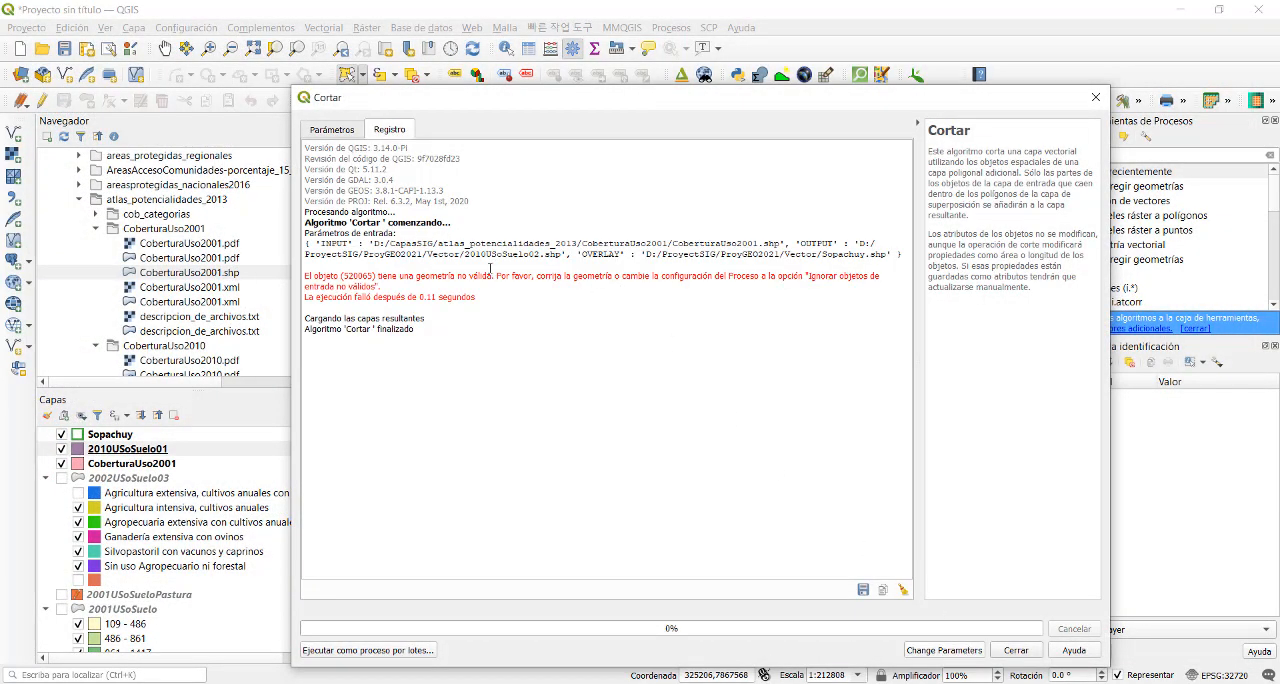
left_click(1096, 97)
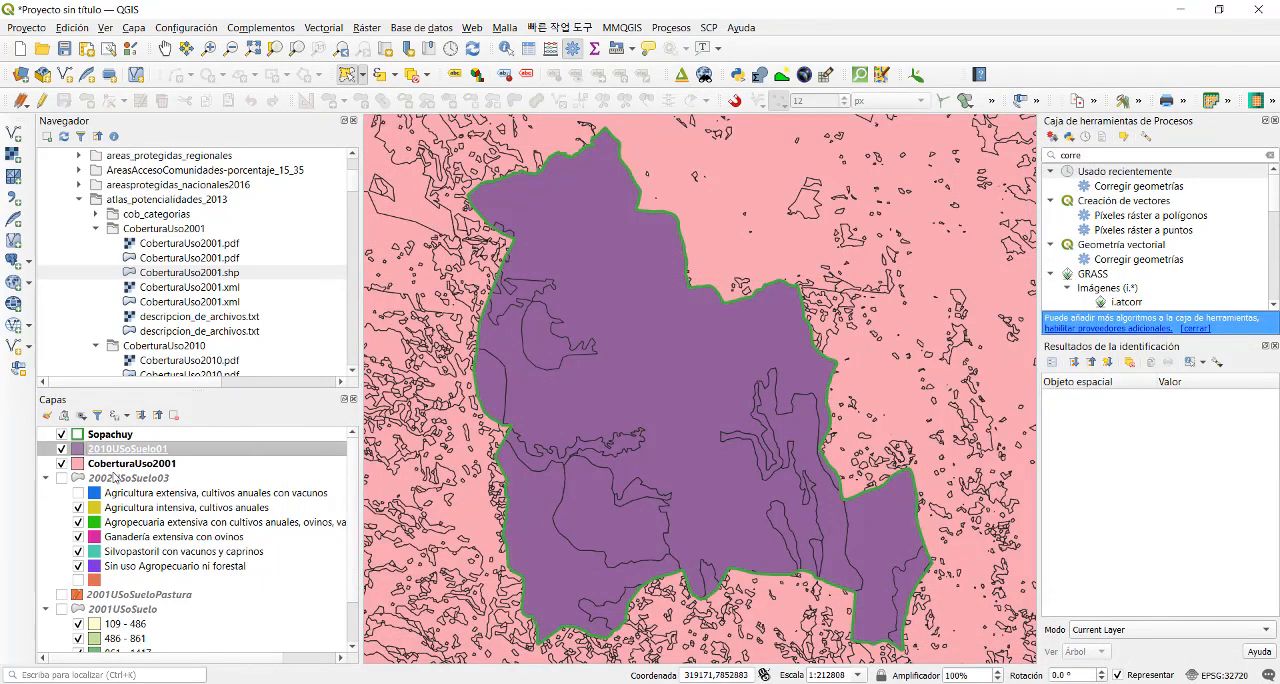
- Select the CoberturaUso2001 features with a freehand outline drawn just outside the whole Sopachuy boundary
left_click(120, 464)
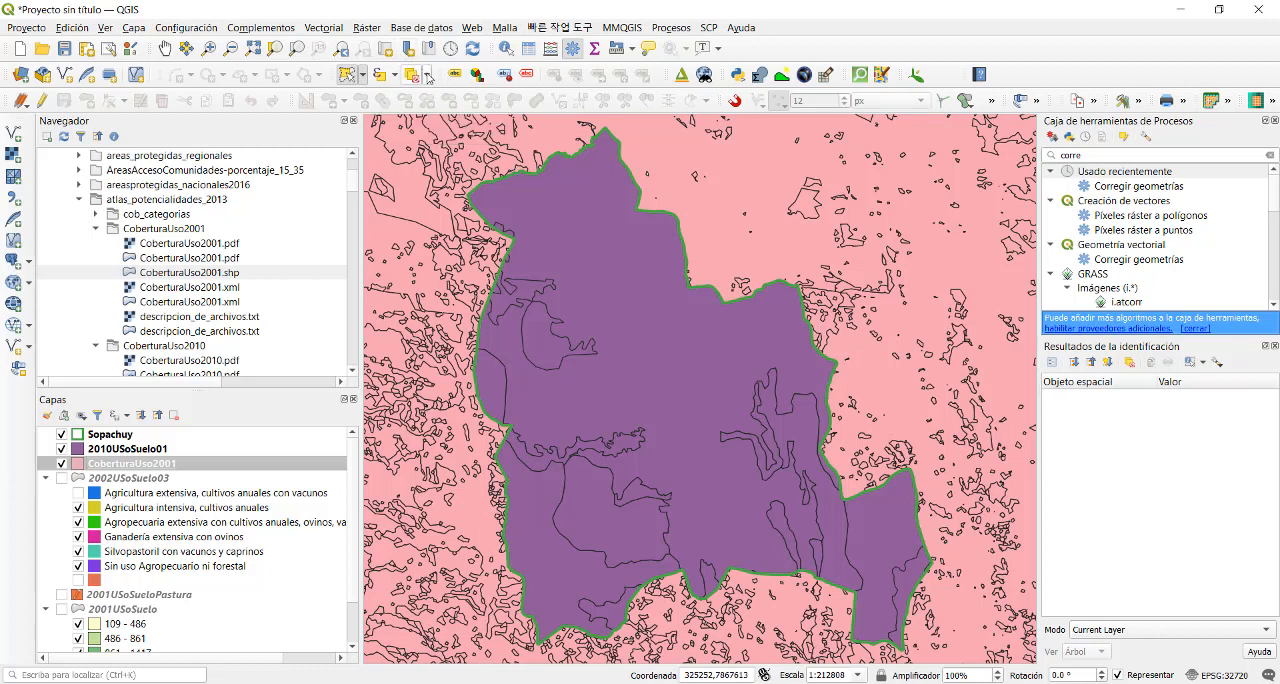
left_click(362, 75)
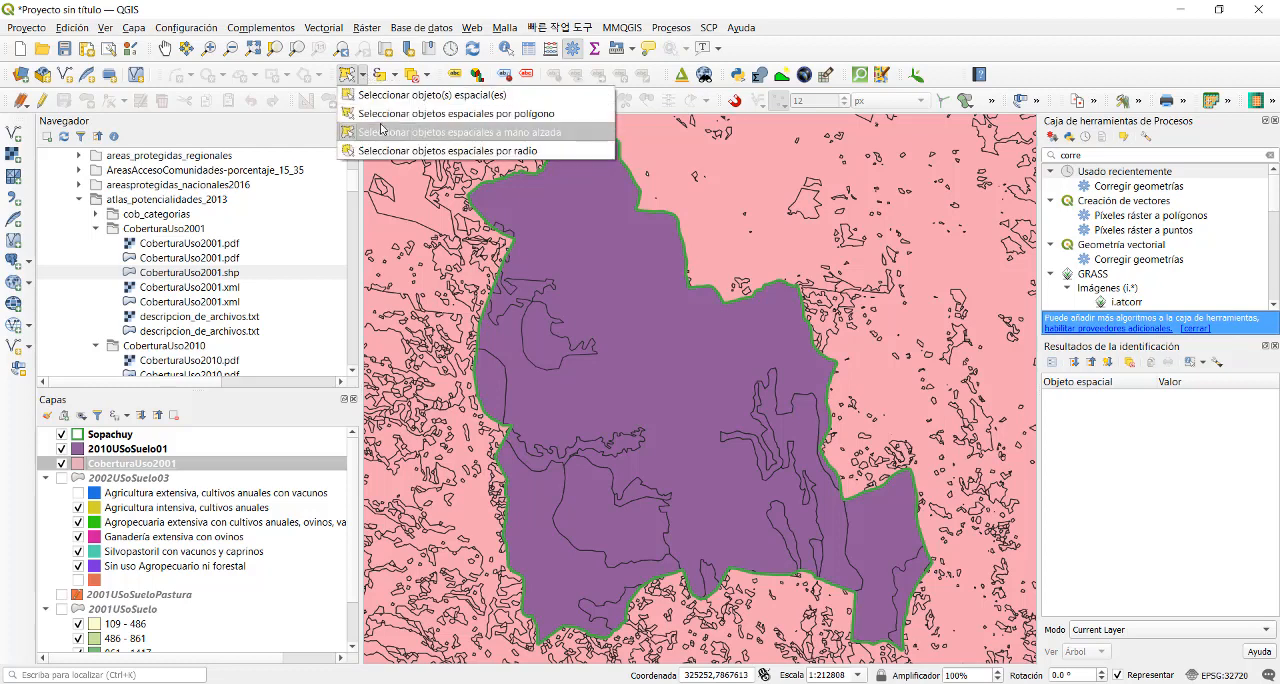
left_click(393, 132)
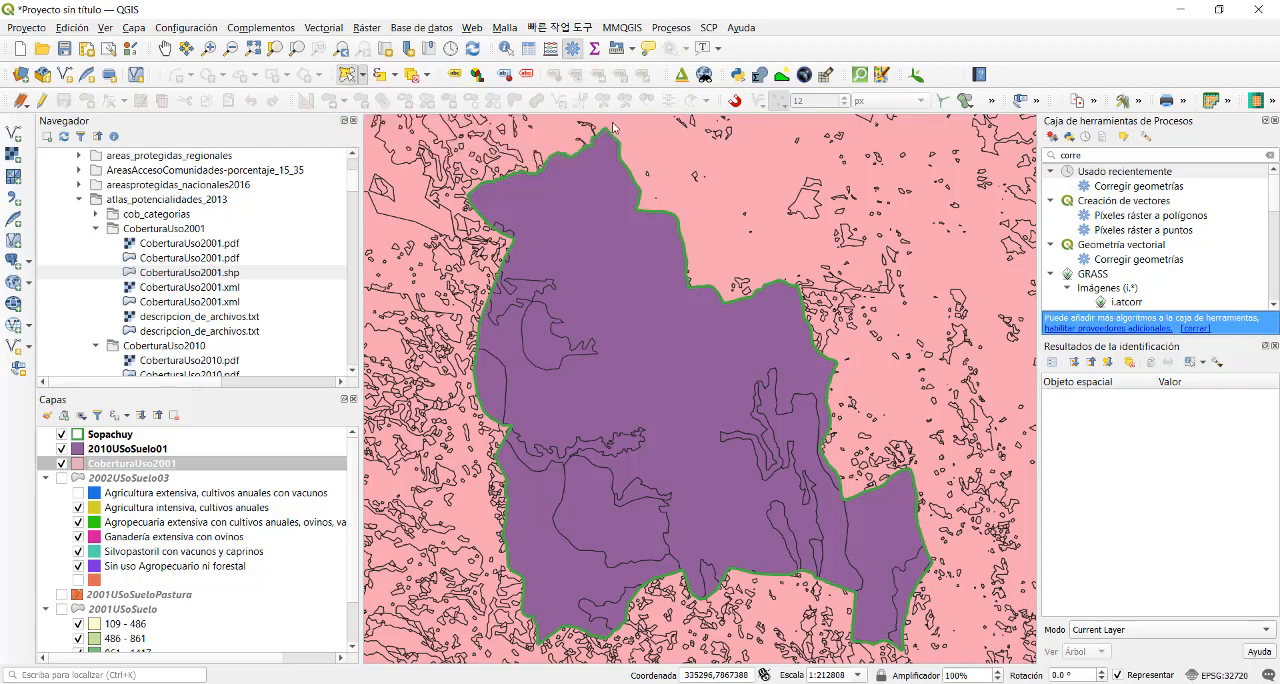
mouse_move(613, 127)
left_mouse_down()
mouse_move(530, 160)
mouse_move(461, 226)
mouse_move(475, 241)
mouse_move(470, 433)
mouse_move(495, 490)
mouse_move(505, 598)
mouse_move(573, 650)
mouse_move(648, 627)
mouse_move(670, 592)
mouse_move(750, 598)
mouse_move(834, 638)
mouse_move(927, 648)
mouse_move(900, 455)
mouse_move(855, 458)
mouse_move(835, 315)
mouse_move(693, 213)
mouse_move(660, 170)
left_mouse_up()
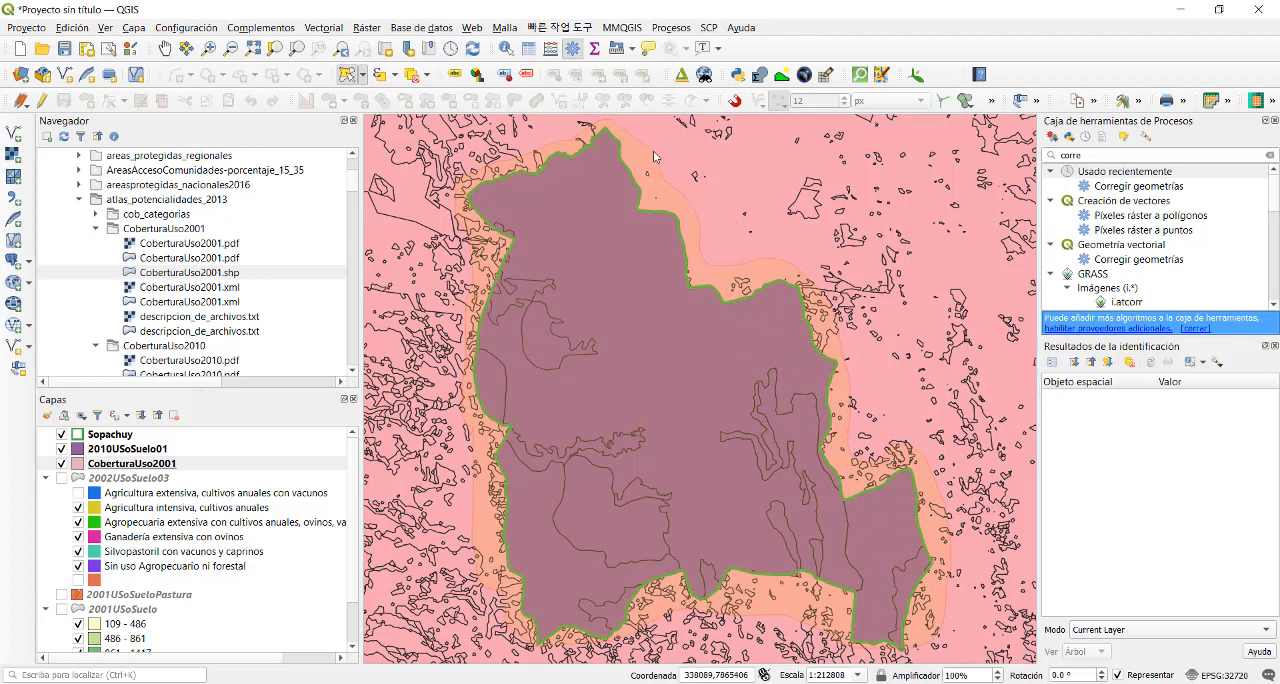
left_click_drag(653, 150, 653, 150)
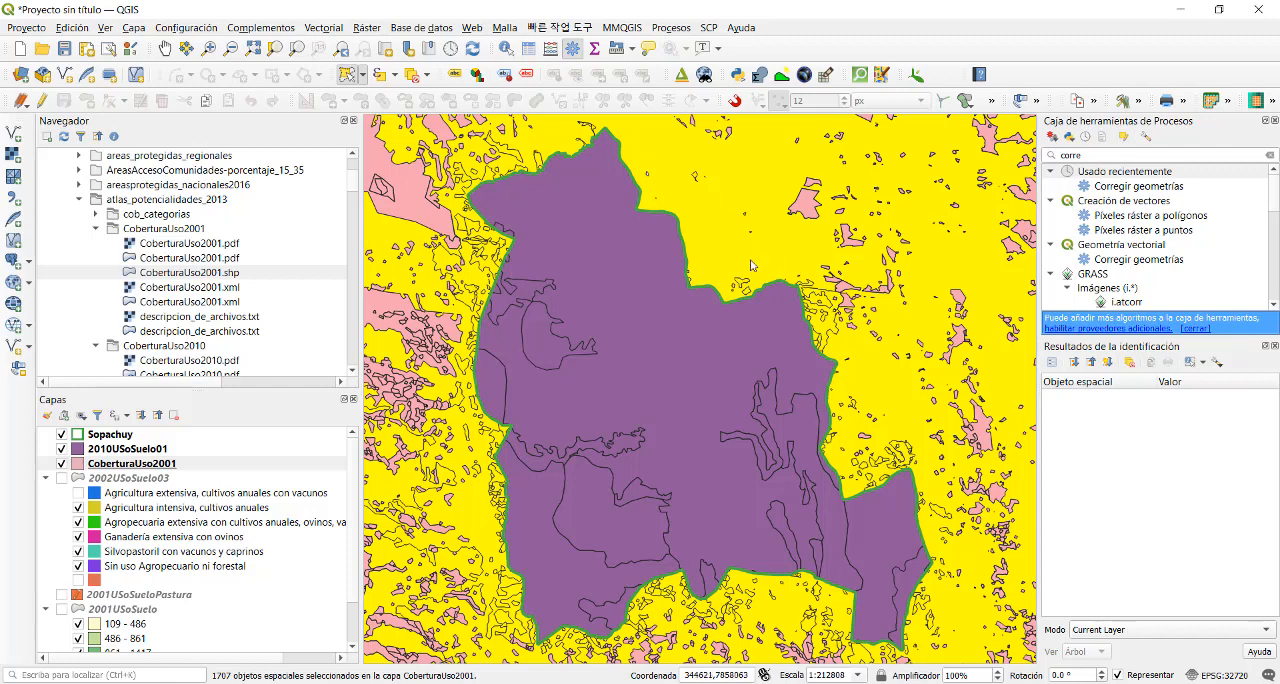
- Start exporting the CoberturaUso2001 layer as an ESRI shapefile in the project CRS EPSG:32720 - WGS 84 / UTM zone 20S
right_click(178, 464)
mouse_move(262, 412)
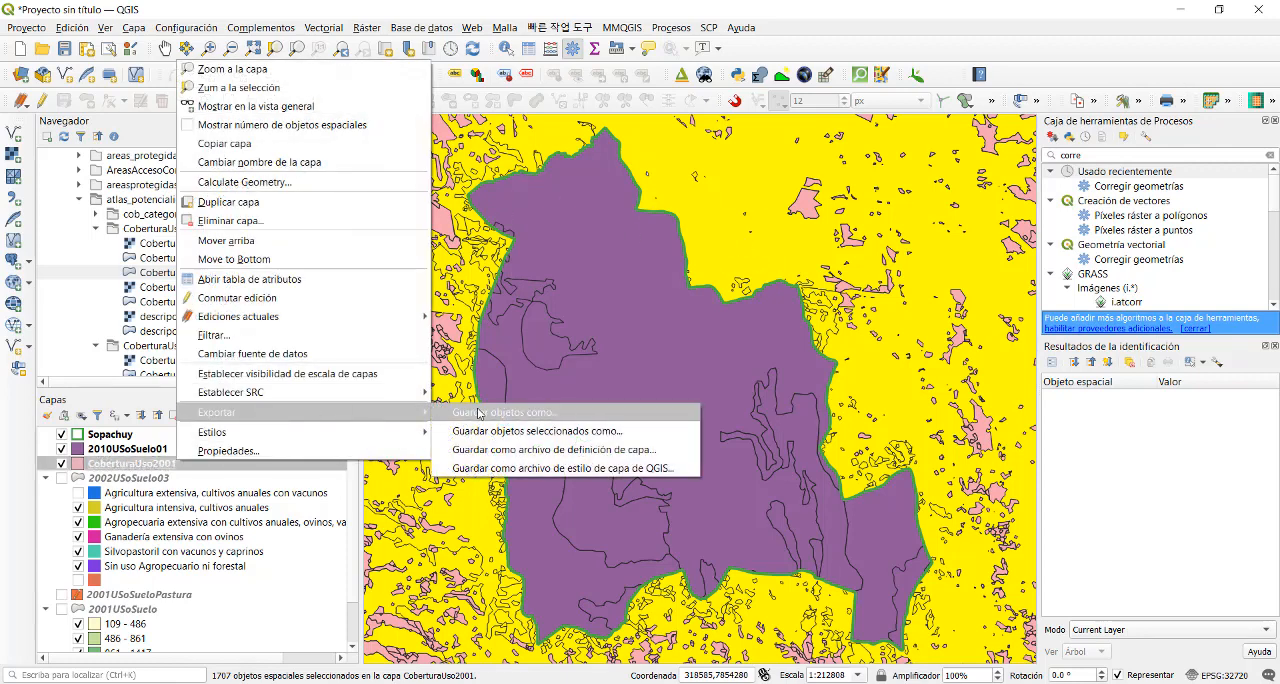
left_click(463, 412)
left_click(752, 222)
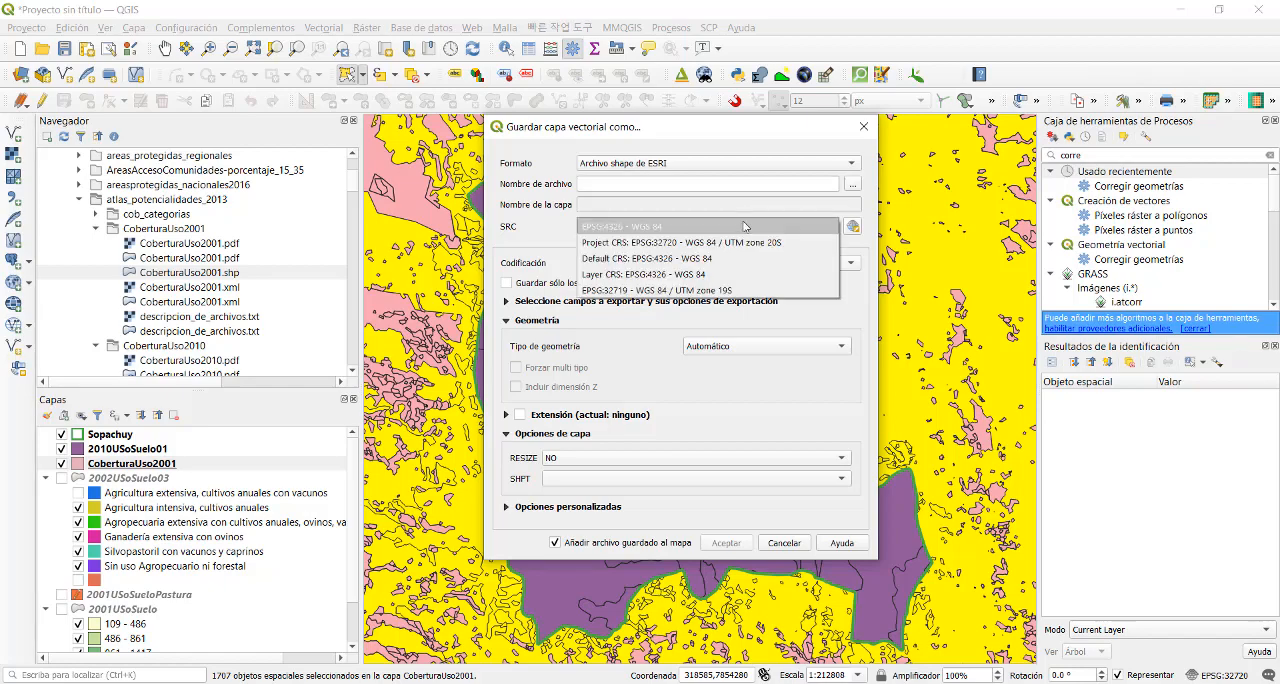
left_click(820, 241)
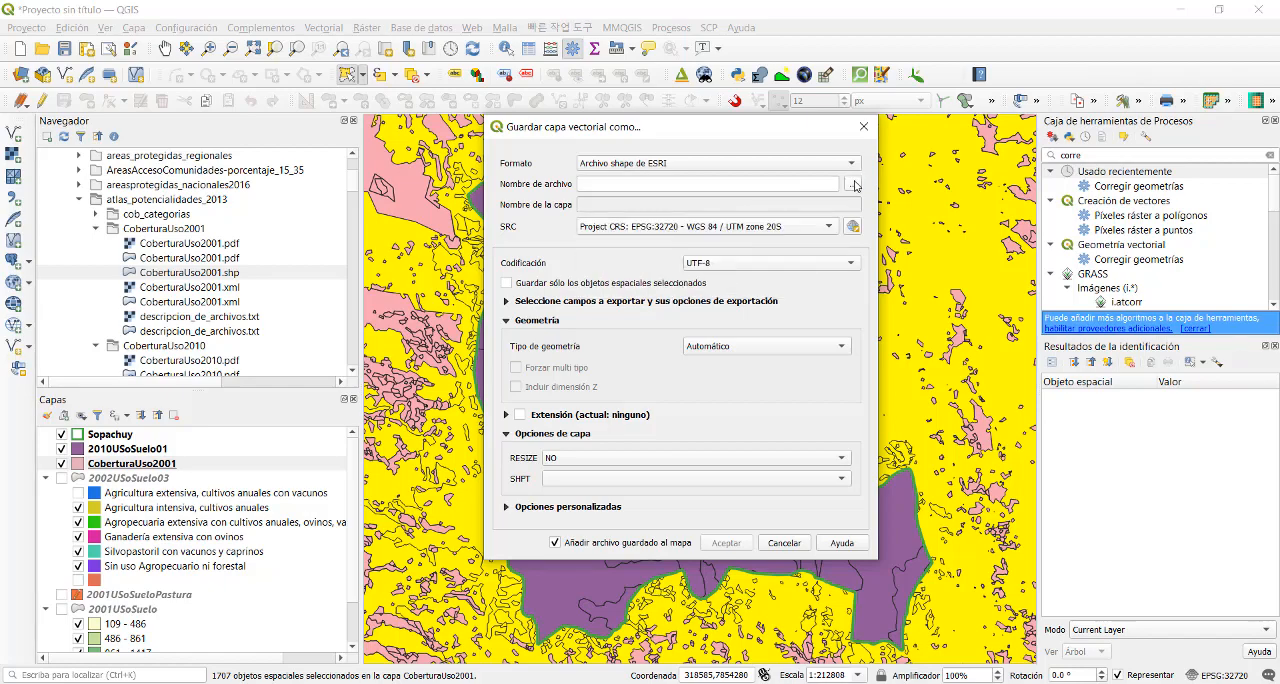
- Export only the selected features to 2010USoSuelo03.shp in the Vector folder and add the file to the map
left_click(853, 184)
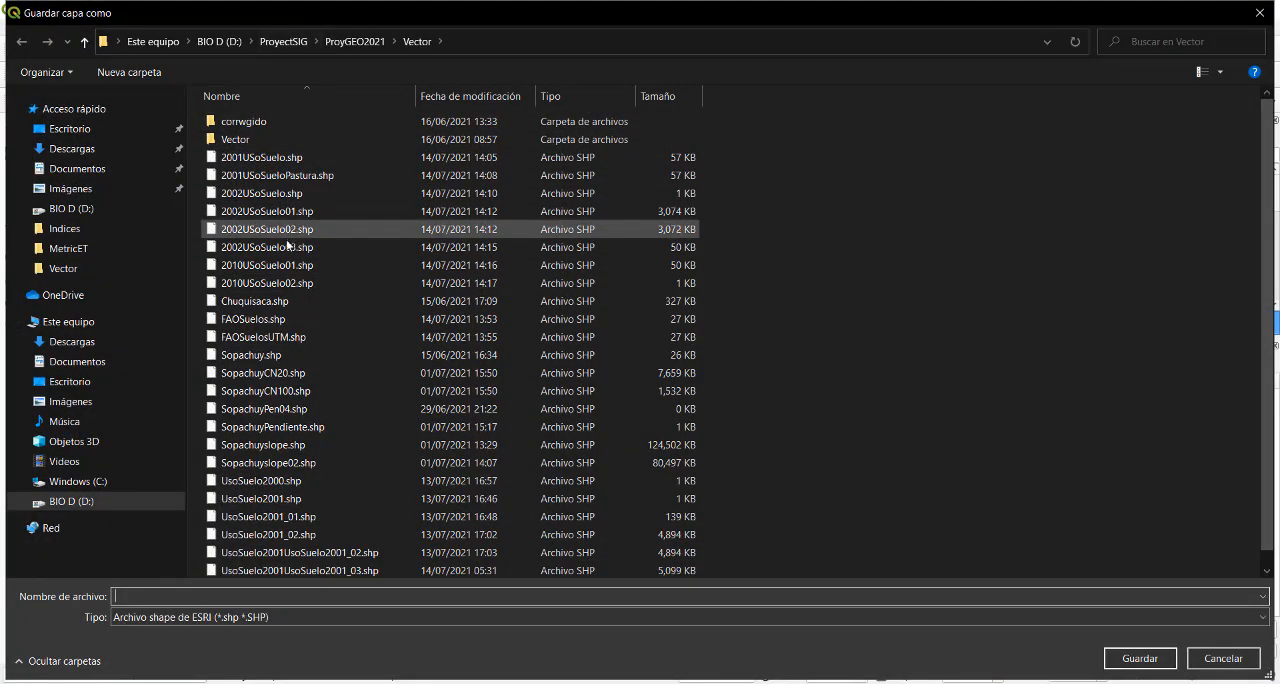
left_click(265, 283)
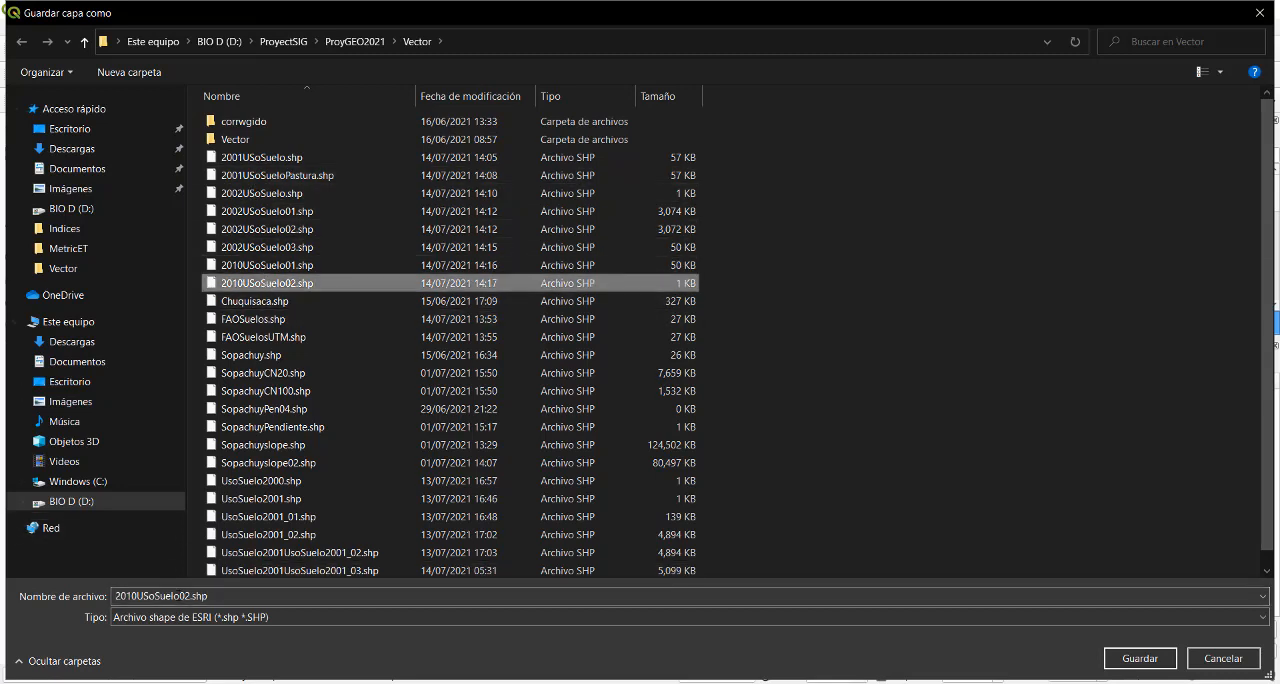
left_click(188, 596)
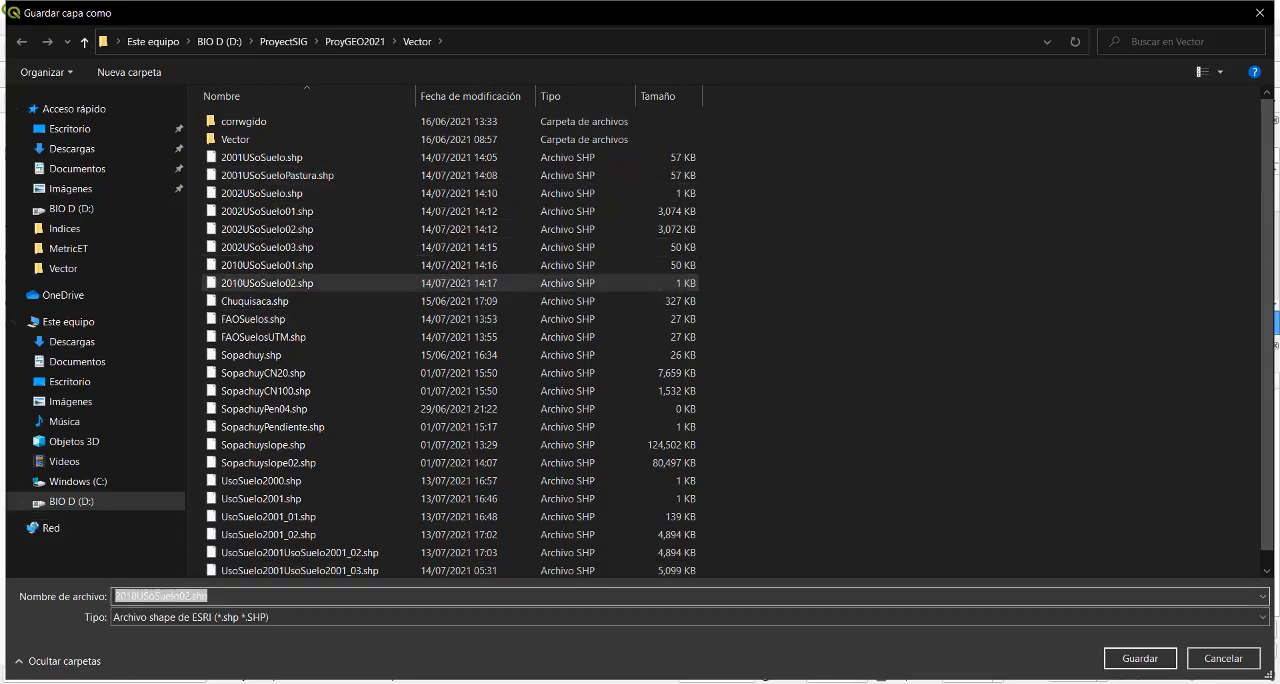
left_click(188, 596)
key("BackSpace")
type("3")
left_click(1119, 661)
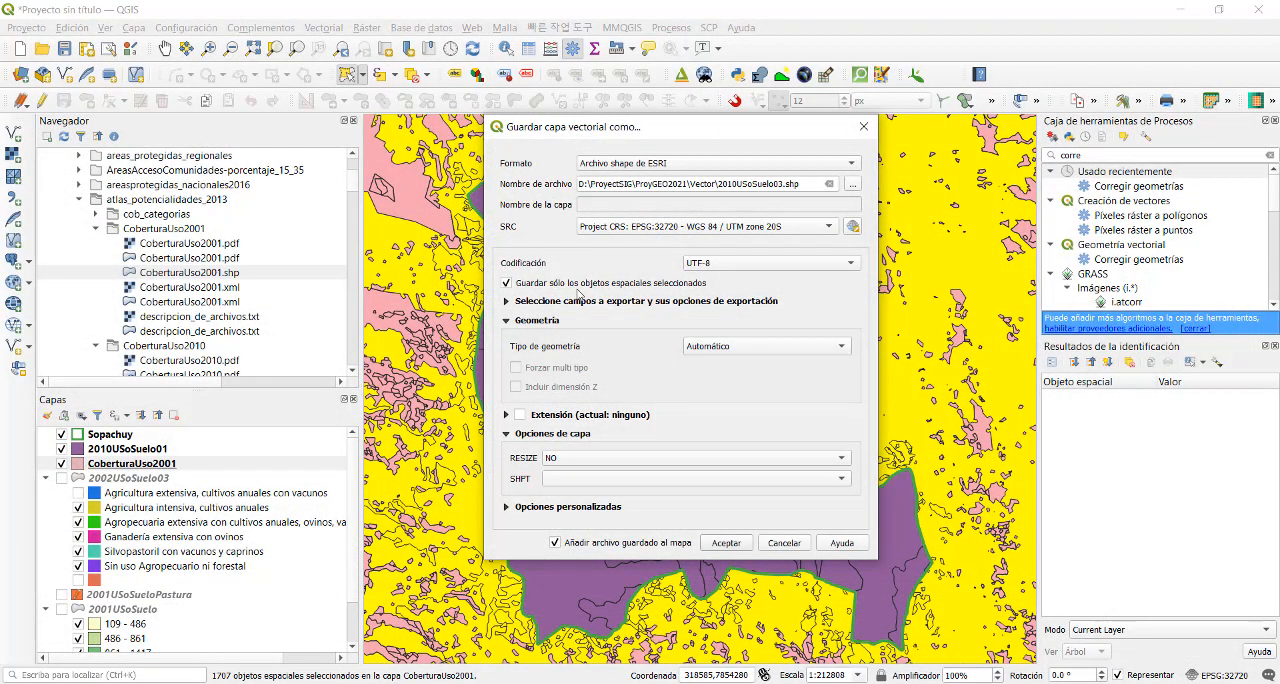
left_click(727, 543)
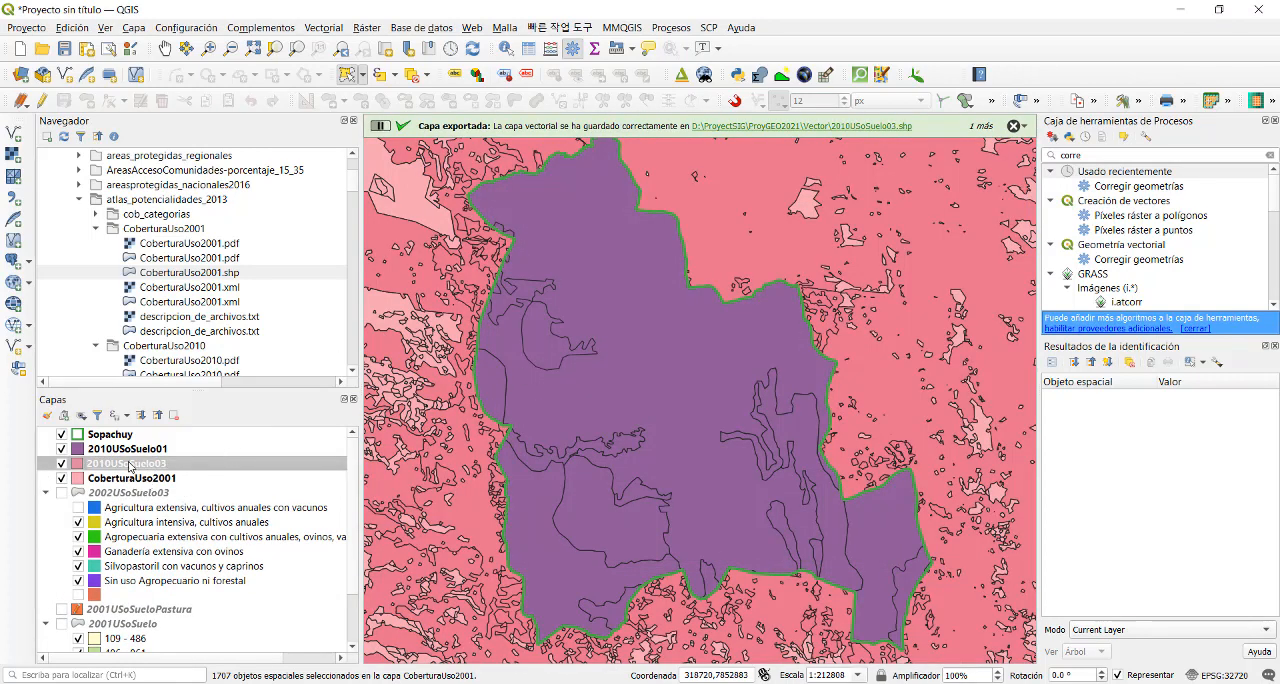
- Hide the 2010USoSuelo01 layer and remove it from the project
left_click(62, 451)
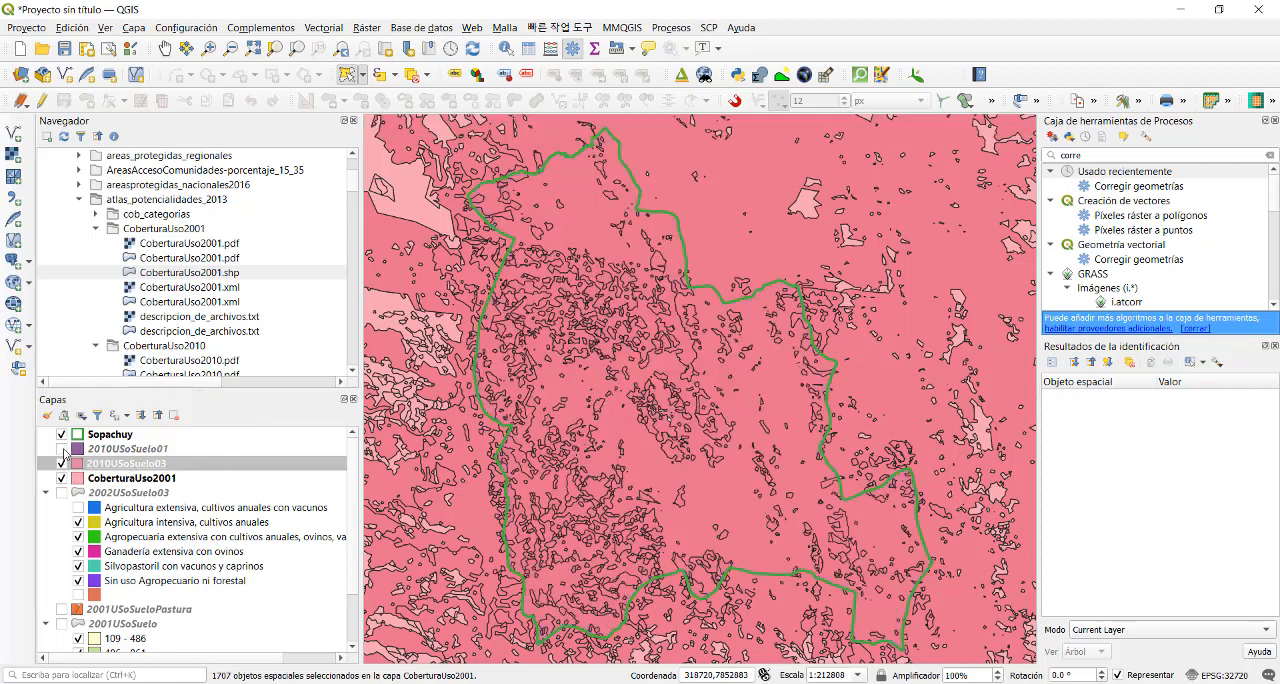
right_click(96, 452)
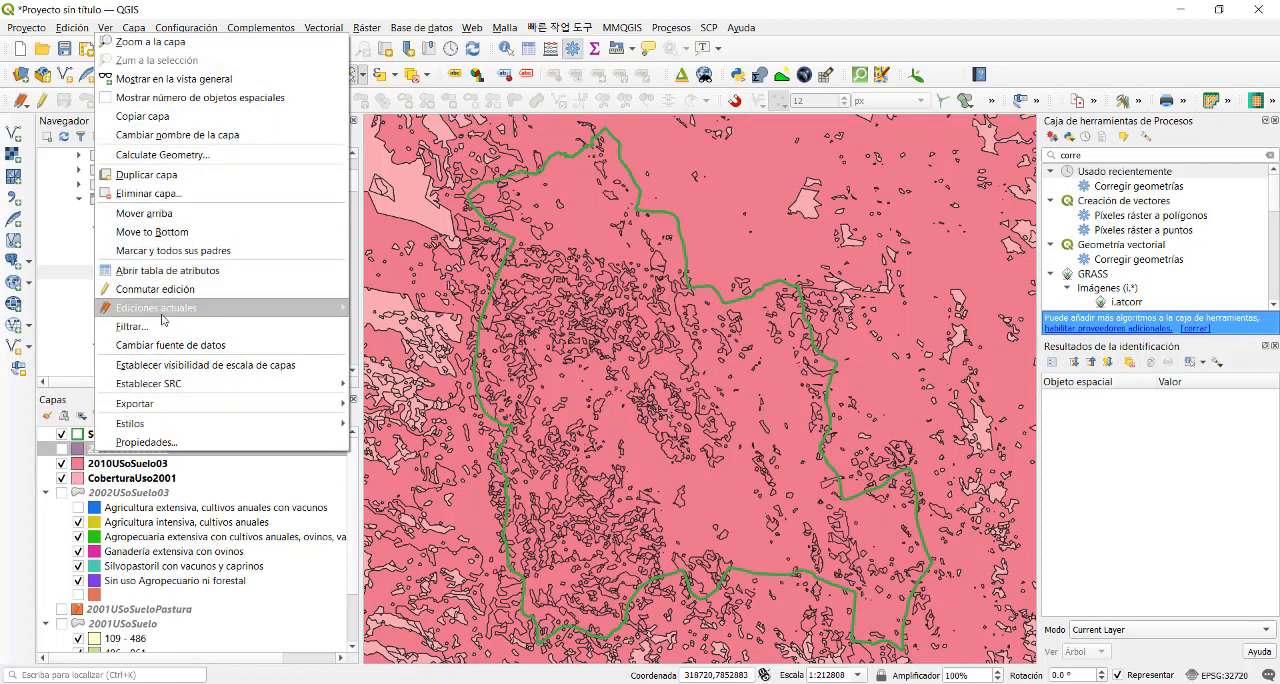
left_click(170, 194)
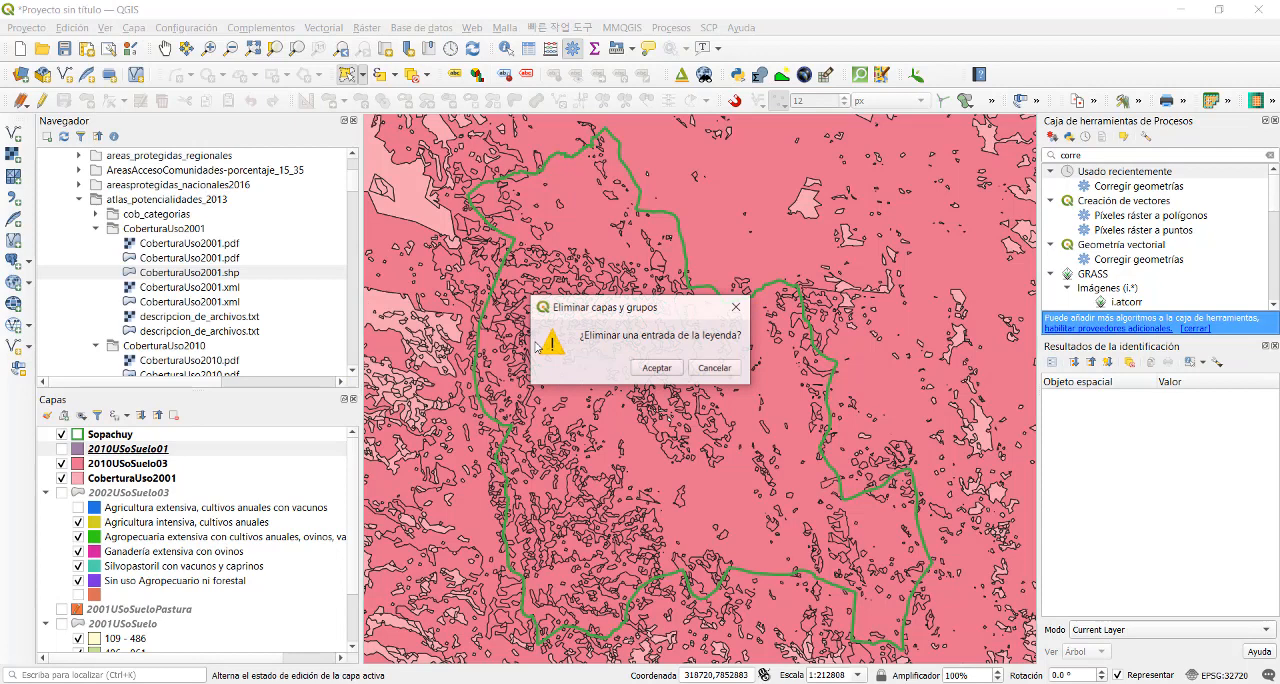
left_click(652, 374)
- Run Corregir geometrías on 2010USoSuelo03 with the output saved as 2010USoSuelo04.shp in the Vector folder, and close the tool
left_click(143, 450)
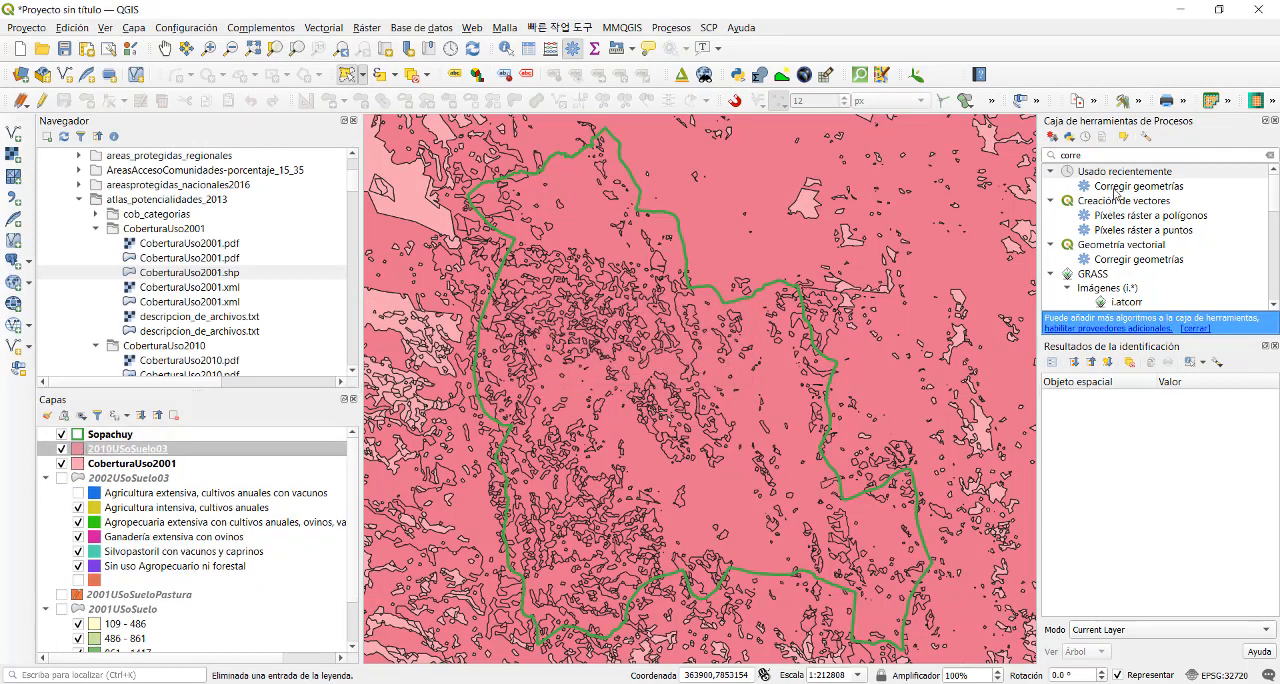
double_click(1117, 186)
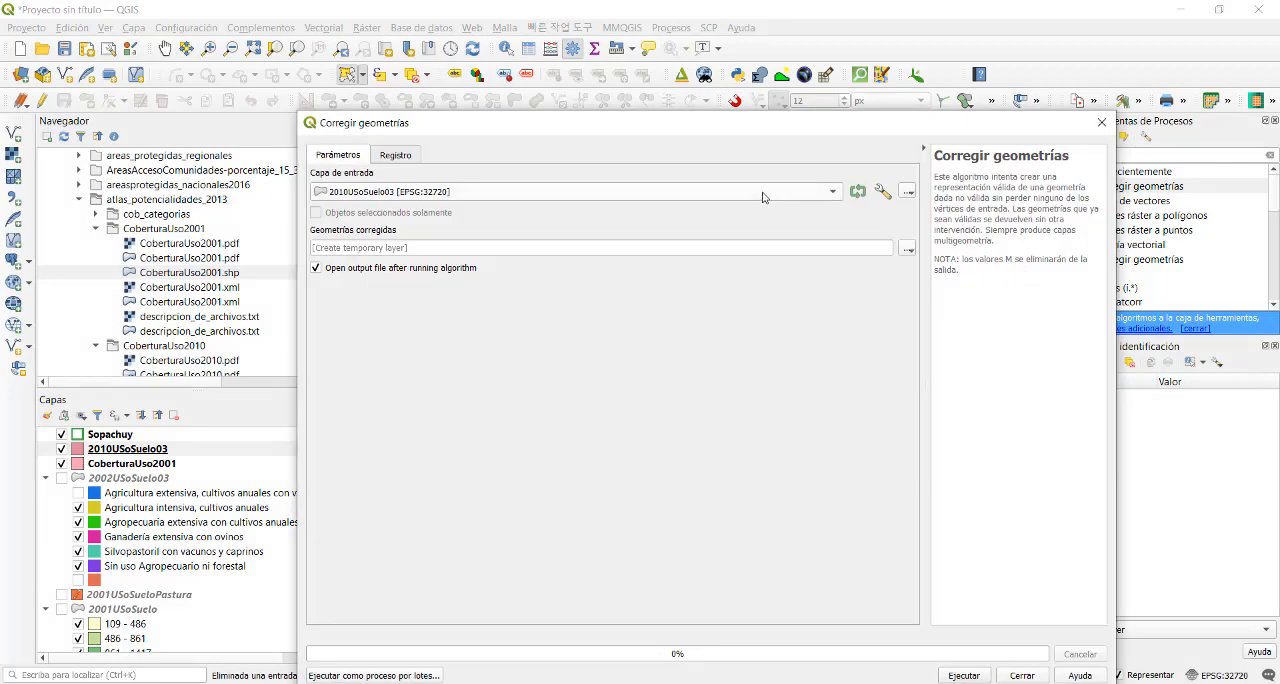
left_click(907, 249)
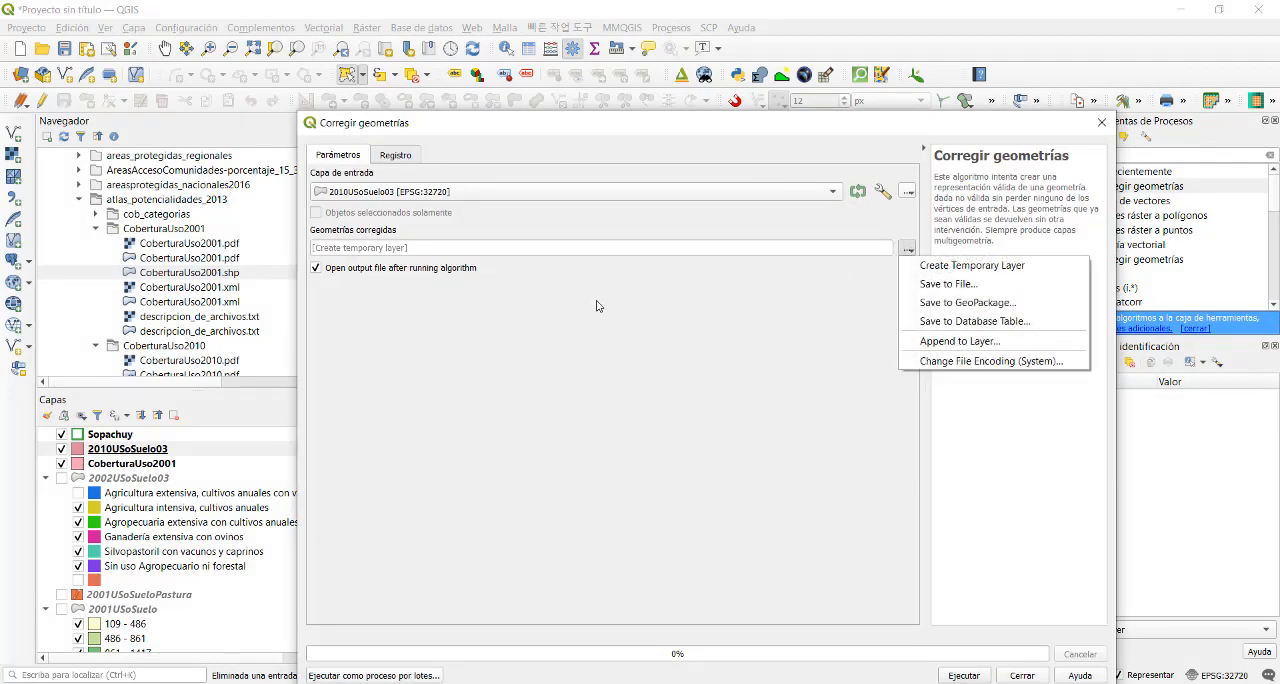
left_click(946, 284)
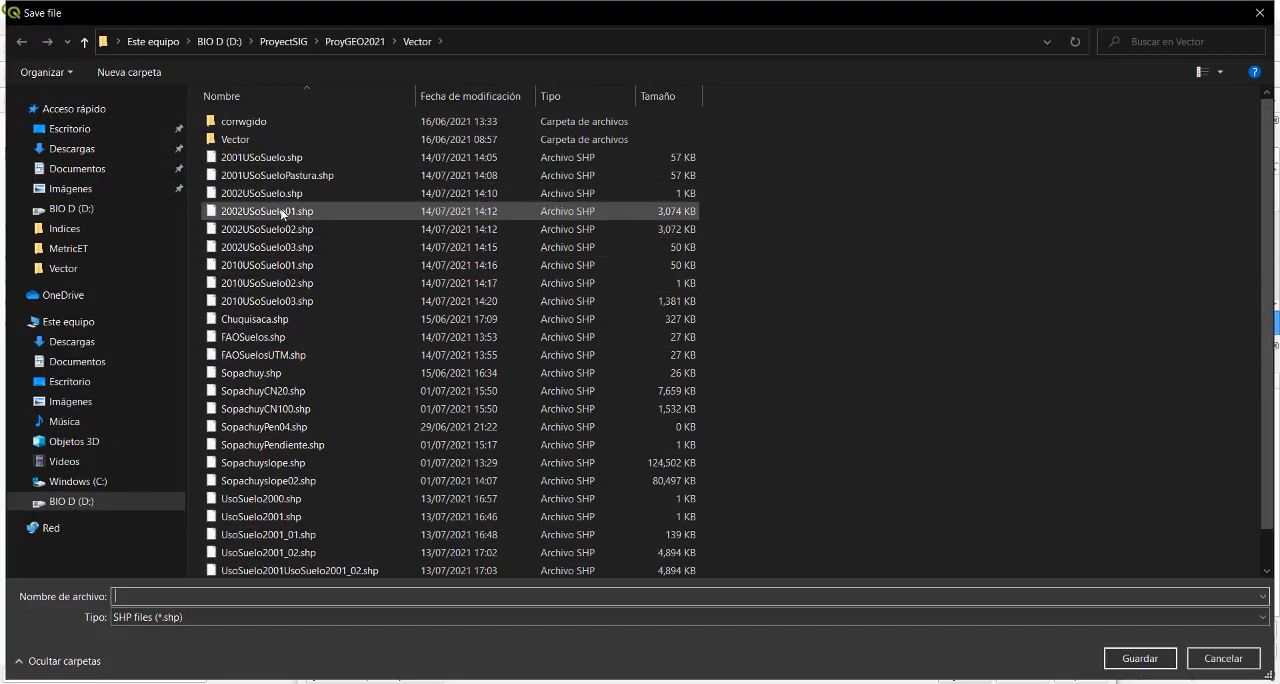
left_click(265, 301)
left_click(185, 597)
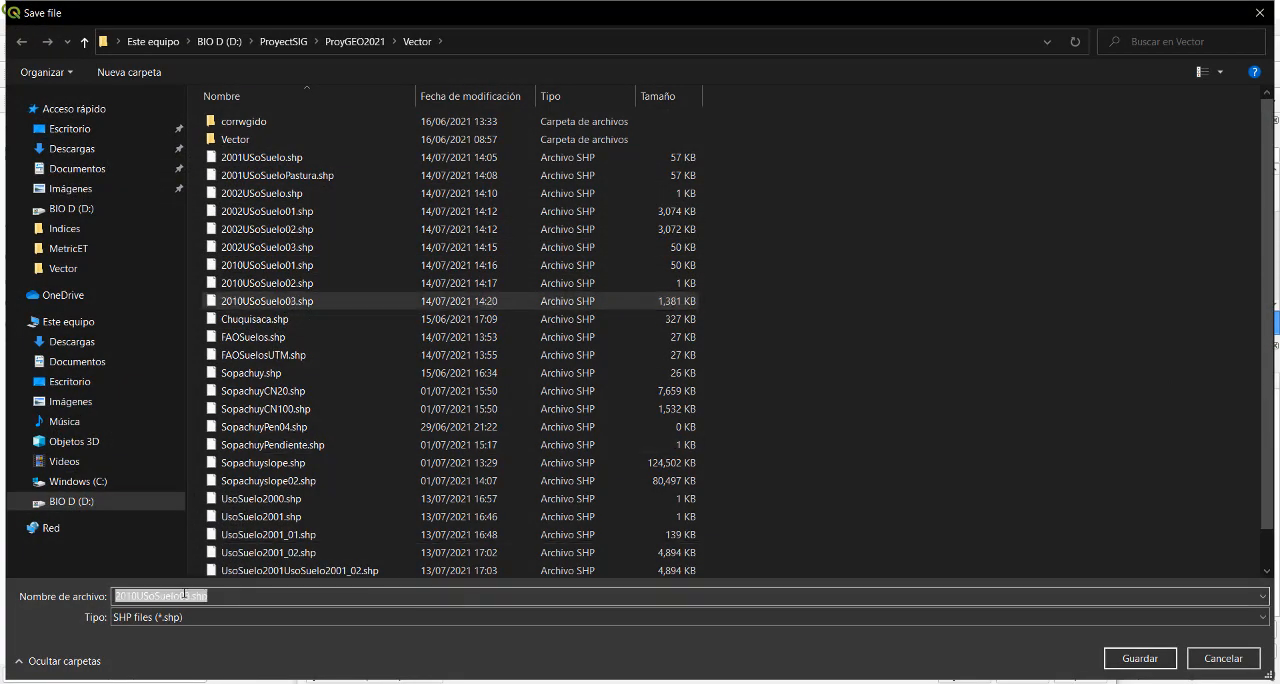
left_click(186, 597)
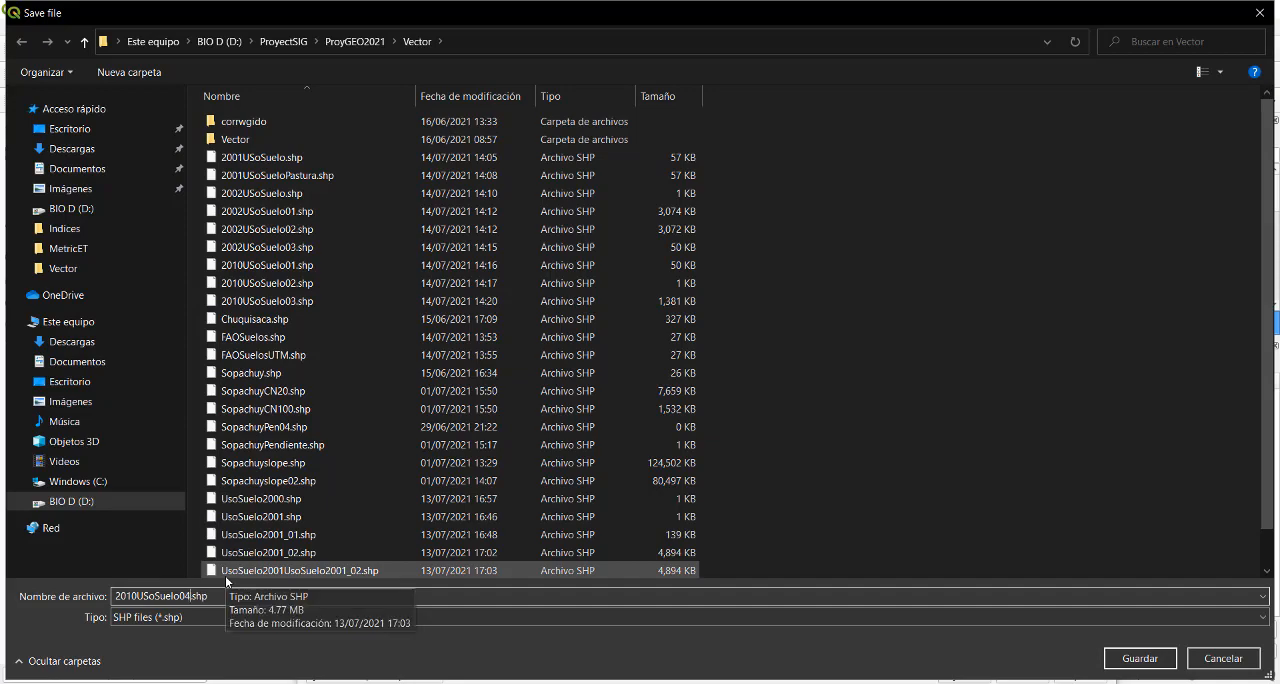
key("BackSpace")
type("4")
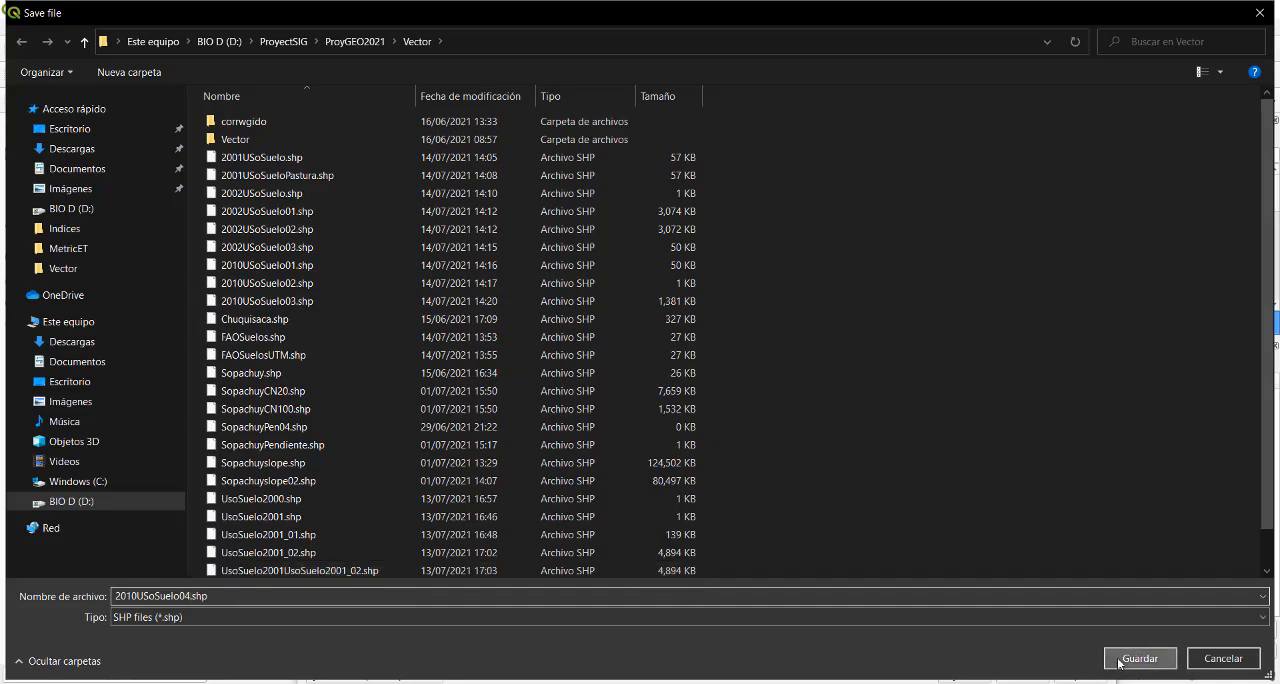
left_click(1132, 660)
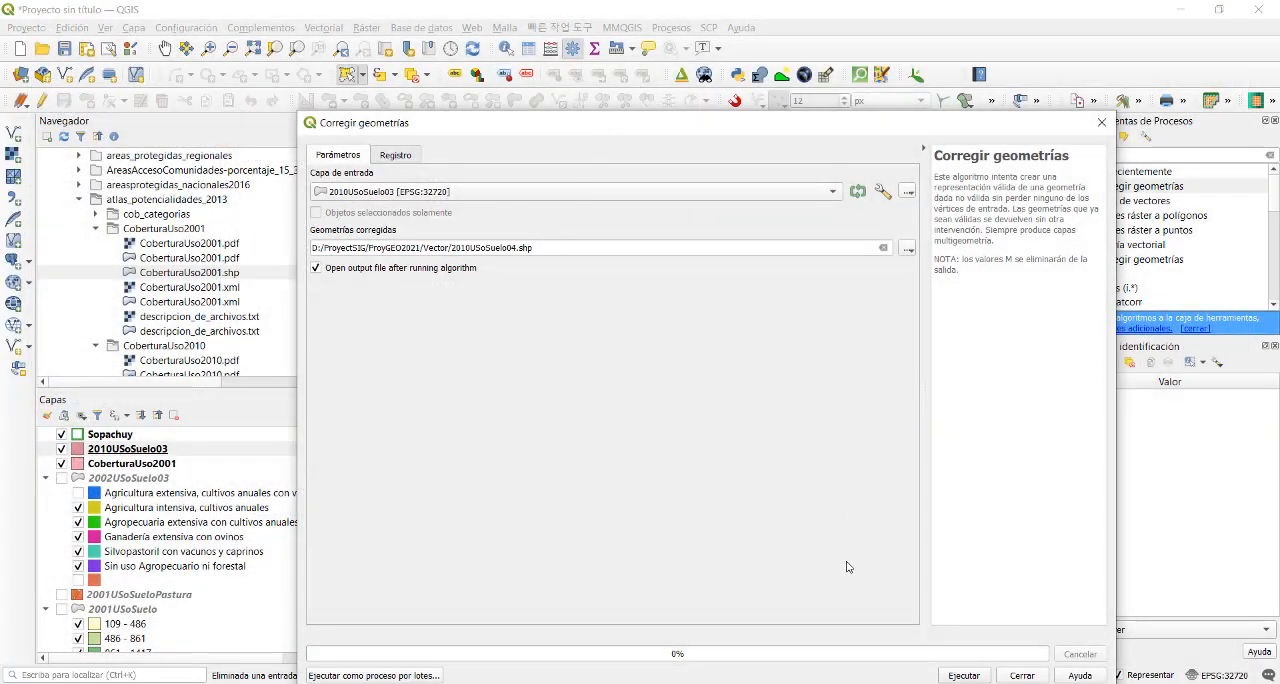
left_click(964, 676)
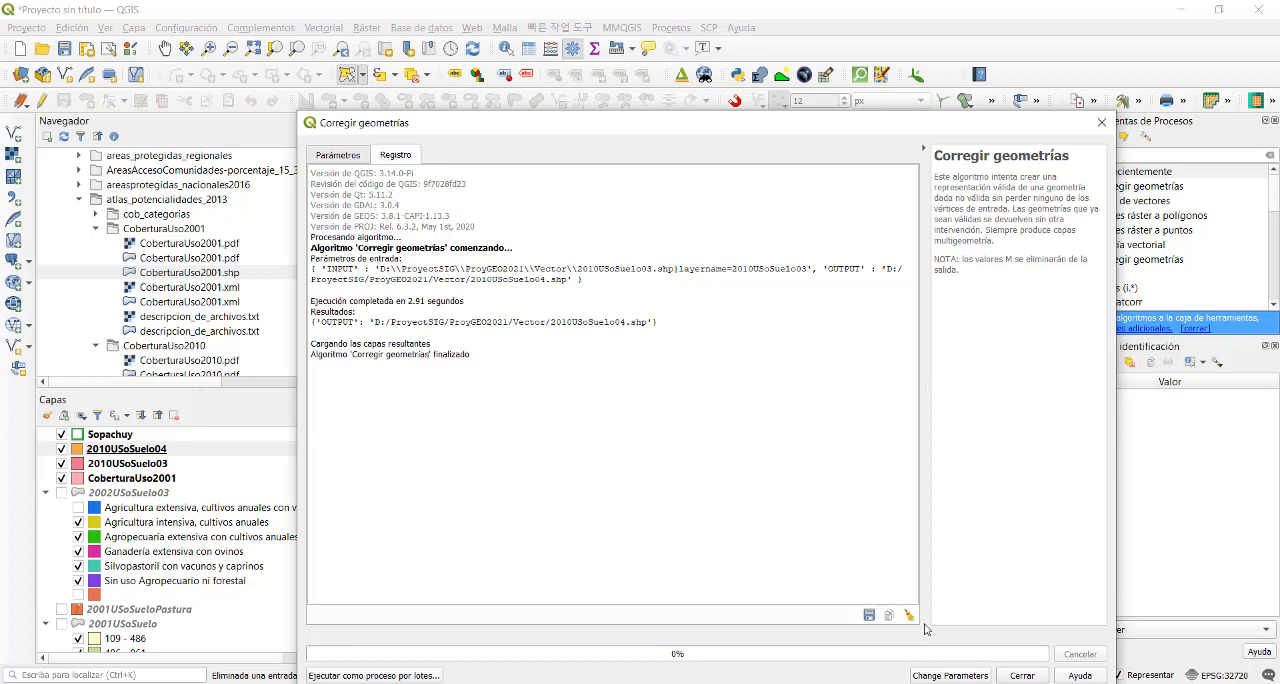
left_click(1021, 676)
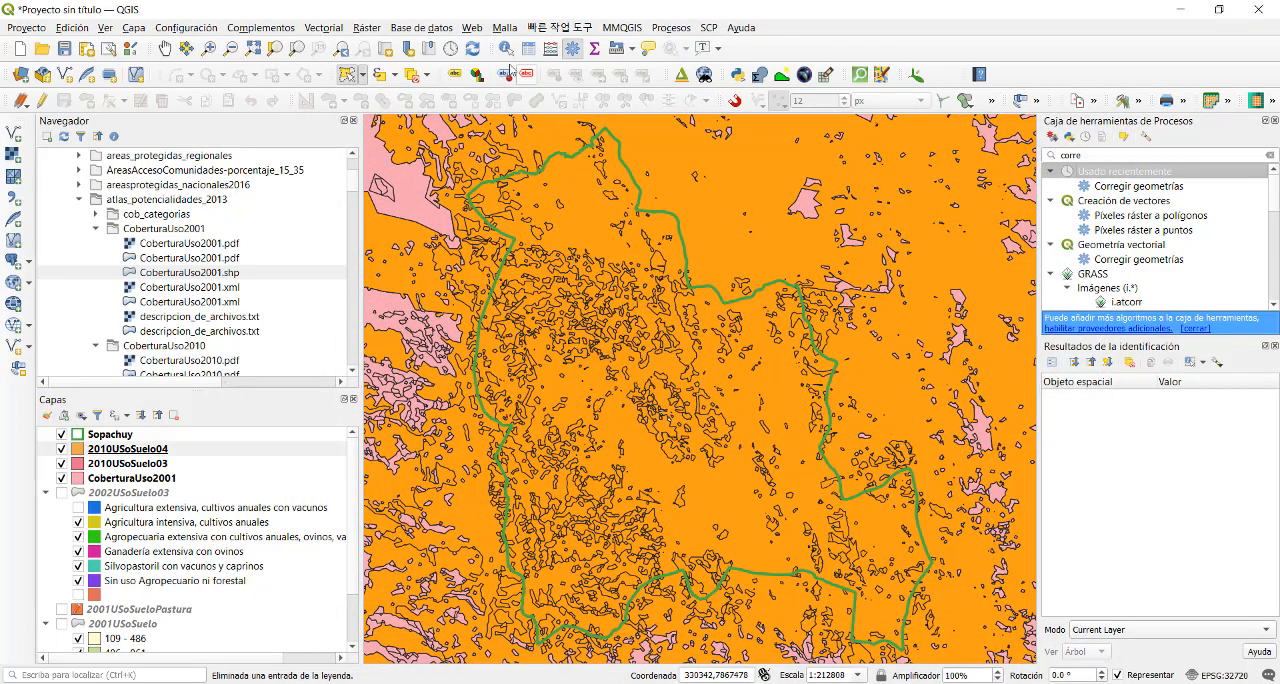
- Open the Cortar geoprocessing tool with 2010USoSuelo04 [EPSG:32720] as input layer and Sopachuy [EPSG:32720] as overlay layer
left_click(357, 32)
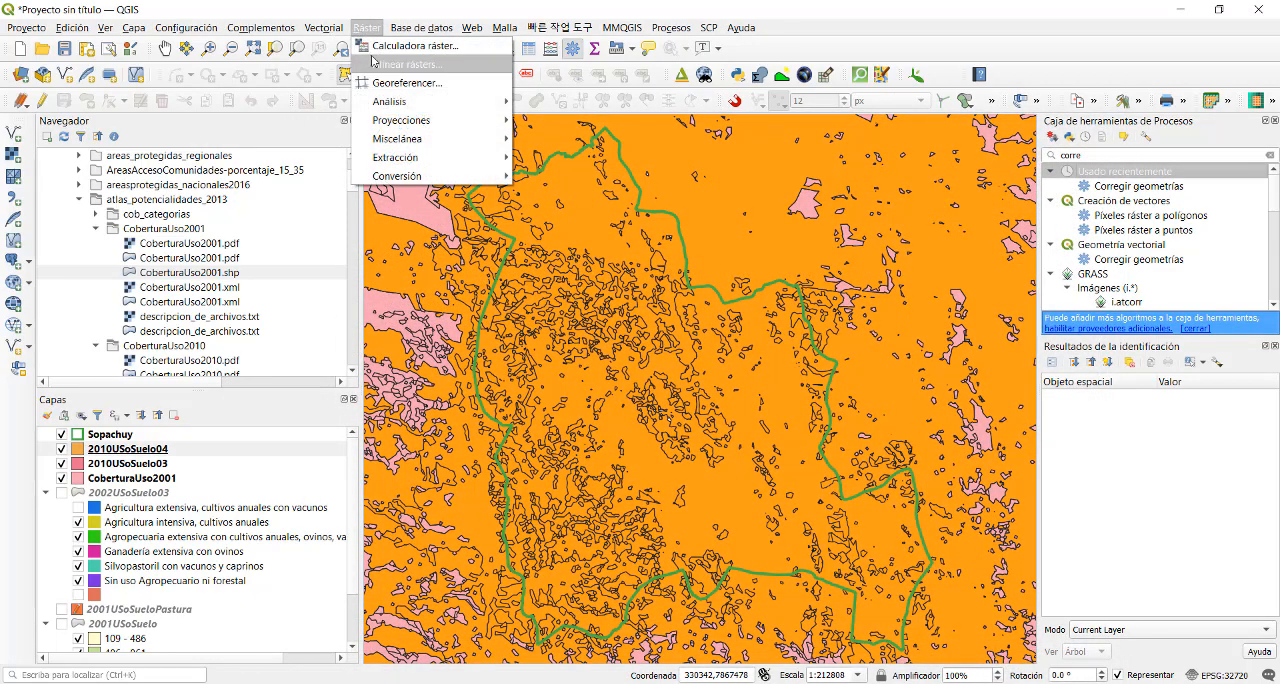
mouse_move(323, 37)
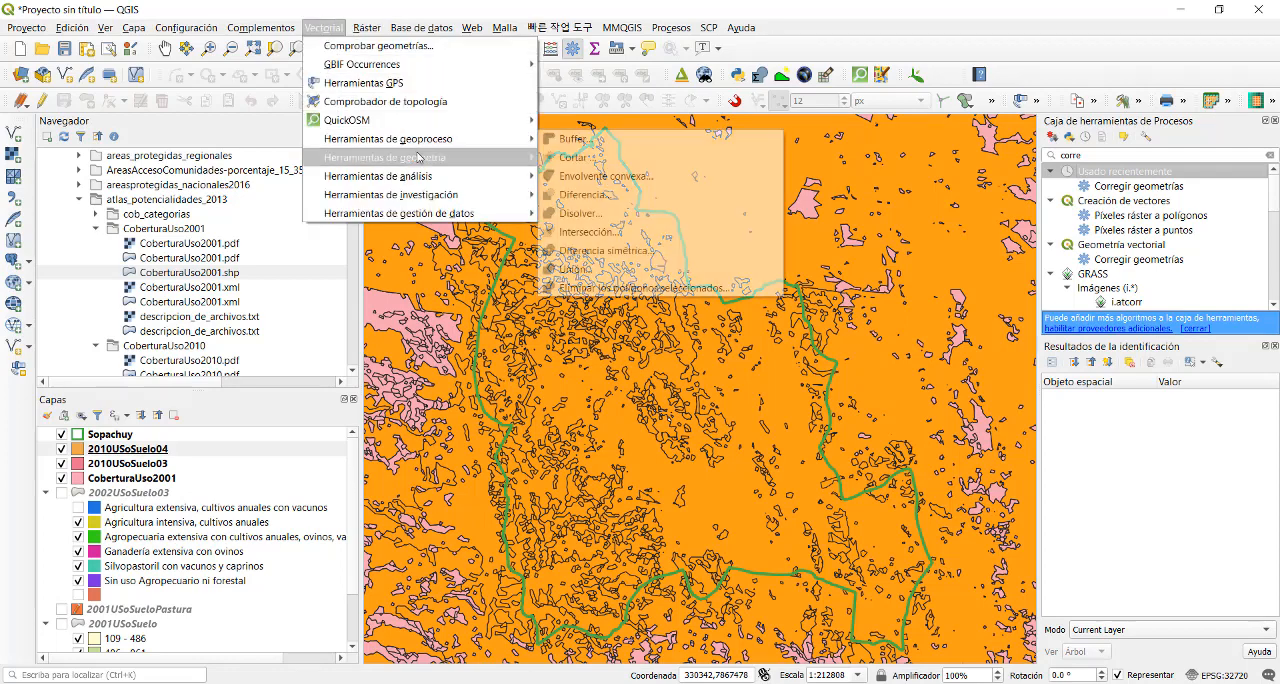
mouse_move(485, 141)
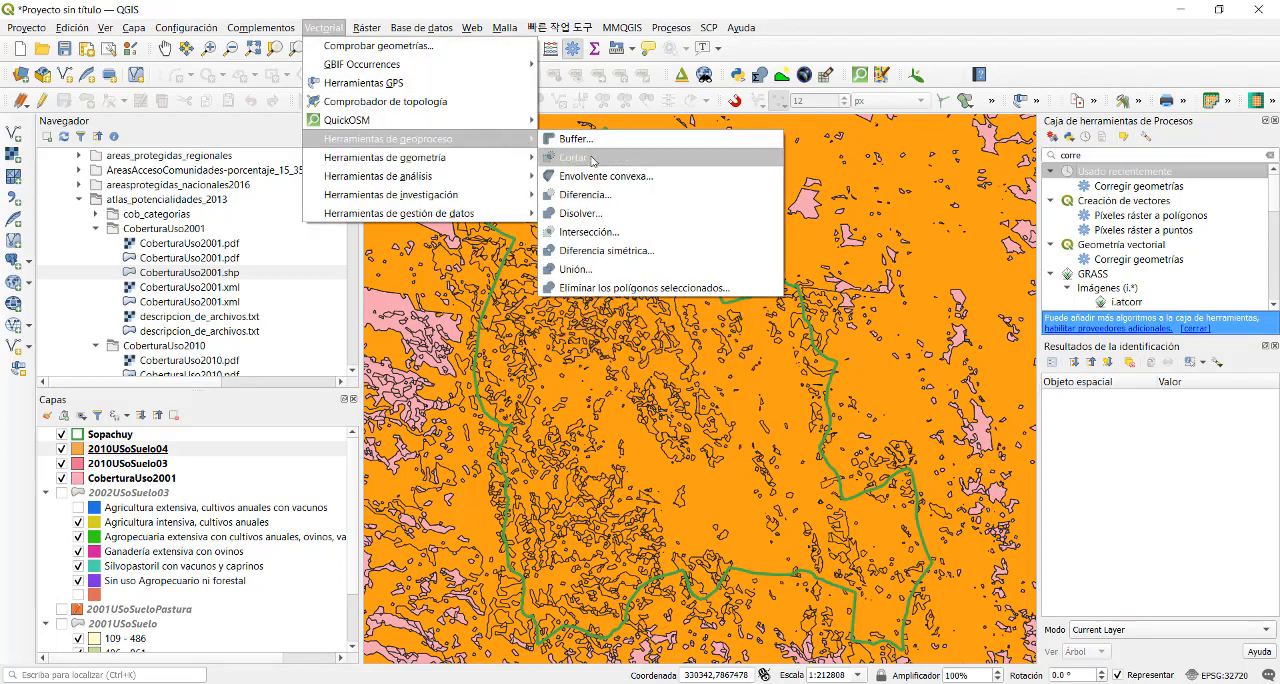
left_click(593, 160)
left_click(415, 252)
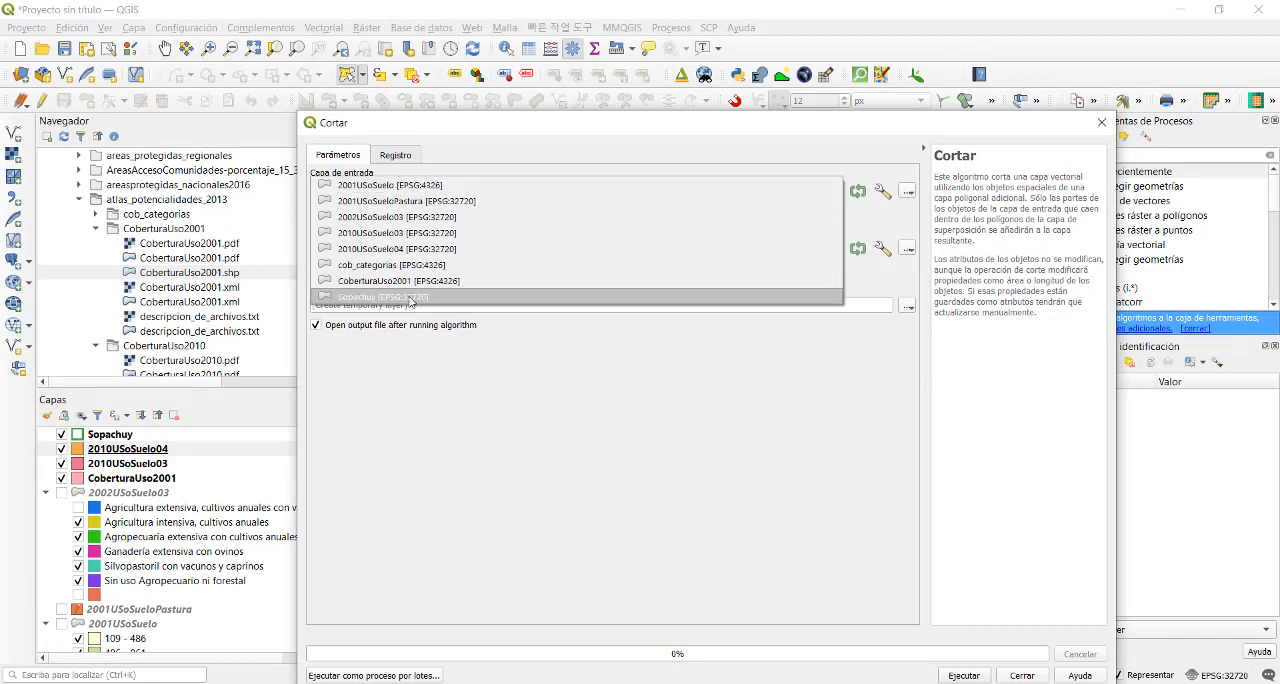
left_click(410, 298)
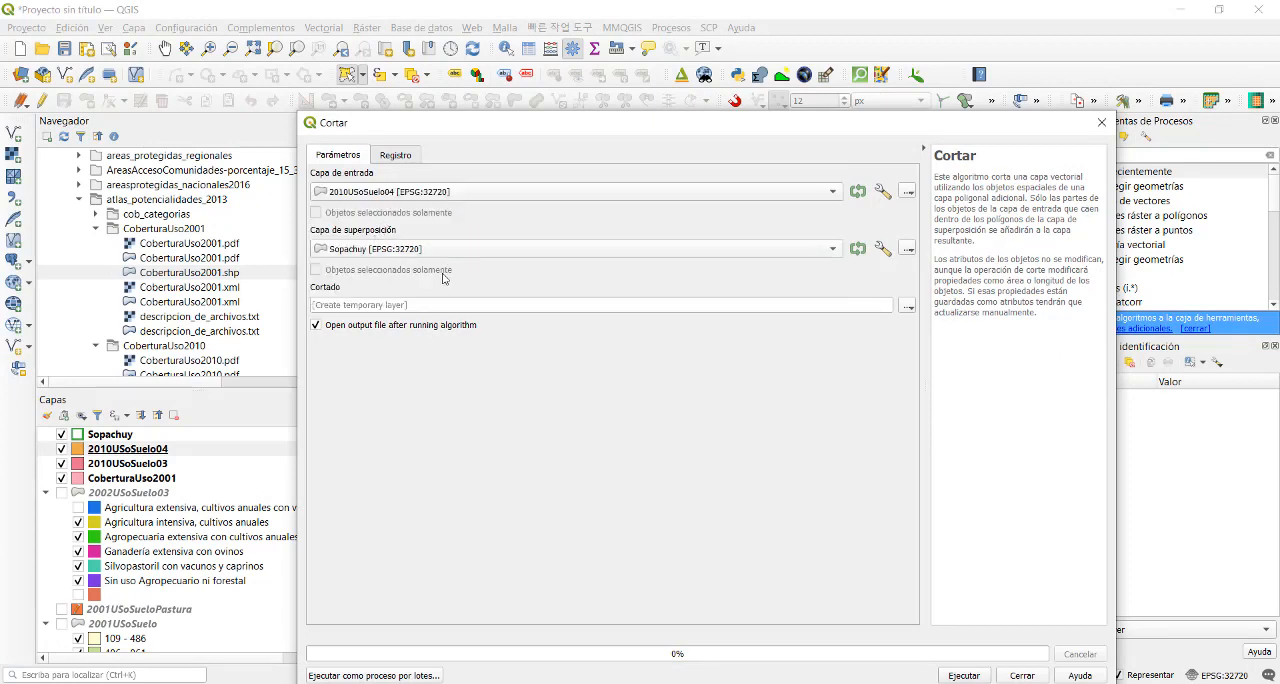
- Clip 2010USoSuelo04 to Sopachuy into the file 2010USoSuelo05.shp in the Vector folder, and close the tool
left_click(906, 309)
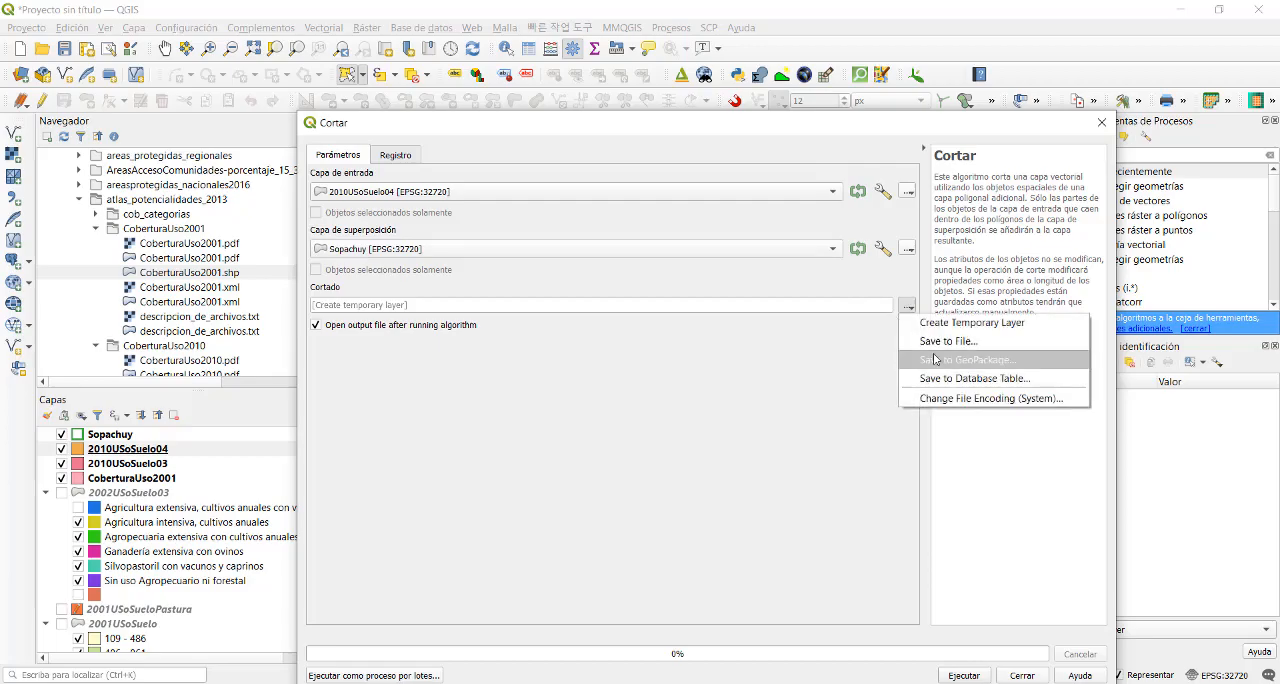
left_click(944, 340)
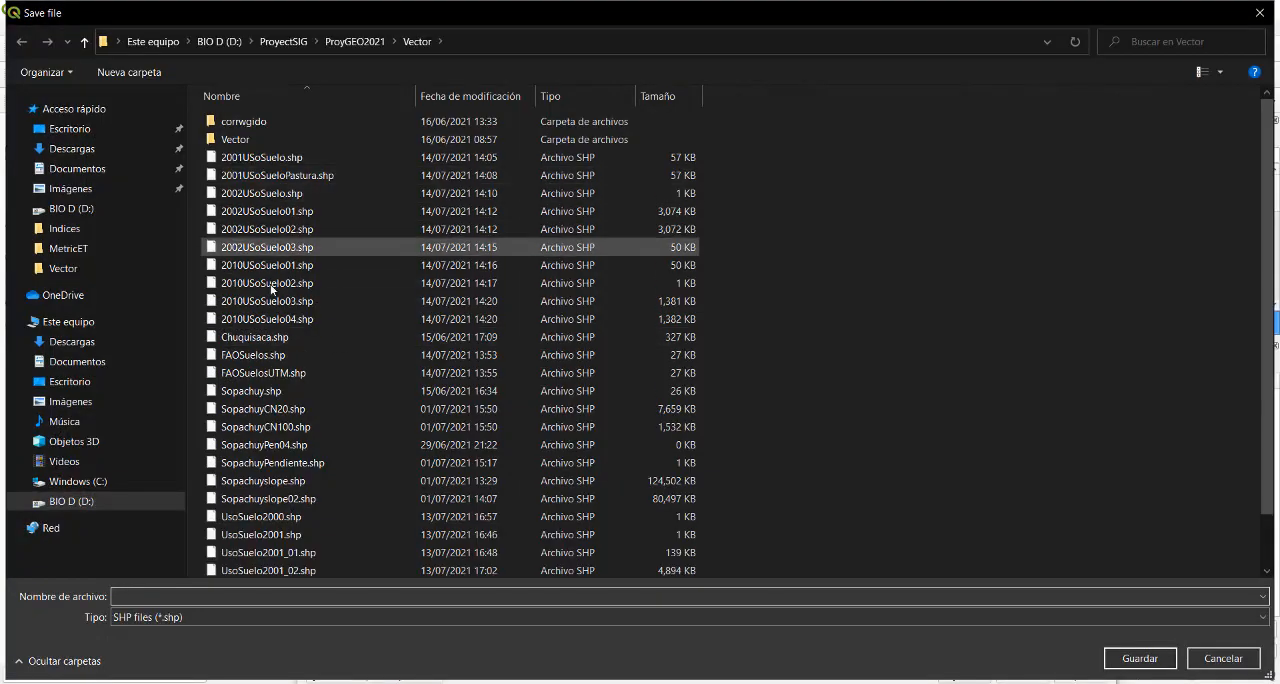
left_click(270, 319)
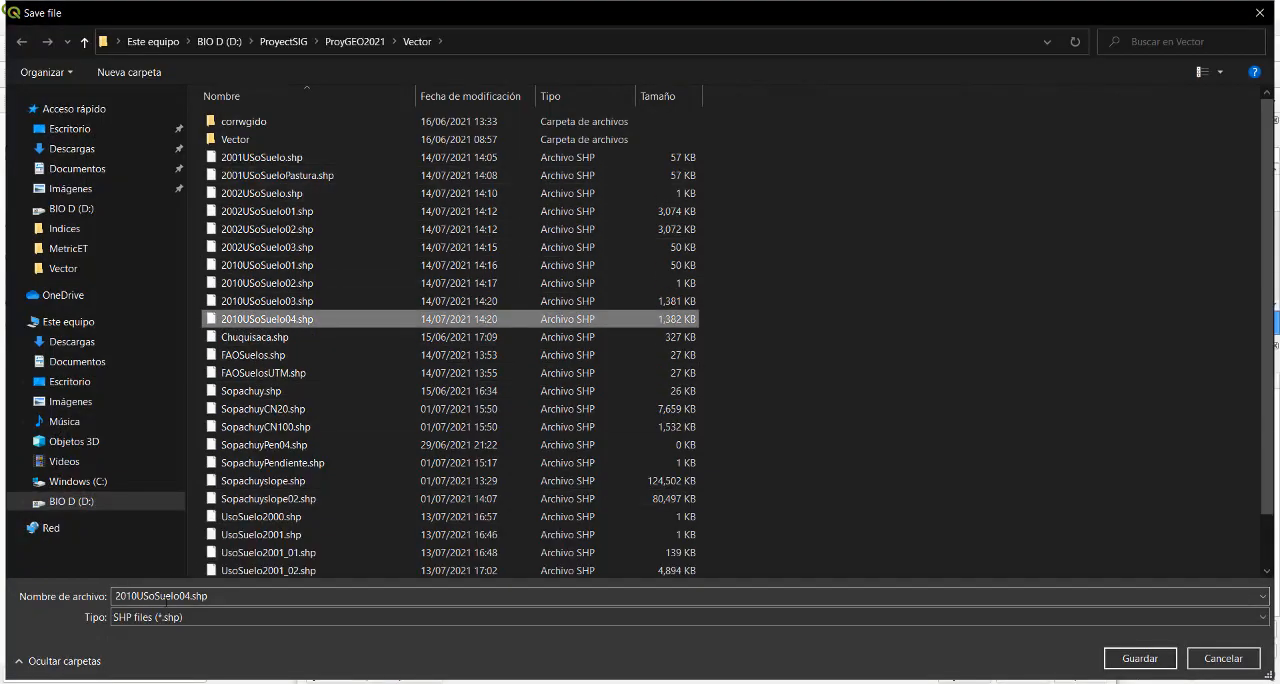
left_click(187, 595)
left_click(187, 595)
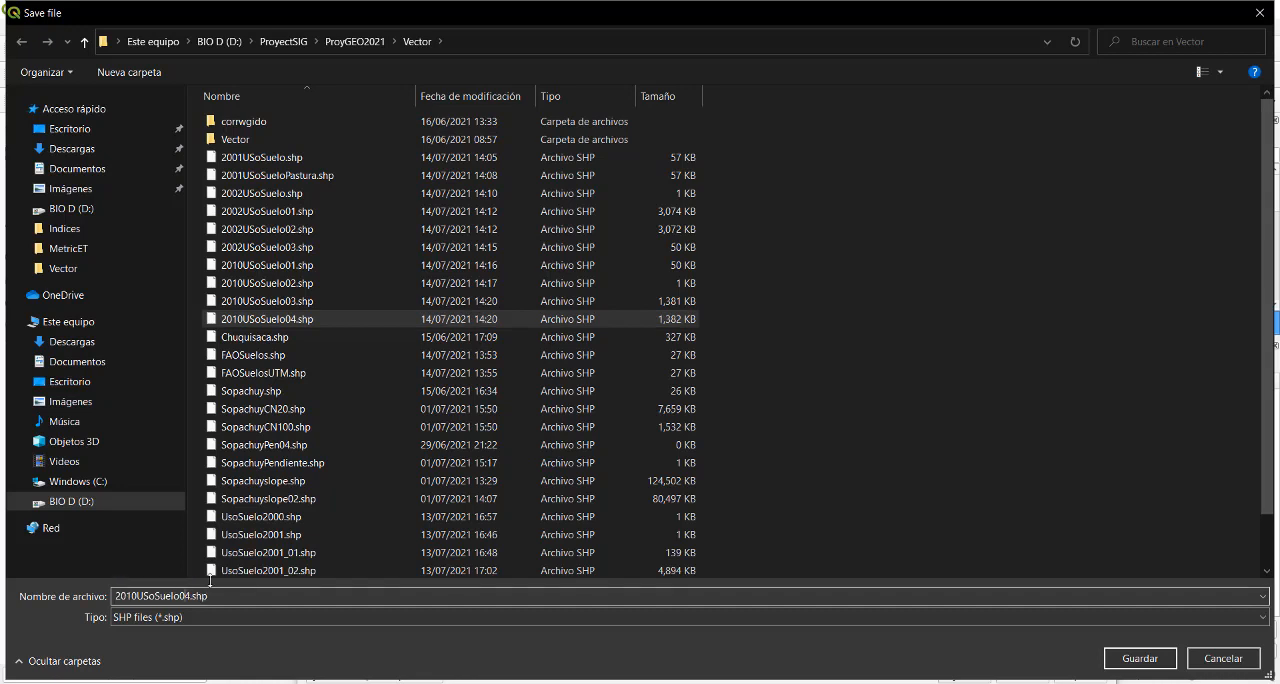
key("BackSpace")
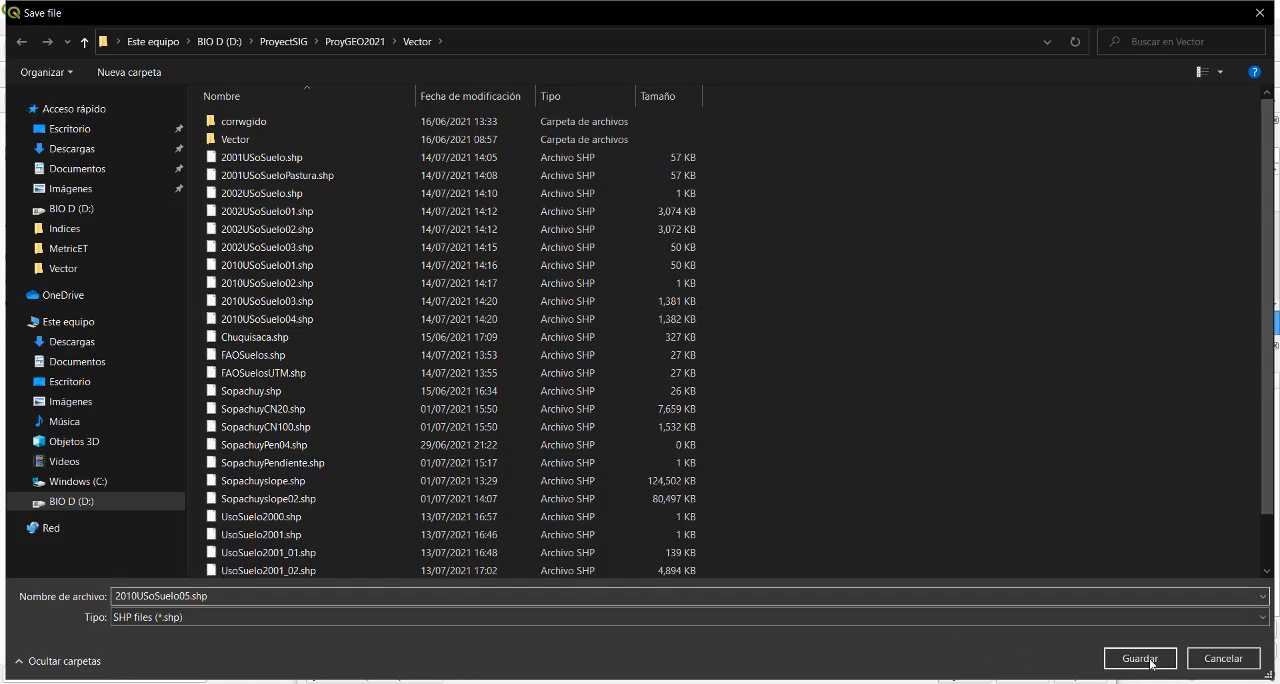
left_click(1151, 663)
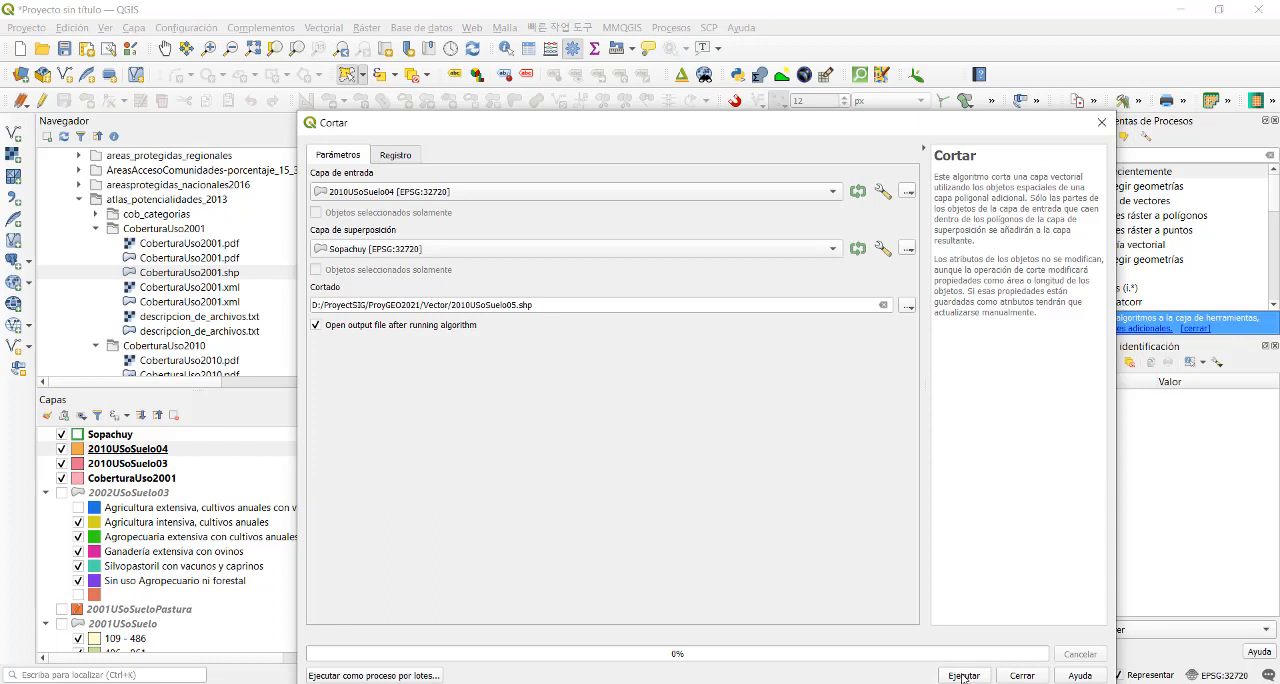
left_click(963, 676)
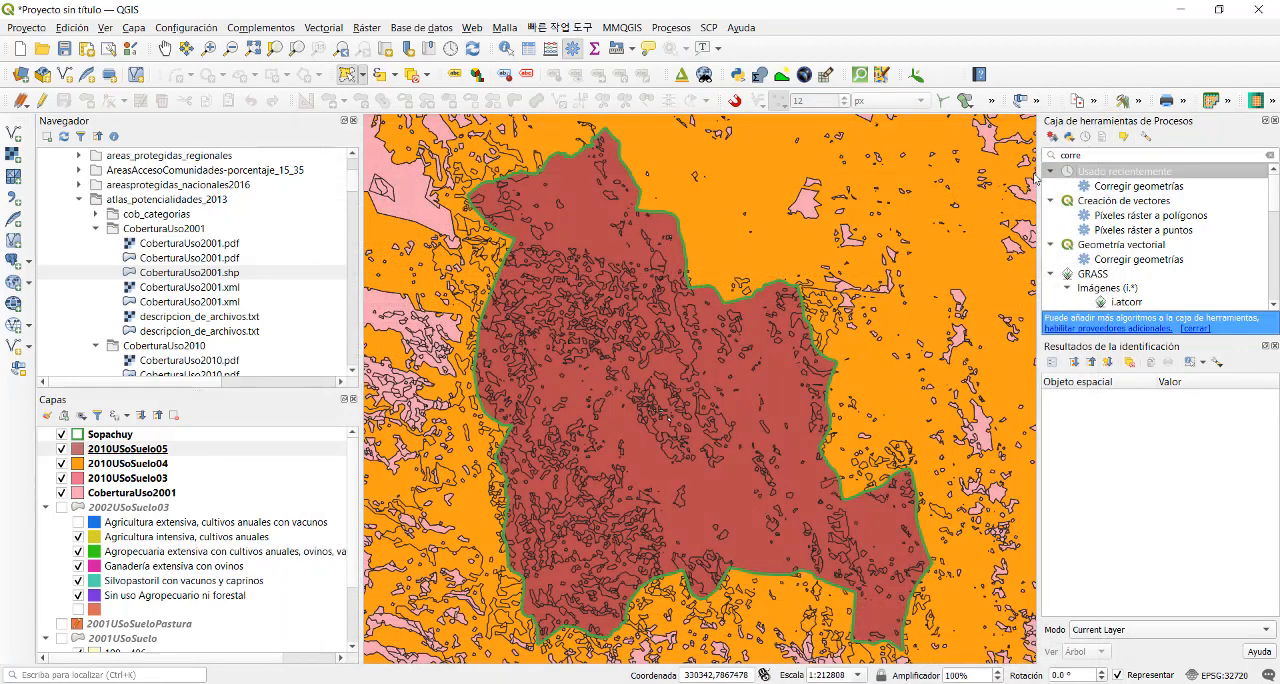
left_click(1101, 122)
- Remove the 2010USoSuelo04, 2010USoSuelo03 and CoberturaUso2001 layers from the project
left_click(145, 465)
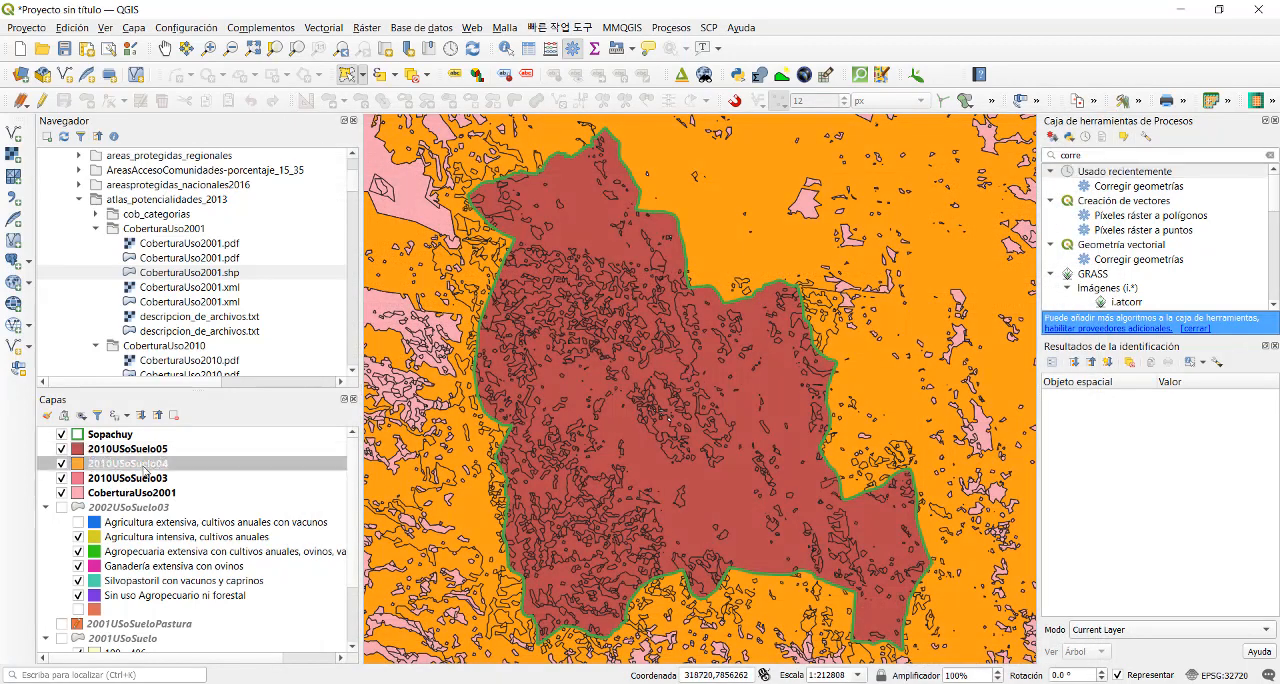
left_click(145, 478, "ctrl")
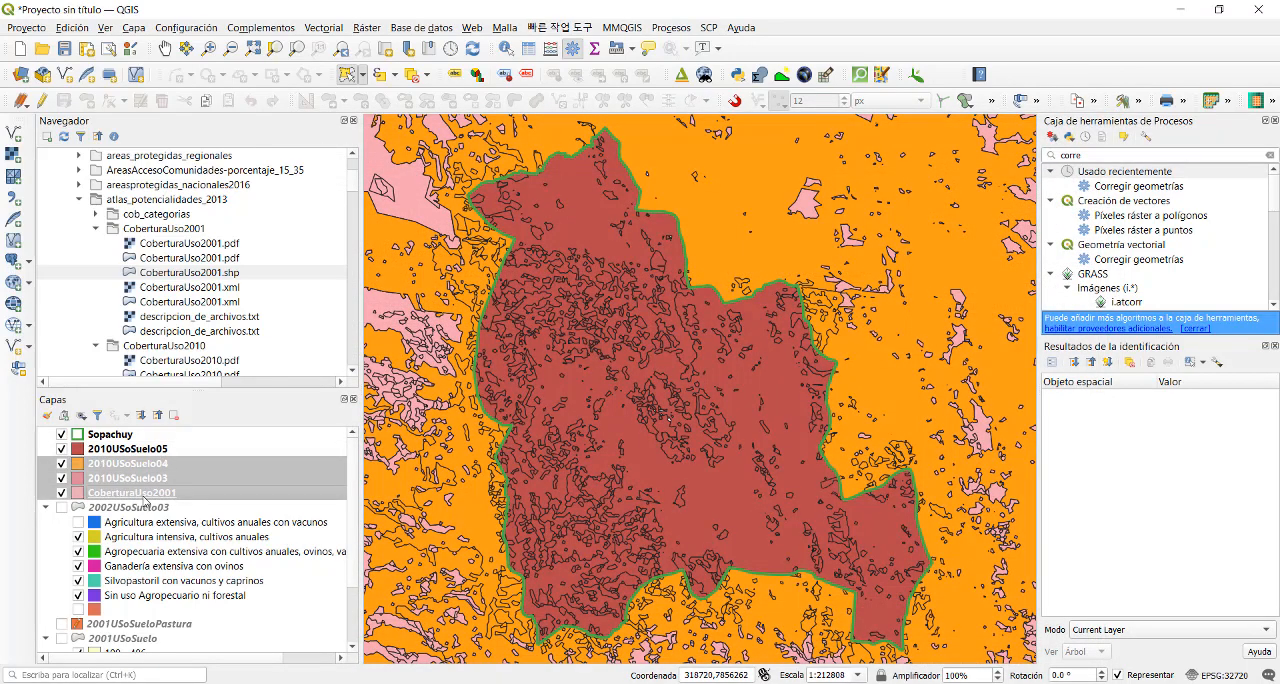
left_click(145, 493, "ctrl")
right_click(145, 493)
left_click(196, 256)
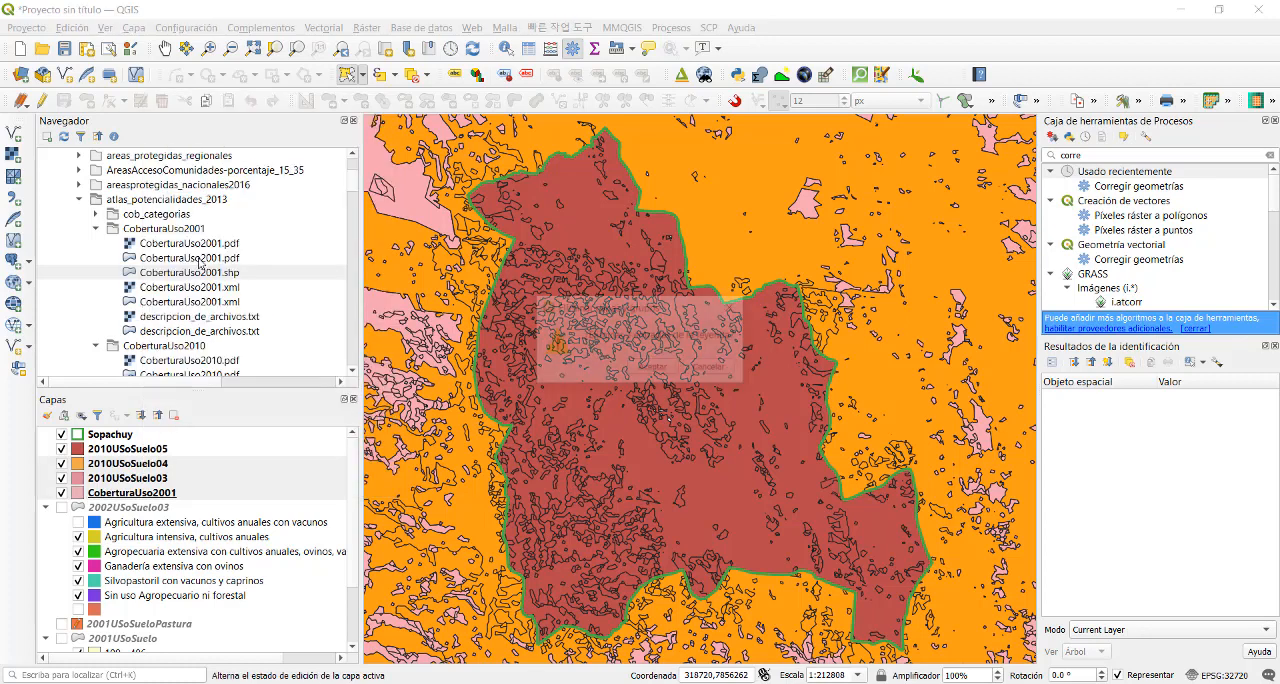
left_click(653, 368)
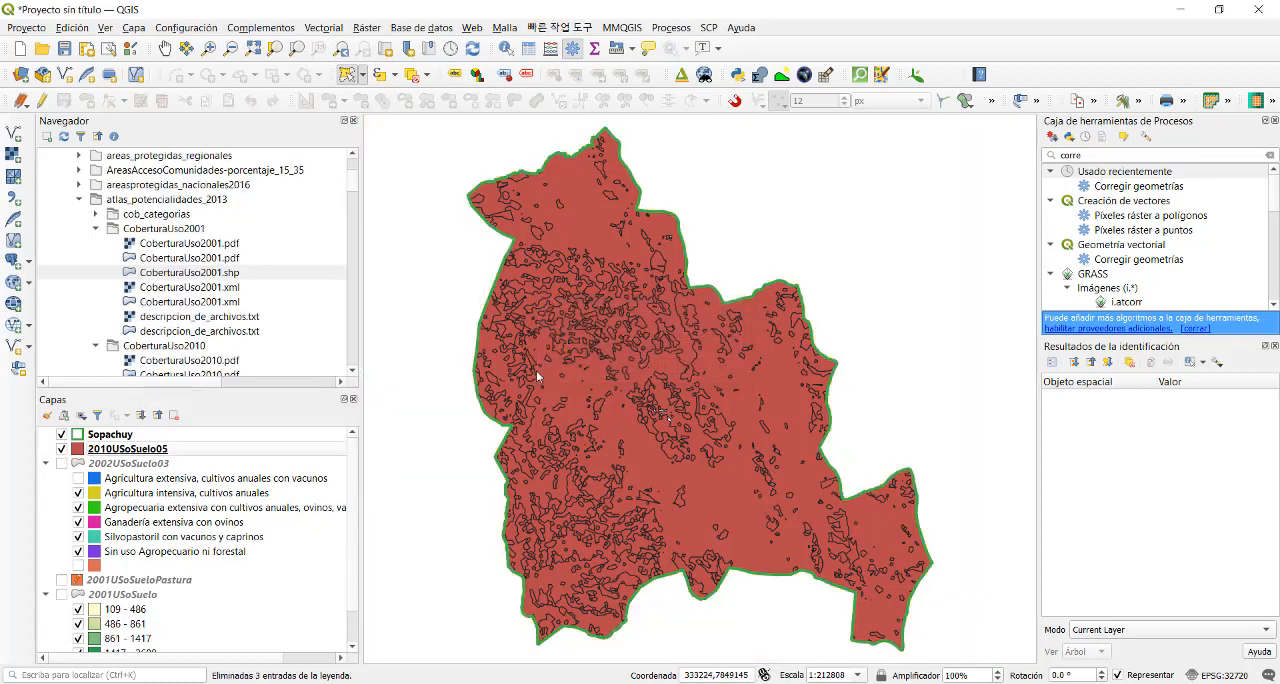
- Examine the attribute table of 2010USoSuelo05 sorted by CLASS_NAME, and close the table
left_click(126, 450)
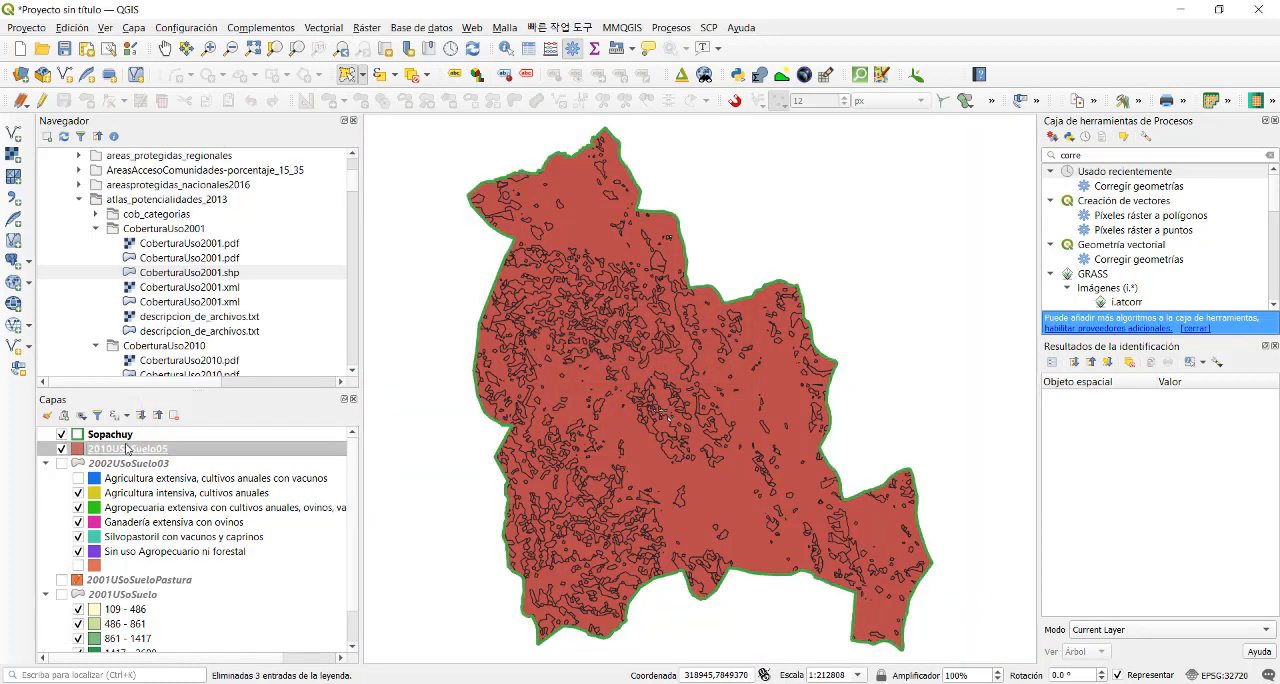
right_click(126, 450)
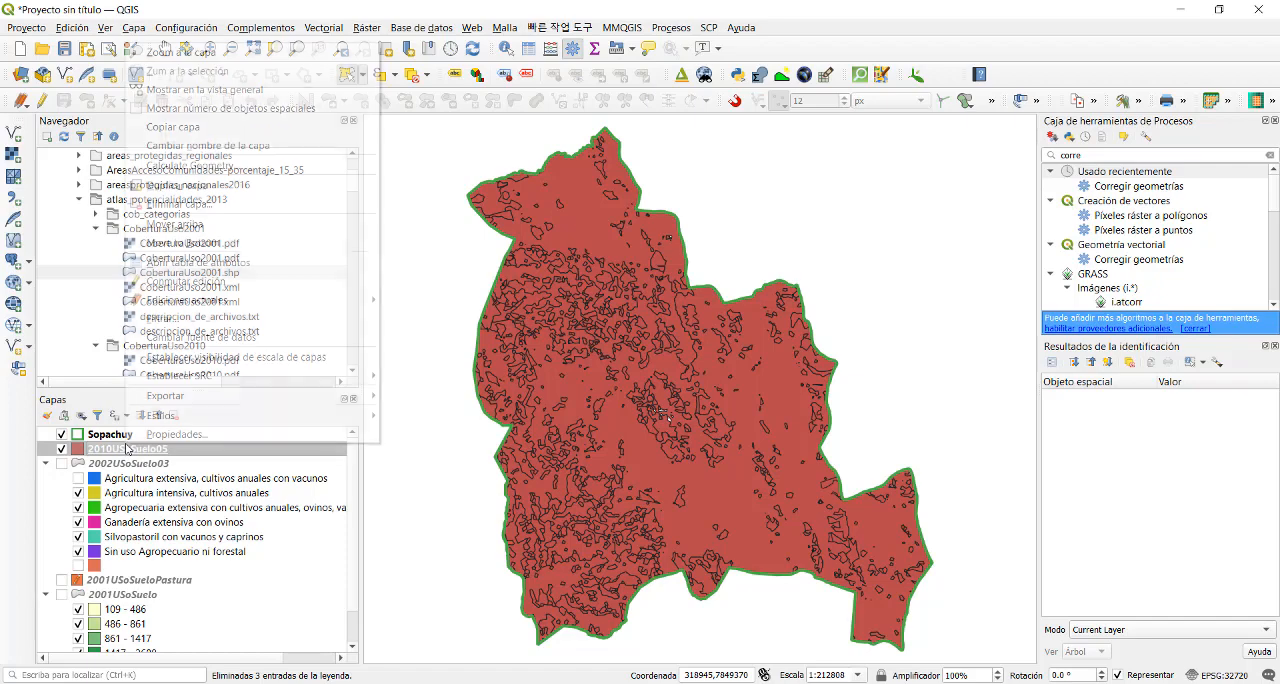
left_click(220, 264)
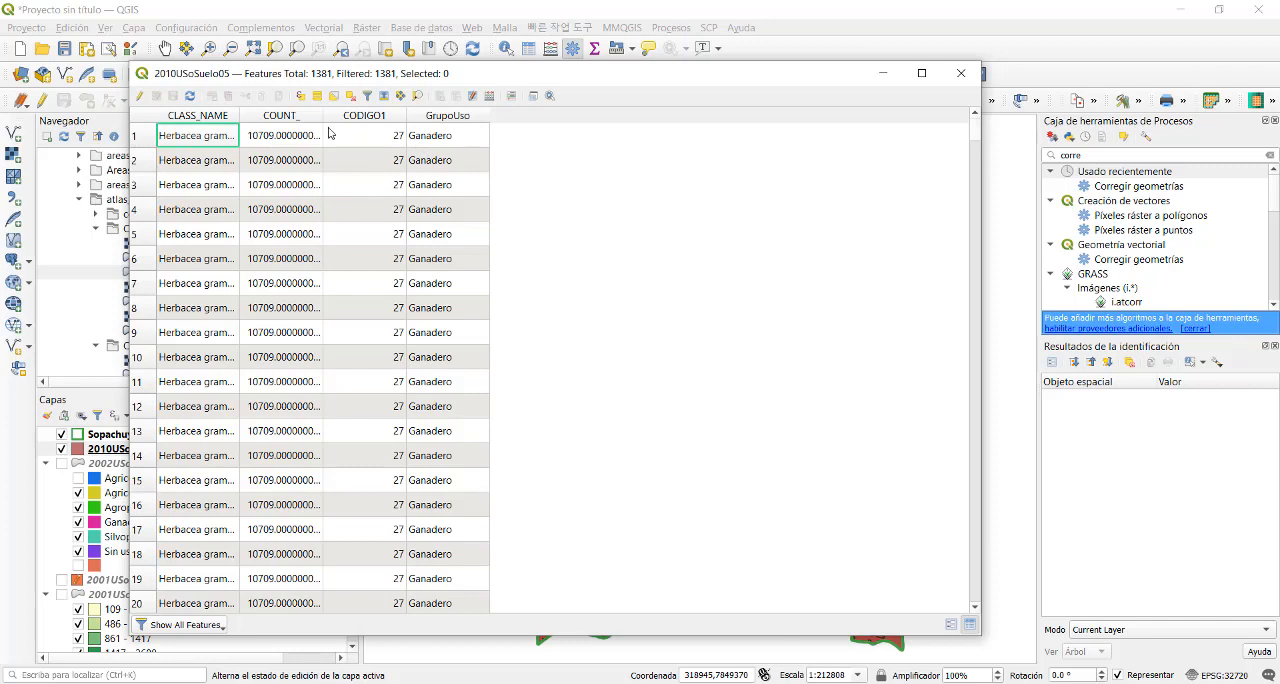
left_click(224, 118)
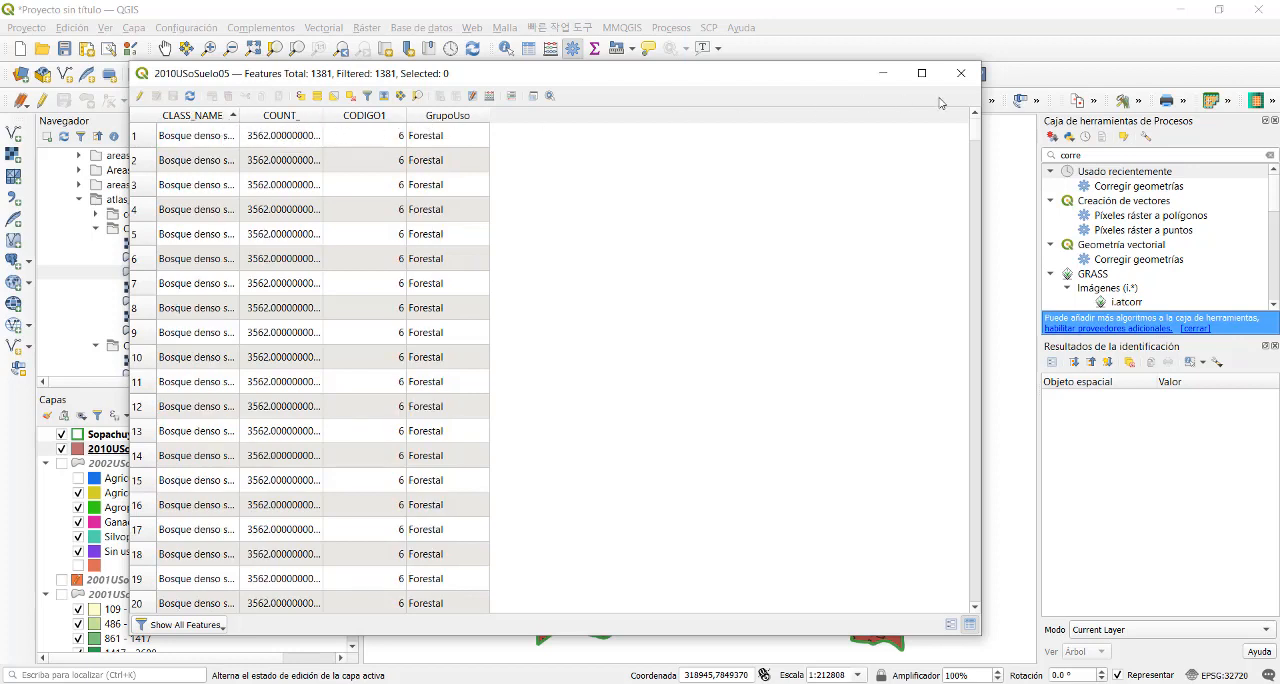
left_click(960, 73)
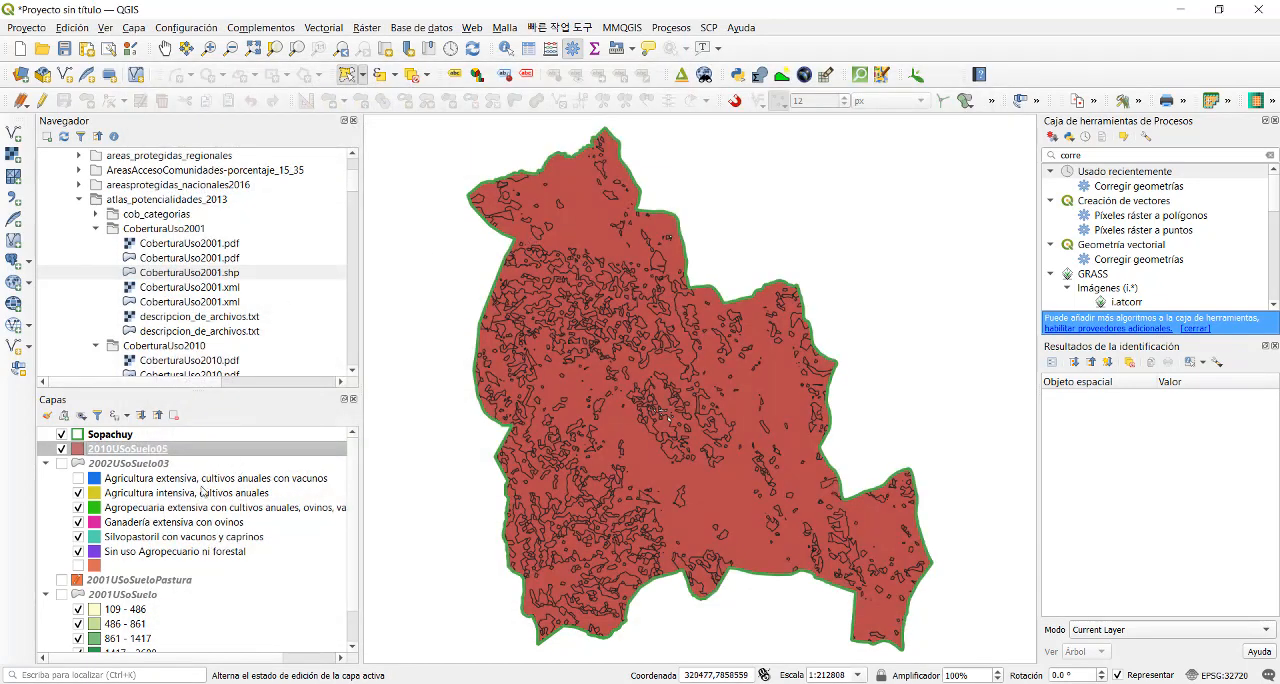
- Set the symbology of the 2010USoSuelo05 layer to Categorizado in its layer properties
right_click(161, 449)
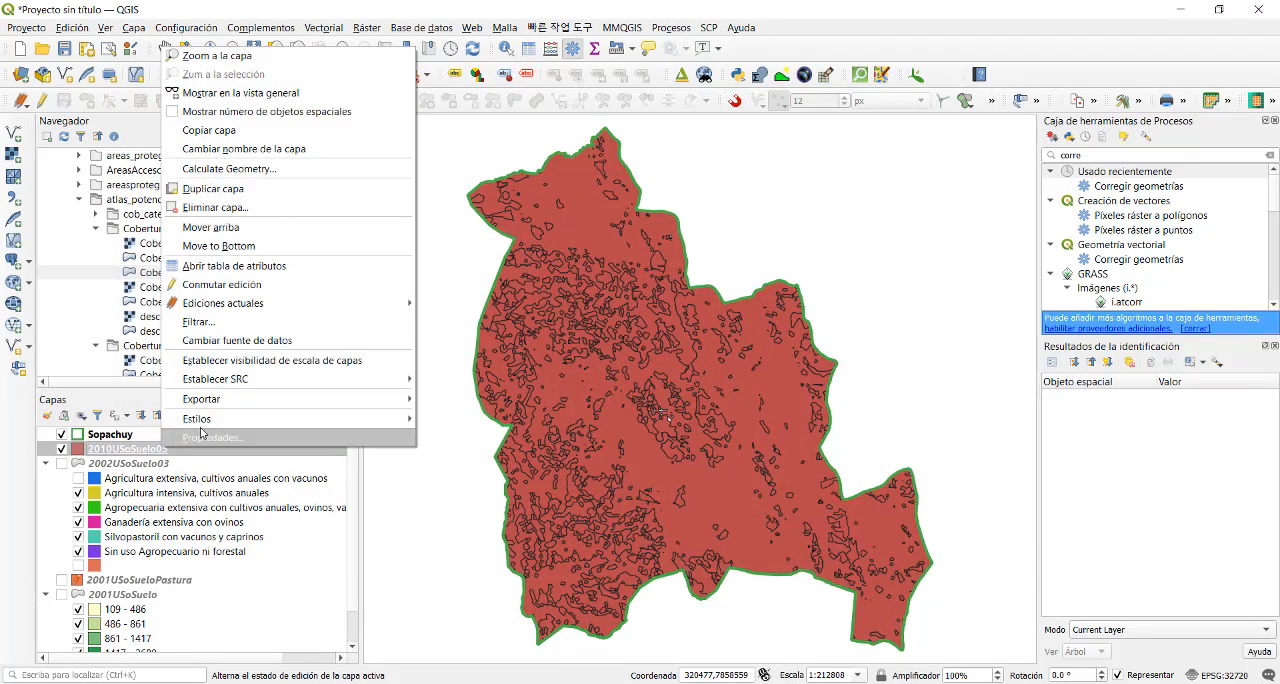
left_click(223, 438)
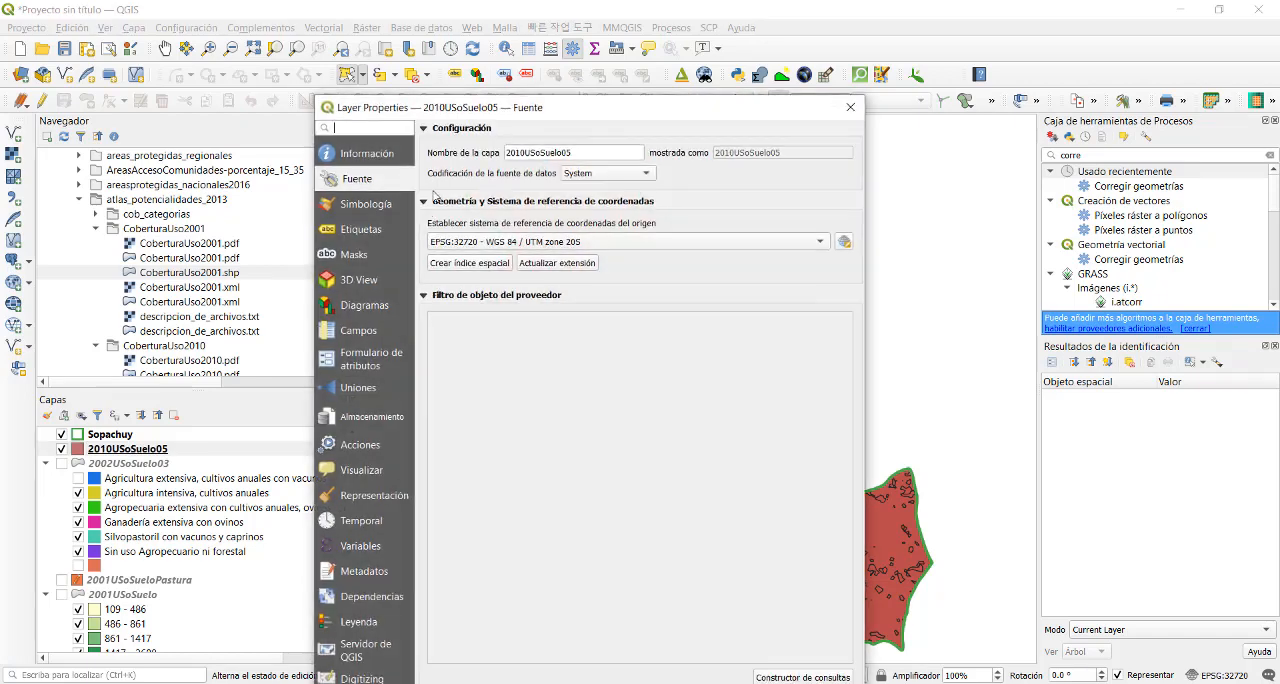
left_click(360, 204)
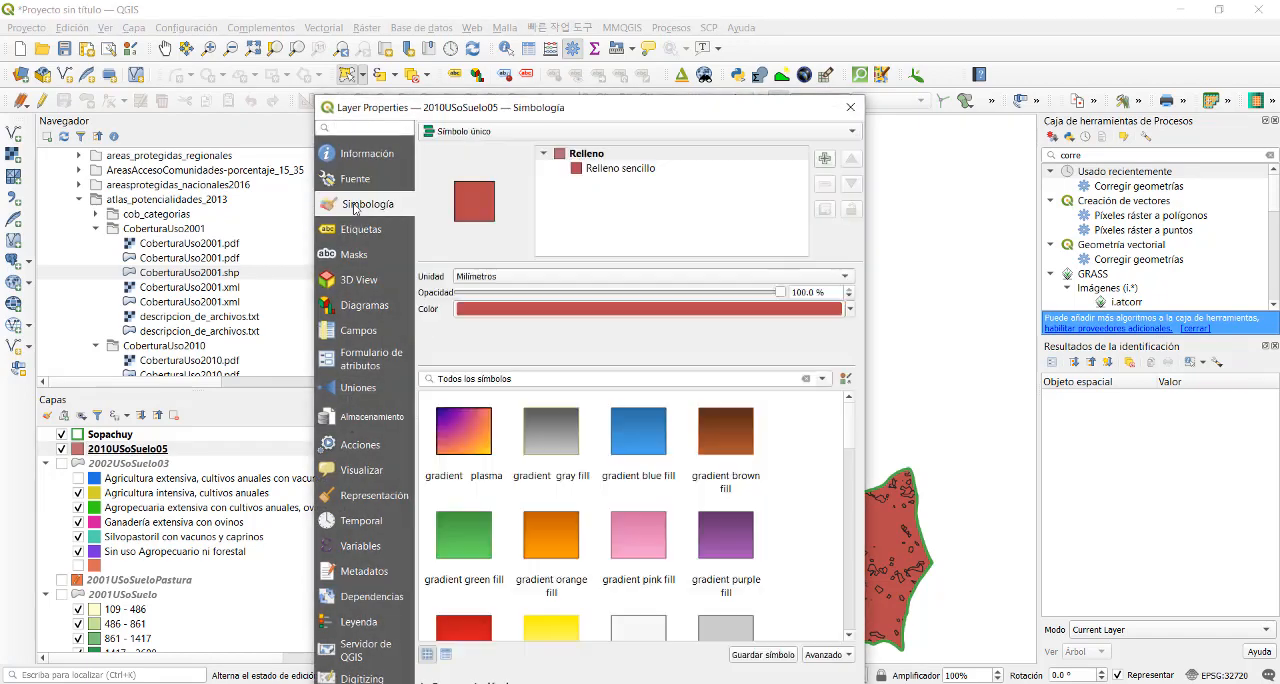
left_click(485, 131)
left_click(472, 151)
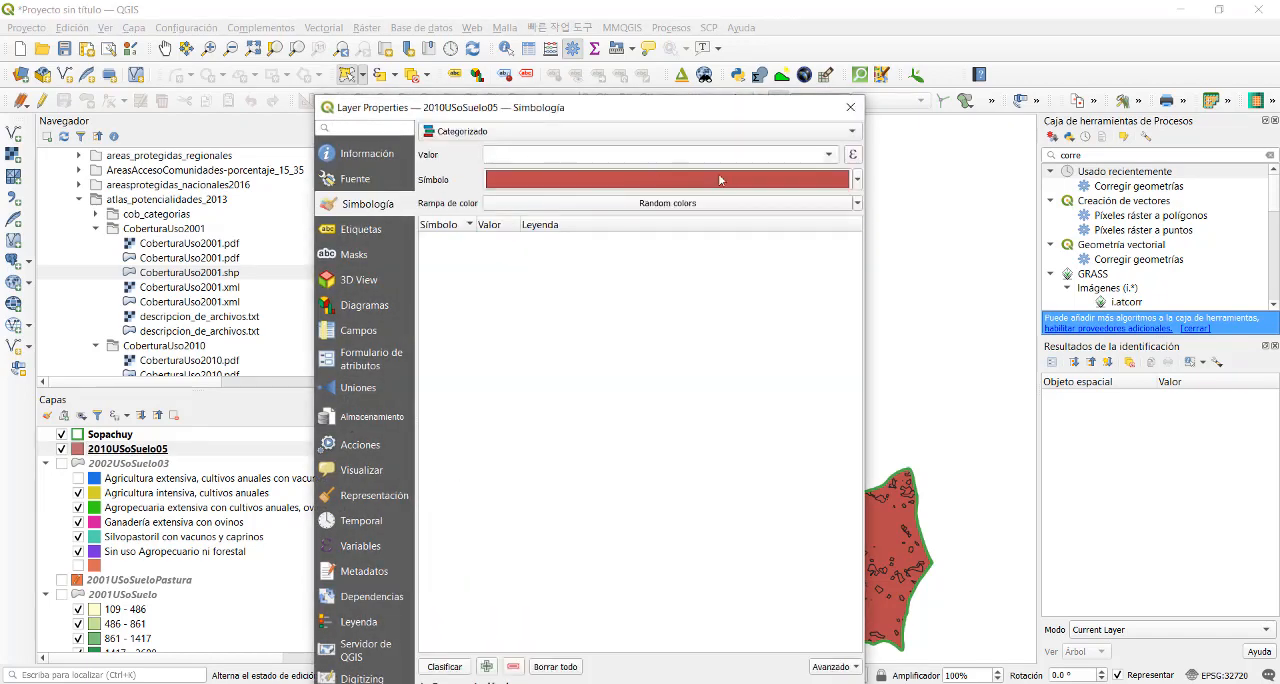
left_click(825, 158)
left_click(546, 195)
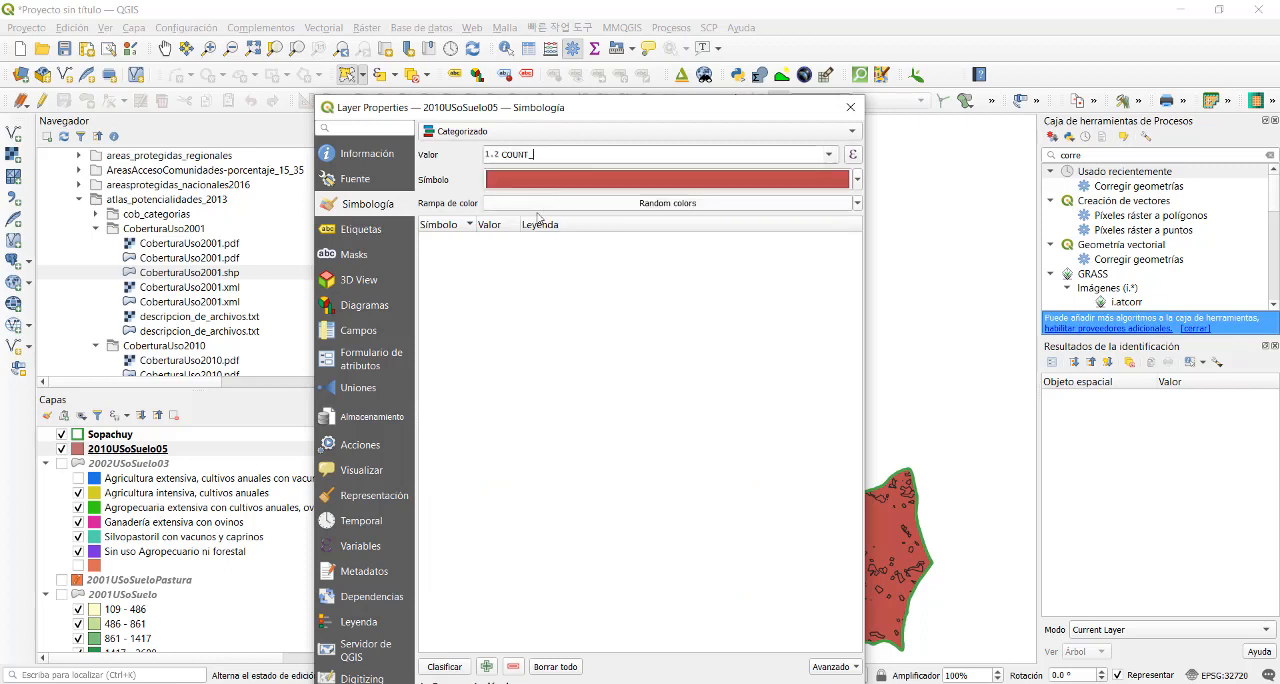
left_click(444, 666)
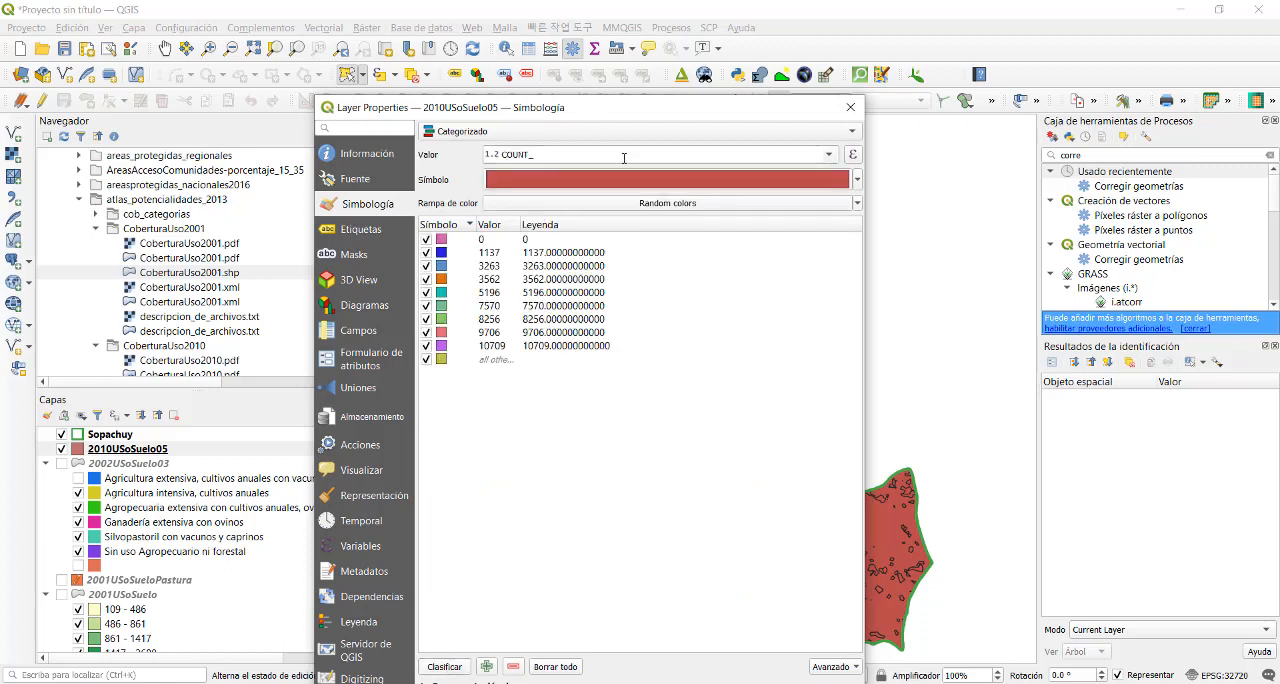
- Classify 2010USoSuelo05 by the CLASS_NAME field, replacing the existing classes
left_click(828, 155)
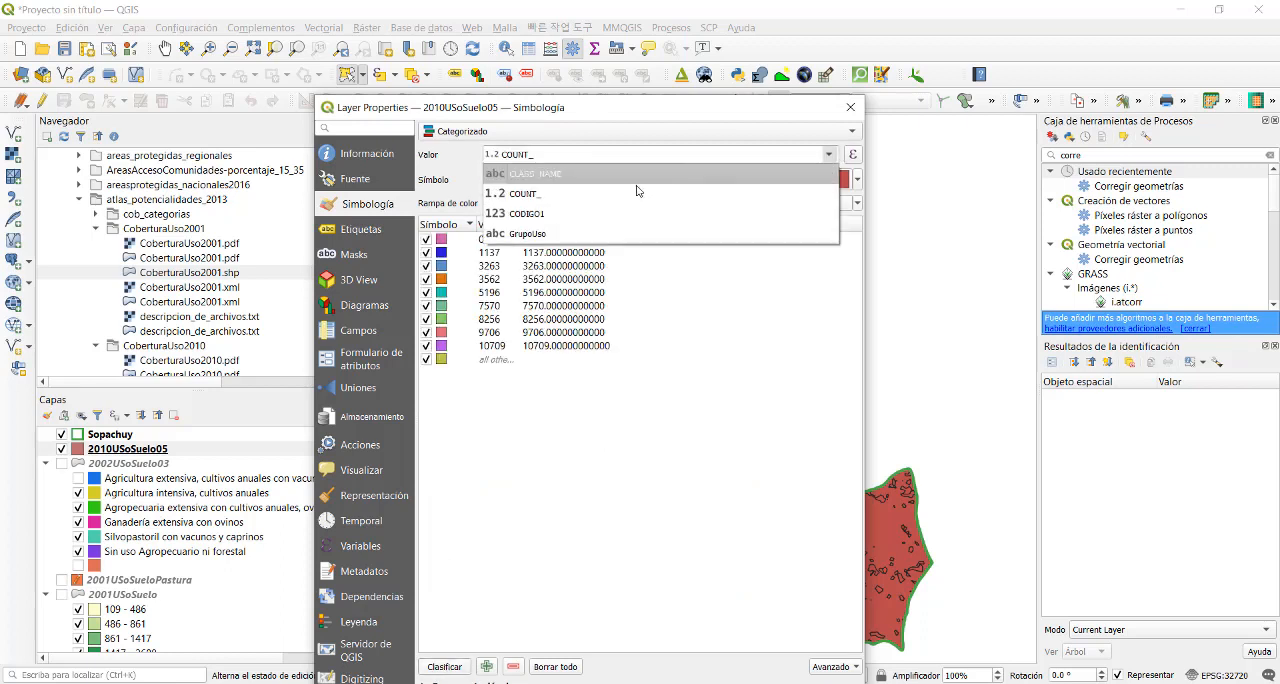
left_click(566, 175)
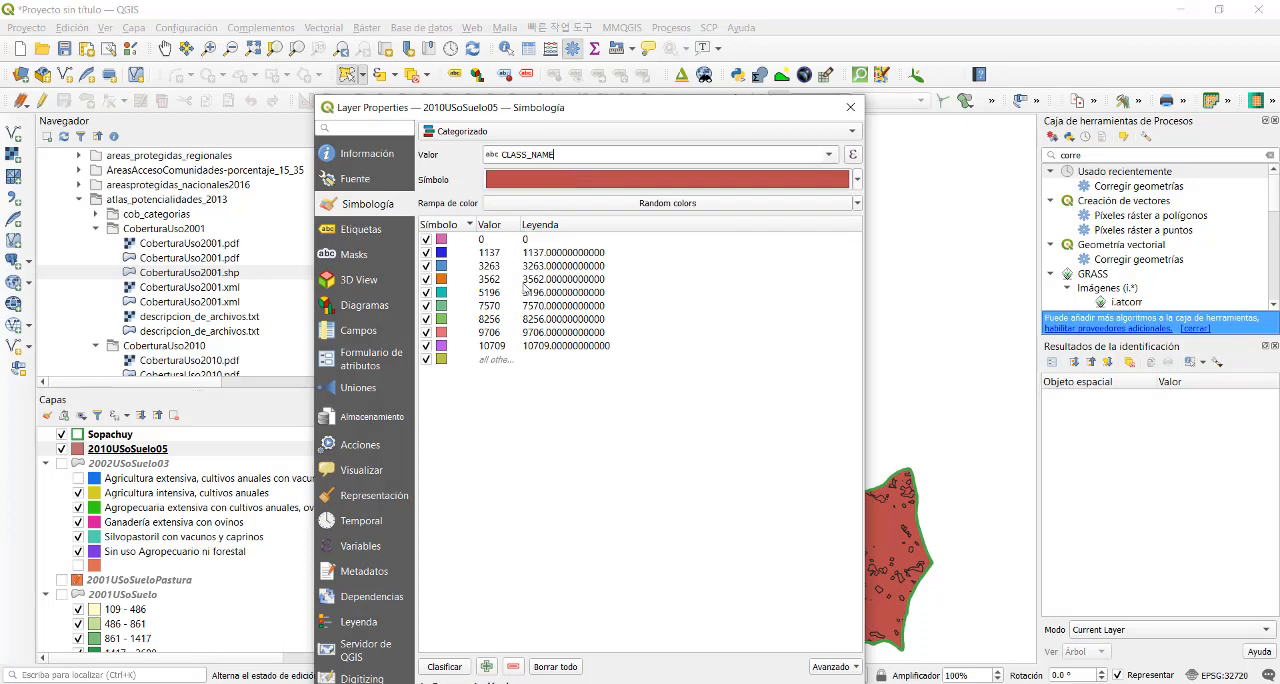
left_click(453, 669)
left_click(600, 445)
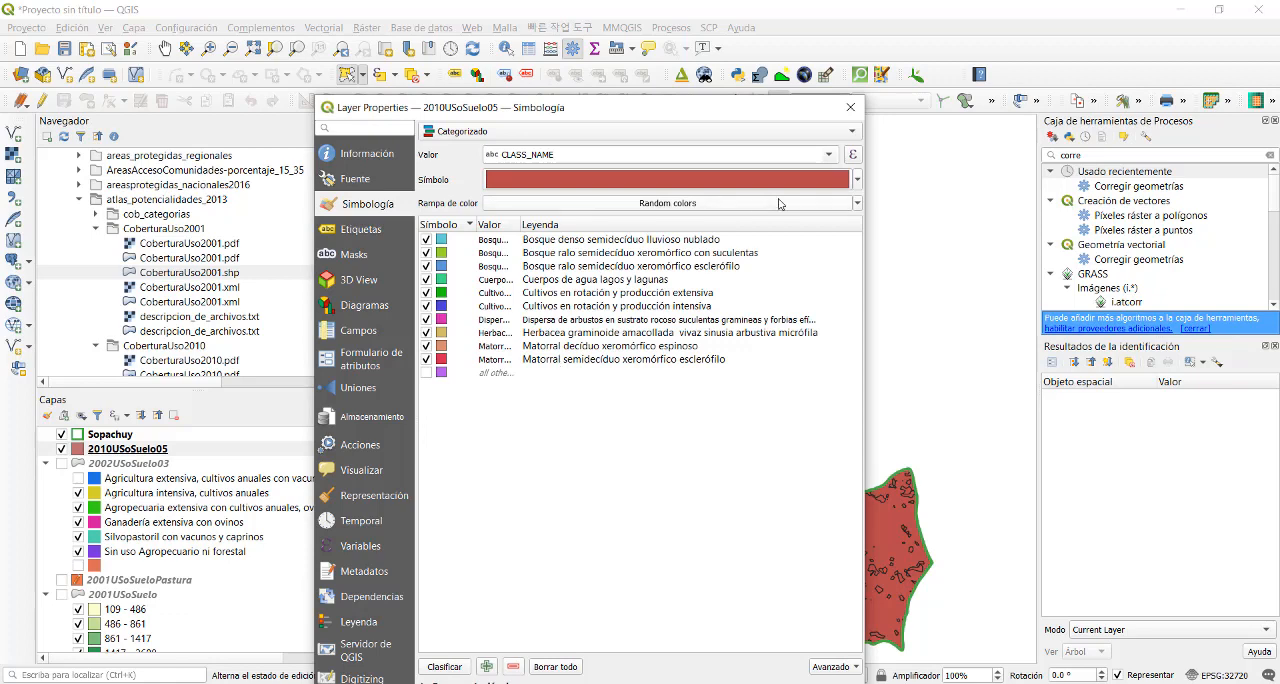
- Make the outline of the simple fill symbol transparent for all classes, and apply the symbology to 2010USoSuelo05
left_click(857, 180)
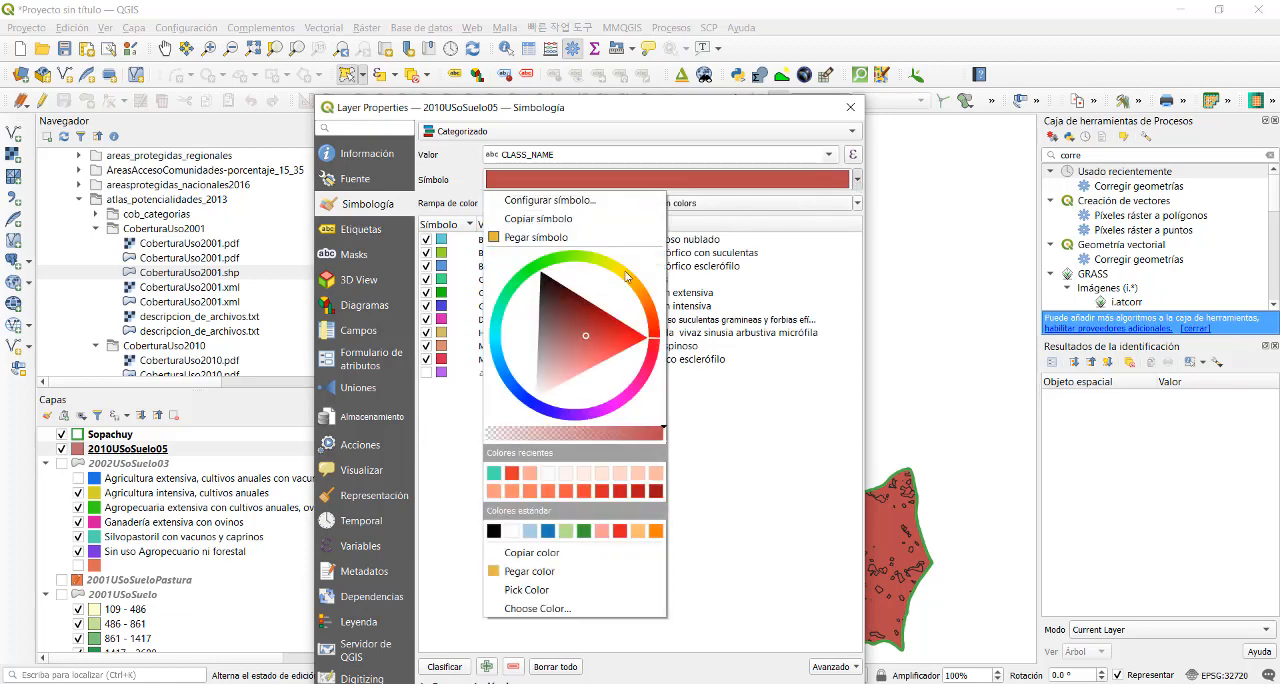
left_click(567, 201)
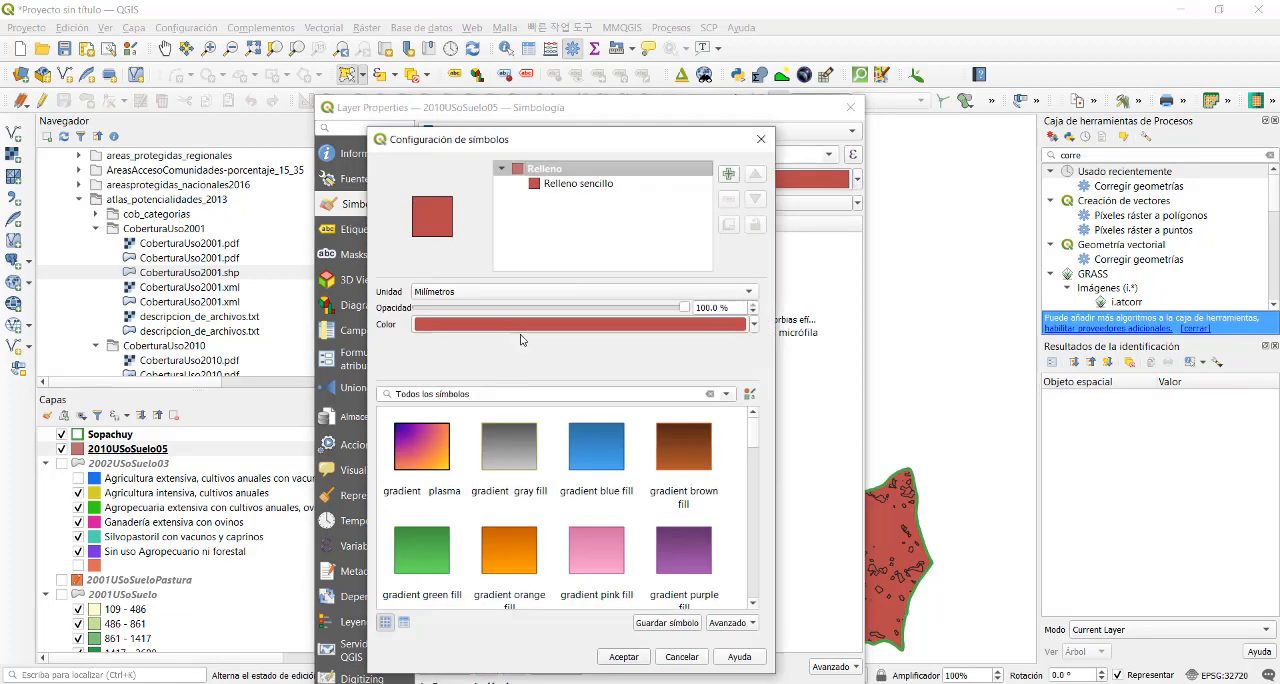
left_click(576, 184)
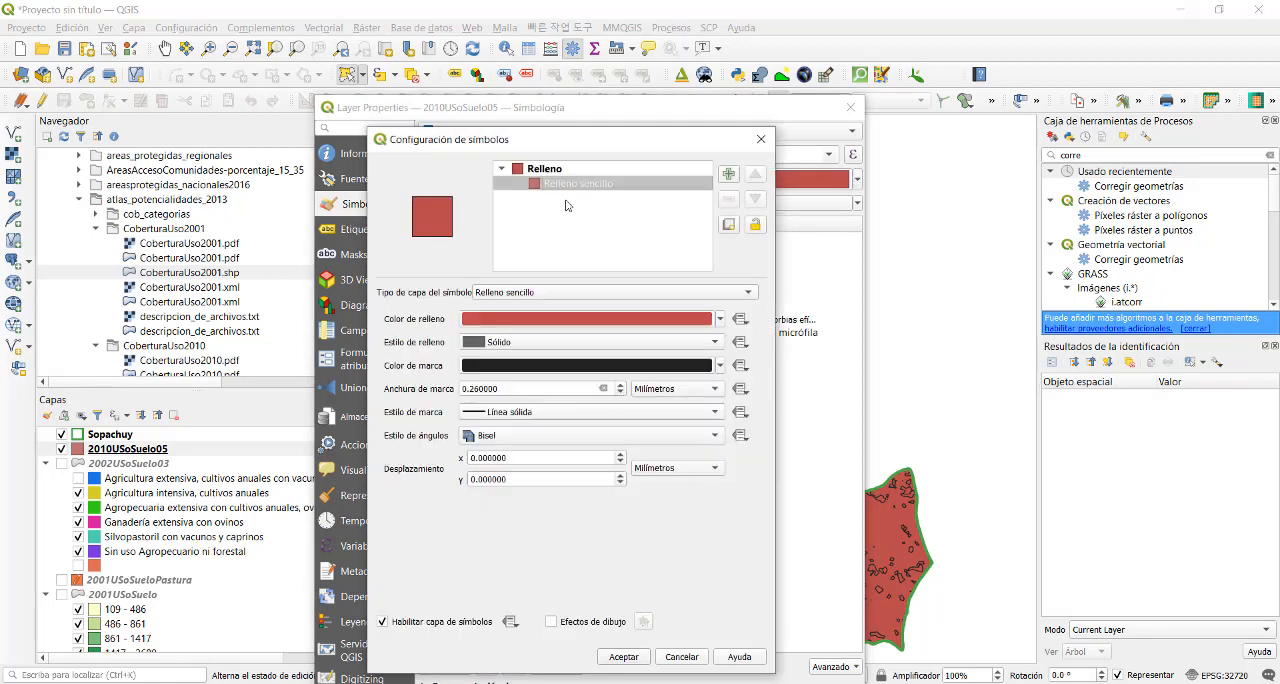
left_click(718, 366)
left_click(515, 340)
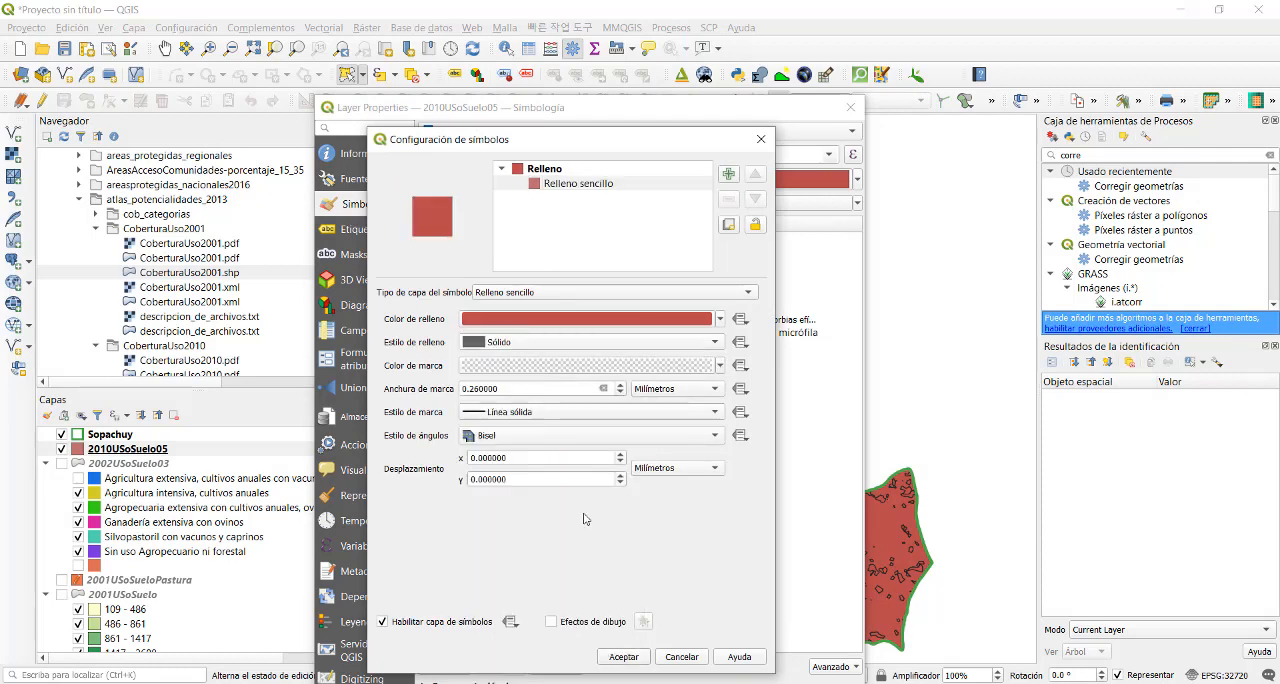
left_click(623, 656)
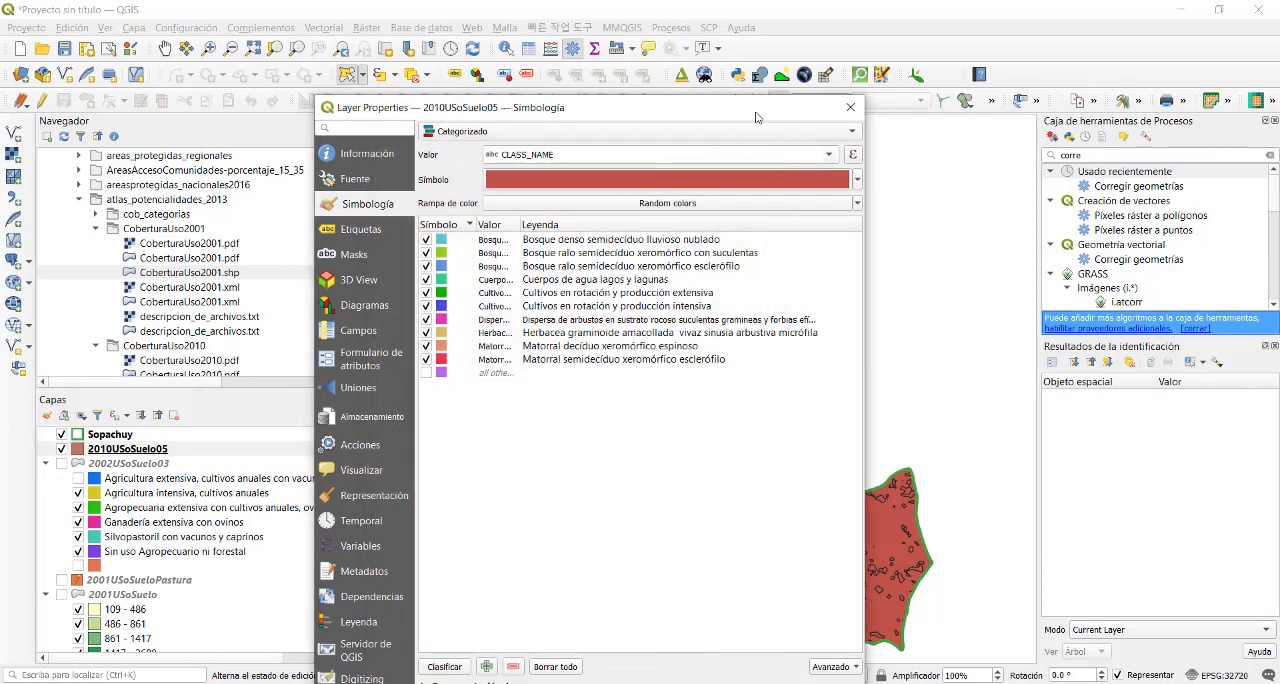
left_click_drag(756, 110, 695, 30)
left_click(715, 631)
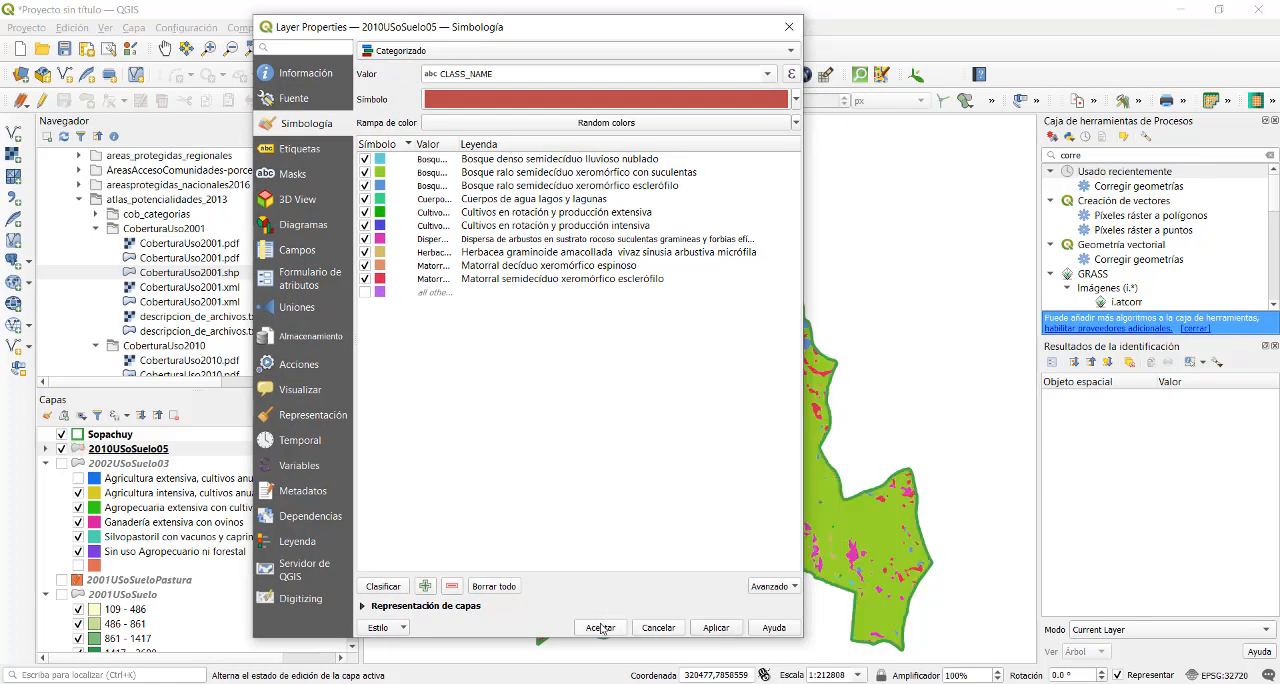
left_click(600, 627)
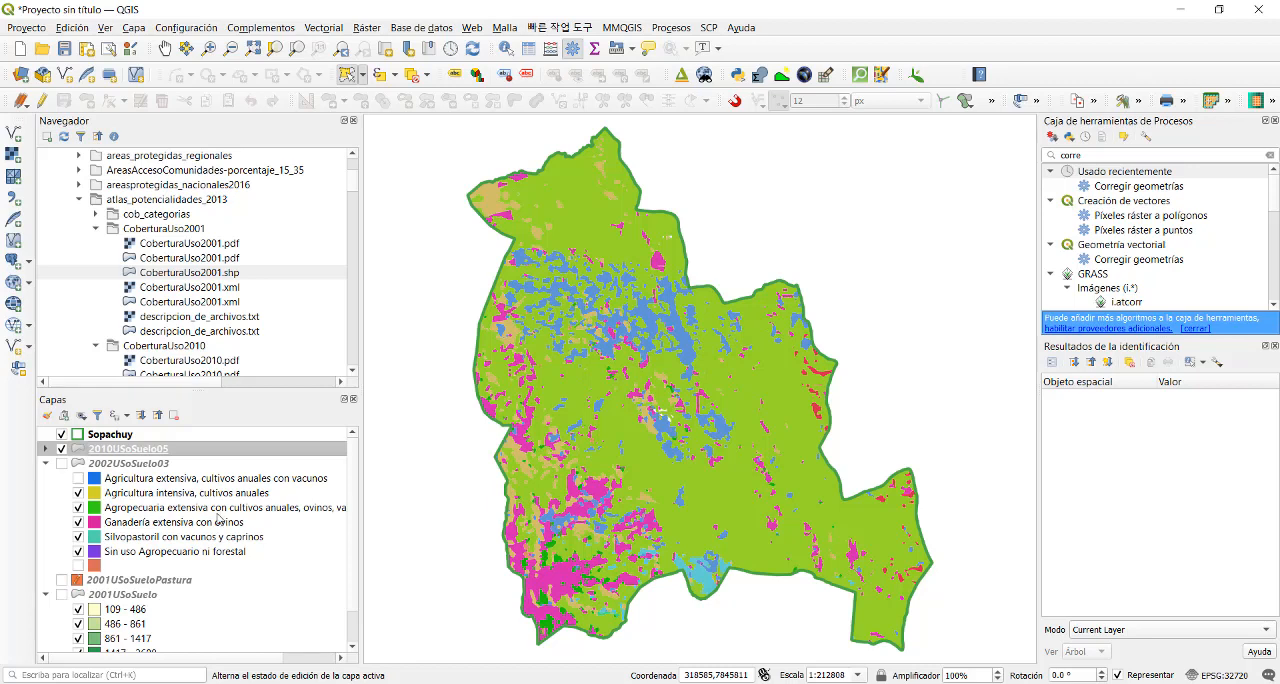
- Widen the layer list and expand the legend of 2010USoSuelo05 to show its full class names
left_click_drag(360, 510, 480, 534)
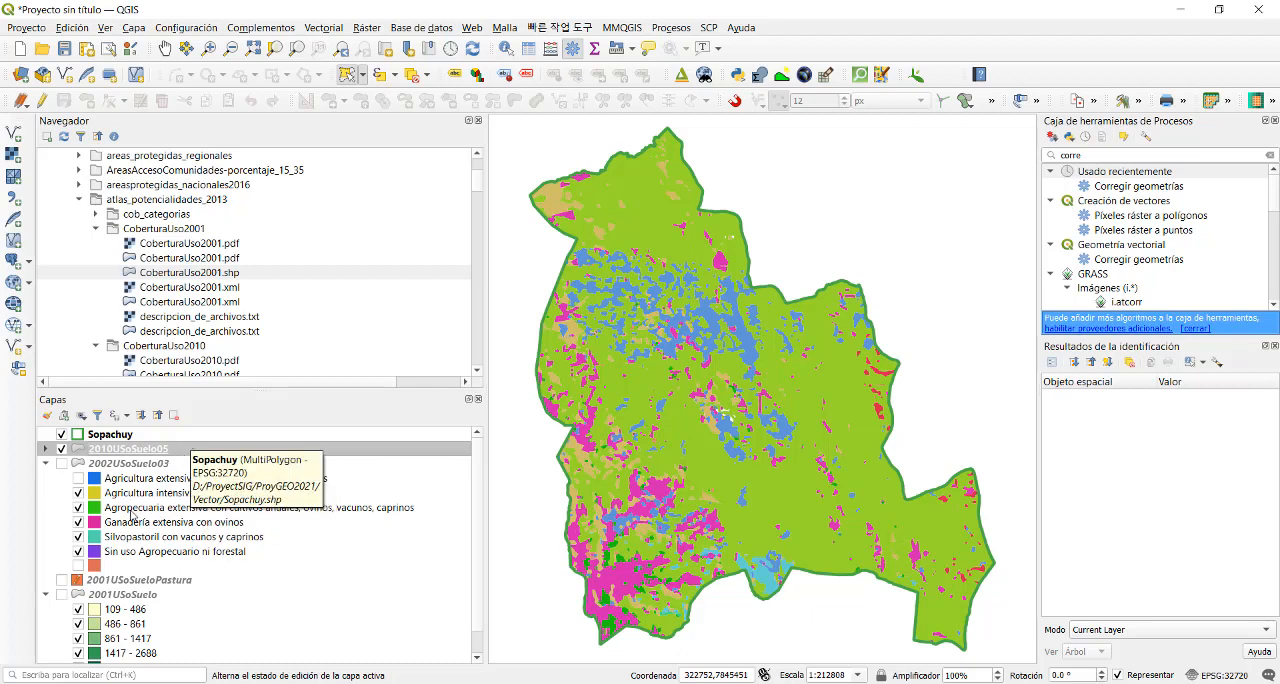
left_click(45, 449)
left_click(176, 507)
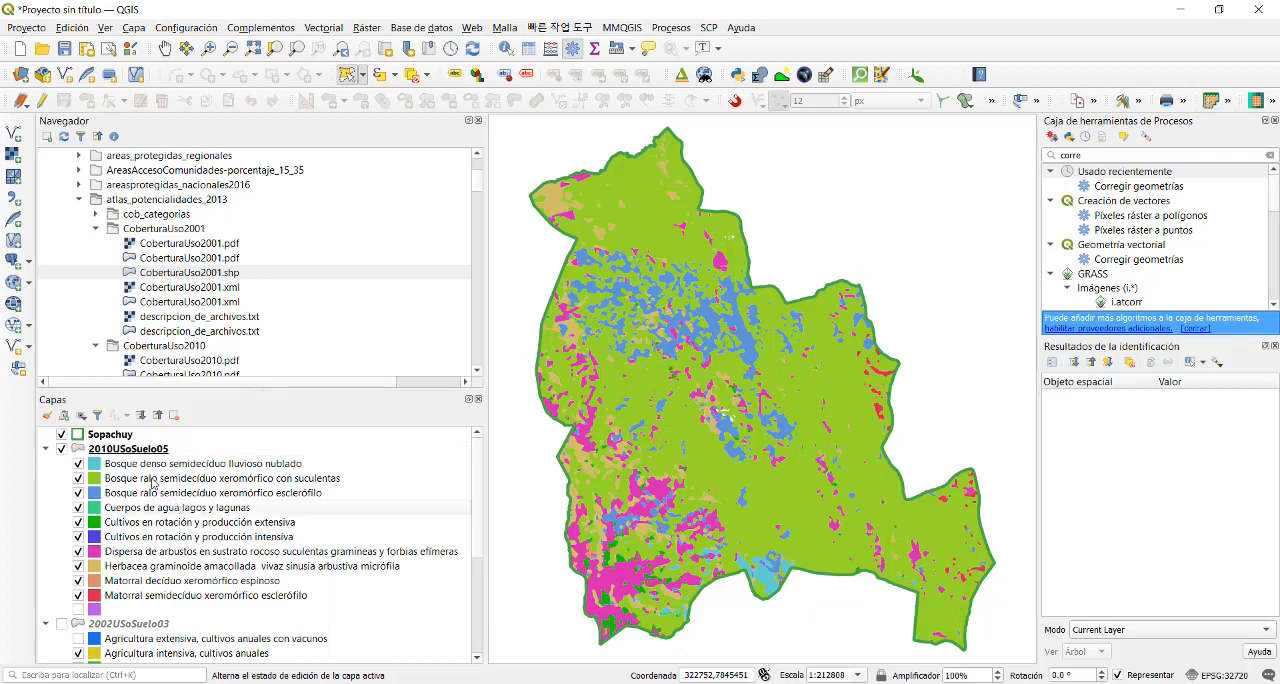
left_click(152, 481)
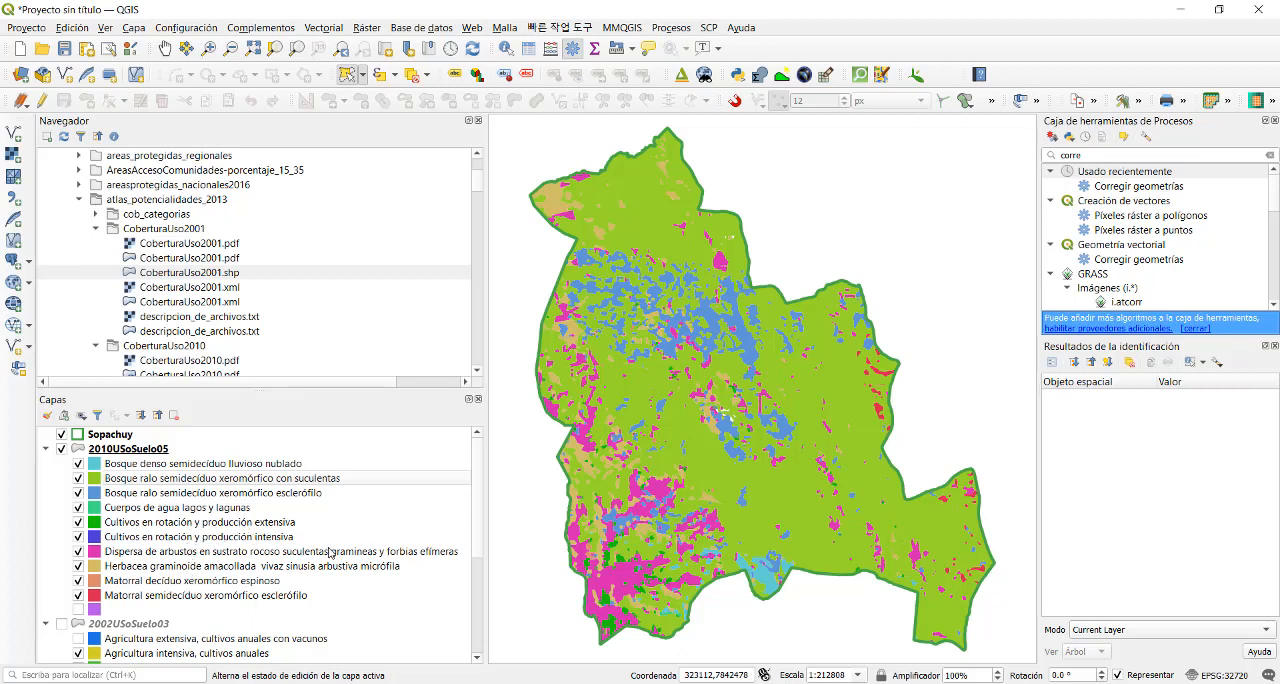
- Calculate the area of 2010USoSuelo05 in Kilómetros Cuadrados into an Area_km field and save the layer edits
right_click(160, 449)
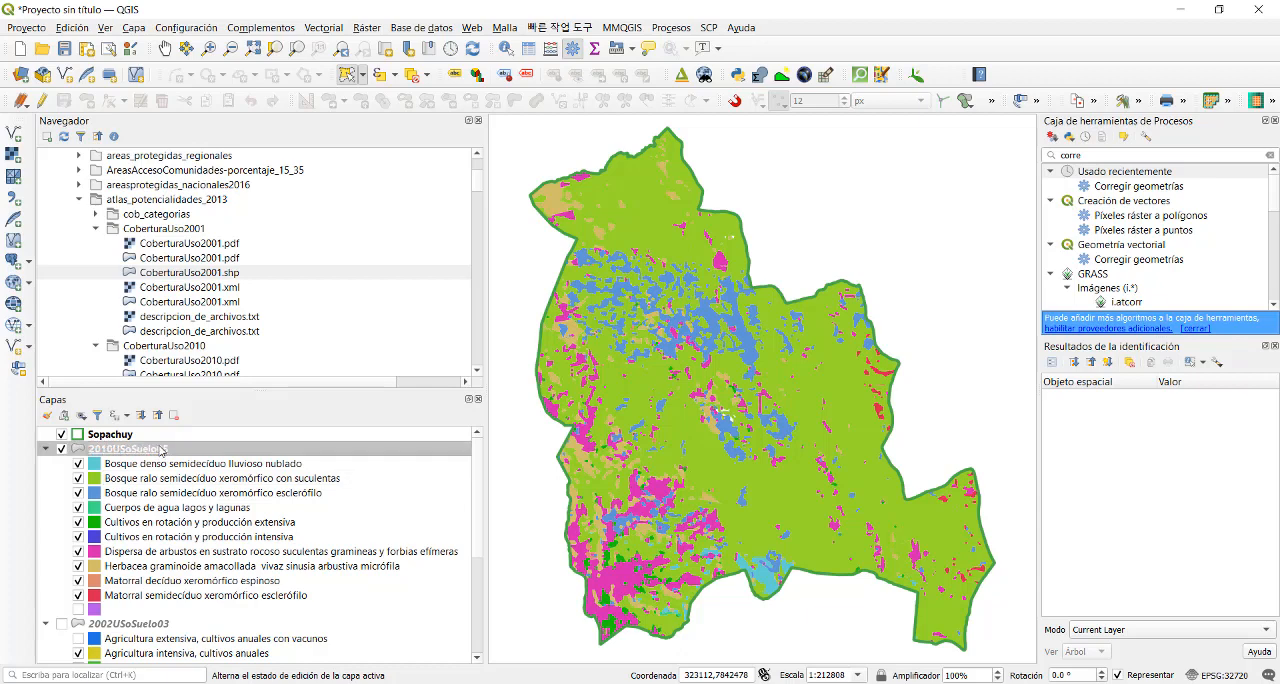
left_click(268, 166)
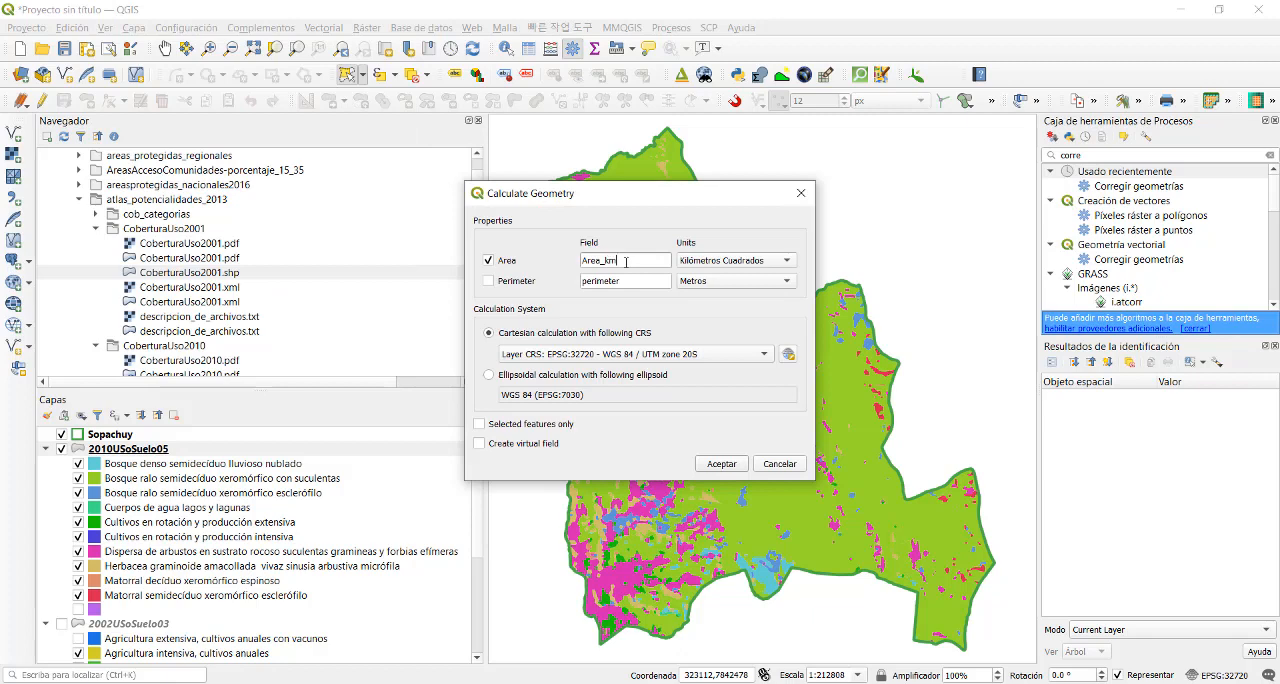
left_click(724, 465)
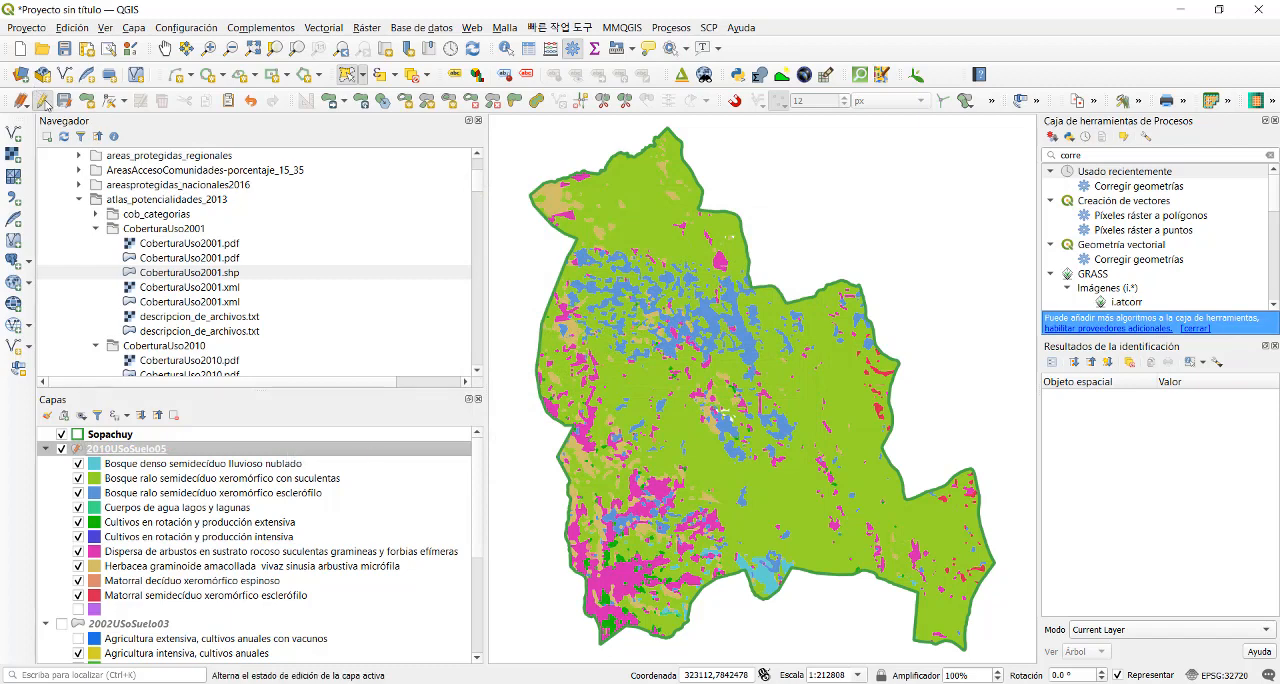
left_click(42, 104)
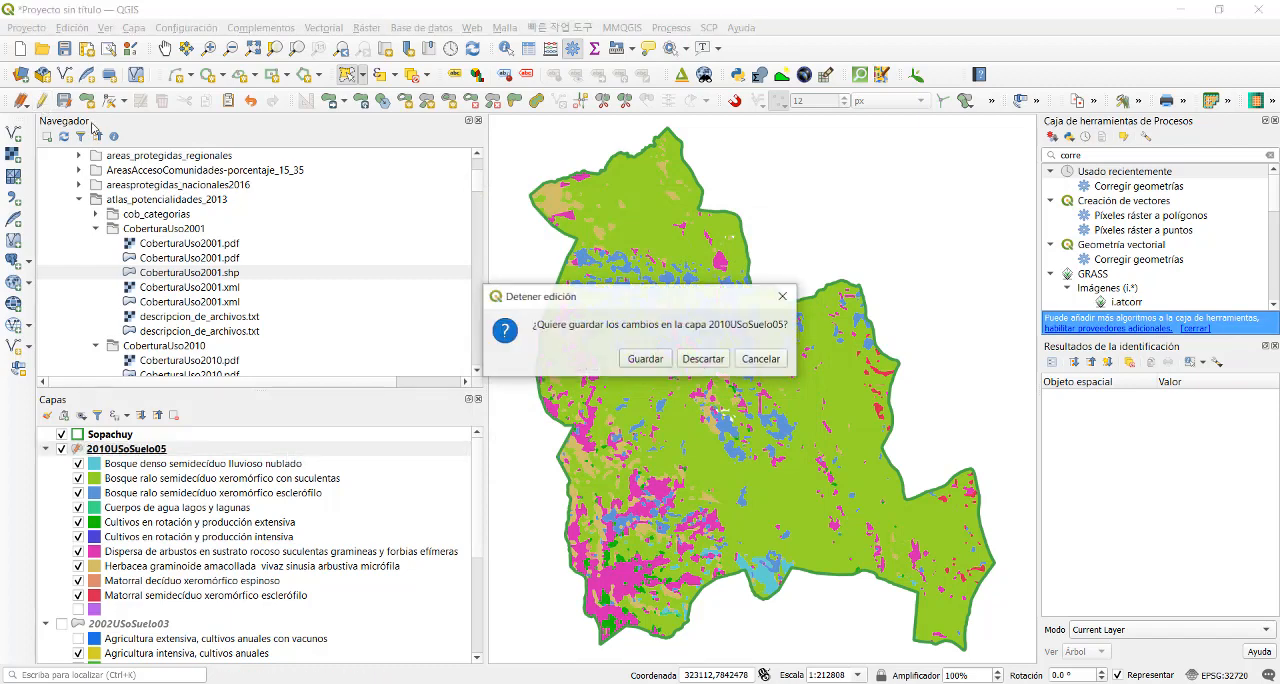
left_click(645, 362)
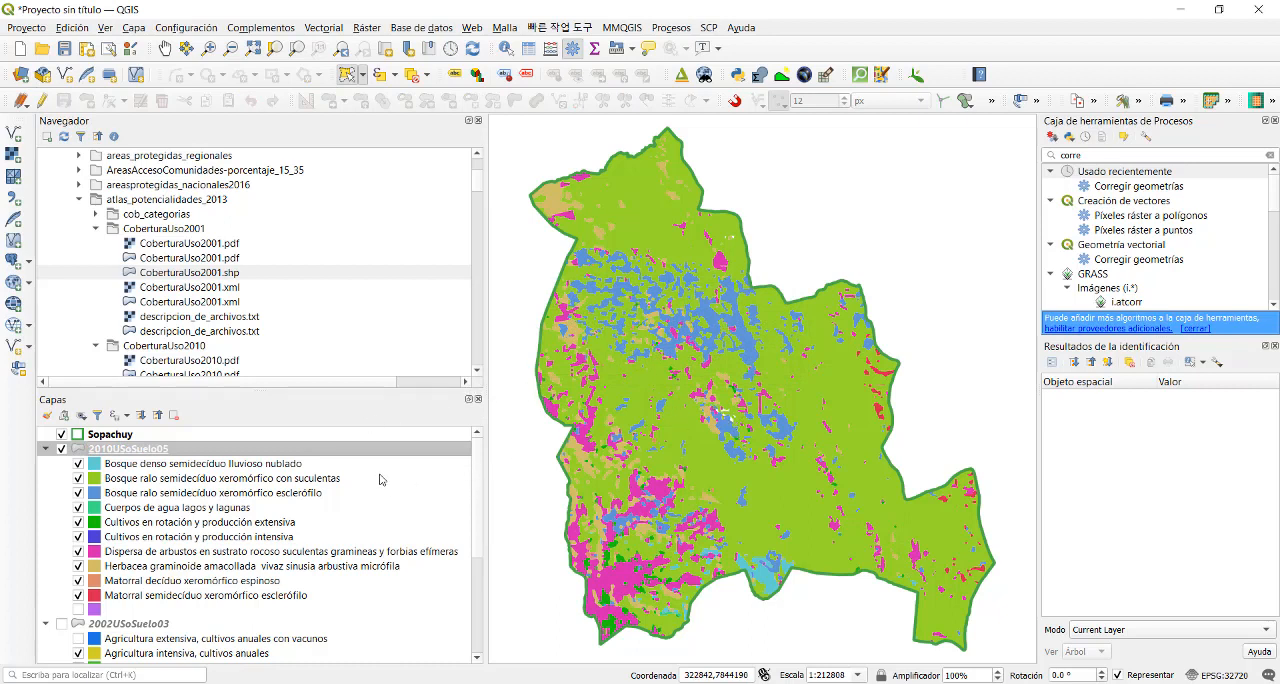
- Start exporting 2010USoSuelo05 with the format Hoja de cálculo de MS Office Open XML [XLSX]
right_click(201, 451)
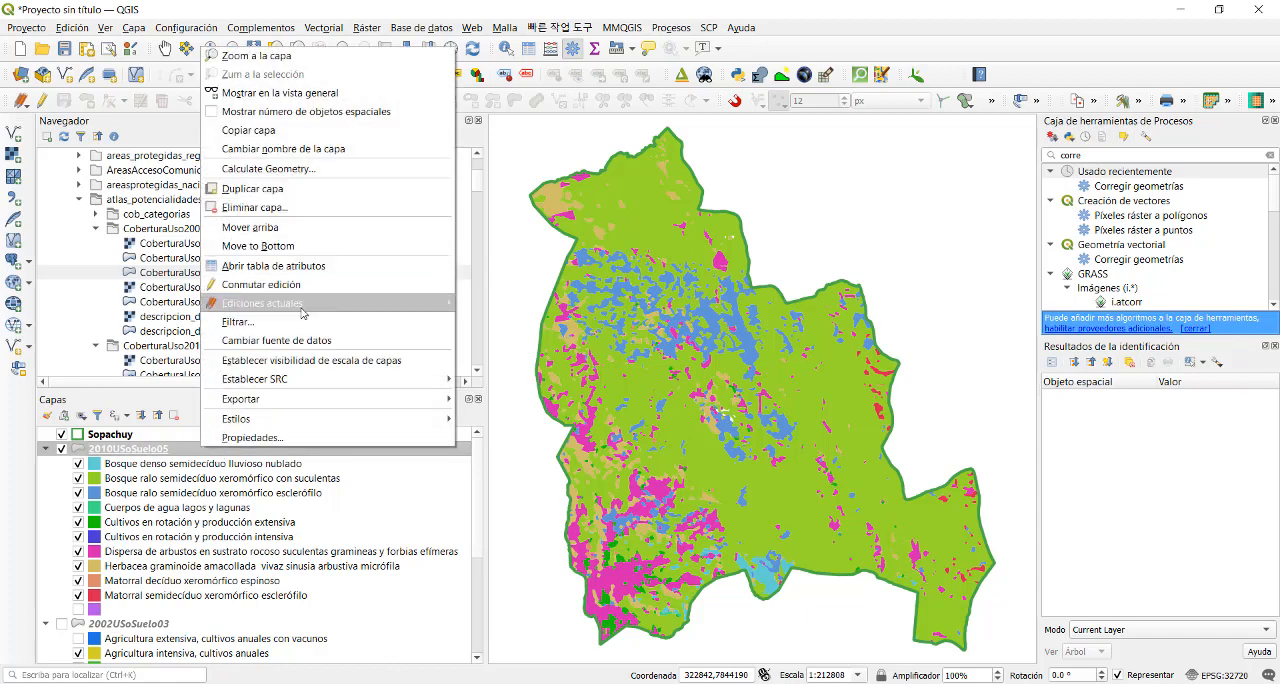
mouse_move(330, 398)
left_click(505, 400)
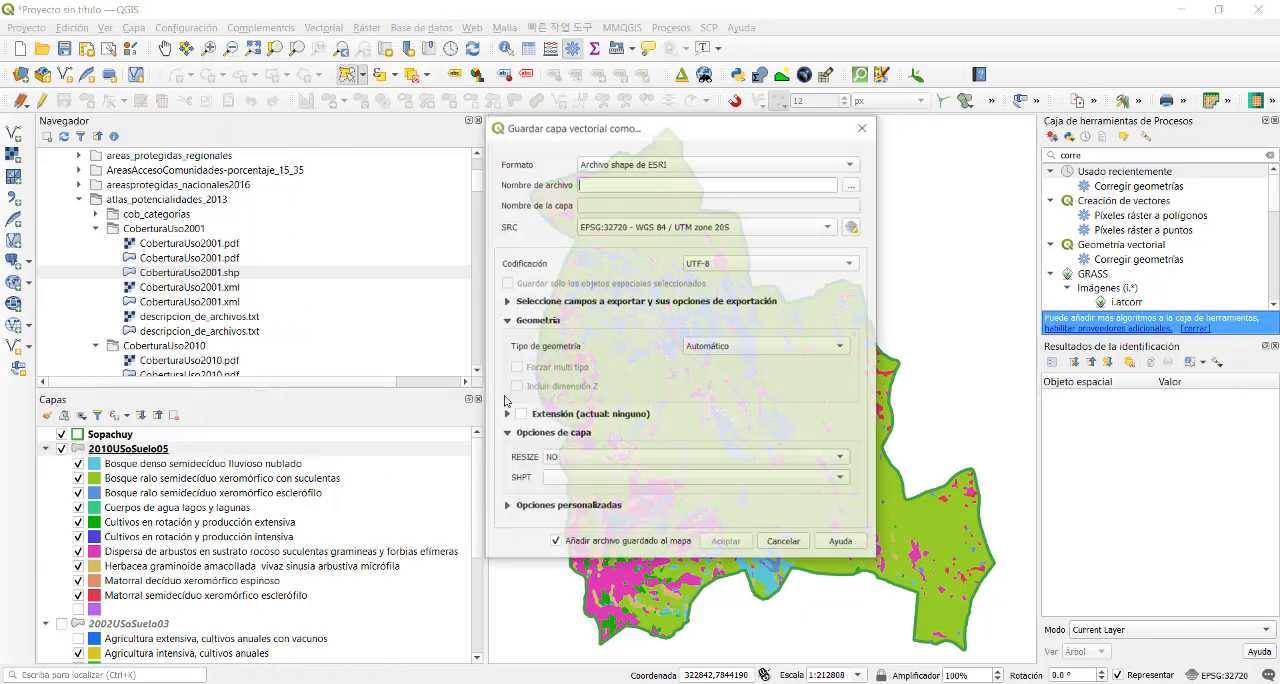
left_click(760, 164)
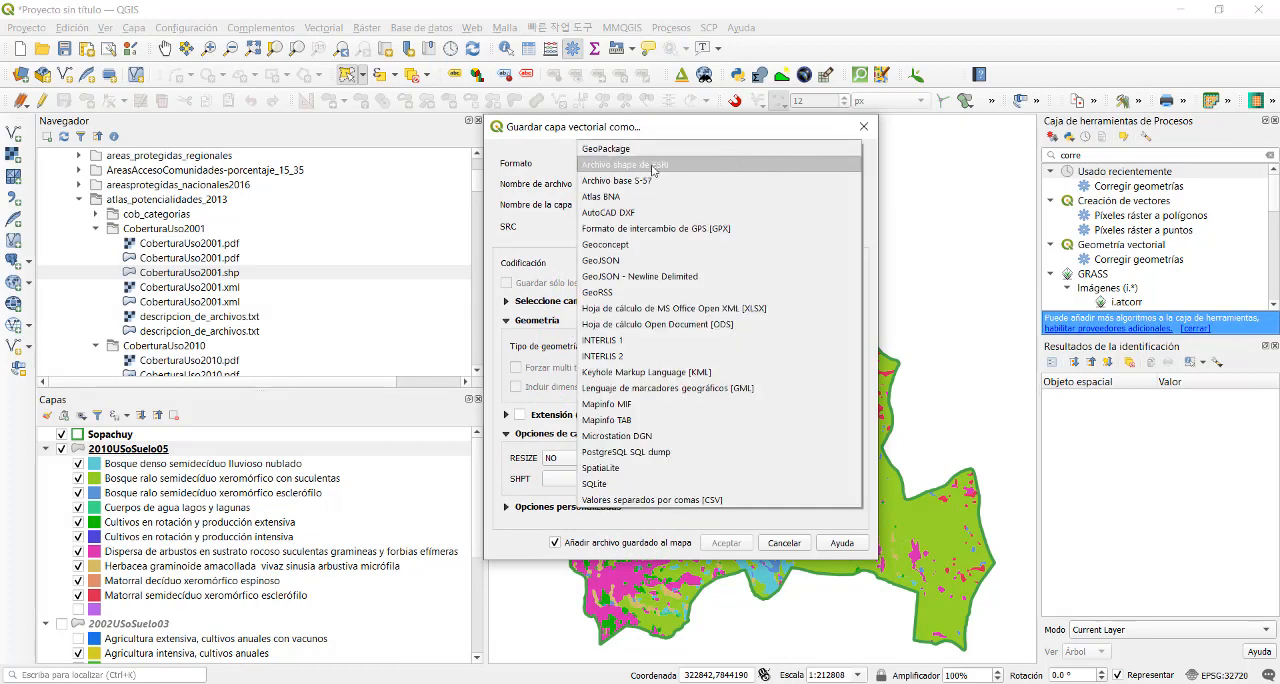
left_click(723, 309)
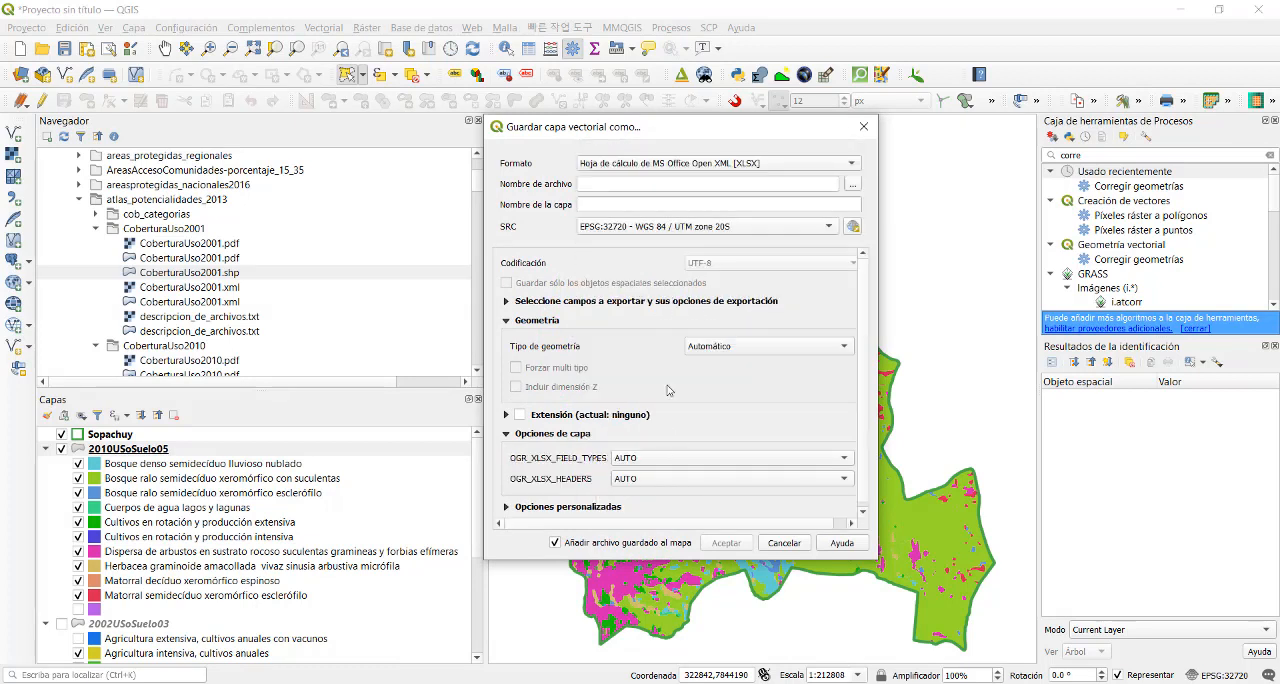
- Save the export as Uso Suelo.xlsx in the ProyGEO2021 Data folder
left_click(852, 184)
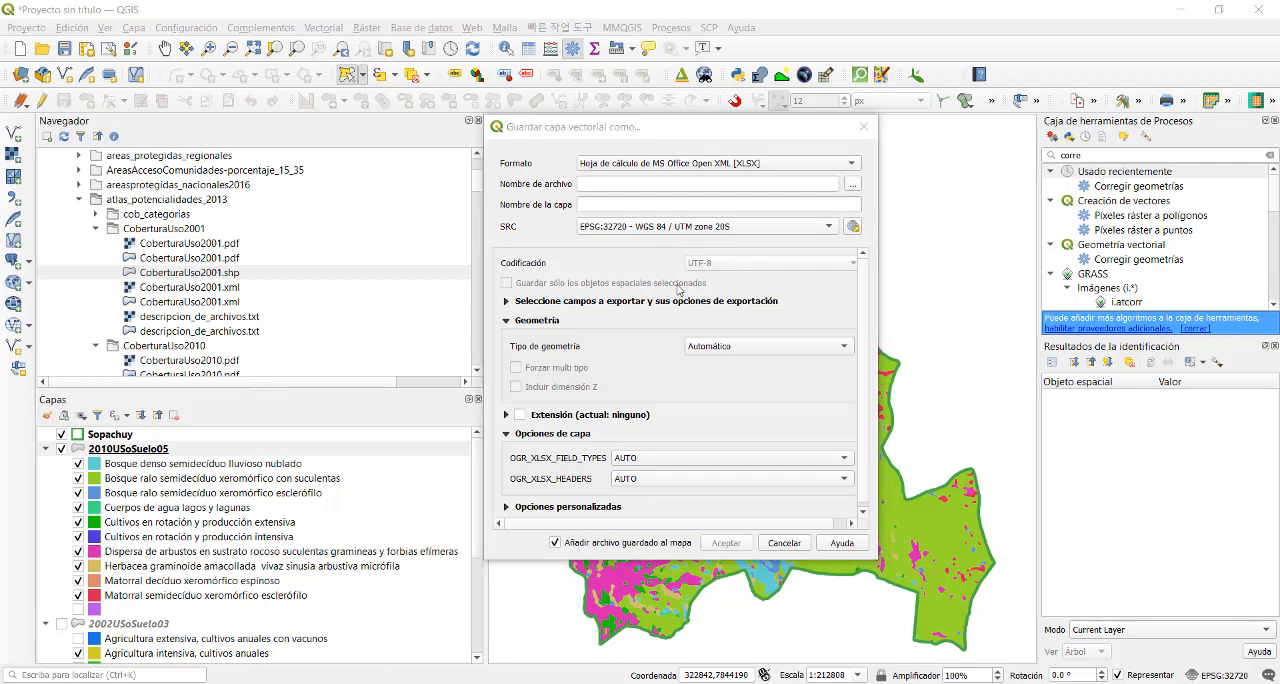
left_click(357, 45)
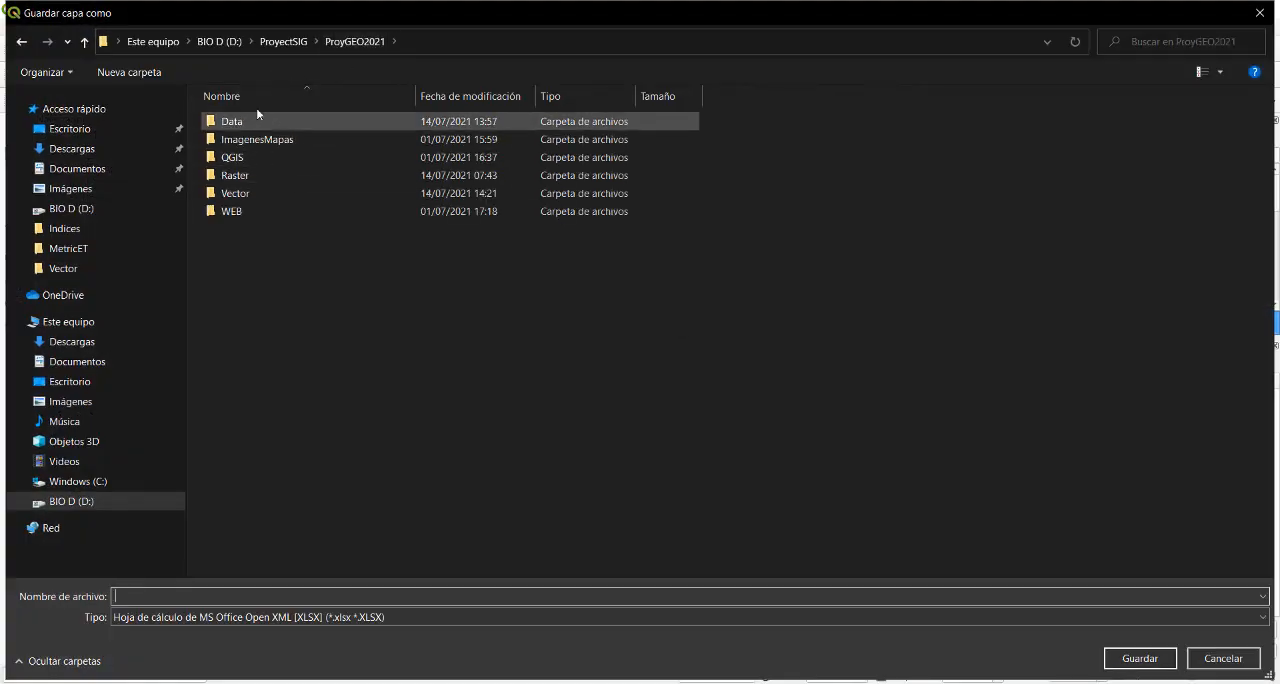
double_click(254, 119)
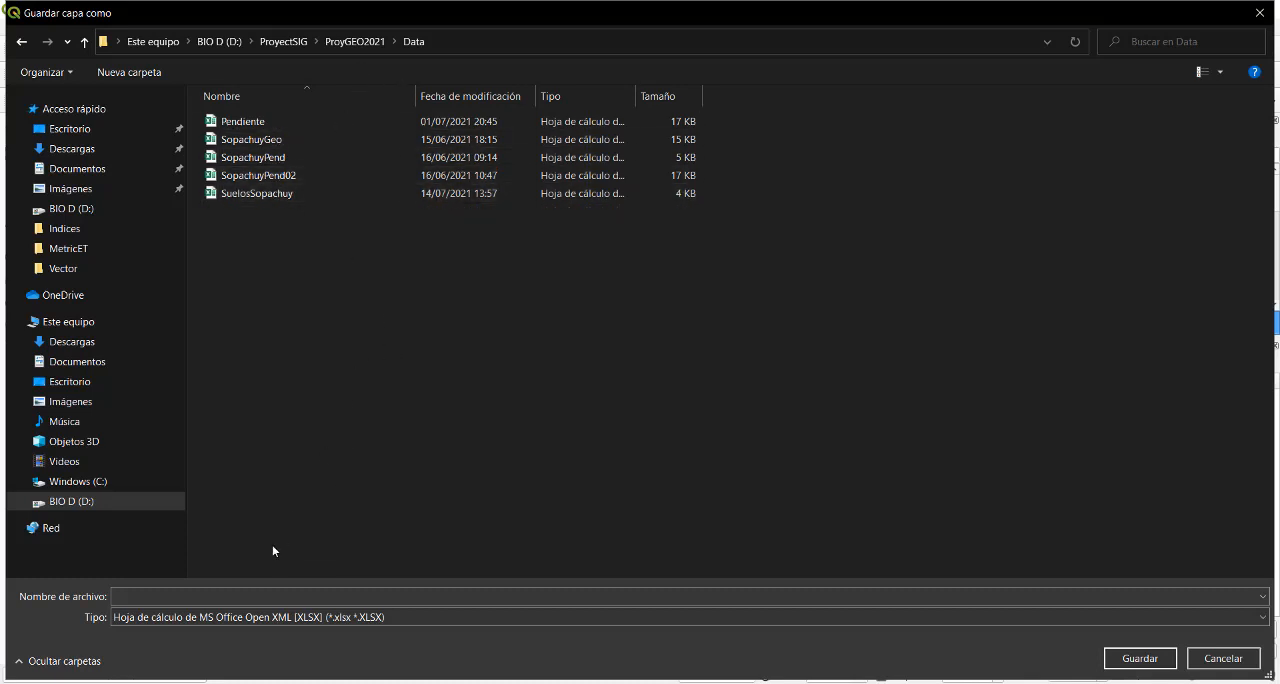
left_click(161, 595)
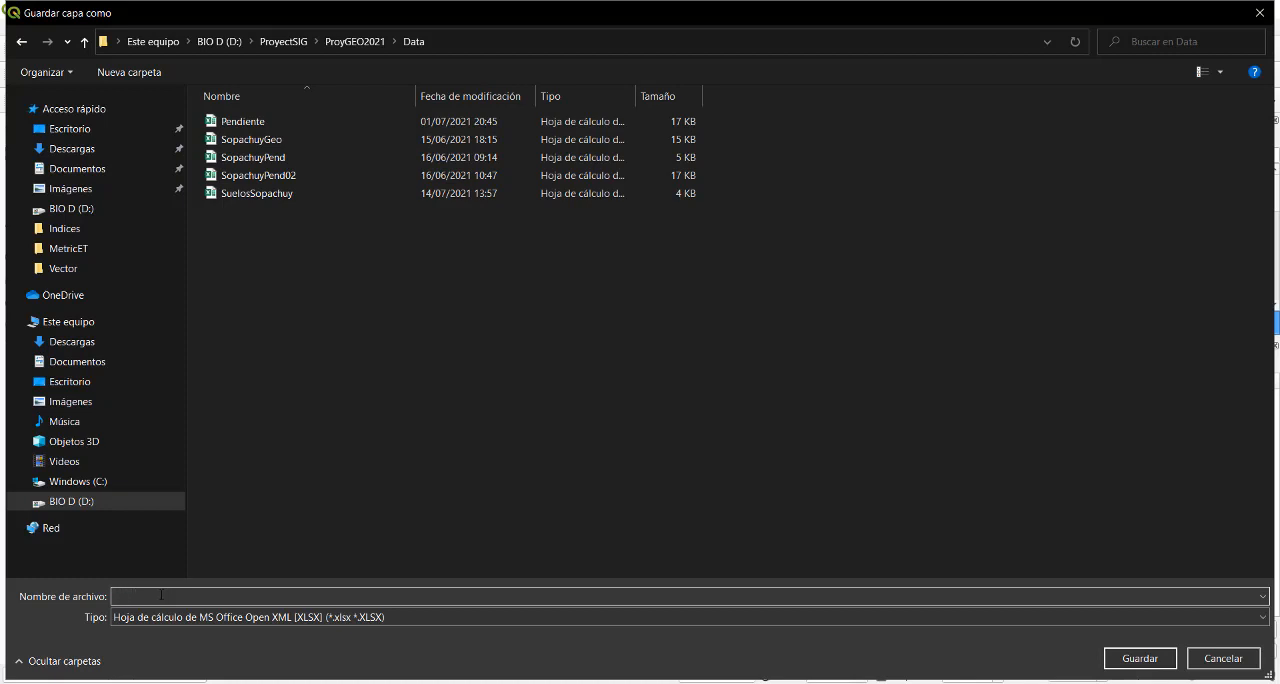
type("Sue")
key("BackSpace")
key("BackSpace")
left_click(1140, 658)
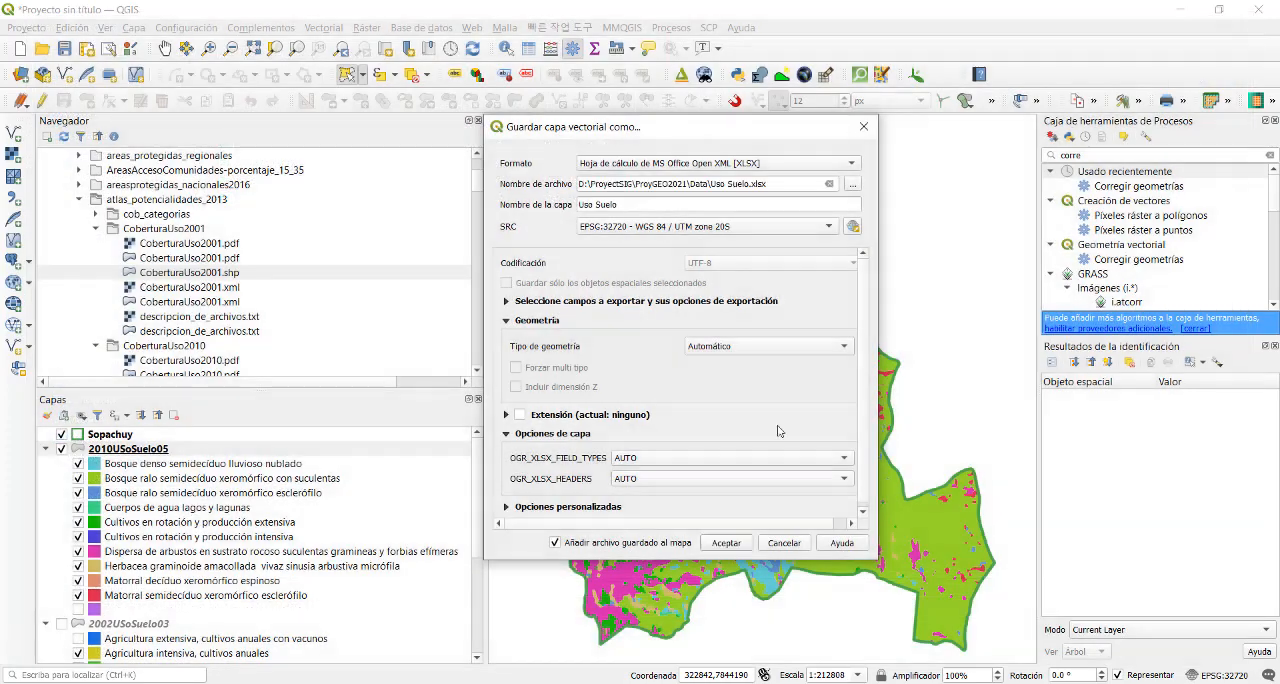
left_click(725, 542)
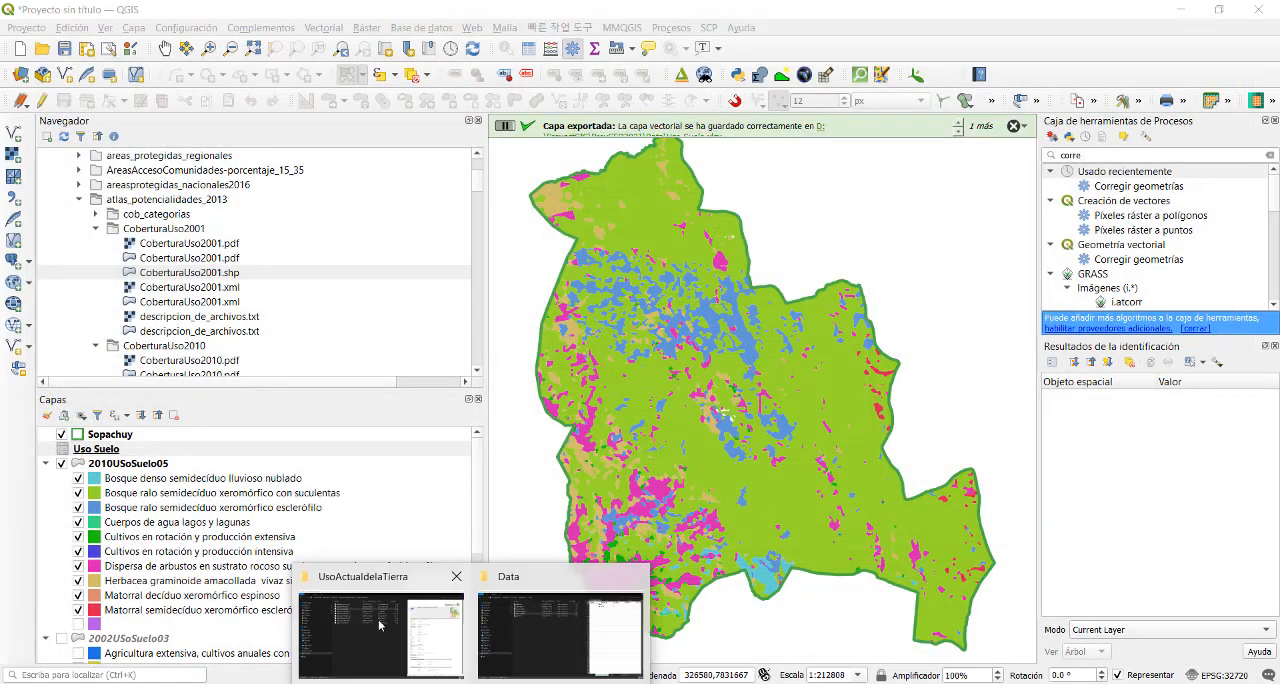
- Switch to the Data folder in File Explorer and open the Uso Suelo workbook in Excel
left_click(379, 625)
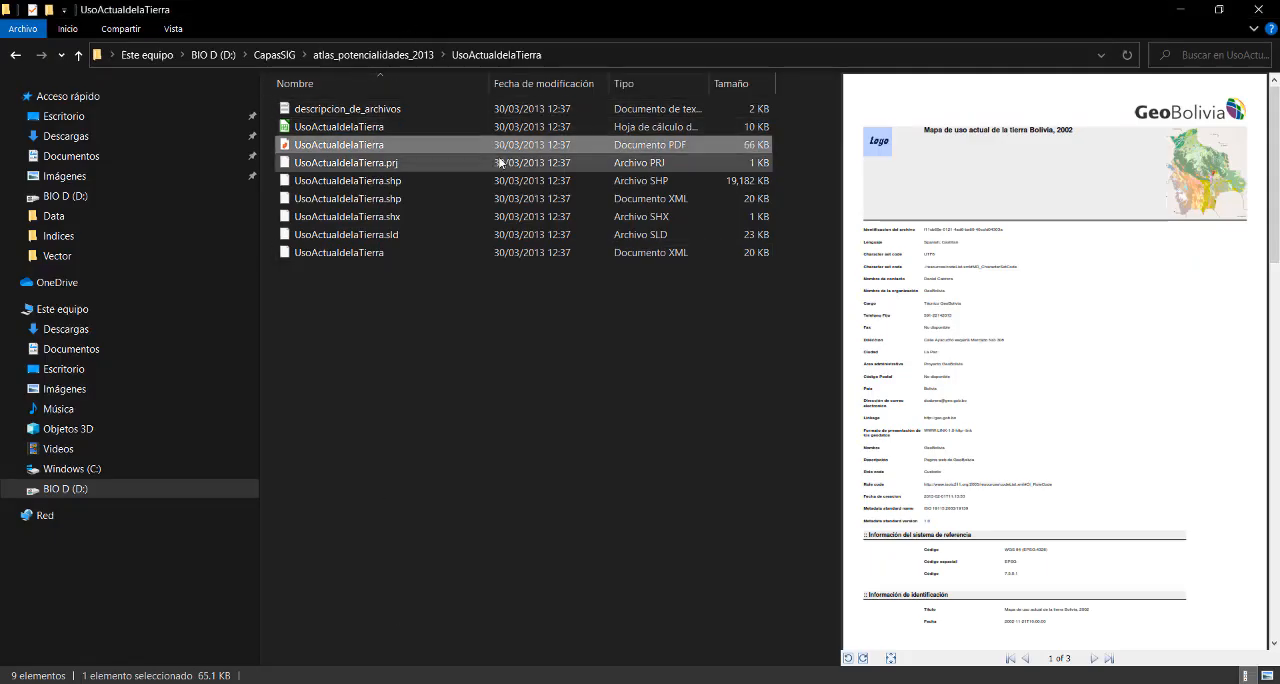
left_click(532, 577)
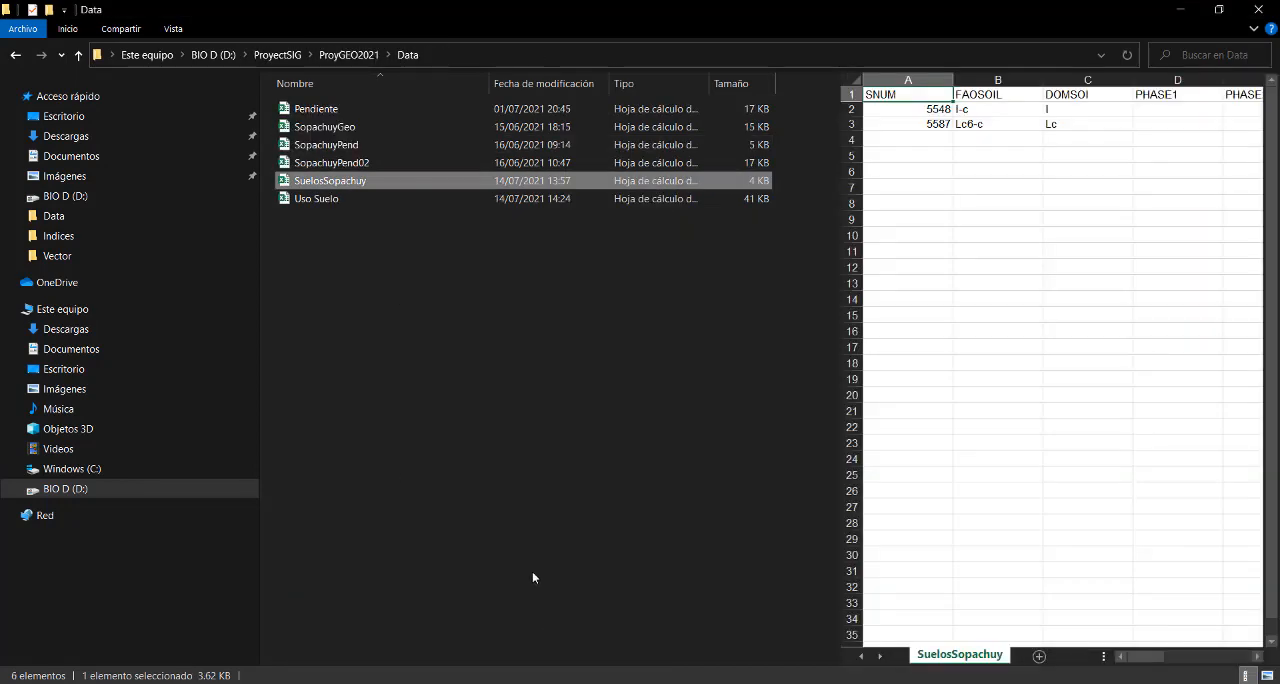
left_click(335, 200)
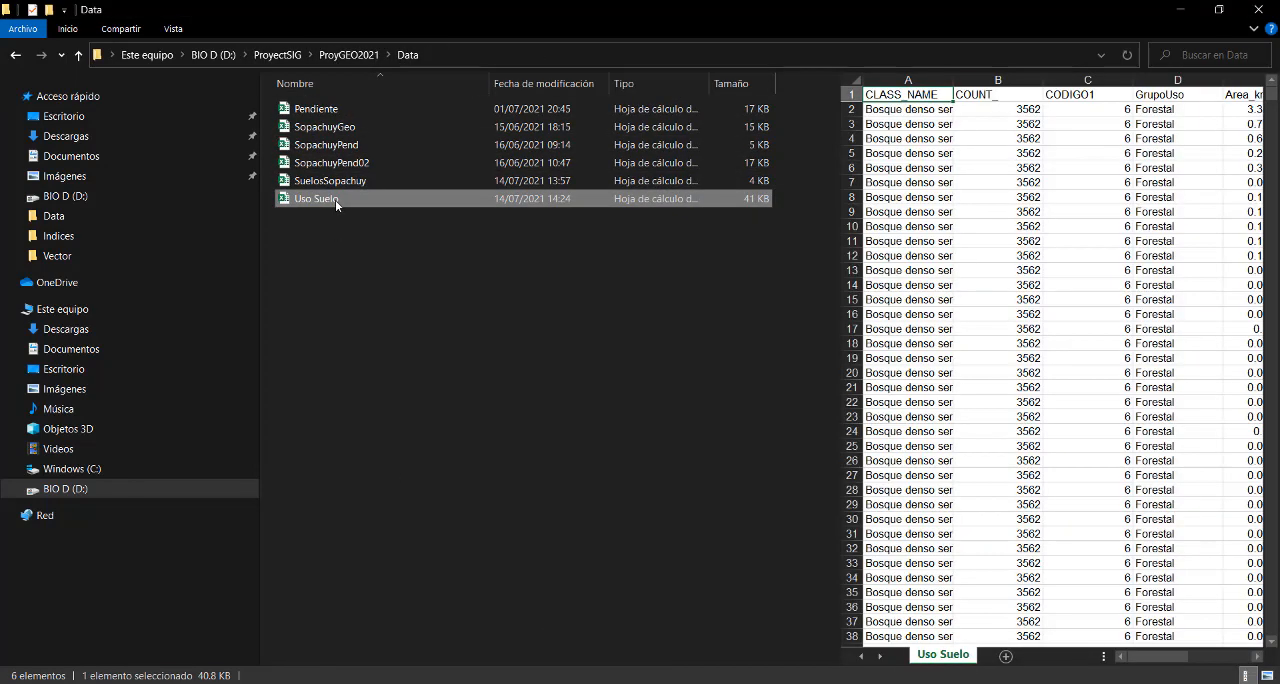
double_click(335, 200)
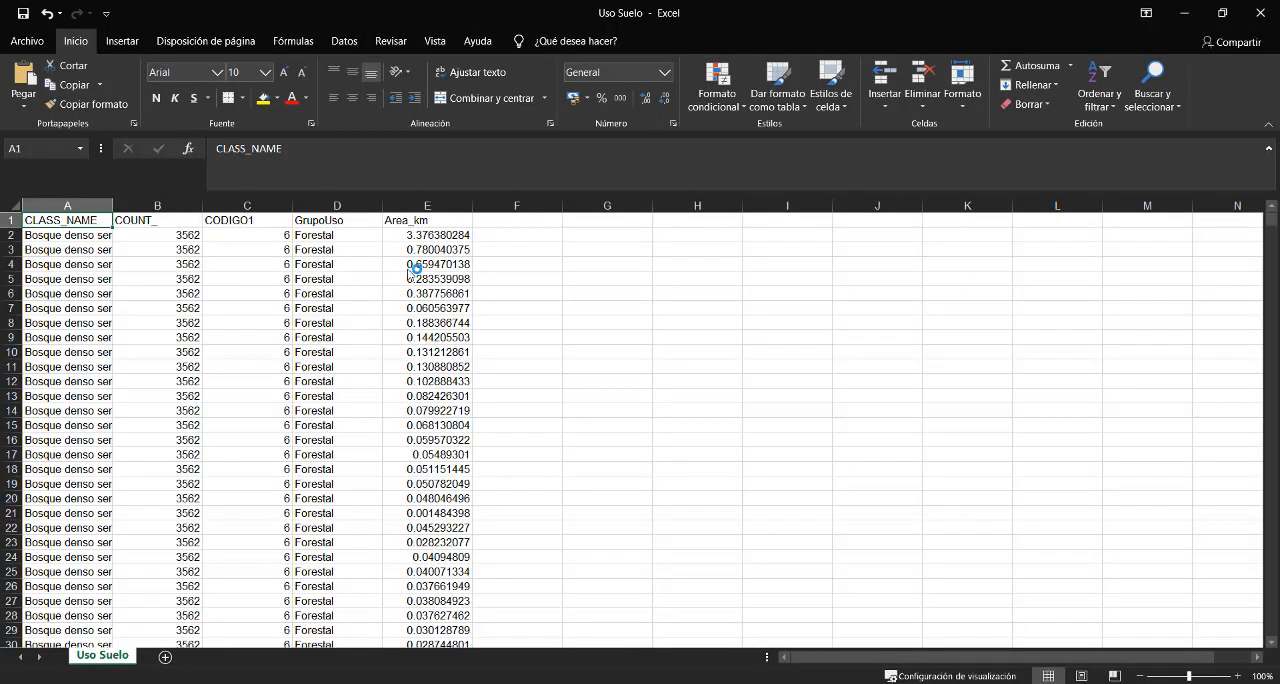
left_click(414, 264)
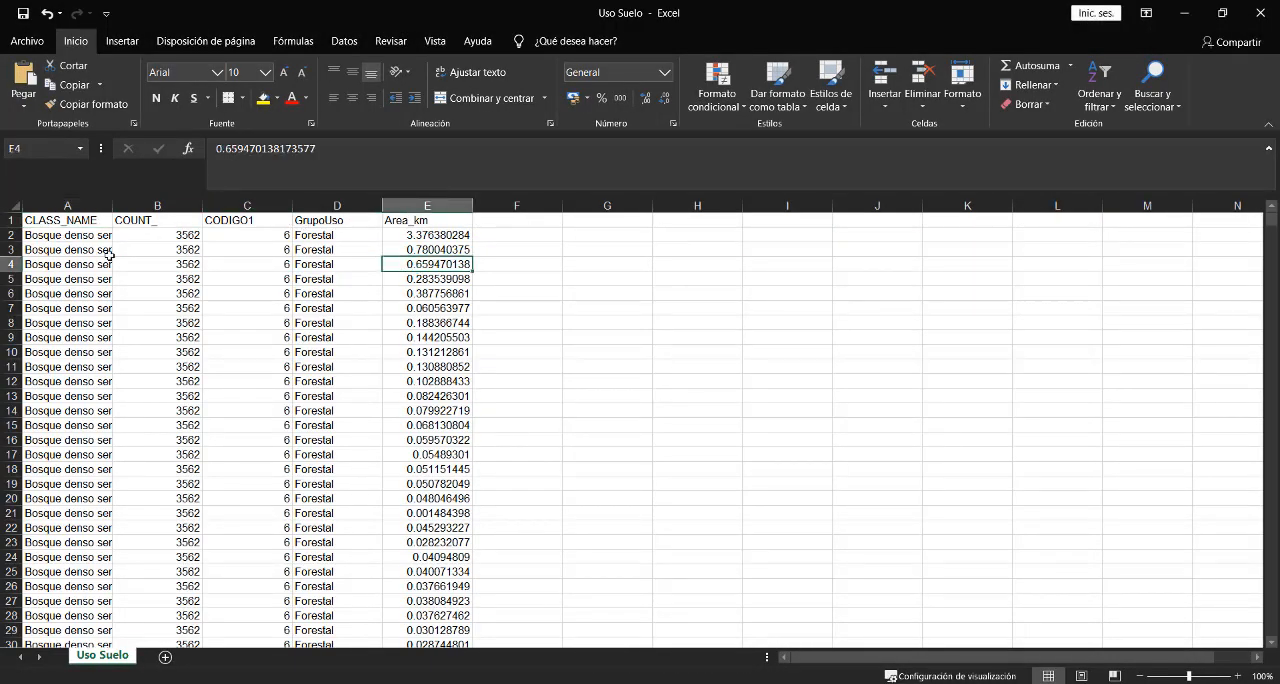
- Create a pivot table of the whole sheet on a new worksheet, with CLASS_NAME as rows and the sum of Area_km as values
left_click(12, 205)
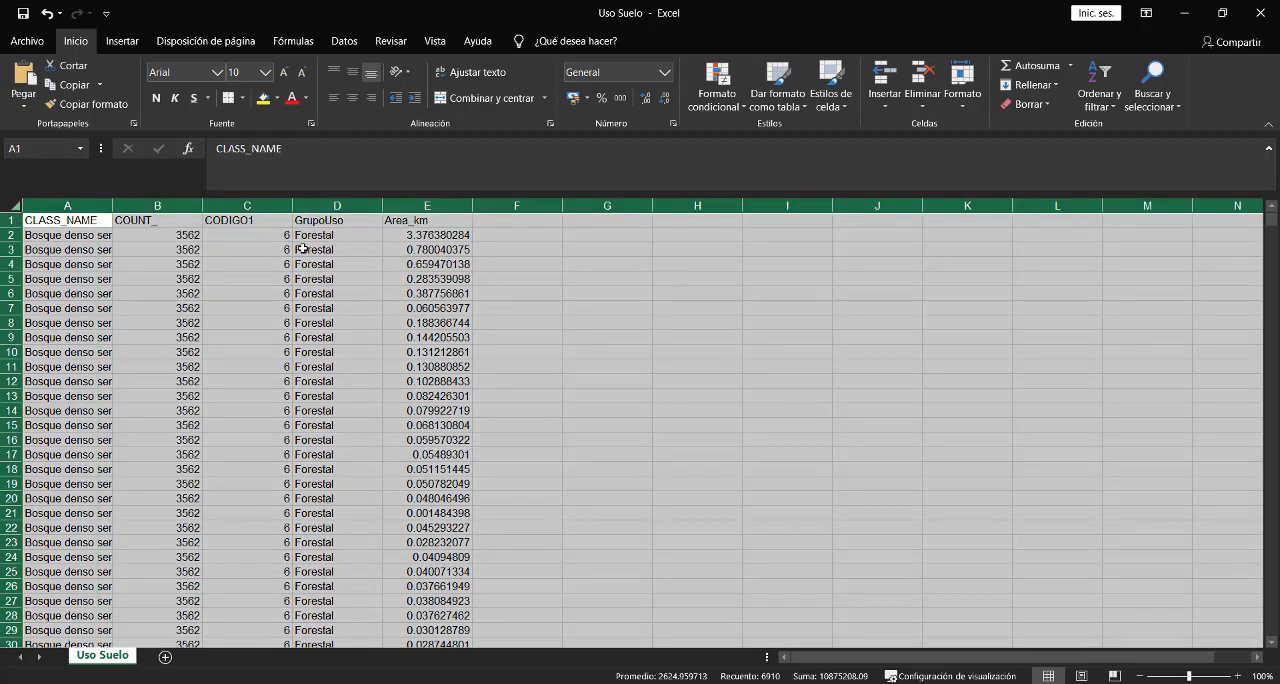
left_click(132, 43)
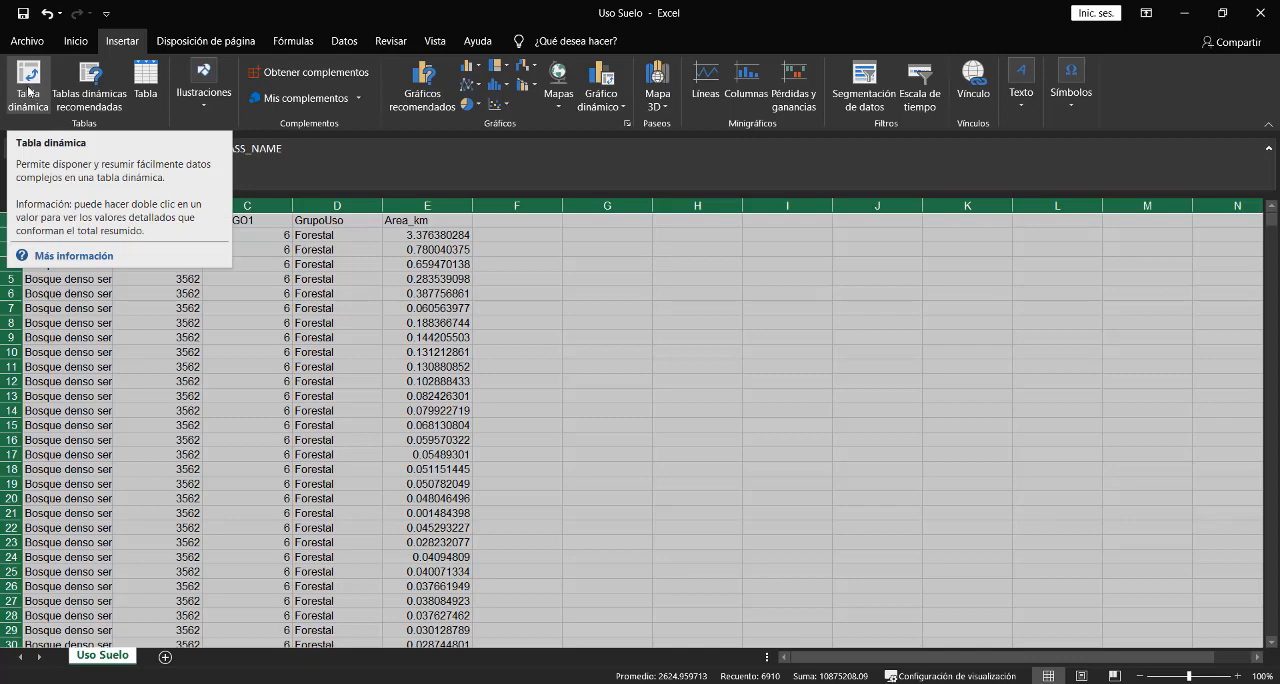
left_click(28, 92)
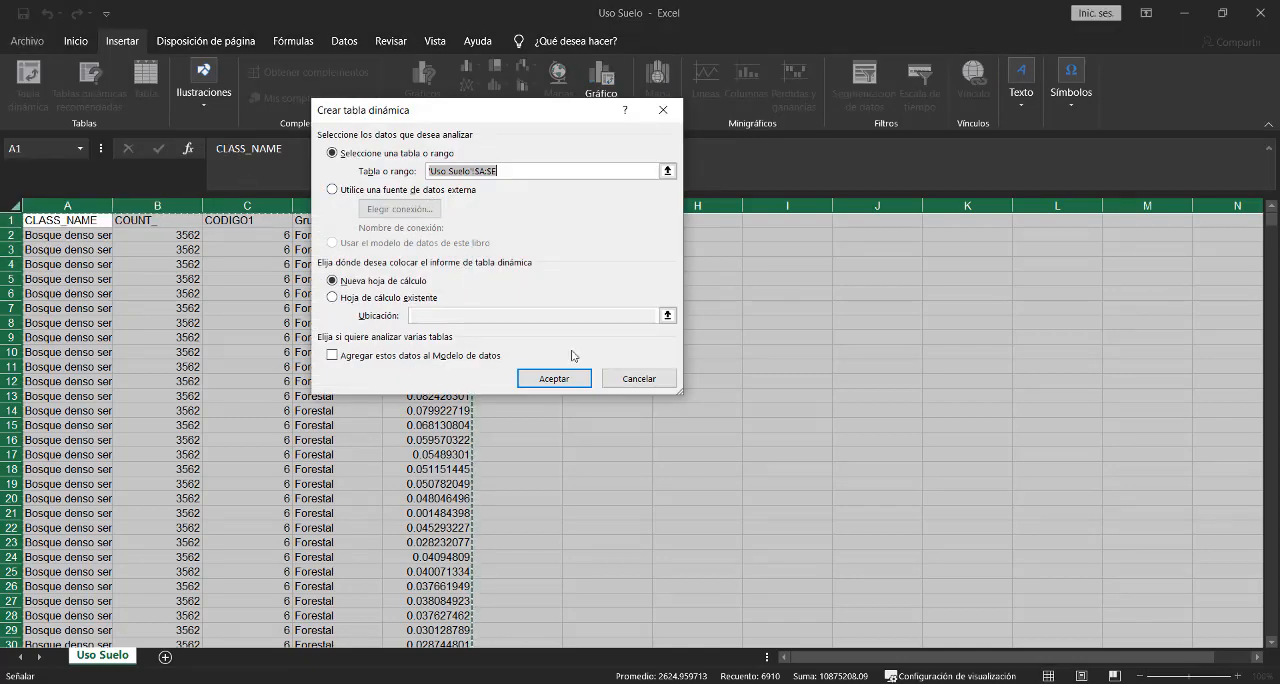
left_click(554, 378)
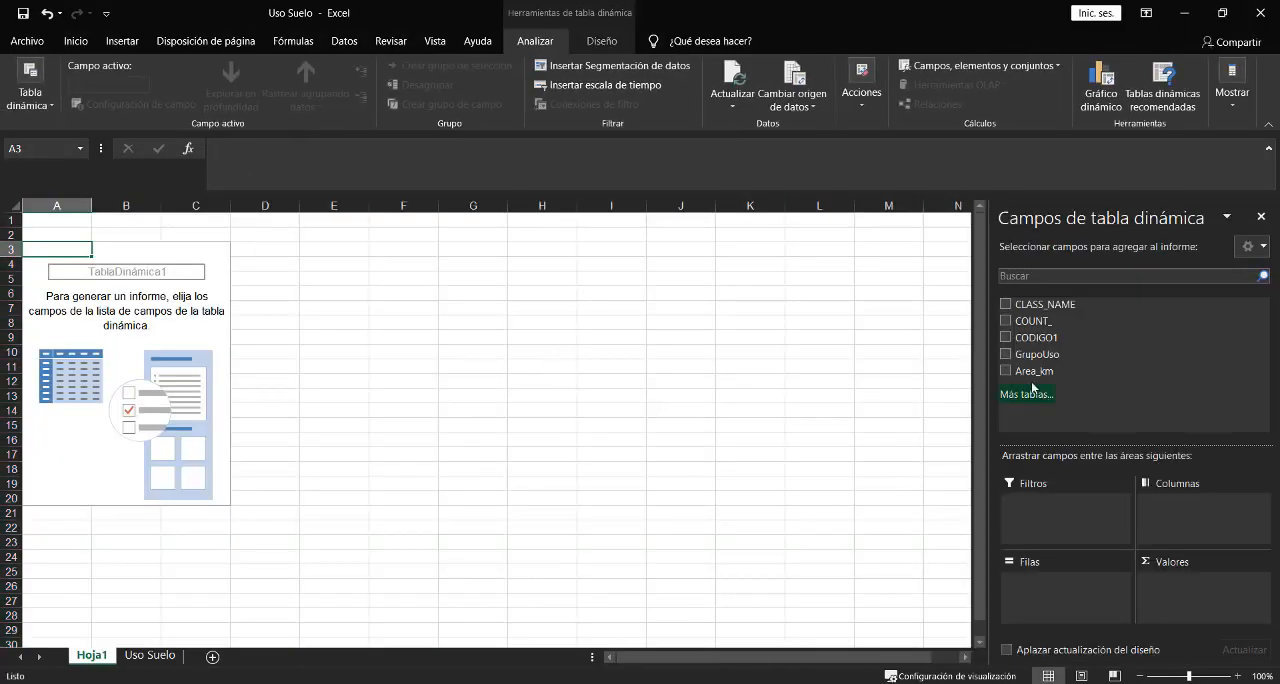
left_click_drag(1050, 305, 1043, 574)
left_click_drag(1046, 370, 1190, 580)
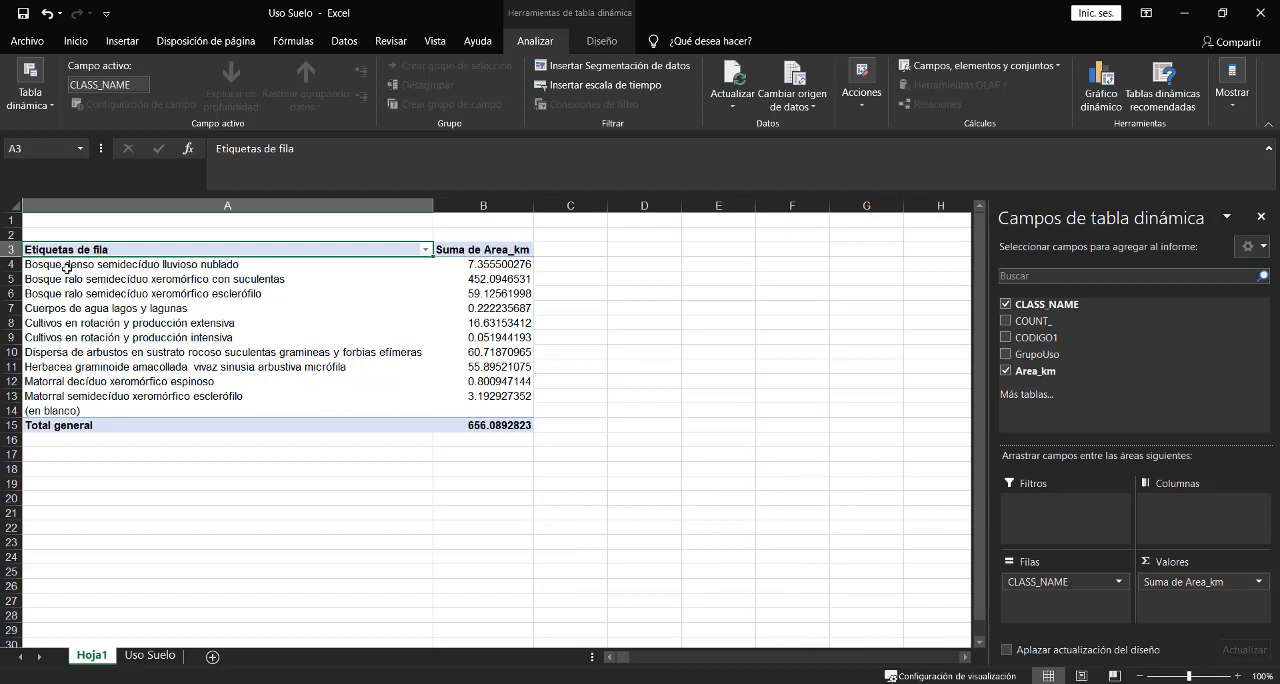
- Copy the pivot table's headers and named class rows, without the blank and total rows, into a new sheet
left_click_drag(67, 267, 450, 398)
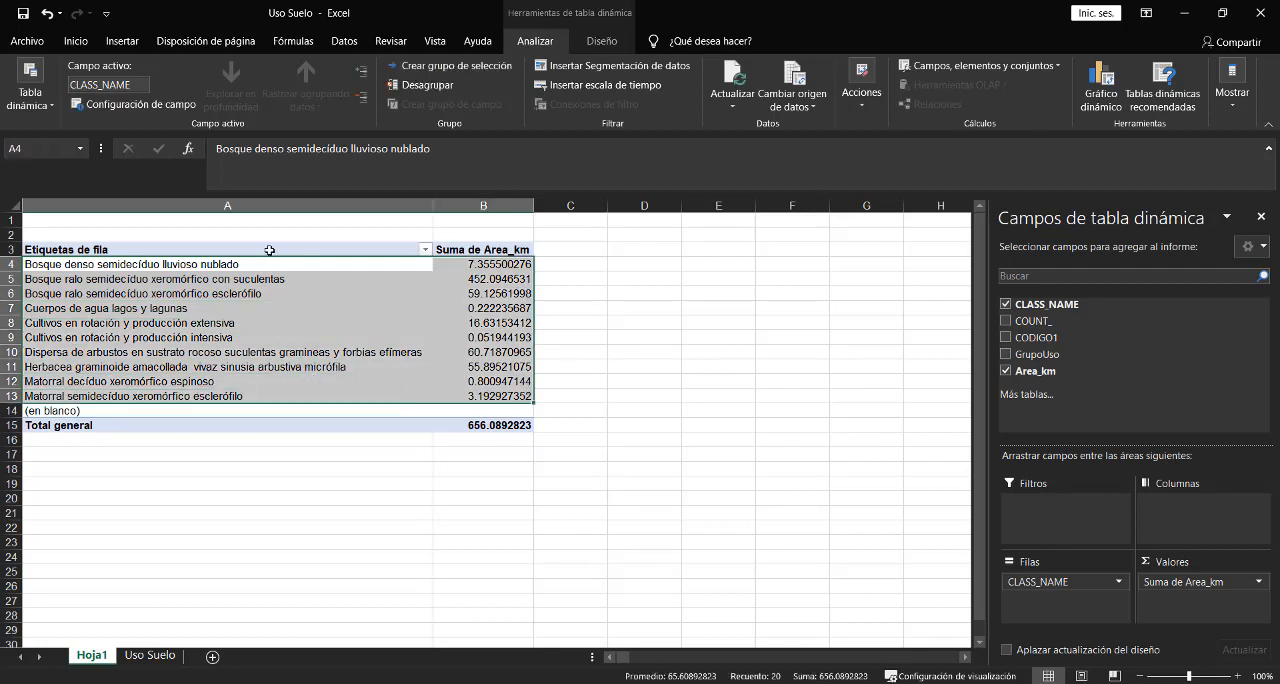
left_click_drag(271, 250, 527, 397)
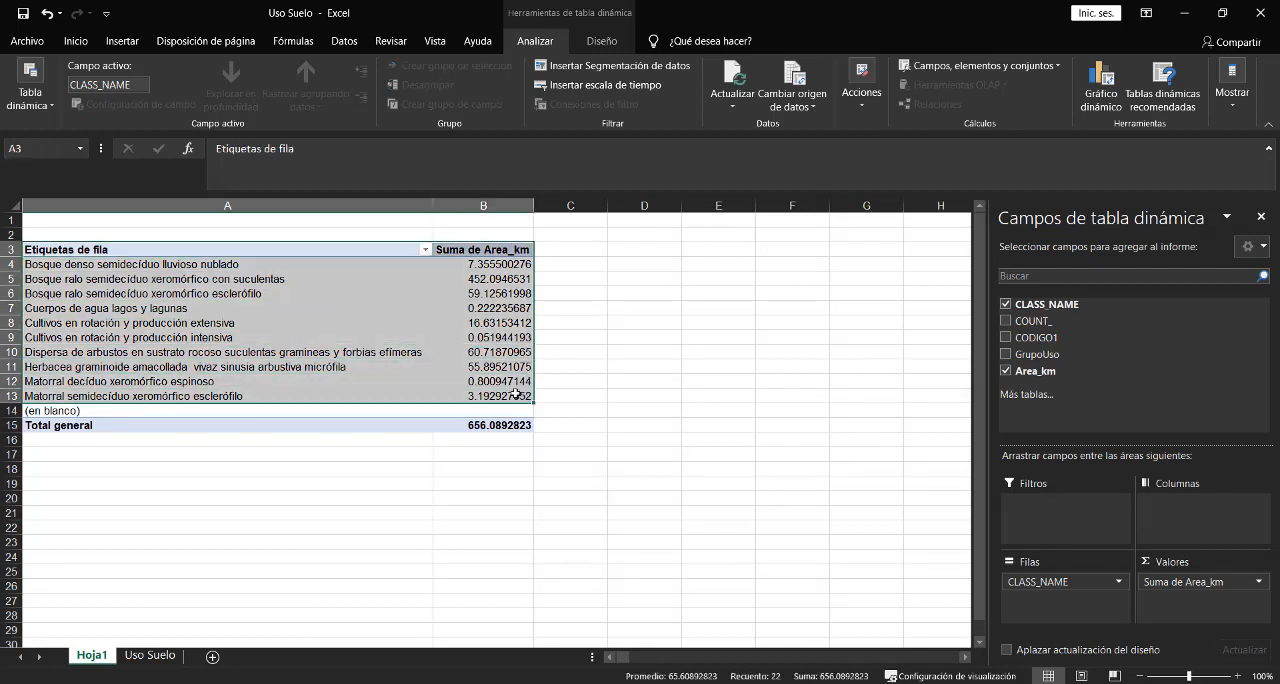
key("ctrl+c")
left_click(213, 656)
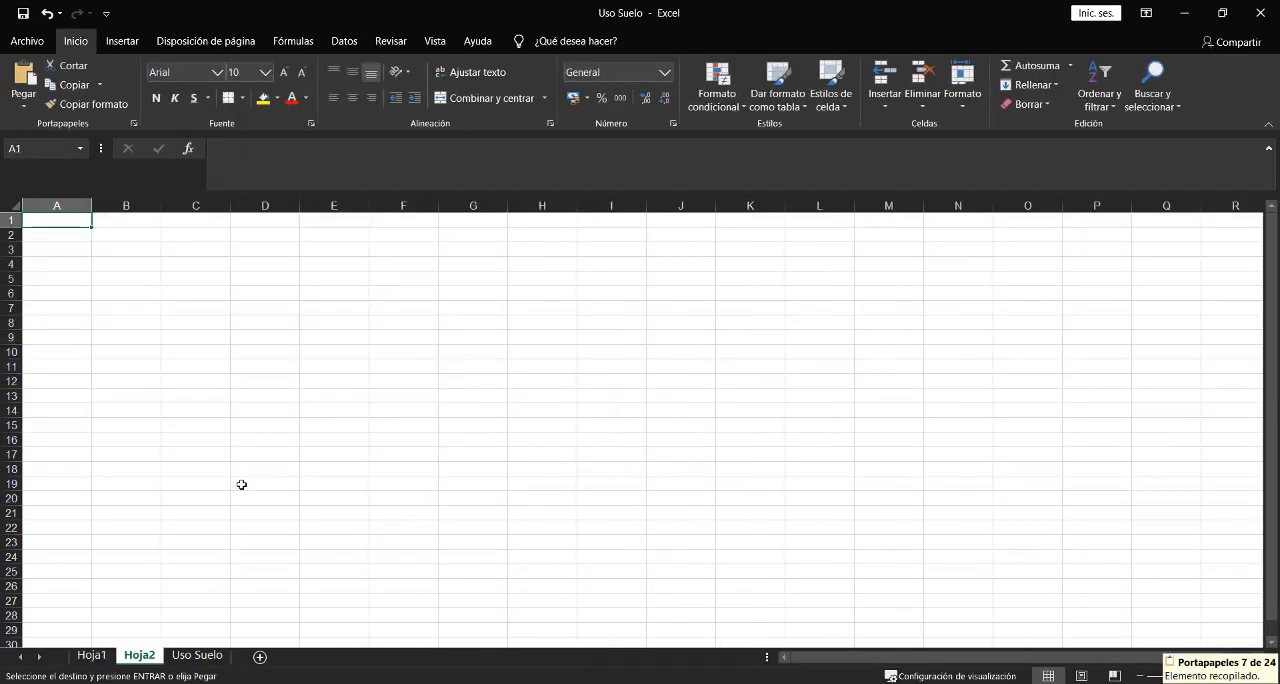
key("ctrl+v")
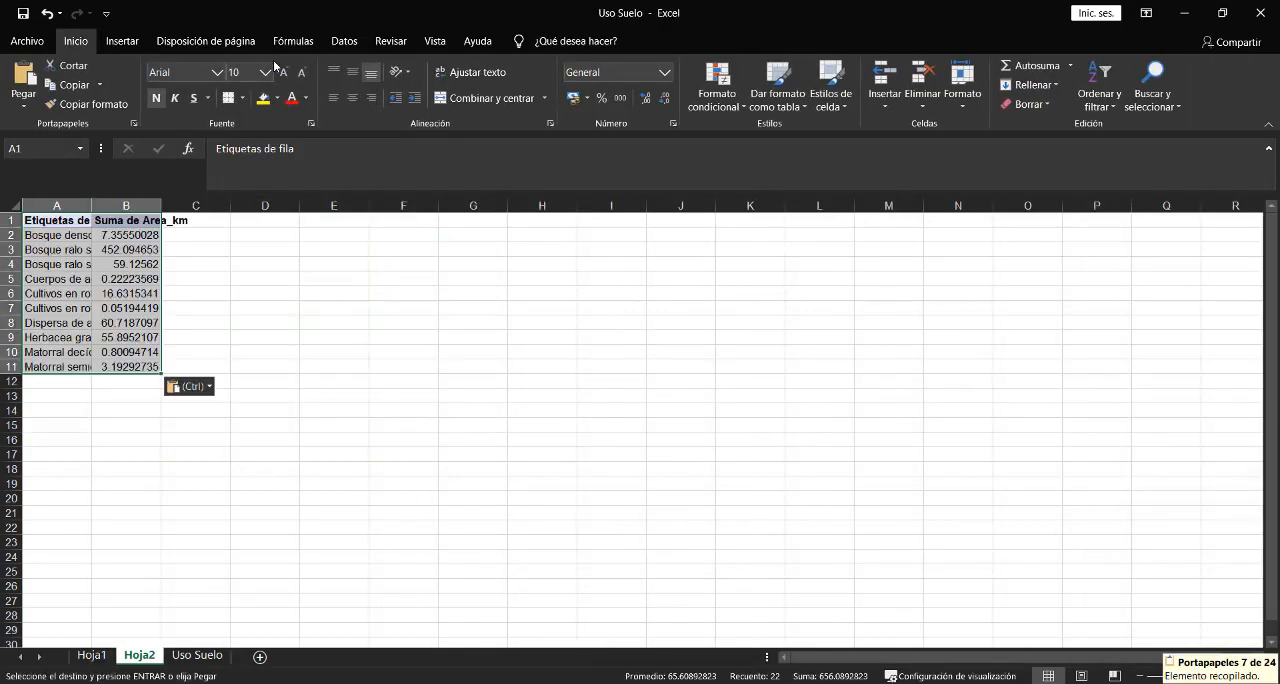
- Insert a clustered column chart of the pasted class areas and widen it
left_click(133, 39)
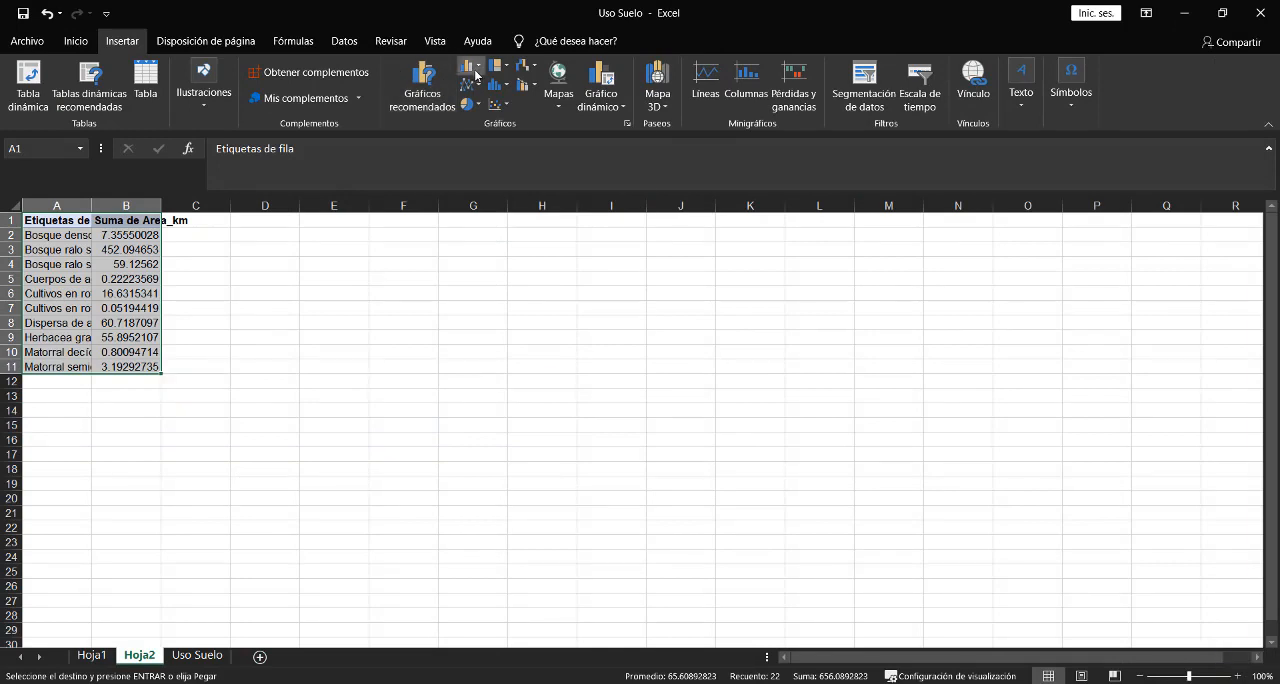
left_click(476, 73)
left_click(482, 119)
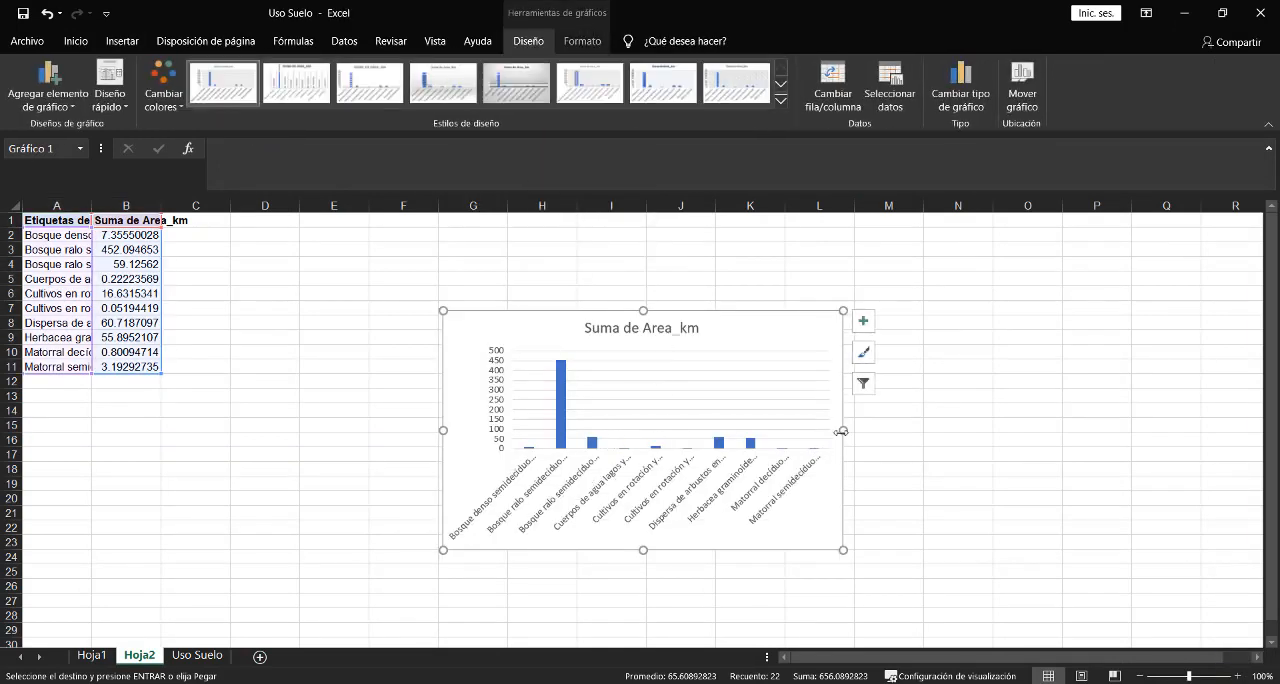
left_click_drag(843, 430, 924, 430)
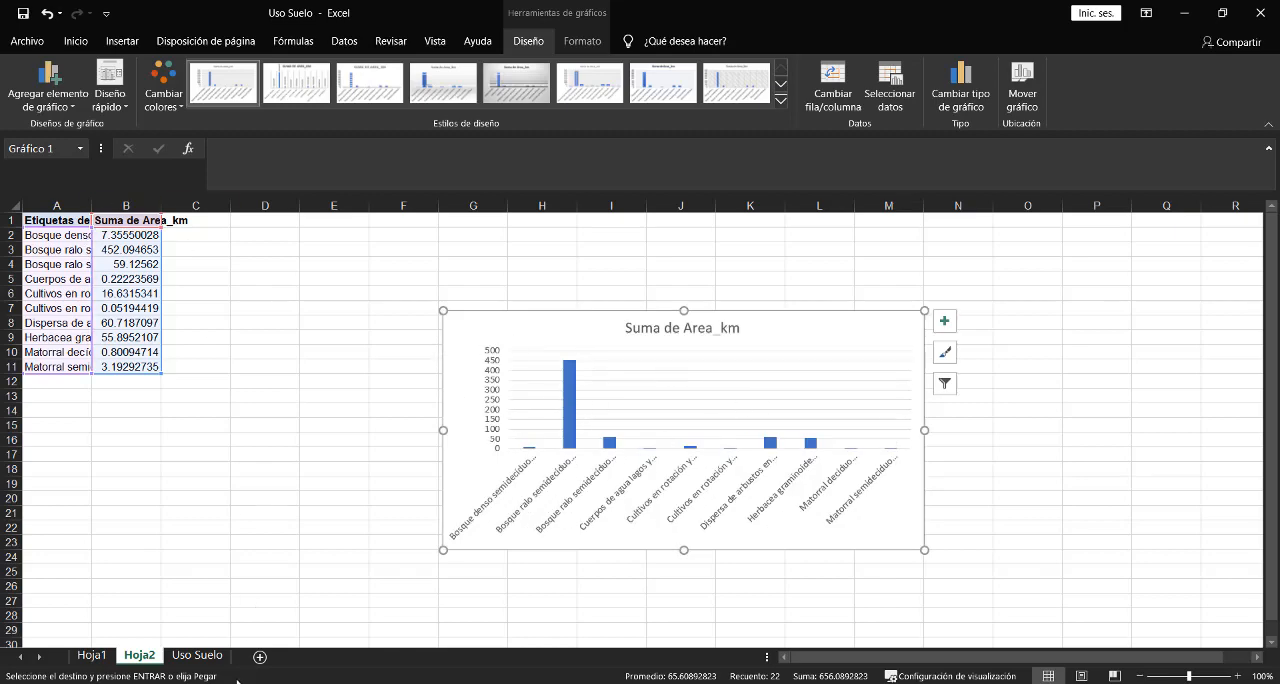
- Return to the pivot table on Hoja1 and replace CLASS_NAME with GrupoUso as the row field
left_click(200, 656)
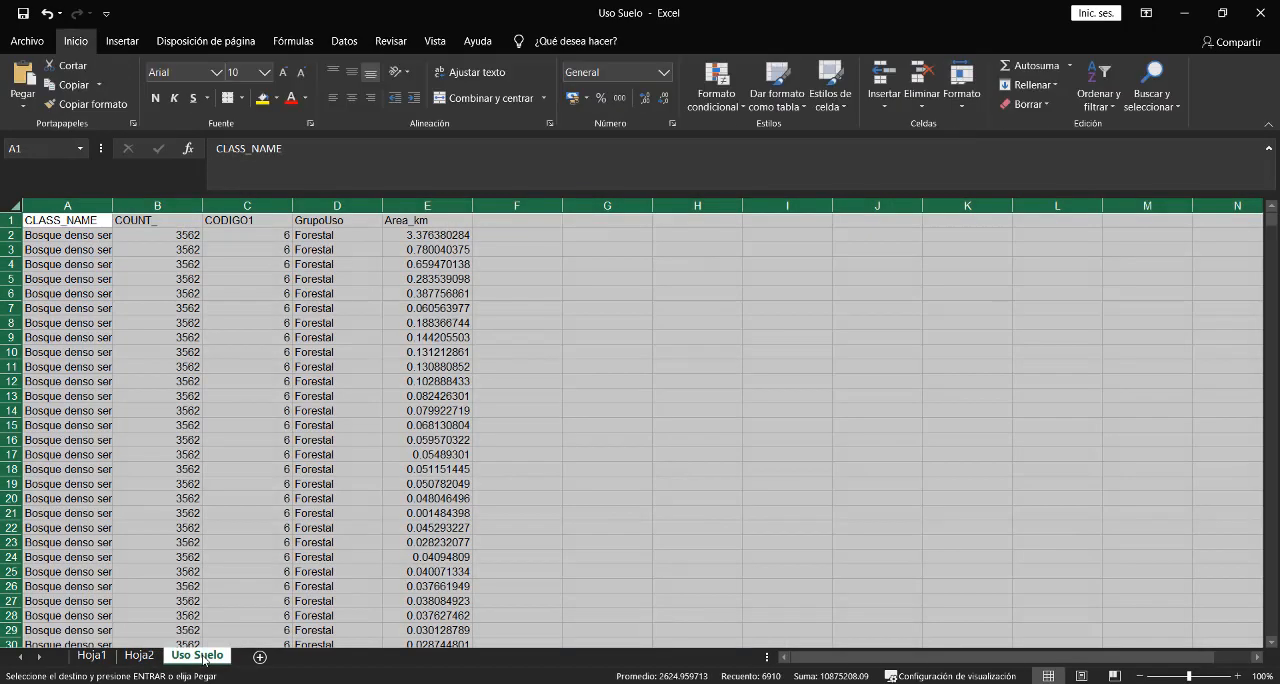
left_click(142, 657)
left_click(107, 658)
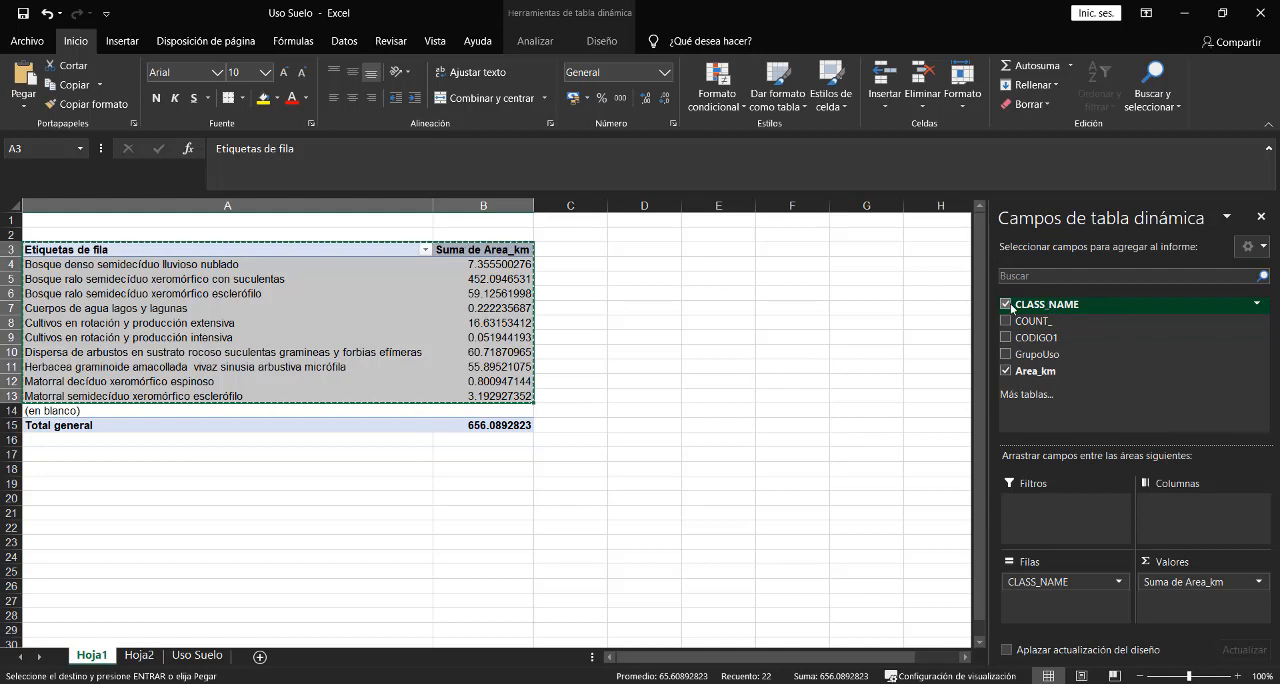
mouse_move(1051, 586)
left_mouse_down()
mouse_move(1074, 376)
mouse_move(1058, 586)
left_mouse_up()
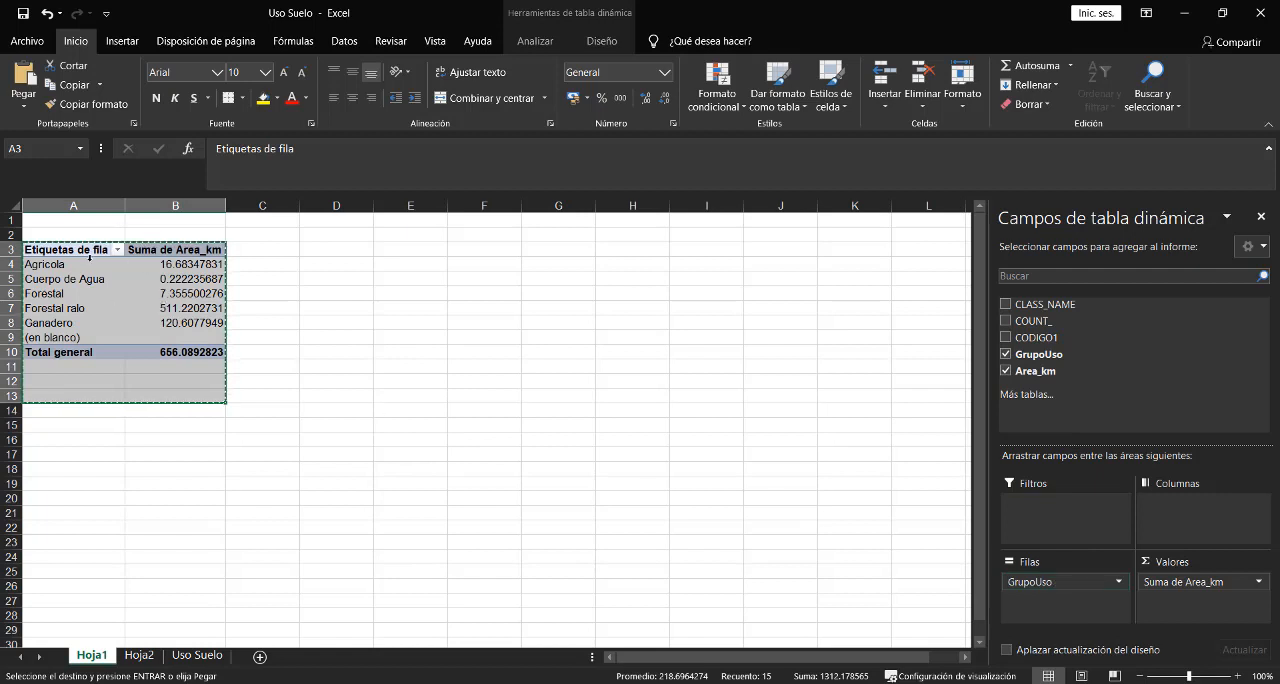
- Copy the pivot table's headers and named use-group rows, without the blank and total rows, into Hoja2 starting at cell A15
left_click_drag(62, 247, 177, 322)
right_click(113, 290)
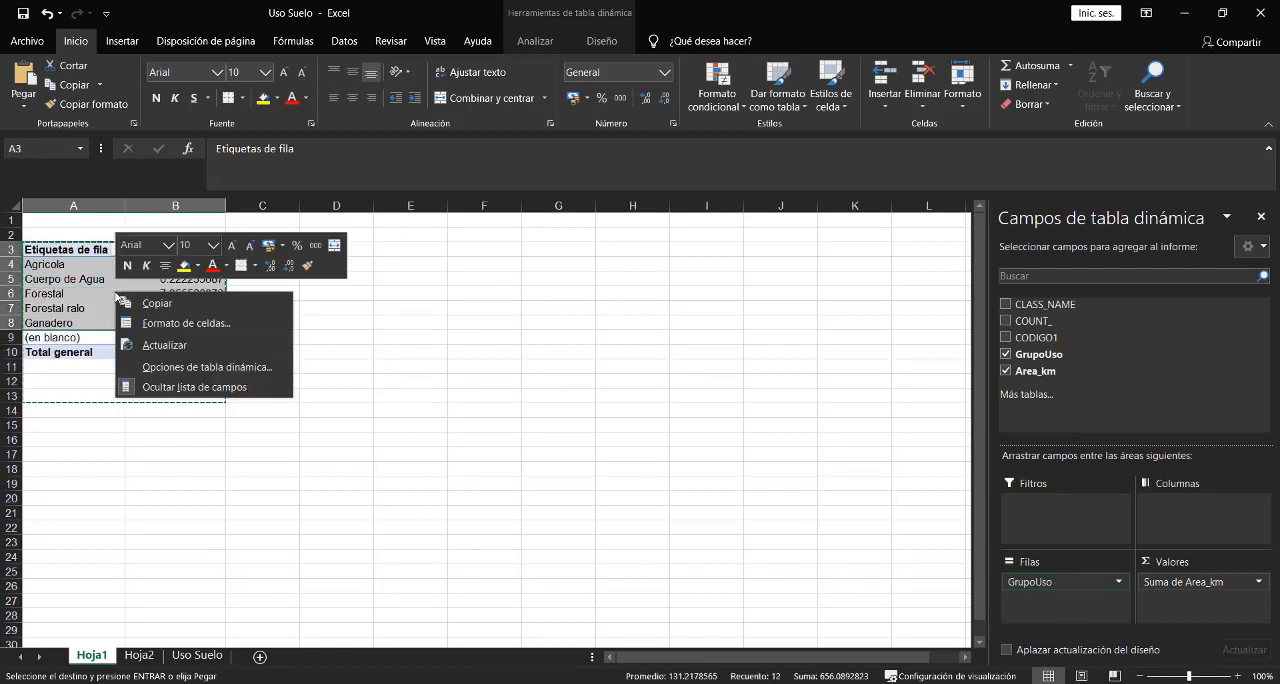
left_click(189, 306)
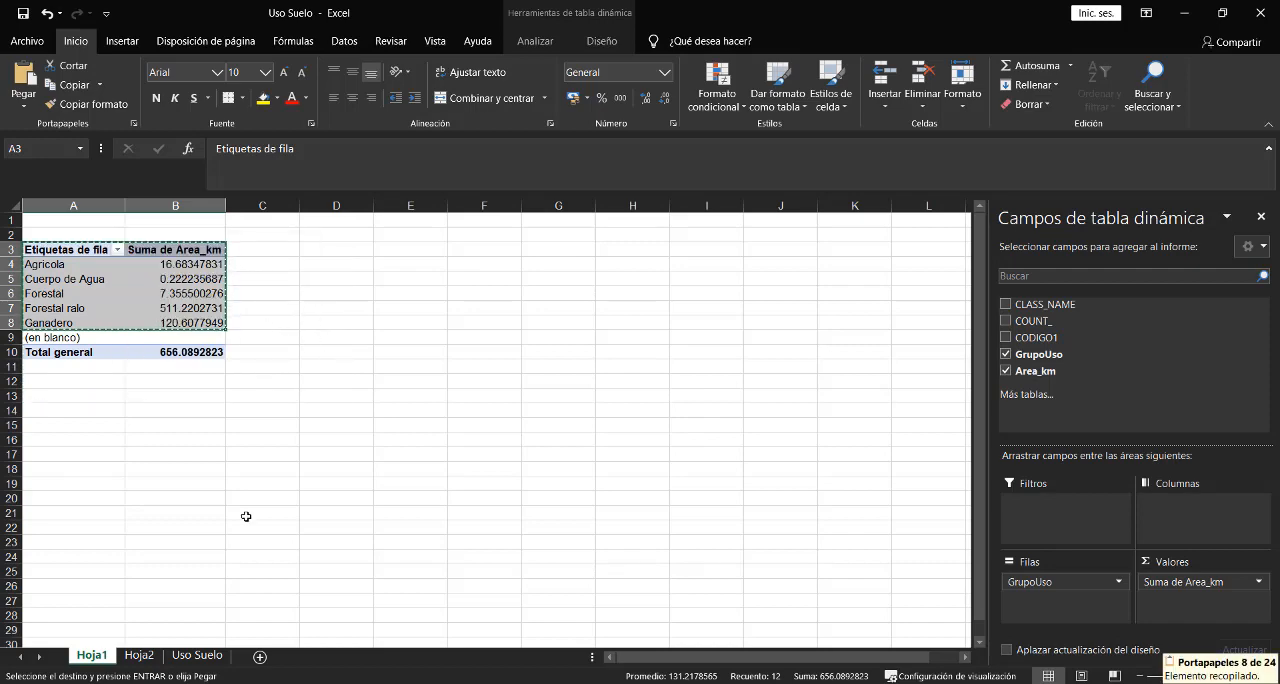
left_click(198, 655)
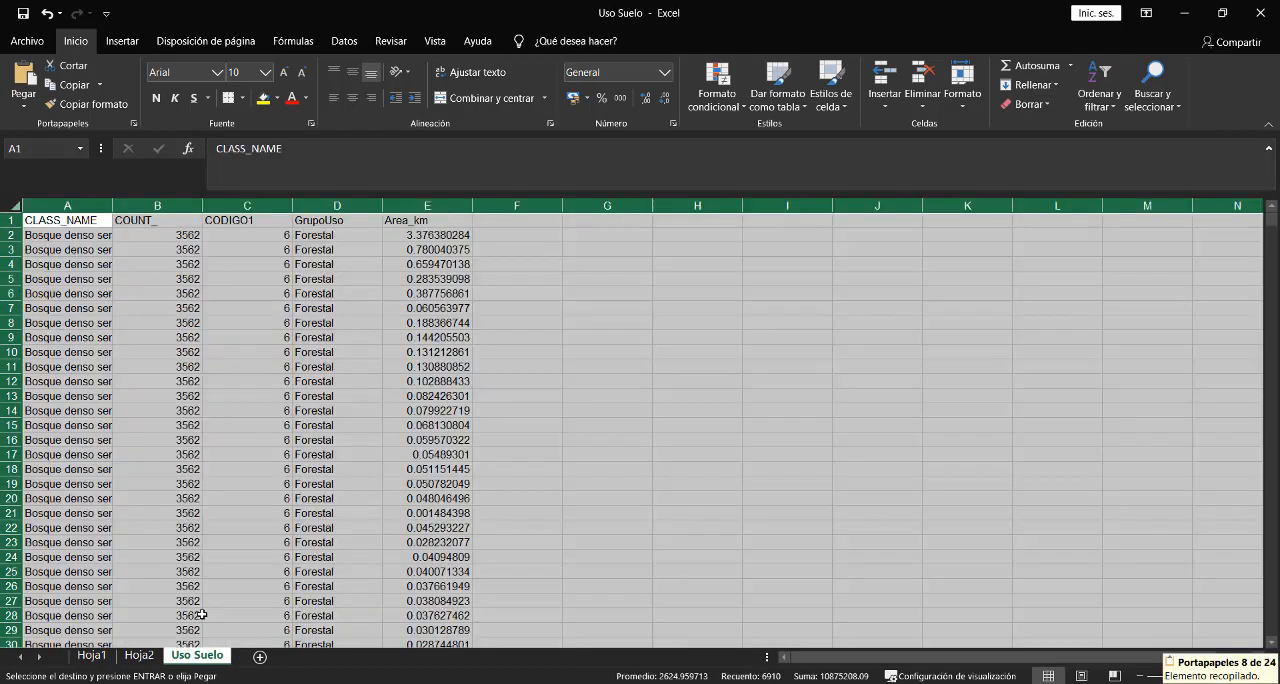
left_click(139, 655)
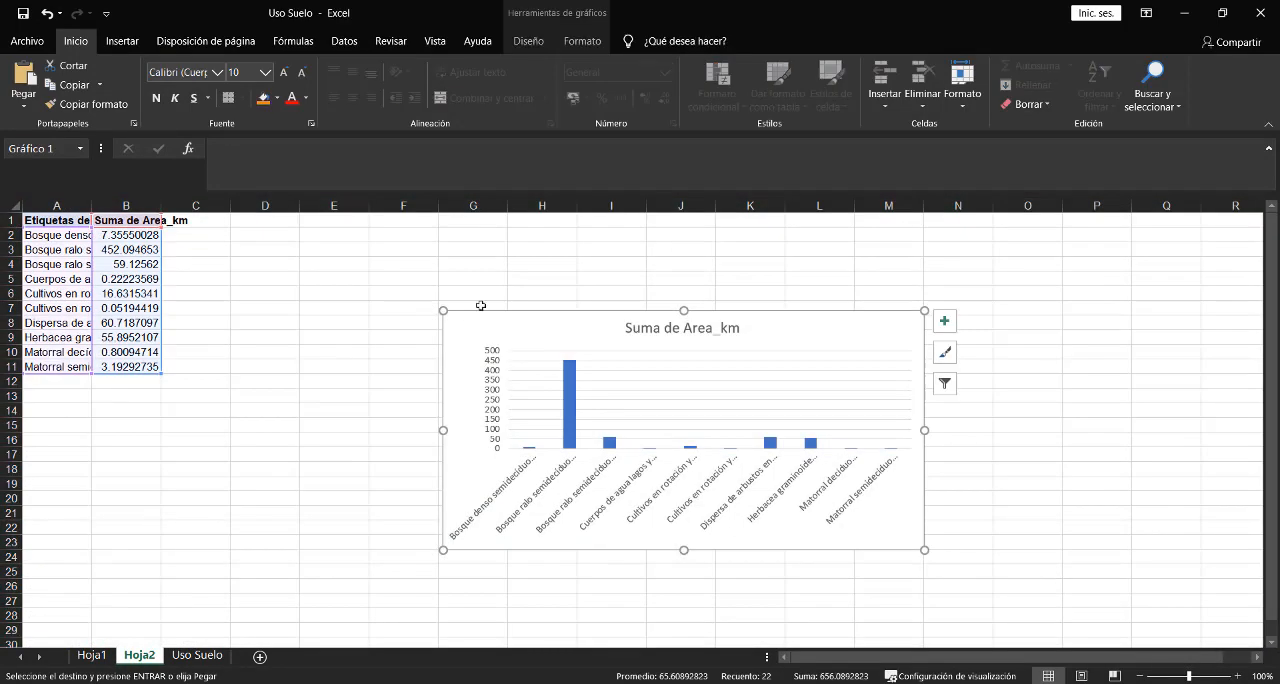
left_click(80, 425)
key("ctrl+v")
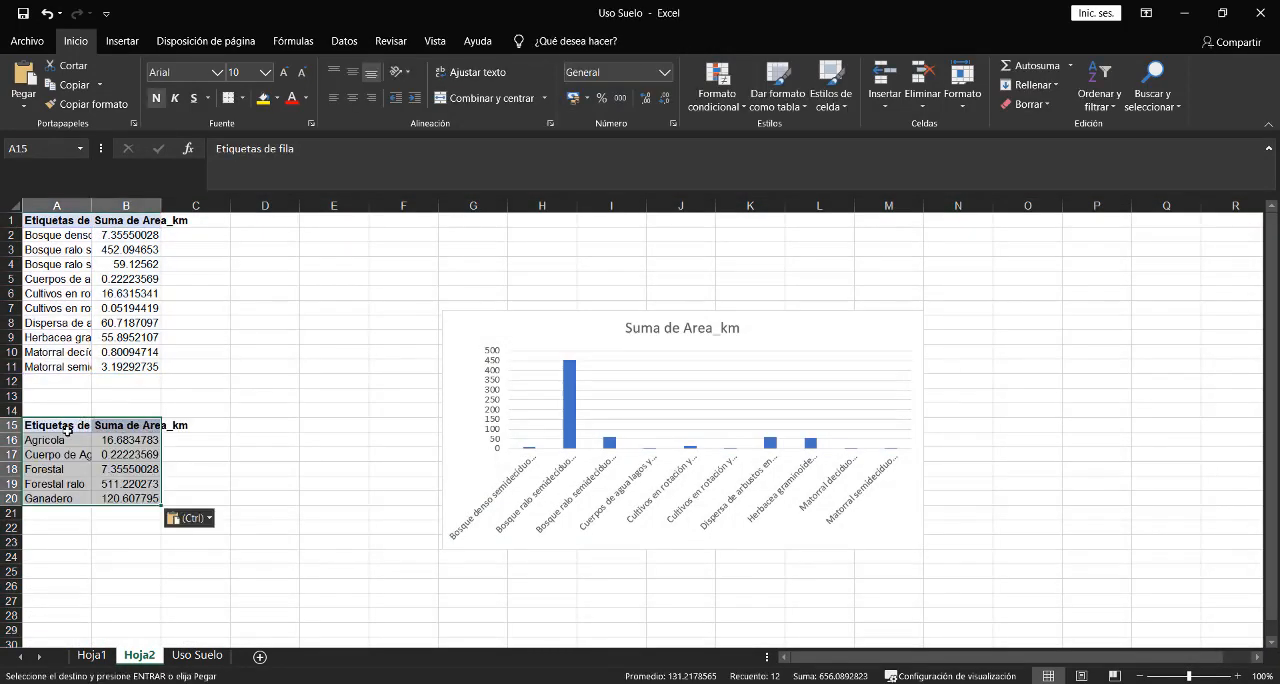
- Insert a clustered column chart of the pasted use-group areas and arrange it side by side with the class chart
left_click(122, 41)
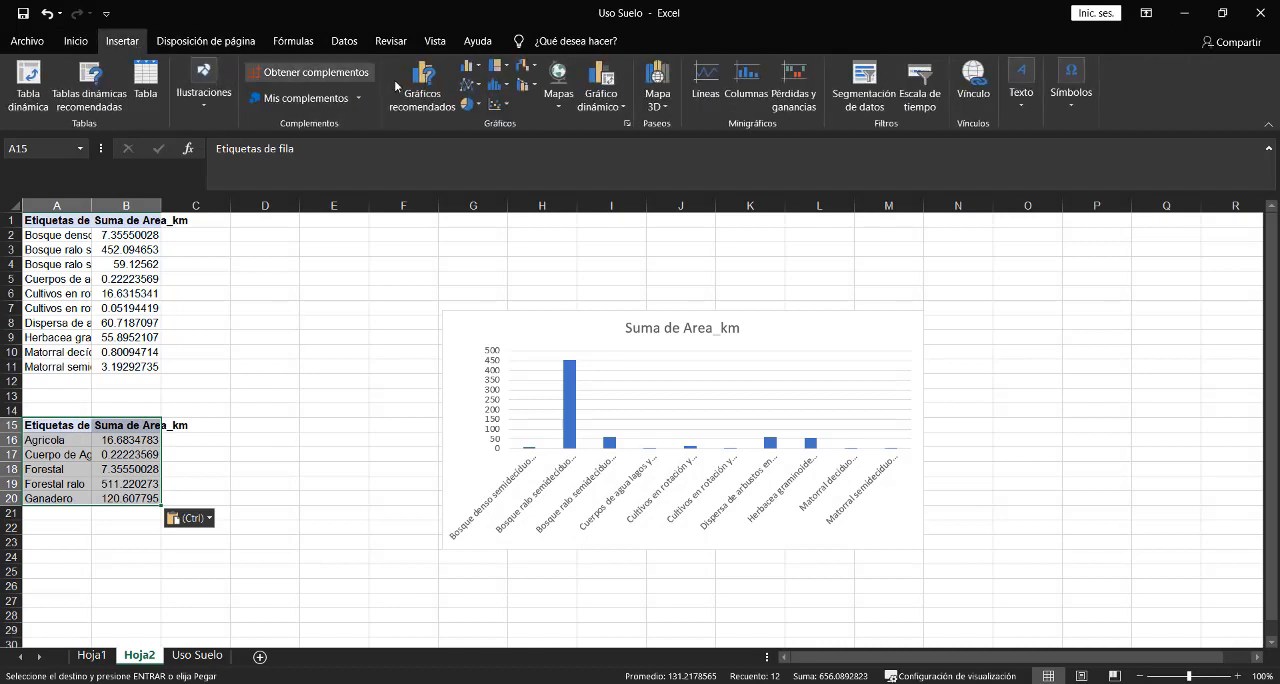
left_click(468, 71)
left_click(482, 112)
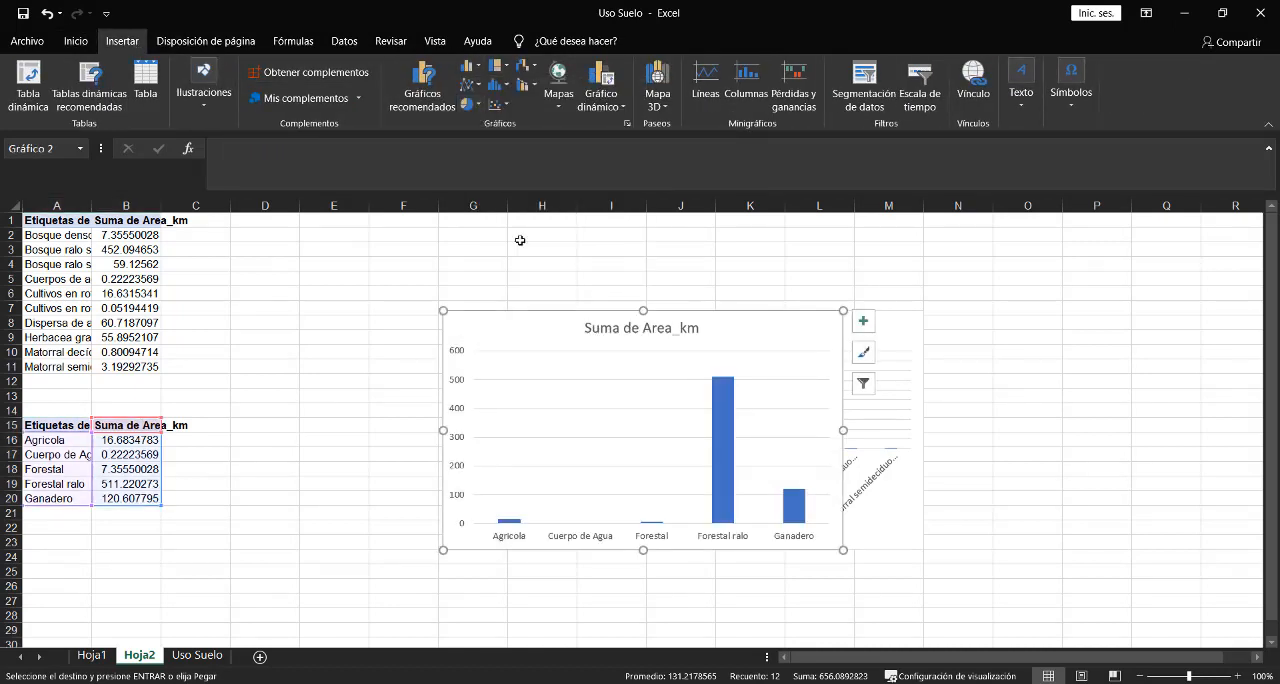
left_click_drag(576, 333, 971, 334)
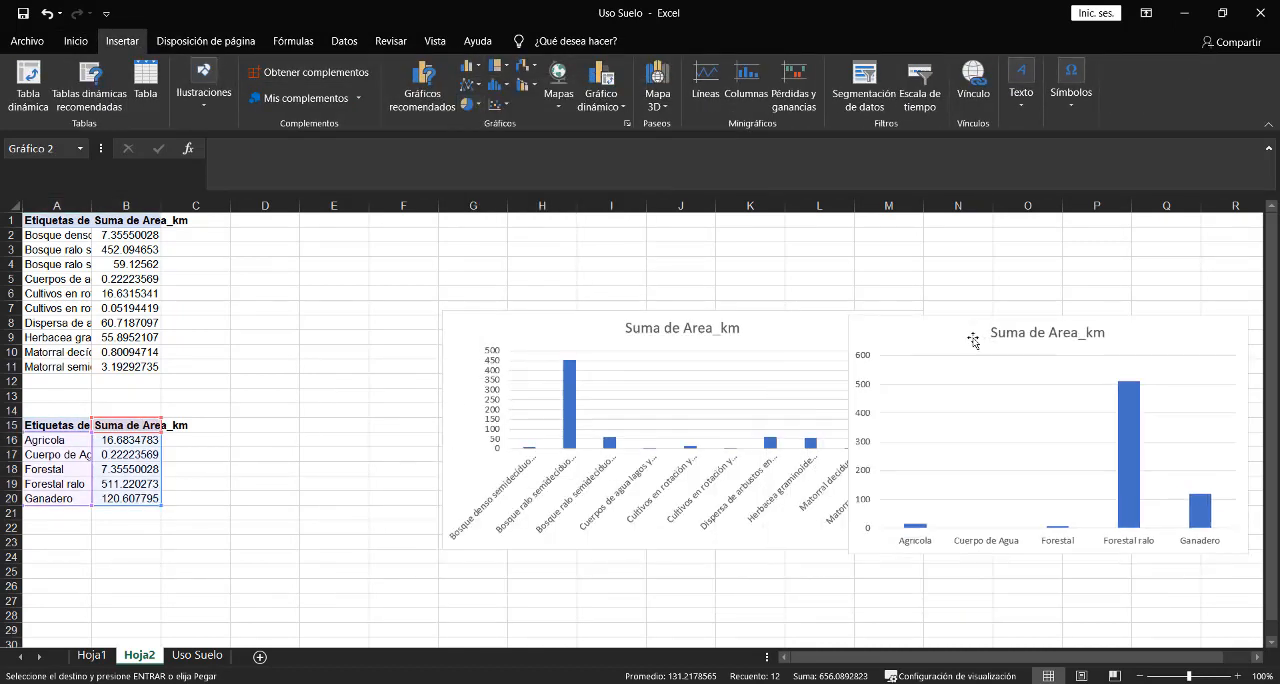
left_click_drag(590, 346, 418, 291)
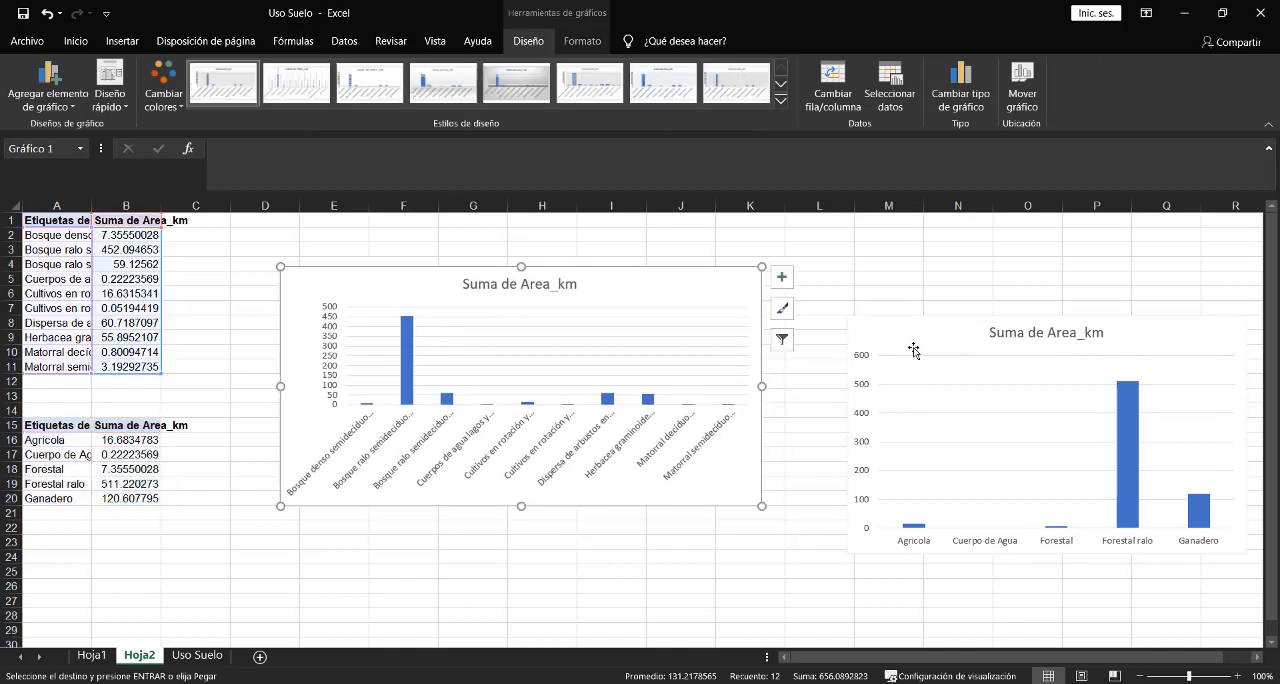
left_click_drag(911, 347, 861, 287)
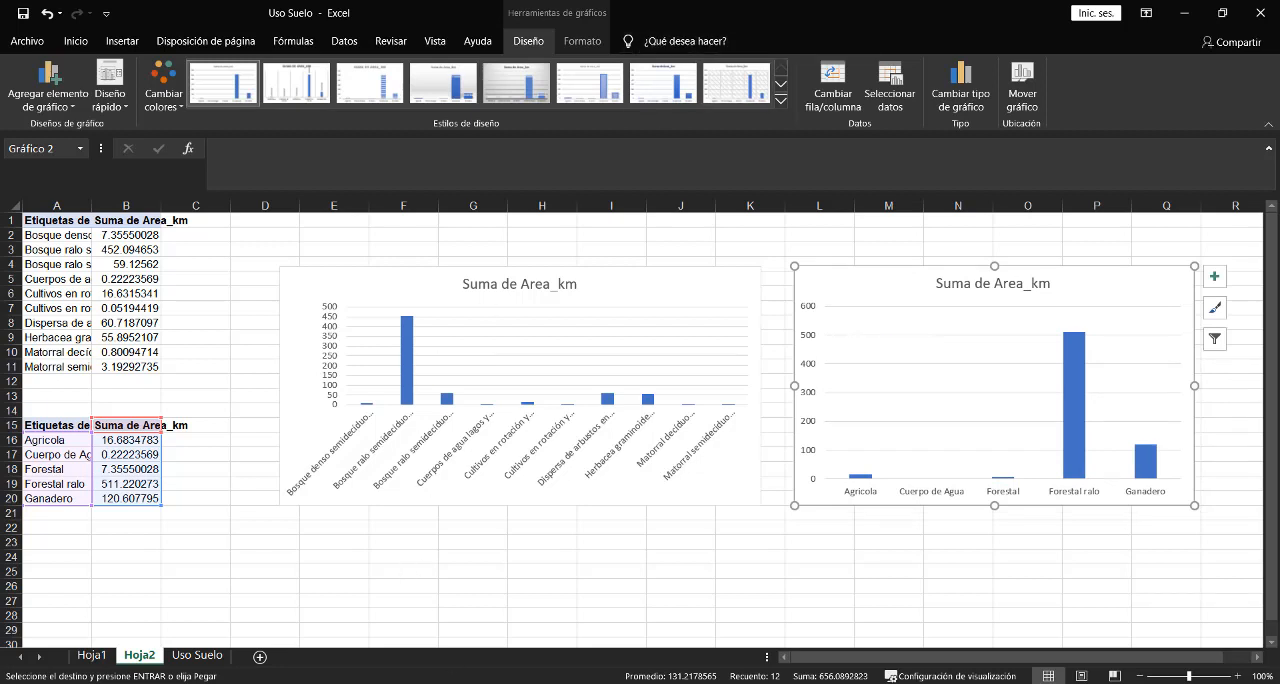
- Switch to File Explorer and examine the ProyGEO2021 project folders, including the contents of ImagenesMapas
left_click(440, 682)
left_click(536, 626)
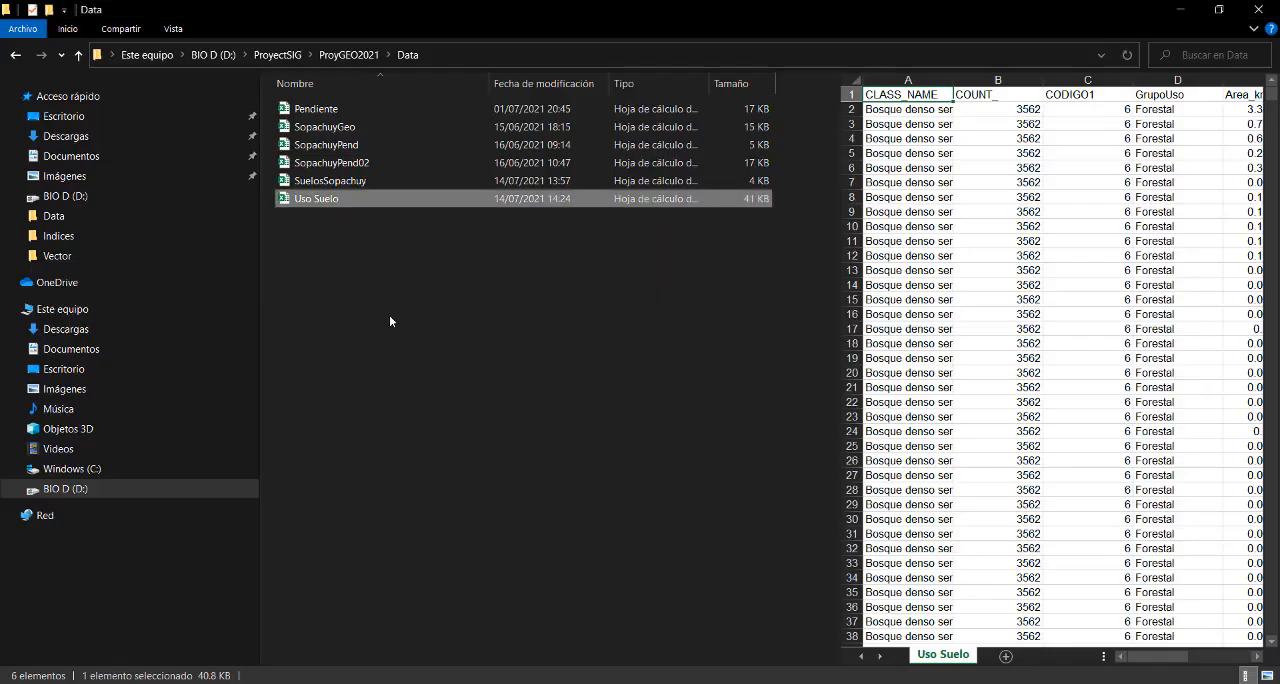
left_click(344, 59)
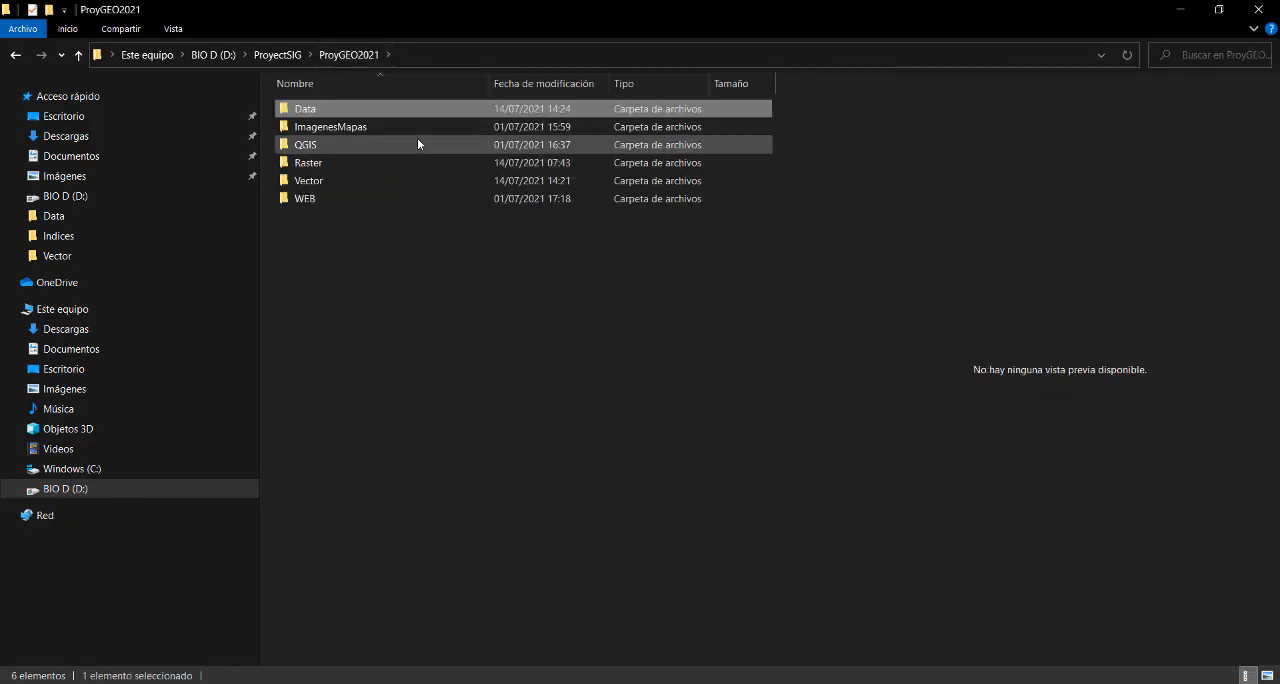
left_click(314, 110)
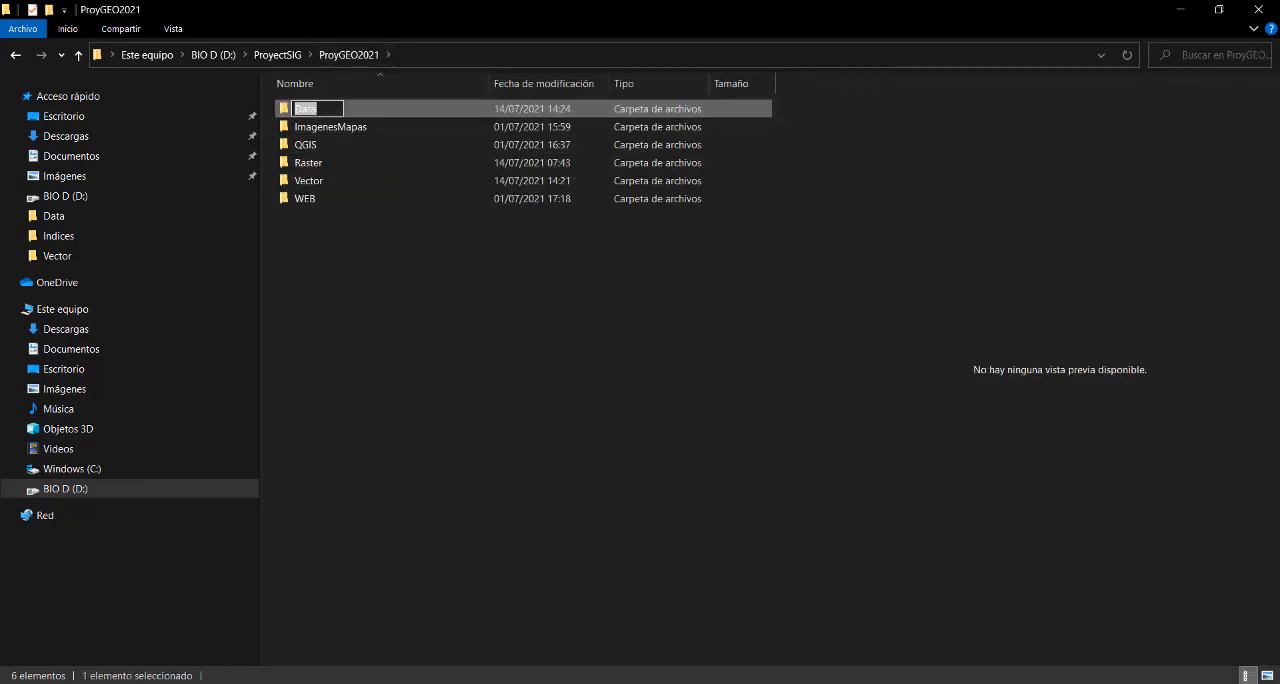
left_click(340, 127)
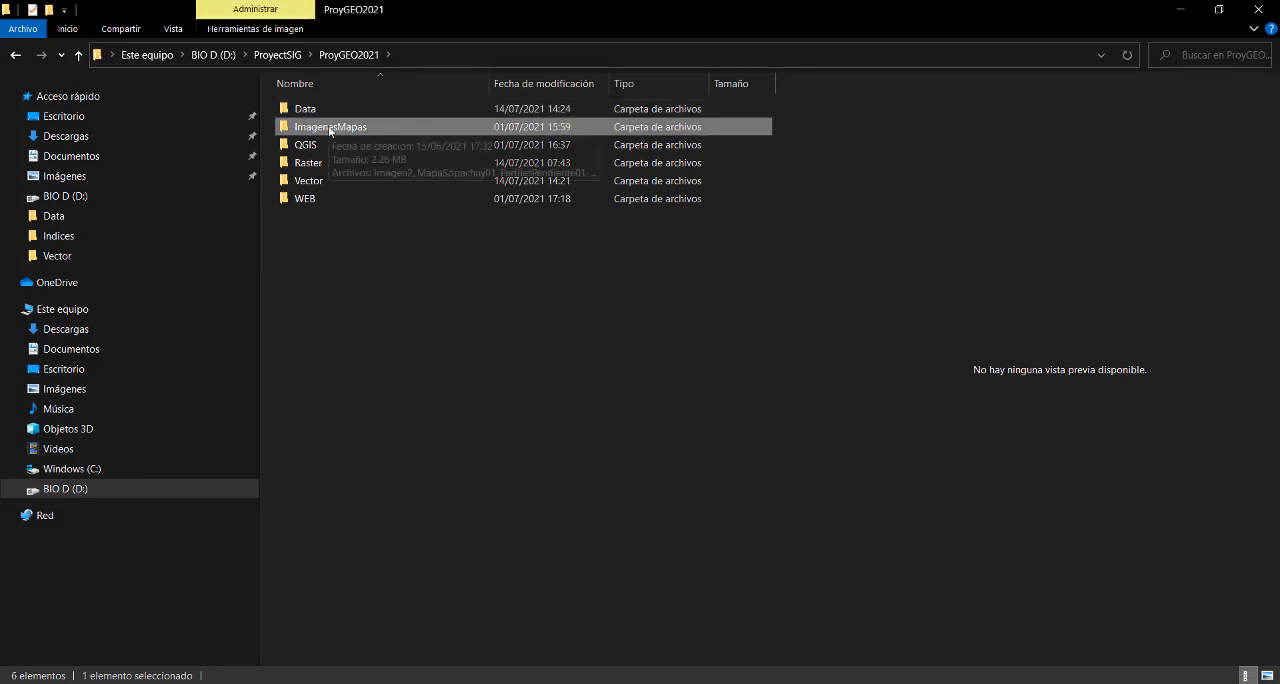
double_click(340, 127)
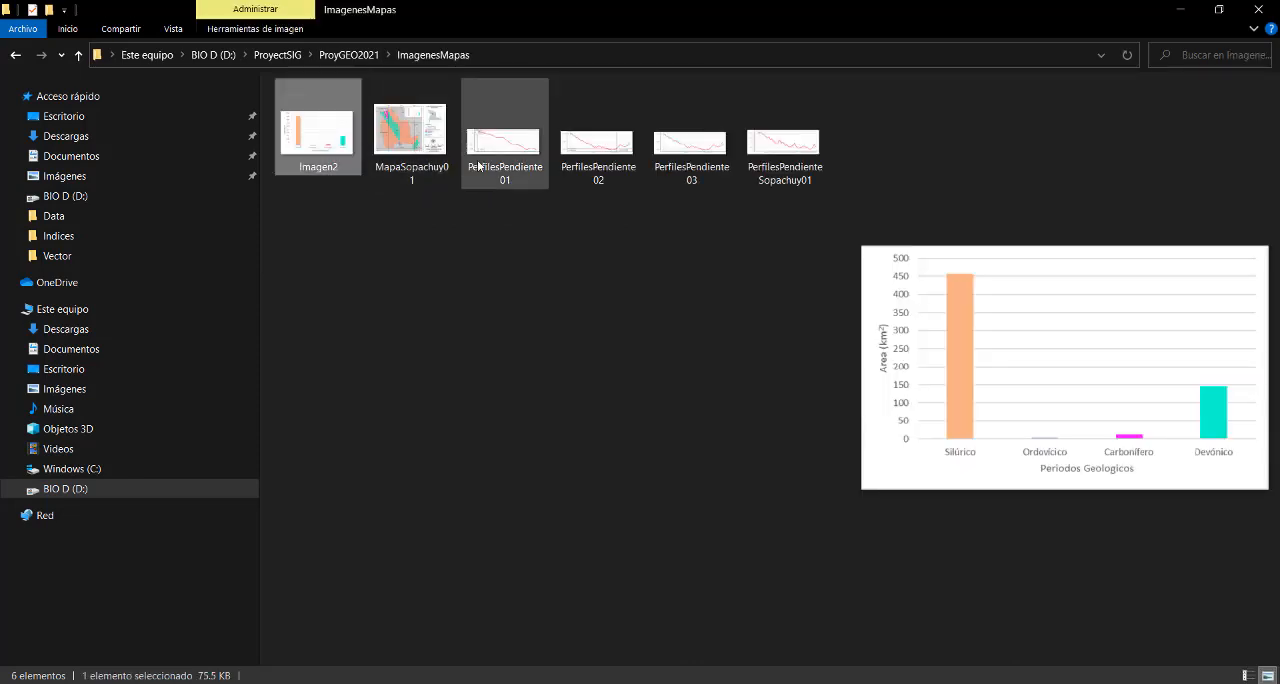
left_click(78, 55)
left_click(313, 147)
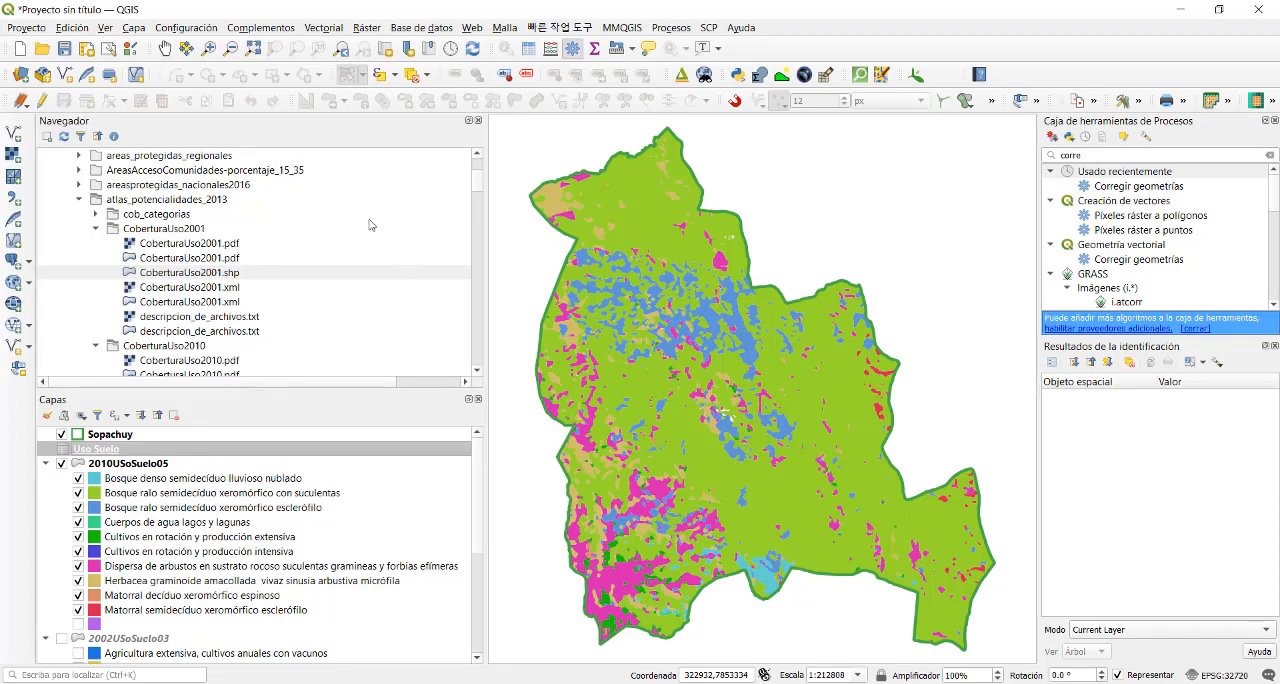
- Switch to QGIS and start saving the project under a new name in the QGIS folder of ProyGEO2021
left_click(38, 29)
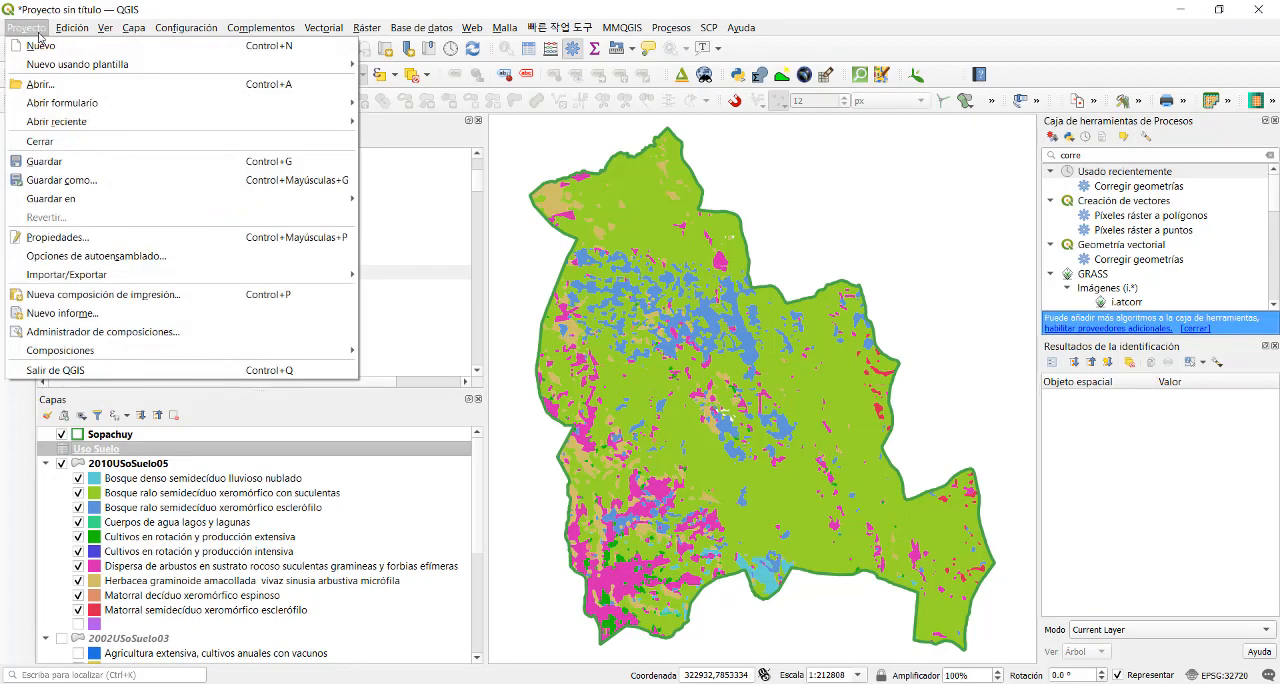
left_click(80, 183)
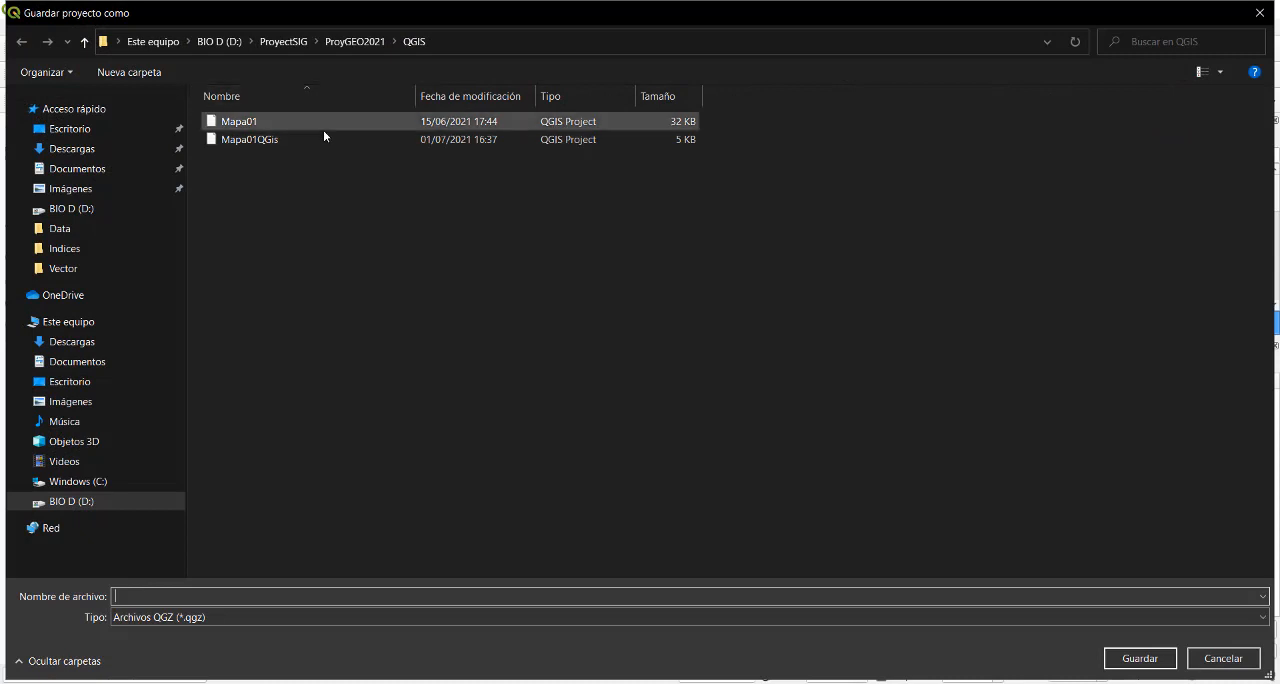
left_click(346, 44)
left_click(232, 158)
double_click(232, 158)
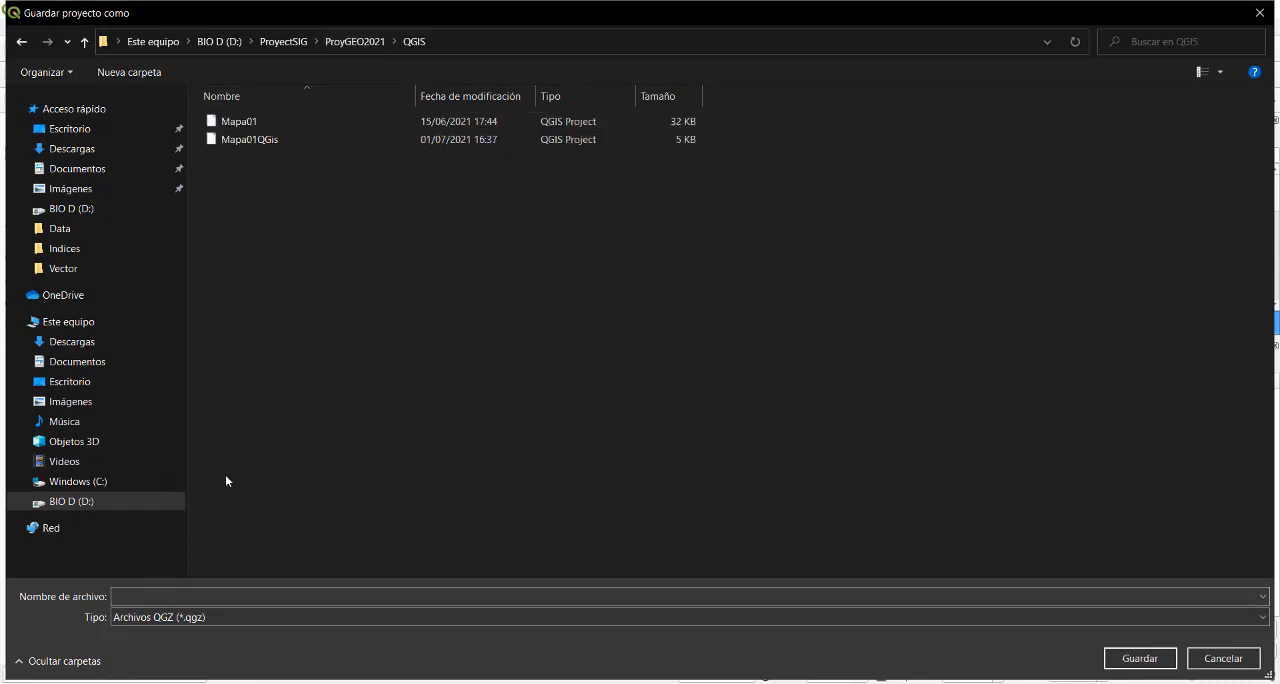
- Name the project file MapaSuelos, using the existing Mapa01QGis name as a base, and save it
left_click(251, 141)
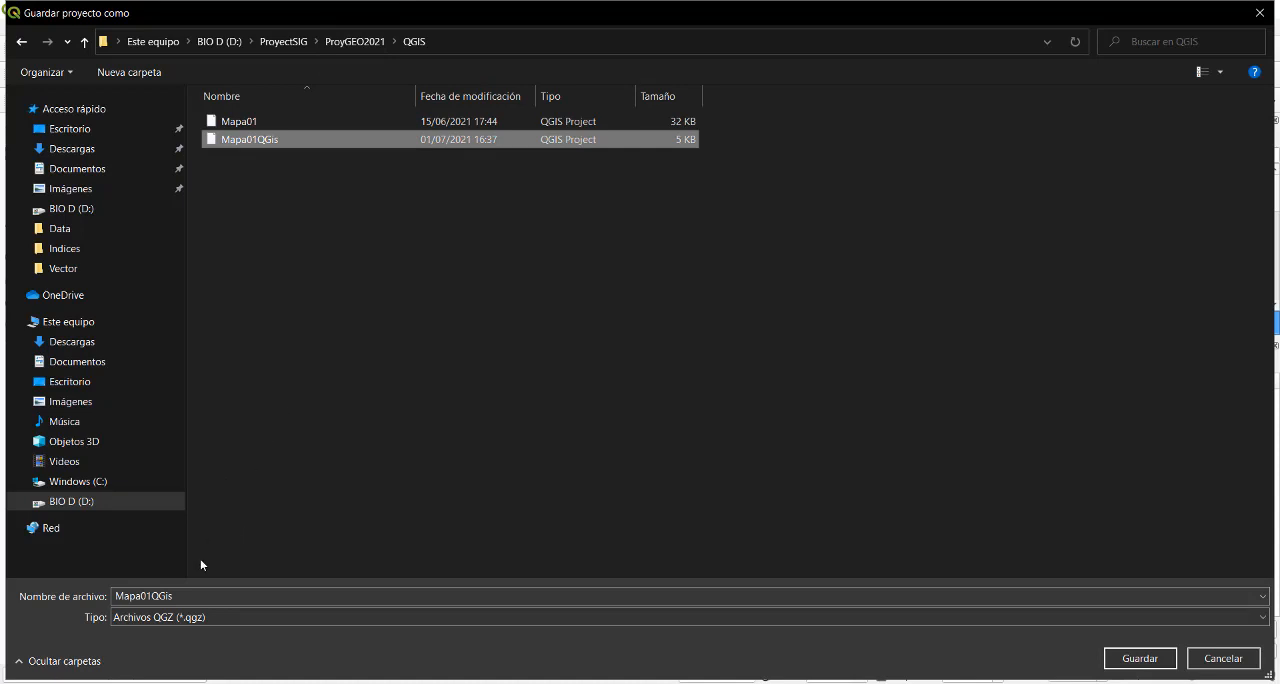
left_click(165, 597)
double_click(164, 597)
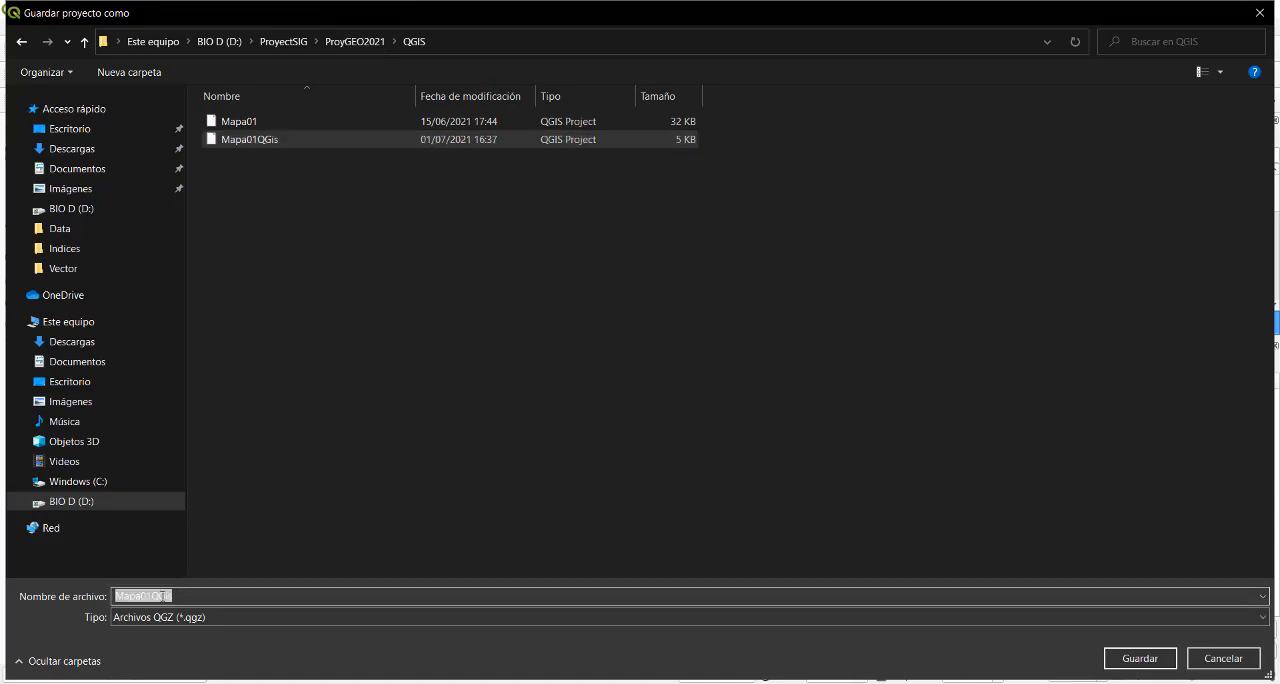
double_click(155, 595)
left_click(180, 595)
key("BackSpace")
key("BackSpace")
key("BackSpace")
key("BackSpace")
key("BackSpace")
key("BackSpace")
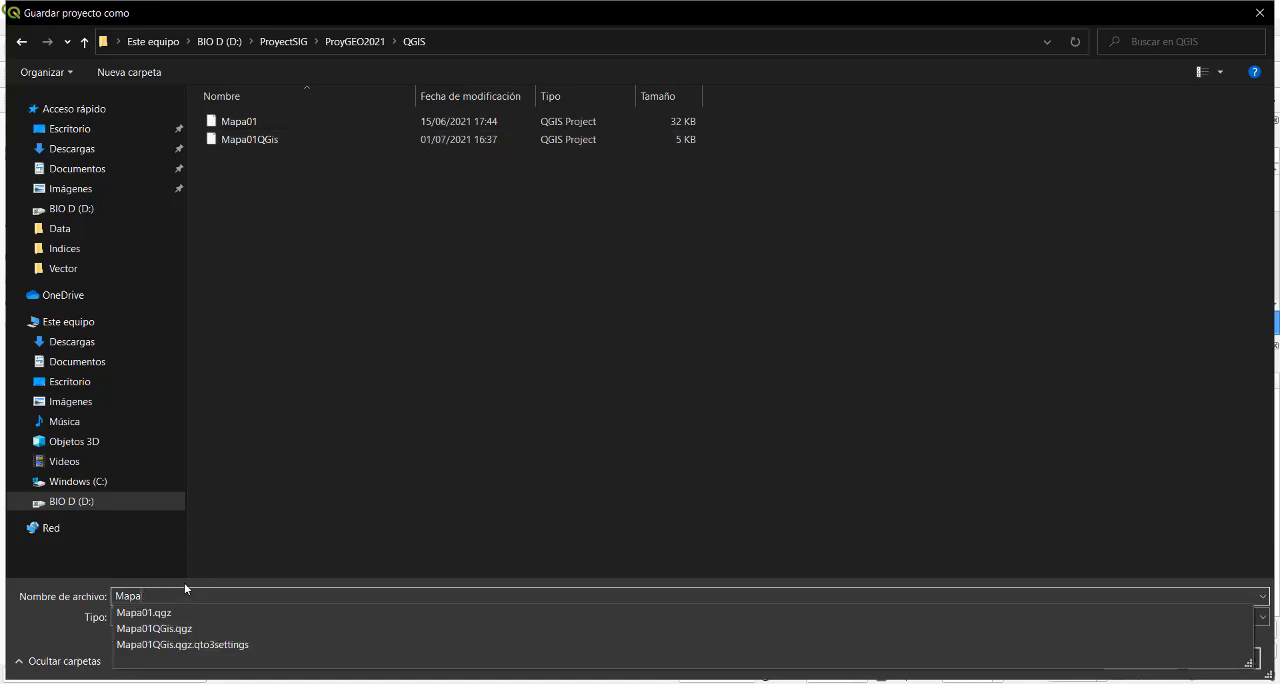
type("Suelos")
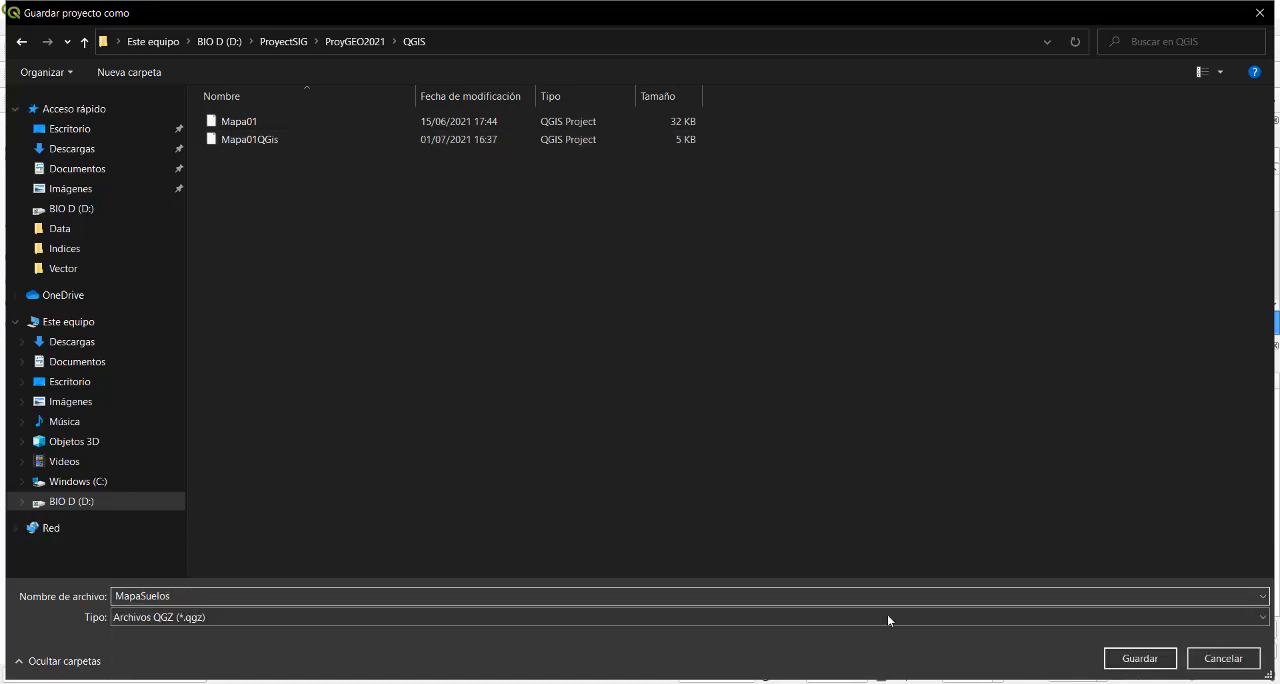
left_click(1140, 658)
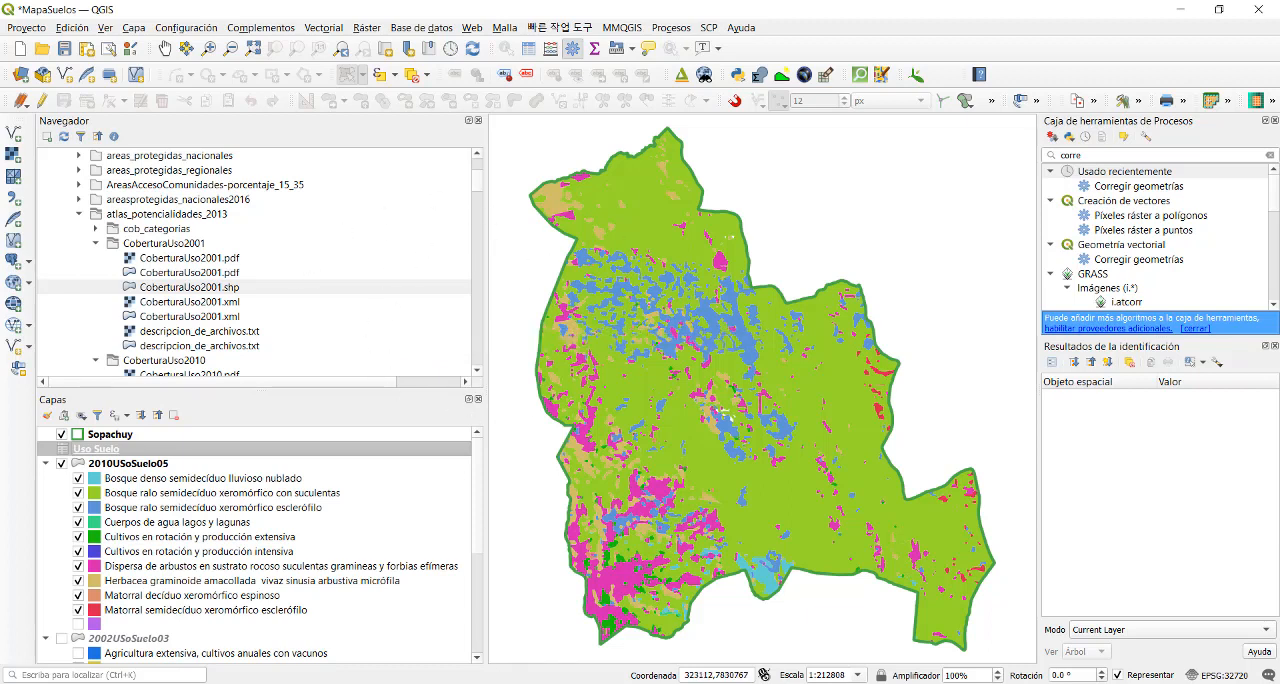
- Return to File Explorer and review the Raster, Vector and WEB folders of the ProyGEO2021 project
mouse_move(815, 683)
left_click(890, 615)
left_click(318, 170)
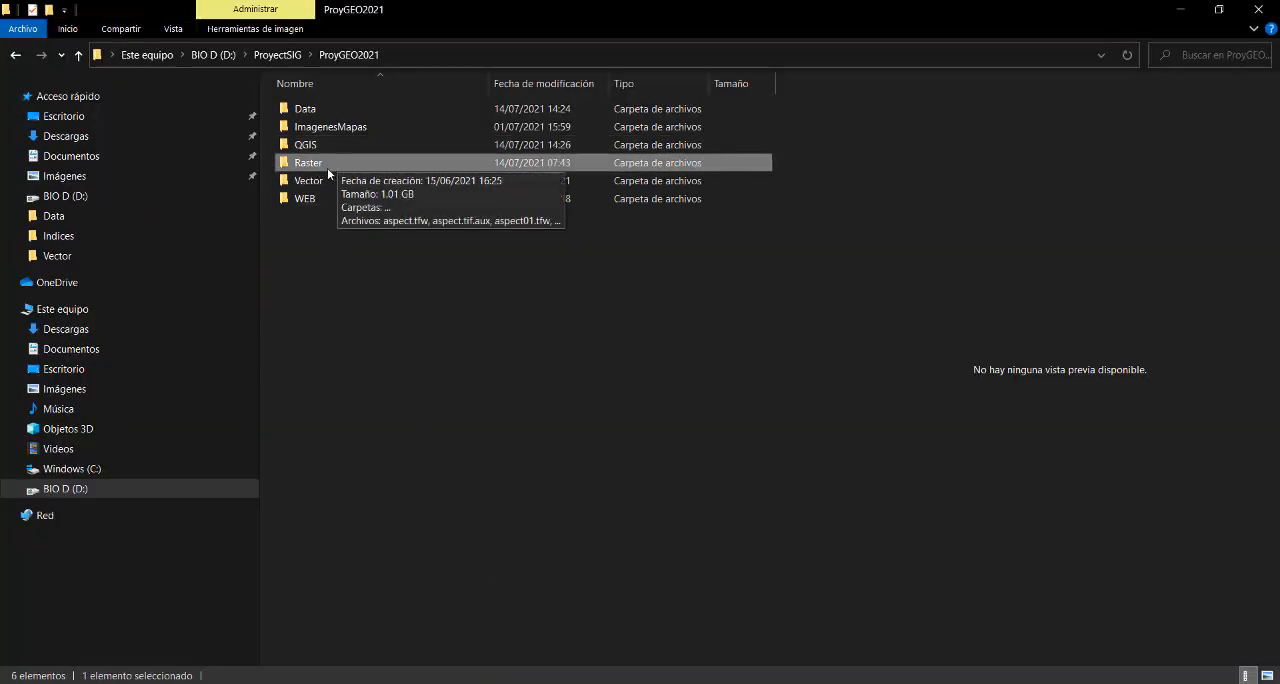
left_click(321, 181)
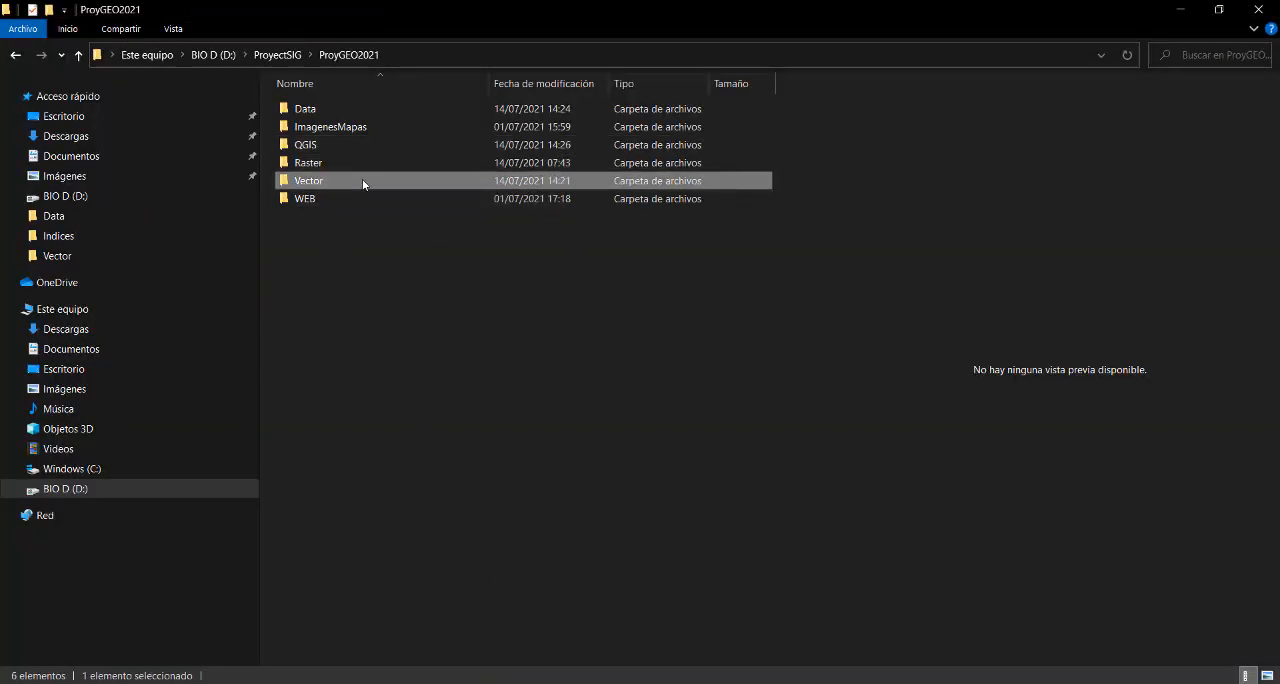
left_click(329, 200)
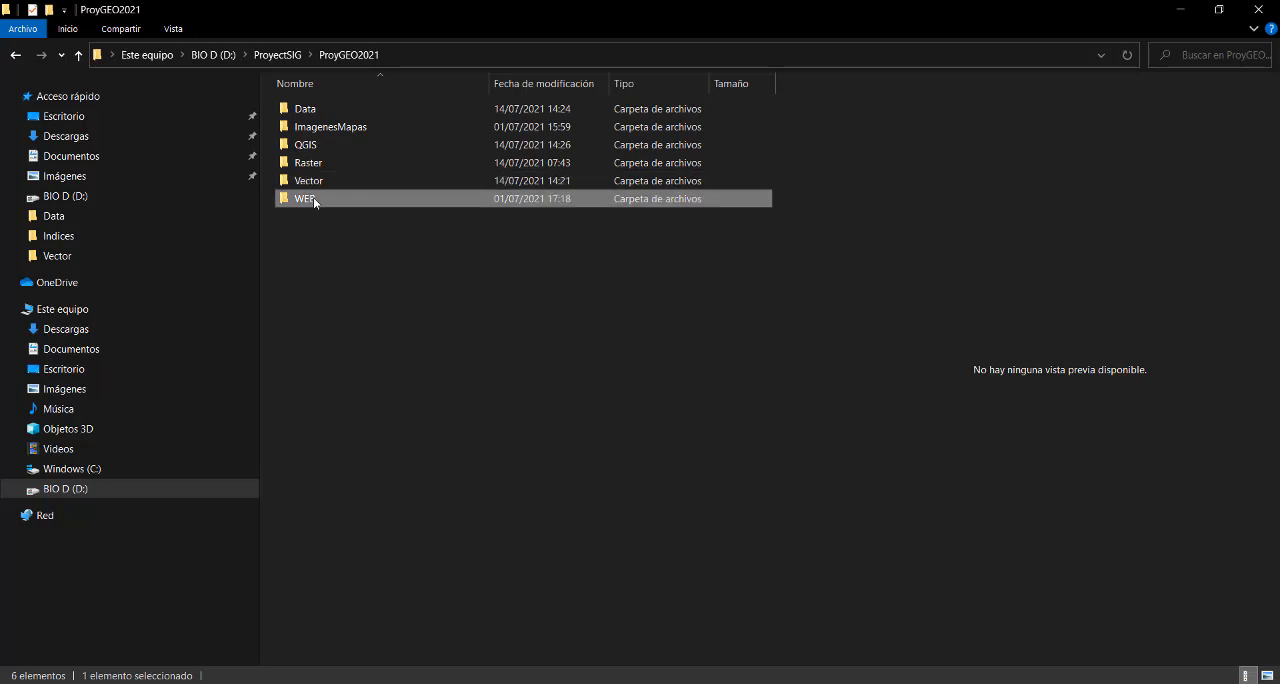
mouse_move(325, 205)
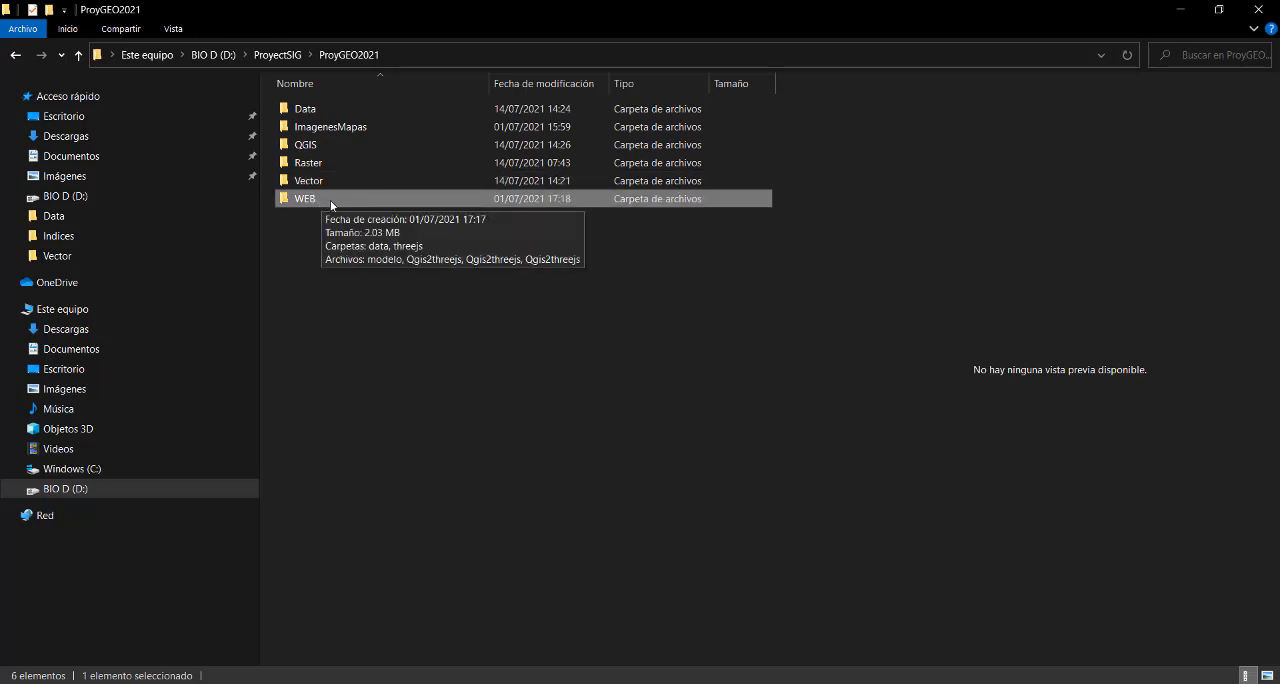
left_click(1181, 15)
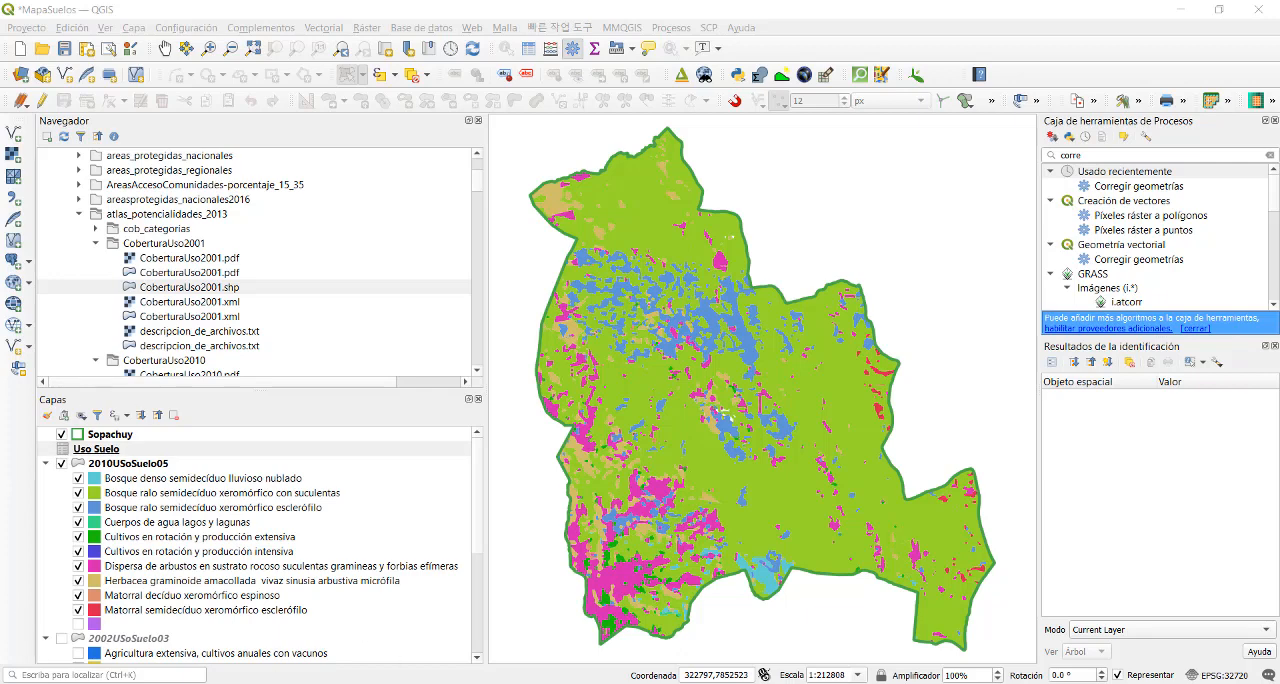
- Try to compress the project's Vector folder into the archive Vector.rar from File Explorer, and return to QGIS
left_click(520, 640)
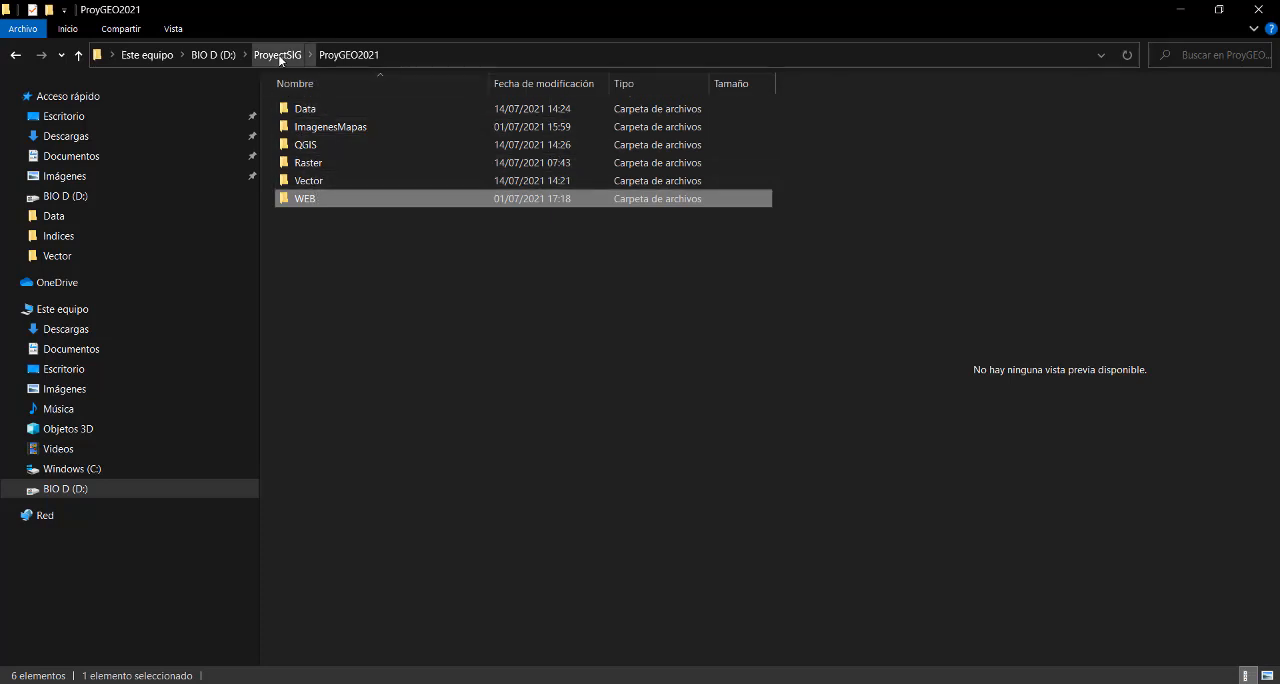
left_click(313, 181)
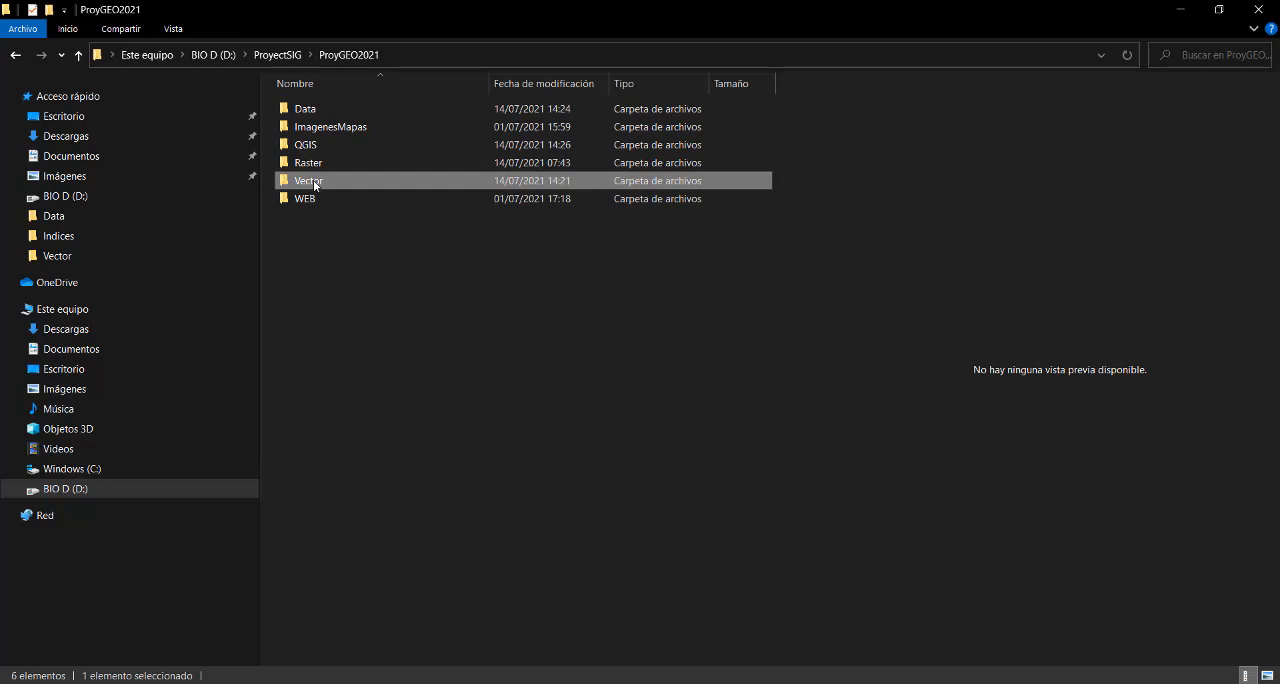
right_click(314, 184)
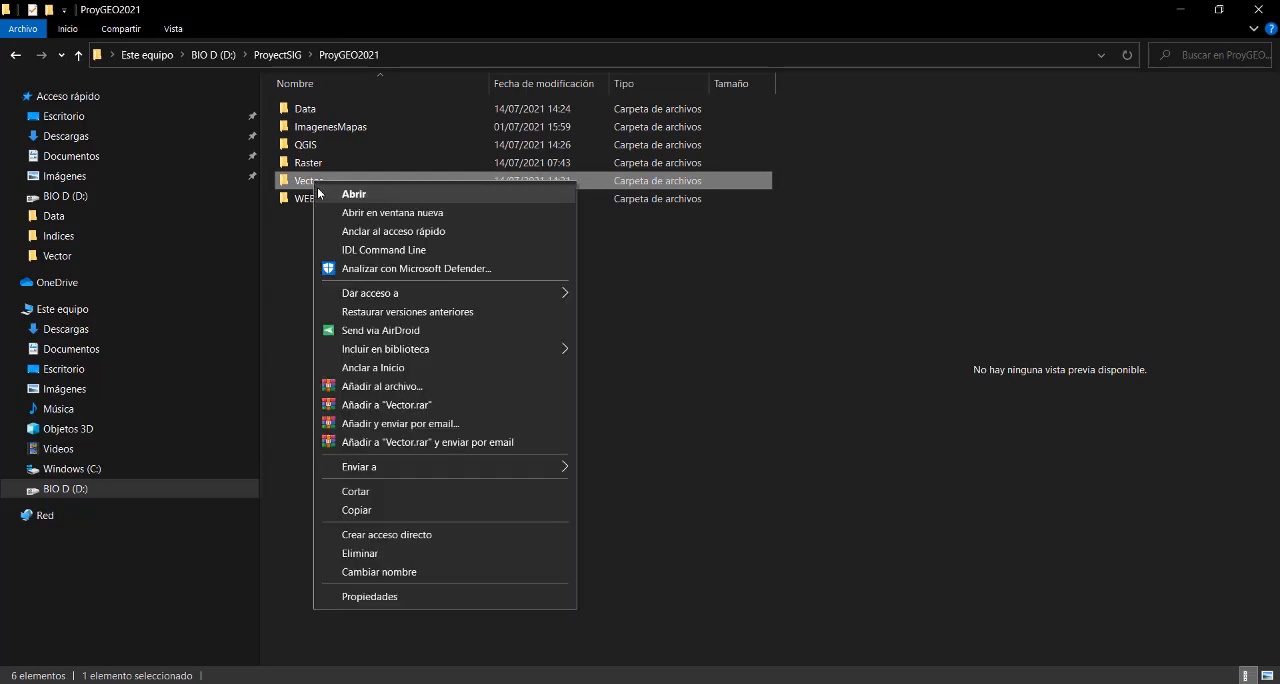
left_click(407, 405)
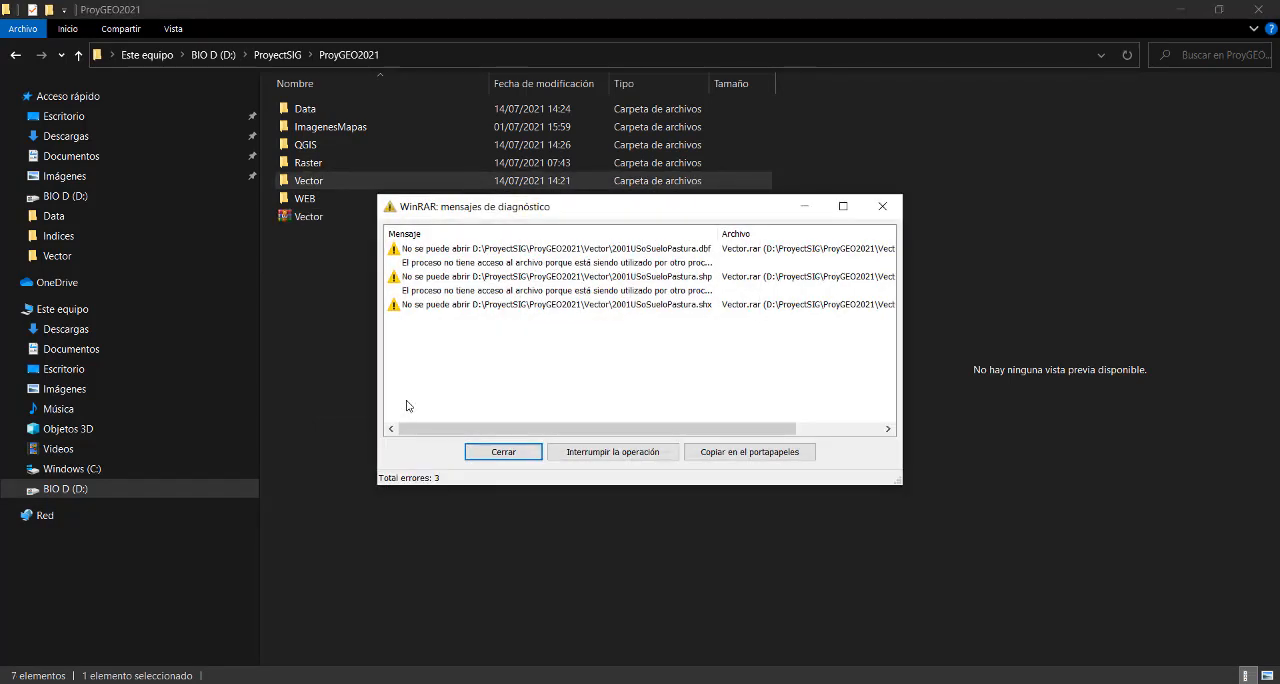
left_click(885, 210)
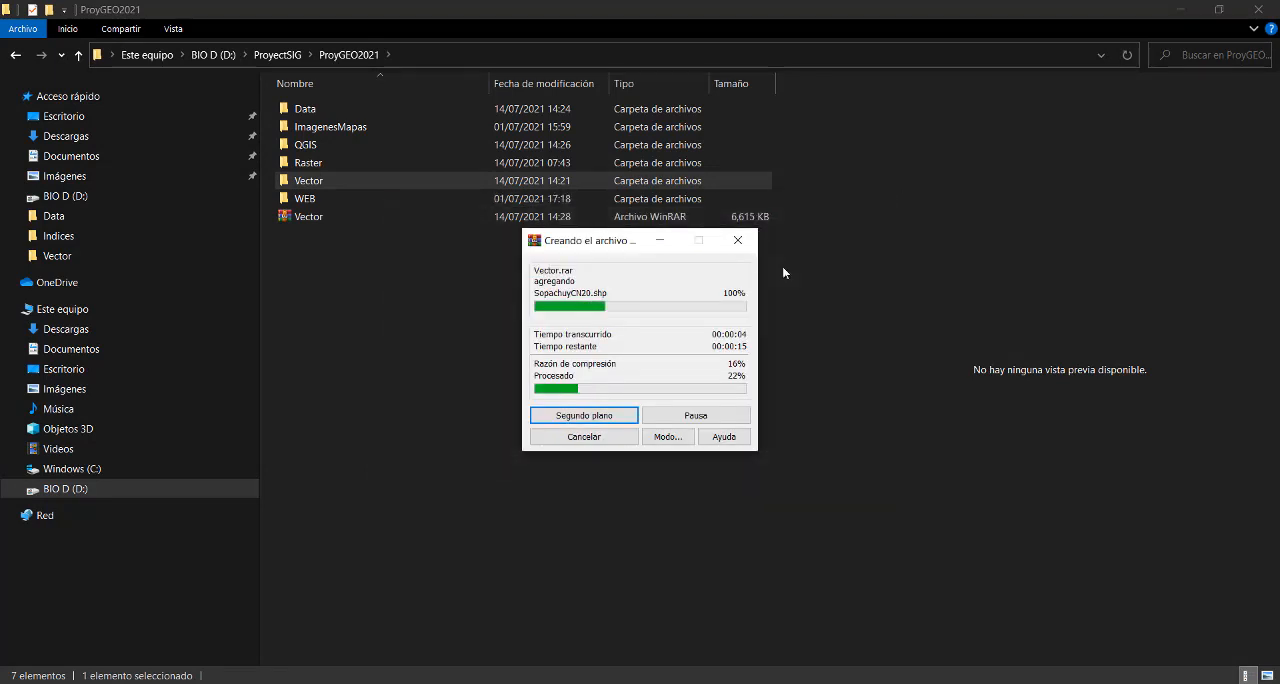
left_click(584, 437)
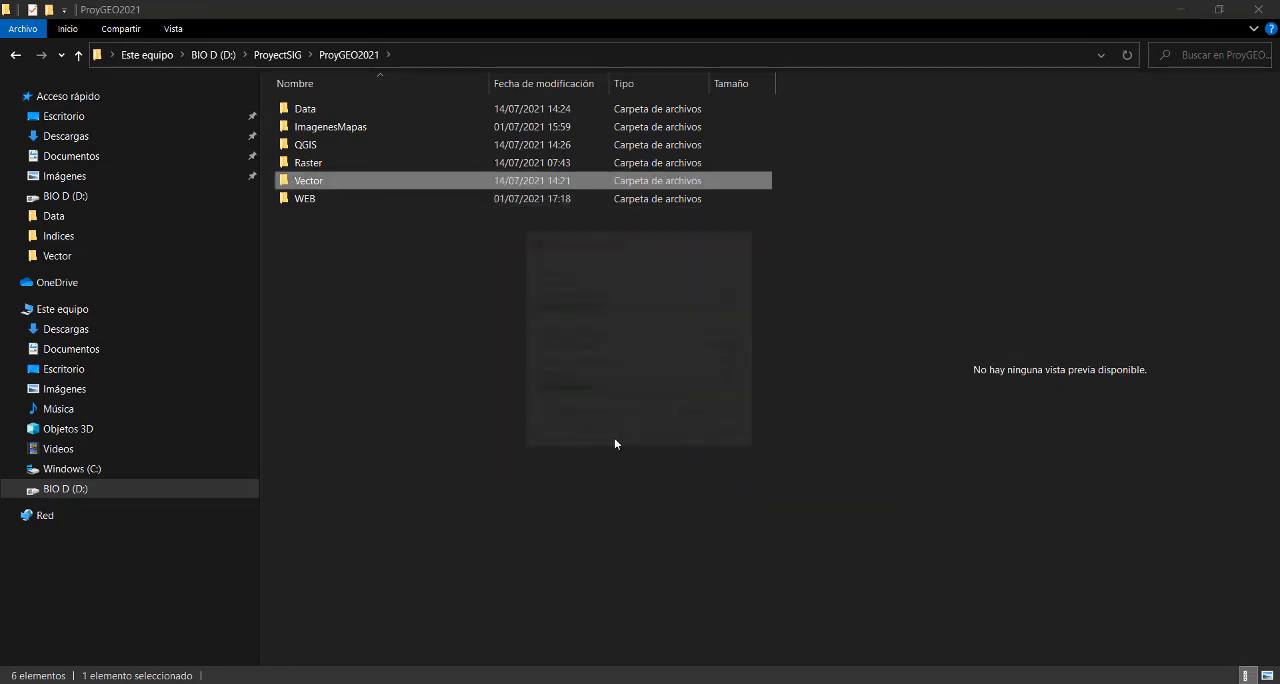
key("alt+Tab")
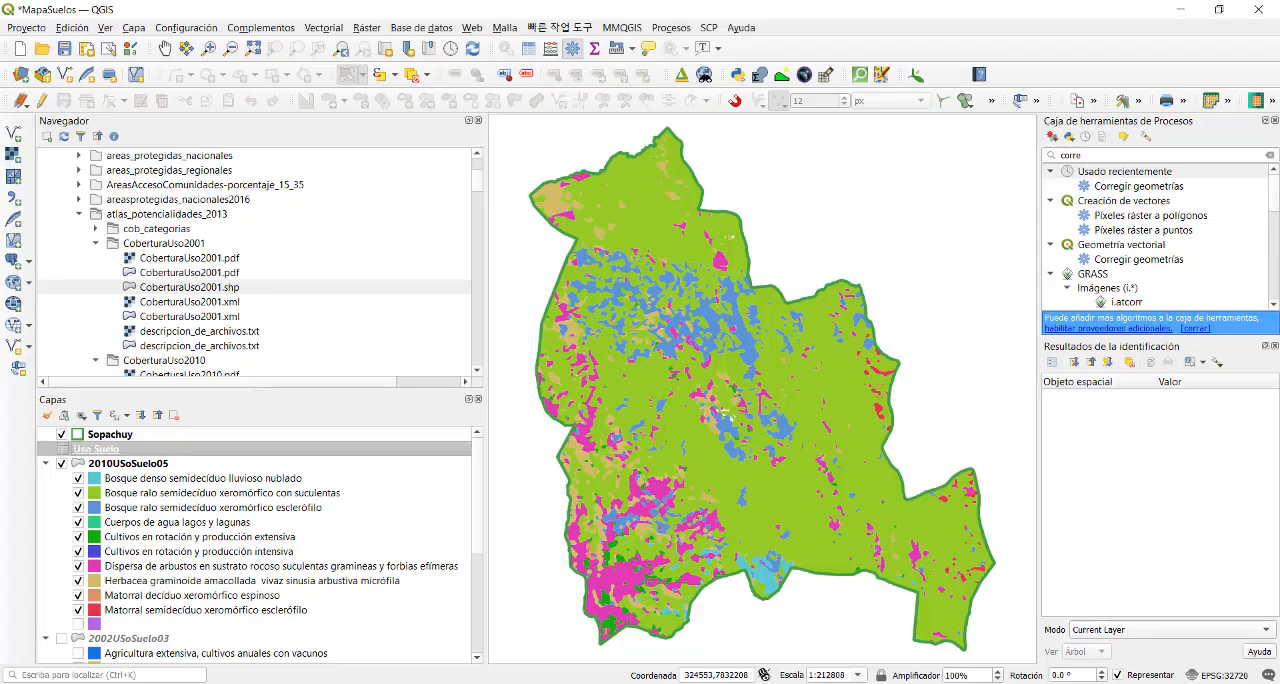
- Save the MapaSuelos project and close QGIS, keeping the pending edits in the 2001USoSueloPastura layer
left_click(17, 30)
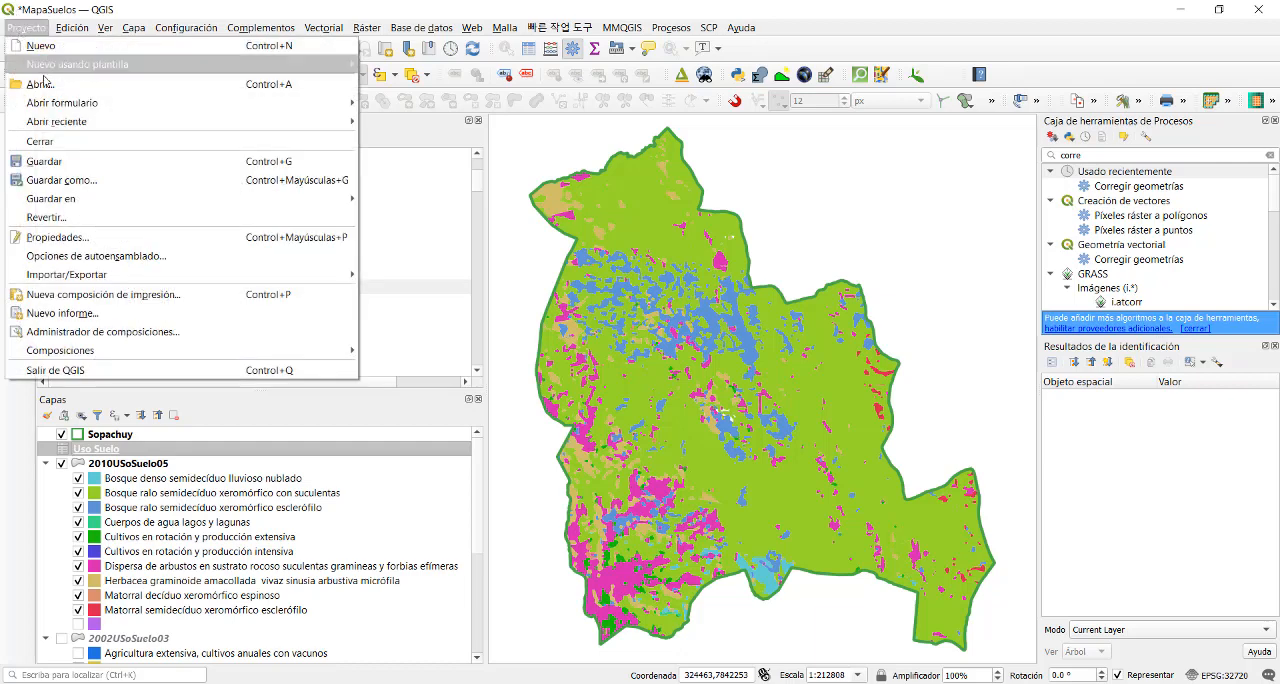
left_click(62, 162)
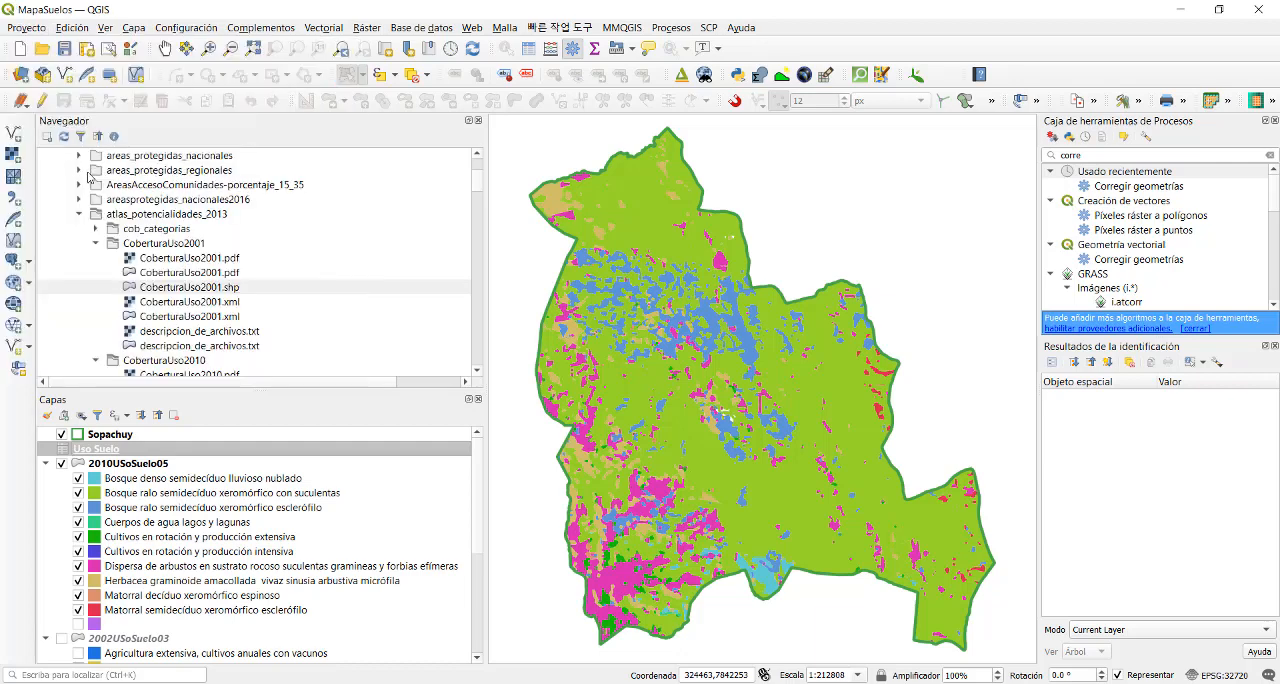
left_click(1258, 9)
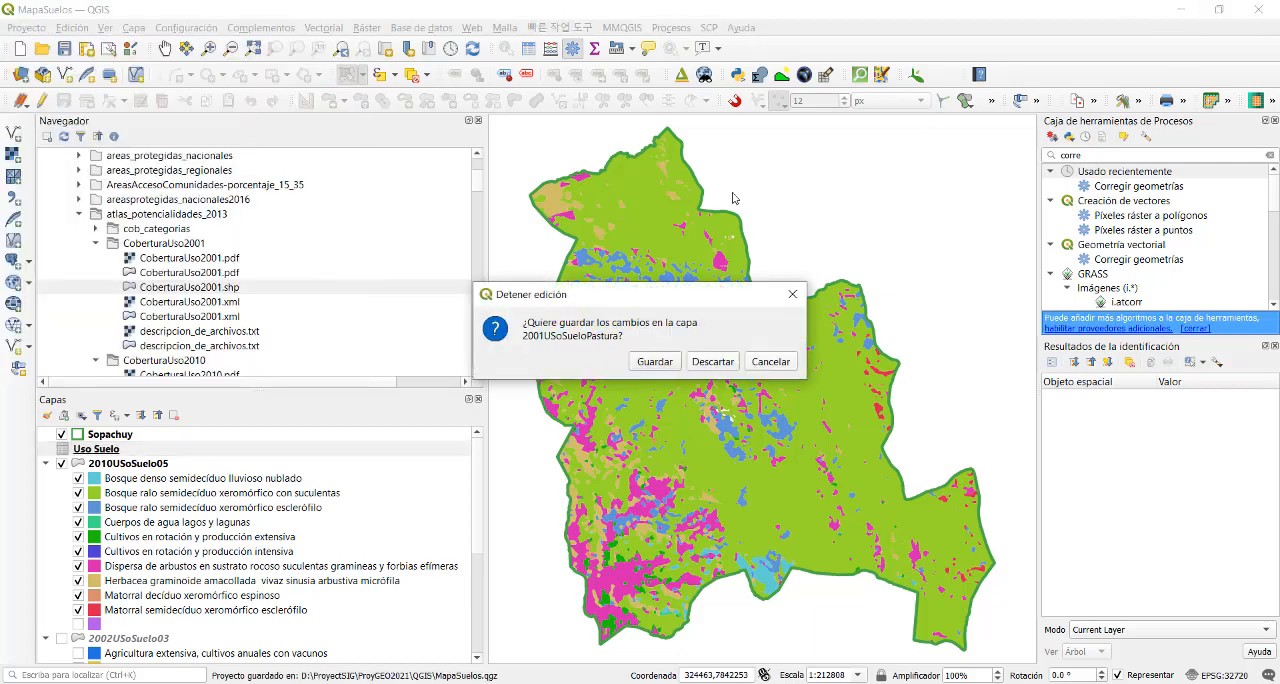
left_click(655, 362)
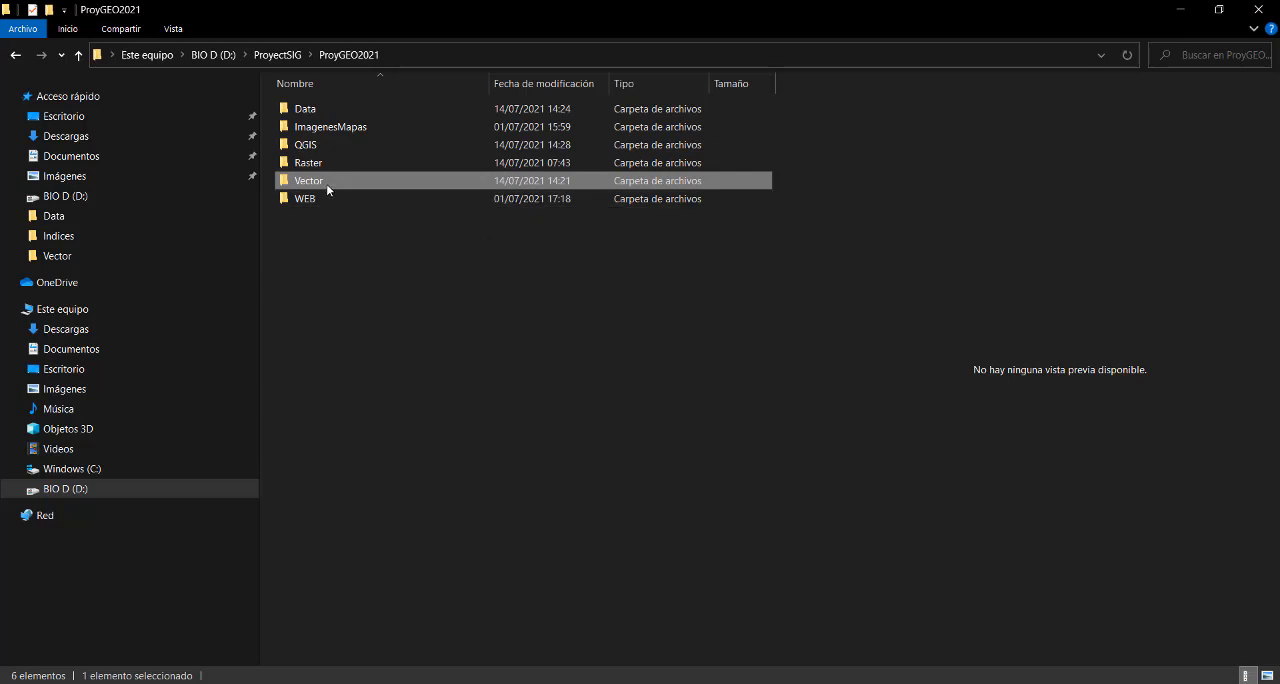
- In File Explorer, compress the ProyGEO2021 project's Vector folder into Vector.rar, and review the folder's files and the archive
right_click(326, 184)
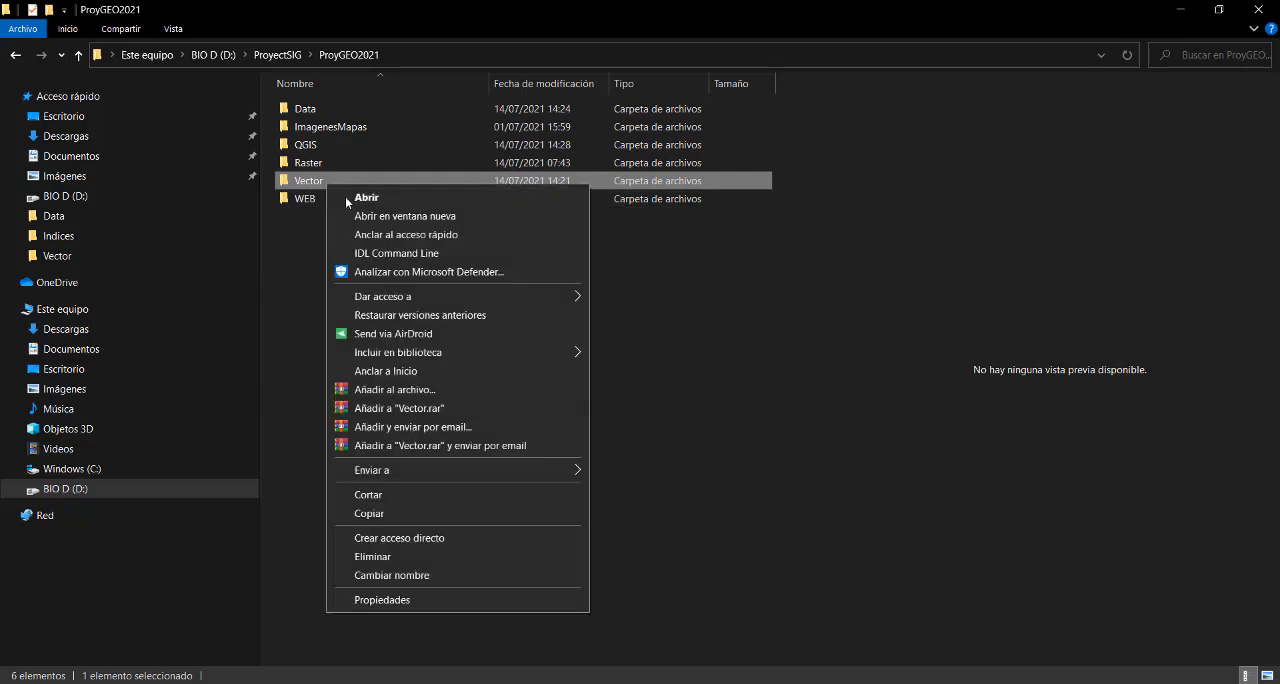
left_click(404, 409)
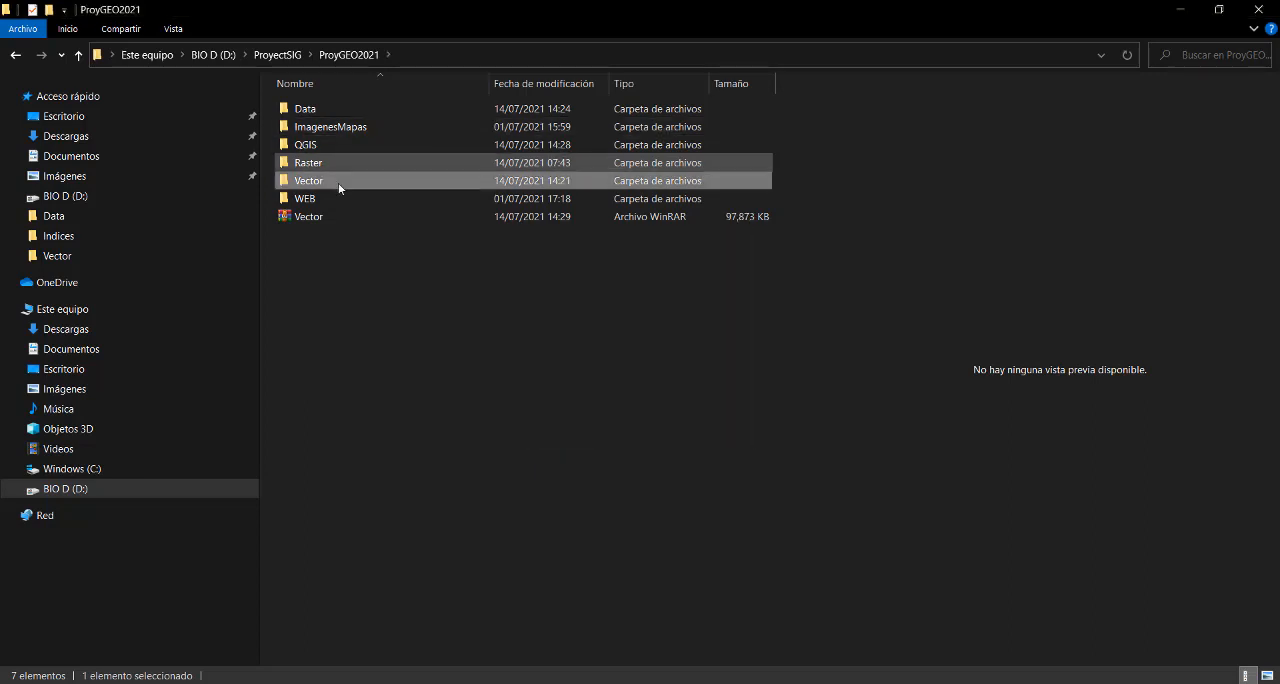
double_click(345, 187)
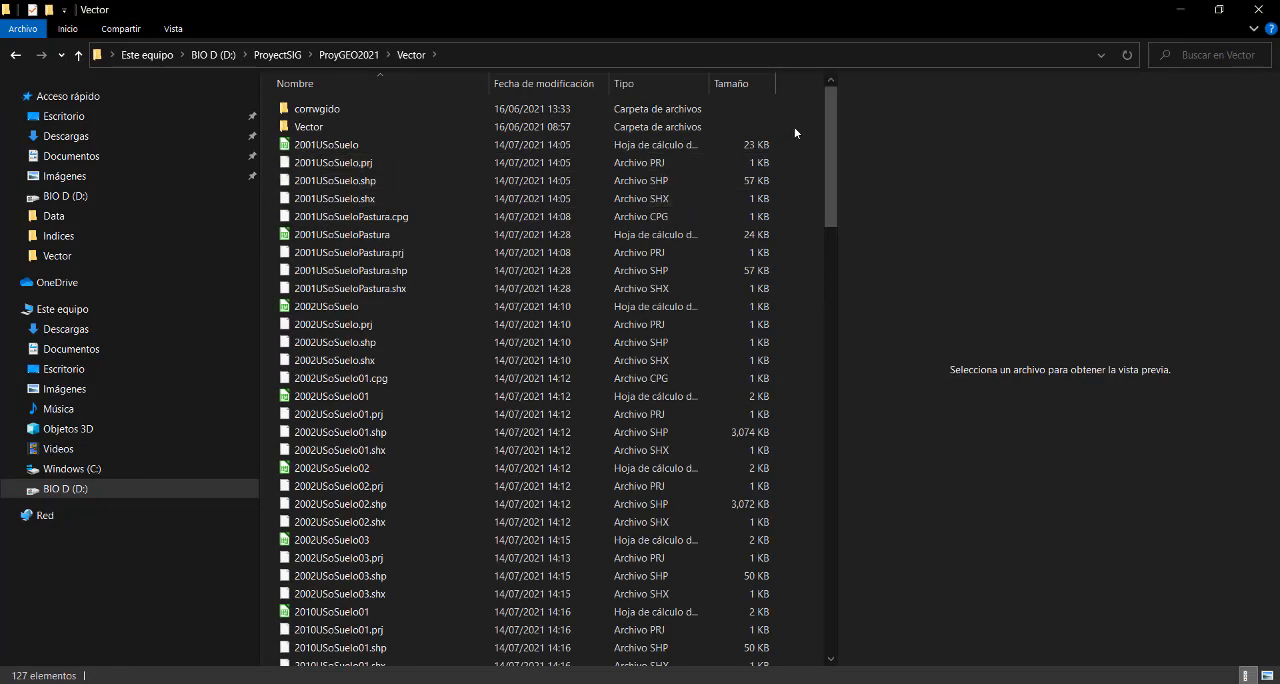
mouse_move(831, 102)
left_mouse_down()
mouse_move(833, 460)
mouse_move(811, 538)
mouse_move(851, 95)
left_mouse_up()
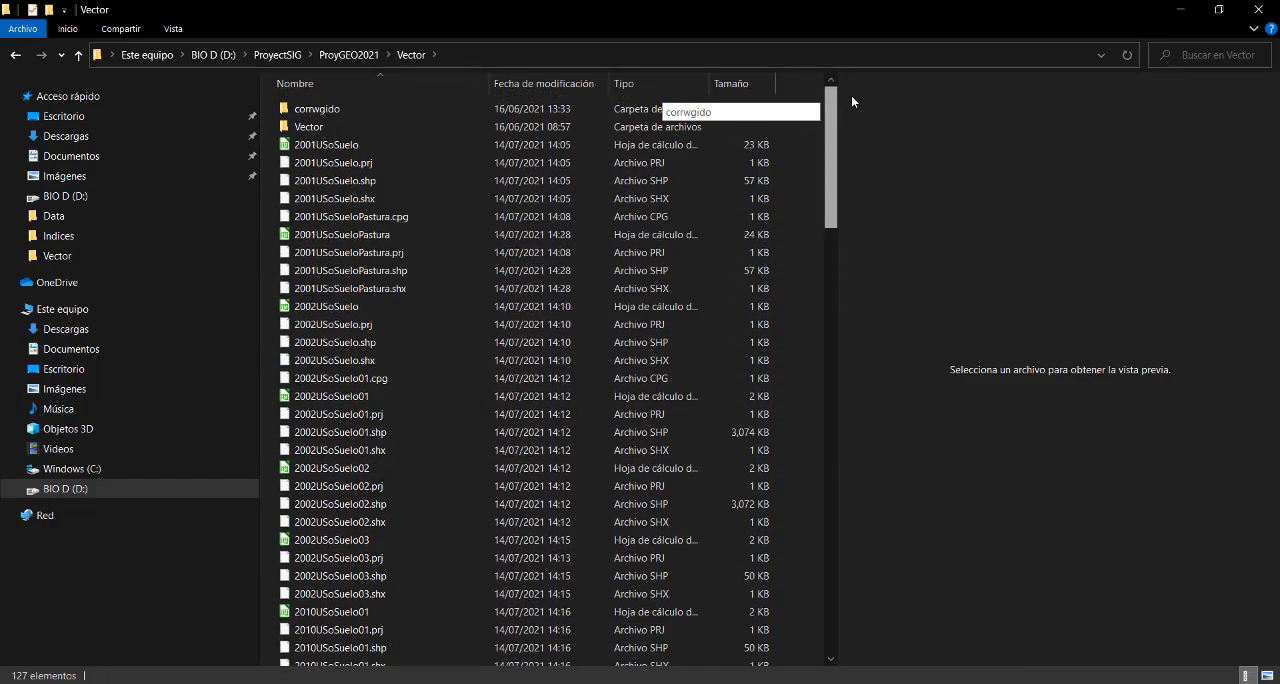
left_click(345, 60)
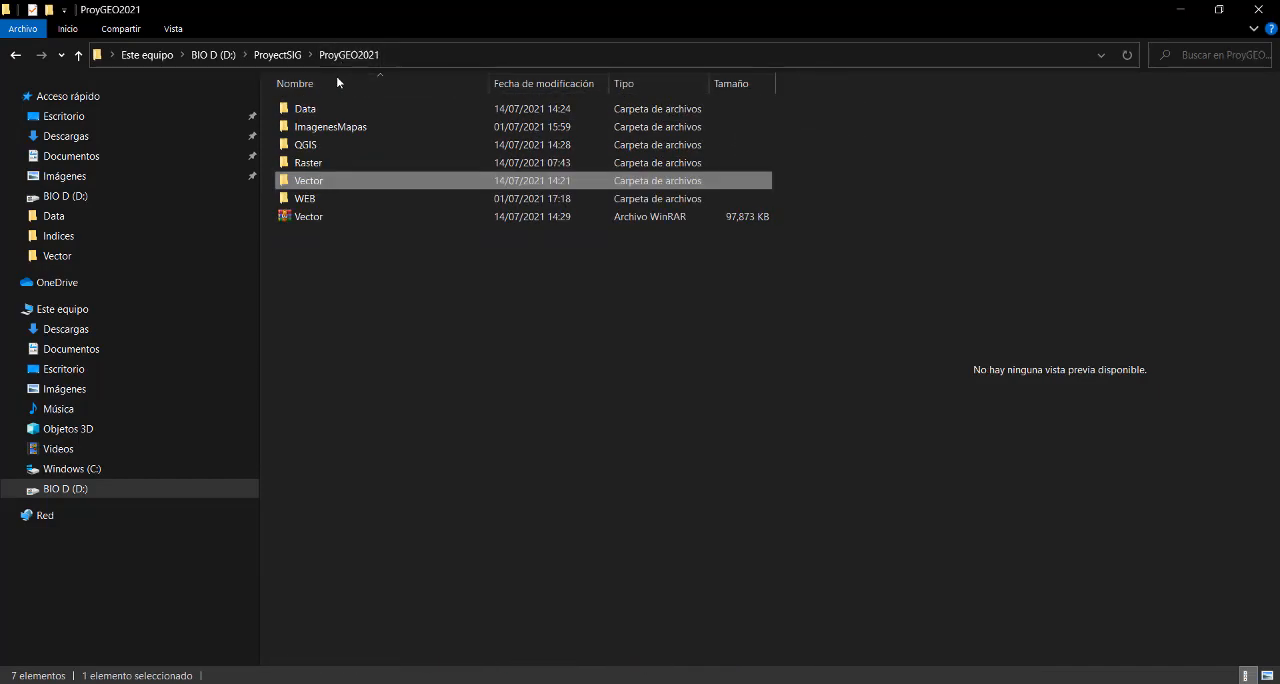
left_click(318, 218)
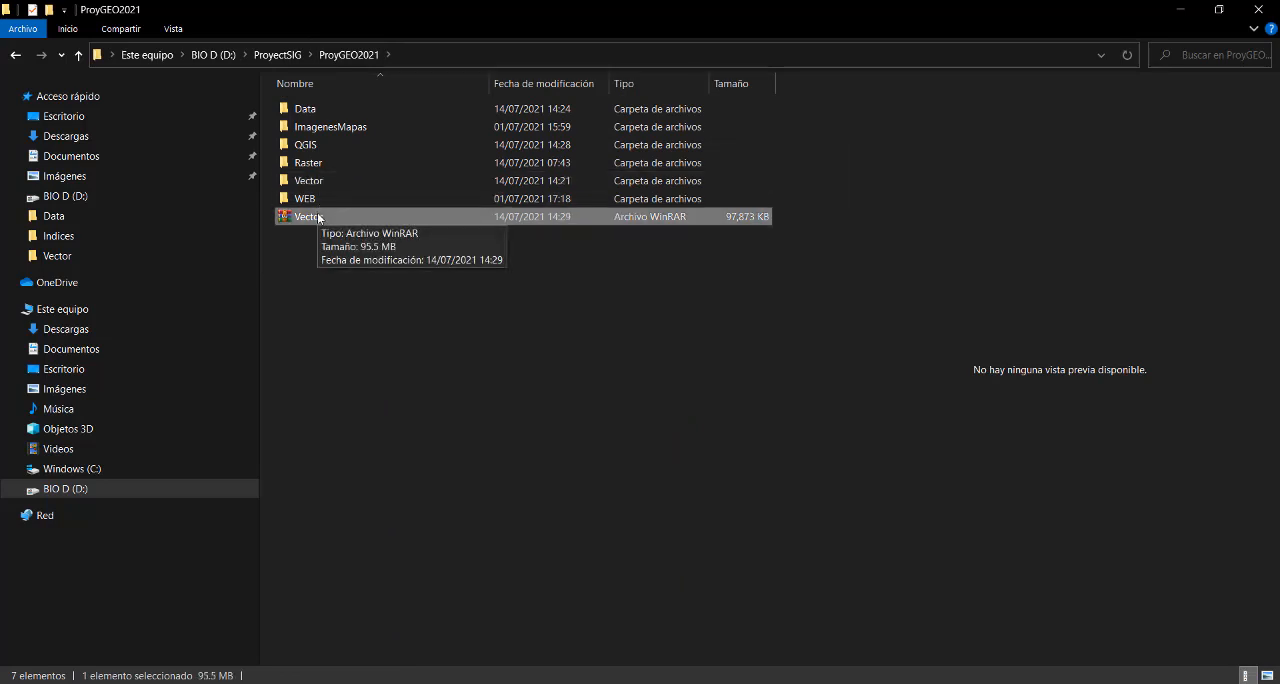
- Try to compress the whole ProyGEO2021 folder into ProyGEO2021.rar within ProyectSIG, and cancel the archiving
left_click(288, 57)
left_click(320, 325)
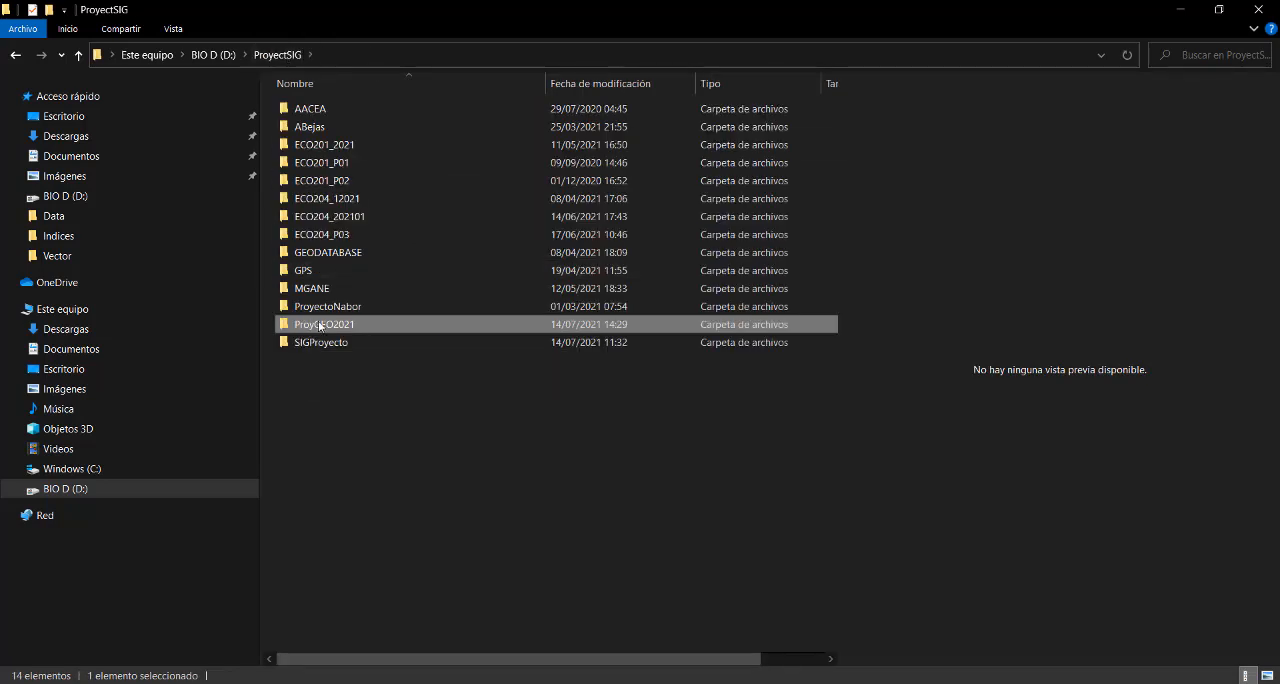
right_click(320, 325)
left_click(408, 317)
right_click(401, 318)
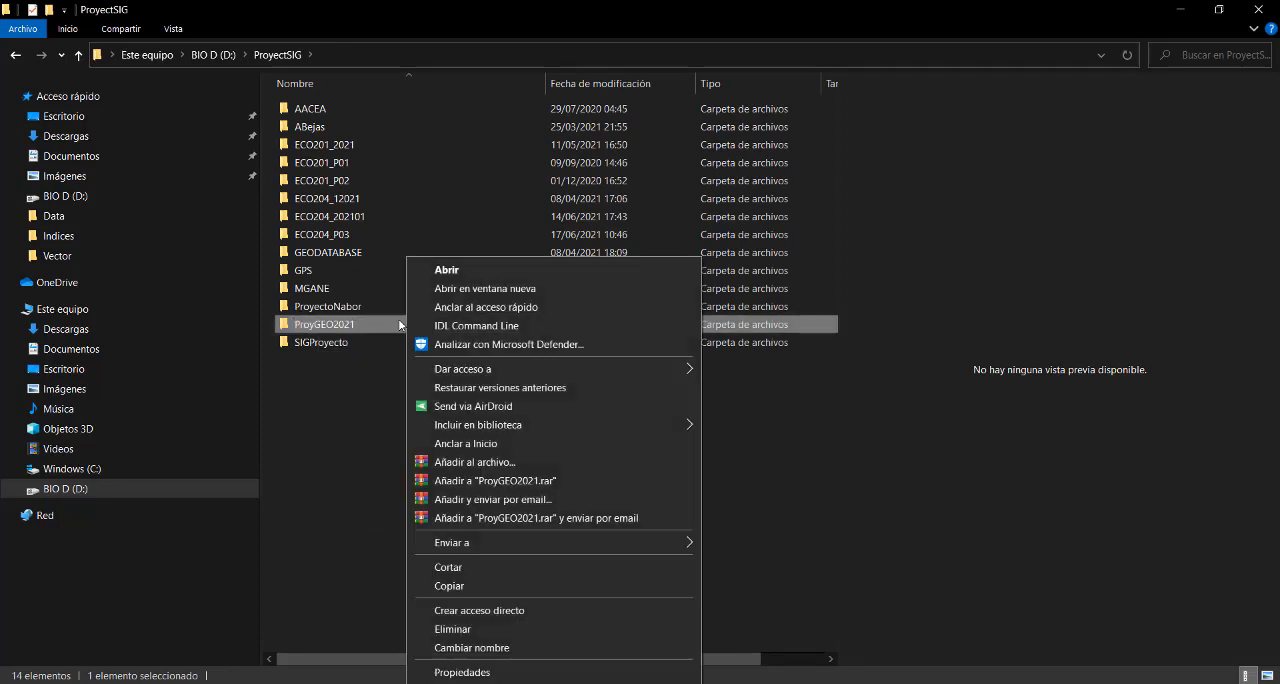
left_click(476, 483)
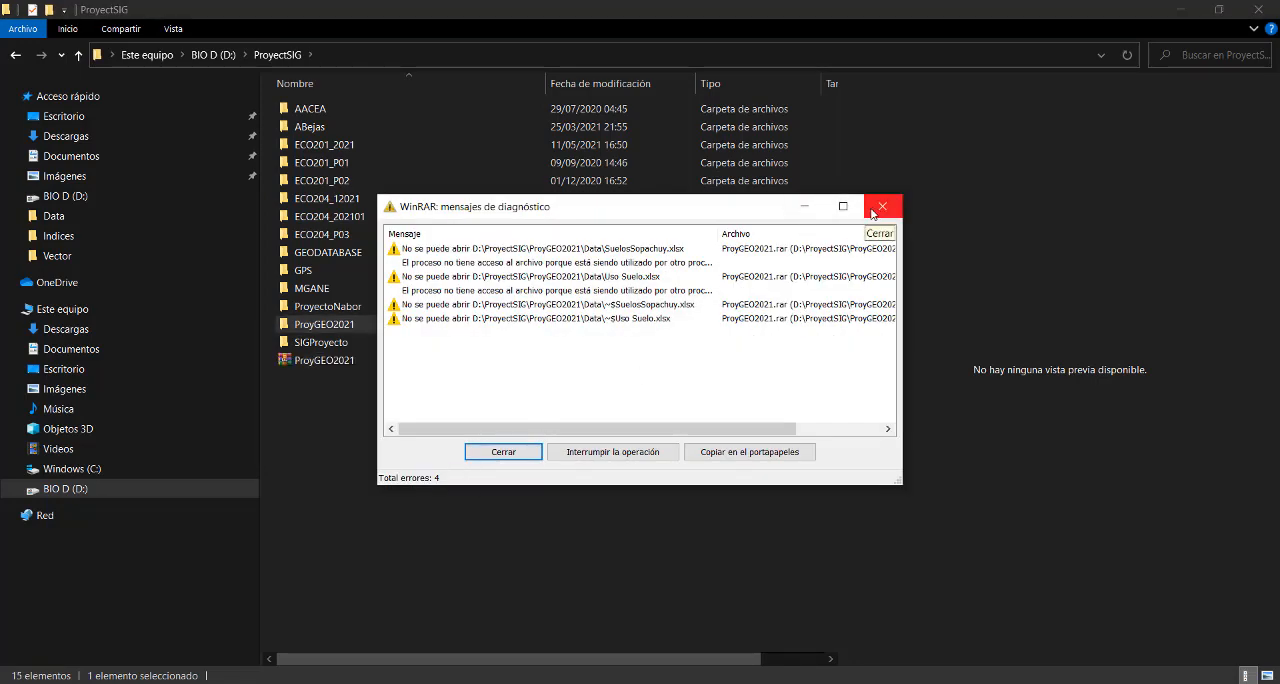
left_click(874, 212)
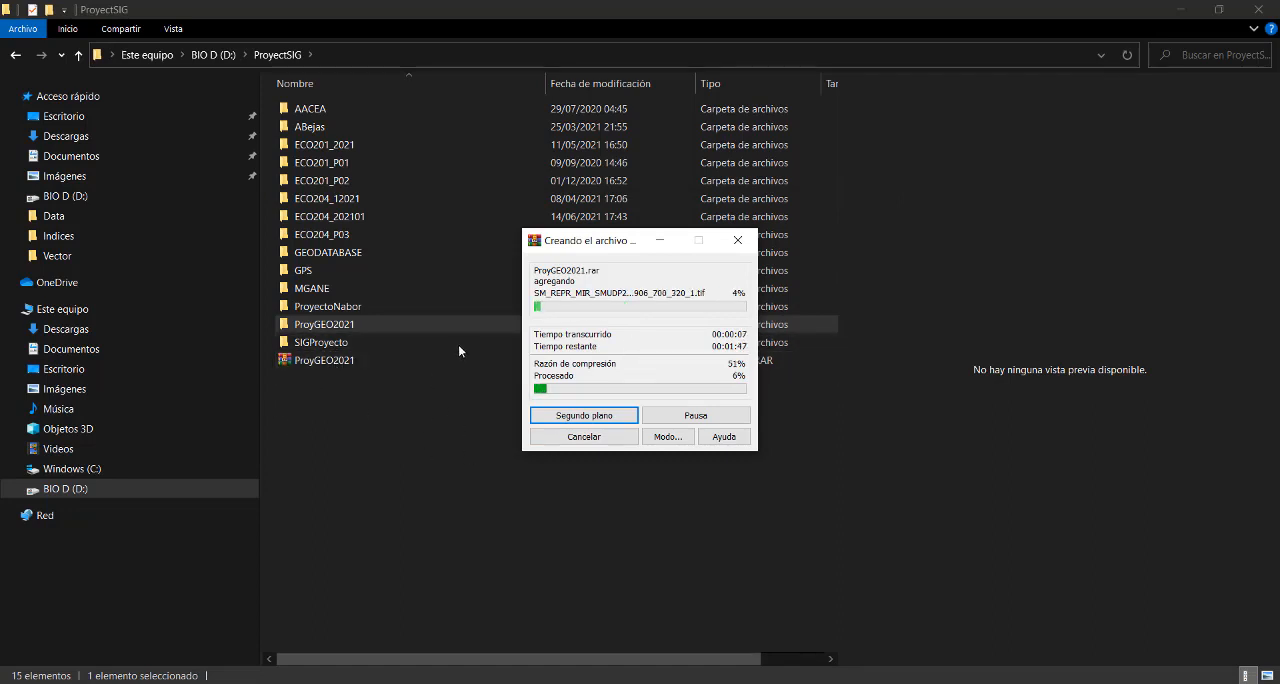
left_click(614, 440)
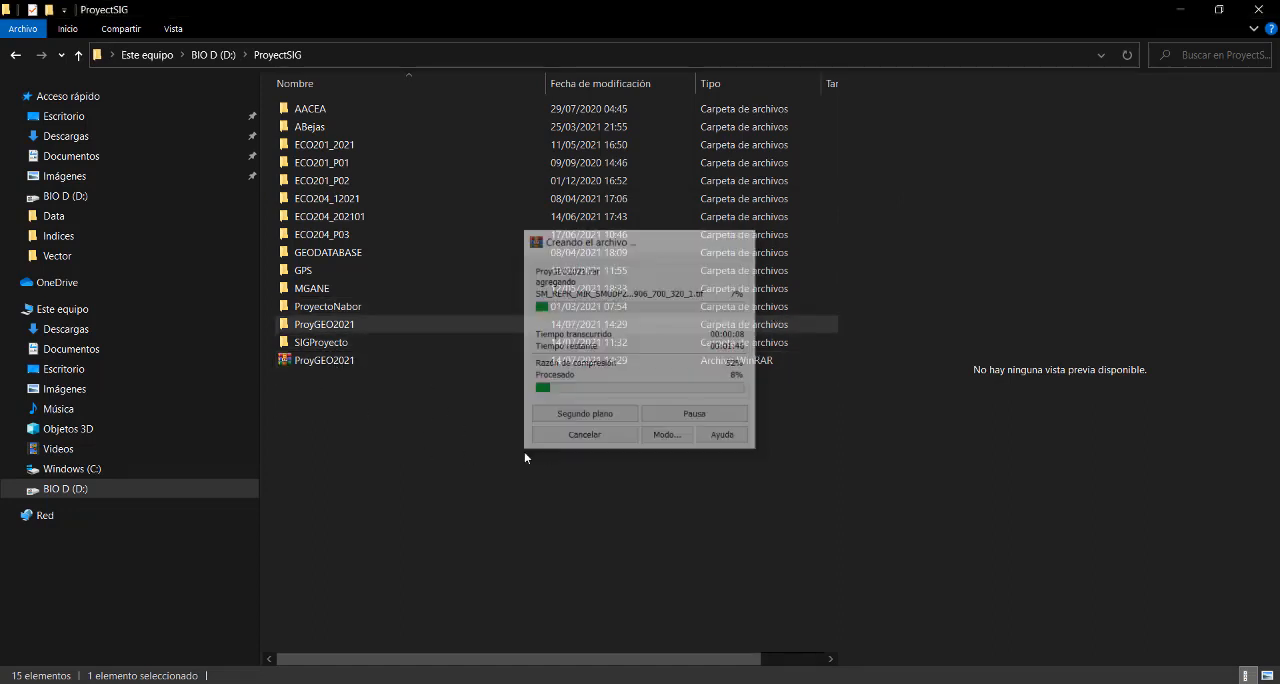